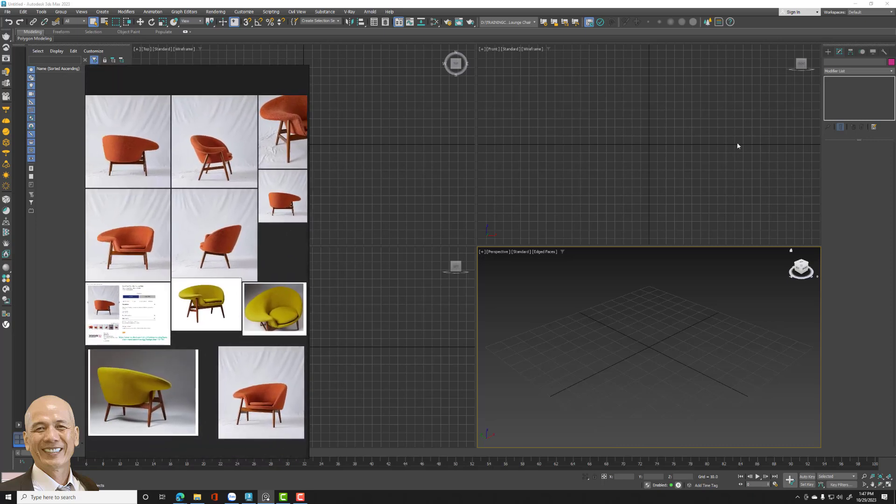
# - Drag a 12-sided NGon spline, NGon001, in the Top viewport and view its Modify settings
pyautogui.click(828, 51)
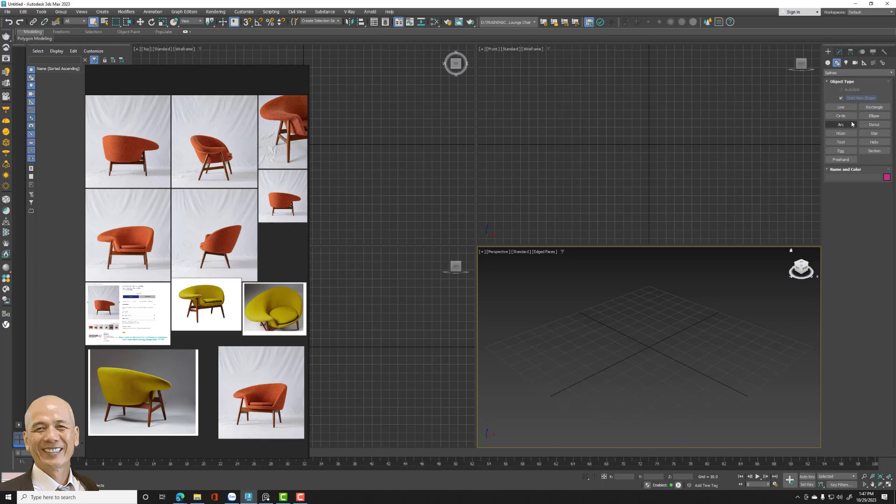
pyautogui.click(845, 134)
pyautogui.moveTo(377, 147); pyautogui.dragTo(394, 103)
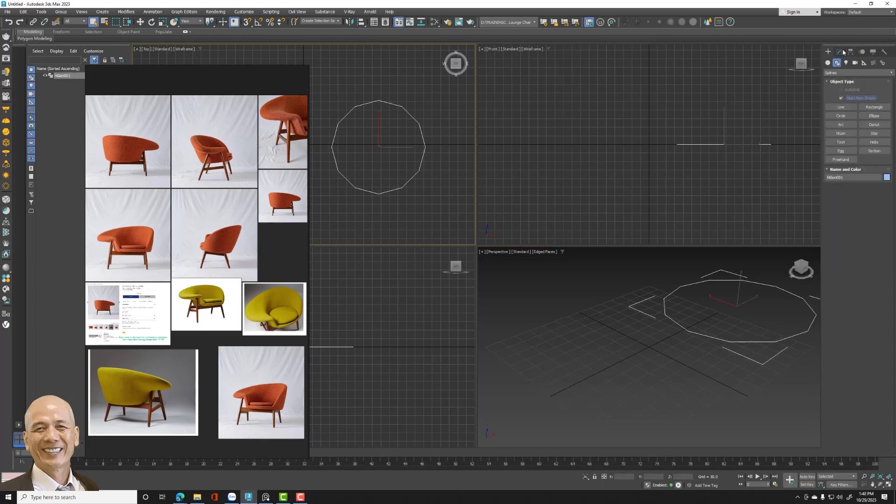
pyautogui.click(841, 51)
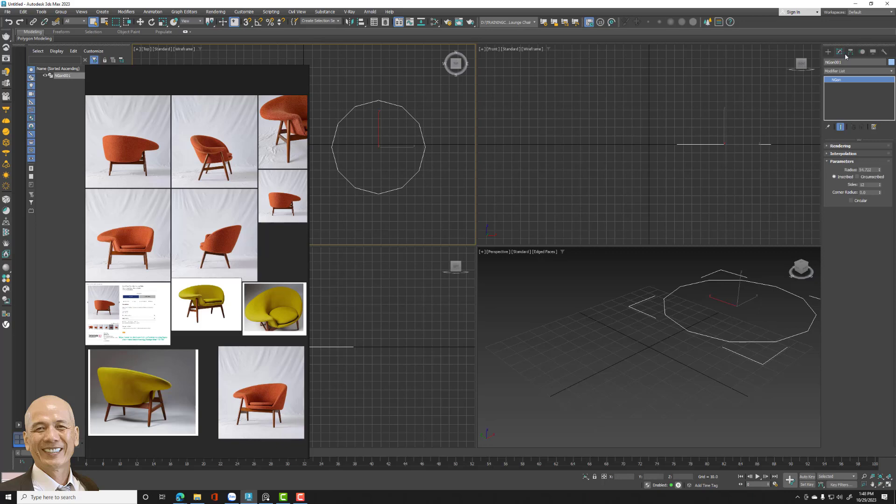
# - Zero NGon001's position to 0, 0, 0 and convert it to an Editable Spline
pyautogui.click(140, 22)
pyautogui.press('F12')
pyautogui.rightClick(439, 235)
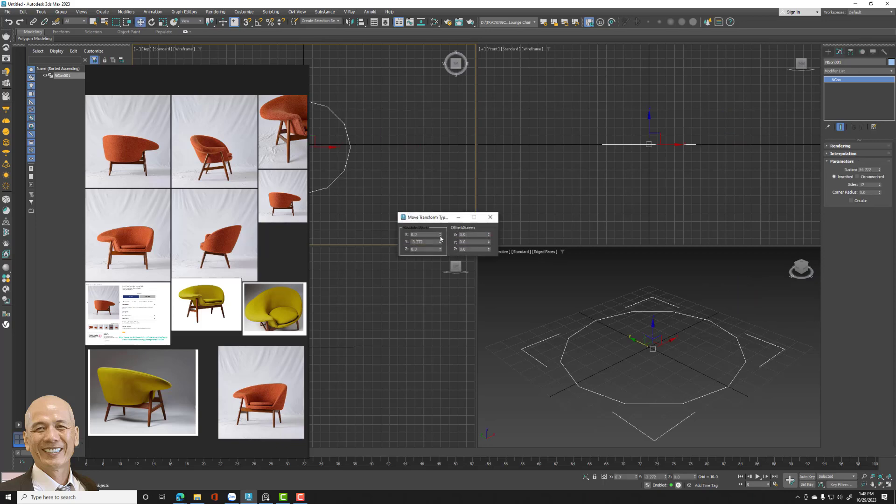
pyautogui.moveTo(427, 175); pyautogui.dragTo(509, 168, button='middle')
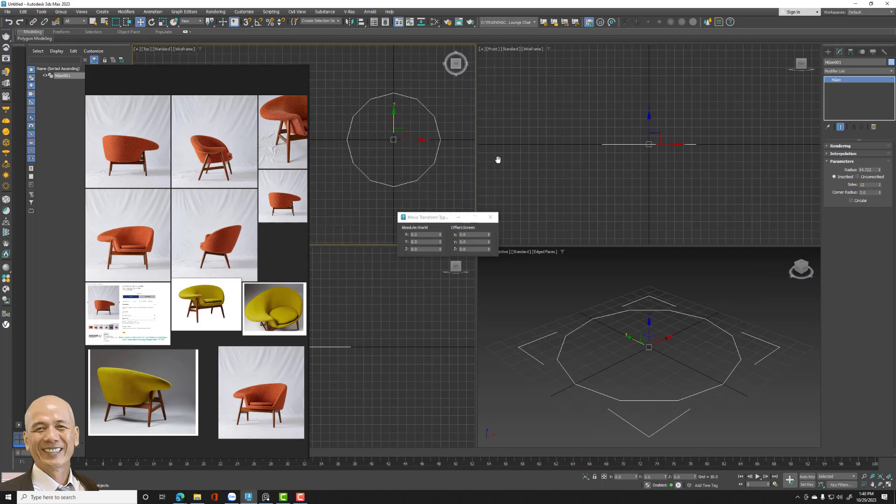
pyautogui.moveTo(434, 217); pyautogui.dragTo(506, 119)
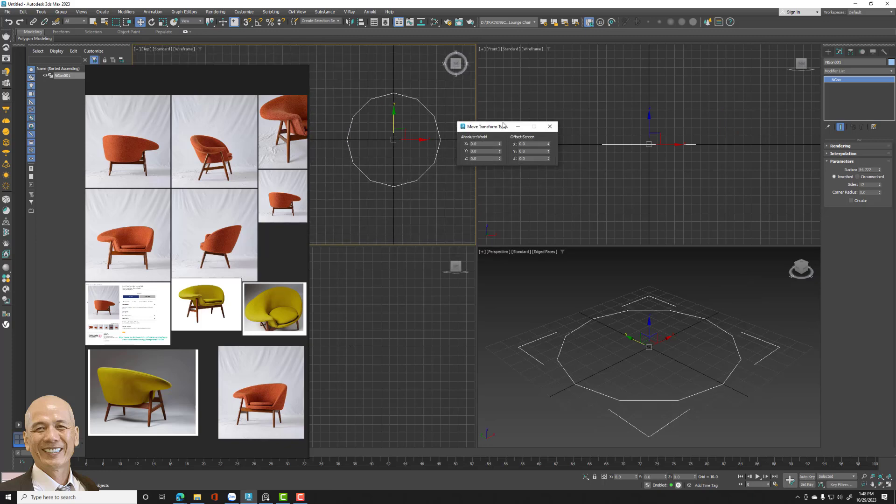
pyautogui.click(176, 75)
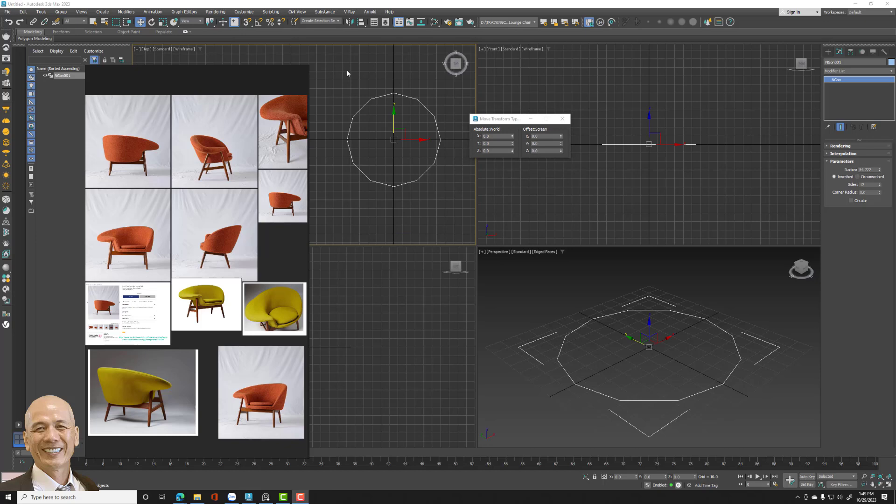
pyautogui.rightClick(848, 81)
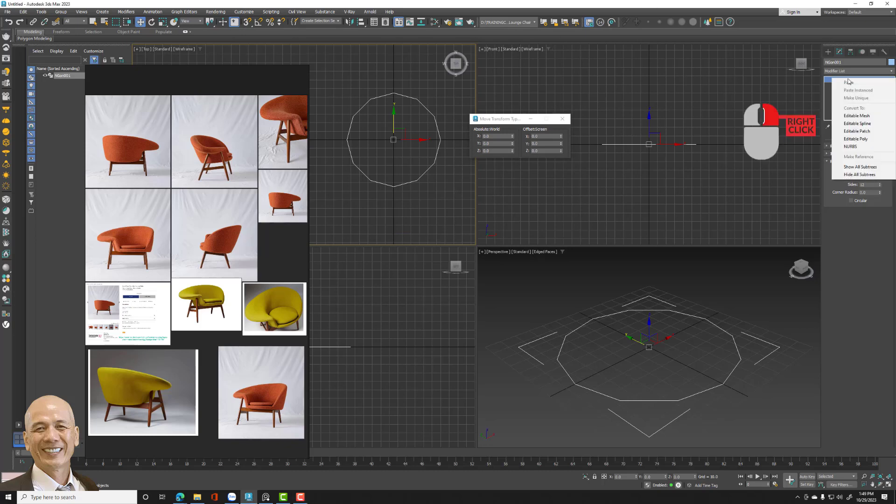
pyautogui.click(857, 123)
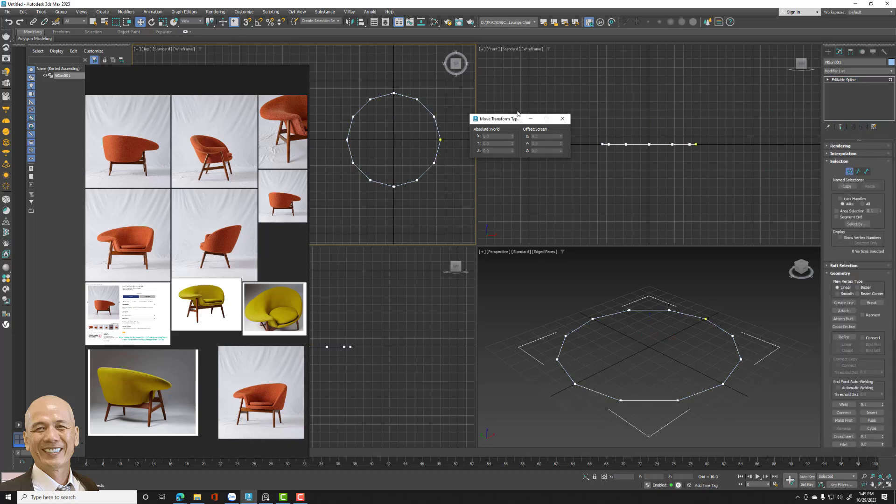
# - Set all twelve spline vertices to Smooth
pyautogui.moveTo(499, 118); pyautogui.dragTo(533, 61)
pyautogui.hotkey('ctrl', 'a')
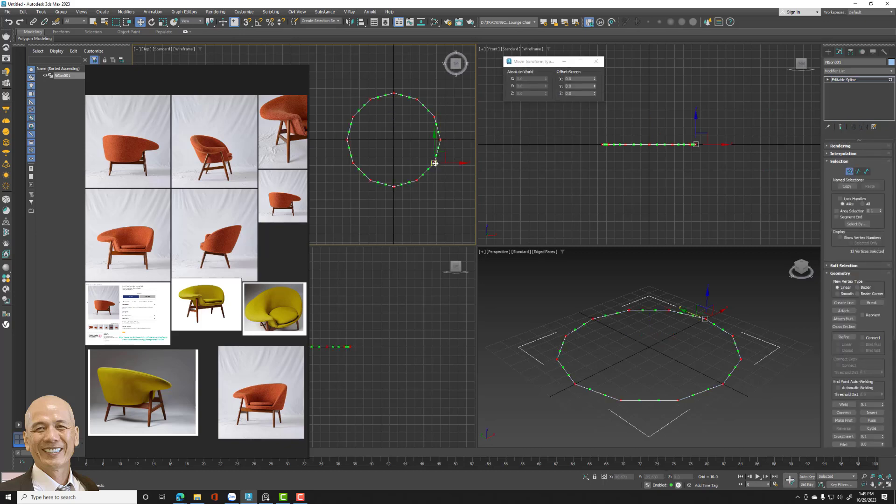
pyautogui.rightClick(433, 161)
pyautogui.click(424, 127)
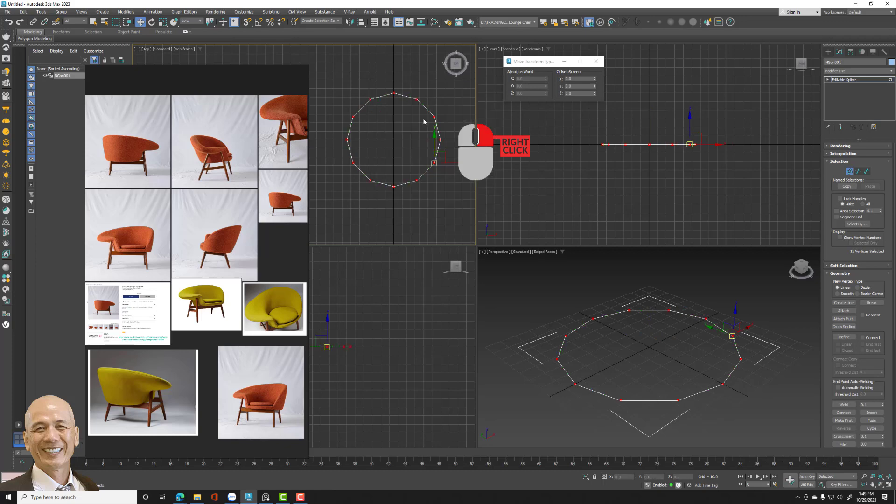
# - In the maximized Top view, delete the bottom three vertices and the closing bottom segment
pyautogui.click(888, 484)
pyautogui.moveTo(686, 264); pyautogui.dragTo(627, 265, button='middle')
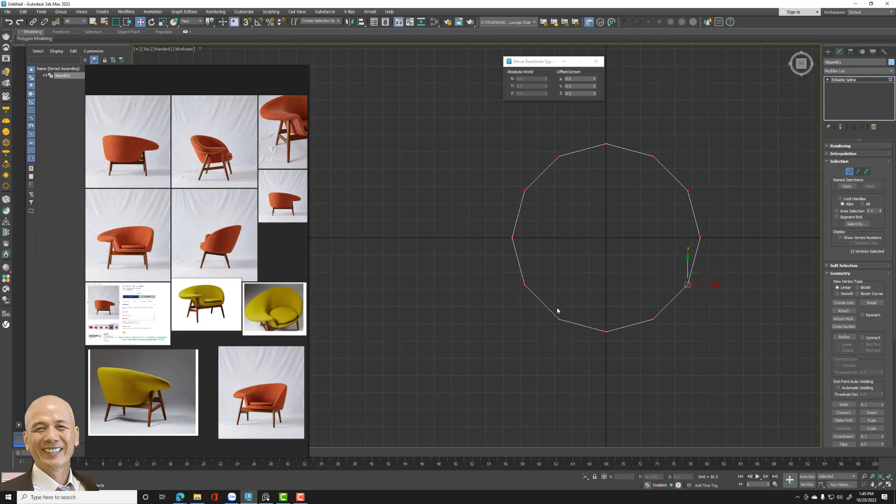
pyautogui.moveTo(695, 352); pyautogui.dragTo(694, 351)
pyautogui.press('Delete')
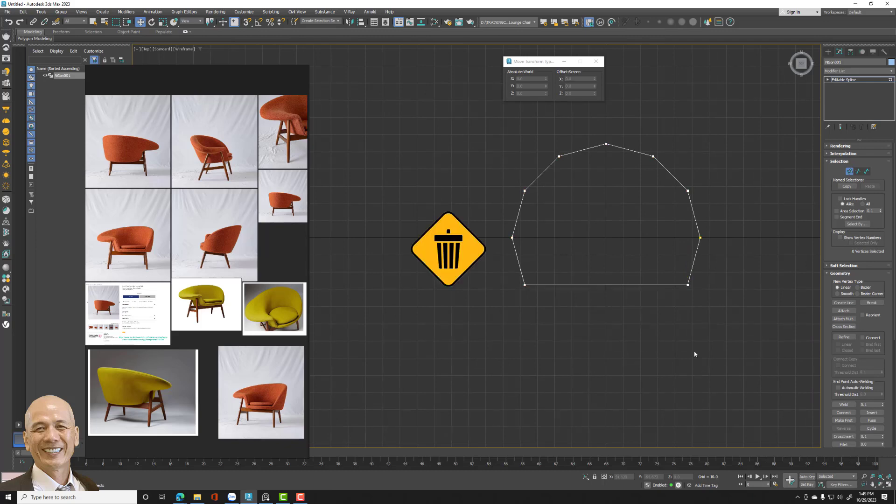
pyautogui.click(857, 172)
pyautogui.click(621, 285)
pyautogui.press('Delete')
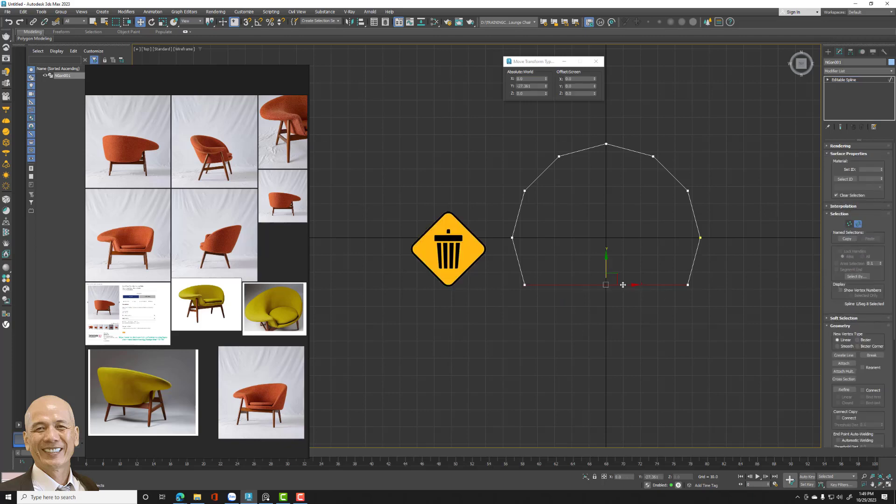
pyautogui.click(858, 224)
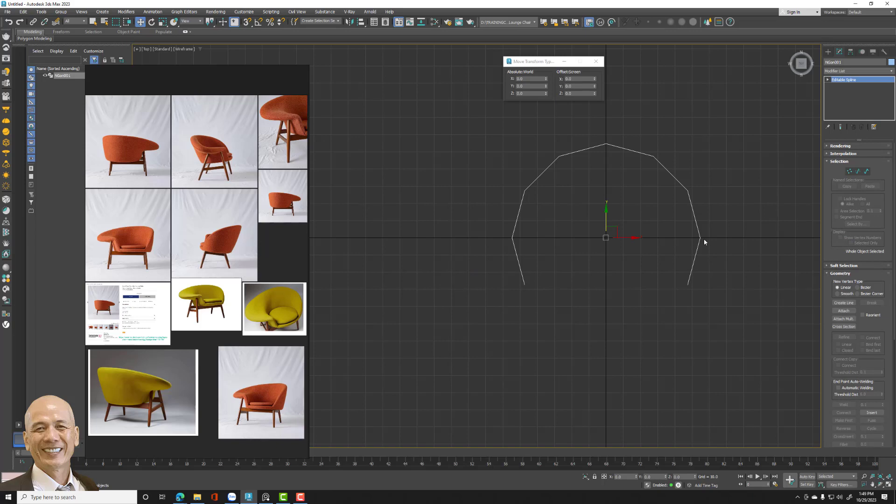
# - Clone the arch spline in place as a Copy named NGon002
pyautogui.click(22, 12)
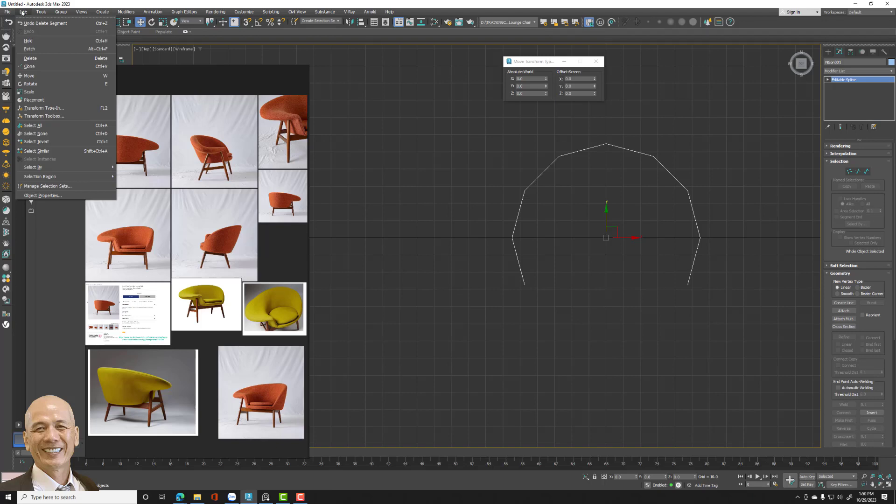
pyautogui.click(30, 66)
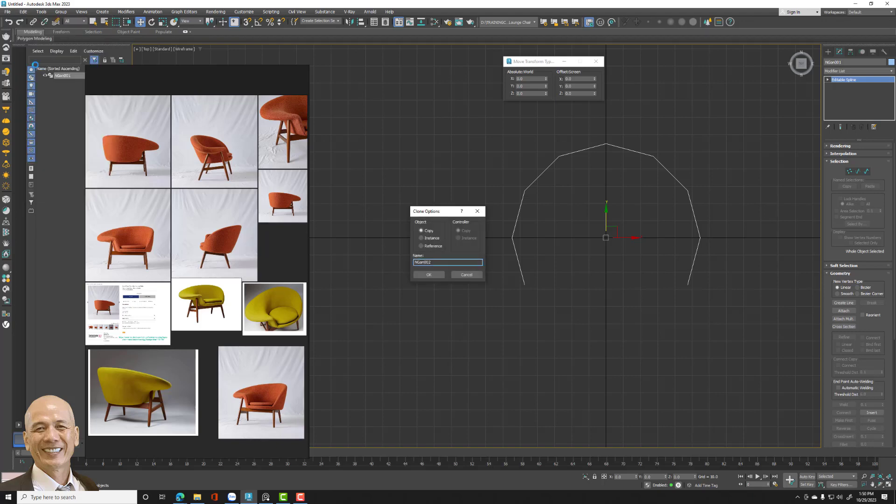
pyautogui.click(428, 275)
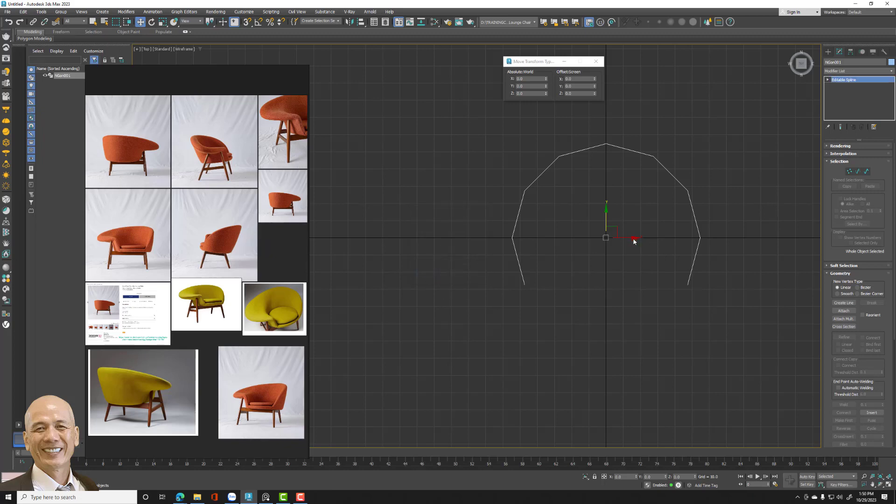
pyautogui.moveTo(633, 238); pyautogui.dragTo(718, 211, button='middle')
pyautogui.moveTo(676, 253); pyautogui.dragTo(570, 314, button='middle')
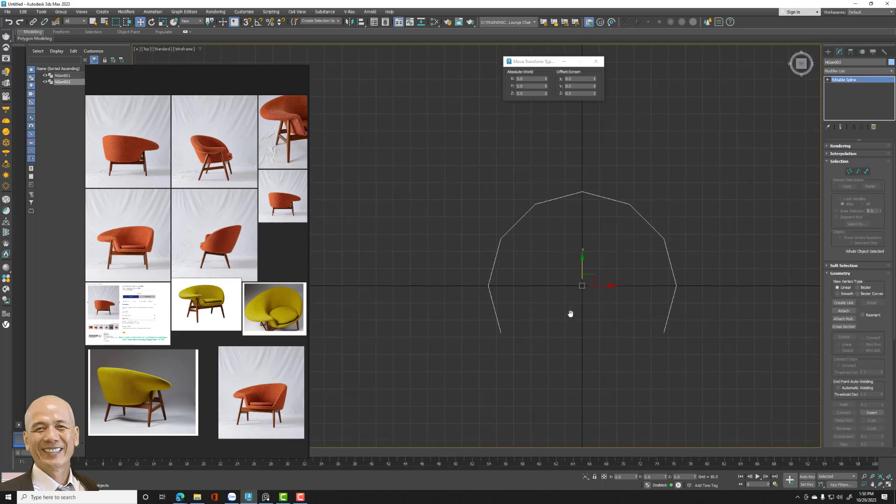
# - Cancel two trial offset drags of the spline and enter Vertex sub-object level
pyautogui.keyDown('shift'); pyautogui.moveTo(609, 285); pyautogui.dragTo(564, 283); pyautogui.keyUp('shift')
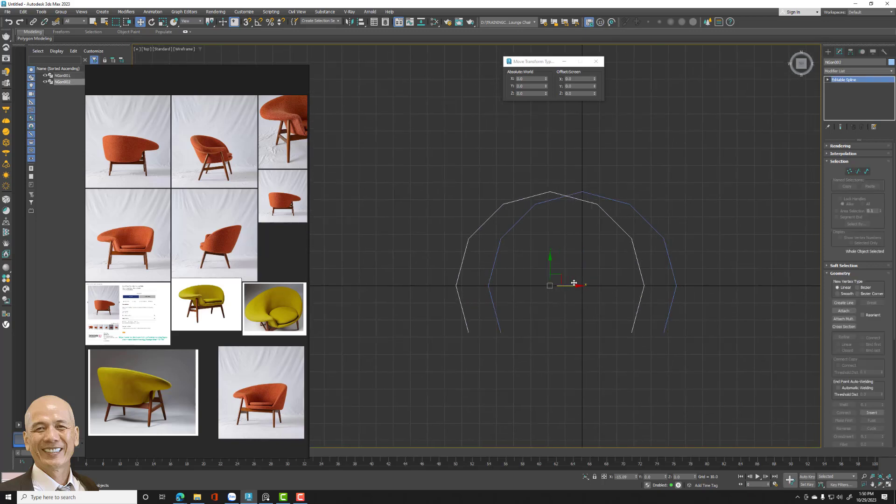
pyautogui.rightClick(564, 283)
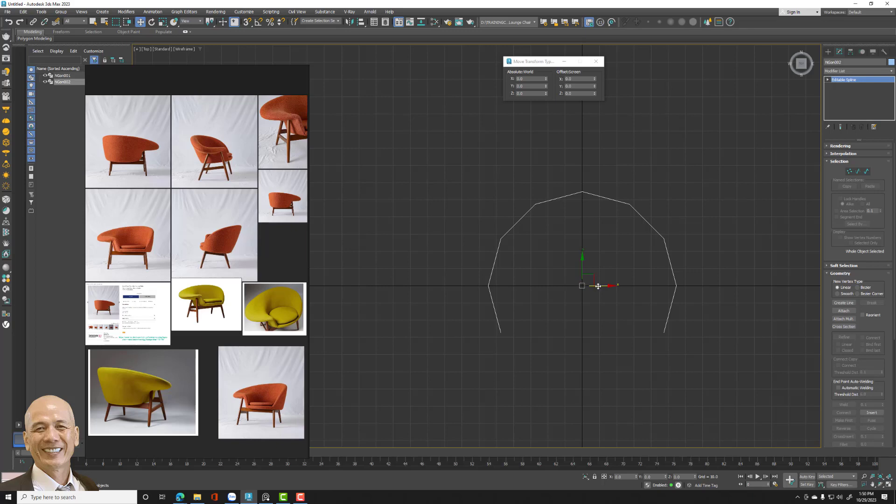
pyautogui.keyDown('shift'); pyautogui.moveTo(599, 285); pyautogui.dragTo(588, 286); pyautogui.keyUp('shift')
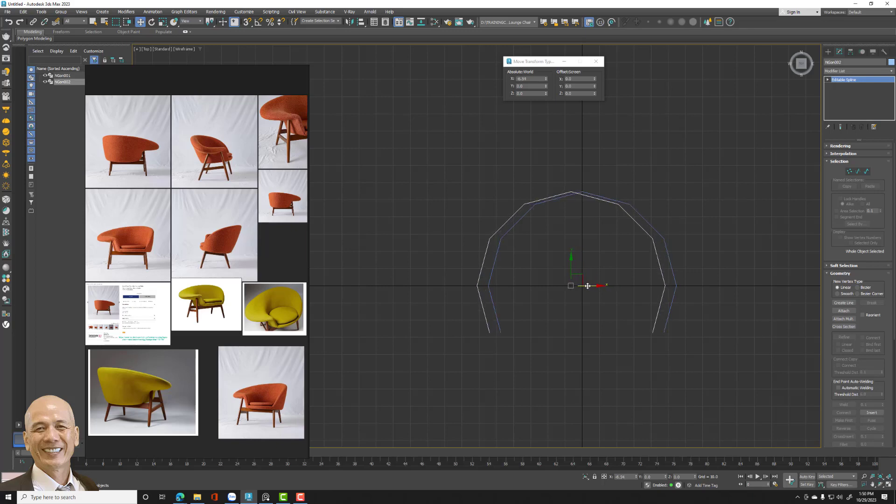
pyautogui.rightClick(587, 285)
pyautogui.click(849, 171)
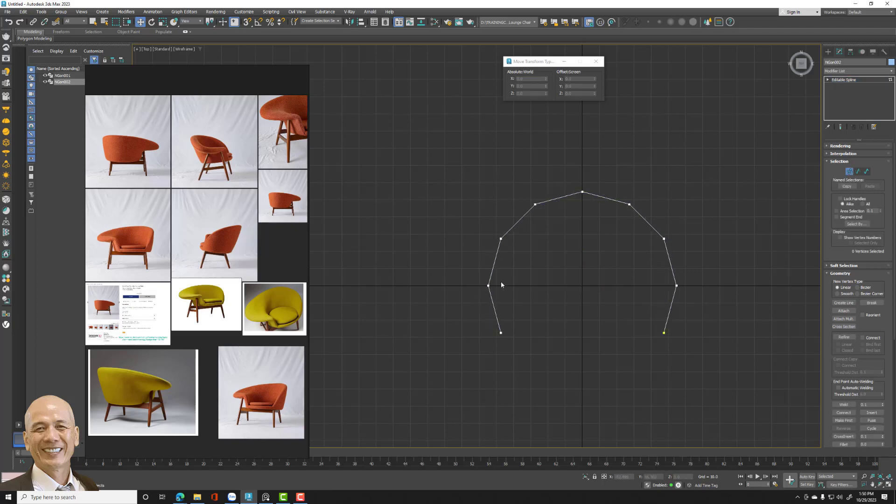
# - Move NGon002's left and right vertices outward to widen the arch
pyautogui.moveTo(416, 180); pyautogui.dragTo(563, 354)
pyautogui.moveTo(560, 204); pyautogui.dragTo(476, 201)
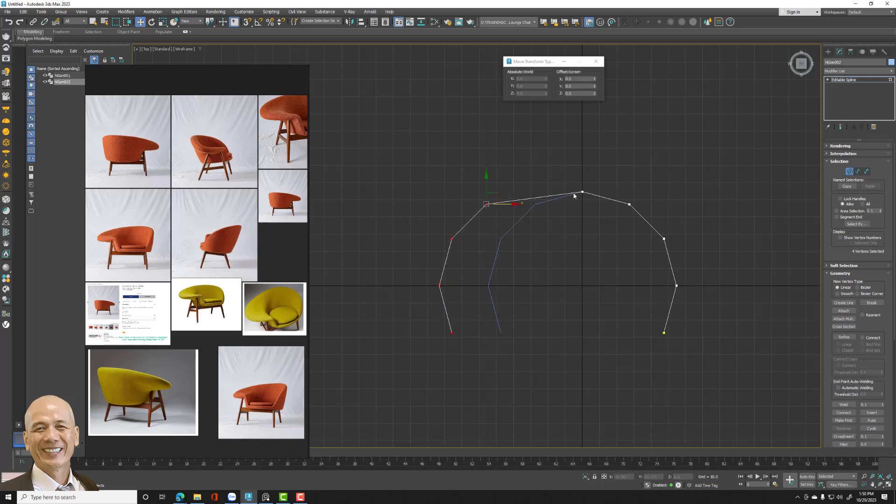
pyautogui.hotkey('ctrl', 'i')
pyautogui.moveTo(694, 332); pyautogui.dragTo(662, 262)
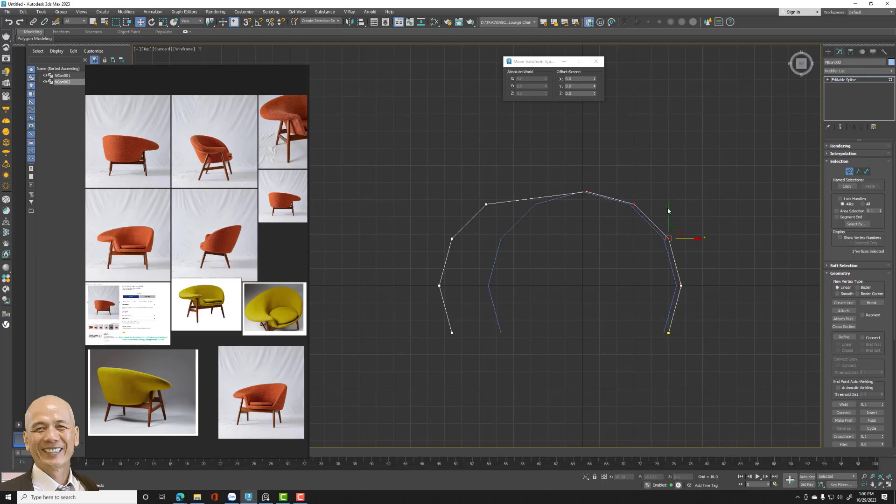
pyautogui.moveTo(668, 210); pyautogui.dragTo(668, 207)
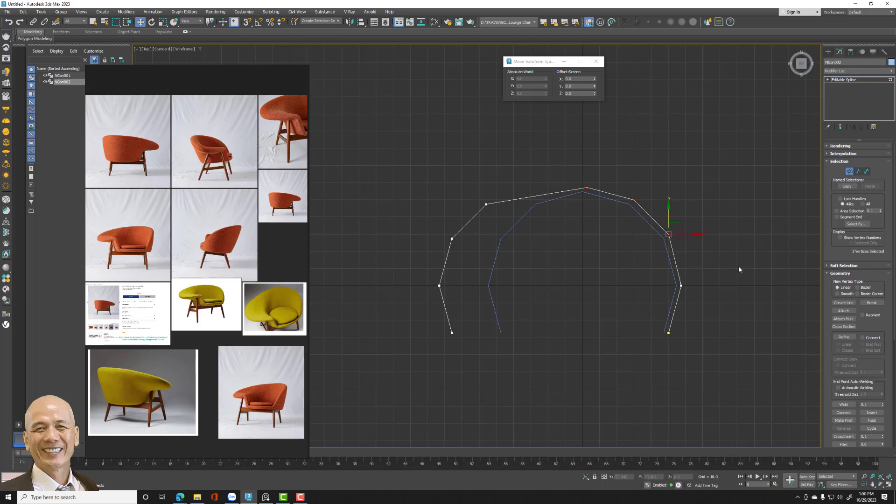
pyautogui.moveTo(739, 265)
pyautogui.mouseDown()
pyautogui.moveTo(660, 341)
pyautogui.moveTo(694, 332)
pyautogui.mouseUp()
pyautogui.click(653, 298)
# - Refine in an extra vertex and raise the new top-left vertex
pyautogui.scroll(2, 533, 206)
pyautogui.moveTo(533, 206); pyautogui.dragTo(537, 197, button='middle')
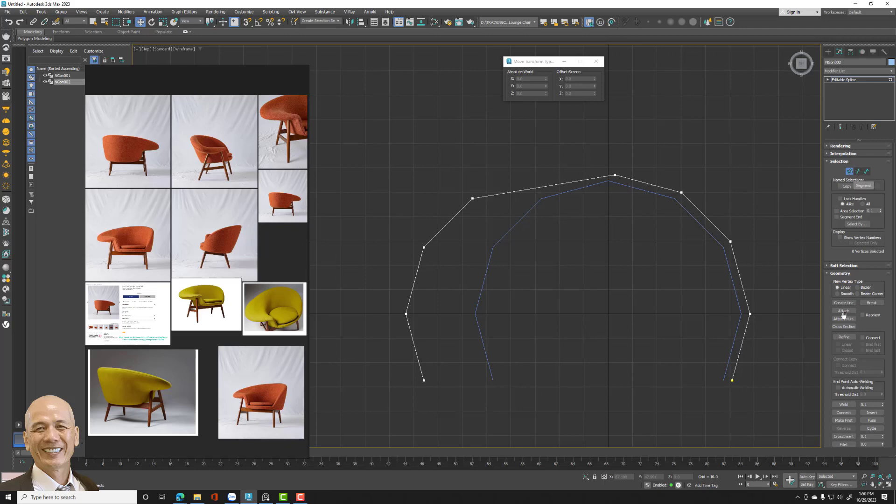
pyautogui.click(844, 337)
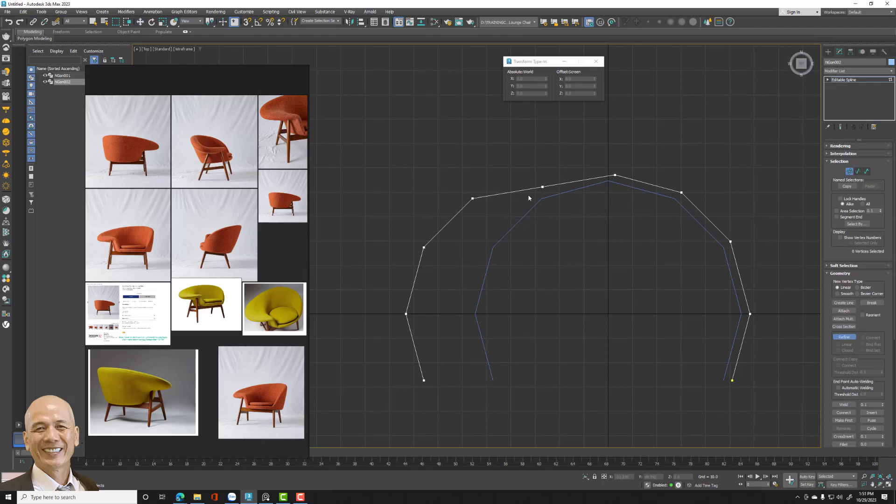
pyautogui.press('w')
pyautogui.moveTo(562, 217); pyautogui.dragTo(545, 176)
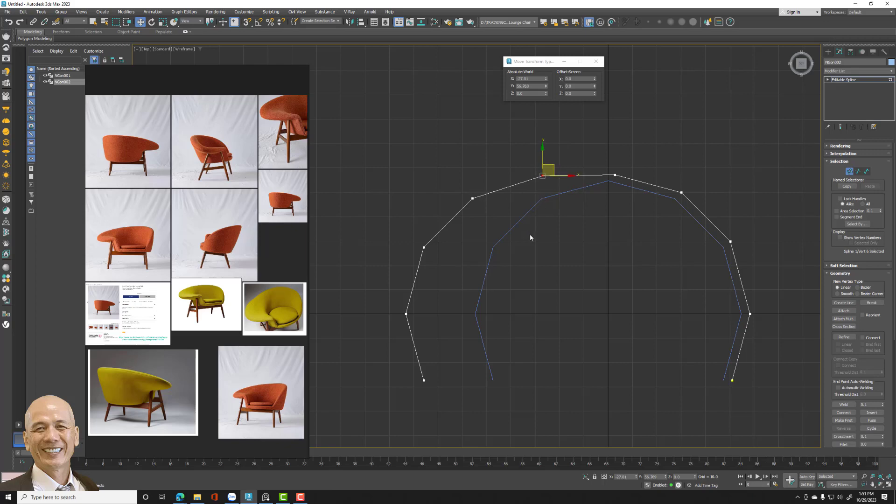
pyautogui.click(857, 171)
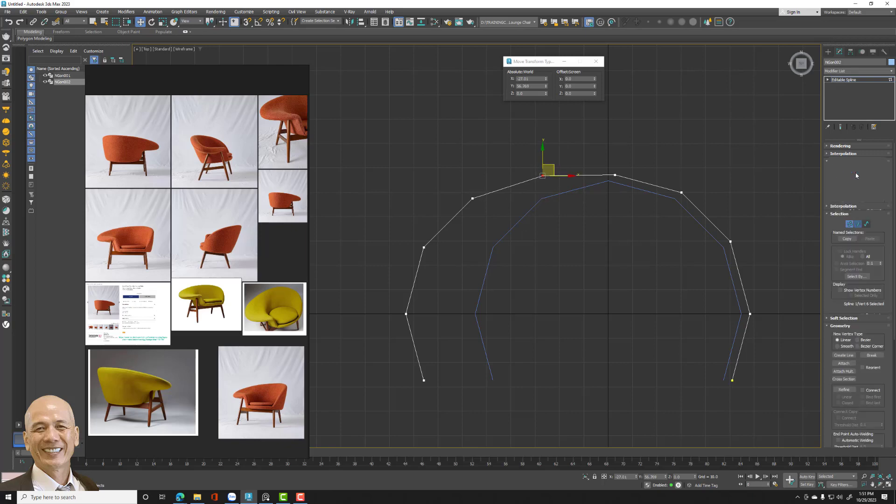
pyautogui.click(849, 224)
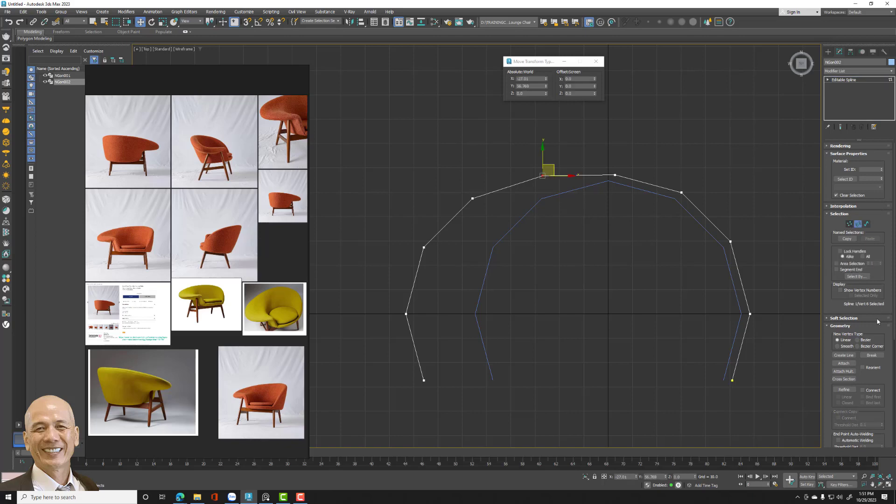
# - Attach NGon001 to NGon002 so both arches form one spline object
pyautogui.click(888, 484)
pyautogui.moveTo(421, 161)
pyautogui.mouseDown(button='middle')
pyautogui.moveTo(424, 170)
pyautogui.moveTo(414, 151)
pyautogui.mouseUp(button='middle')
pyautogui.click(844, 311)
pyautogui.click(574, 330)
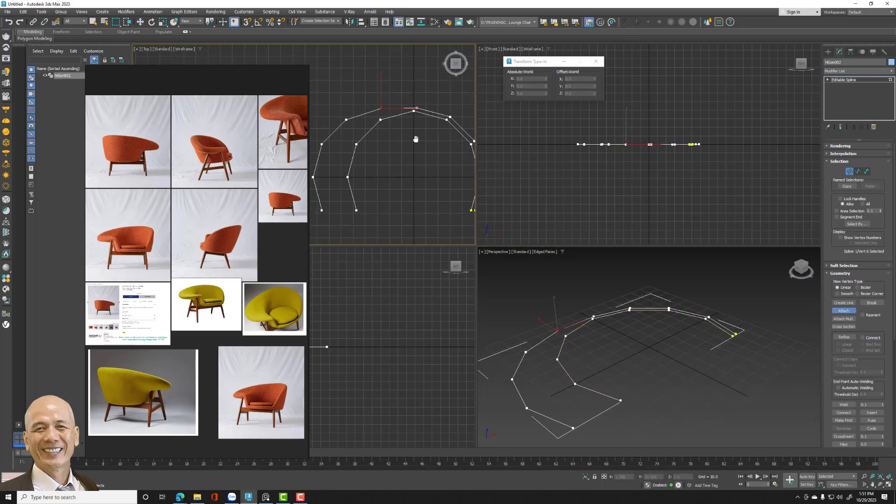
# - Move the crown vertex pairs of both arches up and right together
pyautogui.click(889, 485)
pyautogui.scroll(3, 571, 212)
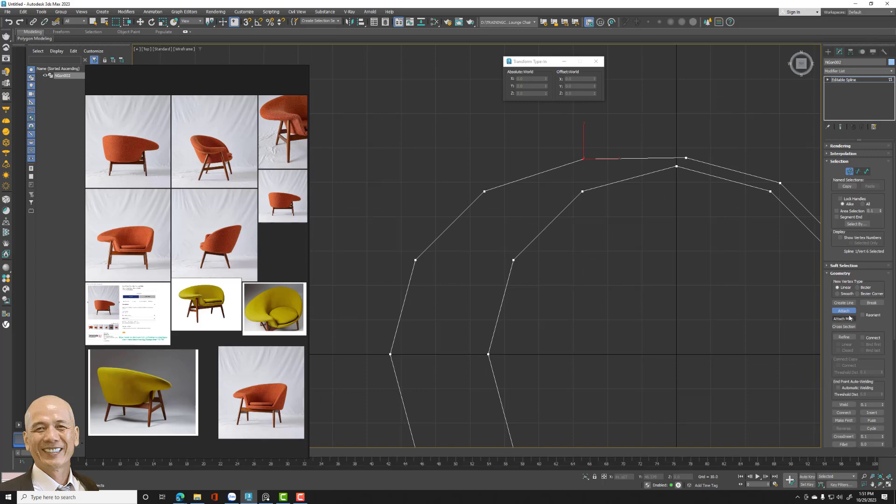
pyautogui.press('w')
pyautogui.moveTo(676, 166); pyautogui.dragTo(684, 167)
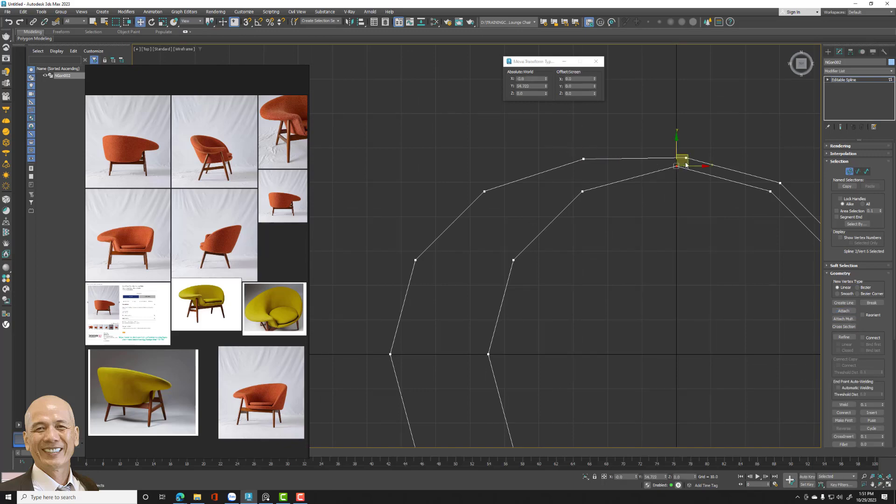
pyautogui.moveTo(556, 209); pyautogui.dragTo(609, 149)
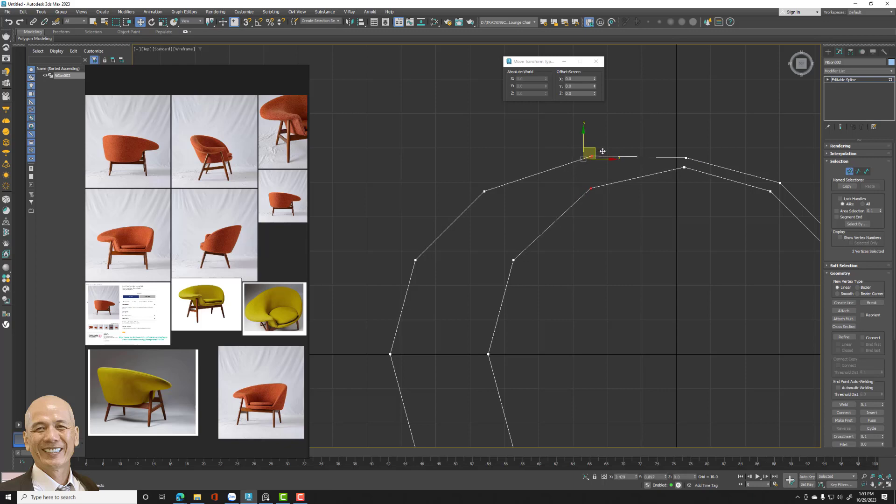
pyautogui.moveTo(444, 180); pyautogui.dragTo(535, 287)
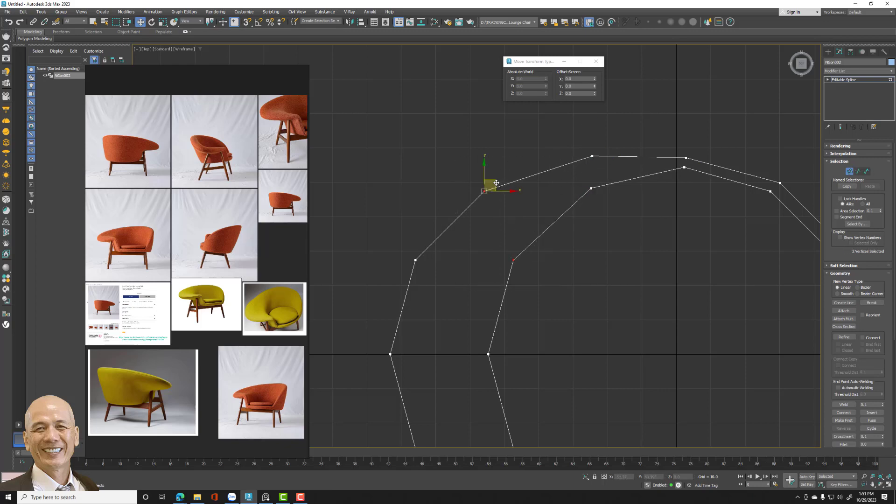
pyautogui.moveTo(496, 182); pyautogui.dragTo(510, 166)
# - Fine-tune individual inner-arch vertices and one outer-arch vertex at the top-left curve
pyautogui.moveTo(510, 166)
pyautogui.mouseDown(button='middle')
pyautogui.moveTo(529, 156)
pyautogui.moveTo(536, 130)
pyautogui.mouseUp(button='middle')
pyautogui.scroll(-3, 537, 149)
pyautogui.click(530, 199)
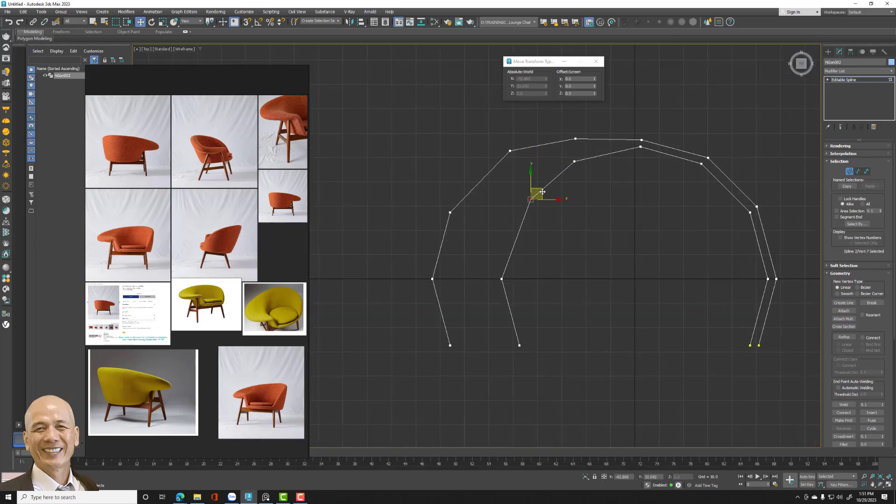
pyautogui.moveTo(542, 191)
pyautogui.mouseDown()
pyautogui.moveTo(580, 158)
pyautogui.moveTo(526, 151)
pyautogui.mouseUp()
pyautogui.click(575, 161)
pyautogui.click(510, 151)
pyautogui.click(410, 213)
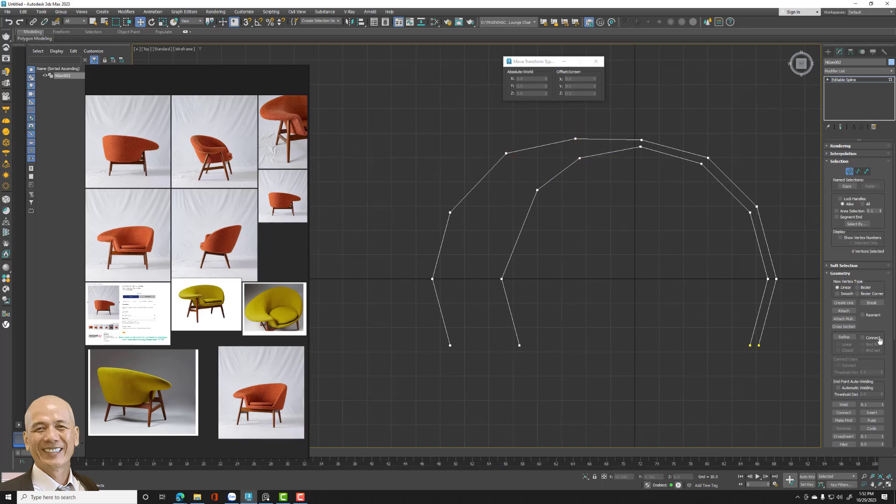
# - Refine a new vertex into the inner arch's left side and smooth it and the axis vertices
pyautogui.click(843, 337)
pyautogui.moveTo(858, 364); pyautogui.dragTo(672, 312)
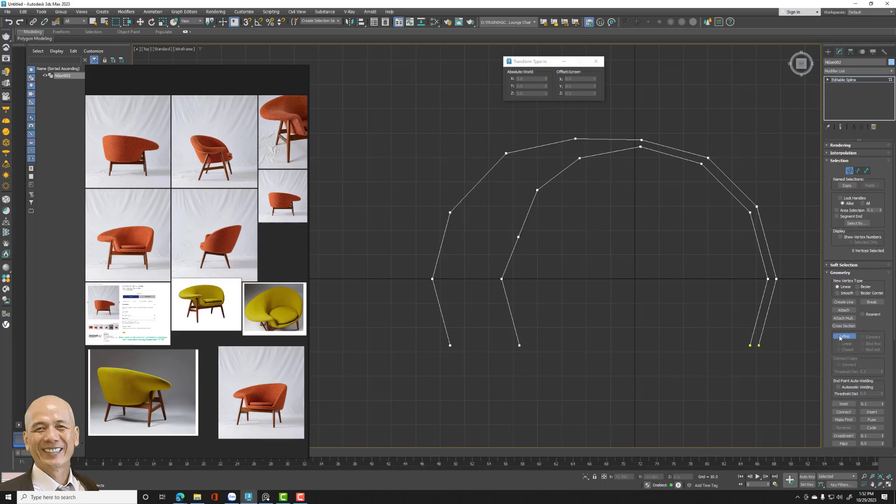
pyautogui.press('w')
pyautogui.click(518, 236)
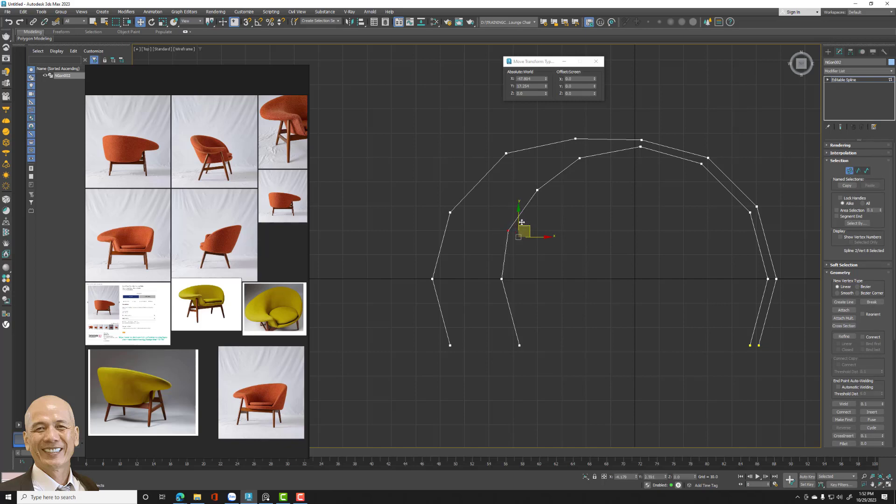
pyautogui.moveTo(531, 229); pyautogui.dragTo(521, 223)
pyautogui.moveTo(397, 264); pyautogui.dragTo(513, 292)
pyautogui.moveTo(433, 252); pyautogui.dragTo(433, 260)
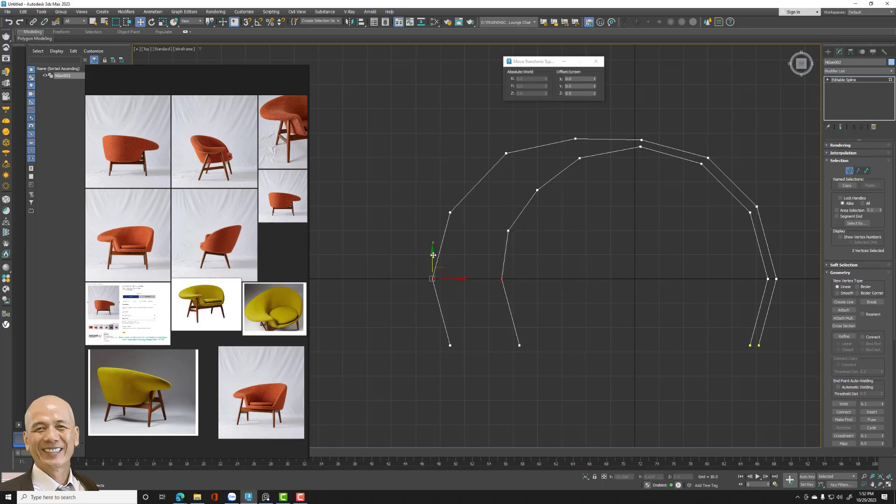
pyautogui.click(538, 190)
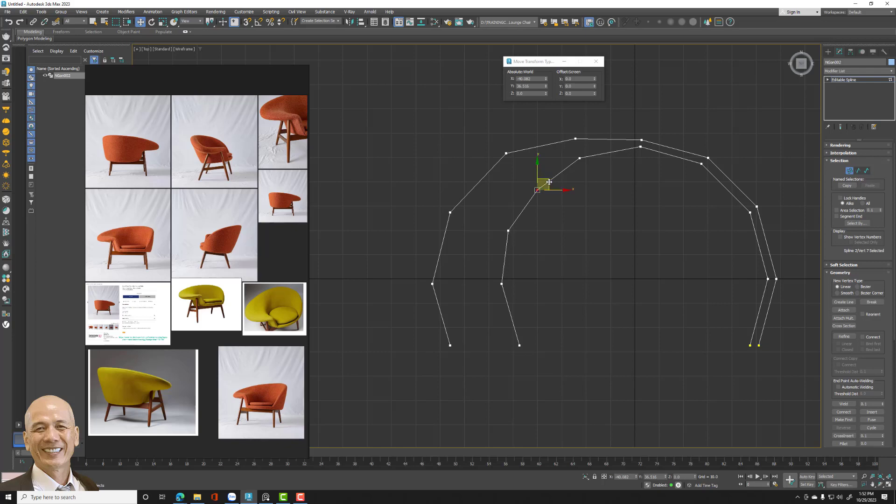
pyautogui.click(622, 277)
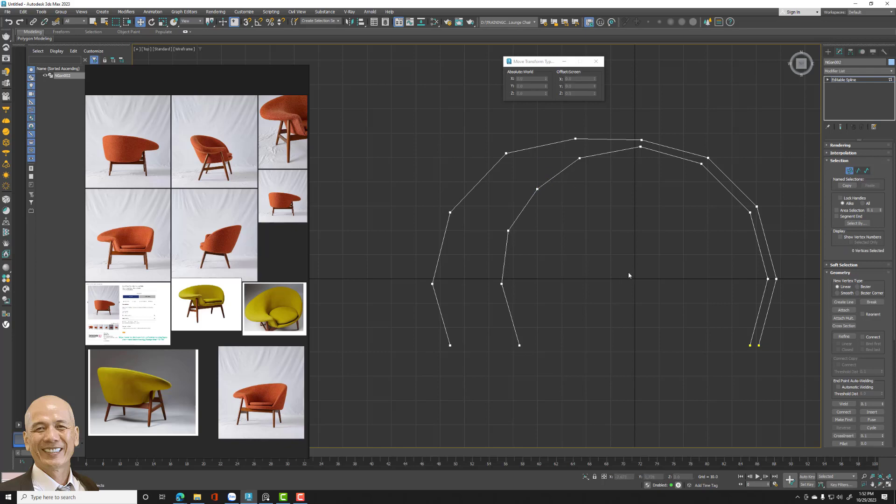
# - Restore the four views, zoom extents, and select the inner arch at Spline level
pyautogui.click(888, 485)
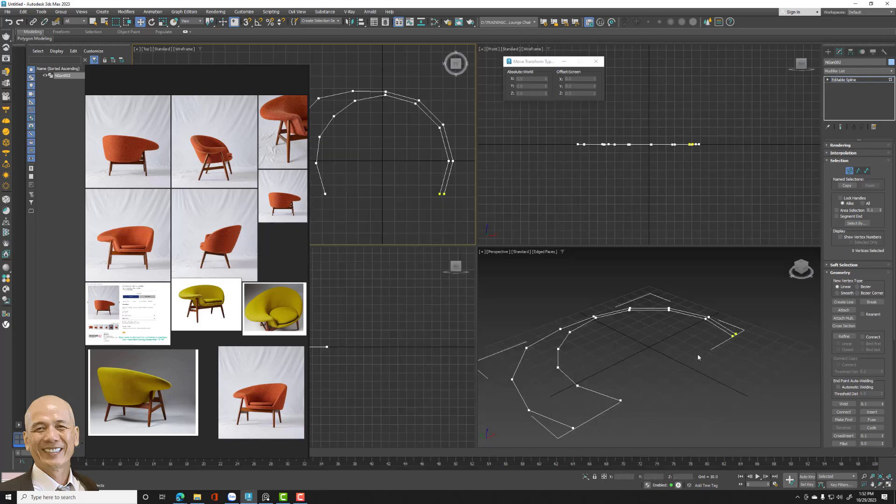
pyautogui.moveTo(698, 357); pyautogui.dragTo(398, 447, button='middle')
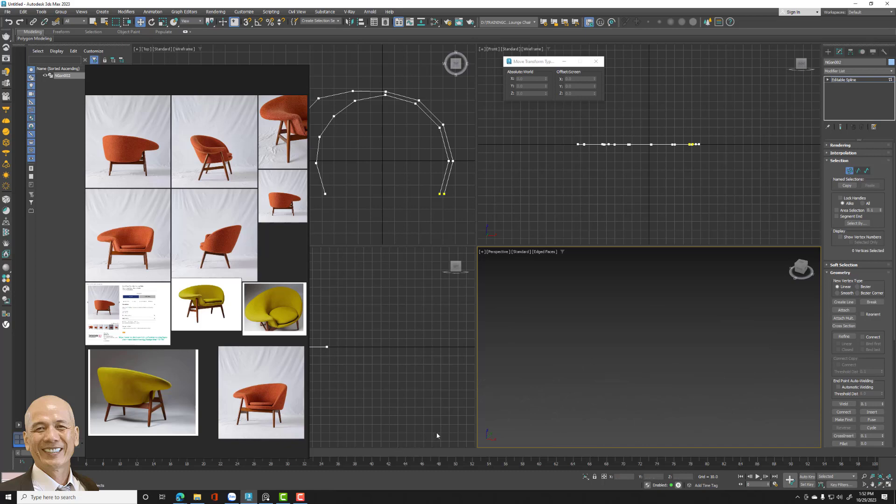
pyautogui.press('z')
pyautogui.click(867, 170)
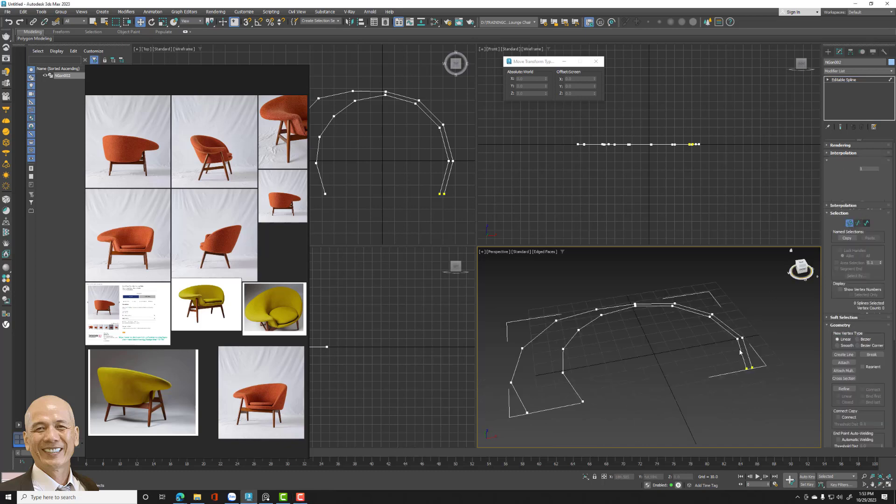
pyautogui.click(740, 352)
# - Lower the inner arch slightly below the outer one and exit sub-object level
pyautogui.click(648, 144)
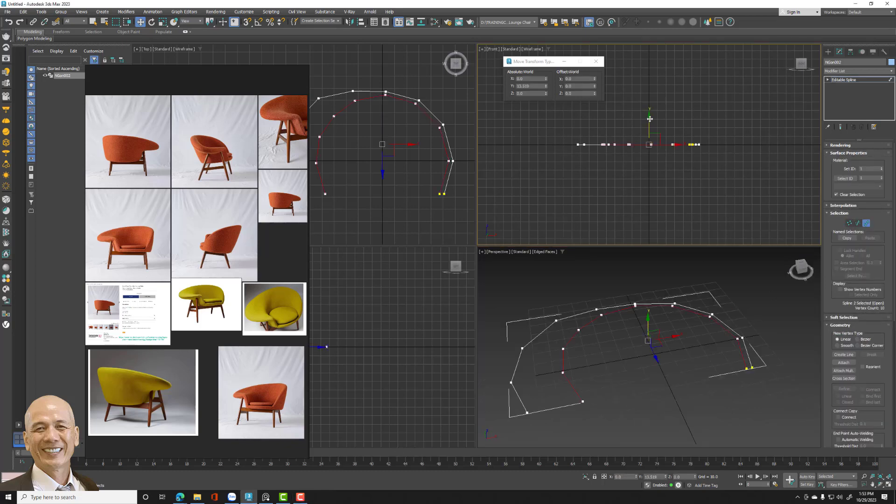
pyautogui.moveTo(650, 119); pyautogui.dragTo(649, 122)
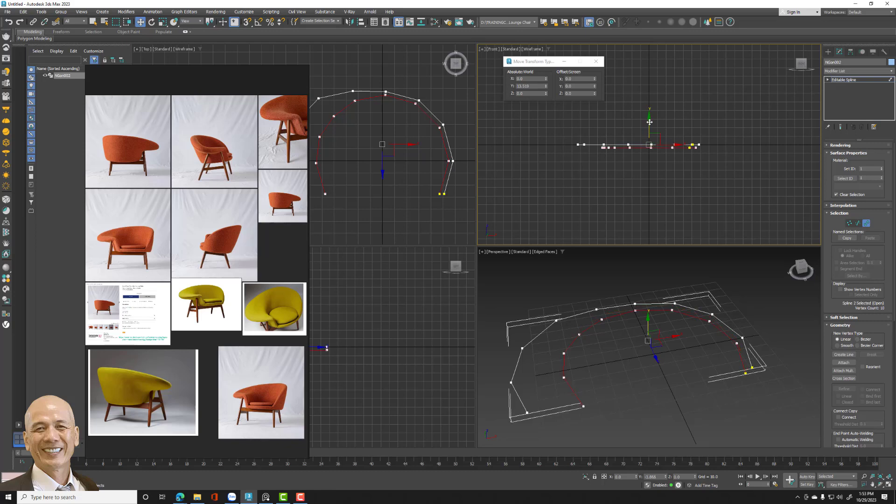
pyautogui.click(866, 223)
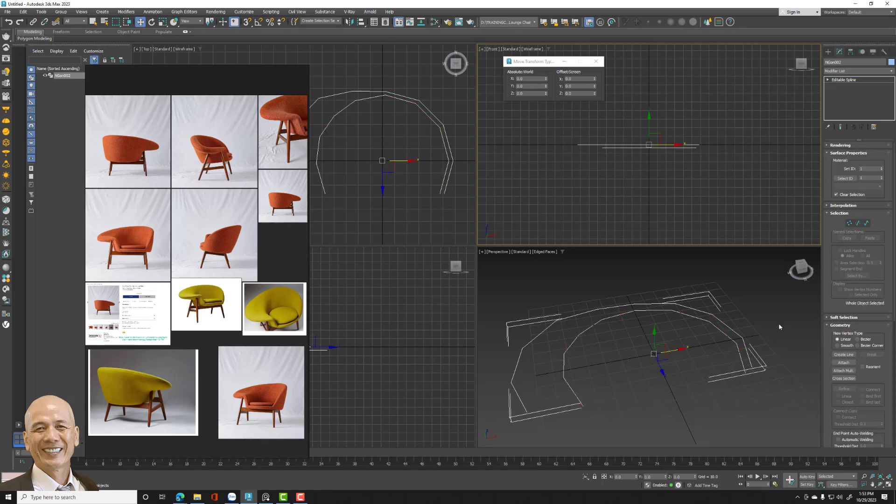
# - Link the two arches with Cross Section segments
pyautogui.moveTo(773, 388)
pyautogui.keyDown('alt'); pyautogui.mouseDown(button='middle')
pyautogui.moveTo(745, 389)
pyautogui.moveTo(738, 371)
pyautogui.mouseUp(button='middle'); pyautogui.keyUp('alt')
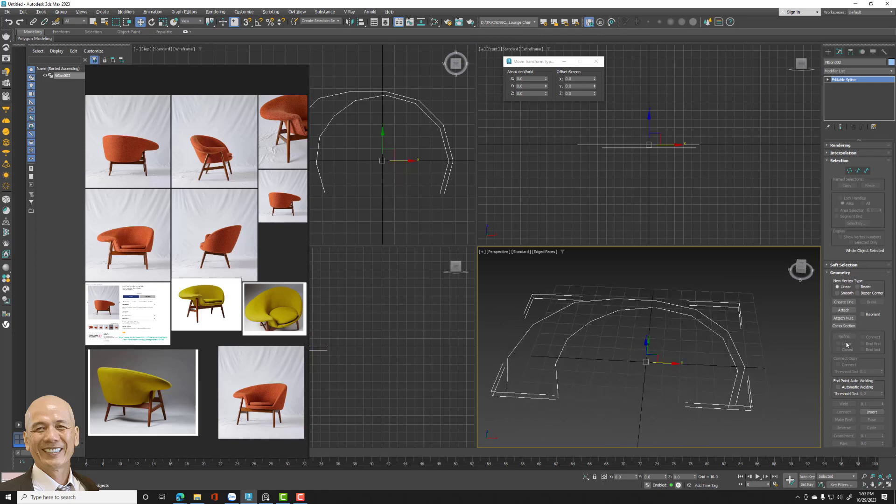
pyautogui.click(739, 370)
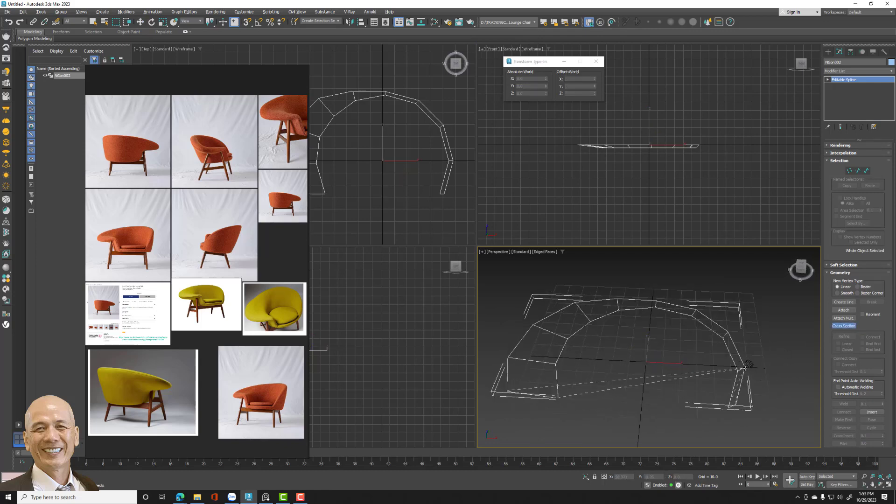
pyautogui.rightClick(799, 354)
pyautogui.press('w')
# - Recenter the Top view on the arch and browse the Patch/Spline Editing modifiers
pyautogui.rightClick(387, 132)
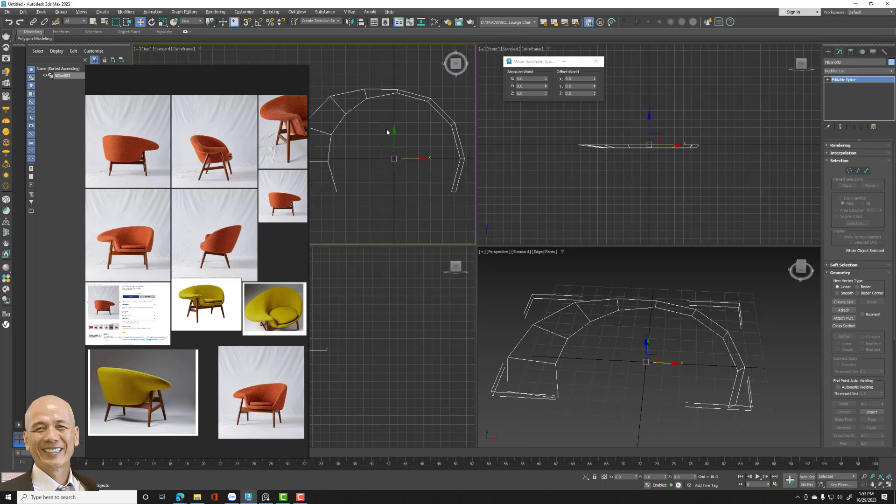
pyautogui.scroll(-1, 420, 179)
pyautogui.scroll(-1, 417, 185)
pyautogui.scroll(2, 396, 119)
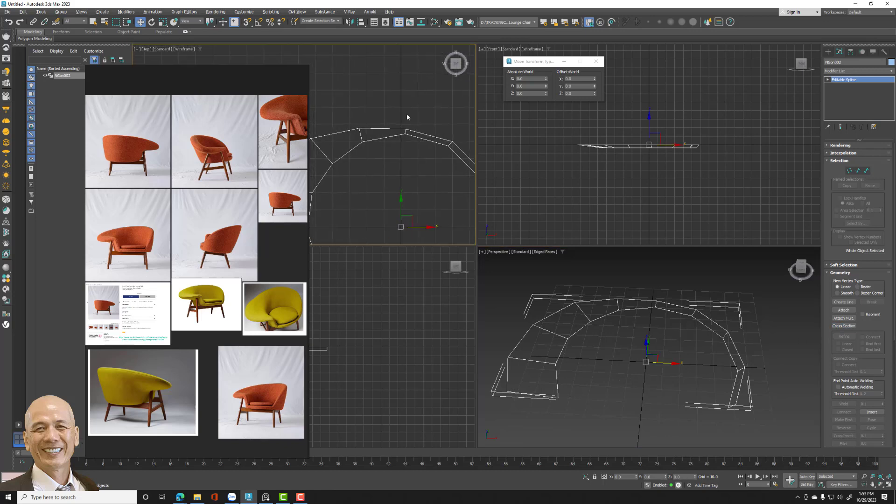
pyautogui.scroll(-1, 425, 149)
pyautogui.moveTo(427, 133); pyautogui.dragTo(429, 123, button='middle')
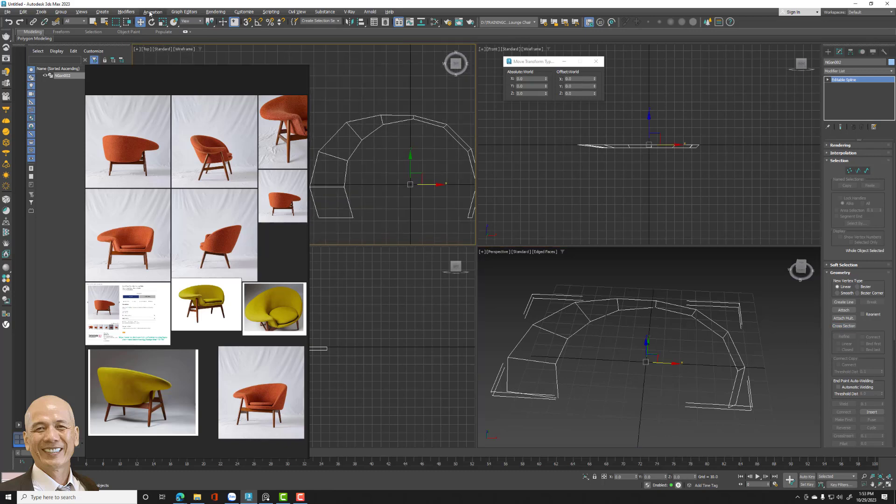
pyautogui.click(126, 12)
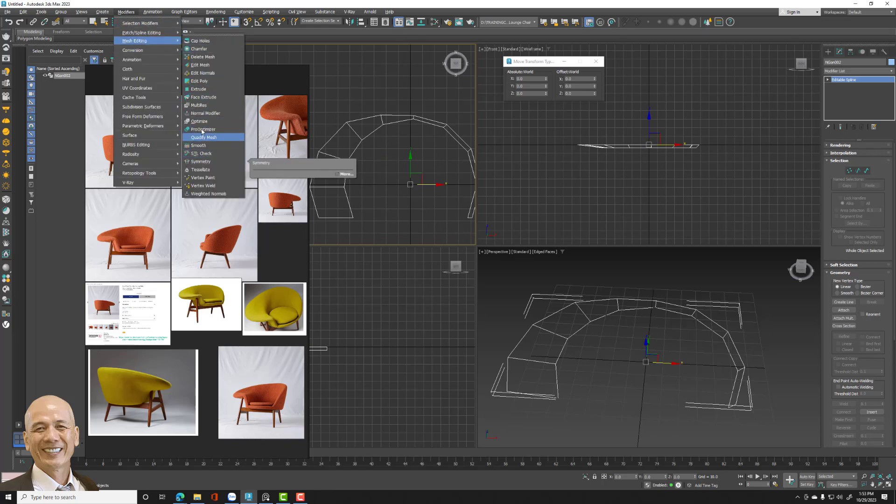
pyautogui.moveTo(142, 33)
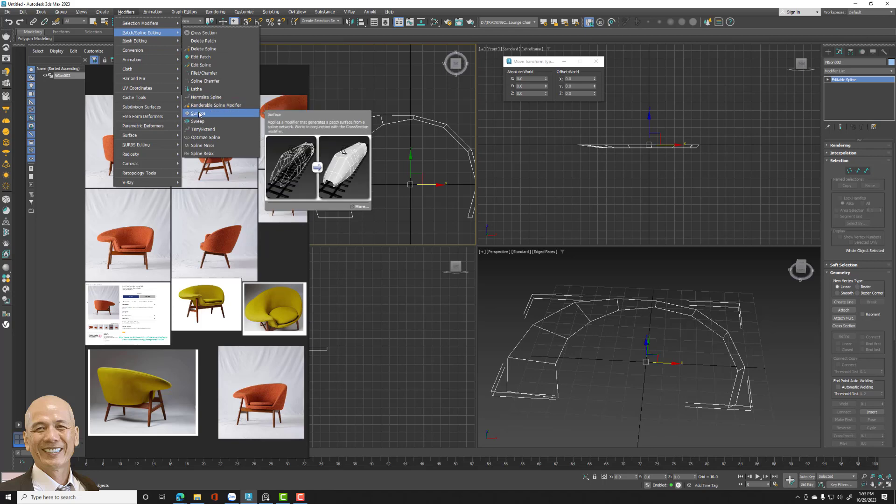
# - Apply a Surface modifier with Patch Topology Steps set to 0
pyautogui.click(198, 113)
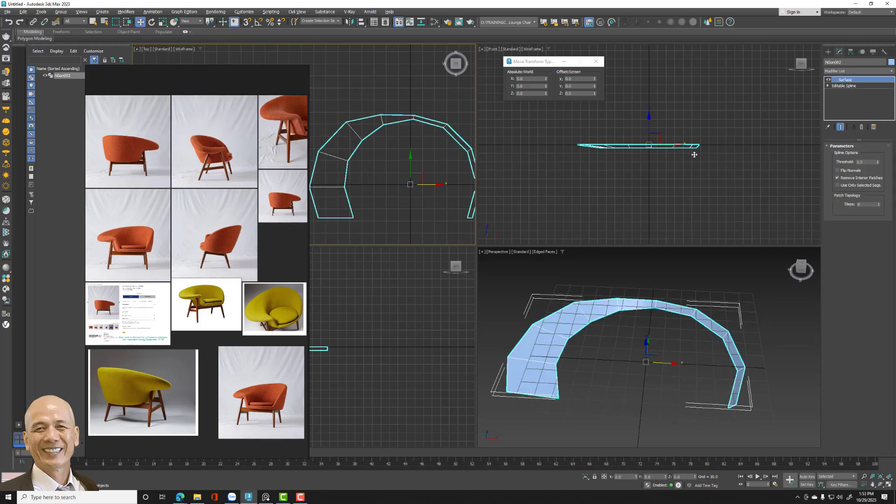
pyautogui.click(868, 205)
pyautogui.press('Return')
# - Convert the surfaced cage to Editable Poly and enter Vertex level
pyautogui.rightClick(683, 312)
pyautogui.moveTo(707, 397)
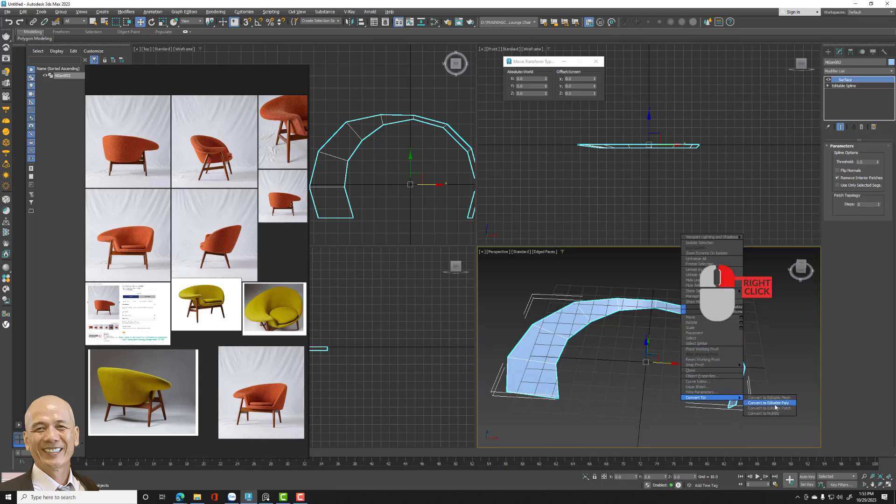
pyautogui.click(775, 403)
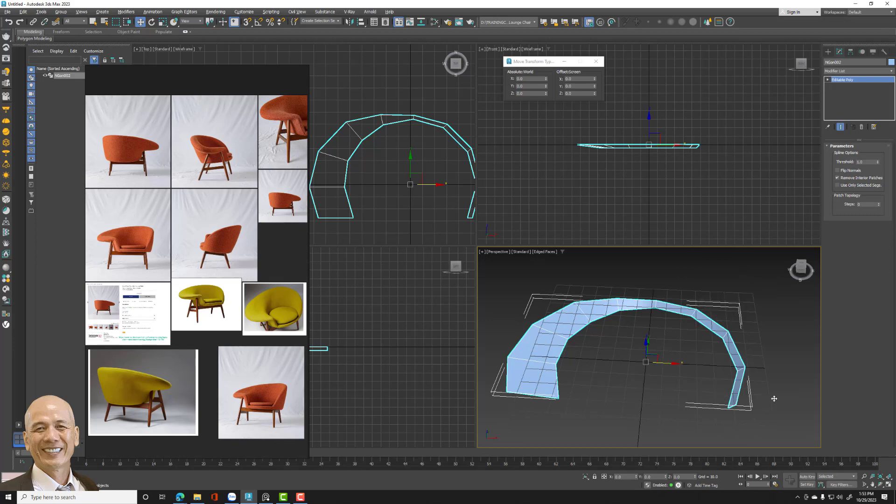
pyautogui.click(828, 79)
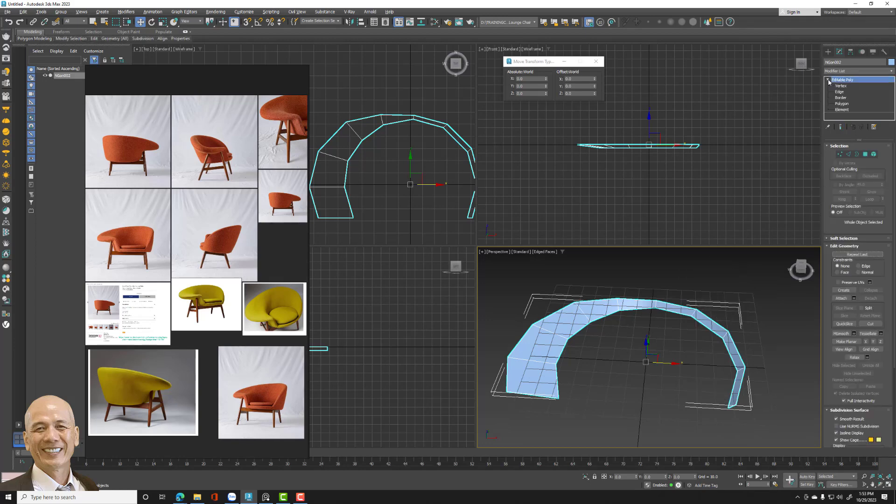
# - Push the shell's top vertex slightly outward
pyautogui.click(413, 115)
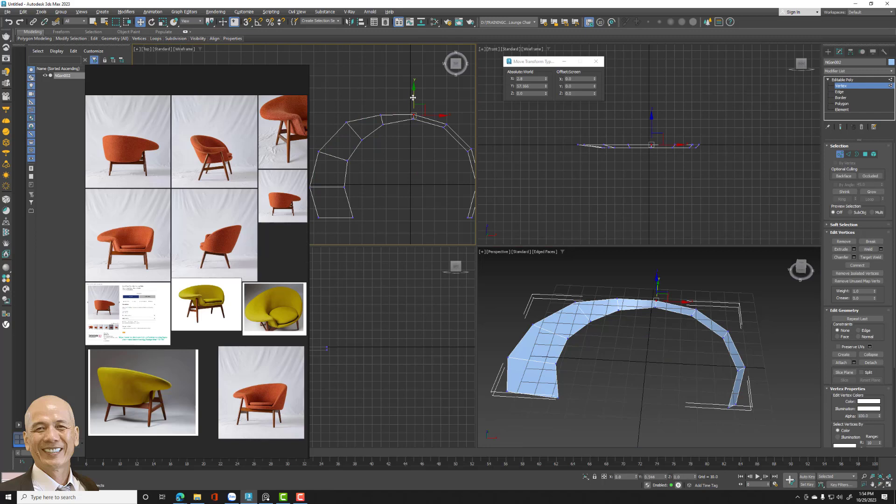
pyautogui.moveTo(413, 97); pyautogui.dragTo(422, 120)
pyautogui.moveTo(422, 120); pyautogui.dragTo(410, 131, button='middle')
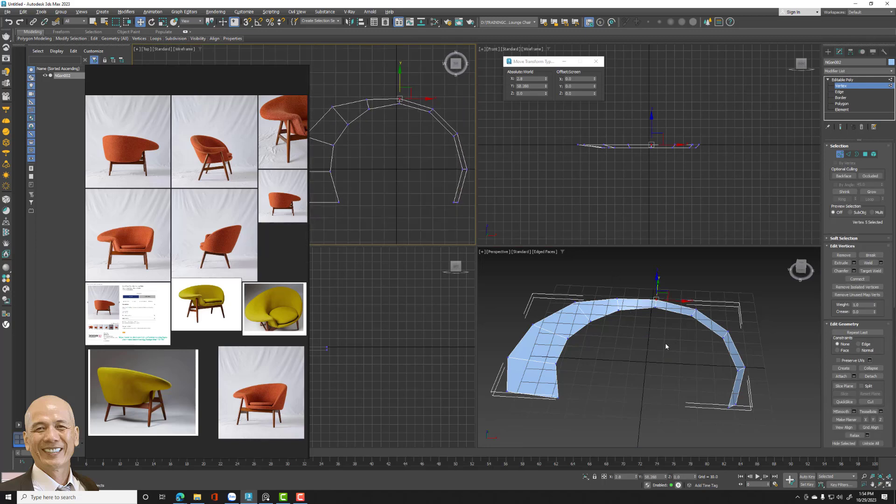
pyautogui.keyDown('alt'); pyautogui.moveTo(665, 346); pyautogui.dragTo(700, 293, button='middle'); pyautogui.keyUp('alt')
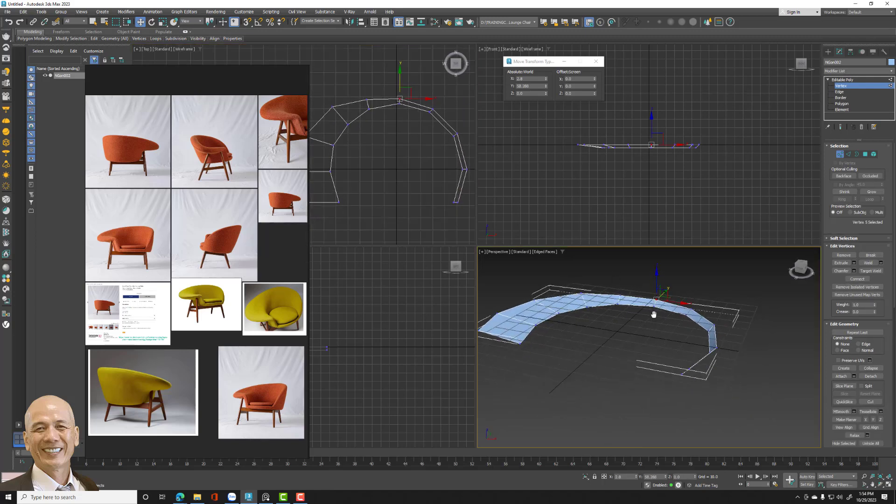
# - Raise the whole shell off the grid to Z about 34.7, then enter Edge level
pyautogui.click(857, 80)
pyautogui.moveTo(682, 100); pyautogui.dragTo(663, 126, button='middle')
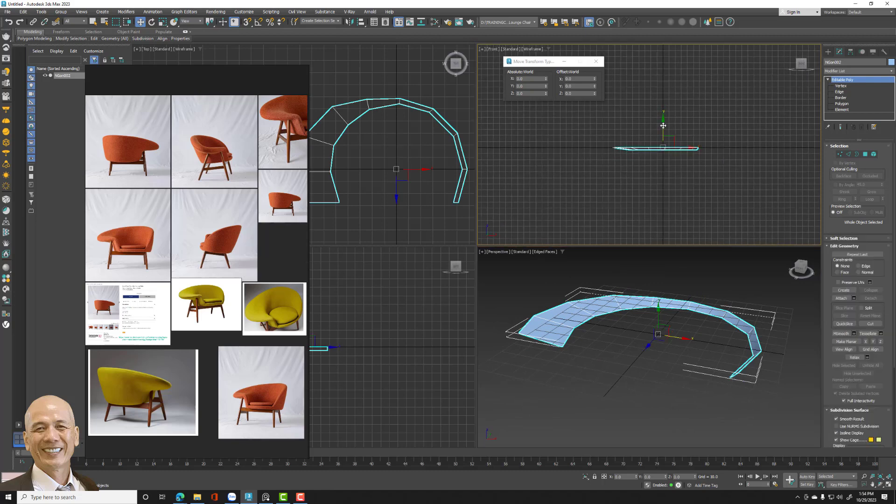
pyautogui.moveTo(663, 126); pyautogui.dragTo(663, 104)
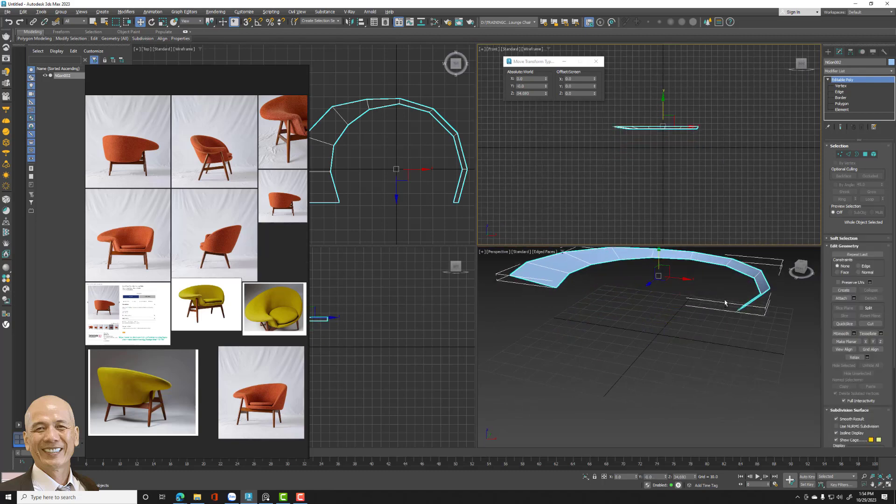
pyautogui.moveTo(725, 303)
pyautogui.keyDown('alt'); pyautogui.mouseDown(button='middle')
pyautogui.moveTo(711, 300)
pyautogui.moveTo(710, 315)
pyautogui.moveTo(727, 319)
pyautogui.mouseUp(button='middle'); pyautogui.keyUp('alt')
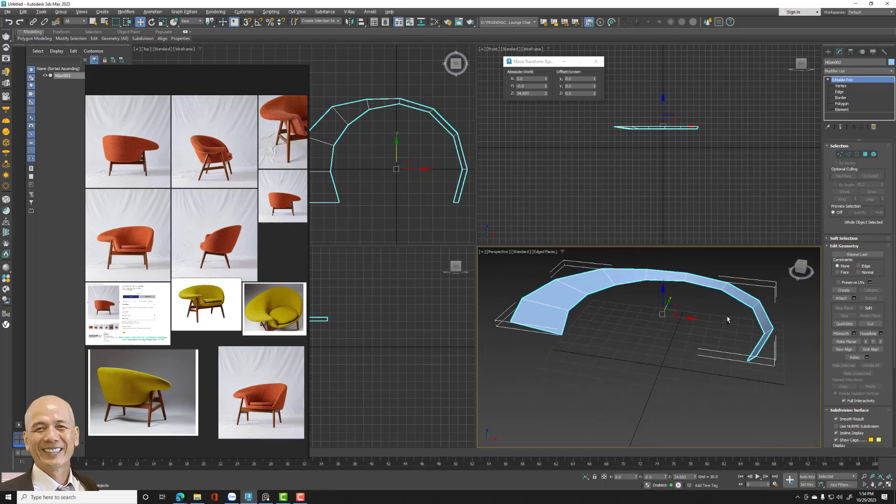
pyautogui.click(848, 154)
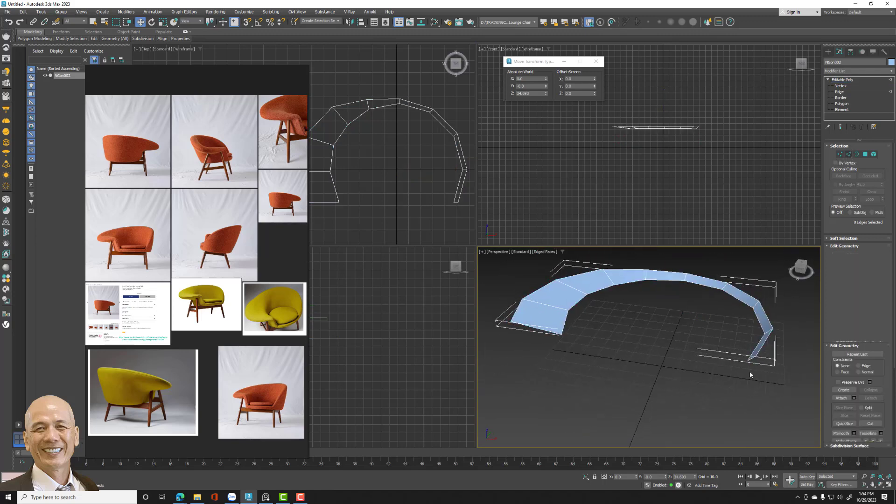
# - Shift-drag the arc's inner edge loop down to Z 5.171, adding a vertical wall band
pyautogui.click(761, 335)
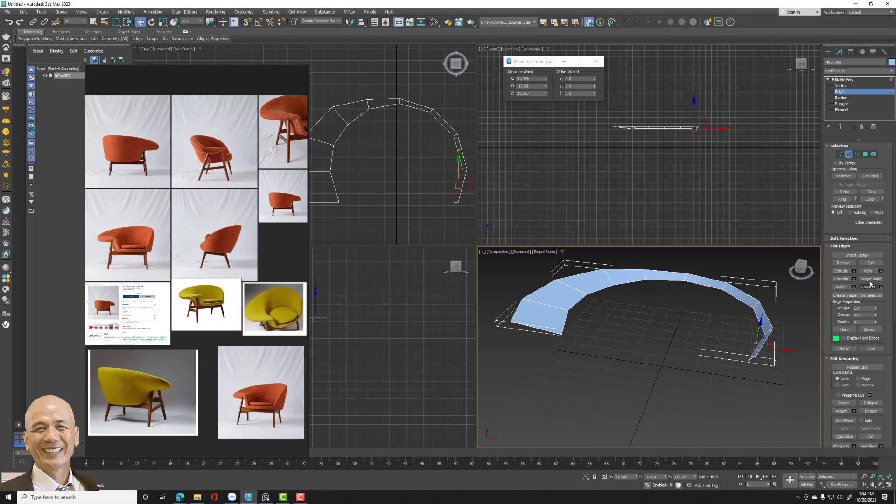
pyautogui.click(870, 199)
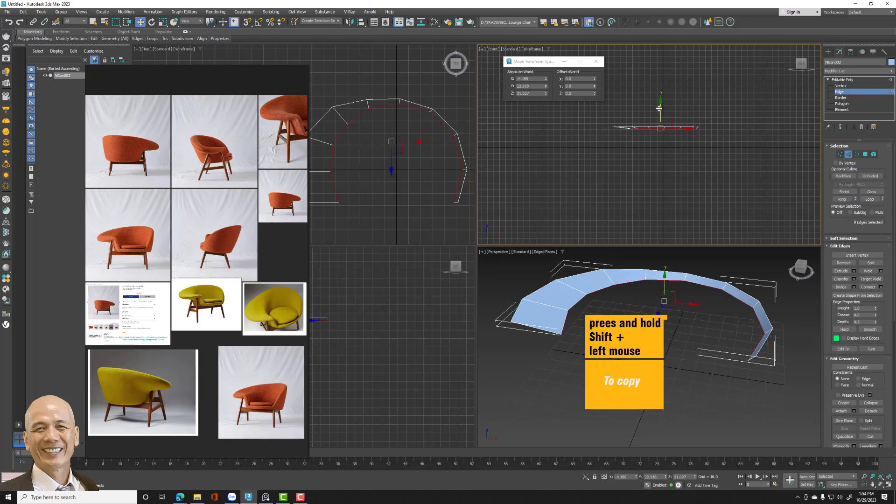
pyautogui.keyDown('shift'); pyautogui.moveTo(661, 107); pyautogui.dragTo(662, 127); pyautogui.keyUp('shift')
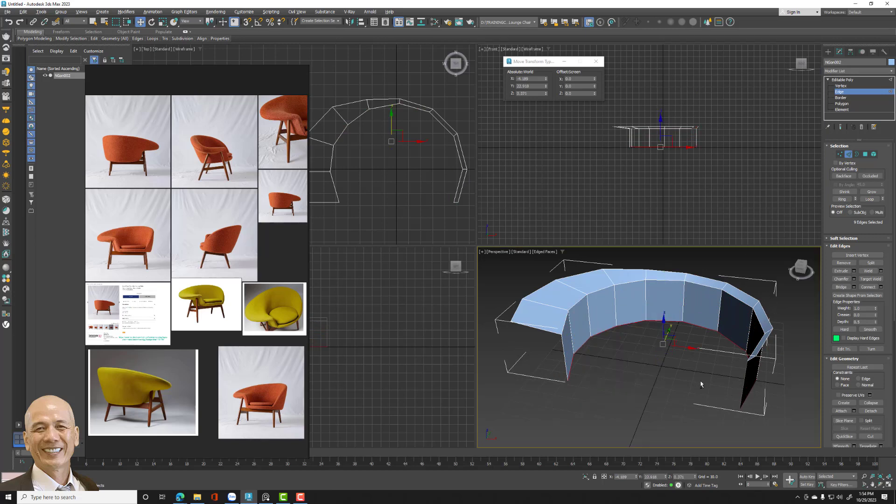
pyautogui.keyDown('alt'); pyautogui.moveTo(715, 411); pyautogui.dragTo(695, 354, button='middle'); pyautogui.keyUp('alt')
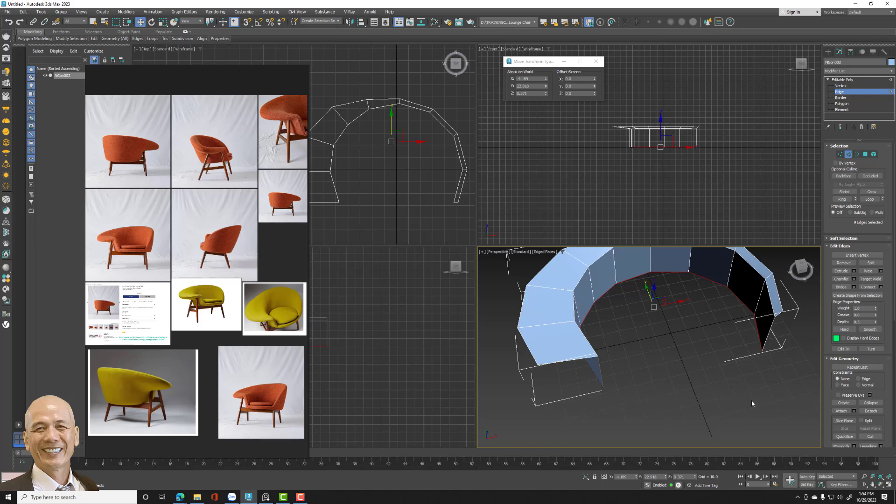
pyautogui.moveTo(814, 424); pyautogui.dragTo(812, 444, button='middle')
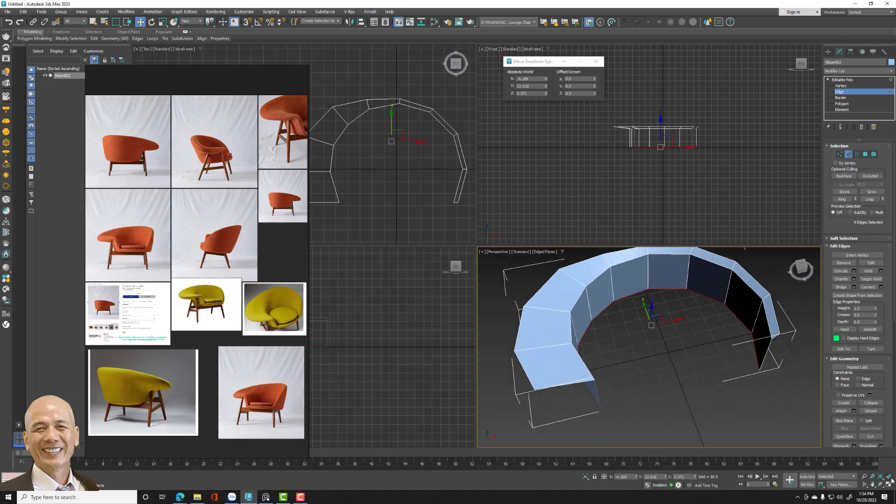
# - Bridge the wall's lower end edges with a 2-segment surface in maximized Perspective
pyautogui.click(889, 486)
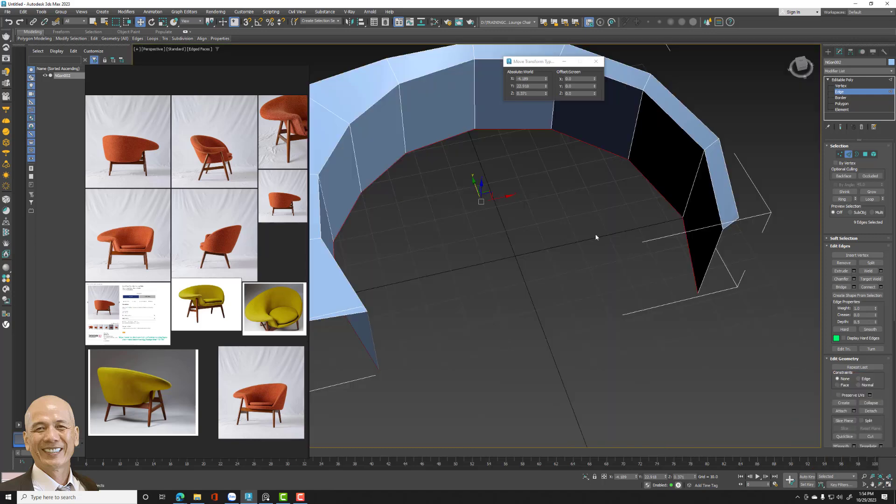
pyautogui.moveTo(548, 230)
pyautogui.keyDown('alt'); pyautogui.mouseDown(button='middle')
pyautogui.moveTo(576, 237)
pyautogui.moveTo(569, 242)
pyautogui.moveTo(589, 237)
pyautogui.mouseUp(button='middle'); pyautogui.keyUp('alt')
pyautogui.scroll(-3, 575, 236)
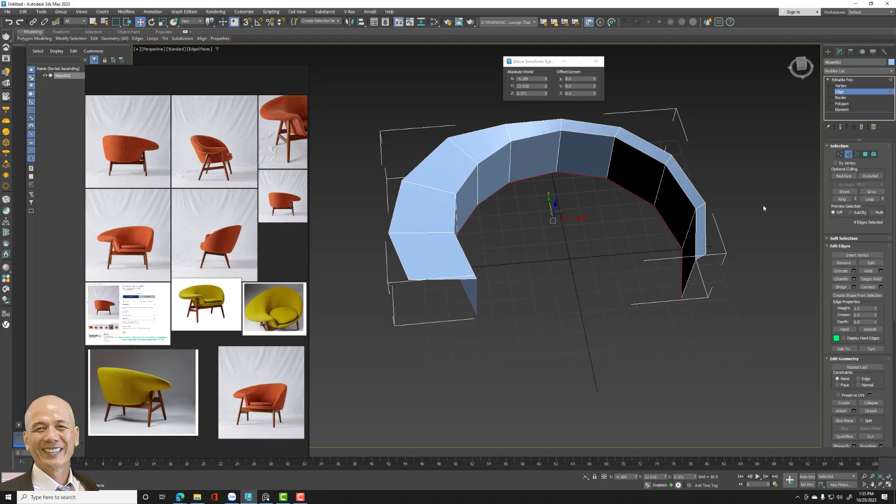
pyautogui.click(681, 272)
pyautogui.moveTo(628, 302)
pyautogui.keyDown('alt'); pyautogui.mouseDown(button='middle')
pyautogui.moveTo(520, 238)
pyautogui.moveTo(493, 238)
pyautogui.mouseUp(button='middle'); pyautogui.keyUp('alt')
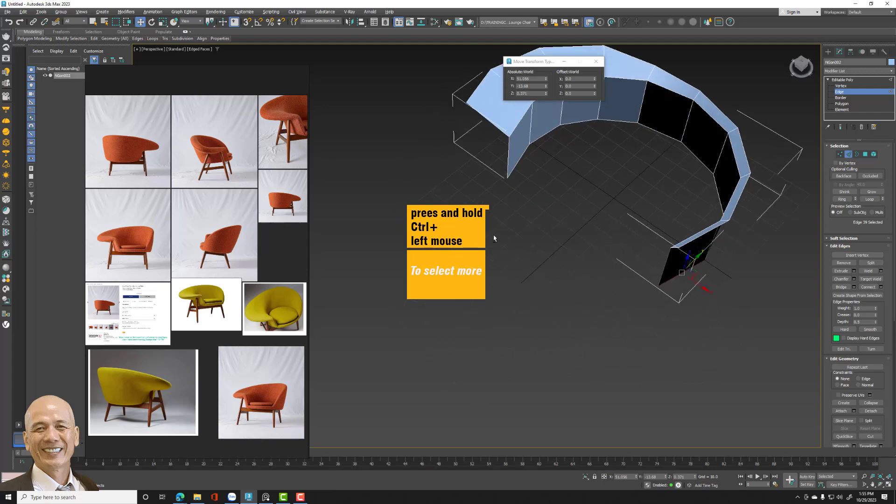
pyautogui.keyDown('ctrl'); pyautogui.click(521, 156); pyautogui.keyUp('ctrl')
pyautogui.moveTo(522, 156)
pyautogui.keyDown('alt'); pyautogui.mouseDown(button='middle')
pyautogui.moveTo(586, 224)
pyautogui.moveTo(626, 204)
pyautogui.moveTo(809, 265)
pyautogui.mouseUp(button='middle'); pyautogui.keyUp('alt')
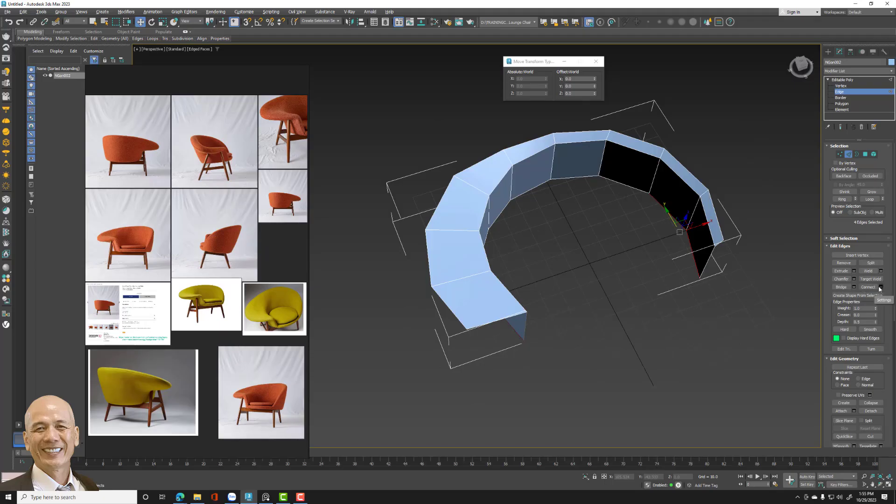
pyautogui.click(854, 288)
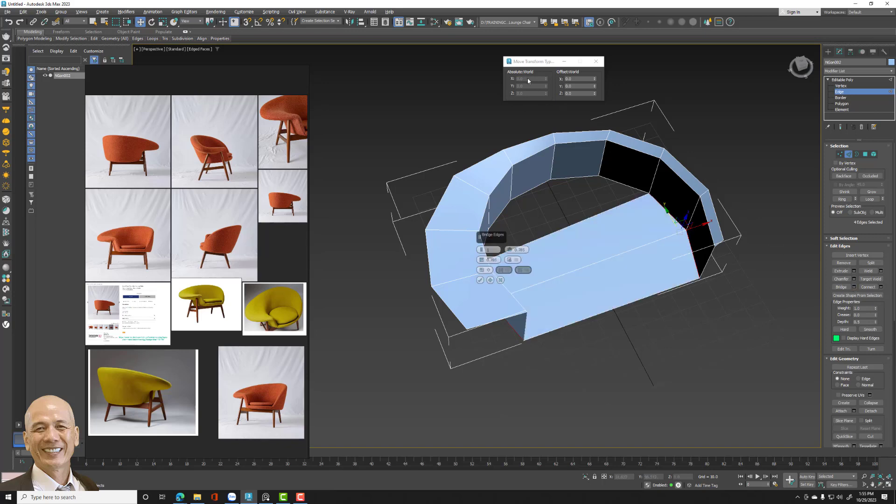
pyautogui.click(481, 249)
pyautogui.click(480, 280)
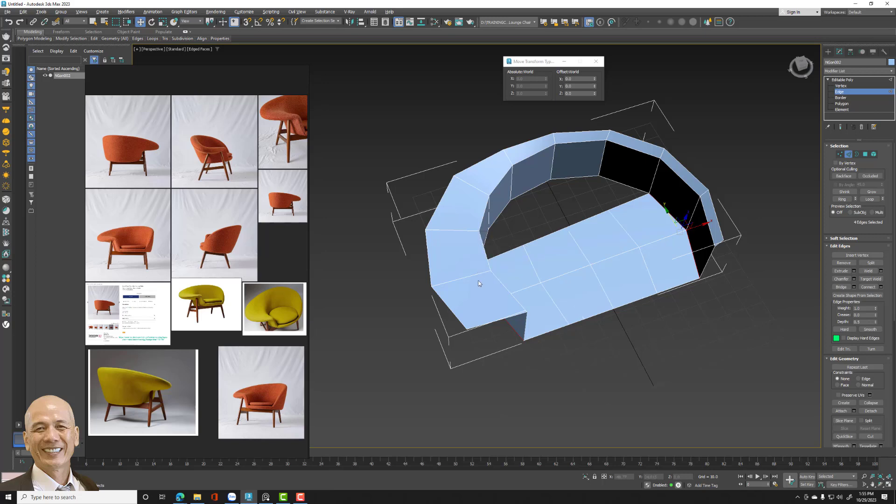
# - Cap the seat's inner open border with a new polygon
pyautogui.press('3')
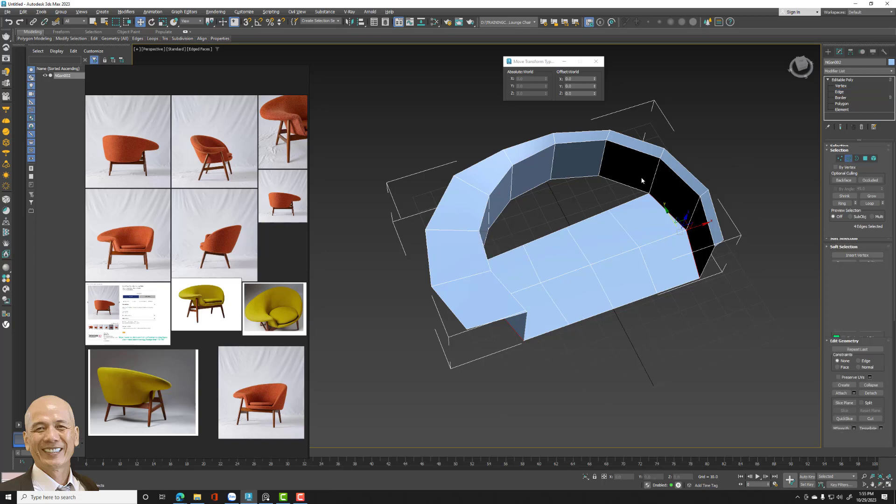
pyautogui.click(627, 185)
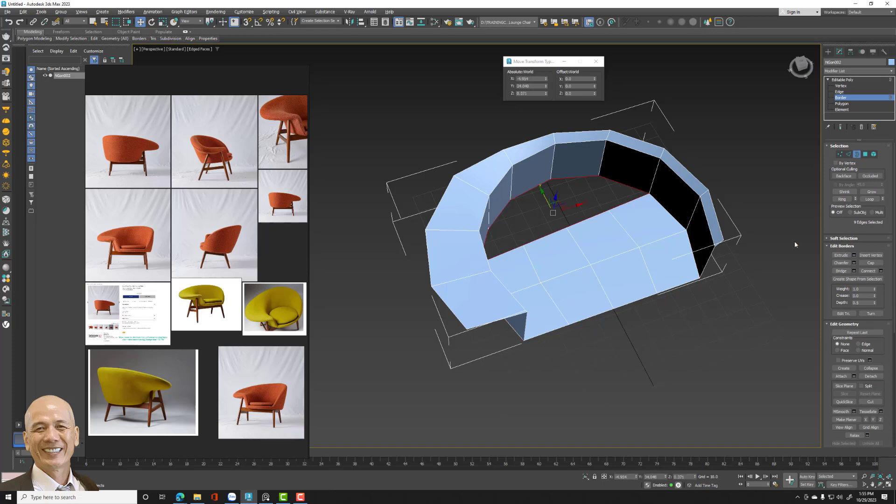
pyautogui.click(870, 263)
# - Connect two opposite seat vertices with a new edge
pyautogui.click(840, 154)
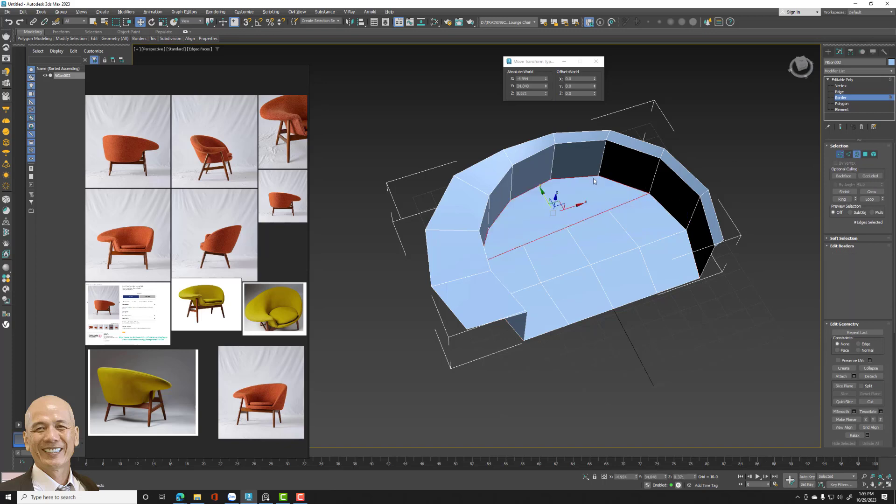
pyautogui.click(858, 279)
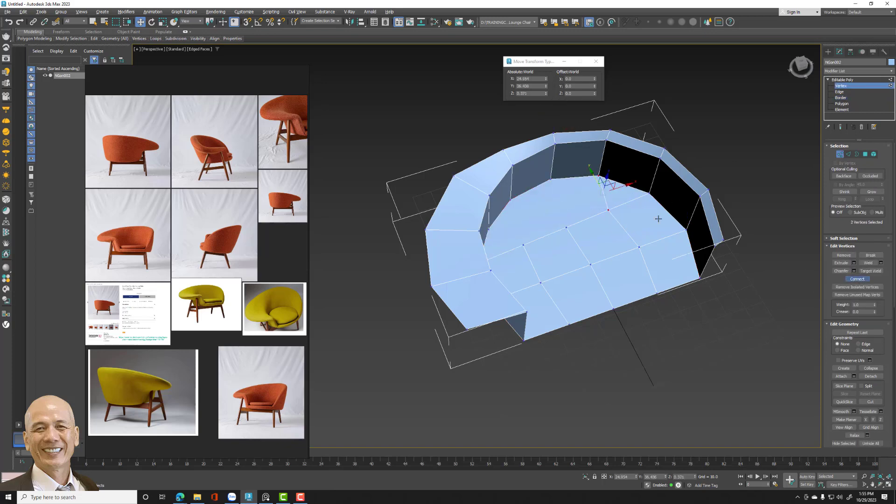
pyautogui.moveTo(581, 239); pyautogui.dragTo(578, 238)
pyautogui.click(505, 210)
pyautogui.keyDown('ctrl'); pyautogui.click(523, 244); pyautogui.keyUp('ctrl')
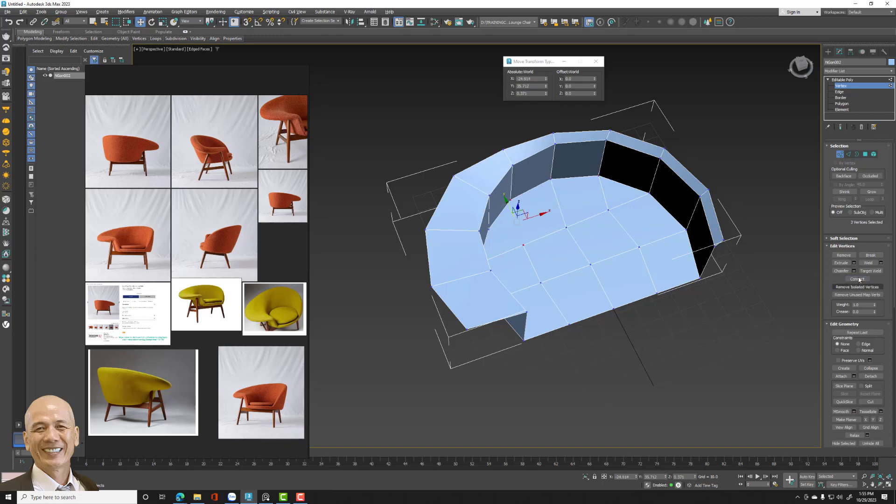
pyautogui.click(857, 278)
pyautogui.click(795, 296)
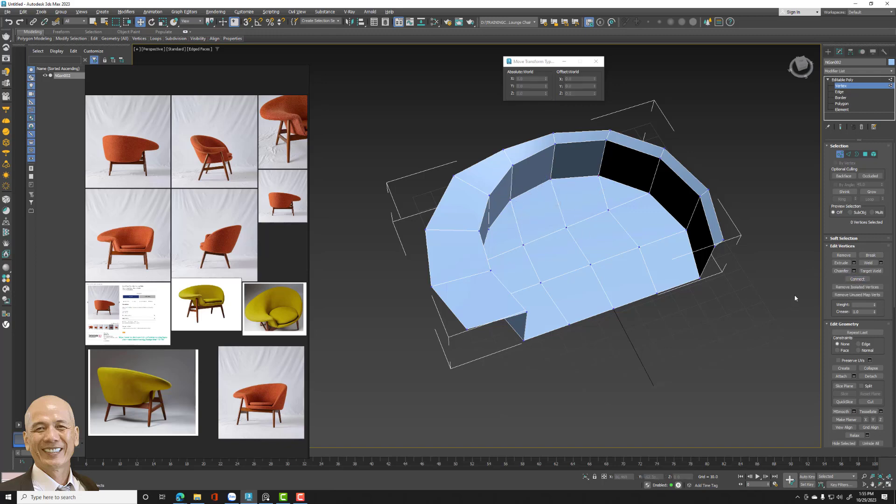
pyautogui.click(638, 248)
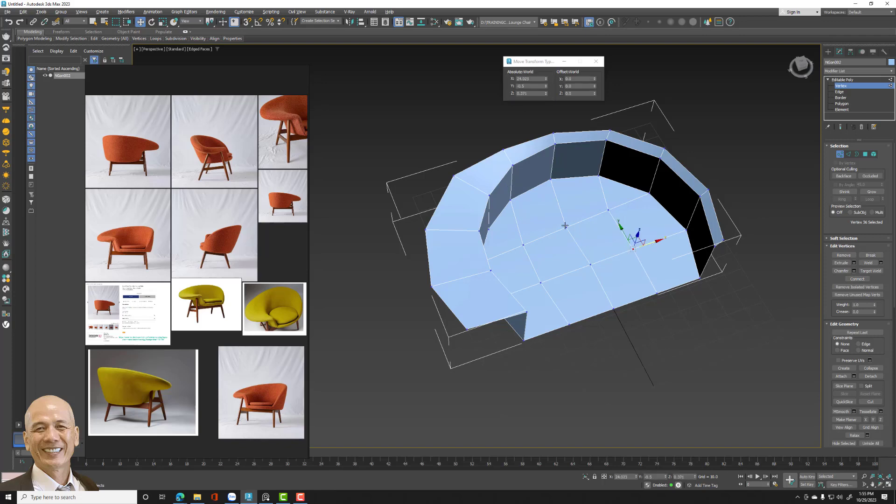
pyautogui.click(564, 226)
pyautogui.moveTo(565, 227)
pyautogui.keyDown('alt'); pyautogui.mouseDown(button='middle')
pyautogui.moveTo(617, 265)
pyautogui.moveTo(601, 257)
pyautogui.moveTo(630, 260)
pyautogui.moveTo(621, 261)
pyautogui.mouseUp(button='middle'); pyautogui.keyUp('alt')
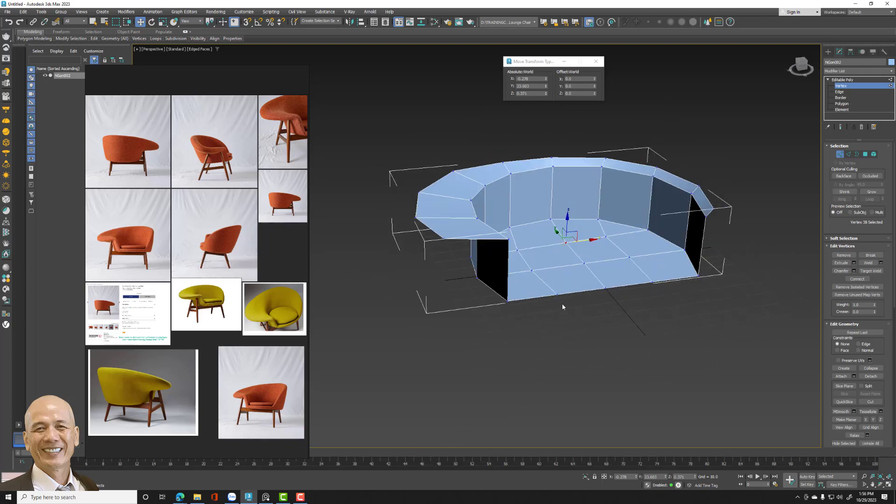
# - Restore the four-viewport layout and select the bottom row of vertices
pyautogui.click(888, 486)
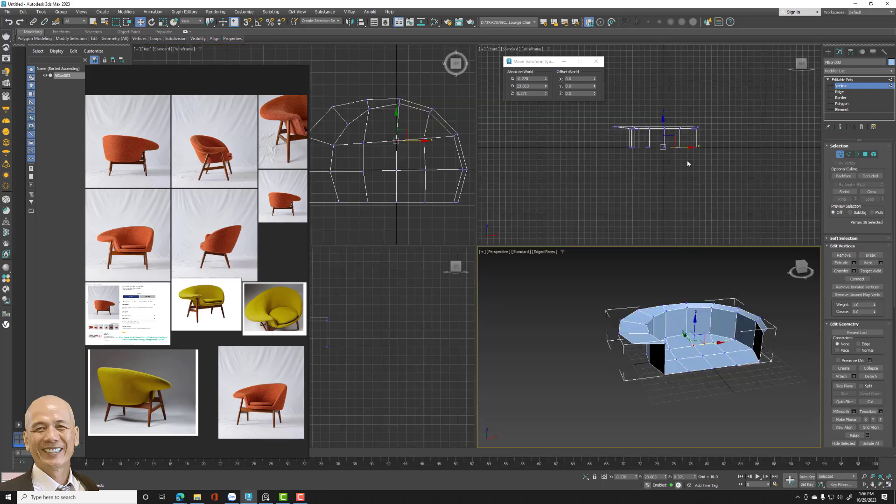
pyautogui.scroll(2, 688, 163)
pyautogui.scroll(2, 644, 114)
pyautogui.scroll(1, 644, 114)
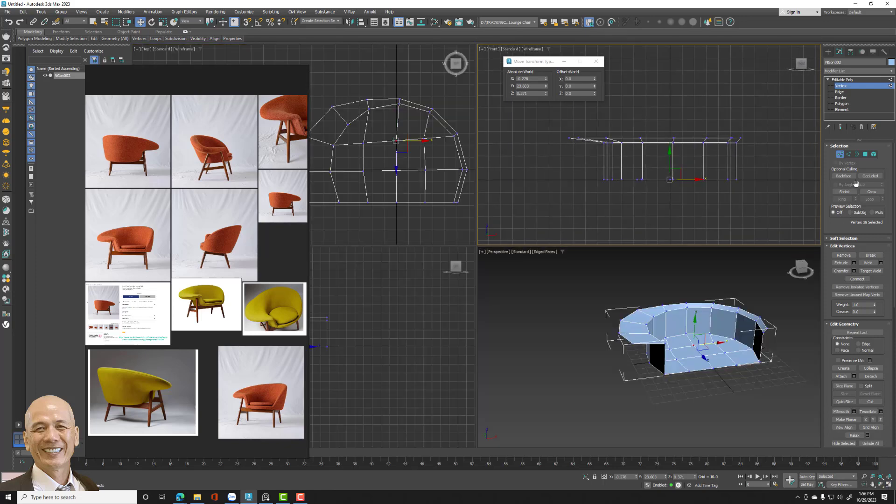
pyautogui.press('1')
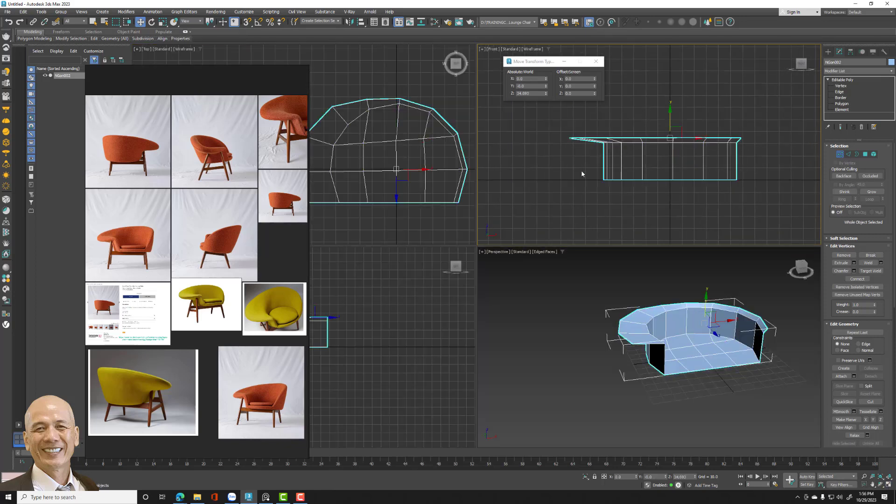
pyautogui.moveTo(568, 166); pyautogui.dragTo(665, 187)
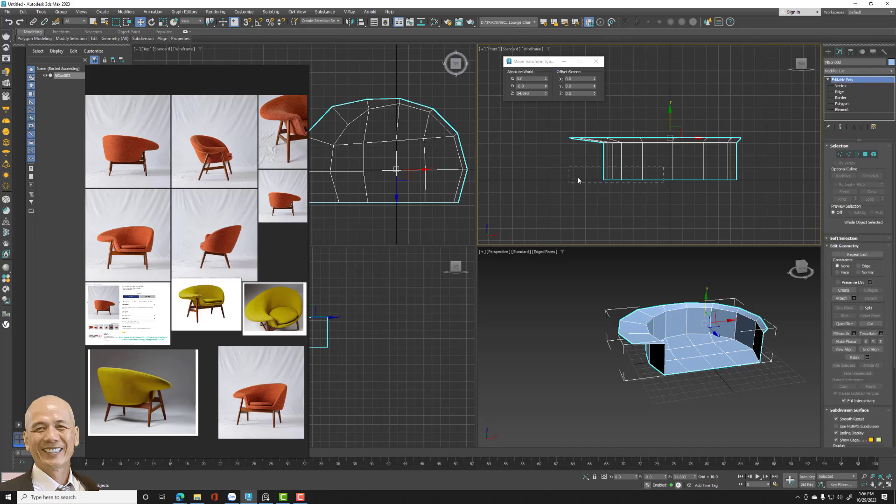
pyautogui.click(840, 154)
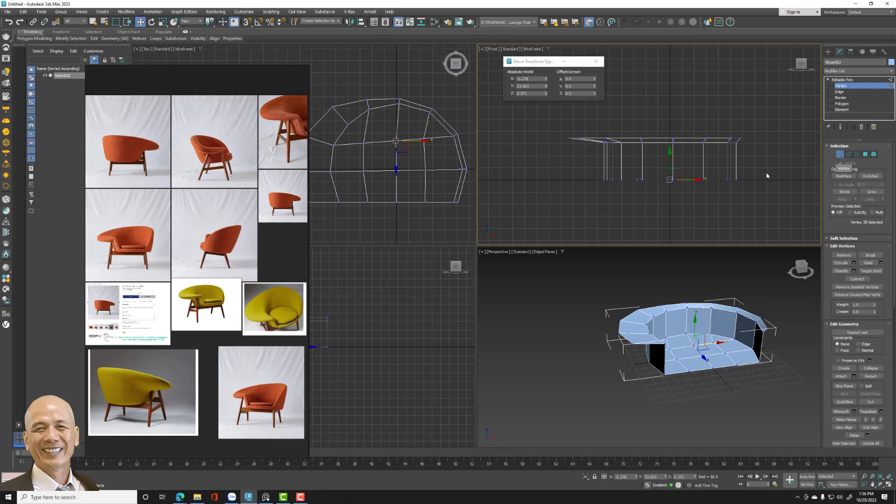
pyautogui.moveTo(595, 175); pyautogui.dragTo(764, 195)
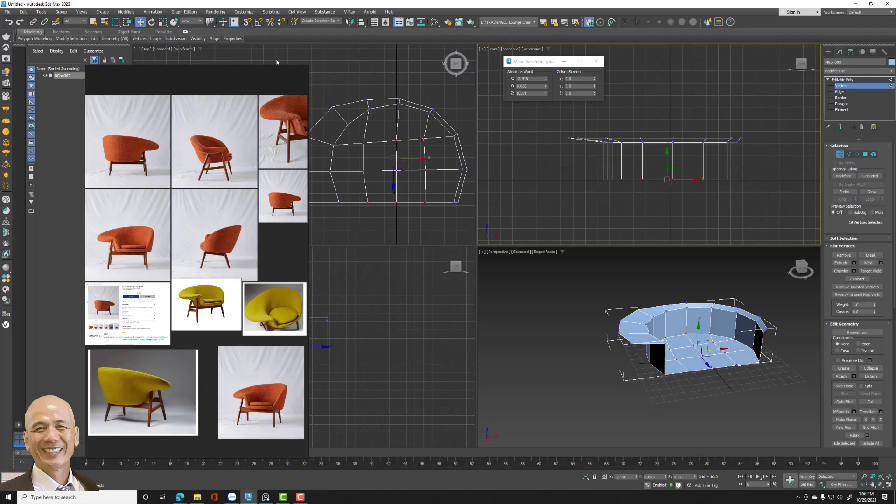
# - Scale the selected vertices outward to widen the base and move them down
pyautogui.click(162, 22)
pyautogui.moveTo(414, 160); pyautogui.dragTo(424, 143, button='middle')
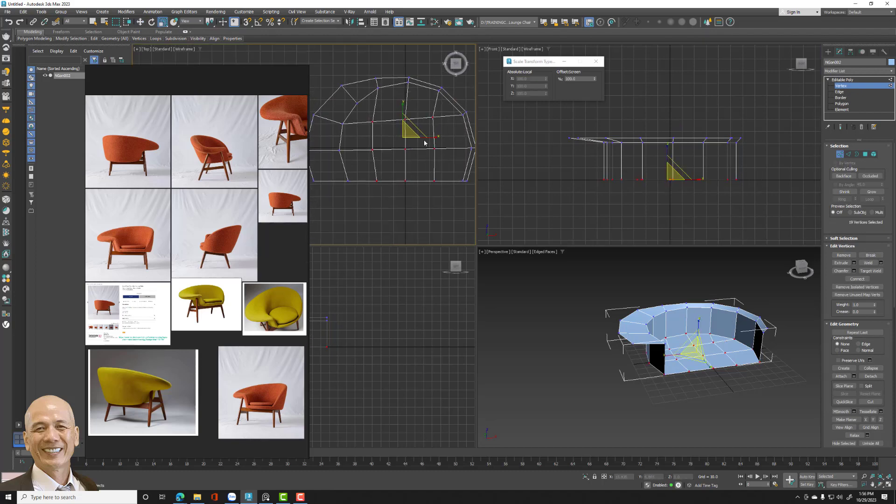
pyautogui.moveTo(431, 145); pyautogui.dragTo(427, 137)
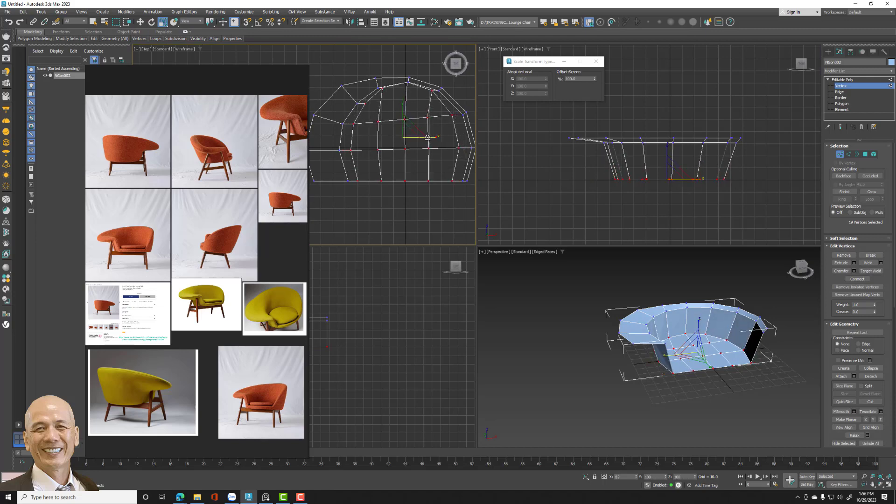
pyautogui.press('w')
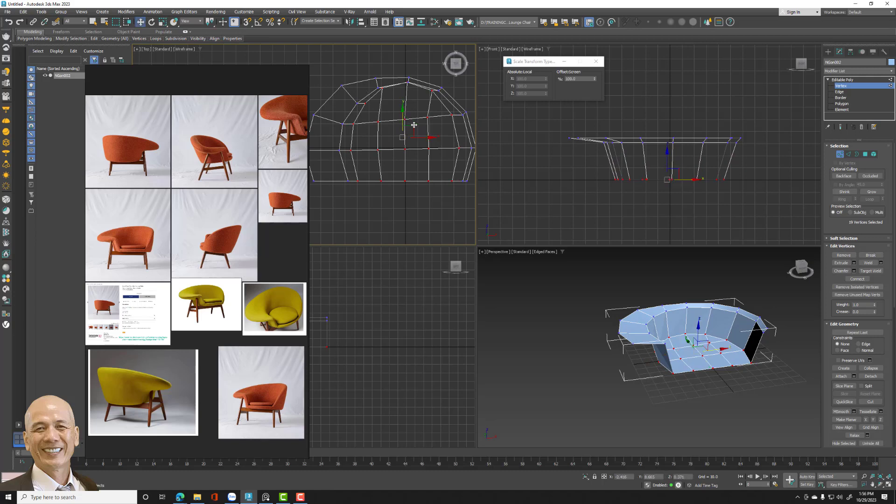
pyautogui.moveTo(402, 114); pyautogui.dragTo(402, 121)
pyautogui.scroll(-2, 417, 184)
pyautogui.moveTo(440, 191)
pyautogui.mouseDown()
pyautogui.moveTo(440, 201)
pyautogui.moveTo(329, 188)
pyautogui.mouseUp()
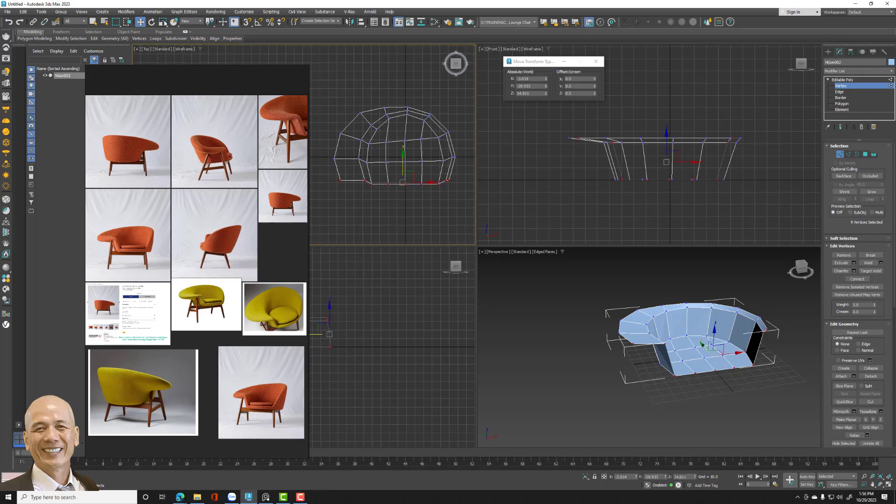
# - Flatten the bottom row with Make Planar Z and Y, then return to object level
pyautogui.press('r')
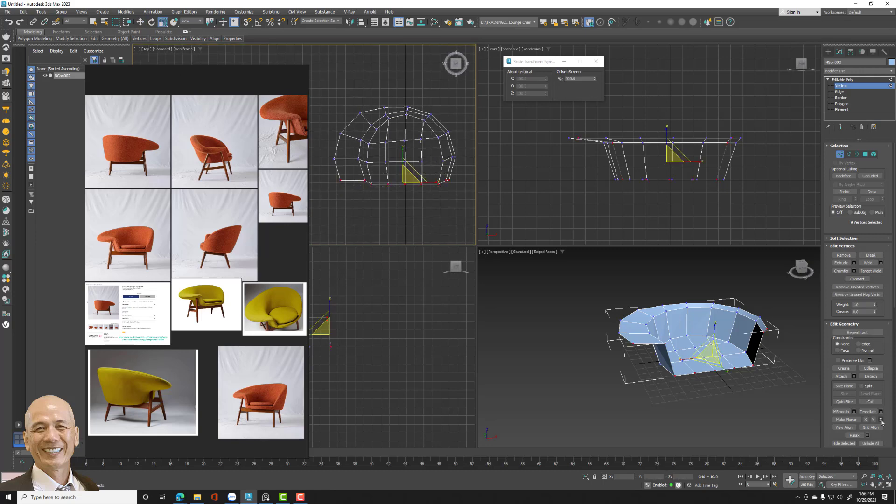
pyautogui.click(881, 420)
pyautogui.click(881, 420)
pyautogui.click(874, 419)
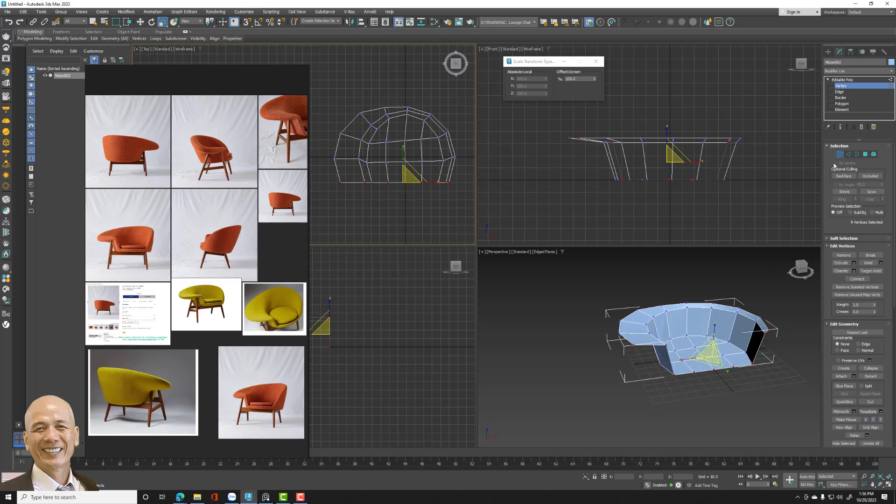
pyautogui.press('1')
pyautogui.keyDown('alt'); pyautogui.moveTo(677, 337); pyautogui.dragTo(643, 352, button='middle'); pyautogui.keyUp('alt')
pyautogui.scroll(3, 657, 340)
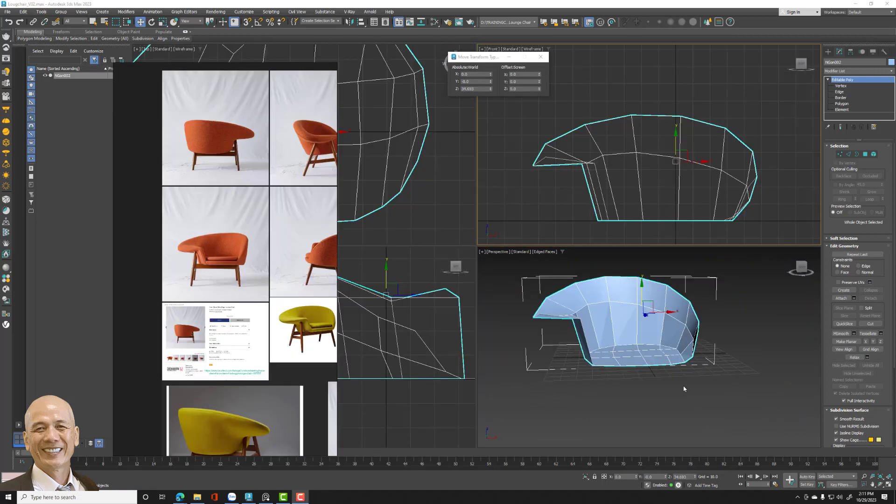
pyautogui.moveTo(683, 389)
pyautogui.keyDown('alt'); pyautogui.mouseDown(button='middle')
pyautogui.moveTo(741, 361)
pyautogui.moveTo(757, 202)
pyautogui.mouseUp(button='middle'); pyautogui.keyUp('alt')
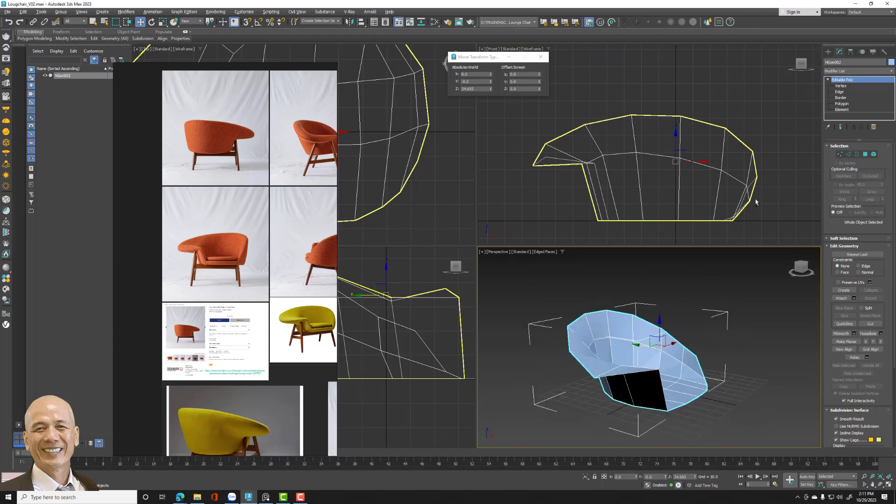
pyautogui.press('1')
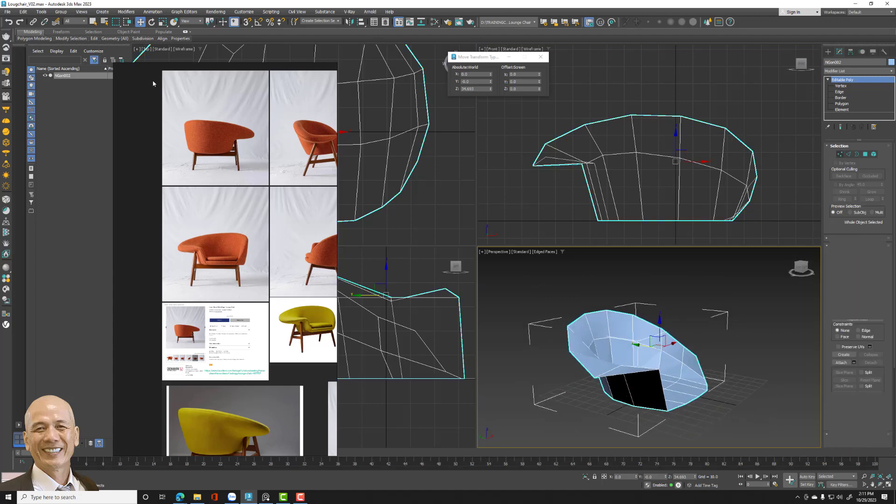
pyautogui.keyDown('alt'); pyautogui.moveTo(607, 336); pyautogui.dragTo(589, 361, button='middle'); pyautogui.keyUp('alt')
pyautogui.keyDown('alt'); pyautogui.moveTo(698, 357); pyautogui.dragTo(703, 350, button='middle'); pyautogui.keyUp('alt')
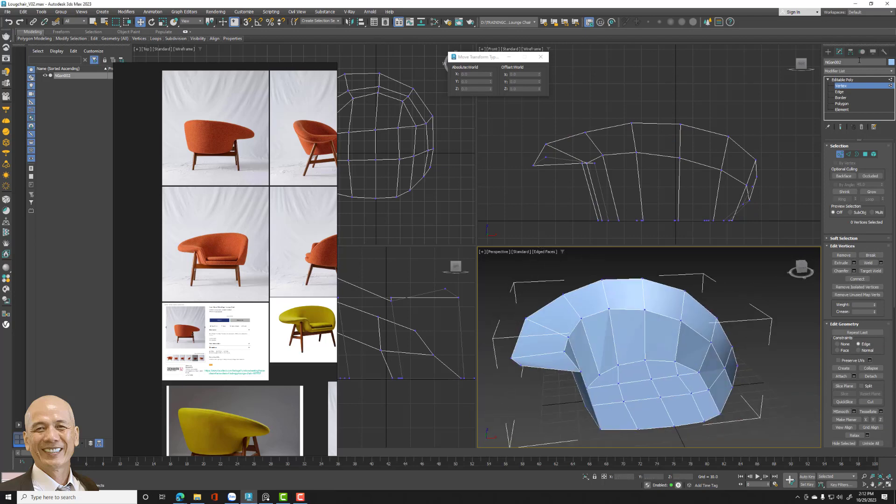
pyautogui.click(850, 80)
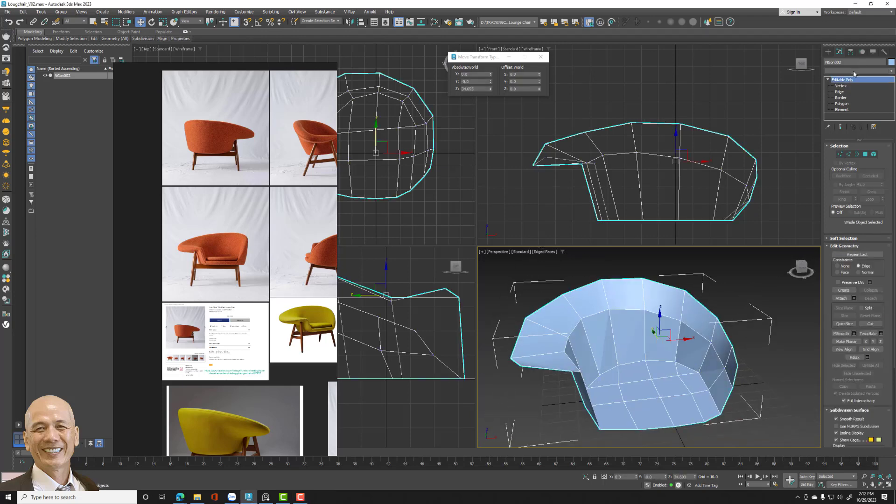
pyautogui.click(854, 72)
# - Add a Shell modifier with Outer and Inner Amount both 3.0, then reselect the chair
pyautogui.scroll(-10, 859, 211)
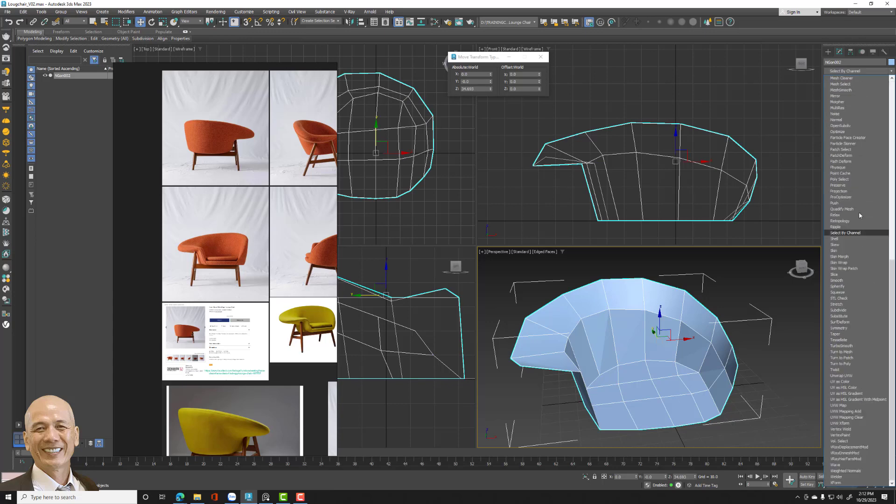
pyautogui.click(842, 237)
pyautogui.doubleClick(873, 163)
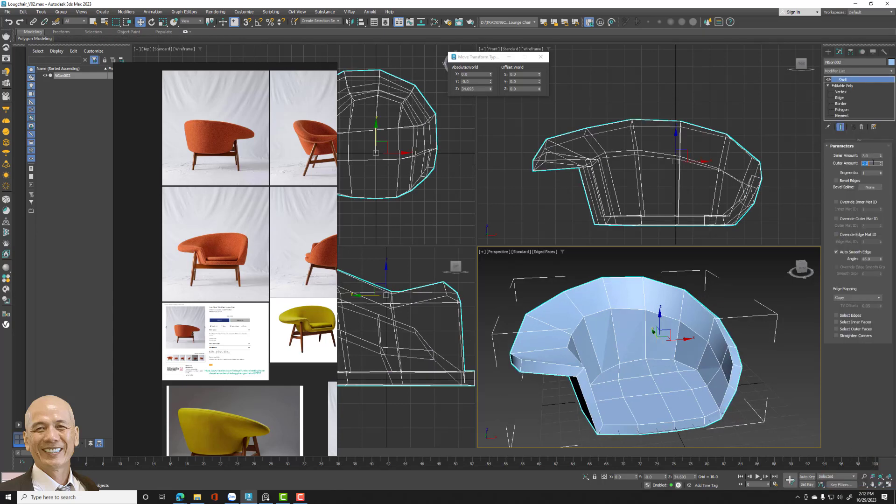
pyautogui.doubleClick(872, 157)
pyautogui.click(746, 311)
pyautogui.keyDown('alt'); pyautogui.moveTo(746, 311); pyautogui.dragTo(640, 331, button='middle'); pyautogui.keyUp('alt')
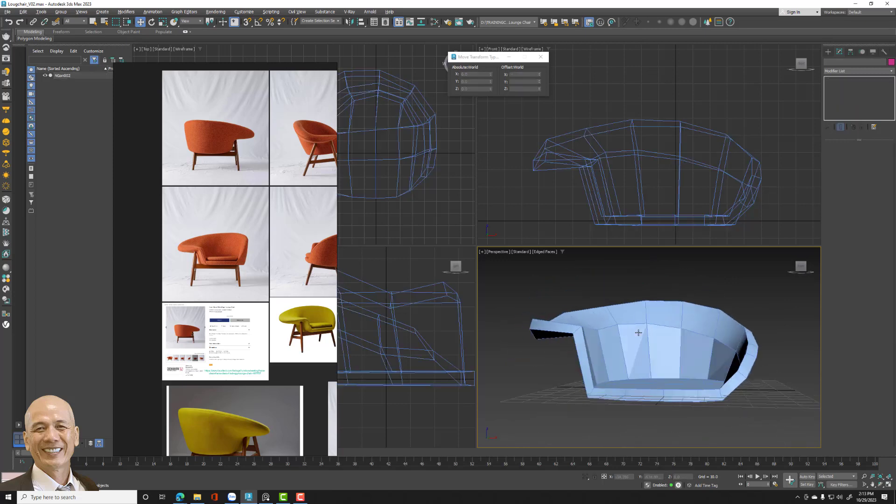
pyautogui.click(642, 334)
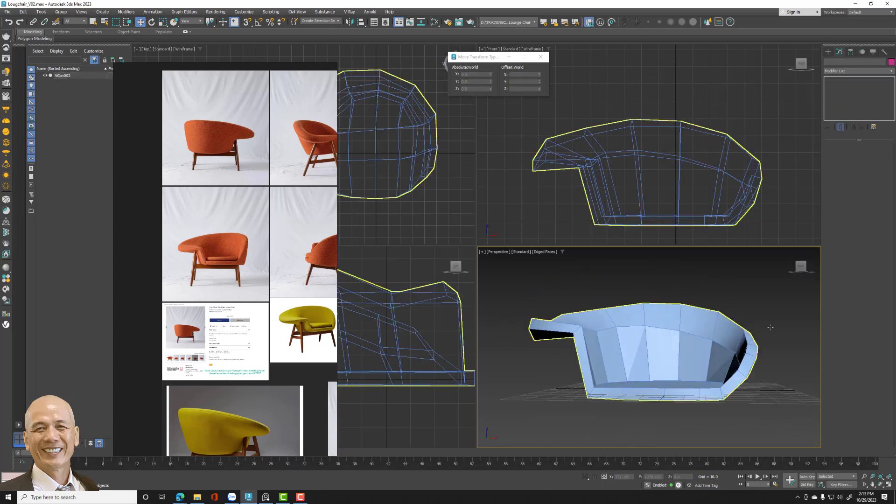
pyautogui.click(752, 172)
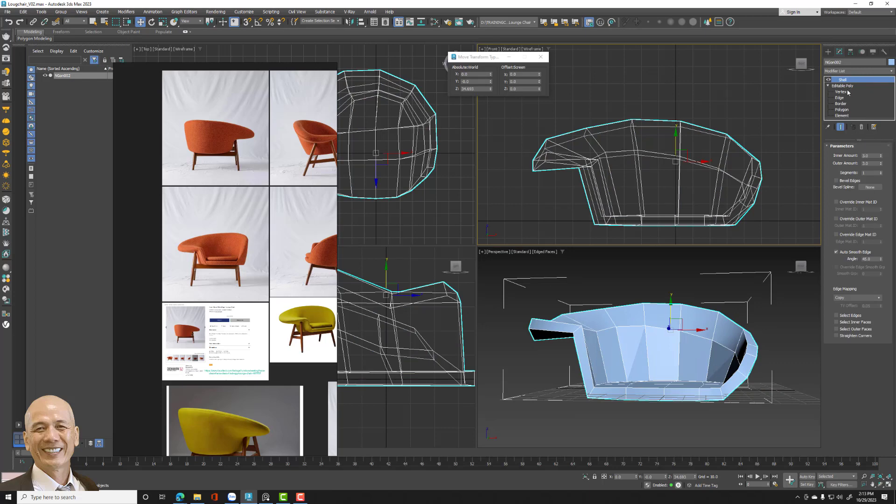
# - Add an Edit Poly modifier above Shell and pull the back-edge vertices left
pyautogui.click(857, 71)
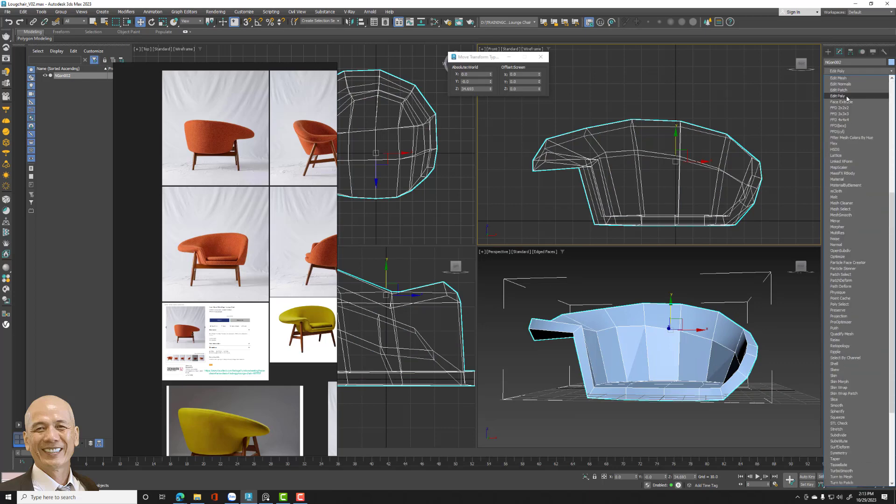
pyautogui.click(847, 96)
pyautogui.click(840, 202)
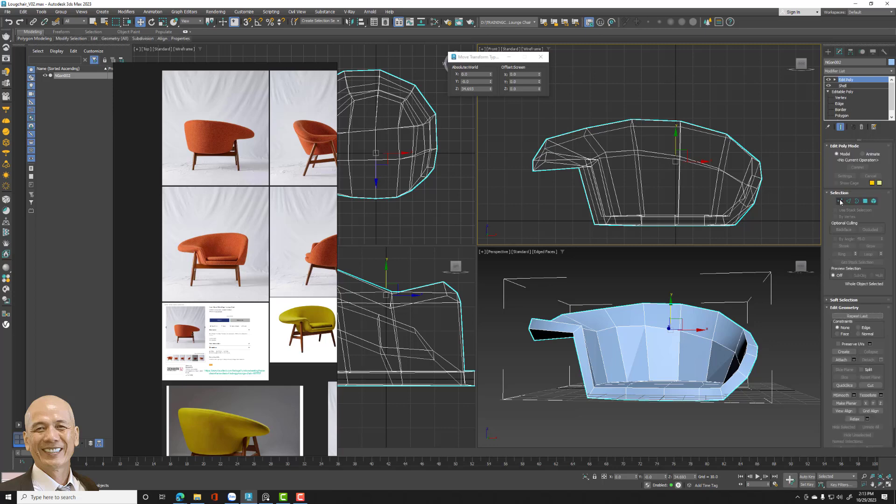
pyautogui.click(744, 377)
pyautogui.scroll(3, 723, 168)
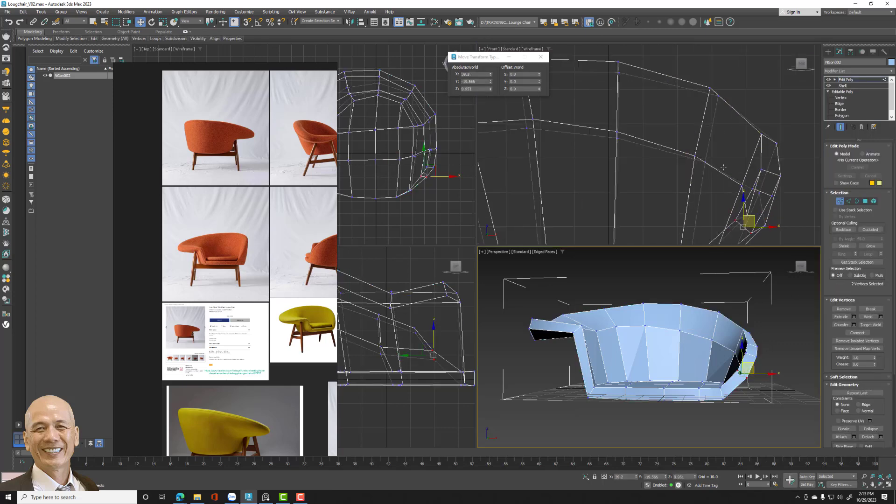
pyautogui.moveTo(788, 189); pyautogui.dragTo(781, 161, button='middle')
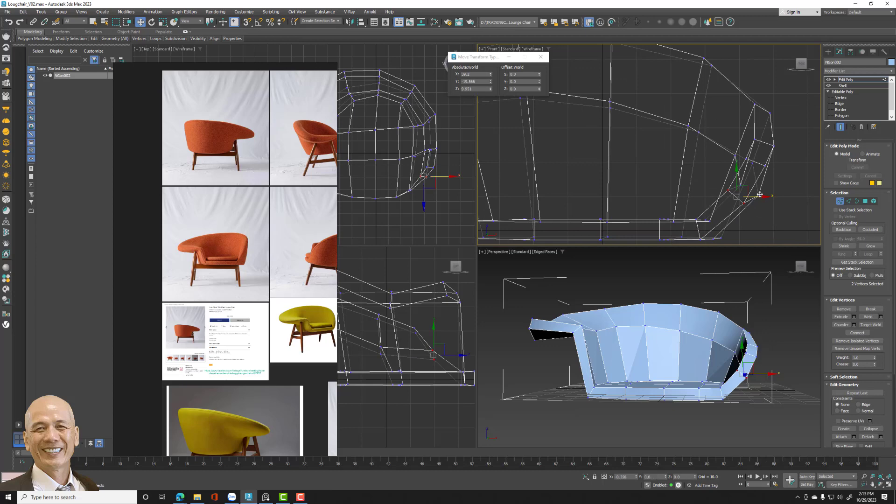
pyautogui.moveTo(763, 196)
pyautogui.mouseDown()
pyautogui.moveTo(752, 191)
pyautogui.moveTo(776, 164)
pyautogui.moveTo(753, 157)
pyautogui.mouseUp()
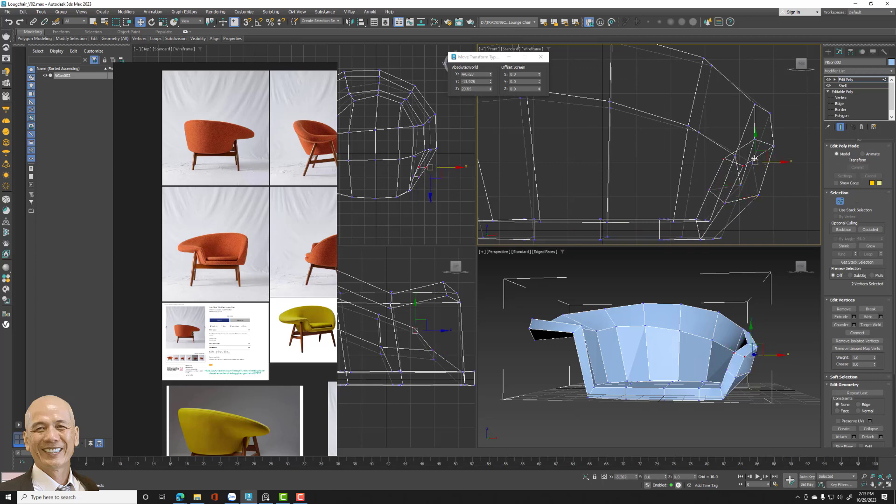
pyautogui.click(771, 353)
pyautogui.moveTo(771, 354); pyautogui.dragTo(748, 338)
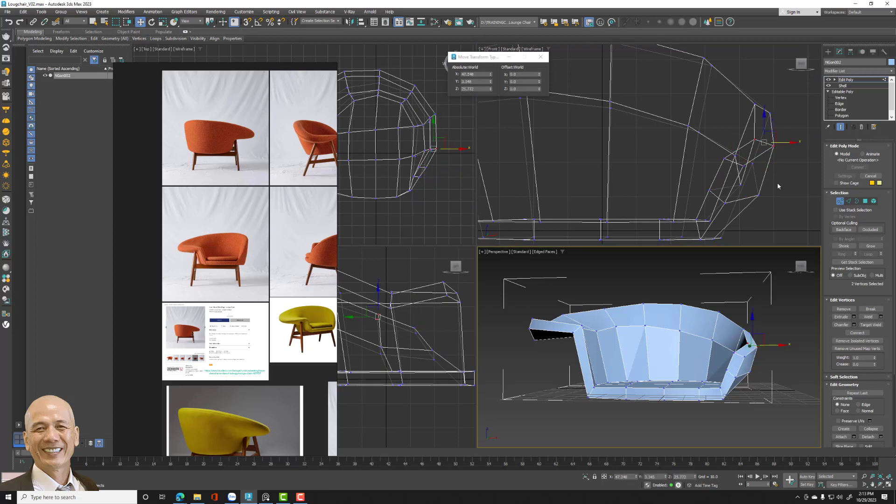
pyautogui.click(784, 143)
pyautogui.moveTo(776, 142); pyautogui.dragTo(763, 141)
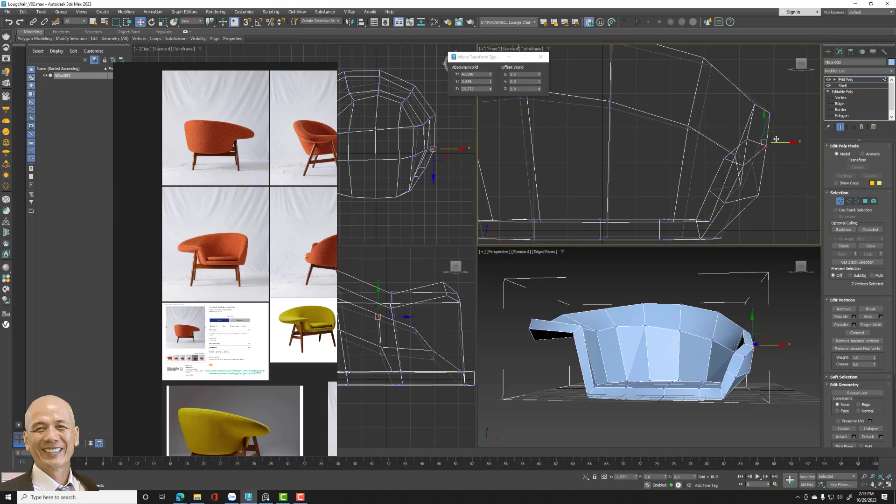
# - Reposition the base vertices and shift a side vertex right to refine the profile
pyautogui.keyDown('alt'); pyautogui.moveTo(770, 314); pyautogui.dragTo(731, 411, button='middle'); pyautogui.keyUp('alt')
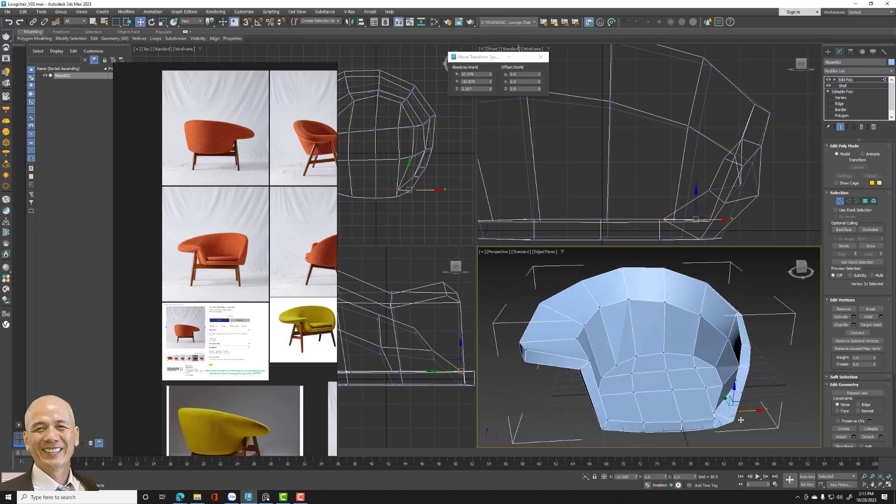
pyautogui.moveTo(738, 386); pyautogui.dragTo(714, 427)
pyautogui.scroll(4, 409, 179)
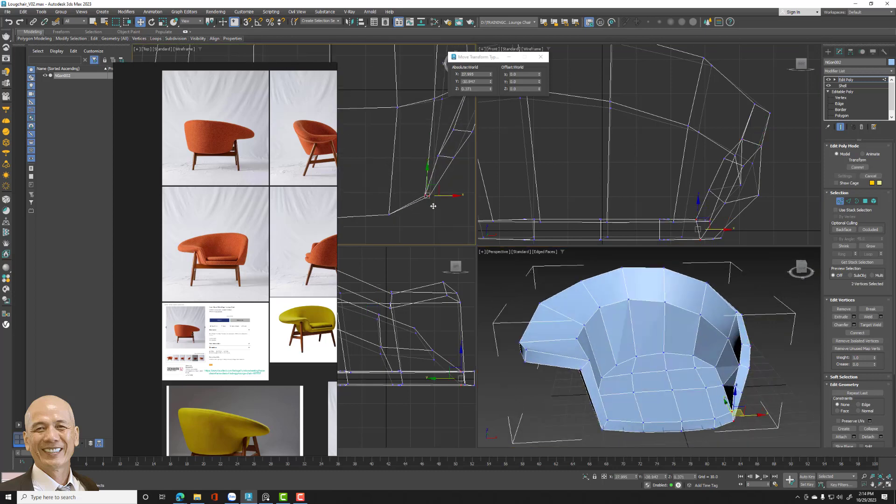
pyautogui.moveTo(434, 182); pyautogui.dragTo(428, 172)
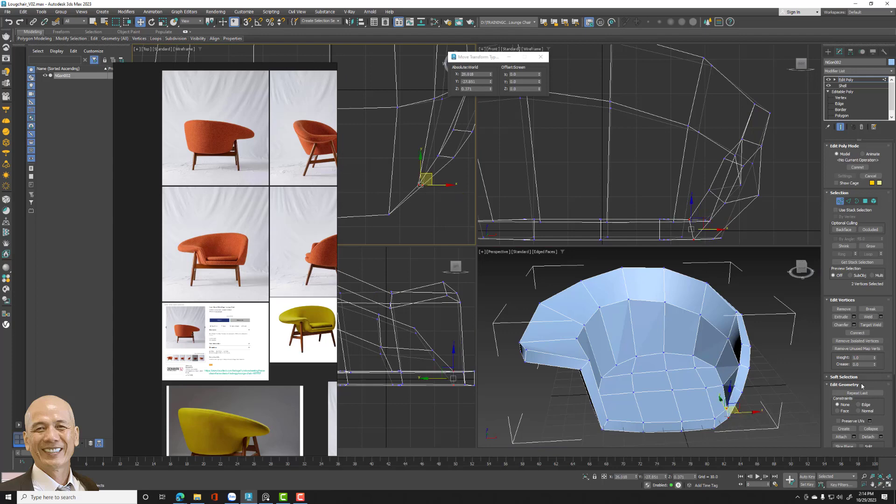
pyautogui.moveTo(747, 336)
pyautogui.keyDown('alt'); pyautogui.mouseDown(button='middle')
pyautogui.moveTo(754, 368)
pyautogui.moveTo(700, 360)
pyautogui.mouseUp(button='middle'); pyautogui.keyUp('alt')
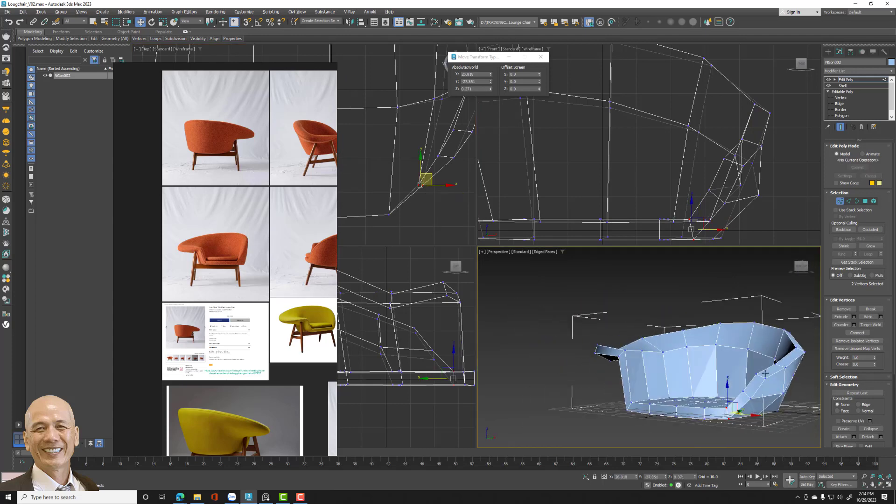
pyautogui.click(734, 360)
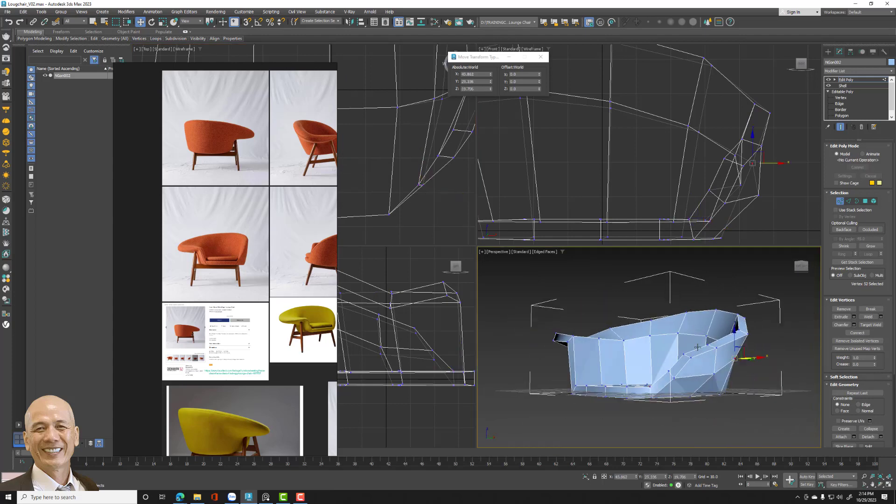
pyautogui.moveTo(420, 182); pyautogui.dragTo(394, 149, button='middle')
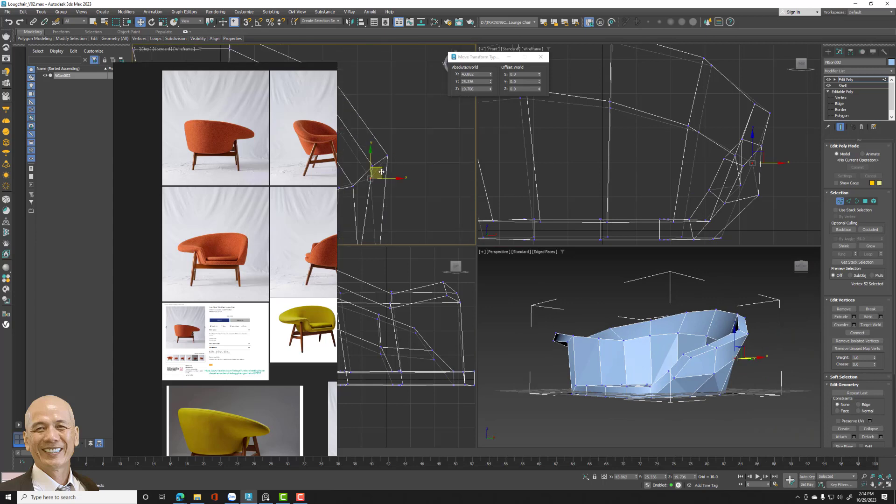
pyautogui.moveTo(393, 149); pyautogui.dragTo(554, 209)
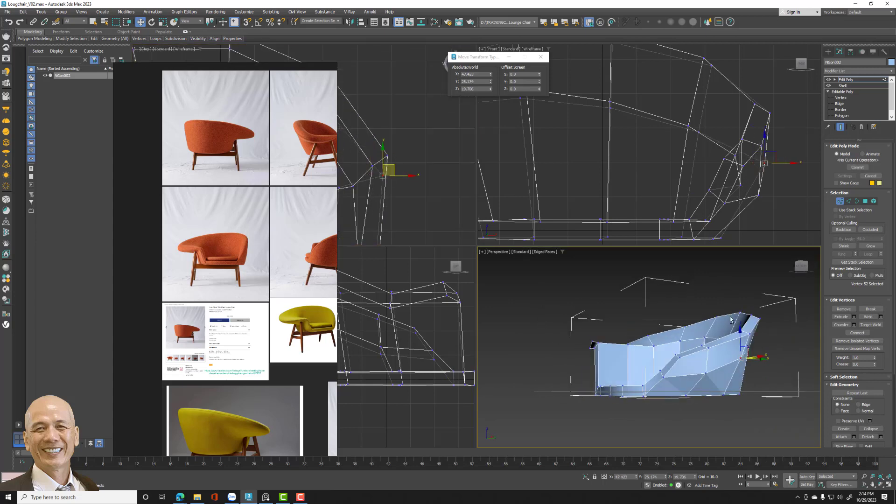
pyautogui.moveTo(754, 317)
pyautogui.keyDown('alt'); pyautogui.mouseDown(button='middle')
pyautogui.moveTo(705, 338)
pyautogui.moveTo(728, 329)
pyautogui.mouseUp(button='middle'); pyautogui.keyUp('alt')
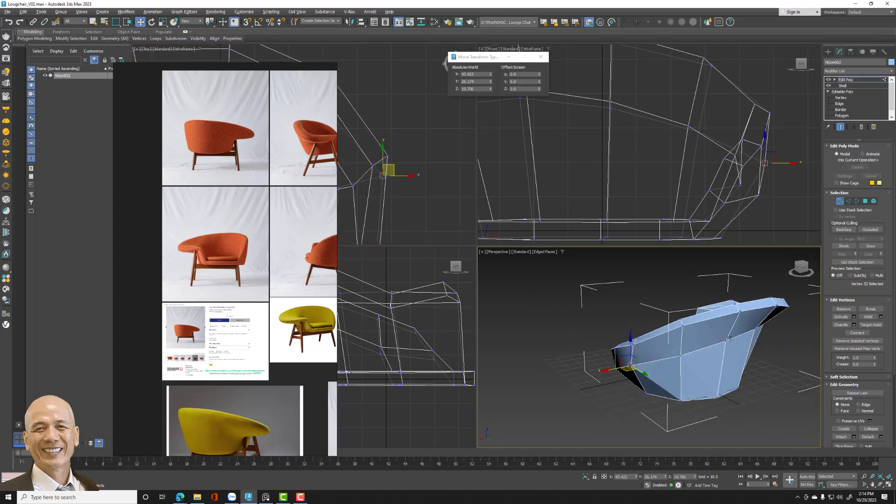
pyautogui.click(722, 343)
# - Push a group of back vertices outward along Y to flare the back
pyautogui.keyDown('ctrl'); pyautogui.click(681, 356); pyautogui.keyUp('ctrl')
pyautogui.keyDown('ctrl'); pyautogui.click(755, 329); pyautogui.keyUp('ctrl')
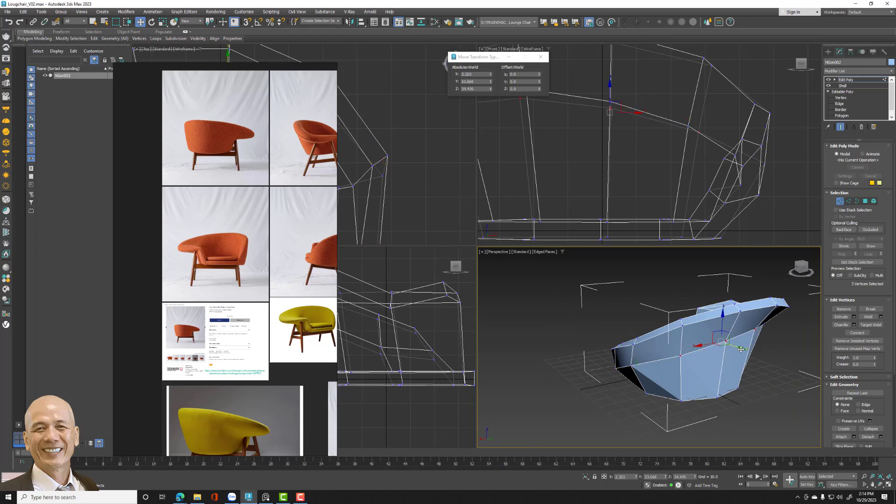
pyautogui.moveTo(741, 349); pyautogui.dragTo(749, 346)
pyautogui.moveTo(749, 345)
pyautogui.keyDown('alt'); pyautogui.mouseDown(button='middle')
pyautogui.moveTo(670, 326)
pyautogui.moveTo(757, 348)
pyautogui.mouseUp(button='middle'); pyautogui.keyUp('alt')
# - Move the left arm-tip vertices outward along X
pyautogui.click(714, 337)
pyautogui.keyDown('alt'); pyautogui.moveTo(714, 337); pyautogui.dragTo(732, 339, button='middle'); pyautogui.keyUp('alt')
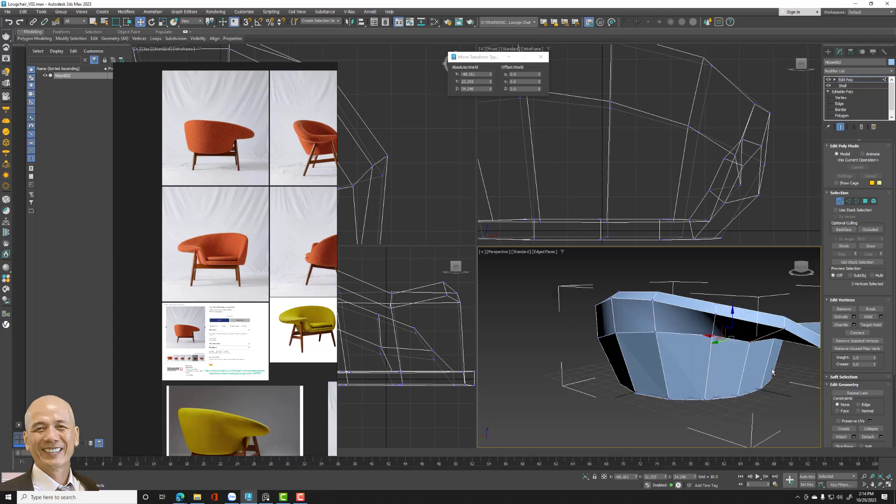
pyautogui.moveTo(707, 334); pyautogui.dragTo(710, 339)
pyautogui.moveTo(710, 340)
pyautogui.keyDown('alt'); pyautogui.mouseDown(button='middle')
pyautogui.moveTo(720, 336)
pyautogui.moveTo(690, 326)
pyautogui.moveTo(607, 328)
pyautogui.moveTo(647, 326)
pyautogui.moveTo(660, 316)
pyautogui.moveTo(702, 341)
pyautogui.moveTo(637, 358)
pyautogui.moveTo(620, 315)
pyautogui.mouseUp(button='middle'); pyautogui.keyUp('alt')
pyautogui.keyDown('ctrl'); pyautogui.click(662, 339); pyautogui.keyUp('ctrl')
pyautogui.moveTo(621, 356); pyautogui.dragTo(640, 326)
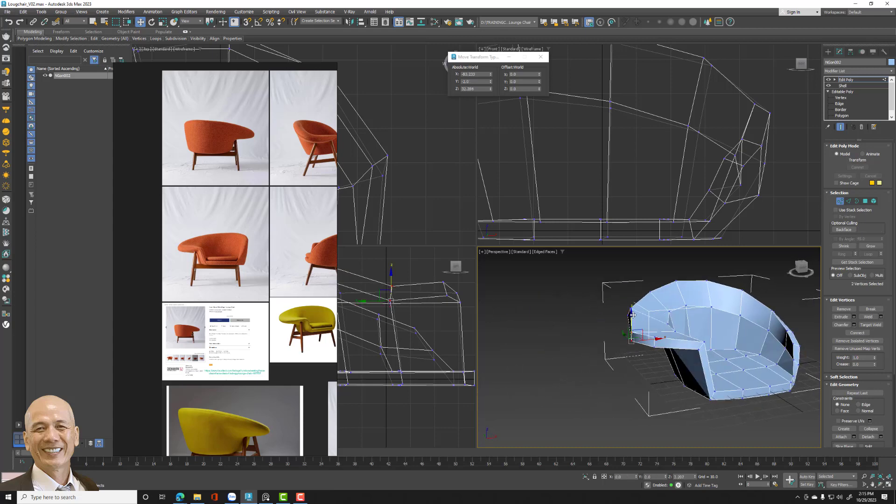
pyautogui.keyDown('alt'); pyautogui.moveTo(641, 327); pyautogui.dragTo(663, 322, button='middle'); pyautogui.keyUp('alt')
pyautogui.moveTo(672, 154)
pyautogui.mouseDown(button='middle')
pyautogui.moveTo(690, 144)
pyautogui.moveTo(690, 165)
pyautogui.mouseUp(button='middle')
pyautogui.keyDown('alt'); pyautogui.moveTo(663, 345); pyautogui.dragTo(628, 349, button='middle'); pyautogui.keyUp('alt')
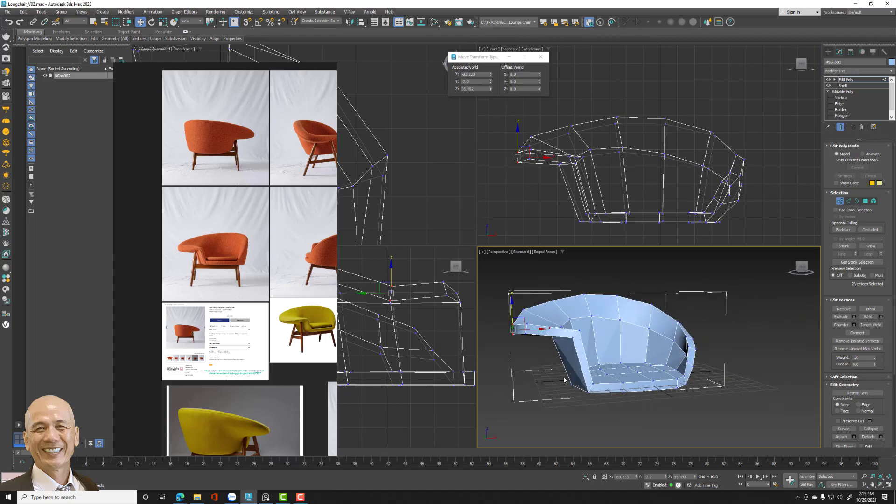
# - Adjust the bottom front vertex along Y and lift the seat-front vertices slightly
pyautogui.click(594, 381)
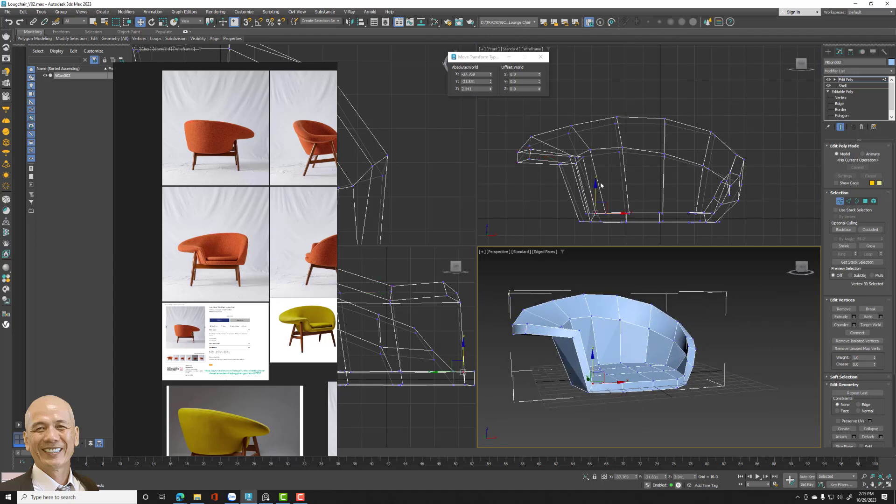
pyautogui.scroll(3, 600, 185)
pyautogui.scroll(2, 607, 178)
pyautogui.moveTo(616, 182); pyautogui.dragTo(616, 179)
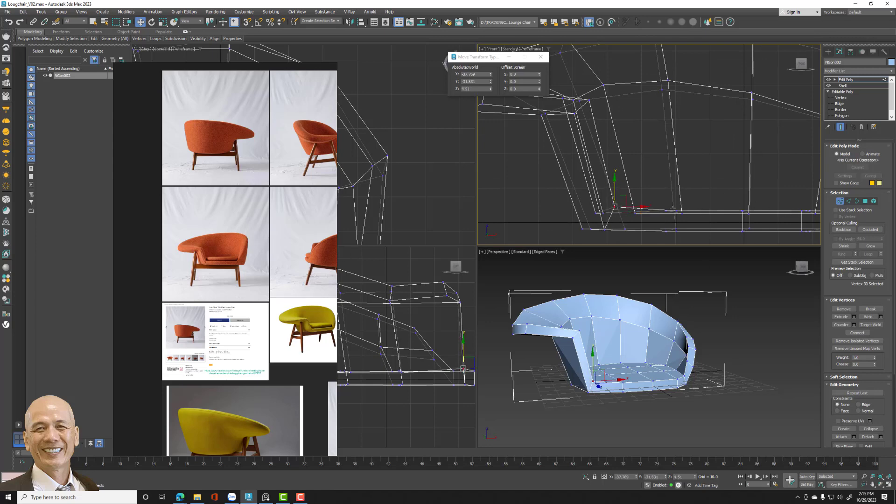
pyautogui.moveTo(698, 220)
pyautogui.mouseDown()
pyautogui.moveTo(722, 192)
pyautogui.moveTo(710, 185)
pyautogui.mouseUp()
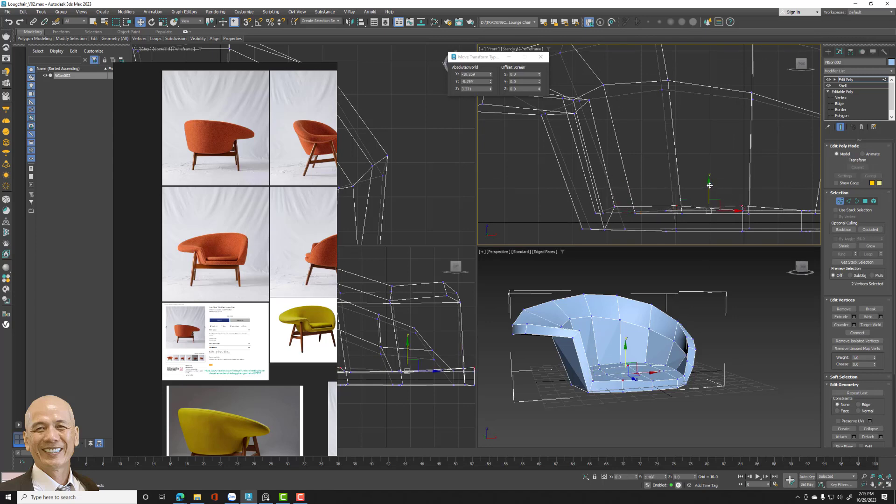
pyautogui.click(652, 381)
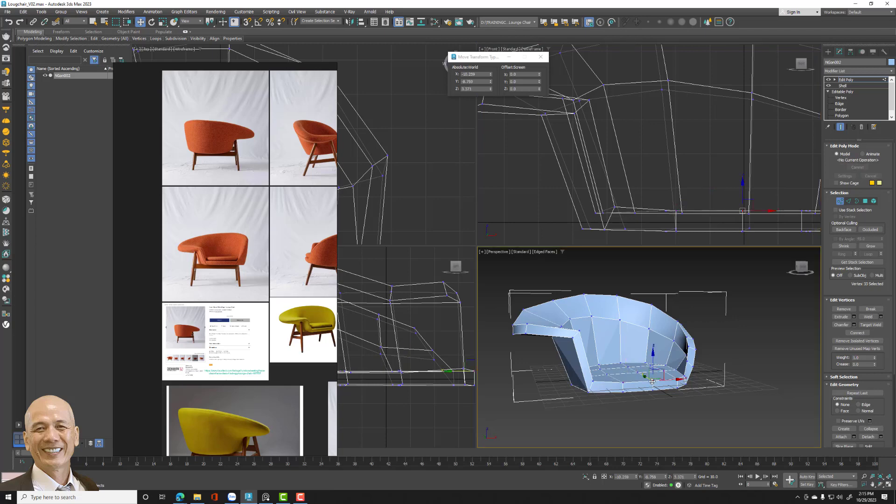
pyautogui.scroll(3, 653, 163)
pyautogui.moveTo(593, 185); pyautogui.dragTo(742, 205)
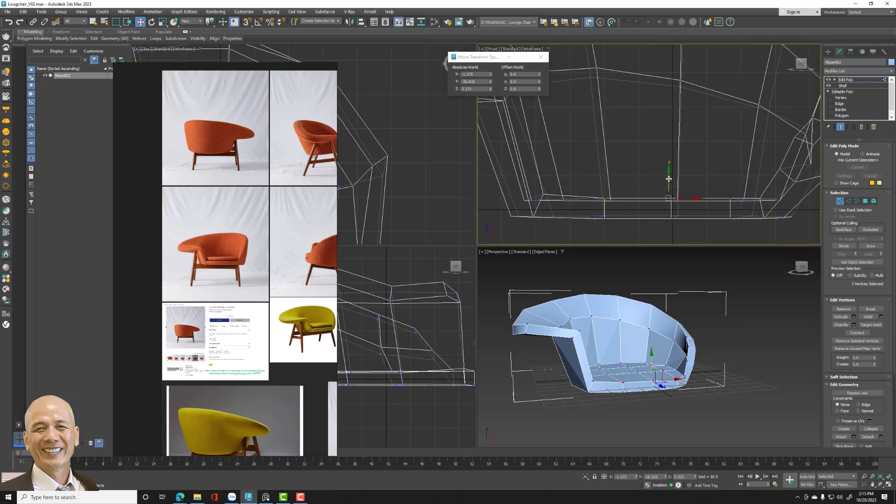
pyautogui.moveTo(668, 182); pyautogui.dragTo(668, 170)
pyautogui.moveTo(725, 356); pyautogui.dragTo(733, 368, button='middle')
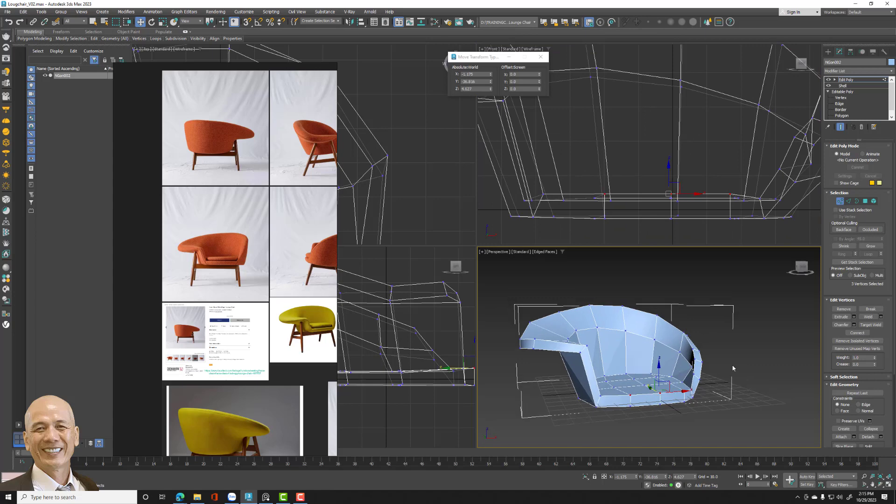
pyautogui.keyDown('alt'); pyautogui.moveTo(533, 300); pyautogui.dragTo(583, 327, button='middle'); pyautogui.keyUp('alt')
pyautogui.scroll(-2, 628, 345)
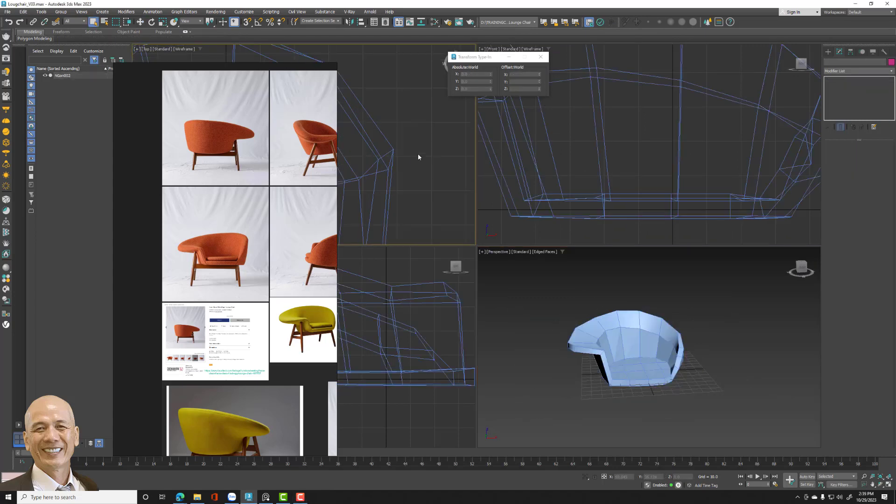
# - Reselect the NGon002 chair shell and drag the reference photo window aside
pyautogui.click(388, 168)
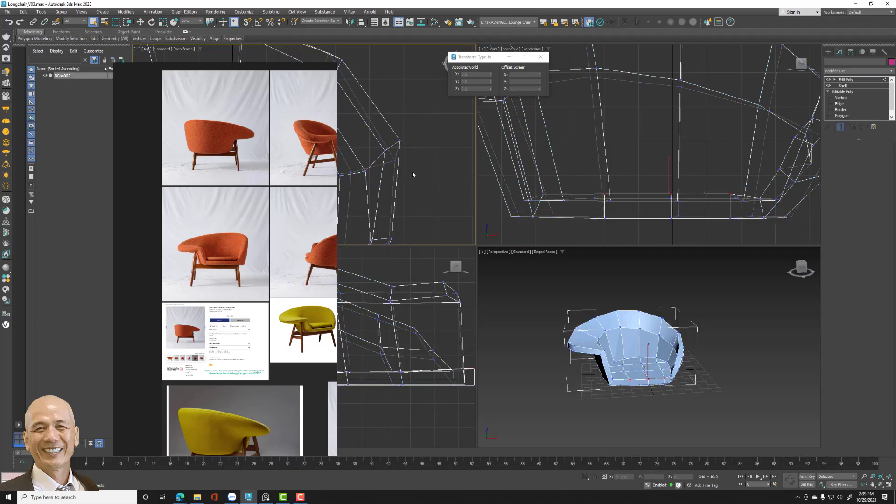
pyautogui.click(412, 186)
pyautogui.scroll(-3, 422, 154)
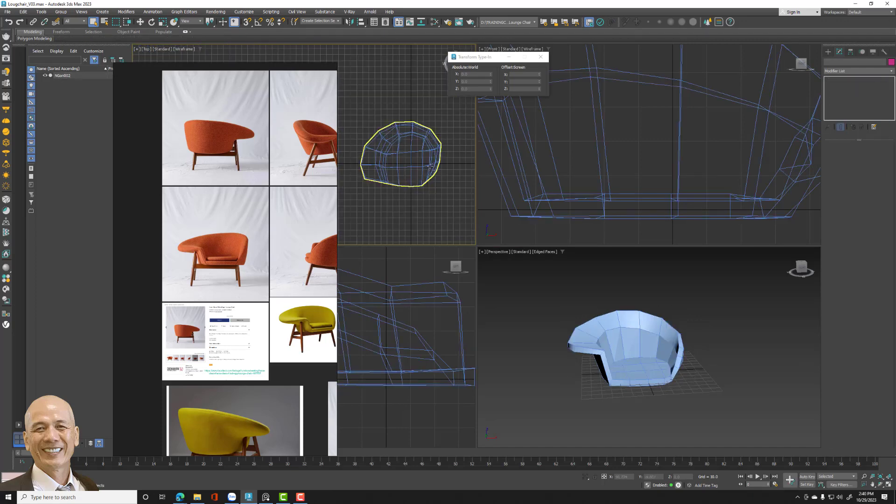
pyautogui.scroll(3, 425, 182)
pyautogui.scroll(2, 420, 187)
pyautogui.click(415, 182)
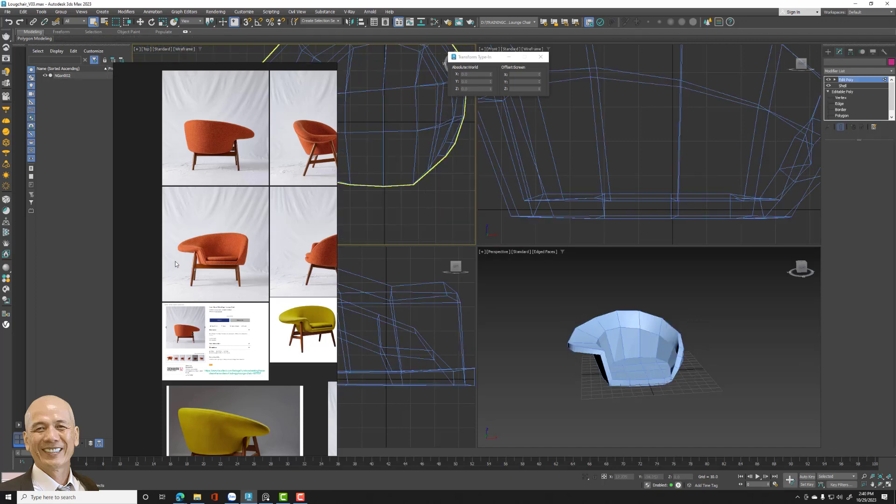
pyautogui.moveTo(175, 264); pyautogui.dragTo(94, 281)
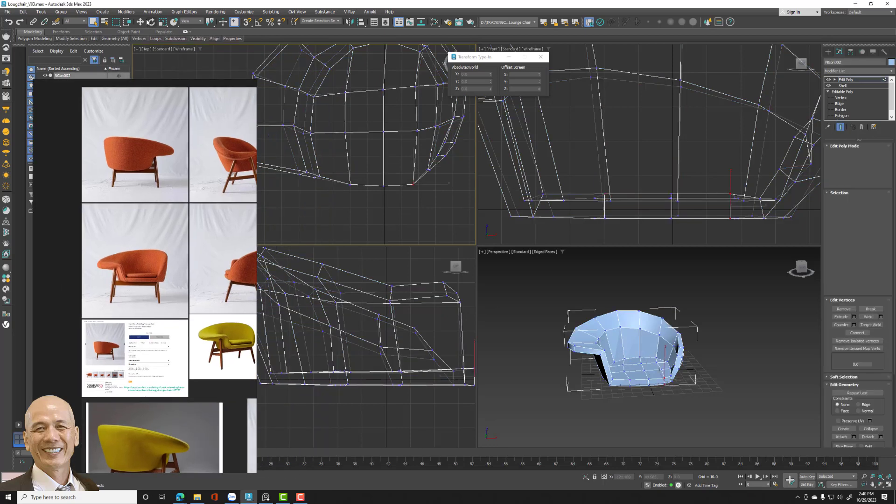
# - Slide the seat-front vertices outward along X in the Front view to lengthen the seat
pyautogui.press('w')
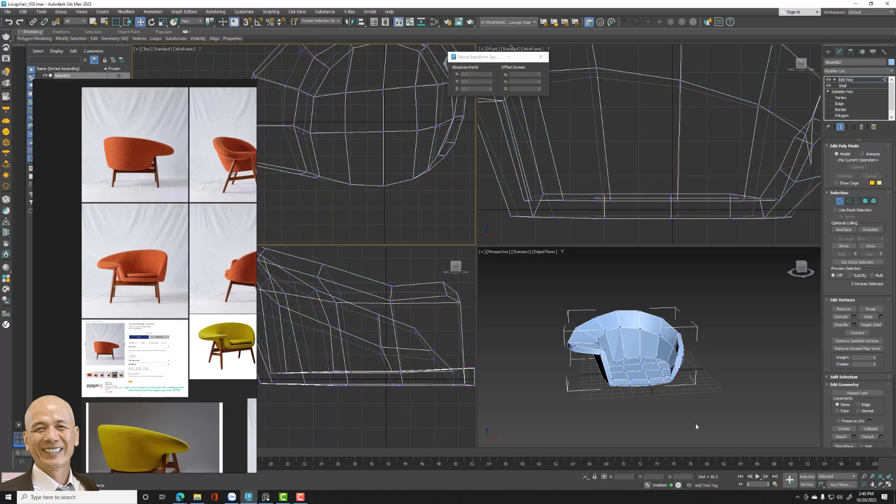
pyautogui.moveTo(726, 219); pyautogui.dragTo(663, 207, button='middle')
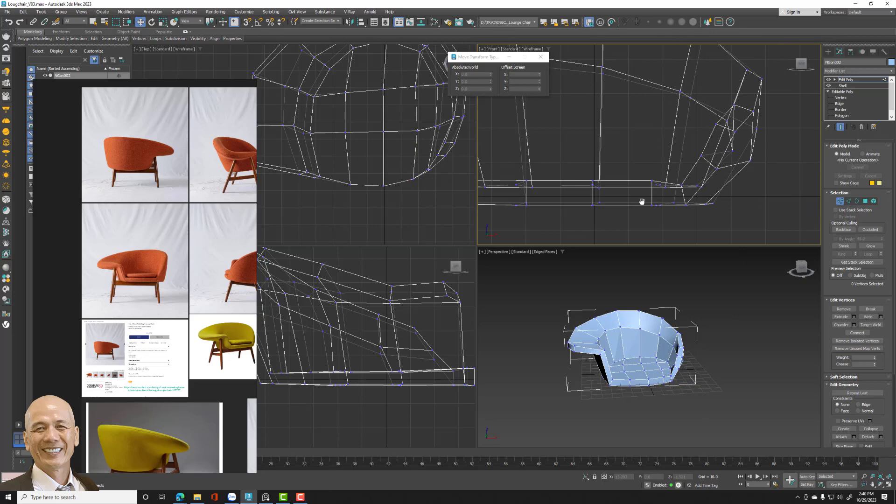
pyautogui.click(703, 361)
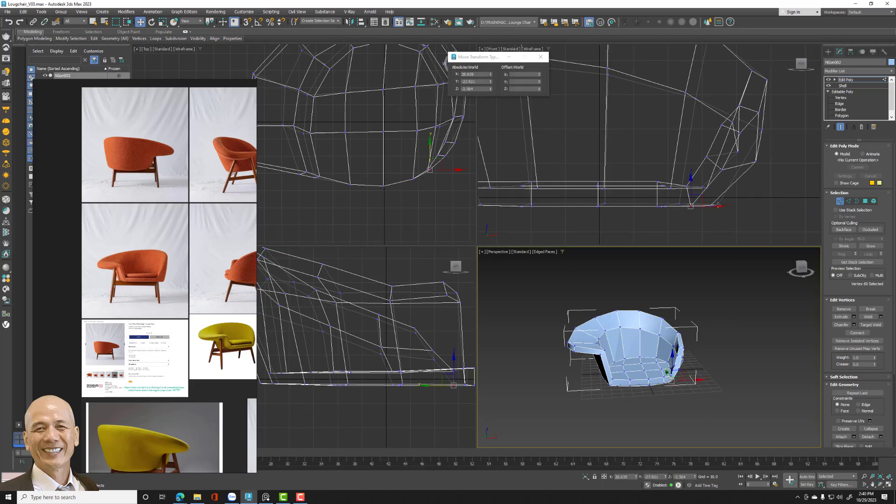
pyautogui.moveTo(719, 206); pyautogui.dragTo(724, 205)
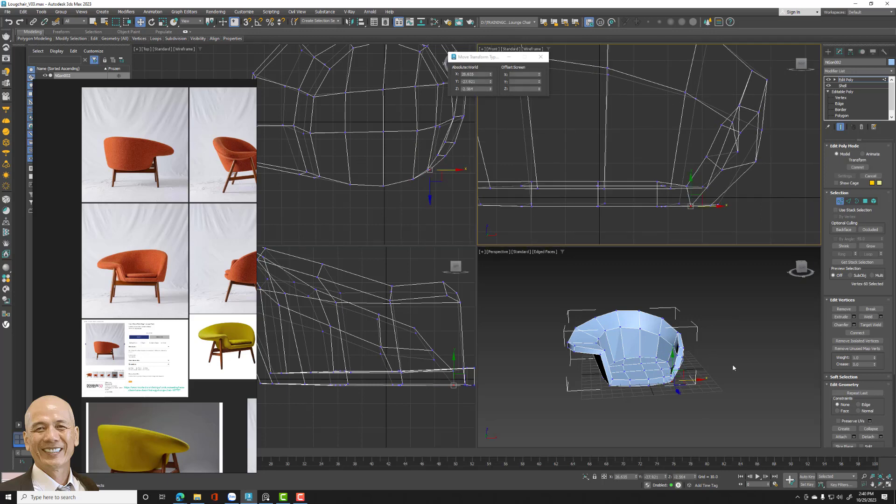
pyautogui.keyDown('alt'); pyautogui.moveTo(644, 355); pyautogui.dragTo(686, 350, button='middle'); pyautogui.keyUp('alt')
pyautogui.scroll(2, 169, 291)
pyautogui.moveTo(714, 407)
pyautogui.keyDown('alt'); pyautogui.mouseDown(button='middle')
pyautogui.moveTo(710, 390)
pyautogui.moveTo(727, 373)
pyautogui.mouseUp(button='middle'); pyautogui.keyUp('alt')
pyautogui.moveTo(710, 206); pyautogui.dragTo(775, 207)
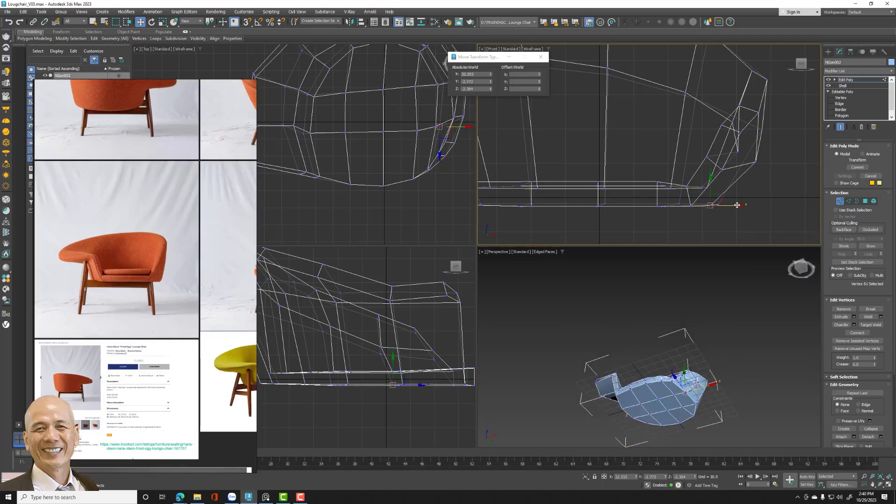
pyautogui.click(709, 401)
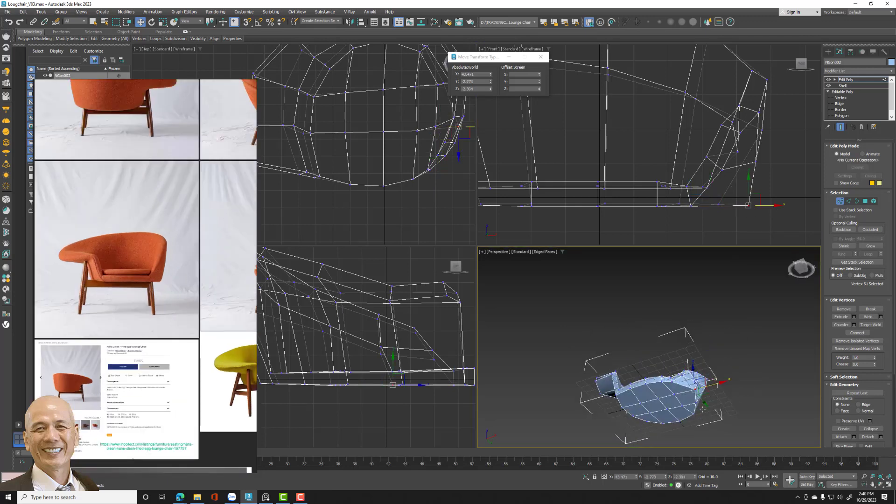
pyautogui.moveTo(709, 401)
pyautogui.keyDown('alt'); pyautogui.mouseDown(button='middle')
pyautogui.moveTo(708, 378)
pyautogui.moveTo(643, 402)
pyautogui.mouseUp(button='middle'); pyautogui.keyUp('alt')
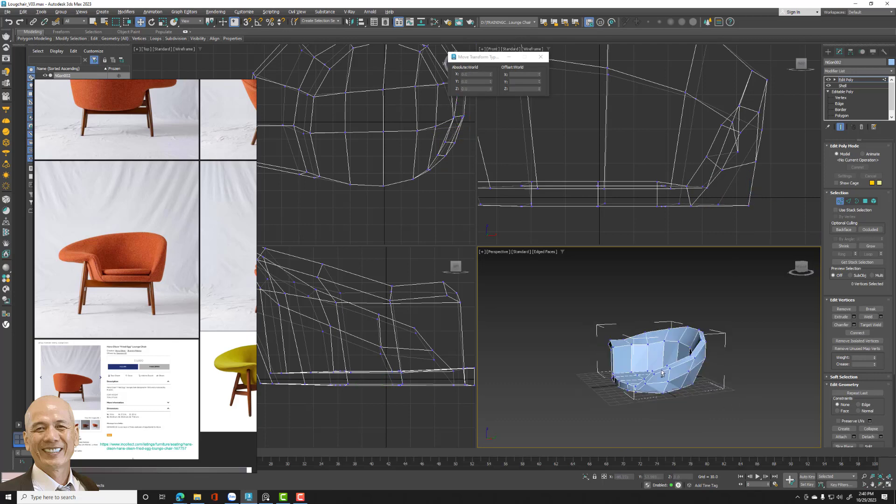
pyautogui.click(643, 401)
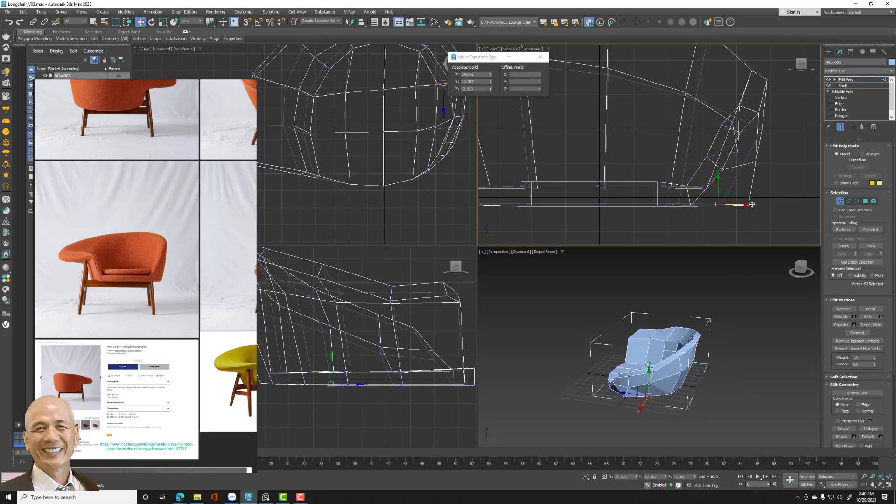
pyautogui.moveTo(745, 204); pyautogui.dragTo(773, 204)
# - Restore the Front view, nudge two lower vertices left and select an upper back vertex
pyautogui.keyDown('alt'); pyautogui.moveTo(748, 349); pyautogui.dragTo(770, 340, button='middle'); pyautogui.keyUp('alt')
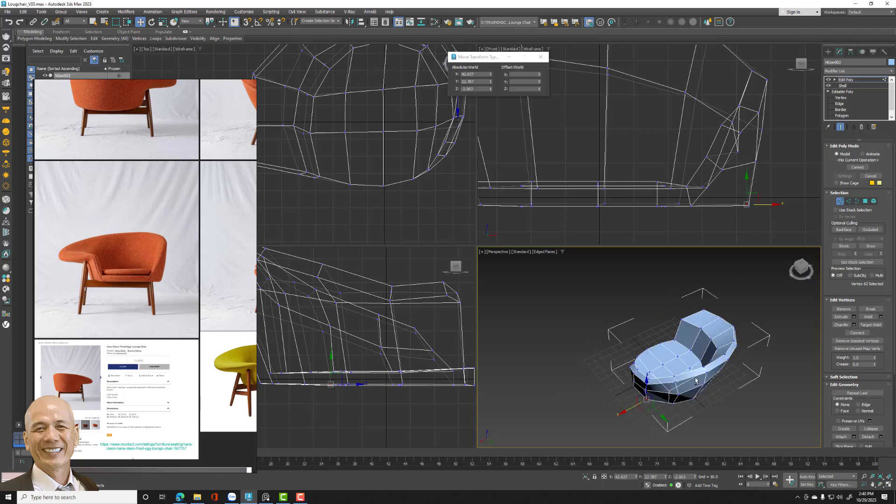
pyautogui.keyDown('alt'); pyautogui.moveTo(738, 140); pyautogui.dragTo(755, 144, button='middle'); pyautogui.keyUp('alt')
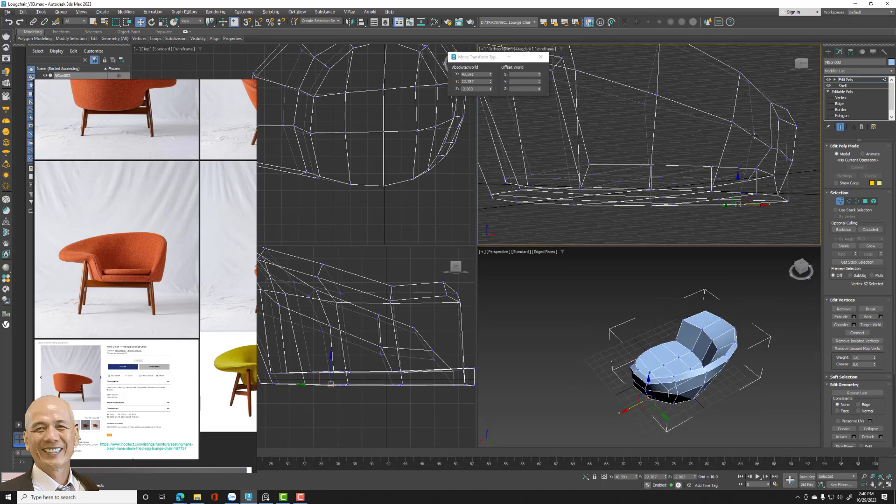
pyautogui.press('f')
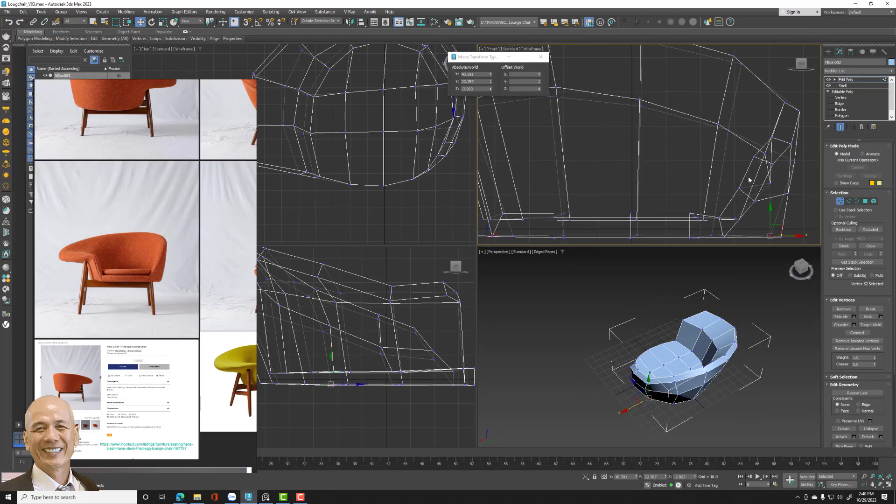
pyautogui.moveTo(733, 183)
pyautogui.mouseDown()
pyautogui.moveTo(759, 205)
pyautogui.moveTo(756, 192)
pyautogui.mouseUp()
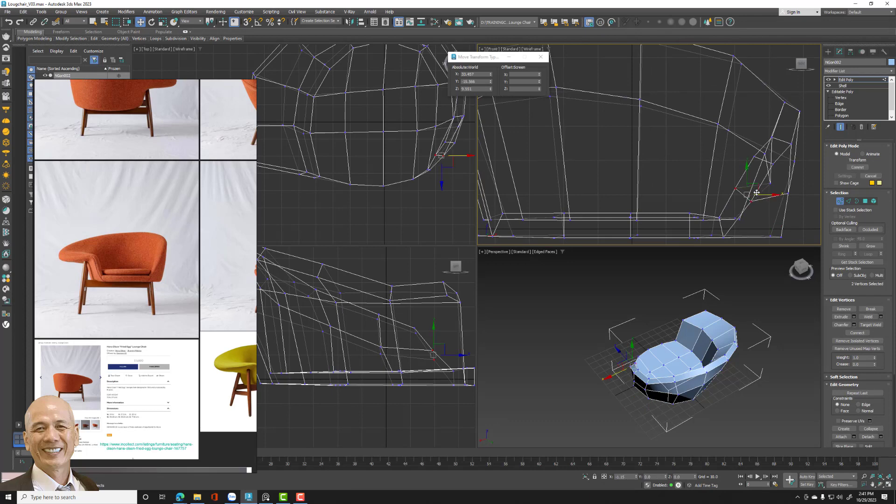
pyautogui.click(785, 100)
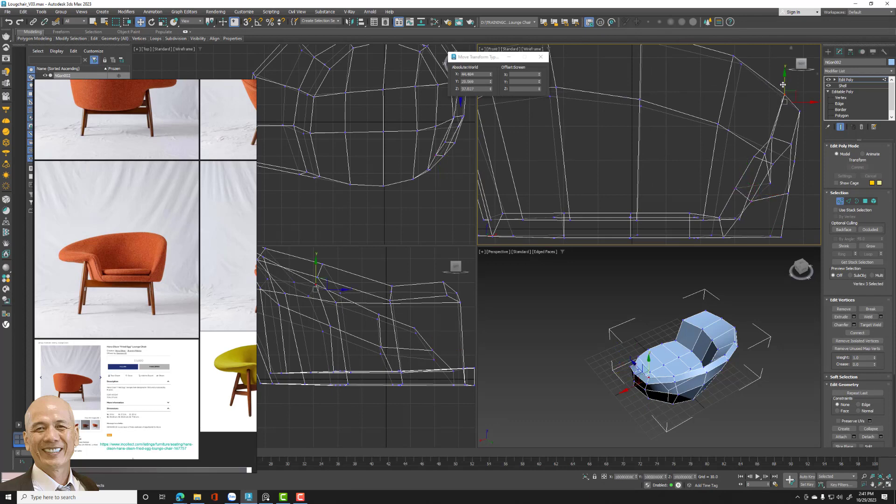
pyautogui.scroll(-4, 784, 108)
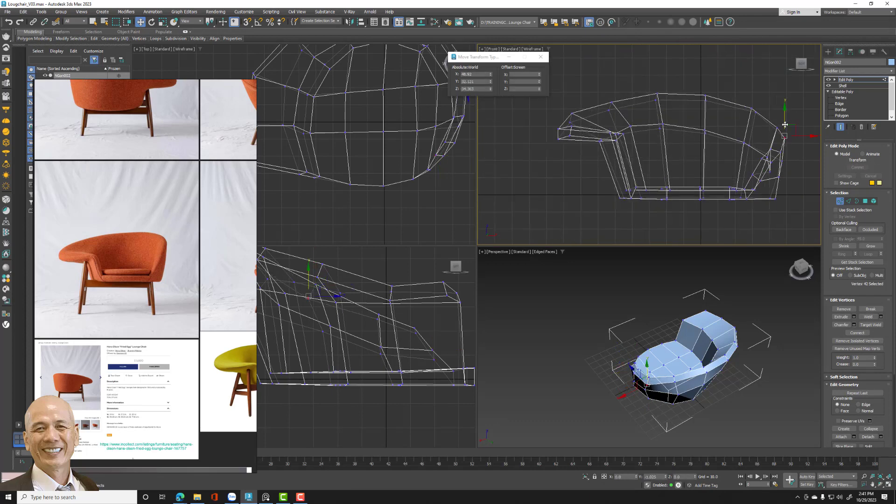
# - Adjust vertex groups along the shell outline near the arm in the Top view
pyautogui.click(793, 219)
pyautogui.keyDown('alt'); pyautogui.moveTo(654, 350); pyautogui.dragTo(723, 397, button='middle'); pyautogui.keyUp('alt')
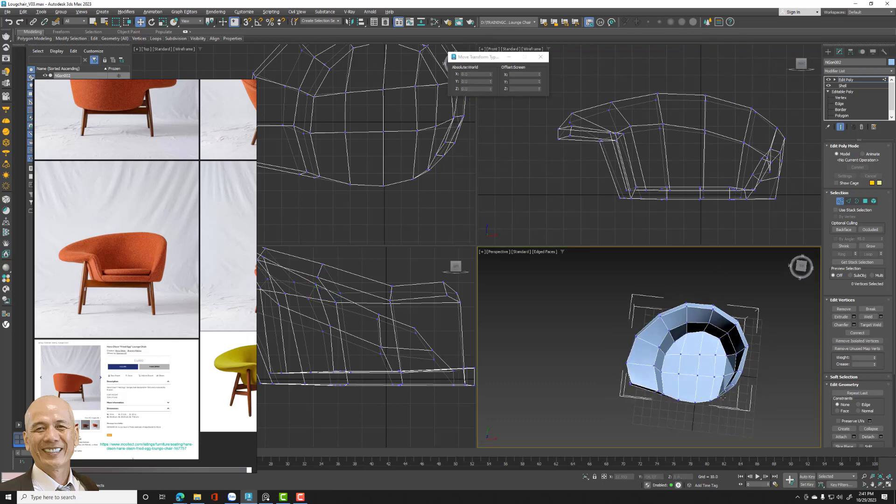
pyautogui.moveTo(326, 162); pyautogui.dragTo(371, 170, button='middle')
pyautogui.moveTo(293, 192); pyautogui.dragTo(313, 150)
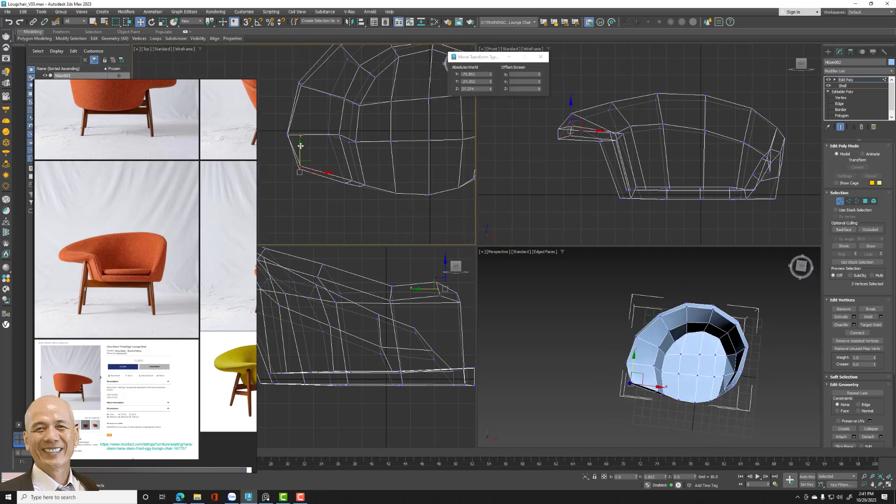
pyautogui.click(370, 175)
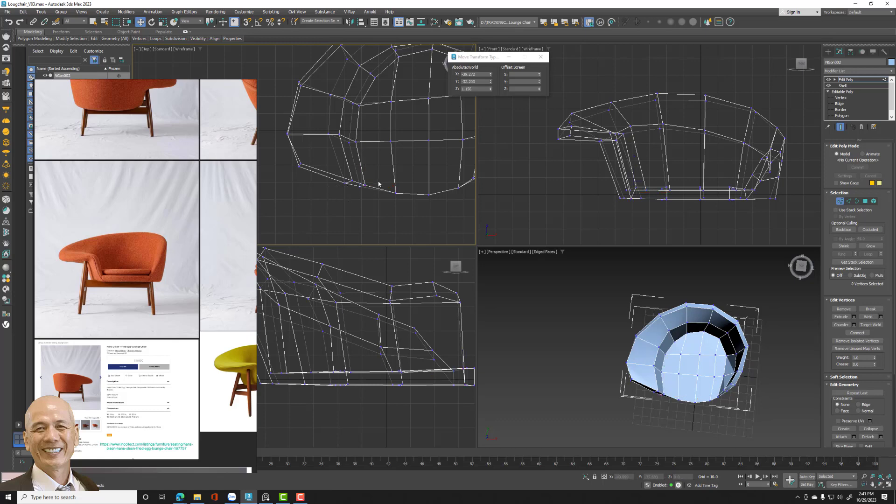
pyautogui.moveTo(348, 199); pyautogui.dragTo(369, 186)
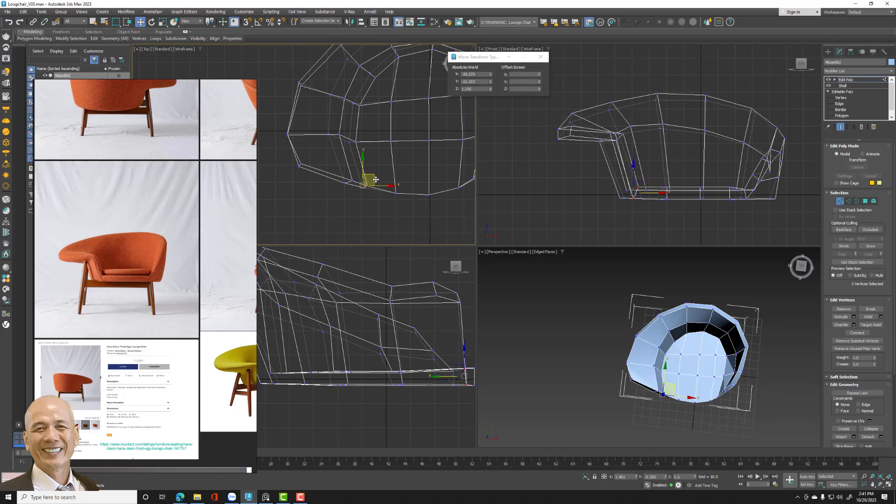
pyautogui.click(355, 169)
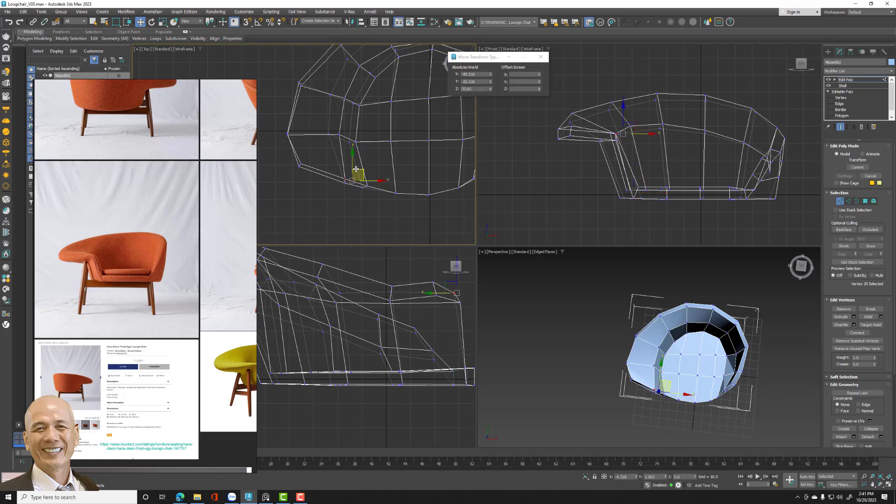
# - Reposition the four vertices at the chair's left tip in the Front view, checking in Perspective
pyautogui.moveTo(378, 143); pyautogui.dragTo(330, 190, button='middle')
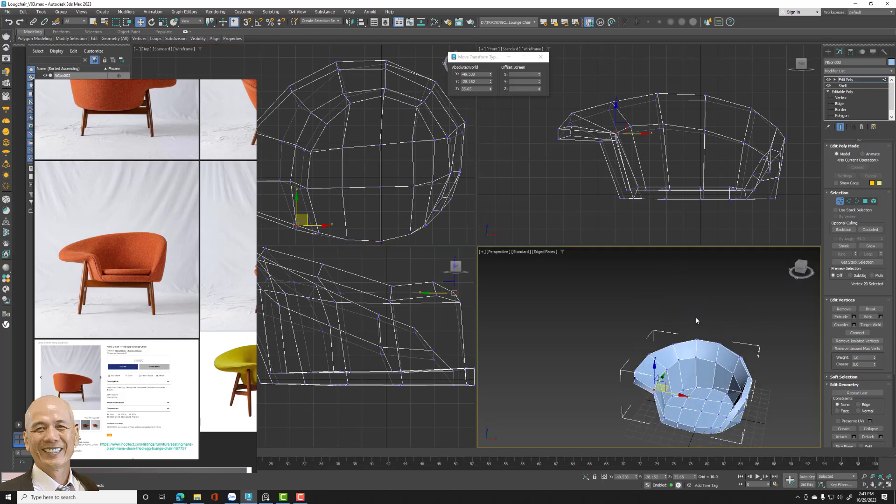
pyautogui.keyDown('alt'); pyautogui.moveTo(693, 318); pyautogui.dragTo(629, 266, button='middle'); pyautogui.keyUp('alt')
pyautogui.rightClick(557, 134)
pyautogui.moveTo(555, 122); pyautogui.dragTo(581, 154)
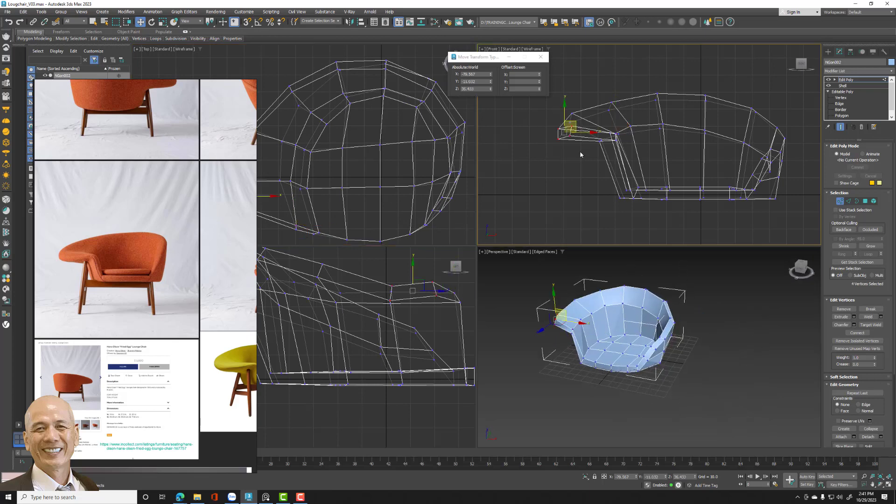
pyautogui.keyDown('alt'); pyautogui.moveTo(619, 354); pyautogui.dragTo(700, 326, button='middle'); pyautogui.keyUp('alt')
pyautogui.click(849, 202)
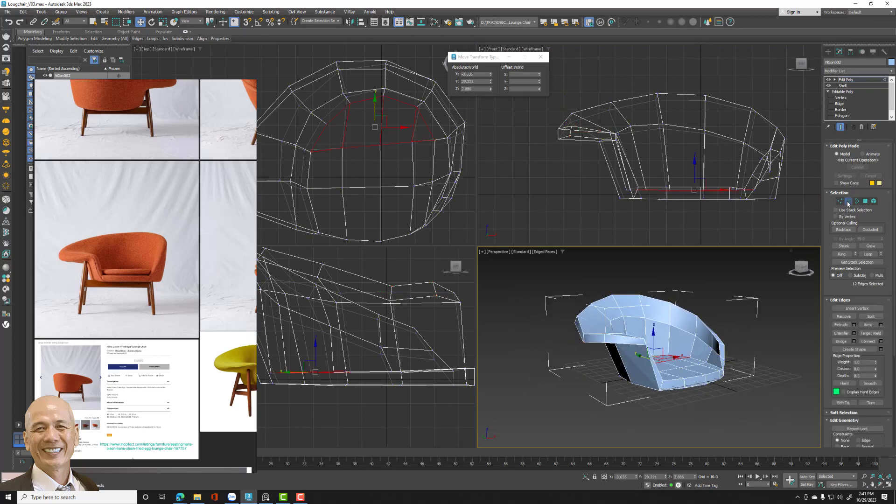
# - Collapse the chair's whole modifier stack into a single Editable Poly
pyautogui.click(853, 80)
pyautogui.rightClick(851, 80)
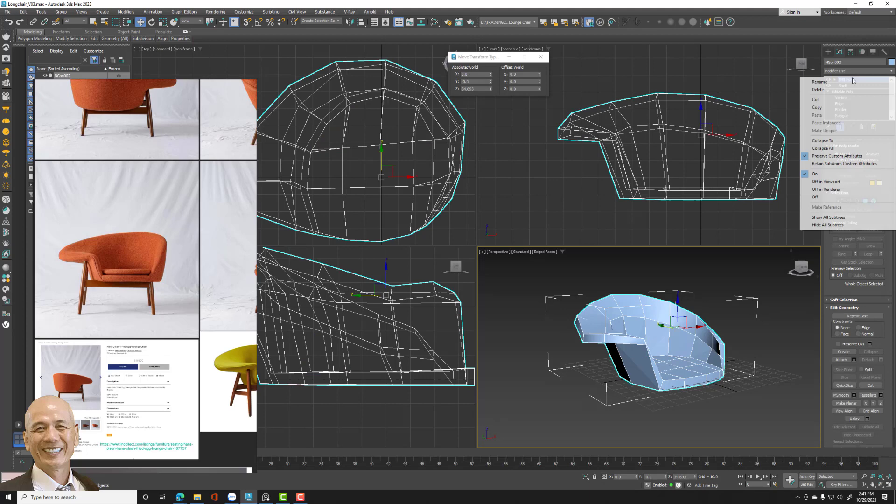
pyautogui.click(836, 149)
pyautogui.click(481, 270)
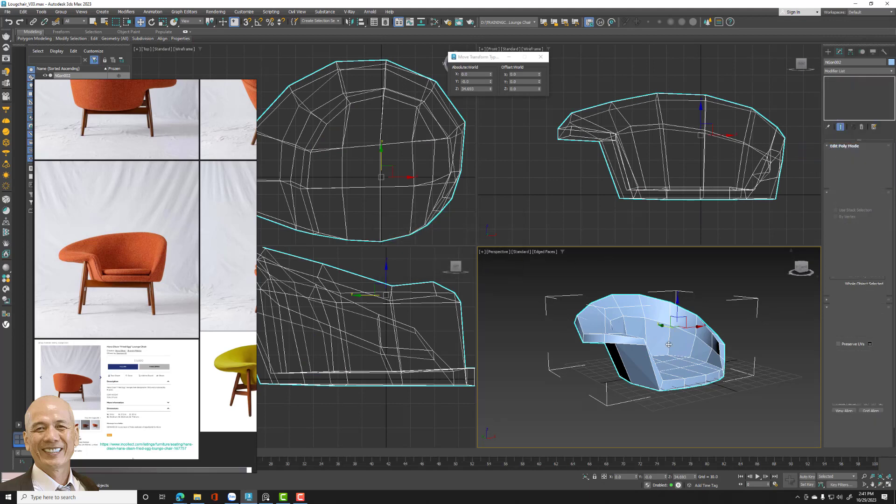
pyautogui.moveTo(647, 311)
pyautogui.keyDown('alt'); pyautogui.mouseDown(button='middle')
pyautogui.moveTo(645, 350)
pyautogui.moveTo(677, 354)
pyautogui.mouseUp(button='middle'); pyautogui.keyUp('alt')
pyautogui.press('2')
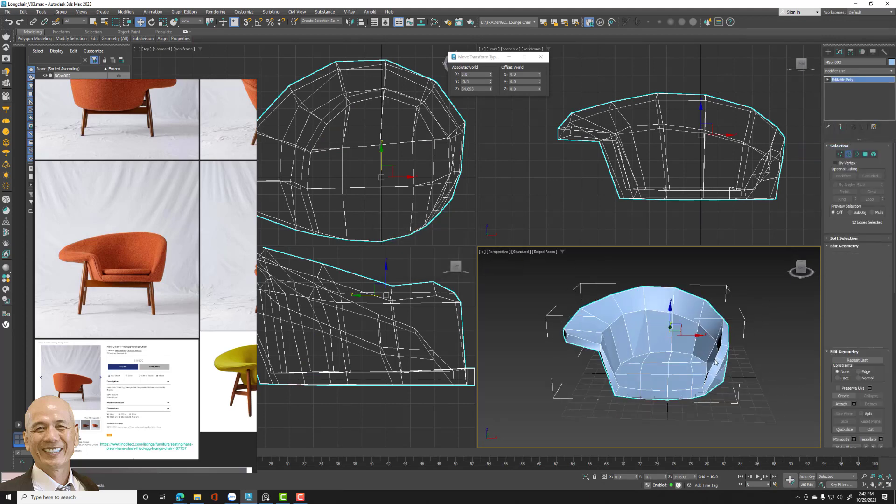
pyautogui.click(756, 364)
pyautogui.keyDown('alt'); pyautogui.moveTo(756, 364); pyautogui.dragTo(693, 343, button='middle'); pyautogui.keyUp('alt')
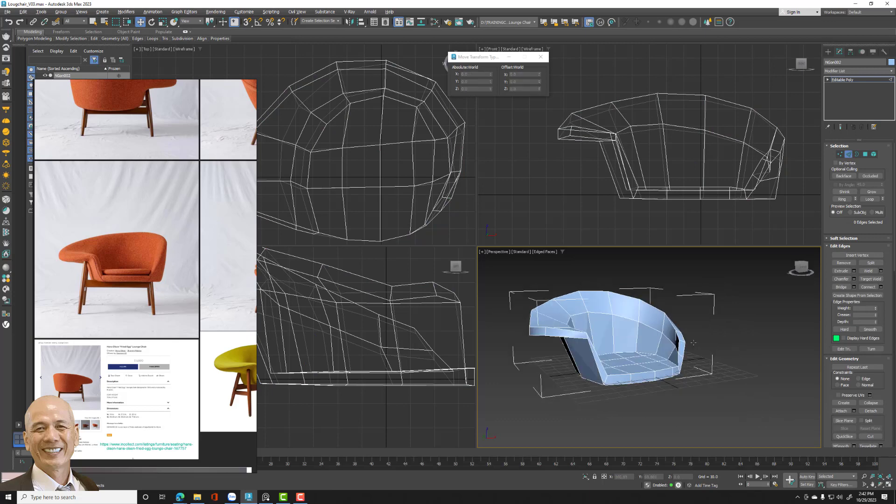
# - Flatten the bottom row of seat vertices to one level with Make Planar Z
pyautogui.press('1')
pyautogui.scroll(-3, 357, 316)
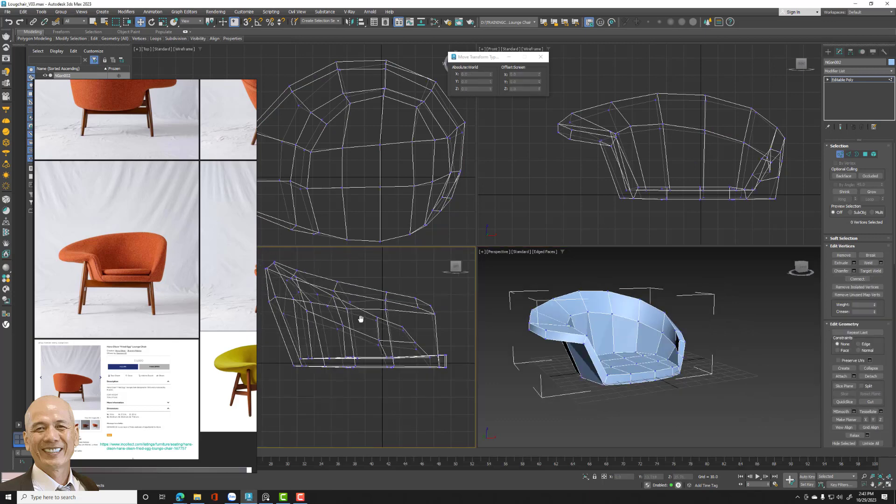
pyautogui.moveTo(293, 348)
pyautogui.mouseDown()
pyautogui.moveTo(461, 362)
pyautogui.moveTo(452, 359)
pyautogui.mouseUp()
pyautogui.press('r')
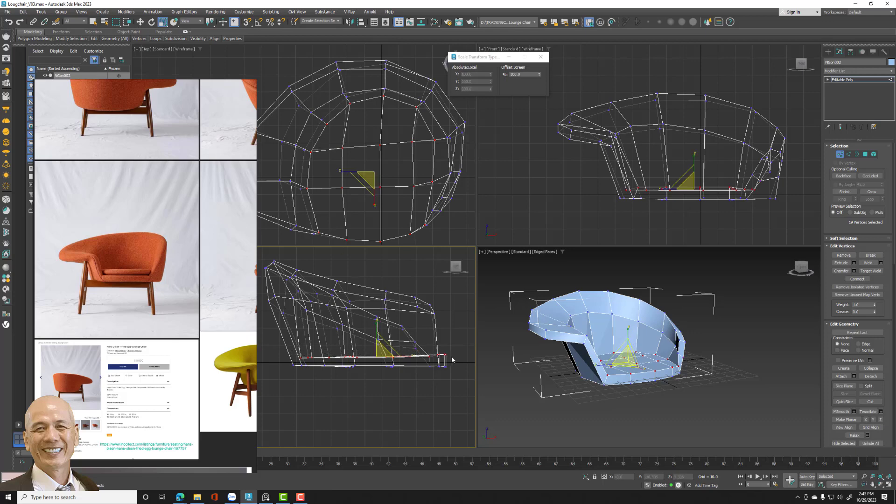
pyautogui.scroll(-3, 871, 346)
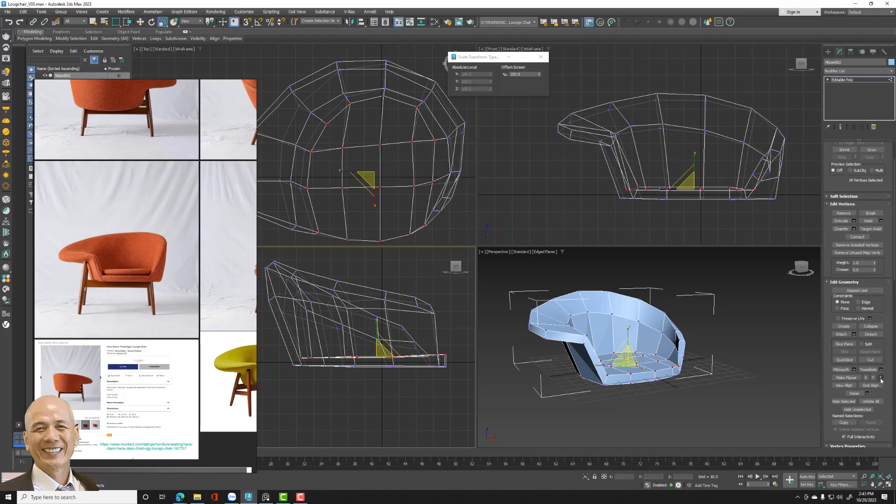
pyautogui.moveTo(446, 365); pyautogui.dragTo(452, 363)
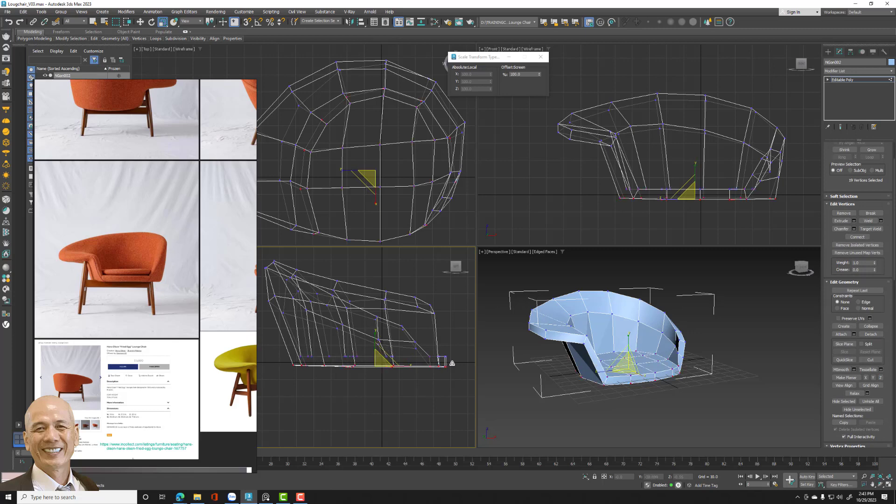
pyautogui.click(881, 377)
pyautogui.click(417, 405)
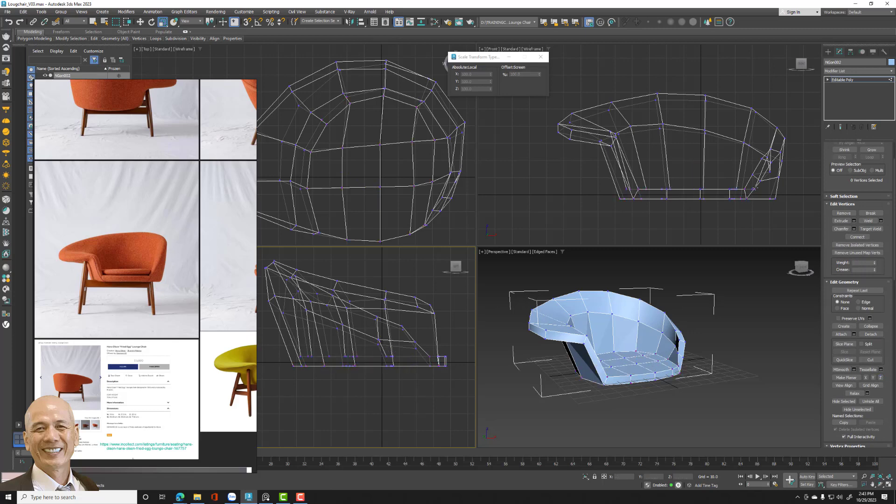
pyautogui.click(828, 80)
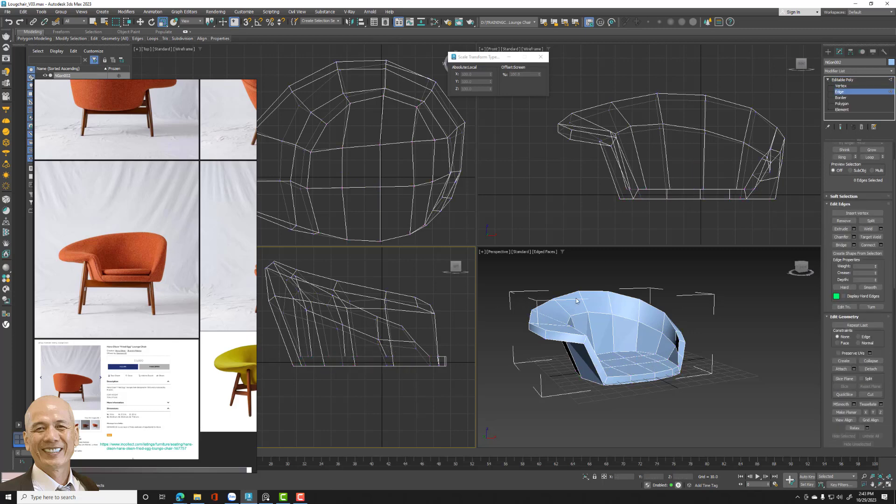
# - Connect the 17-edge rim ring with a new edge loop around the chair
pyautogui.click(548, 336)
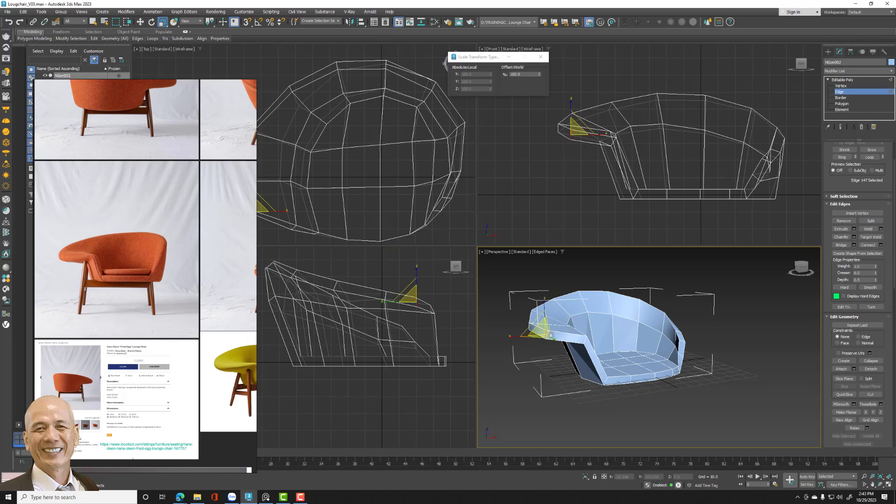
pyautogui.click(842, 157)
pyautogui.click(880, 245)
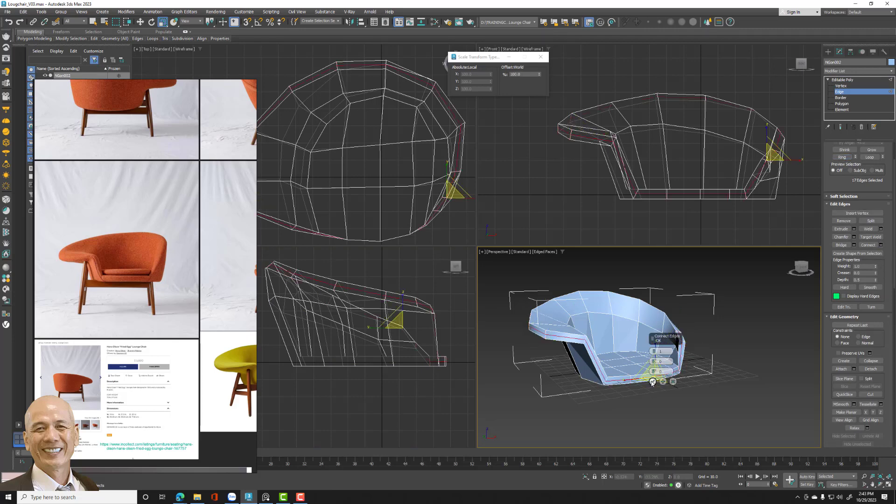
pyautogui.click(653, 381)
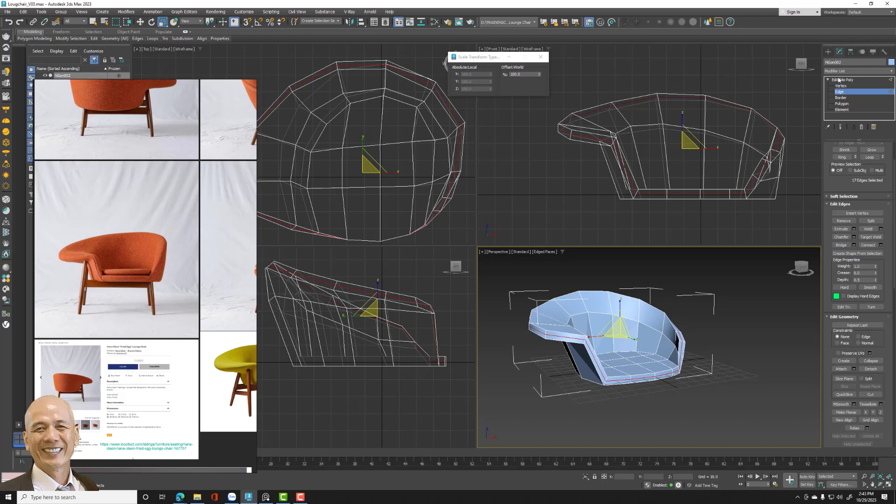
# - Add a Push modifier to the chair shell
pyautogui.click(858, 71)
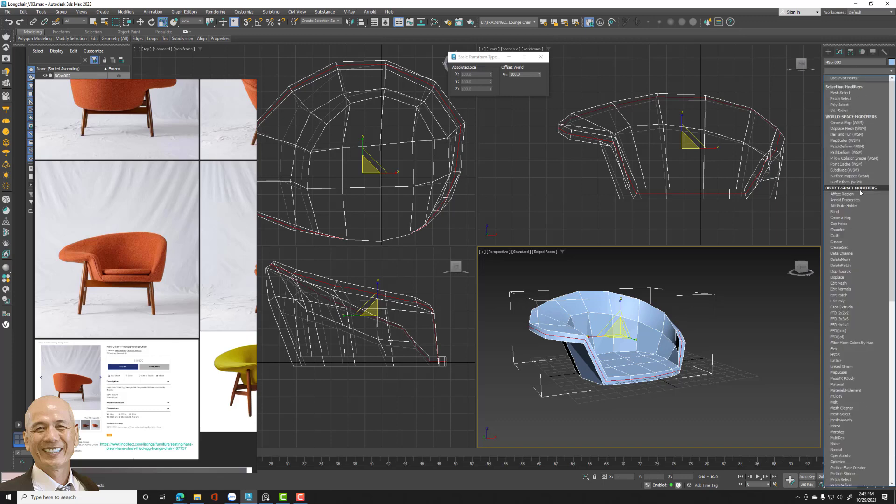
pyautogui.press('p')
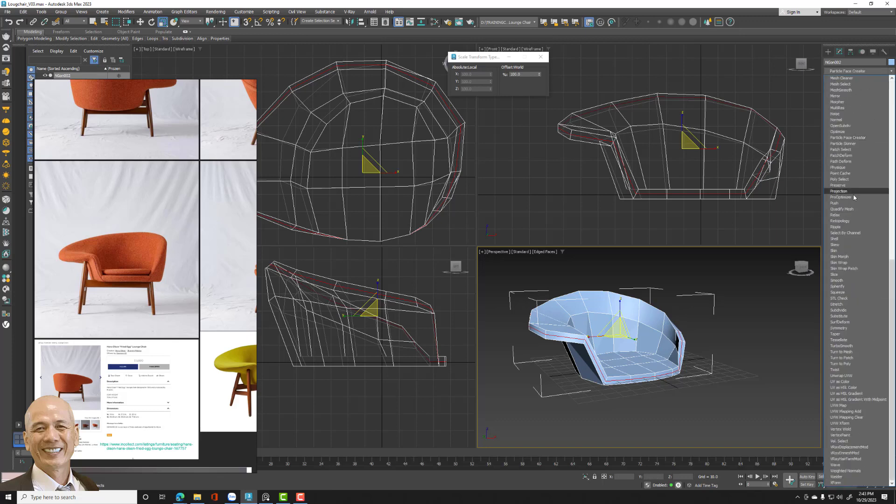
pyautogui.click(842, 203)
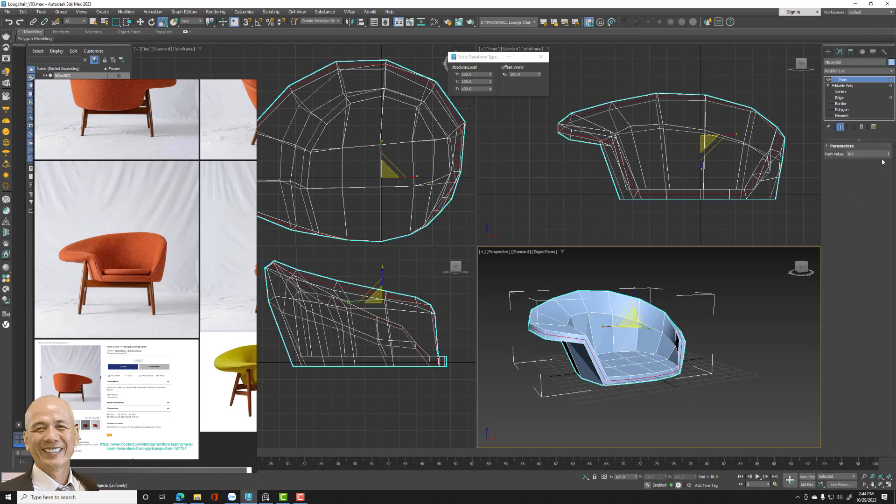
# - Push the shell outward by 2.4 and convert it back to Editable Poly
pyautogui.moveTo(888, 156); pyautogui.dragTo(889, 152)
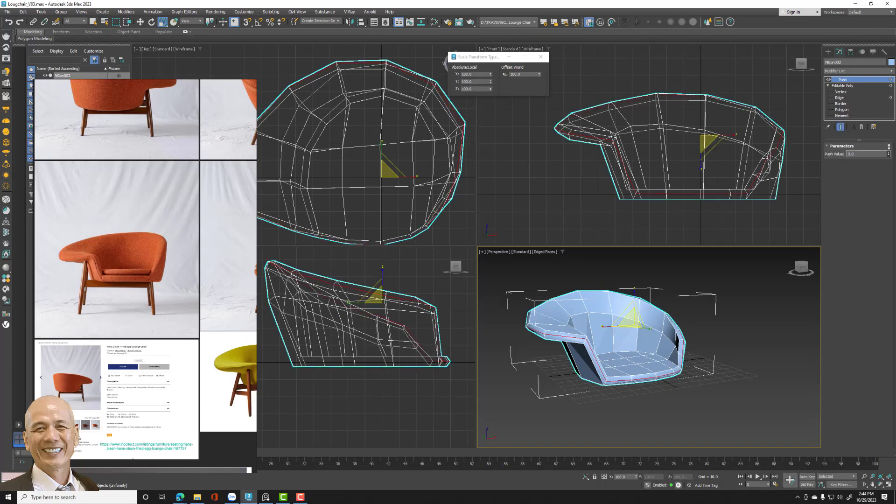
pyautogui.rightClick(654, 373)
pyautogui.moveTo(682, 462)
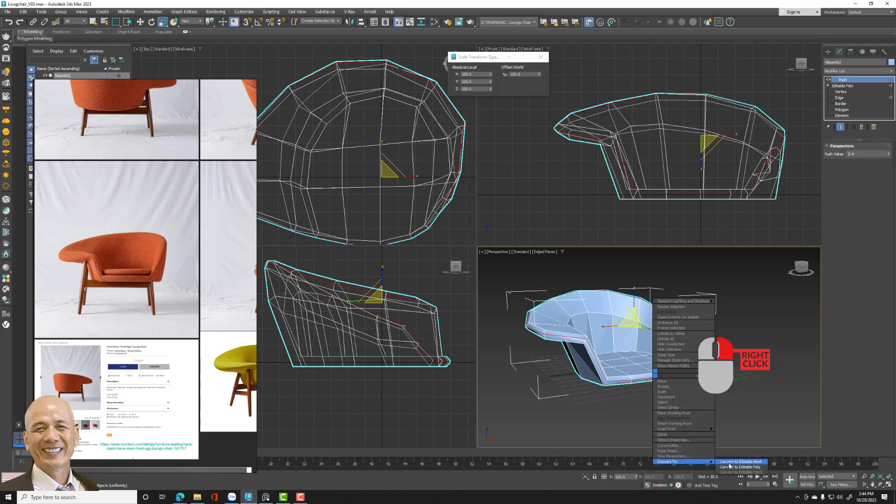
pyautogui.click(739, 468)
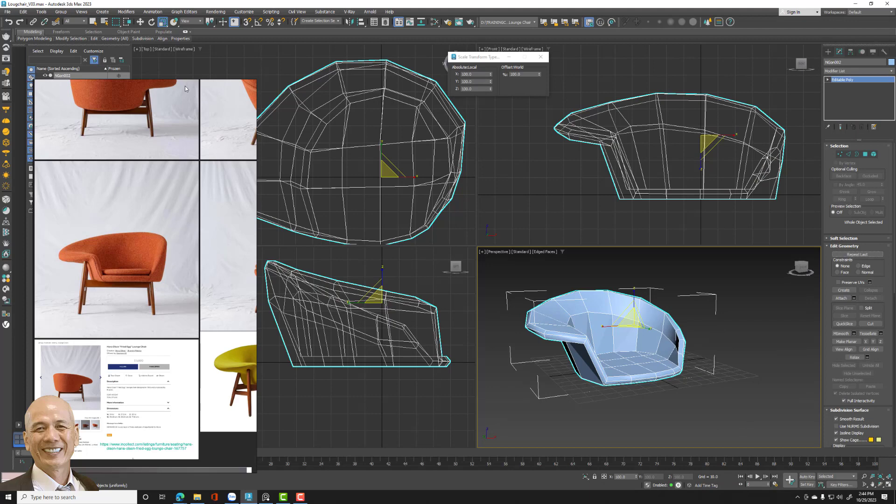
# - Apply a second Push of 2.3 to the shell and collapse it to Editable Poly
pyautogui.click(873, 71)
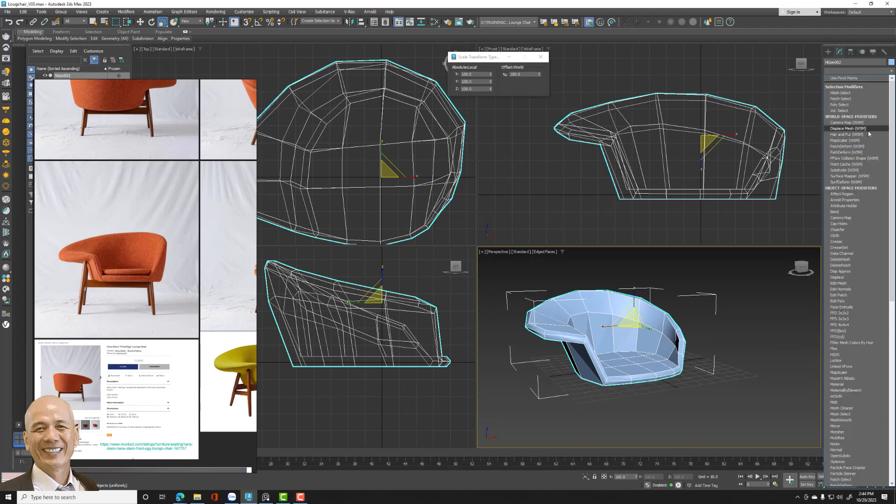
pyautogui.scroll(-4, 869, 134)
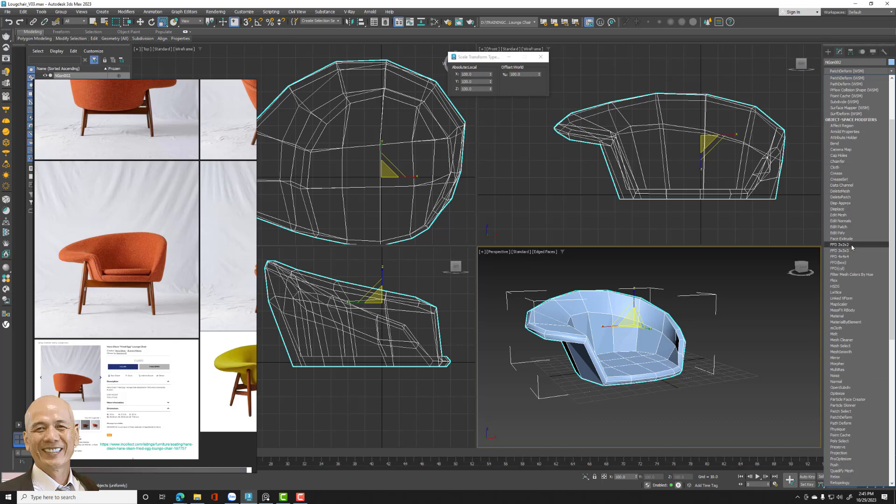
pyautogui.scroll(-15, 852, 247)
pyautogui.click(836, 203)
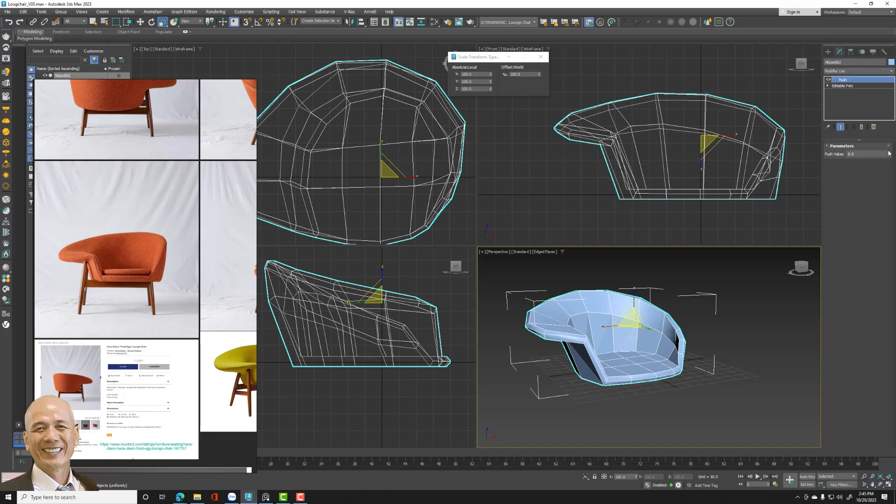
pyautogui.moveTo(889, 155); pyautogui.dragTo(890, 146)
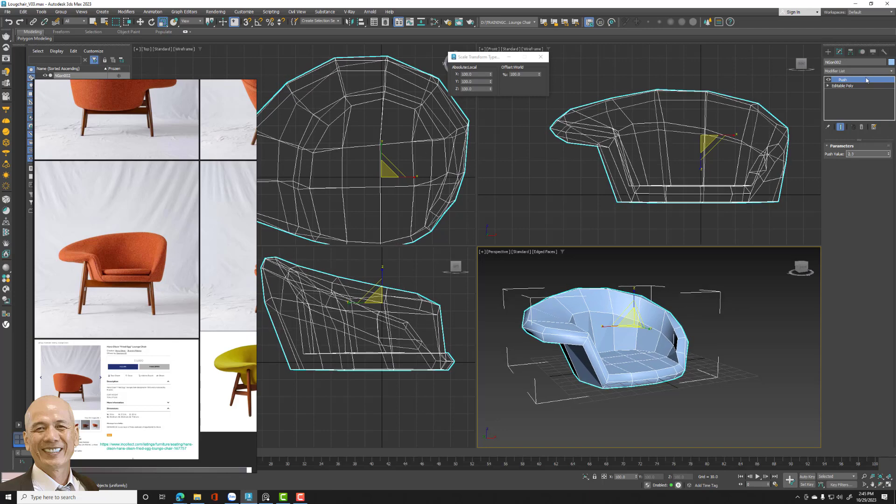
pyautogui.rightClick(655, 334)
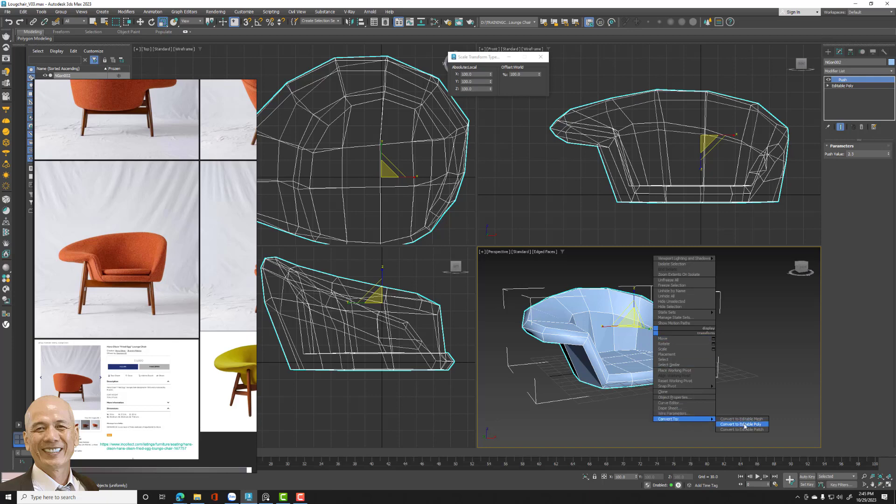
pyautogui.click(743, 423)
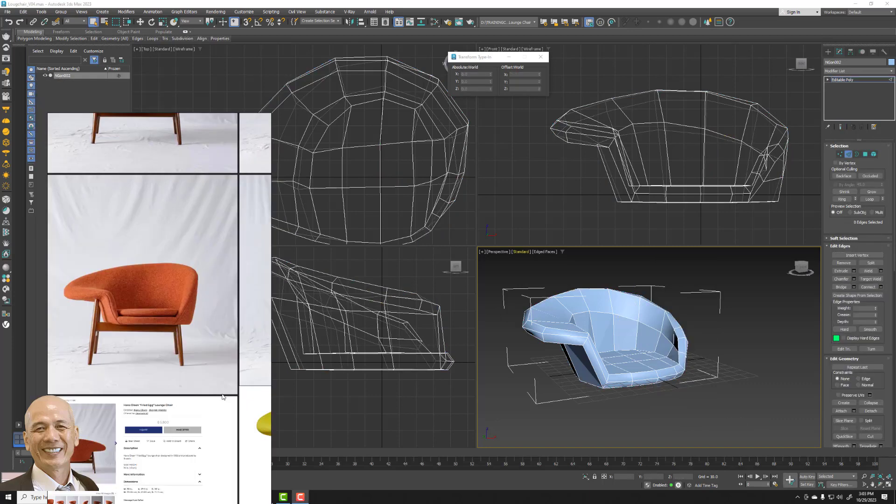
# - Maximize the Perspective viewport and orbit around the inflated chair shell to inspect it
pyautogui.scroll(2, 125, 315)
pyautogui.scroll(2, 140, 316)
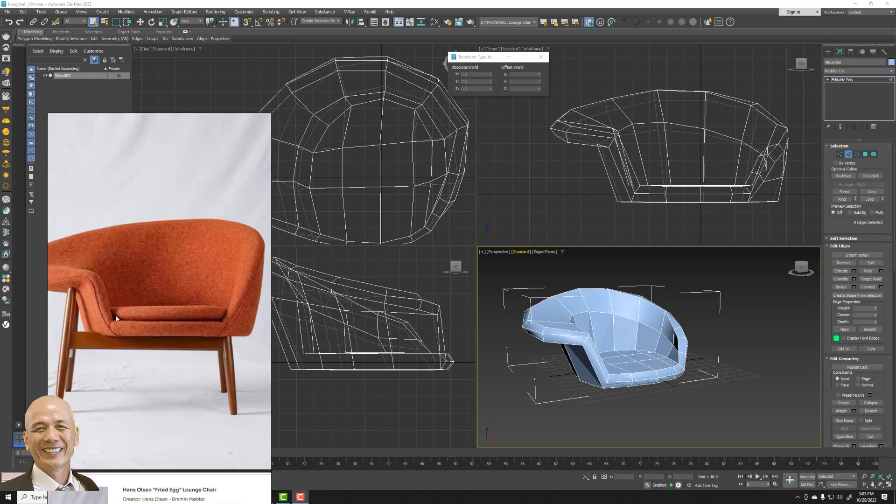
pyautogui.scroll(2, 158, 317)
pyautogui.hscroll(1, 196, 320)
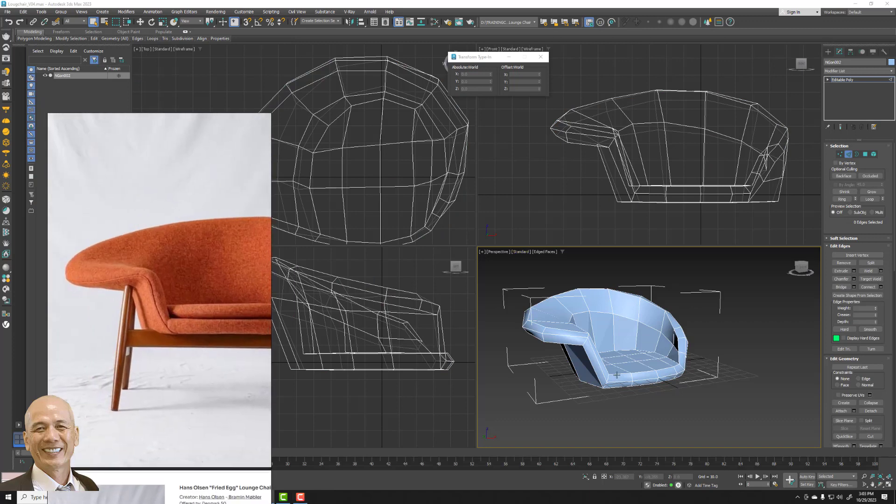
pyautogui.keyDown('alt'); pyautogui.moveTo(688, 382); pyautogui.dragTo(649, 363, button='middle'); pyautogui.keyUp('alt')
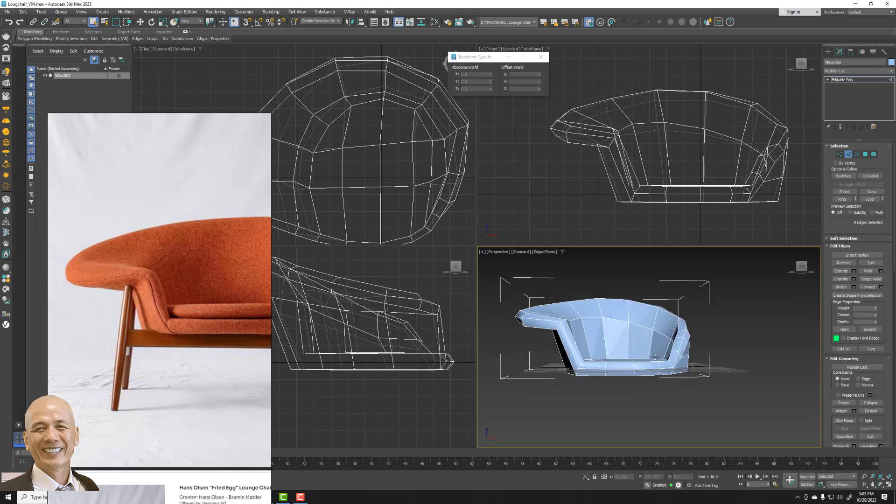
pyautogui.click(889, 484)
pyautogui.moveTo(542, 290); pyautogui.dragTo(697, 330, button='middle')
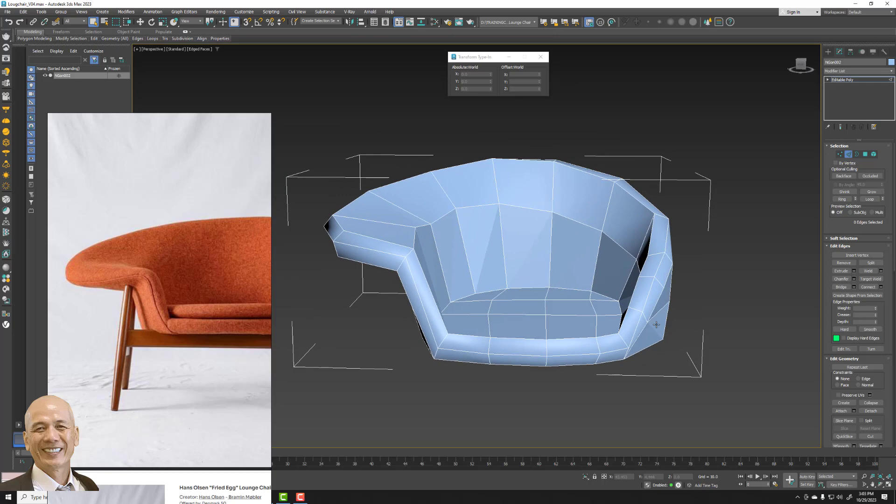
pyautogui.moveTo(559, 319)
pyautogui.keyDown('alt'); pyautogui.mouseDown(button='middle')
pyautogui.moveTo(532, 323)
pyautogui.moveTo(560, 304)
pyautogui.mouseUp(button='middle'); pyautogui.keyUp('alt')
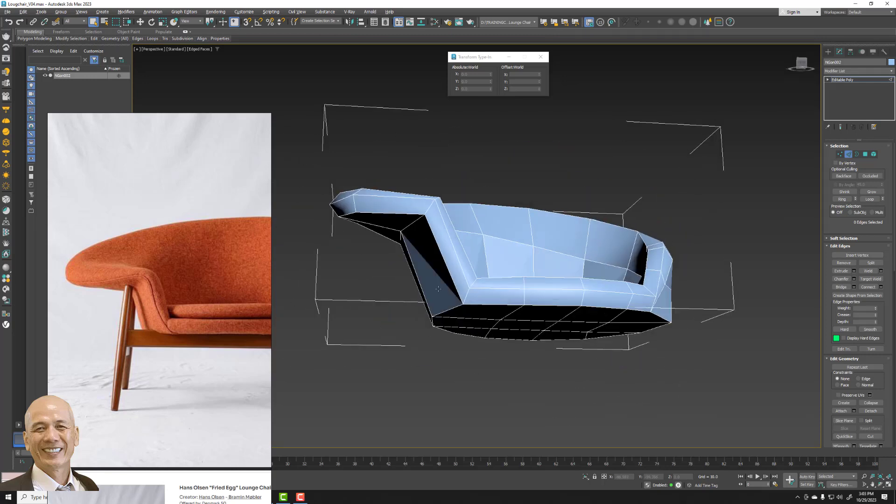
pyautogui.keyDown('alt'); pyautogui.moveTo(149, 292); pyautogui.dragTo(852, 205, button='middle'); pyautogui.keyUp('alt')
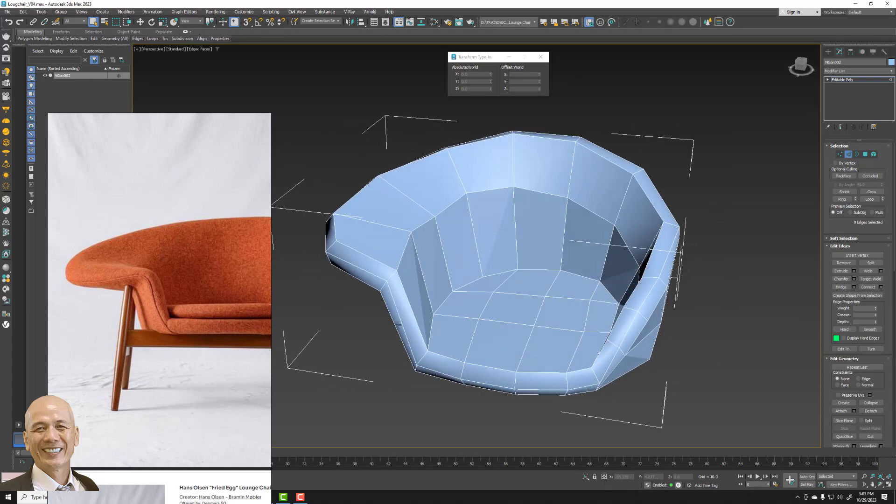
pyautogui.moveTo(398, 324)
pyautogui.keyDown('alt'); pyautogui.mouseDown(button='middle')
pyautogui.moveTo(484, 333)
pyautogui.moveTo(850, 225)
pyautogui.mouseUp(button='middle'); pyautogui.keyUp('alt')
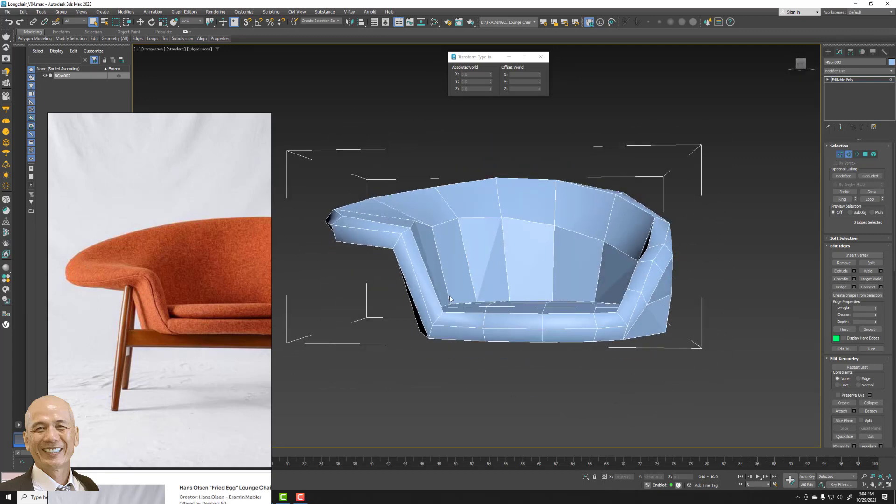
# - Connect the vertex pairs at the seat's right and left corners with new edges
pyautogui.press('1')
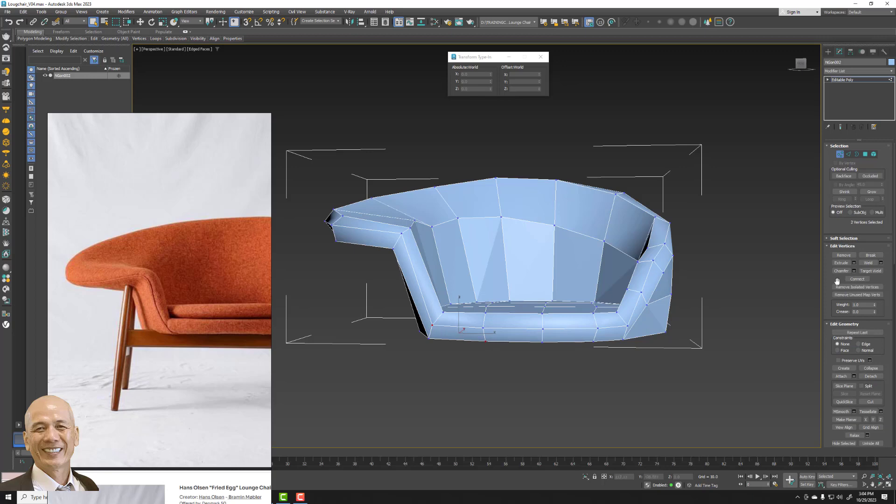
pyautogui.keyDown('alt'); pyautogui.moveTo(663, 330); pyautogui.dragTo(663, 316, button='middle'); pyautogui.keyUp('alt')
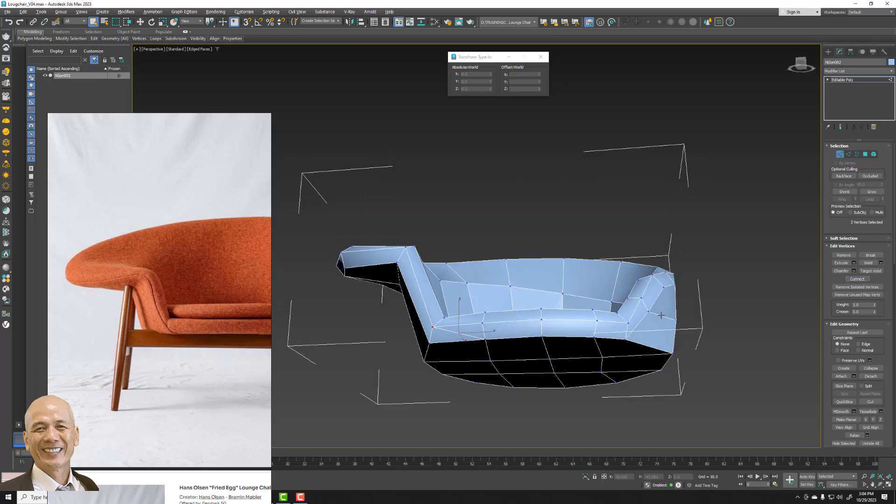
pyautogui.click(628, 323)
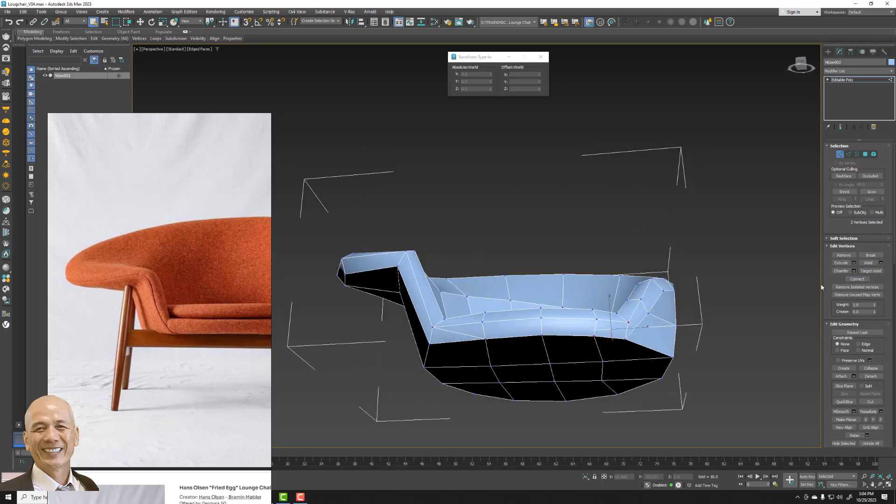
pyautogui.click(858, 279)
pyautogui.click(638, 361)
pyautogui.click(857, 279)
pyautogui.click(430, 345)
pyautogui.keyDown('ctrl'); pyautogui.click(491, 367); pyautogui.keyUp('ctrl')
pyautogui.click(857, 280)
# - Remove the unwanted left seat-corner edge
pyautogui.press('2')
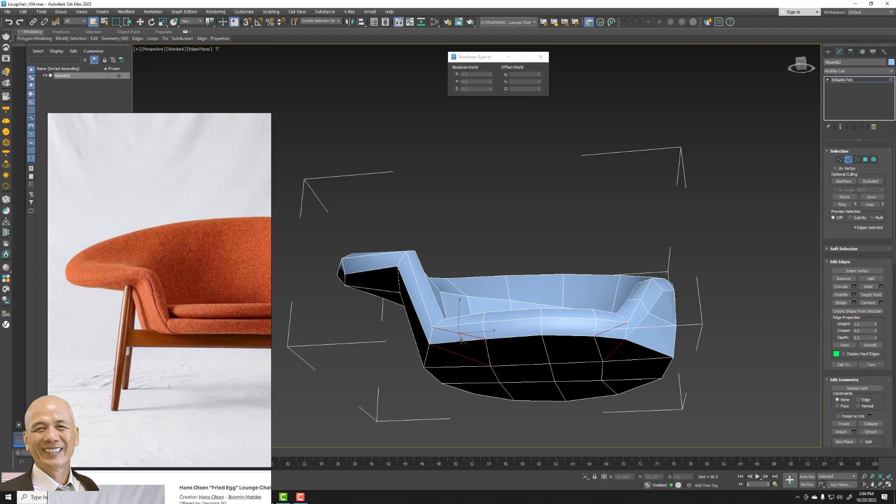
pyautogui.click(462, 339)
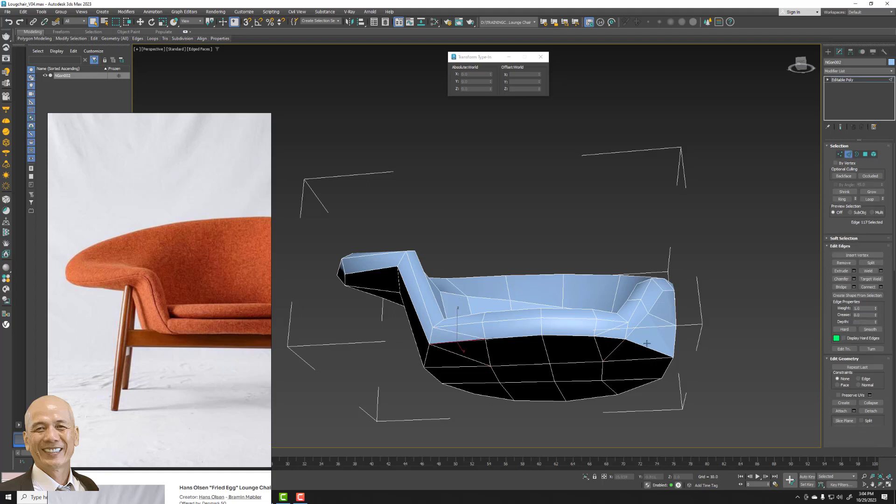
pyautogui.click(844, 263)
pyautogui.click(480, 321)
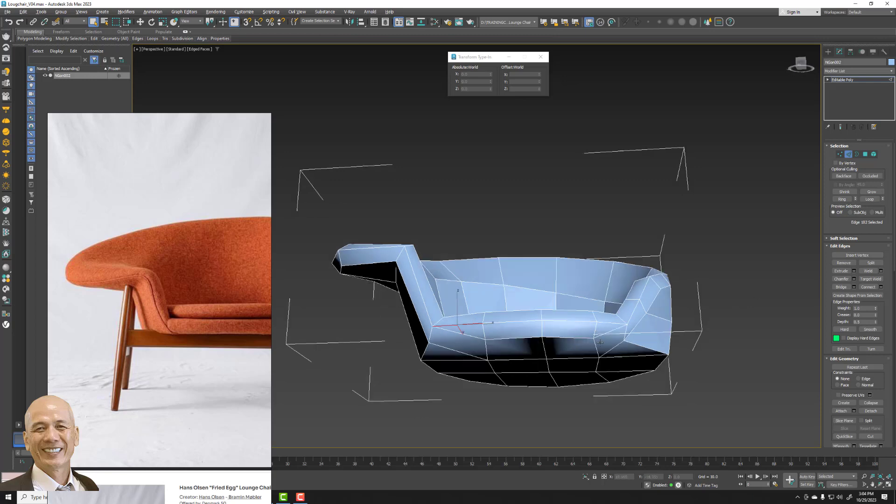
# - Connect two seat vertices near the front-left corner with a new edge
pyautogui.moveTo(605, 328)
pyautogui.keyDown('alt'); pyautogui.mouseDown(button='middle')
pyautogui.moveTo(518, 318)
pyautogui.moveTo(537, 320)
pyautogui.mouseUp(button='middle'); pyautogui.keyUp('alt')
pyautogui.scroll(5, 518, 318)
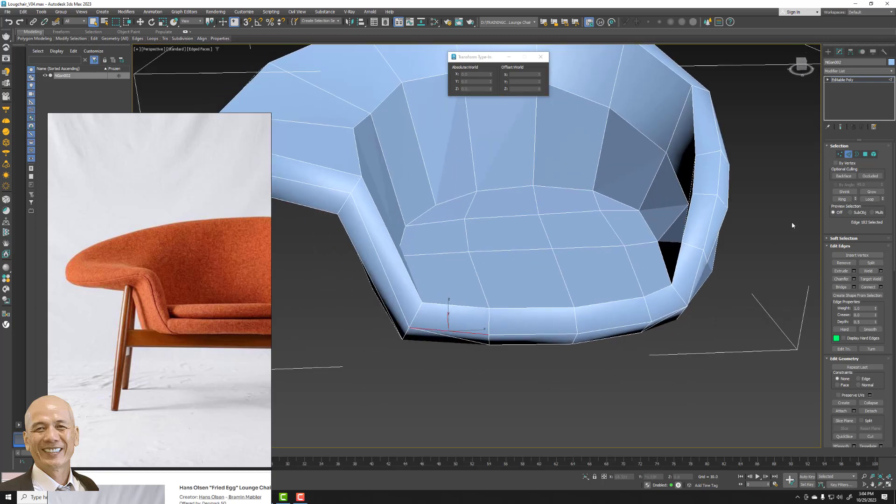
pyautogui.click(840, 154)
pyautogui.click(422, 302)
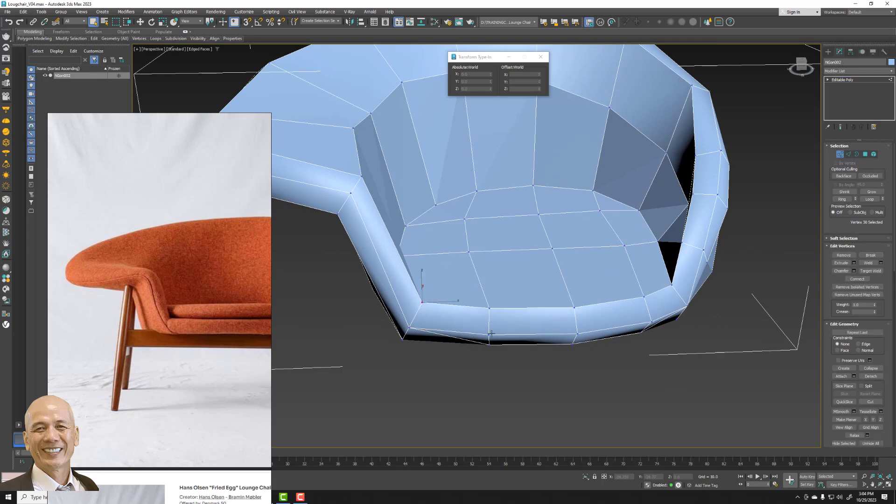
pyautogui.keyDown('ctrl'); pyautogui.click(489, 334); pyautogui.keyUp('ctrl')
pyautogui.click(857, 279)
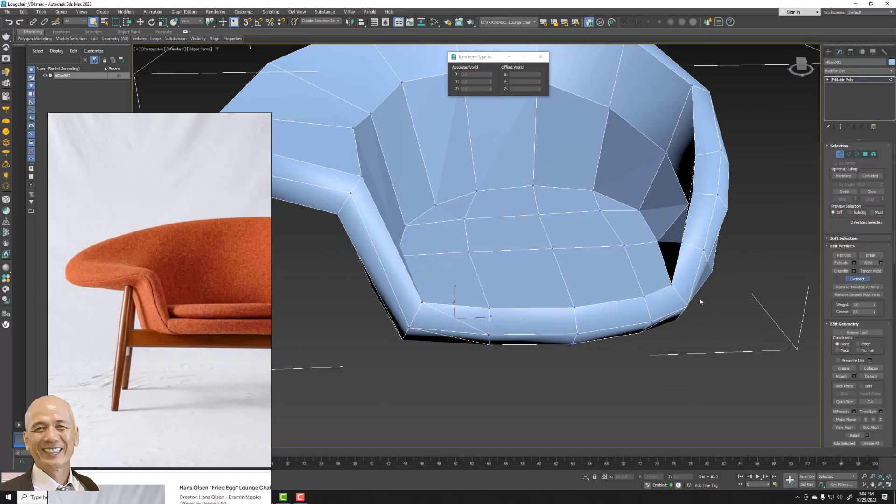
pyautogui.click(671, 284)
pyautogui.click(795, 312)
# - Check the front seat edge and lower-right rim edges in Edge mode
pyautogui.click(849, 154)
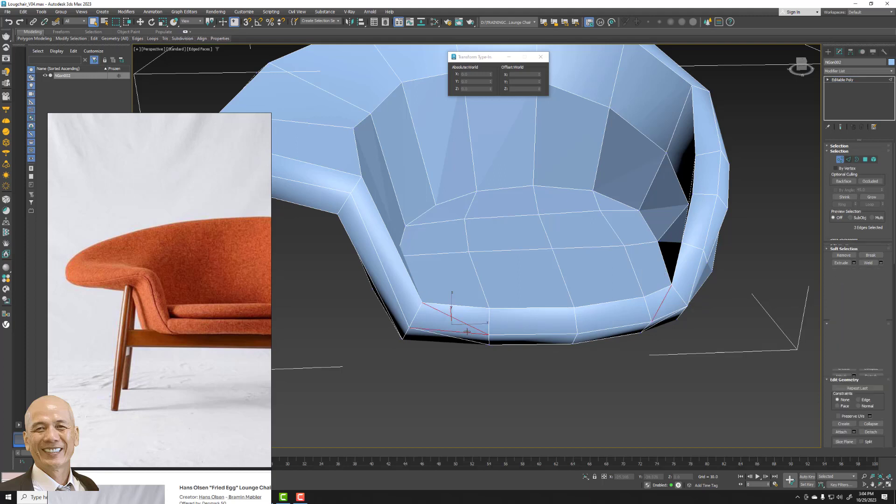
pyautogui.click(466, 332)
pyautogui.keyDown('ctrl'); pyautogui.click(672, 320); pyautogui.keyUp('ctrl')
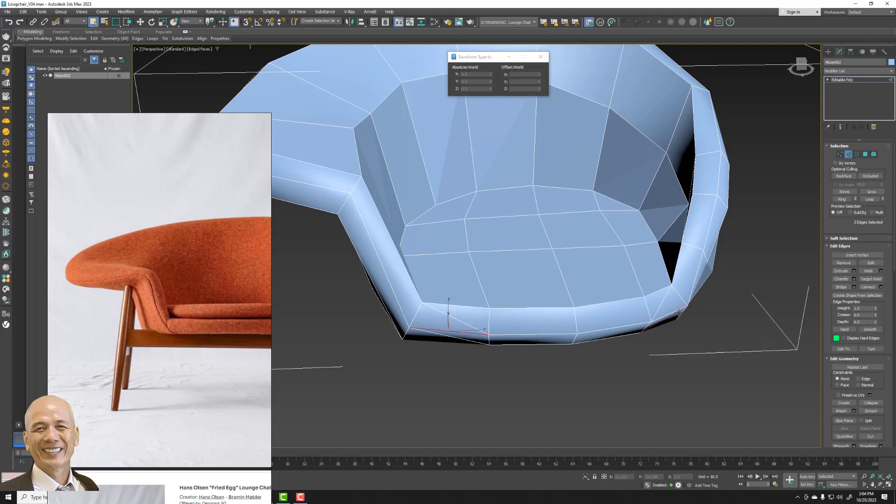
pyautogui.click(467, 332)
pyautogui.click(665, 309)
pyautogui.click(778, 292)
# - Remove the edge loop running along the seat's front bottom
pyautogui.keyDown('alt'); pyautogui.moveTo(646, 336); pyautogui.dragTo(620, 353, button='middle'); pyautogui.keyUp('alt')
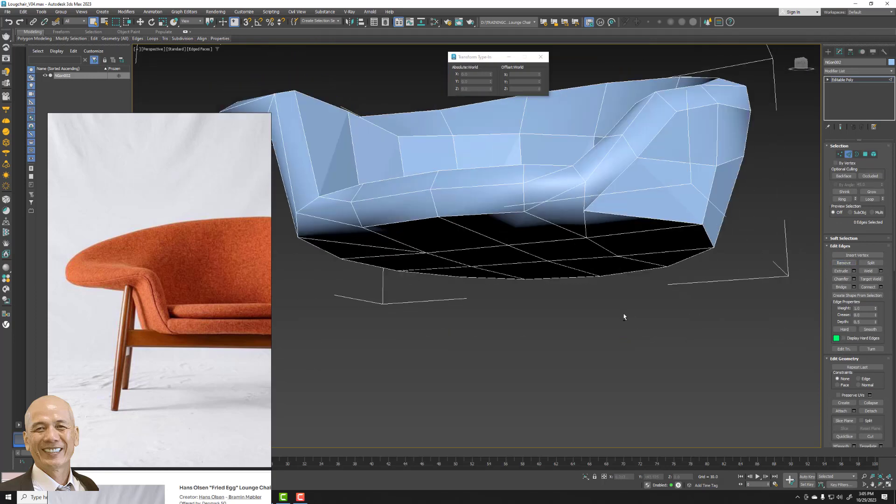
pyautogui.scroll(-2, 611, 350)
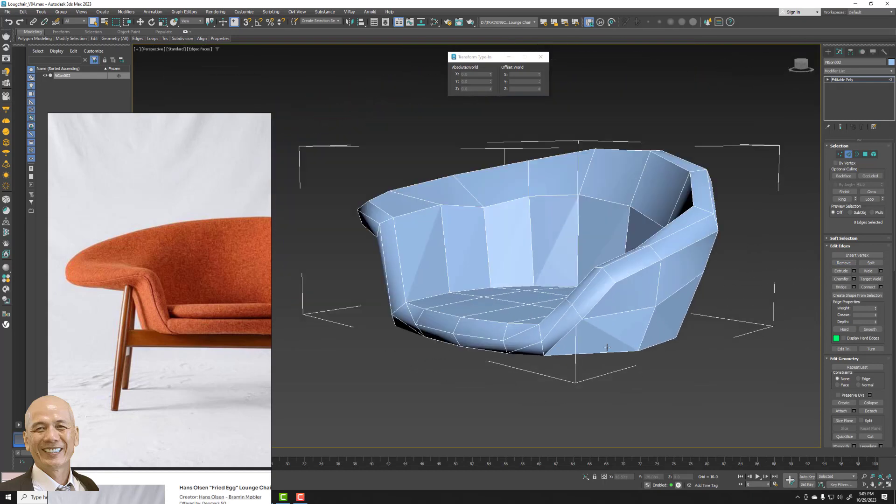
pyautogui.keyDown('alt'); pyautogui.moveTo(577, 339); pyautogui.dragTo(560, 304, button='middle'); pyautogui.keyUp('alt')
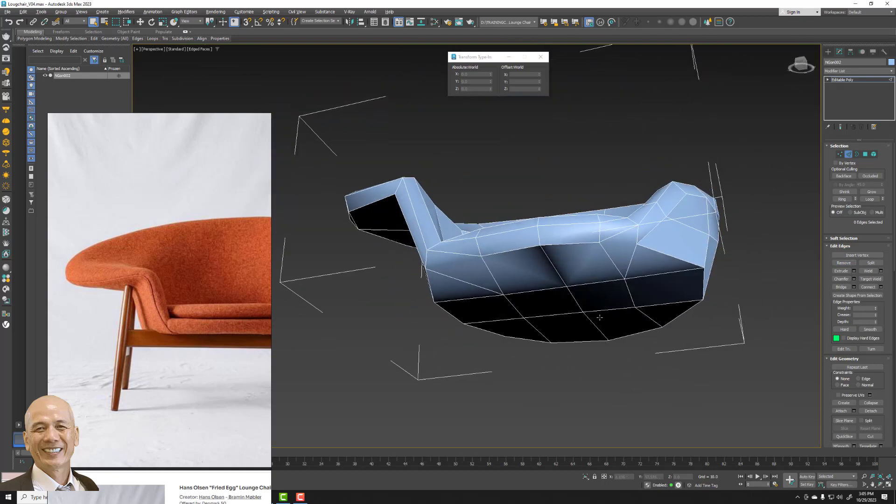
pyautogui.moveTo(631, 310)
pyautogui.keyDown('alt'); pyautogui.mouseDown(button='middle')
pyautogui.moveTo(634, 330)
pyautogui.moveTo(664, 331)
pyautogui.mouseUp(button='middle'); pyautogui.keyUp('alt')
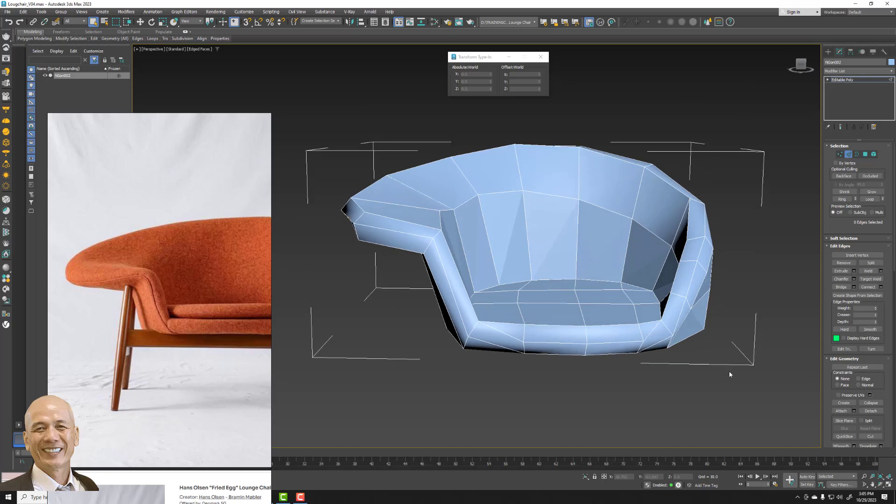
pyautogui.click(654, 335)
pyautogui.click(870, 199)
pyautogui.click(844, 262)
# - Select the 17-edge border loop around the rim, starting from an armrest edge
pyautogui.keyDown('alt'); pyautogui.moveTo(647, 304); pyautogui.dragTo(592, 307, button='middle'); pyautogui.keyUp('alt')
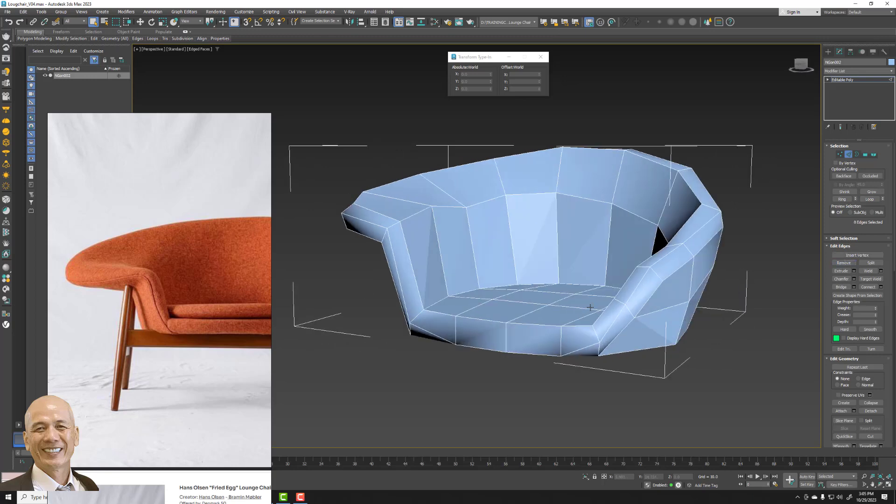
pyautogui.click(642, 286)
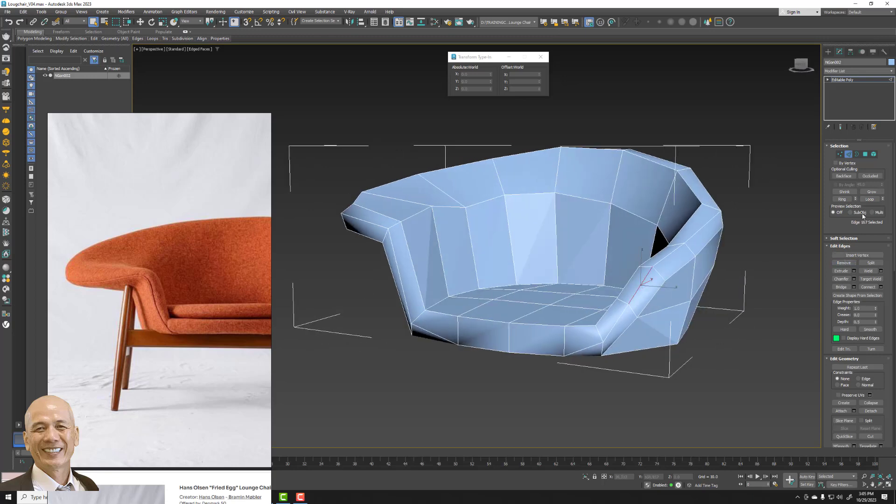
pyautogui.click(875, 201)
# - Begin Extrude Edges on the rim loop with height 0.0 and width 0.03
pyautogui.keyDown('alt'); pyautogui.moveTo(584, 236); pyautogui.dragTo(564, 273, button='middle'); pyautogui.keyUp('alt')
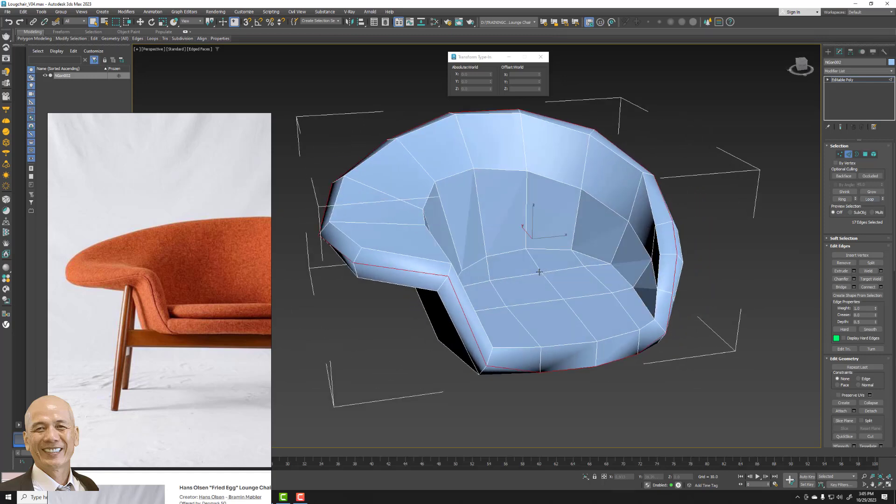
pyautogui.scroll(3, 468, 322)
pyautogui.scroll(2, 535, 316)
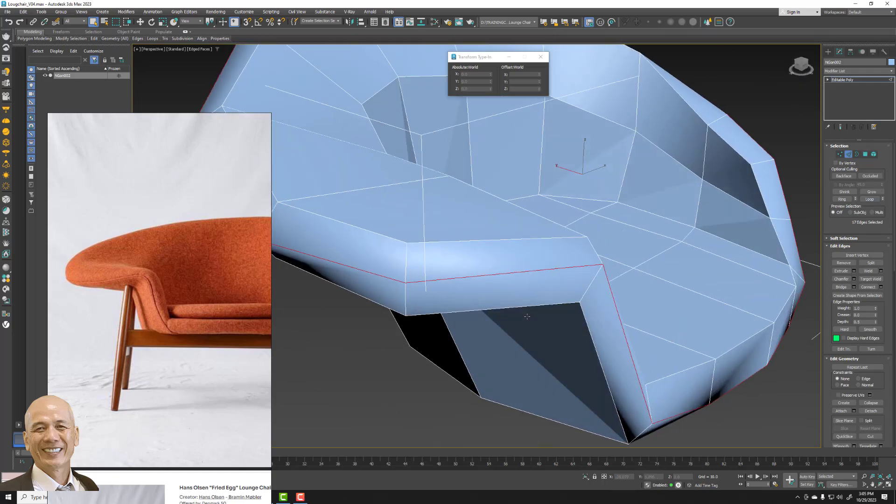
pyautogui.click(854, 271)
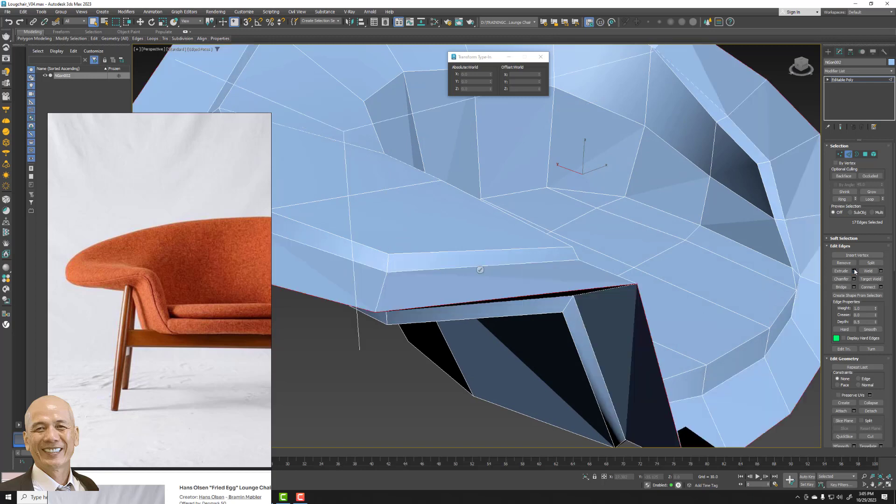
pyautogui.rightClick(480, 262)
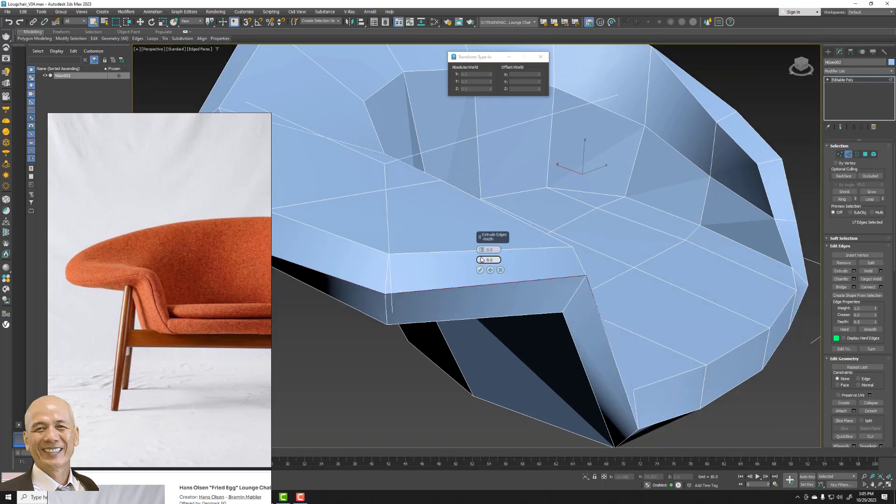
pyautogui.moveTo(482, 260); pyautogui.dragTo(482, 260)
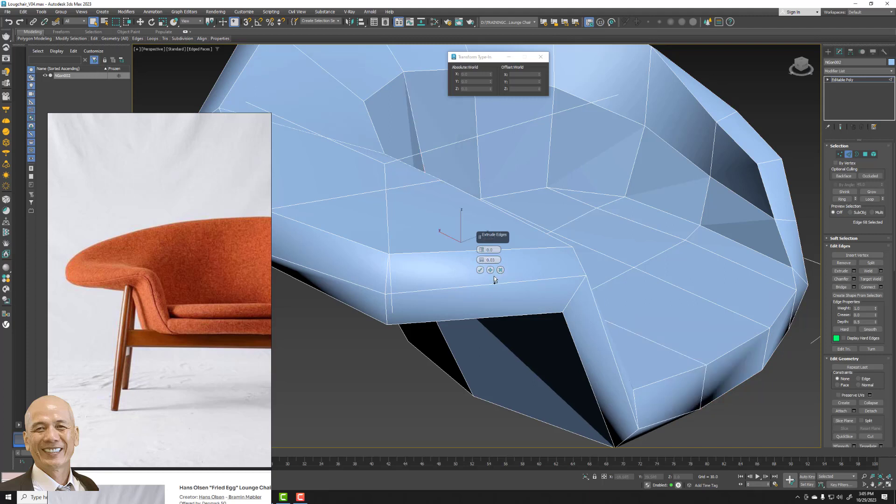
# - Extrude the 17-edge outer rim loop to height 0.59 (width 0.903) for a thicker lip
pyautogui.doubleClick(494, 276)
pyautogui.scroll(4, 477, 275)
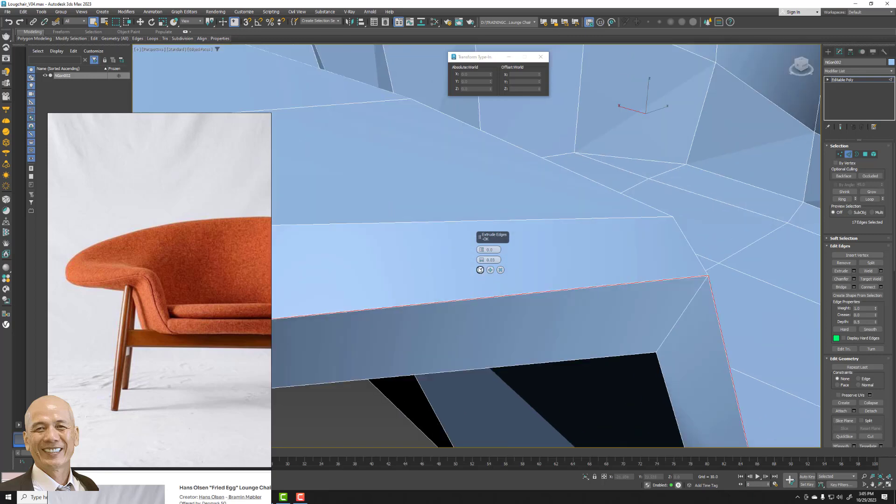
pyautogui.moveTo(482, 249); pyautogui.dragTo(482, 251)
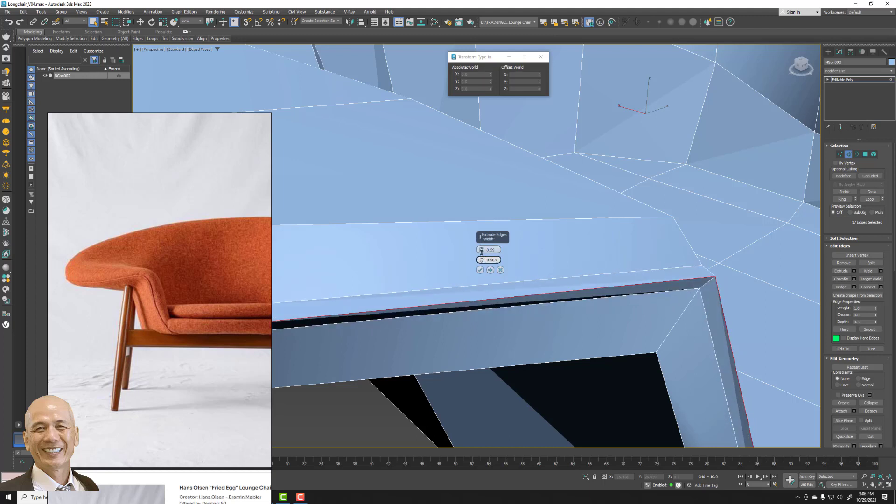
pyautogui.keyDown('alt'); pyautogui.moveTo(550, 279); pyautogui.dragTo(518, 330, button='middle'); pyautogui.keyUp('alt')
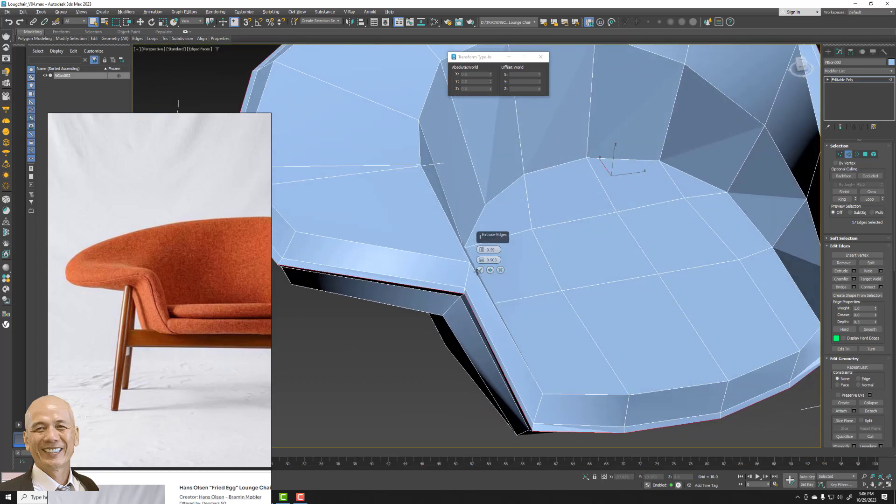
pyautogui.click(479, 271)
pyautogui.scroll(5, 467, 299)
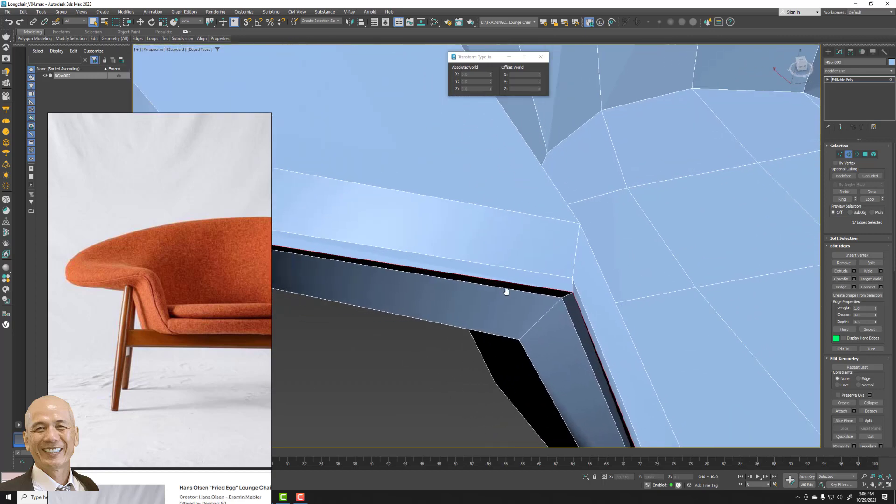
pyautogui.moveTo(507, 292); pyautogui.dragTo(516, 292, button='middle')
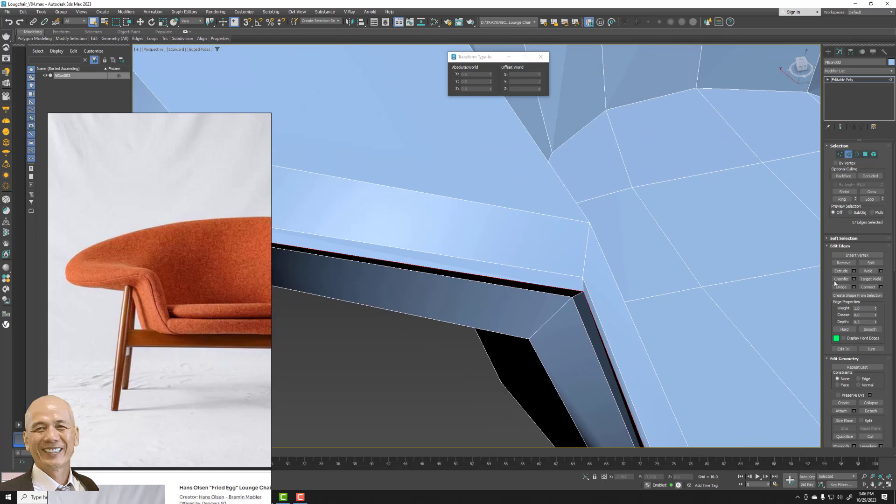
# - Chamfer the extruded rim edges by about 1.0 with one segment, making 34 edges
pyautogui.click(855, 280)
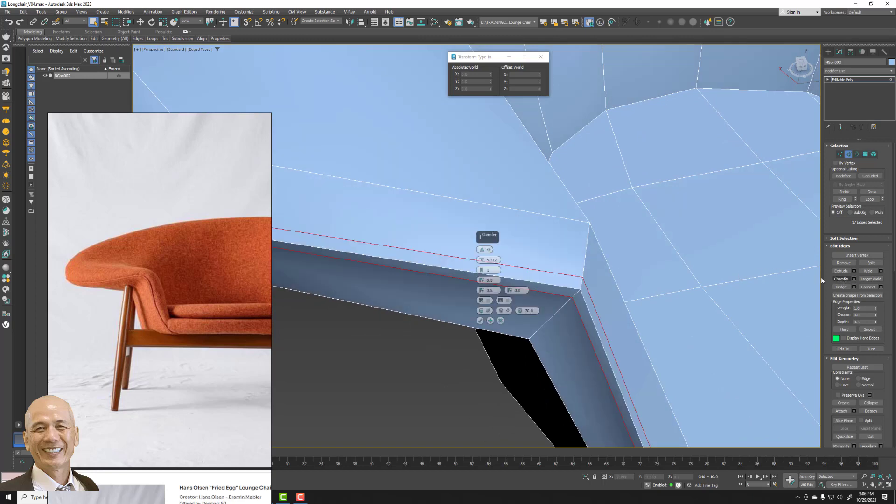
pyautogui.rightClick(483, 263)
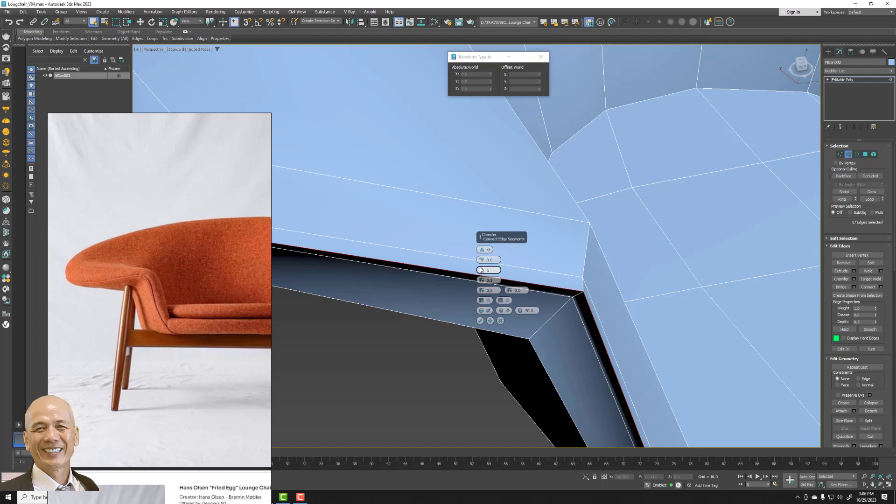
pyautogui.moveTo(482, 257); pyautogui.dragTo(481, 254)
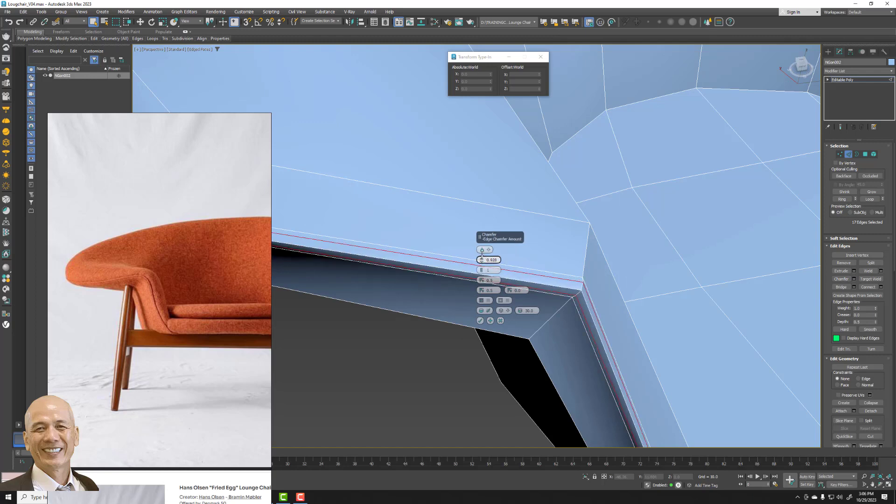
pyautogui.click(480, 321)
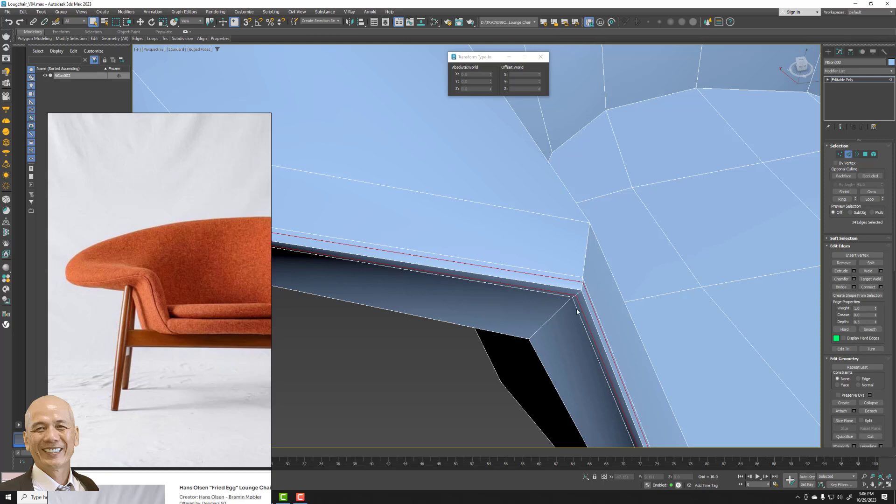
pyautogui.keyDown('alt'); pyautogui.moveTo(577, 310); pyautogui.dragTo(573, 287, button='middle'); pyautogui.keyUp('alt')
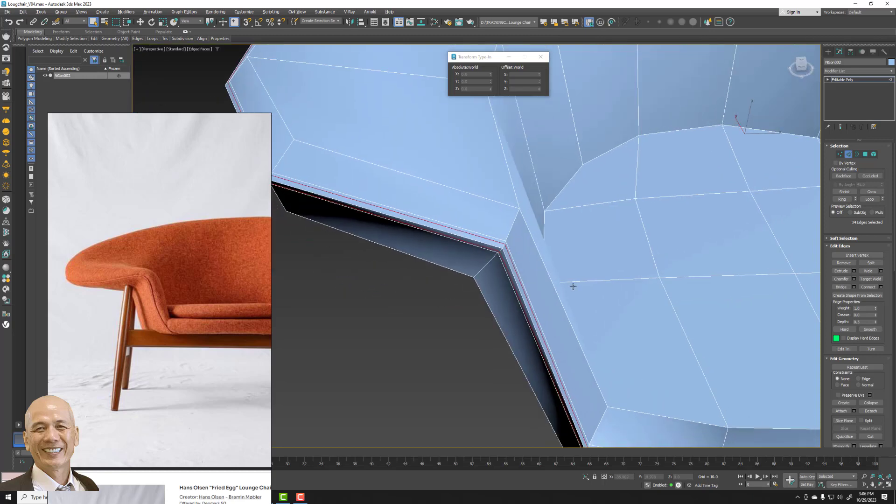
pyautogui.scroll(2, 500, 247)
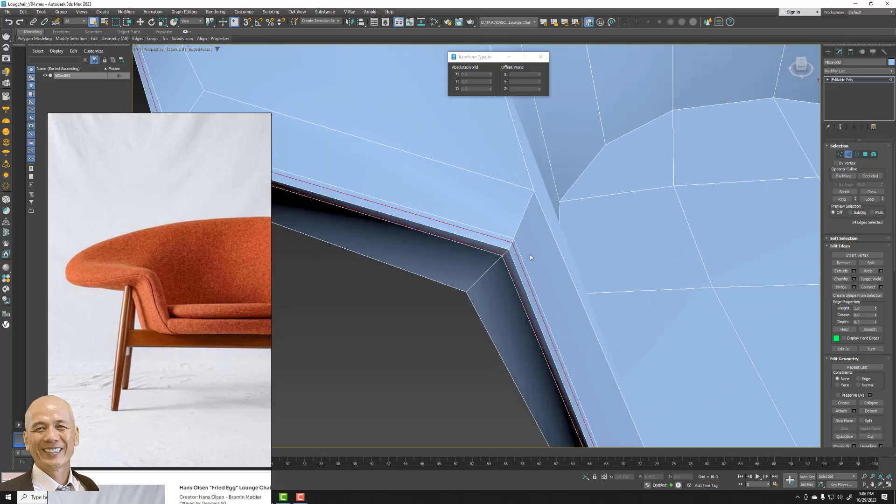
pyautogui.scroll(-3, 531, 258)
pyautogui.moveTo(531, 258)
pyautogui.keyDown('alt'); pyautogui.mouseDown(button='middle')
pyautogui.moveTo(480, 238)
pyautogui.moveTo(459, 209)
pyautogui.mouseUp(button='middle'); pyautogui.keyUp('alt')
# - Clear the edge selection and frame the whole chair in the viewport
pyautogui.doubleClick(428, 175)
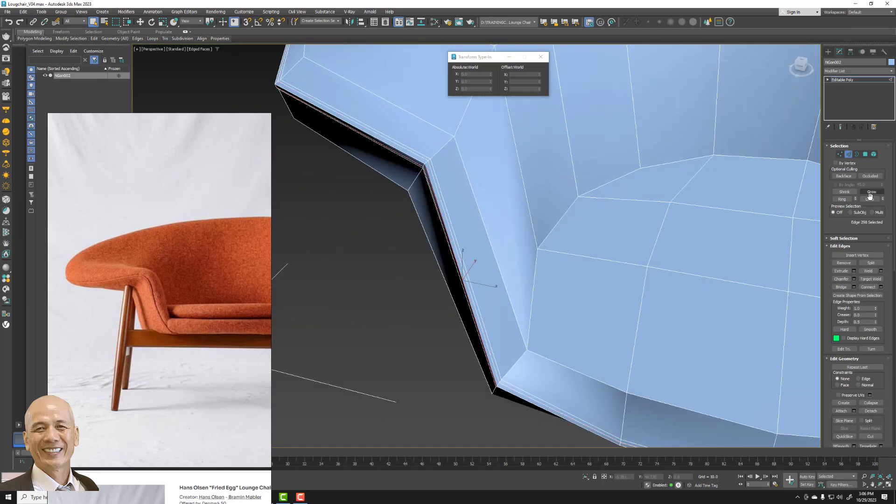
pyautogui.click(670, 240)
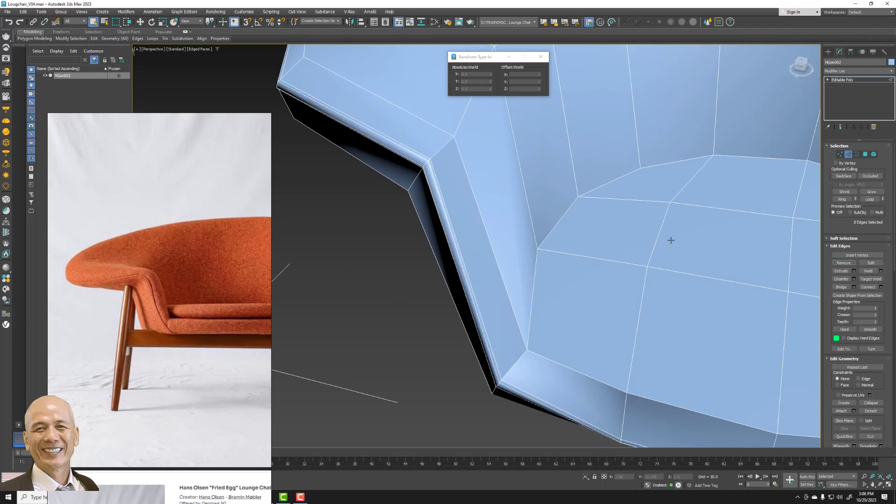
pyautogui.moveTo(476, 211); pyautogui.dragTo(464, 260, button='middle')
pyautogui.press('z')
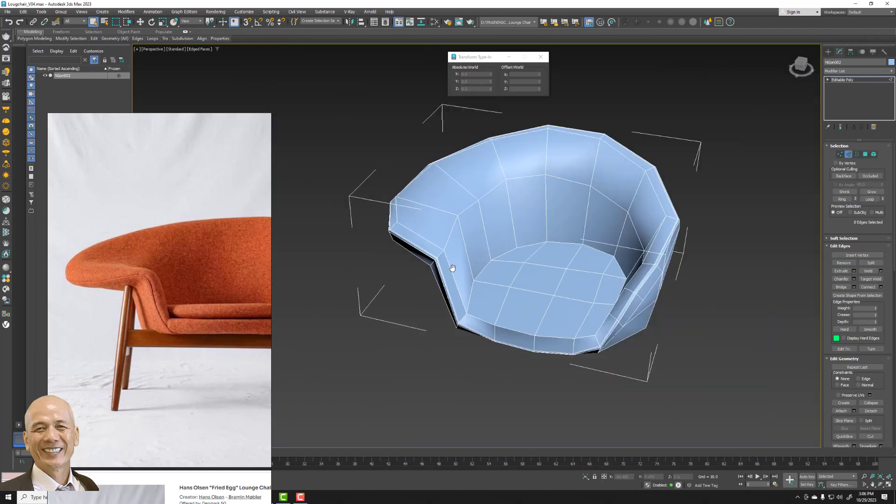
pyautogui.scroll(4, 442, 248)
pyautogui.scroll(3, 440, 250)
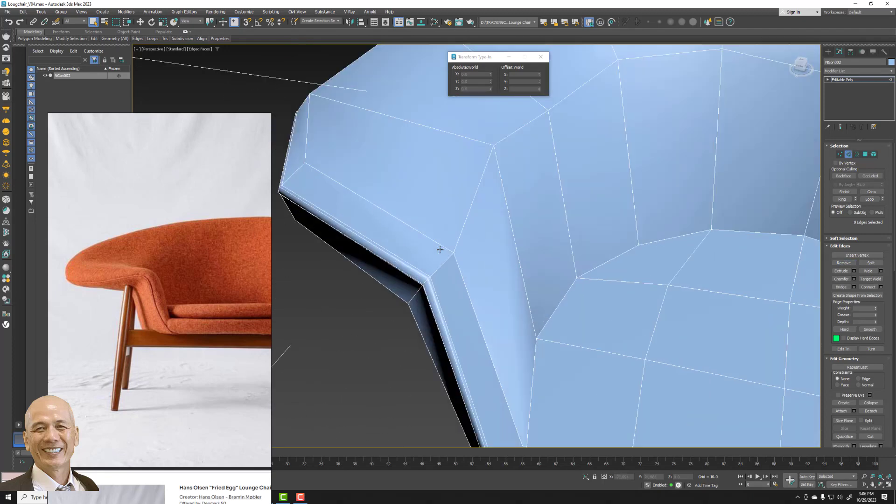
# - Select the 28-edge inner wall loop and chamfer it to about 2.56
pyautogui.click(440, 266)
pyautogui.scroll(-4, 536, 244)
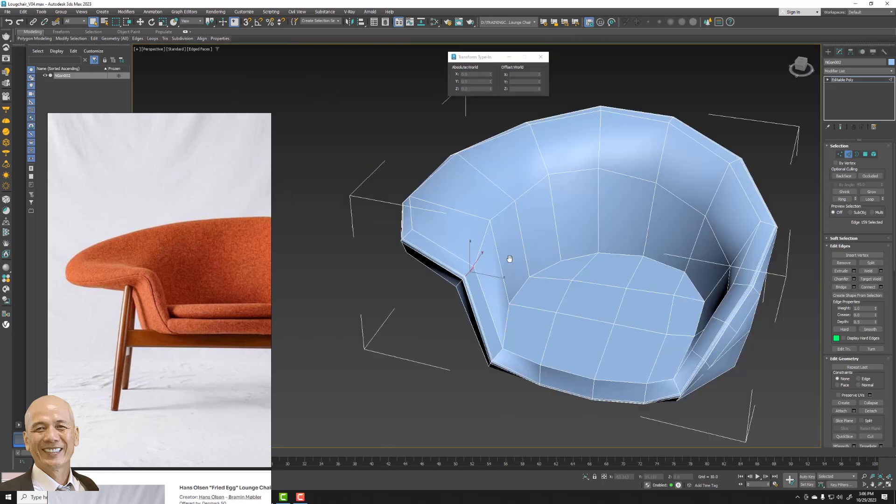
pyautogui.scroll(-3, 511, 260)
pyautogui.click(869, 199)
pyautogui.scroll(4, 672, 280)
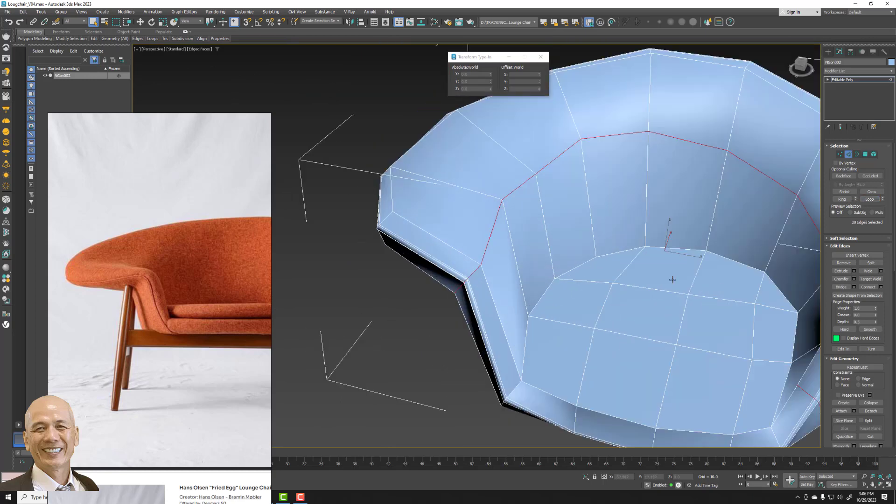
pyautogui.click(854, 279)
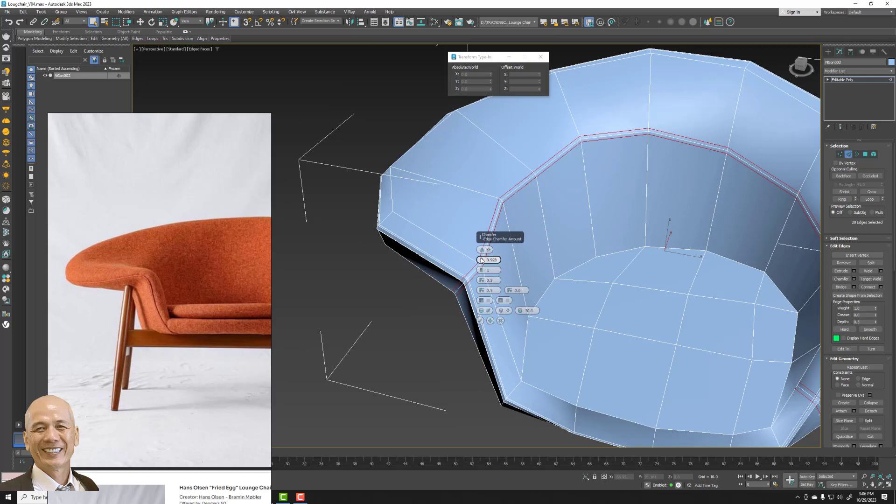
pyautogui.moveTo(481, 259); pyautogui.dragTo(481, 243)
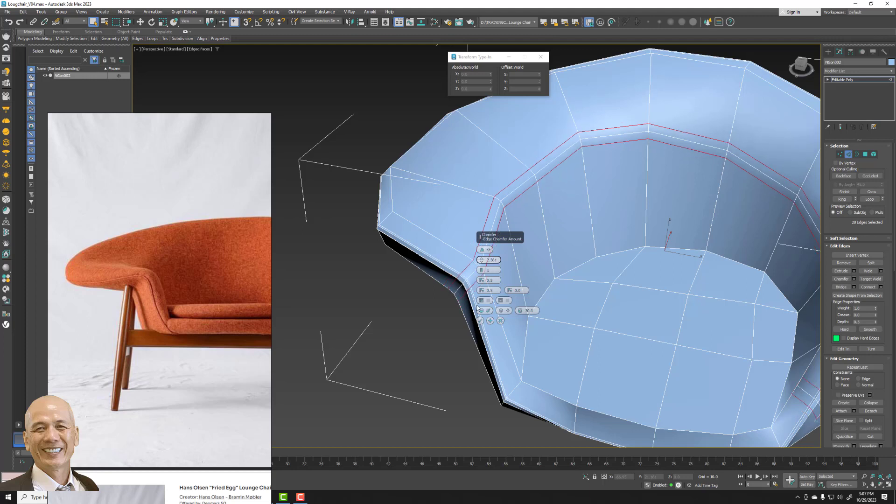
pyautogui.click(480, 320)
pyautogui.click(442, 240)
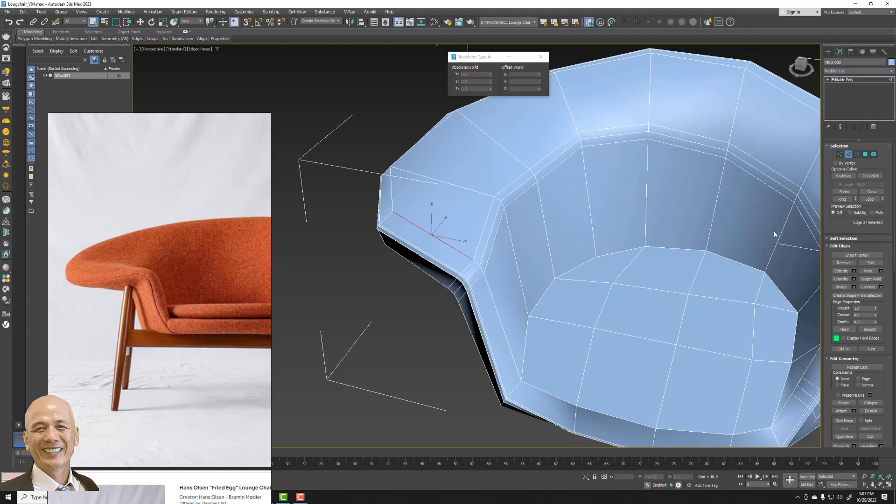
# - Connect edge rings on the rim and inner wall into new loops, then enter Vertex level
pyautogui.click(841, 199)
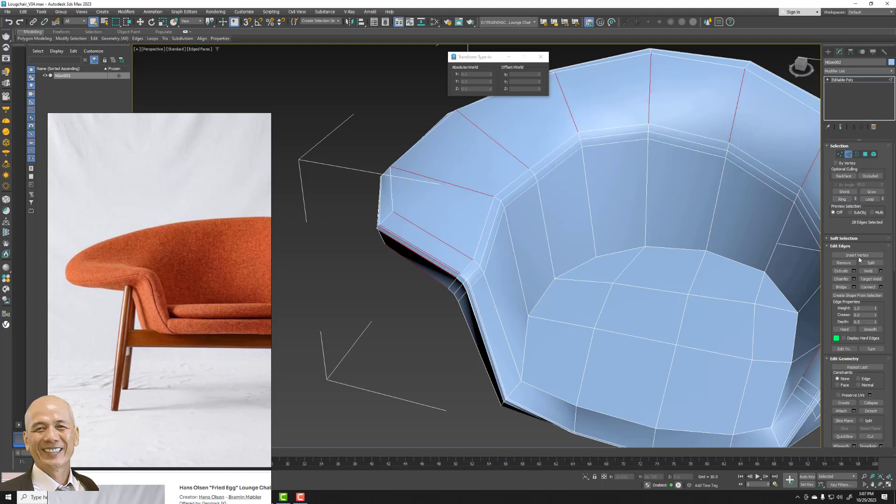
pyautogui.click(881, 288)
pyautogui.click(480, 283)
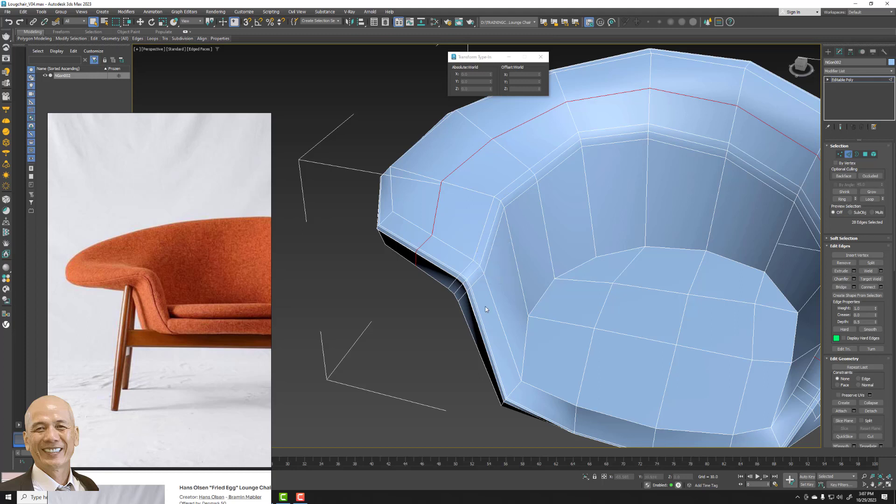
pyautogui.click(483, 324)
pyautogui.click(842, 199)
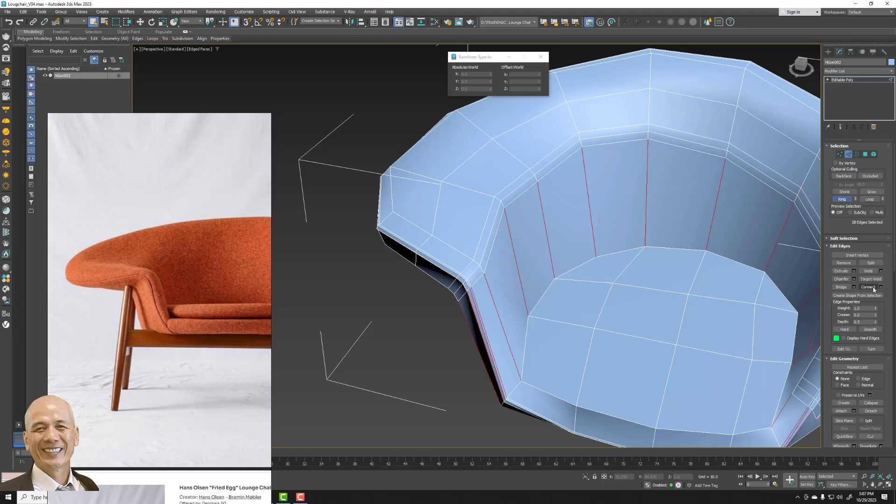
pyautogui.click(868, 287)
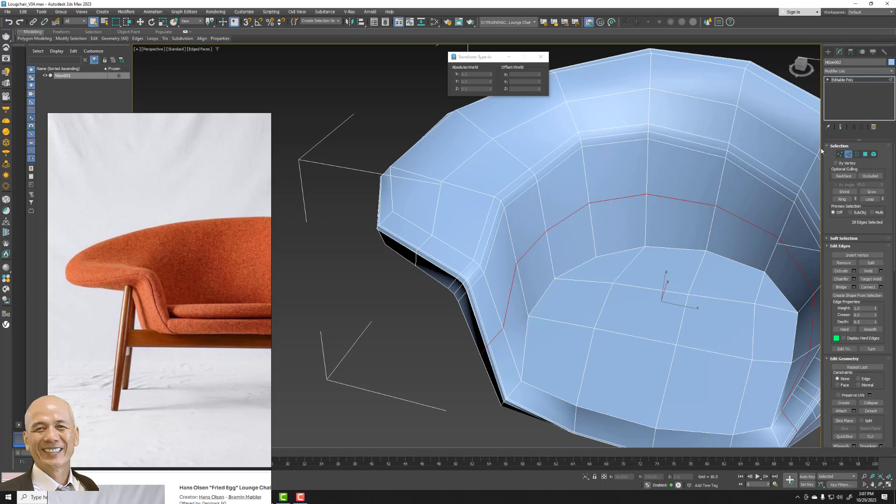
pyautogui.click(840, 154)
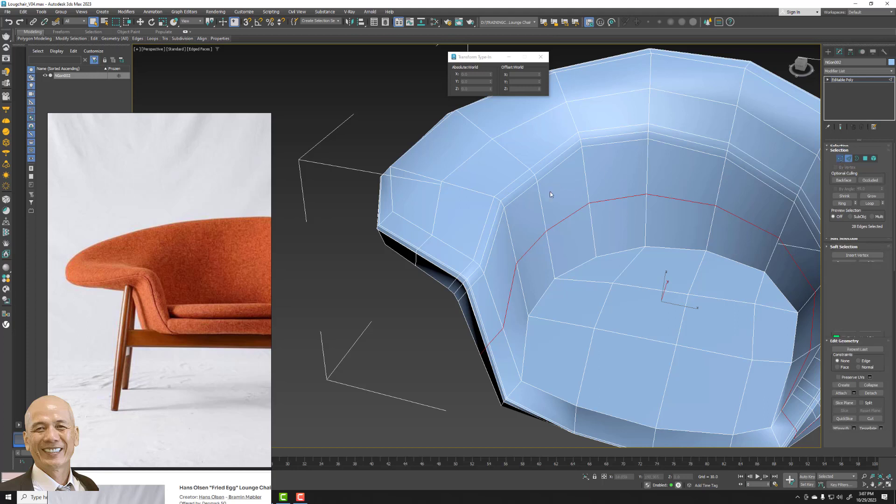
# - Connect two vertex pairs across the inner backrest wall with new edges
pyautogui.keyDown('ctrl'); pyautogui.click(441, 182); pyautogui.keyUp('ctrl')
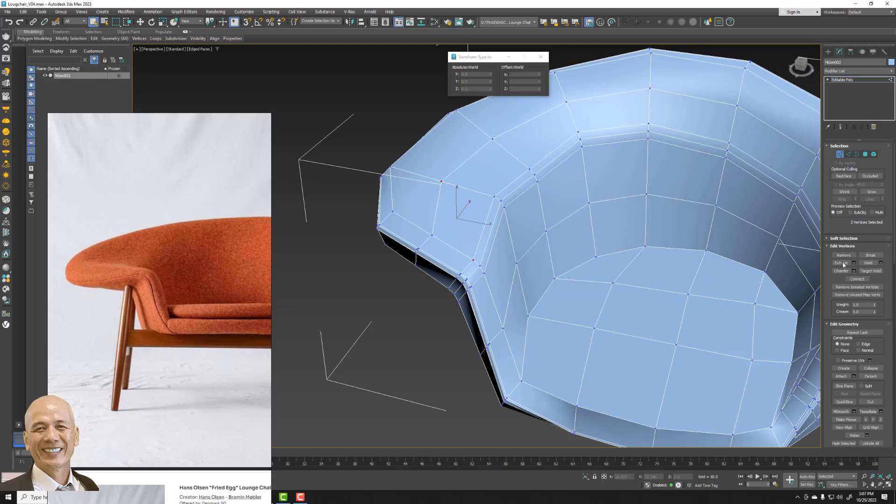
pyautogui.click(858, 278)
pyautogui.click(484, 273)
pyautogui.keyDown('ctrl'); pyautogui.click(516, 263); pyautogui.keyUp('ctrl')
pyautogui.click(857, 279)
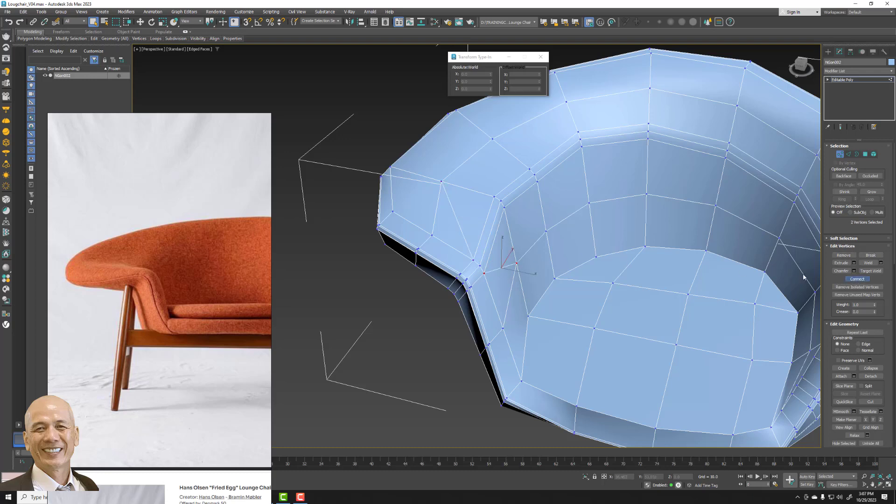
# - Join two more vertex pairs on the chair's front with diagonal edges
pyautogui.scroll(-5, 621, 254)
pyautogui.moveTo(620, 254)
pyautogui.keyDown('alt'); pyautogui.mouseDown(button='middle')
pyautogui.moveTo(654, 217)
pyautogui.moveTo(592, 214)
pyautogui.mouseUp(button='middle'); pyautogui.keyUp('alt')
pyautogui.click(588, 216)
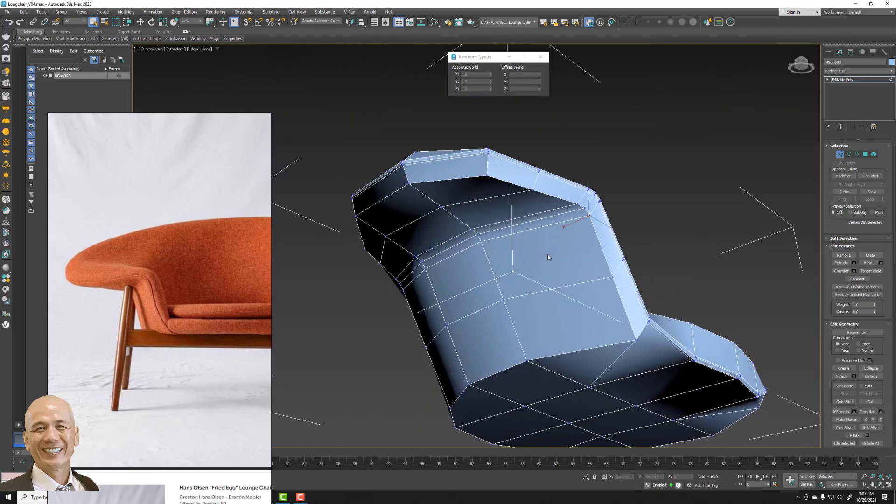
pyautogui.keyDown('ctrl'); pyautogui.click(502, 299); pyautogui.keyUp('ctrl')
pyautogui.click(858, 278)
pyautogui.click(578, 204)
pyautogui.keyDown('ctrl'); pyautogui.click(442, 207); pyautogui.keyUp('ctrl')
pyautogui.click(858, 278)
# - Remove the extra edge loop running along the inner back rim
pyautogui.keyDown('alt'); pyautogui.moveTo(674, 238); pyautogui.dragTo(612, 260, button='middle'); pyautogui.keyUp('alt')
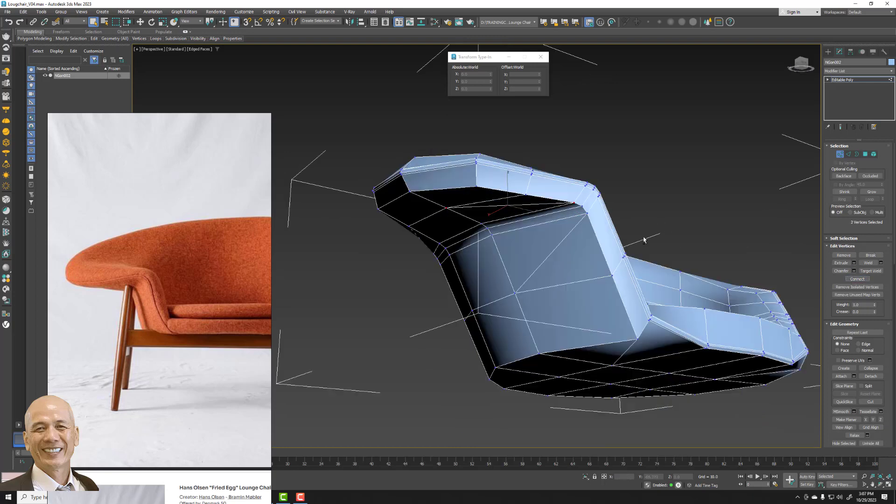
pyautogui.scroll(3, 612, 259)
pyautogui.keyDown('alt'); pyautogui.moveTo(572, 228); pyautogui.dragTo(861, 179, button='middle'); pyautogui.keyUp('alt')
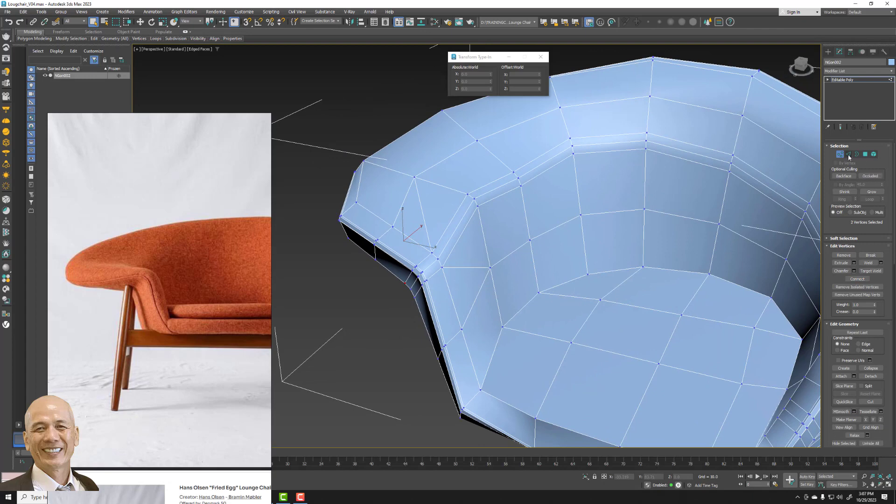
pyautogui.click(848, 154)
pyautogui.click(446, 224)
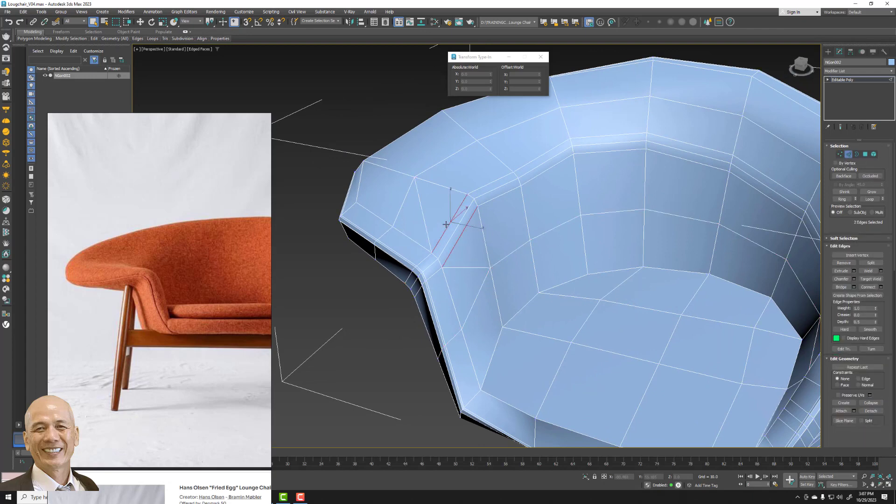
pyautogui.click(843, 264)
# - Ring a side-wall edge into 23 edges and connect them into a new loop around the outer wall
pyautogui.press('z')
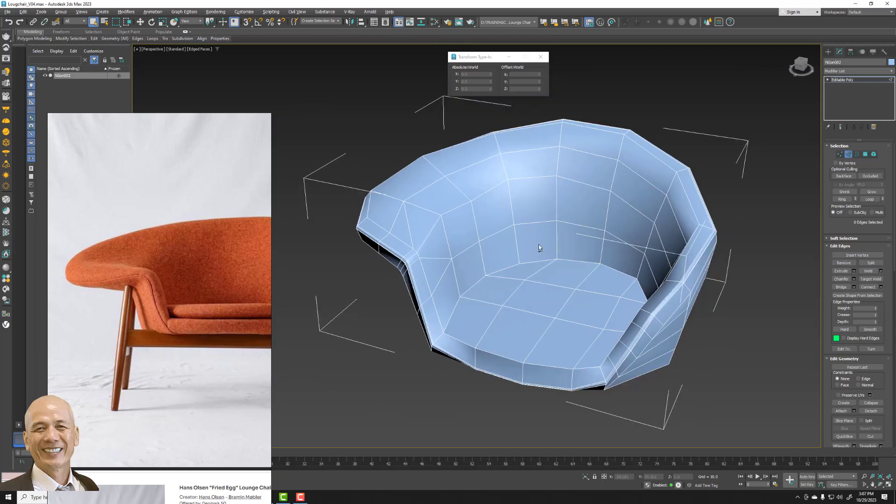
pyautogui.moveTo(538, 245)
pyautogui.keyDown('alt'); pyautogui.mouseDown(button='middle')
pyautogui.moveTo(574, 238)
pyautogui.moveTo(570, 231)
pyautogui.mouseUp(button='middle'); pyautogui.keyUp('alt')
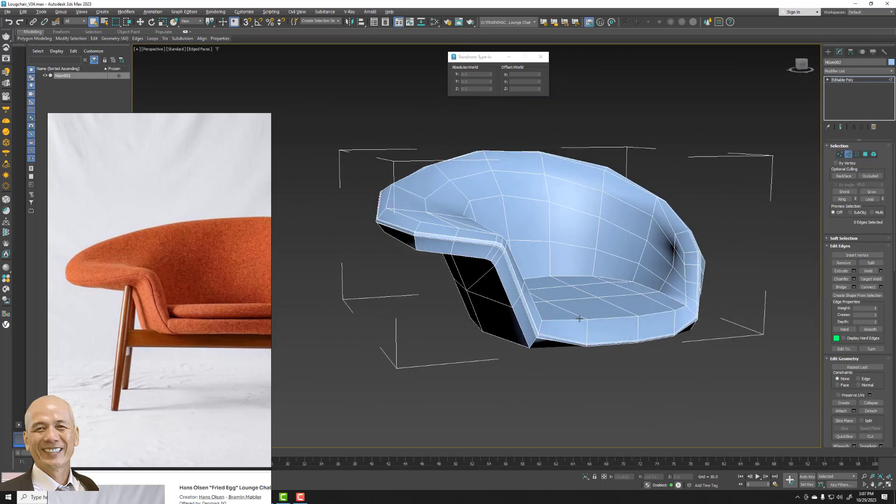
pyautogui.moveTo(579, 319)
pyautogui.keyDown('alt'); pyautogui.mouseDown(button='middle')
pyautogui.moveTo(577, 302)
pyautogui.moveTo(579, 312)
pyautogui.mouseUp(button='middle'); pyautogui.keyUp('alt')
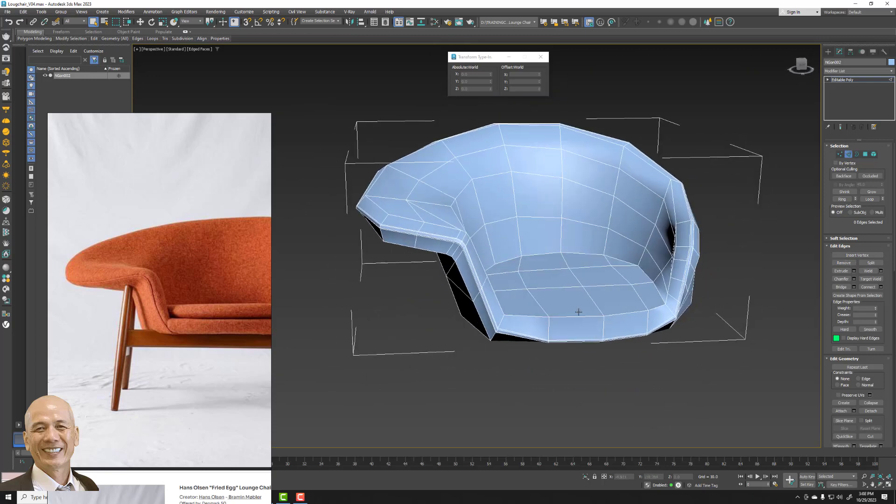
pyautogui.click(601, 328)
pyautogui.click(842, 199)
pyautogui.moveTo(603, 298)
pyautogui.keyDown('alt'); pyautogui.mouseDown(button='middle')
pyautogui.moveTo(580, 300)
pyautogui.moveTo(578, 311)
pyautogui.mouseUp(button='middle'); pyautogui.keyUp('alt')
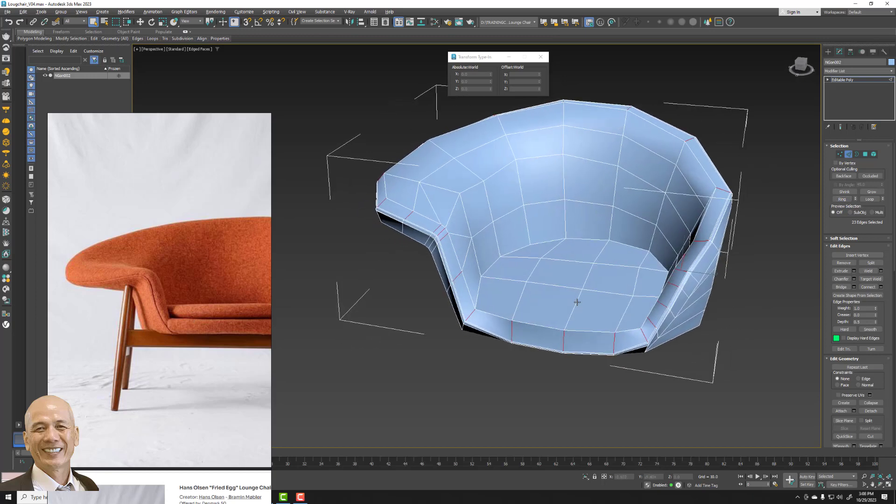
pyautogui.click(881, 287)
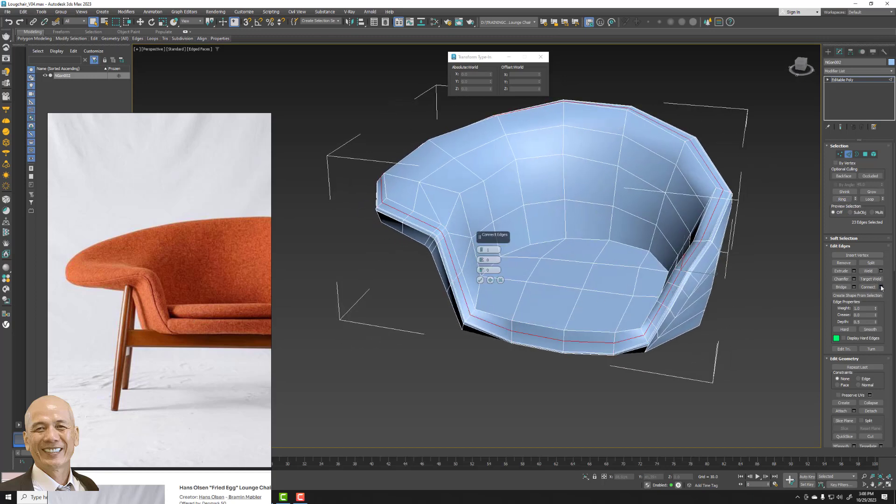
pyautogui.click(481, 280)
pyautogui.moveTo(480, 280)
pyautogui.keyDown('alt'); pyautogui.mouseDown(button='middle')
pyautogui.moveTo(486, 290)
pyautogui.moveTo(652, 277)
pyautogui.mouseUp(button='middle'); pyautogui.keyUp('alt')
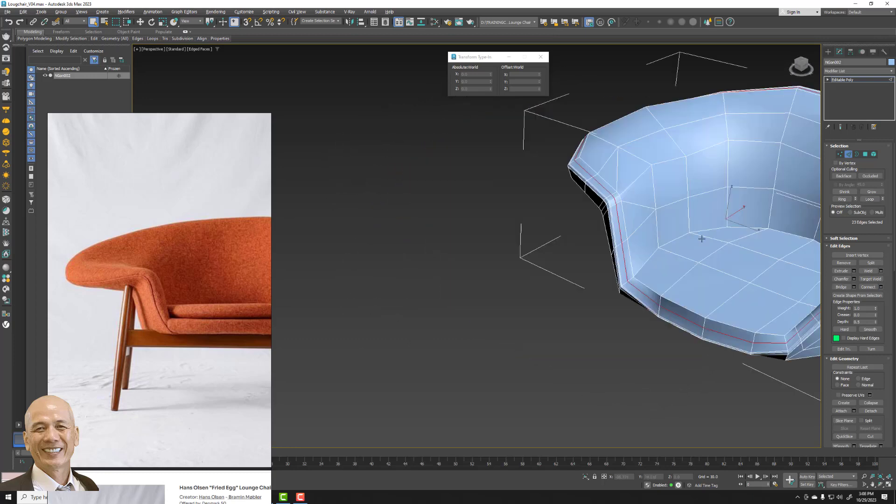
pyautogui.moveTo(700, 226)
pyautogui.keyDown('alt'); pyautogui.mouseDown(button='middle')
pyautogui.moveTo(613, 239)
pyautogui.moveTo(626, 244)
pyautogui.mouseUp(button='middle'); pyautogui.keyUp('alt')
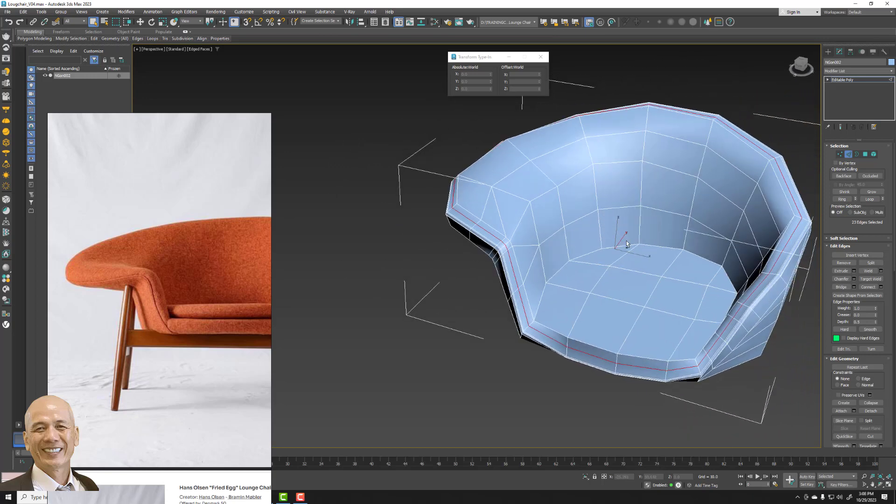
pyautogui.keyDown('alt'); pyautogui.moveTo(616, 252); pyautogui.dragTo(694, 226, button='middle'); pyautogui.keyUp('alt')
# - Add a Push modifier to the chair shell with Push Value 1.1
pyautogui.click(878, 71)
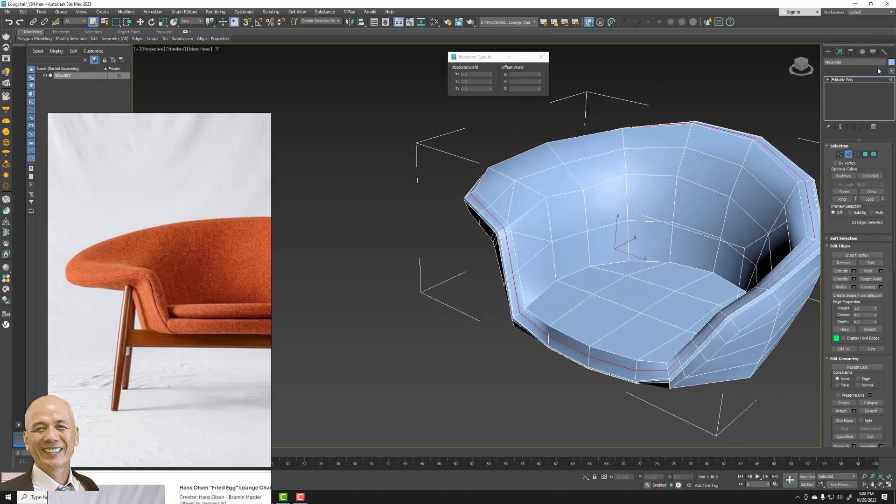
pyautogui.scroll(-1, 870, 142)
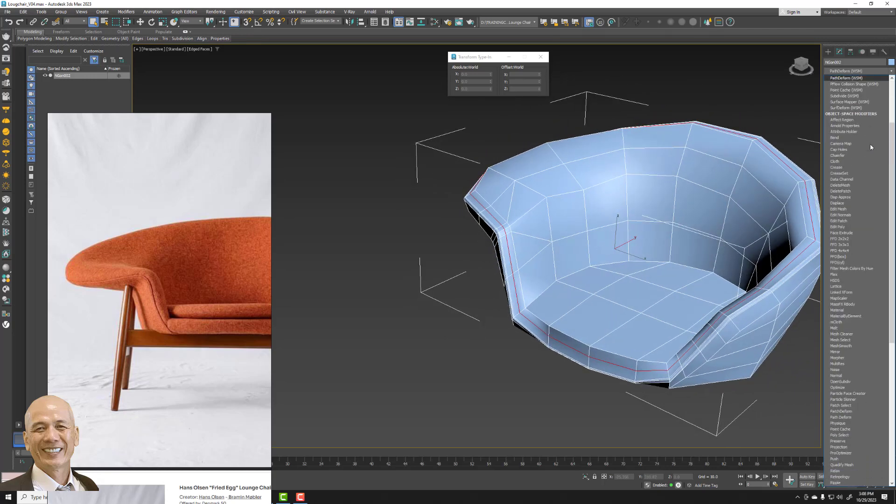
pyautogui.scroll(-10, 864, 168)
pyautogui.click(841, 204)
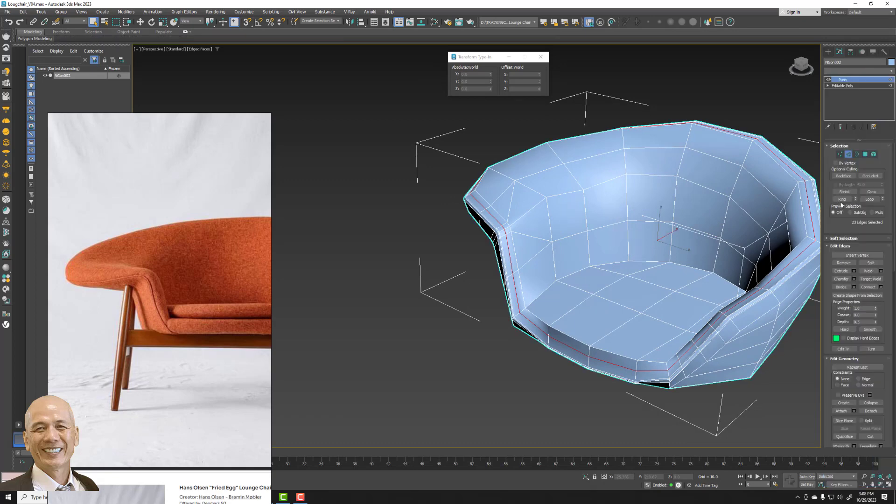
pyautogui.moveTo(890, 158); pyautogui.dragTo(888, 151)
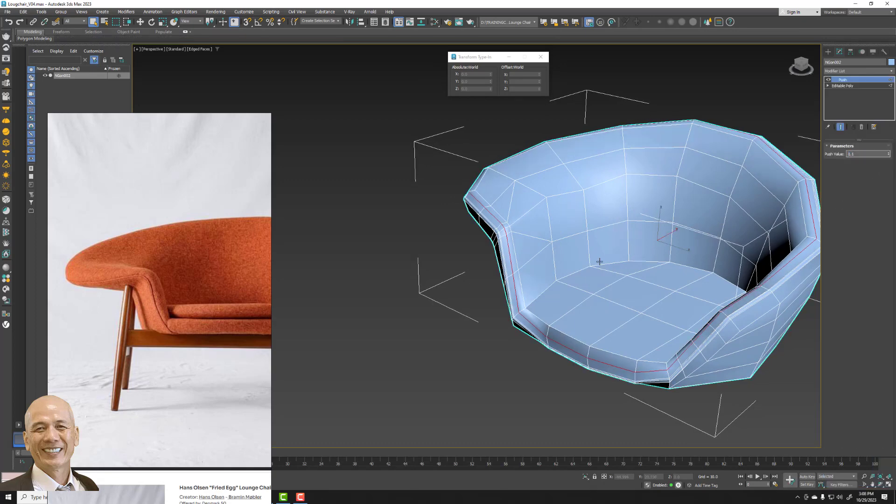
pyautogui.keyDown('alt'); pyautogui.moveTo(599, 261); pyautogui.dragTo(619, 242, button='middle'); pyautogui.keyUp('alt')
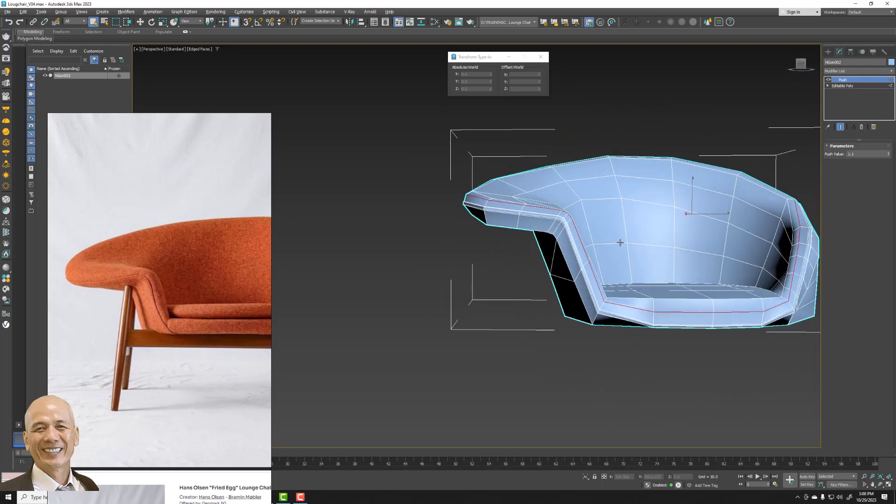
pyautogui.keyDown('alt'); pyautogui.moveTo(619, 243); pyautogui.dragTo(618, 266, button='middle'); pyautogui.keyUp('alt')
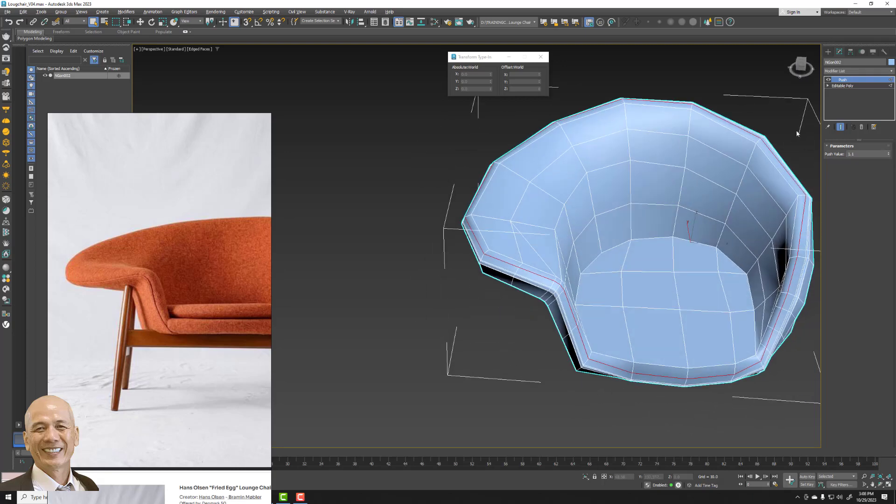
# - Collapse the Push modifier into the editable poly and frame the chair
pyautogui.rightClick(842, 80)
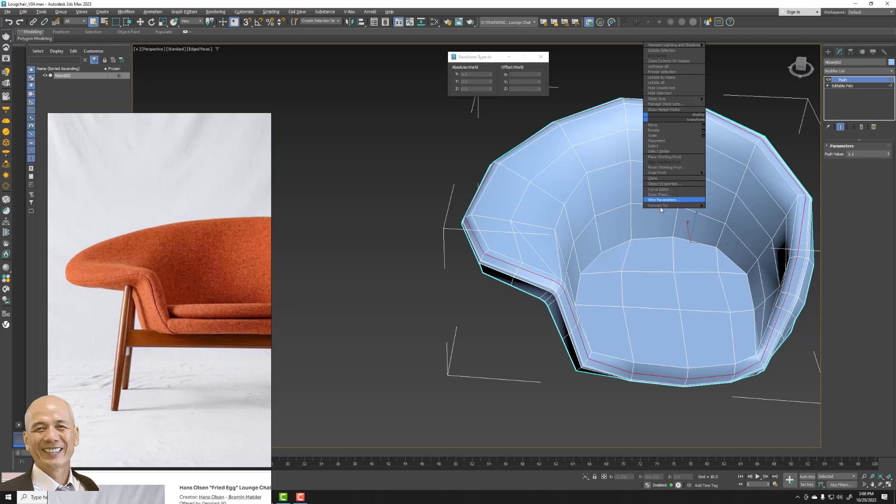
pyautogui.click(729, 213)
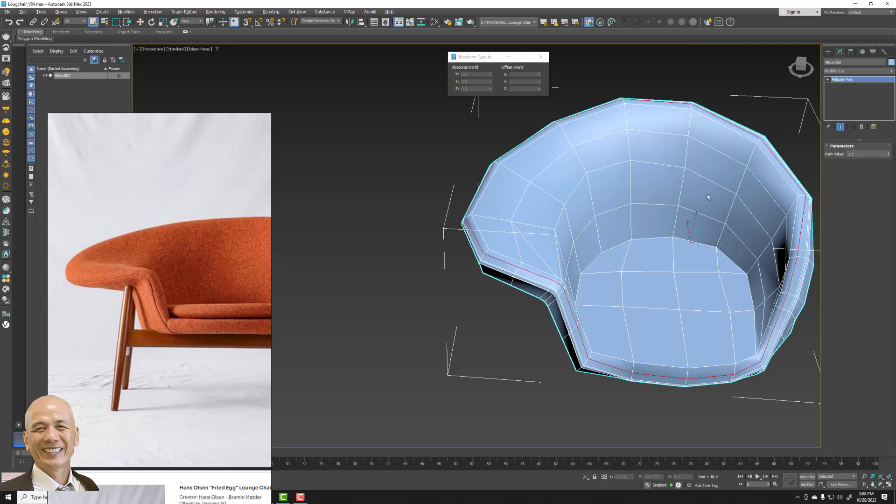
pyautogui.keyDown('alt'); pyautogui.moveTo(625, 199); pyautogui.dragTo(666, 208, button='middle'); pyautogui.keyUp('alt')
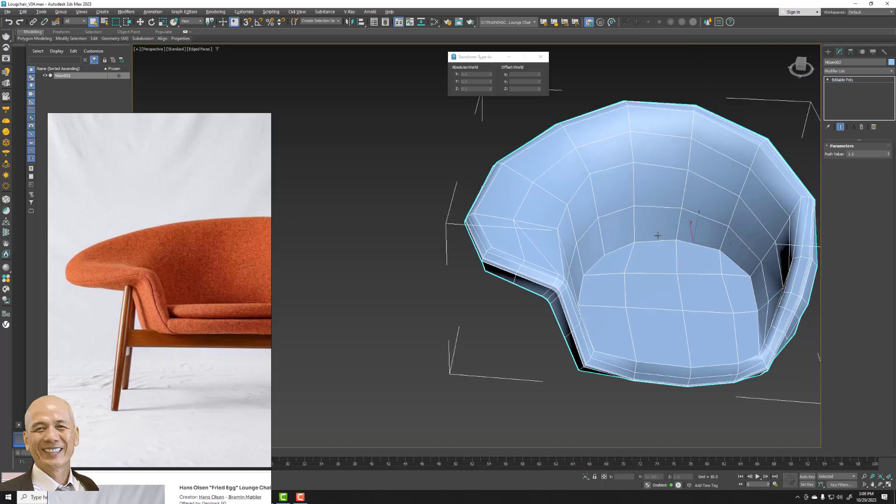
pyautogui.press('z')
pyautogui.scroll(3, 578, 254)
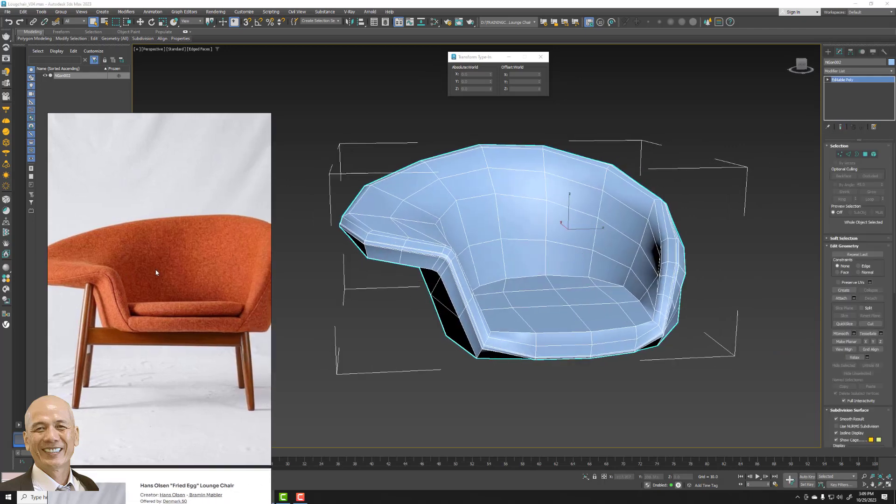
pyautogui.keyDown('alt'); pyautogui.moveTo(436, 287); pyautogui.dragTo(471, 303, button='middle'); pyautogui.keyUp('alt')
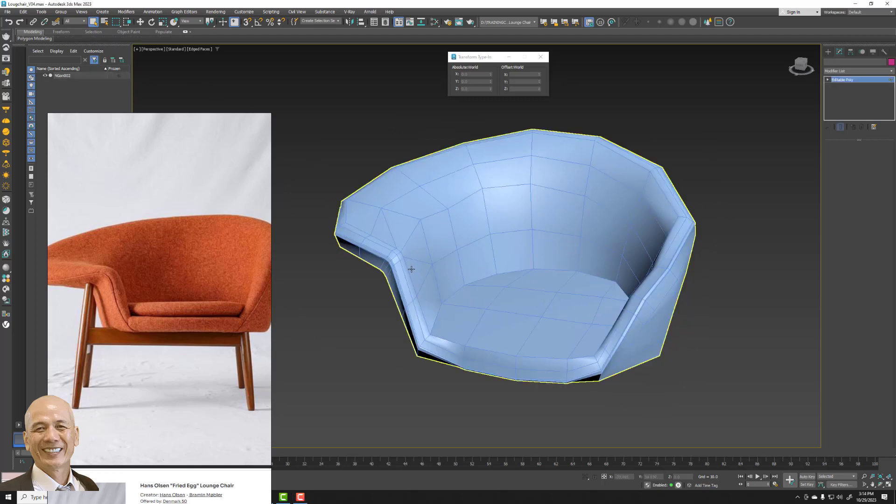
# - Ring a seat-corner edge into 23 edges and connect them into a new loop
pyautogui.click(411, 269)
pyautogui.scroll(2, 448, 299)
pyautogui.scroll(3, 444, 299)
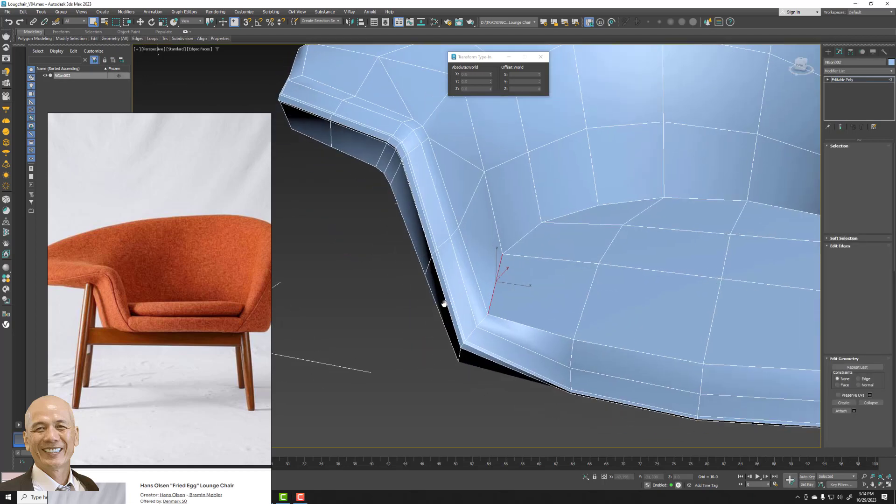
pyautogui.scroll(2, 478, 340)
pyautogui.scroll(2, 469, 327)
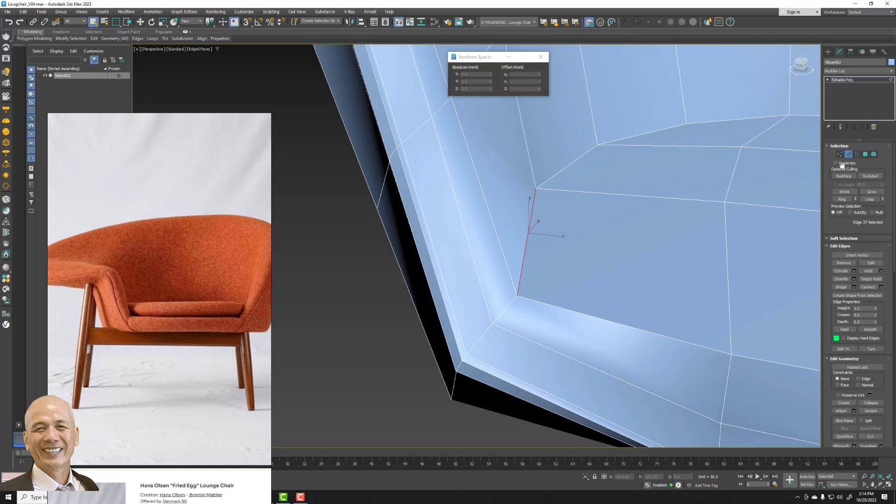
pyautogui.click(465, 358)
pyautogui.click(843, 199)
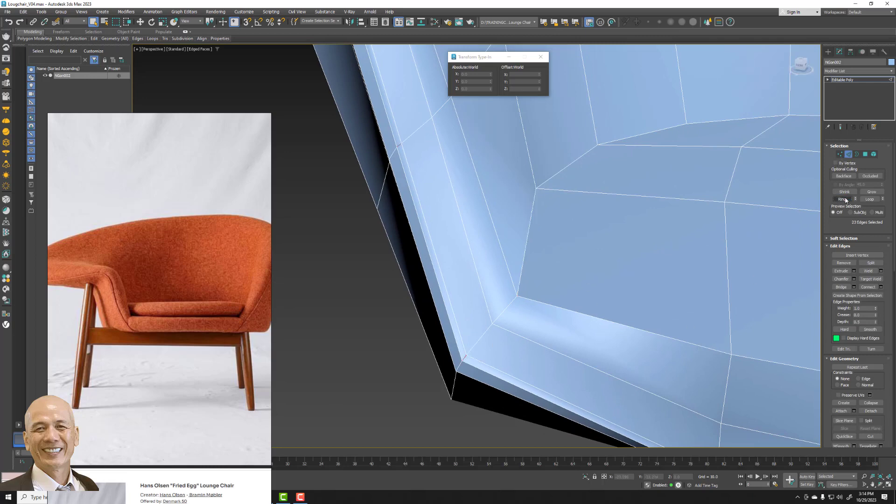
pyautogui.click(881, 287)
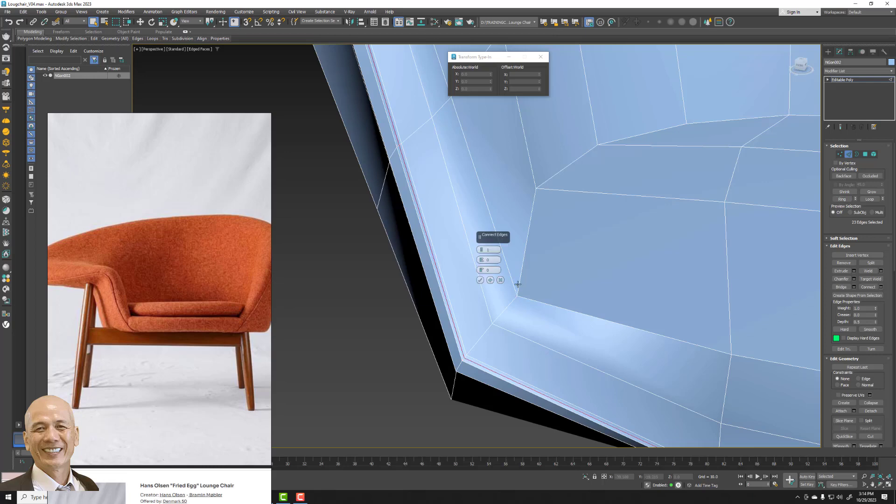
pyautogui.click(479, 280)
# - Ring an underside corner edge and connect it into a second new loop
pyautogui.keyDown('alt'); pyautogui.moveTo(585, 320); pyautogui.dragTo(599, 294, button='middle'); pyautogui.keyUp('alt')
pyautogui.click(630, 208)
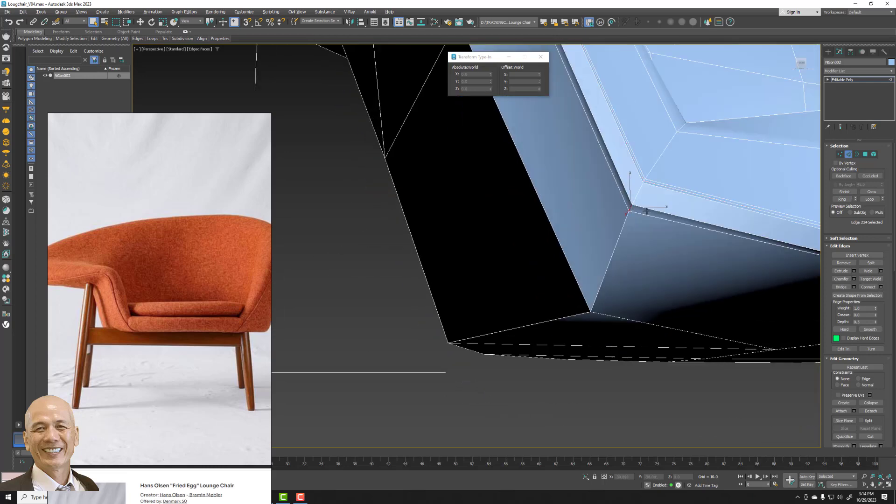
pyautogui.click(841, 199)
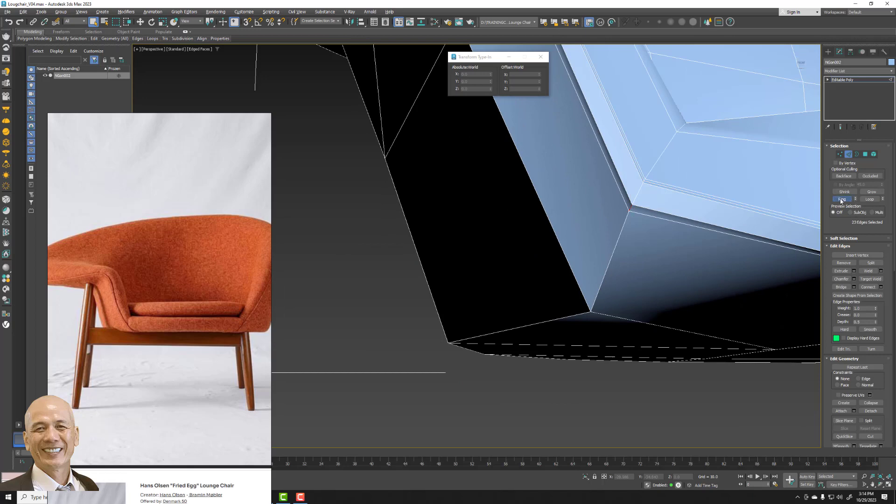
pyautogui.click(881, 287)
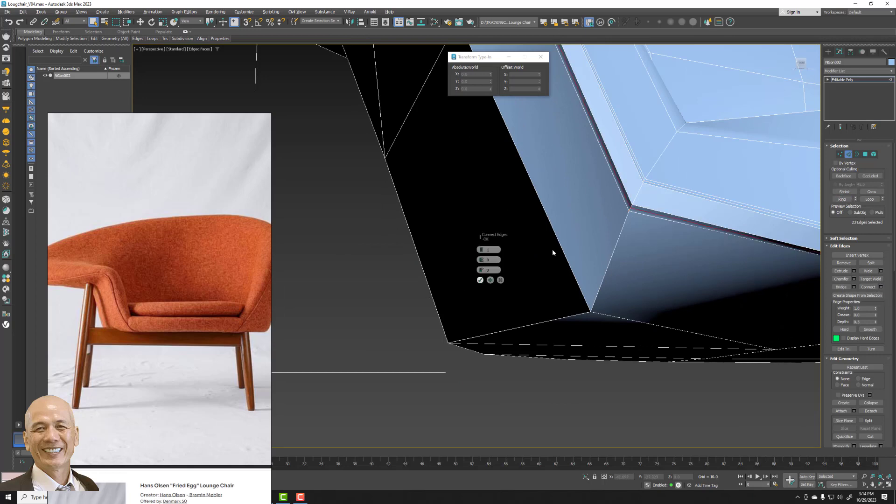
pyautogui.press('Return')
pyautogui.scroll(-3, 546, 250)
pyautogui.moveTo(476, 276)
pyautogui.keyDown('alt'); pyautogui.mouseDown(button='middle')
pyautogui.moveTo(500, 270)
pyautogui.moveTo(479, 279)
pyautogui.mouseUp(button='middle'); pyautogui.keyUp('alt')
# - Pick edges around the seat border where the floor meets the walls
pyautogui.click(423, 292)
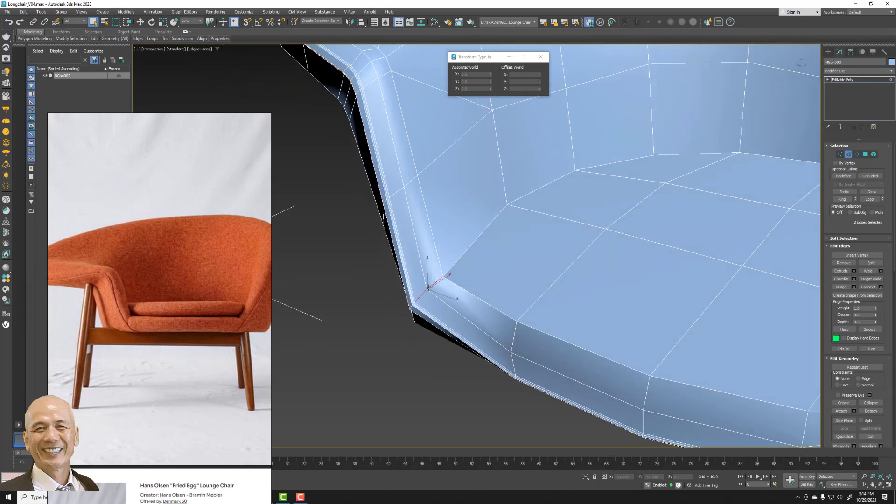
pyautogui.keyDown('ctrl'); pyautogui.click(474, 243); pyautogui.keyUp('ctrl')
pyautogui.keyDown('ctrl'); pyautogui.click(538, 189); pyautogui.keyUp('ctrl')
pyautogui.keyDown('ctrl'); pyautogui.click(607, 163); pyautogui.keyUp('ctrl')
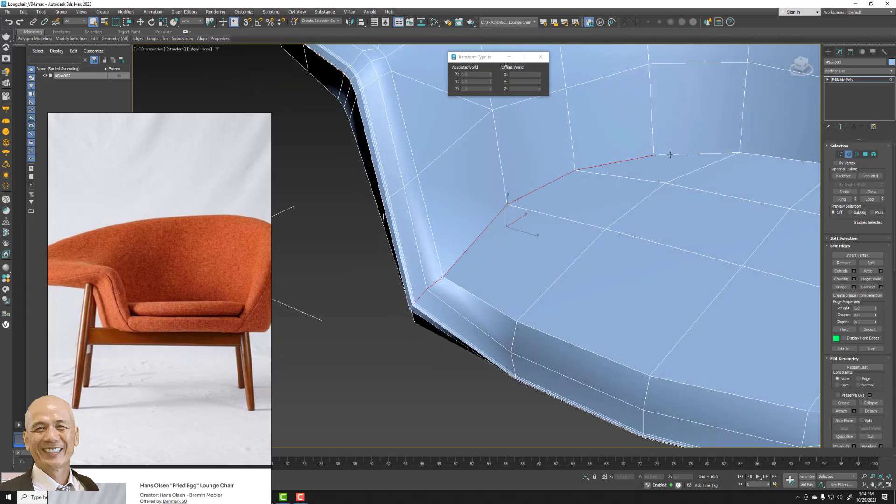
pyautogui.keyDown('ctrl'); pyautogui.click(682, 153); pyautogui.keyUp('ctrl')
pyautogui.keyDown('ctrl'); pyautogui.click(765, 157); pyautogui.keyUp('ctrl')
pyautogui.moveTo(765, 157)
pyautogui.keyDown('alt'); pyautogui.mouseDown(button='middle')
pyautogui.moveTo(690, 193)
pyautogui.moveTo(719, 176)
pyautogui.mouseUp(button='middle'); pyautogui.keyUp('alt')
pyautogui.keyDown('ctrl'); pyautogui.click(718, 182); pyautogui.keyUp('ctrl')
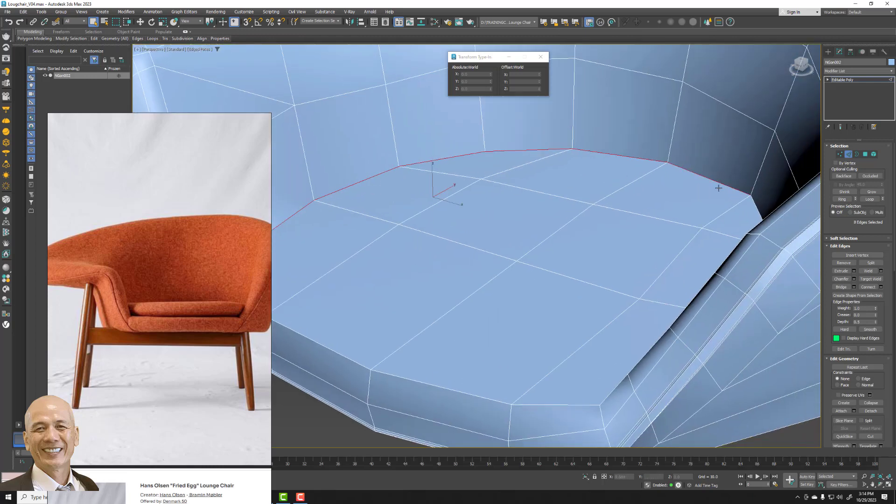
pyautogui.keyDown('alt'); pyautogui.moveTo(673, 239); pyautogui.dragTo(658, 131, button='middle'); pyautogui.keyUp('alt')
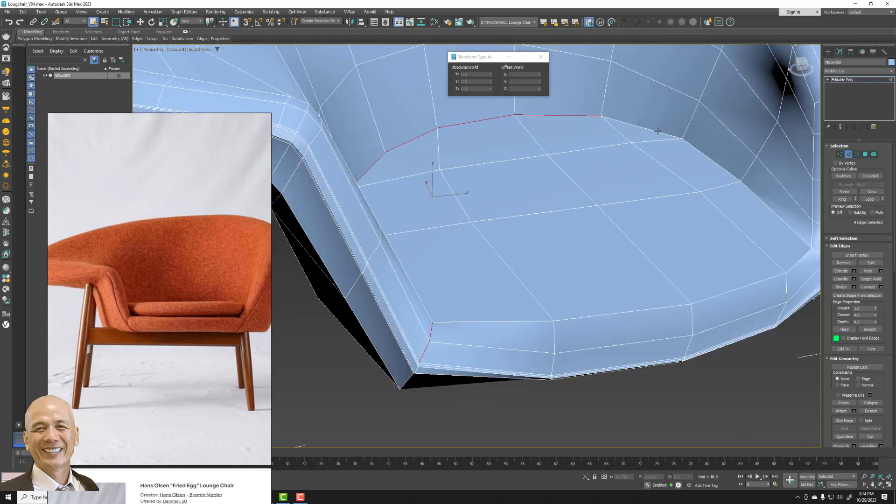
pyautogui.keyDown('ctrl'); pyautogui.click(697, 147); pyautogui.keyUp('ctrl')
pyautogui.keyDown('ctrl'); pyautogui.click(759, 200); pyautogui.keyUp('ctrl')
# - Complete the 34-edge seat-border loop and cancel the chamfer, leaving geometry unchanged
pyautogui.moveTo(736, 248)
pyautogui.keyDown('alt'); pyautogui.mouseDown(button='middle')
pyautogui.moveTo(632, 220)
pyautogui.moveTo(676, 234)
pyautogui.mouseUp(button='middle'); pyautogui.keyUp('alt')
pyautogui.keyDown('ctrl'); pyautogui.click(674, 253); pyautogui.keyUp('ctrl')
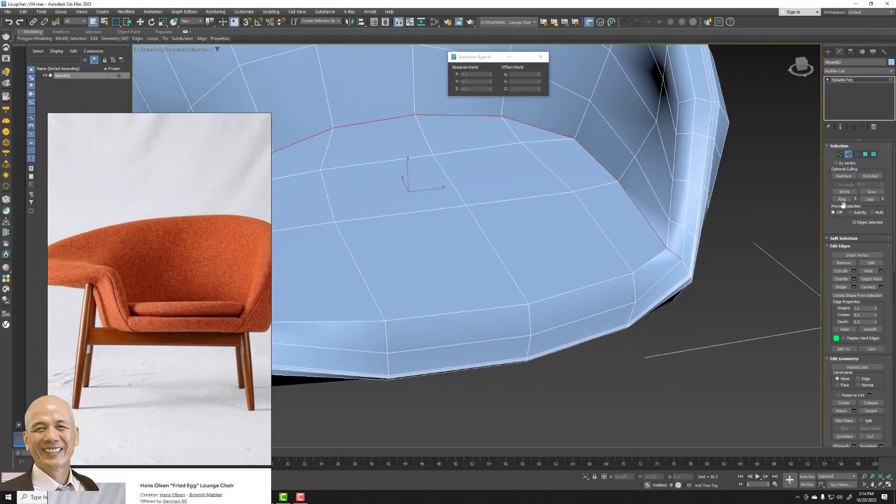
pyautogui.click(864, 200)
pyautogui.moveTo(690, 289)
pyautogui.keyDown('alt'); pyautogui.mouseDown(button='middle')
pyautogui.moveTo(635, 242)
pyautogui.moveTo(616, 256)
pyautogui.moveTo(628, 266)
pyautogui.moveTo(631, 248)
pyautogui.mouseUp(button='middle'); pyautogui.keyUp('alt')
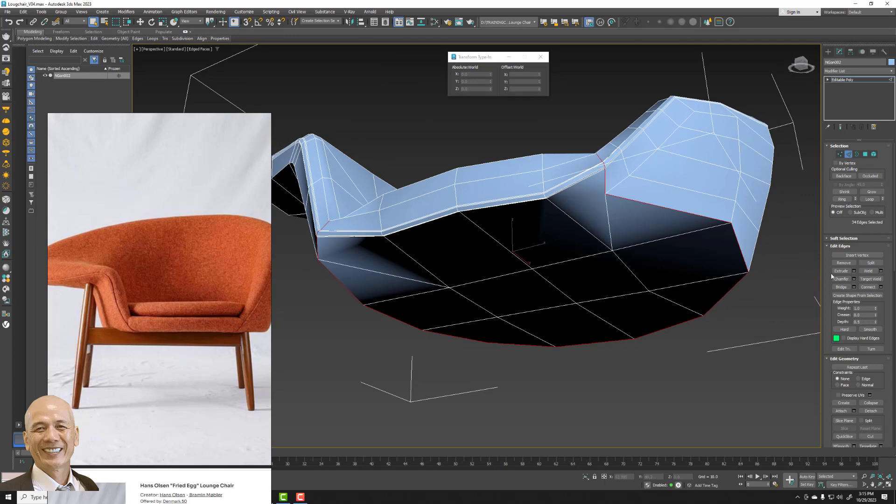
pyautogui.click(853, 279)
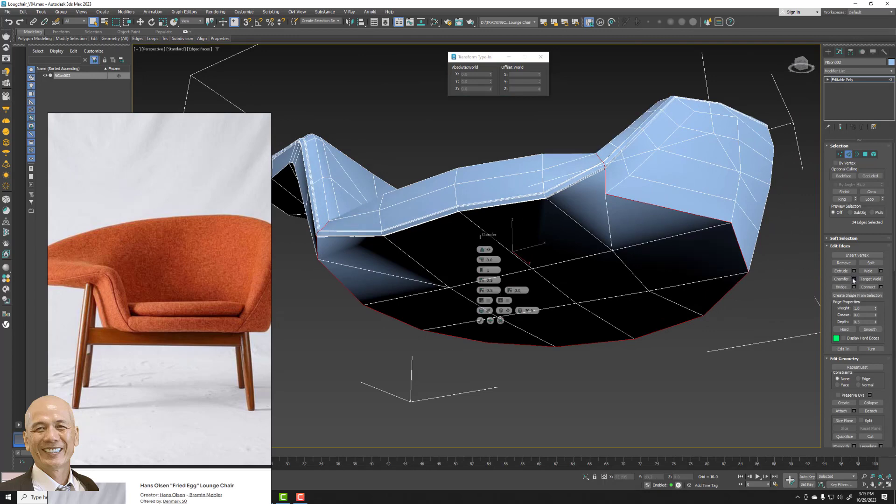
pyautogui.keyDown('alt'); pyautogui.moveTo(603, 254); pyautogui.dragTo(615, 297, button='middle'); pyautogui.keyUp('alt')
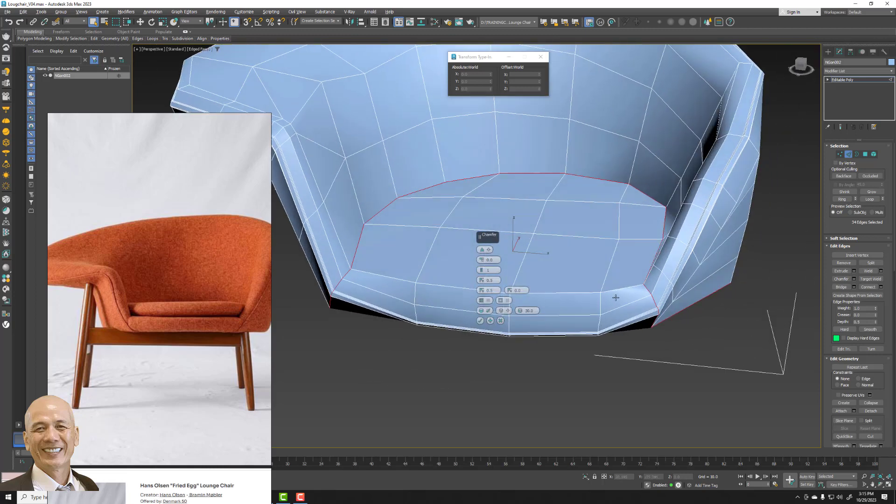
pyautogui.click(501, 320)
pyautogui.scroll(3, 337, 276)
# - Extrude the 34-edge seat-border loop inward, height about -0.75, near-zero width, forming a groove
pyautogui.scroll(3, 338, 276)
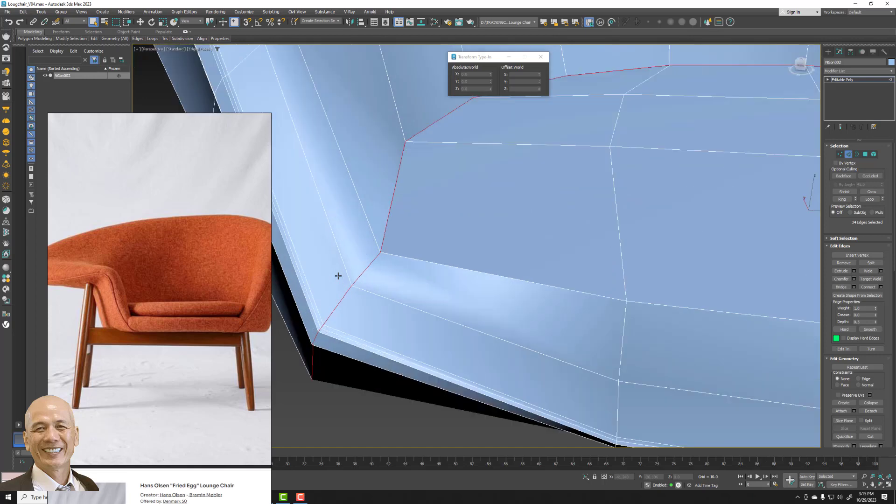
pyautogui.click(854, 271)
pyautogui.moveTo(481, 259); pyautogui.dragTo(482, 264)
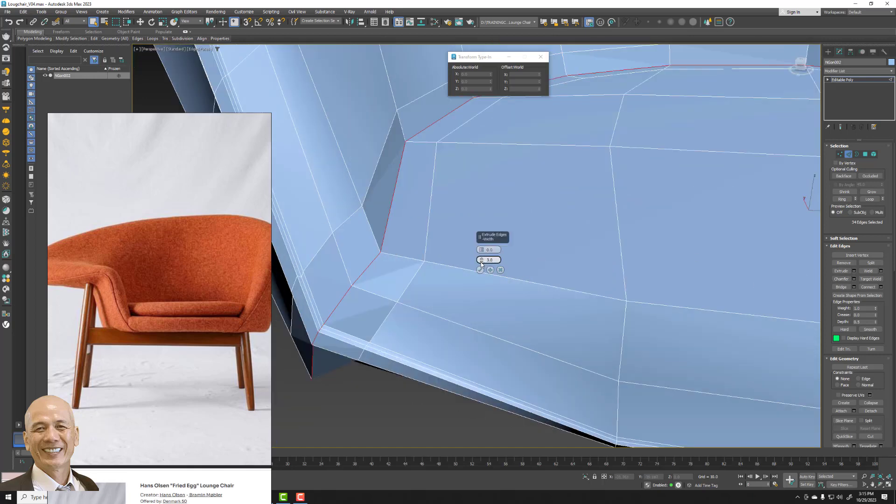
pyautogui.rightClick(481, 264)
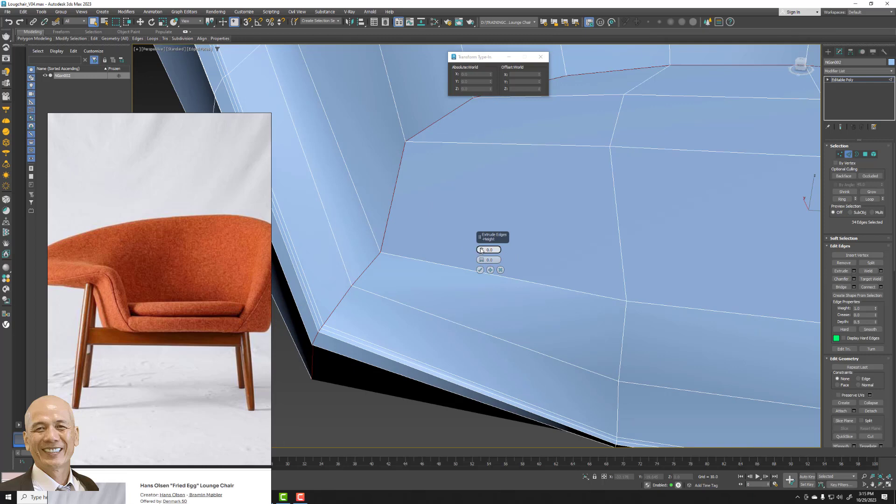
pyautogui.moveTo(481, 250); pyautogui.dragTo(481, 260)
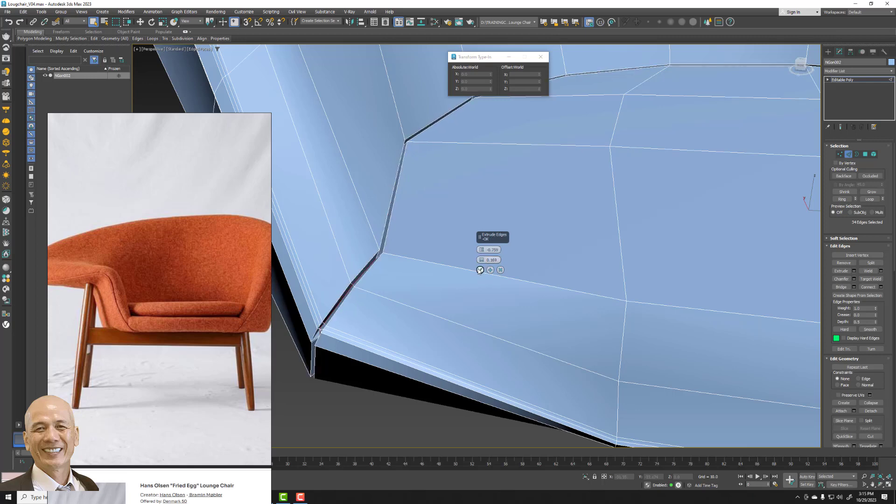
pyautogui.click(479, 271)
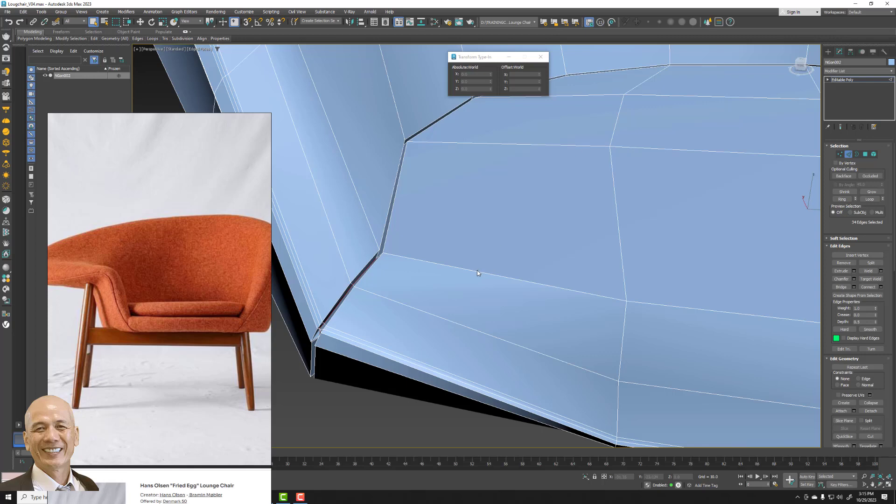
pyautogui.scroll(-2, 474, 279)
pyautogui.moveTo(468, 304)
pyautogui.mouseDown(button='middle')
pyautogui.moveTo(468, 263)
pyautogui.moveTo(447, 263)
pyautogui.mouseUp(button='middle')
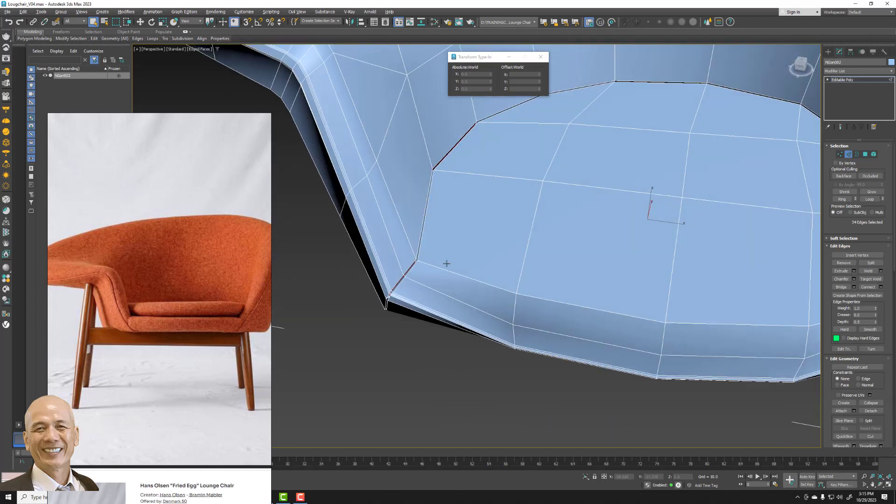
# - Ring one seat-border edge and connect it into a new loop slid 70 toward the seam groove
pyautogui.click(446, 270)
pyautogui.click(842, 199)
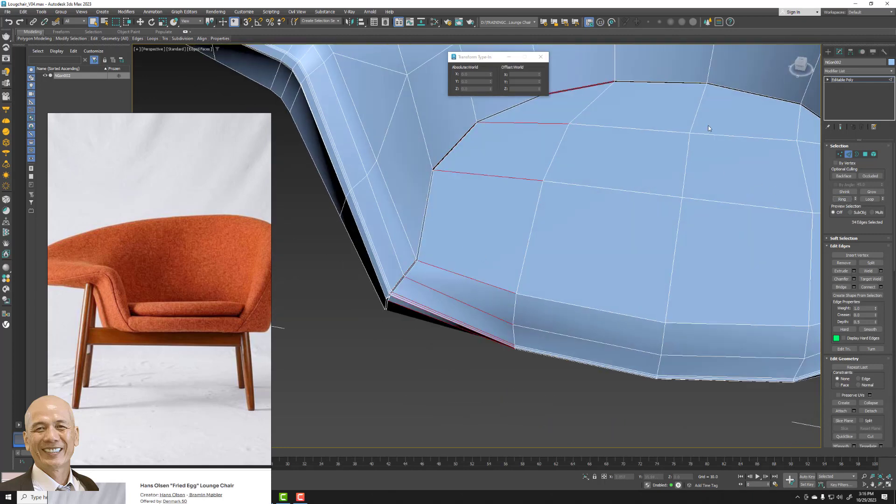
pyautogui.moveTo(695, 176)
pyautogui.keyDown('alt'); pyautogui.mouseDown(button='middle')
pyautogui.moveTo(707, 187)
pyautogui.moveTo(699, 187)
pyautogui.mouseUp(button='middle'); pyautogui.keyUp('alt')
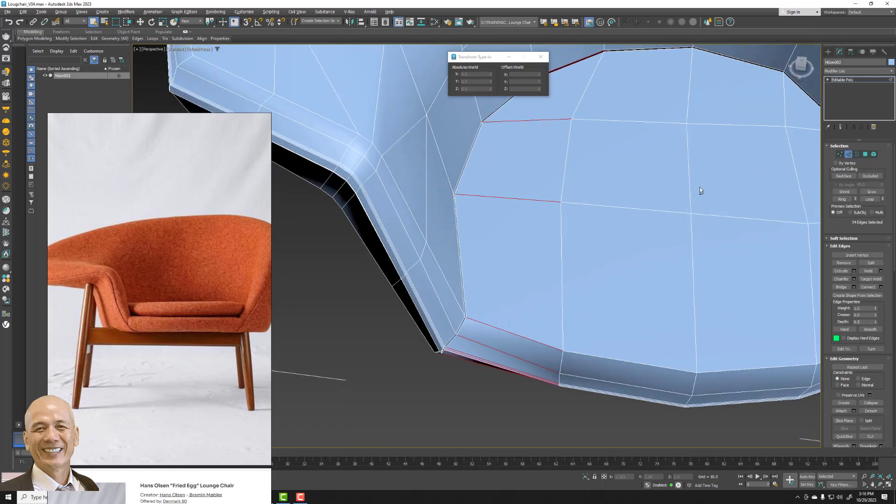
pyautogui.click(880, 287)
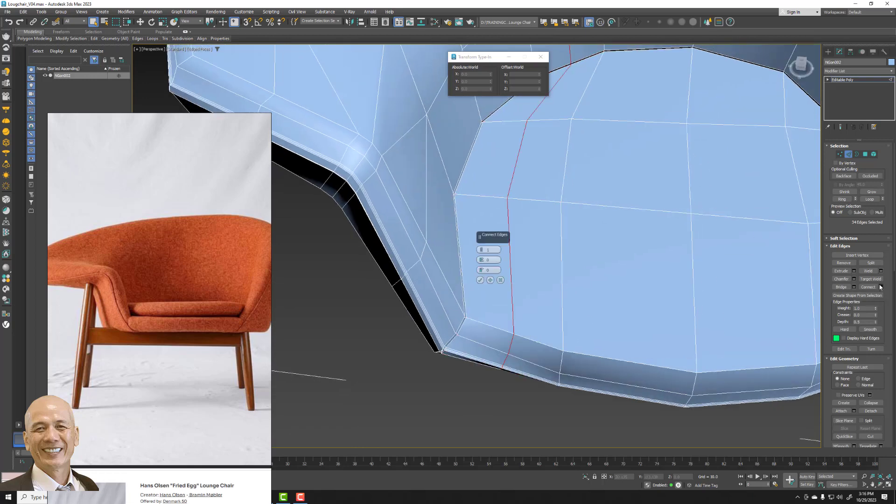
pyautogui.moveTo(481, 270); pyautogui.dragTo(441, 137)
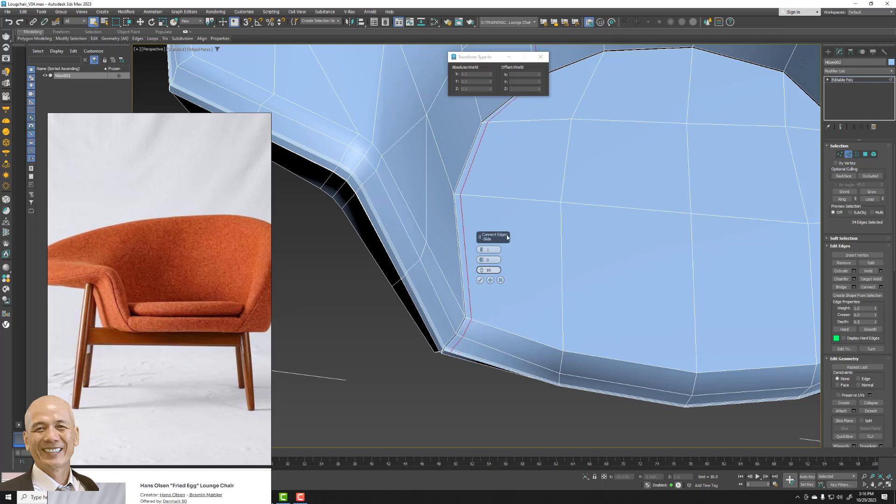
pyautogui.click(480, 280)
# - Orbit, pan and zoom along the inner corner to check the new loop beside the seam
pyautogui.moveTo(541, 221)
pyautogui.keyDown('alt'); pyautogui.mouseDown(button='middle')
pyautogui.moveTo(482, 320)
pyautogui.moveTo(476, 260)
pyautogui.moveTo(486, 220)
pyautogui.mouseUp(button='middle'); pyautogui.keyUp('alt')
pyautogui.scroll(3, 504, 238)
pyautogui.scroll(3, 527, 275)
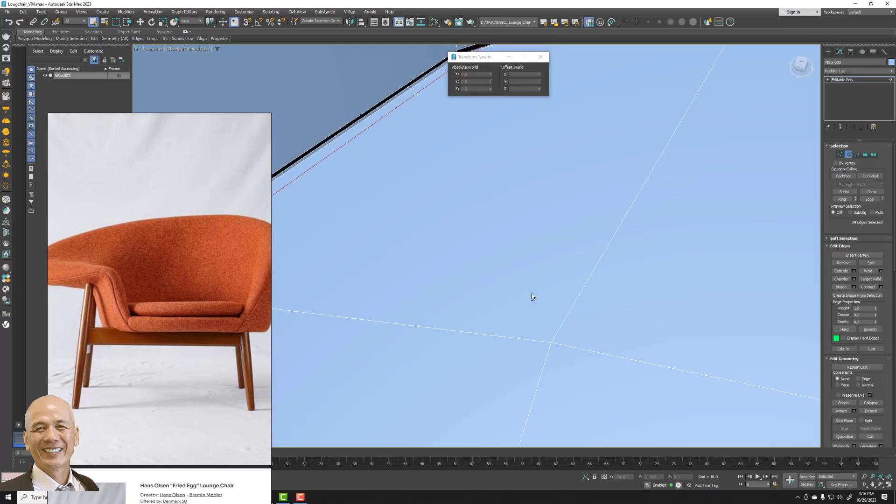
pyautogui.scroll(-1, 530, 289)
pyautogui.moveTo(516, 282)
pyautogui.mouseDown(button='middle')
pyautogui.moveTo(601, 227)
pyautogui.moveTo(406, 300)
pyautogui.moveTo(463, 297)
pyautogui.mouseUp(button='middle')
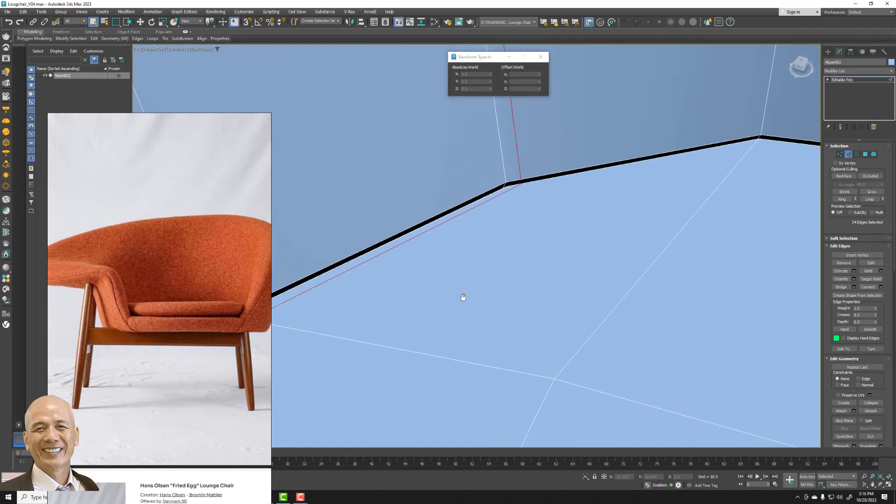
pyautogui.moveTo(567, 247); pyautogui.dragTo(550, 281, button='middle')
pyautogui.scroll(1, 556, 280)
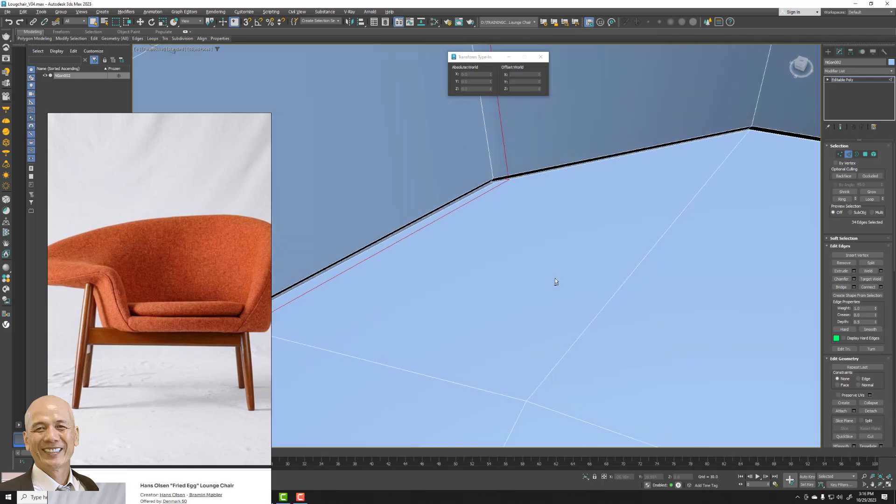
pyautogui.scroll(-2, 554, 271)
pyautogui.scroll(-2, 557, 272)
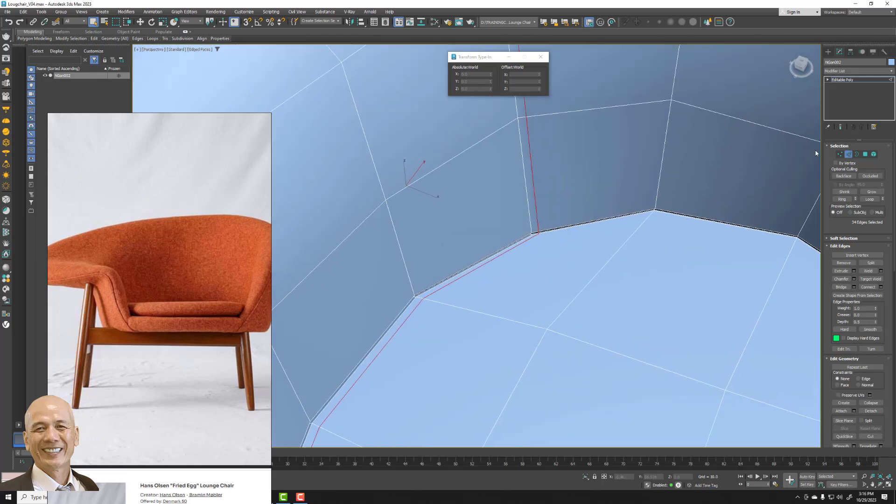
# - Join the selected rim vertices with a new edge at Vertex level
pyautogui.press('1')
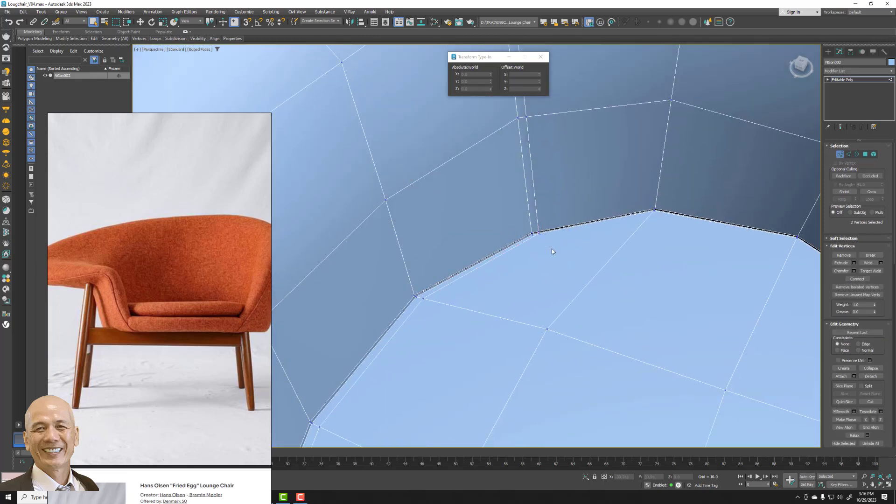
pyautogui.click(858, 278)
pyautogui.click(674, 256)
pyautogui.scroll(-3, 674, 256)
pyautogui.scroll(-4, 593, 271)
pyautogui.moveTo(602, 280); pyautogui.dragTo(604, 282, button='middle')
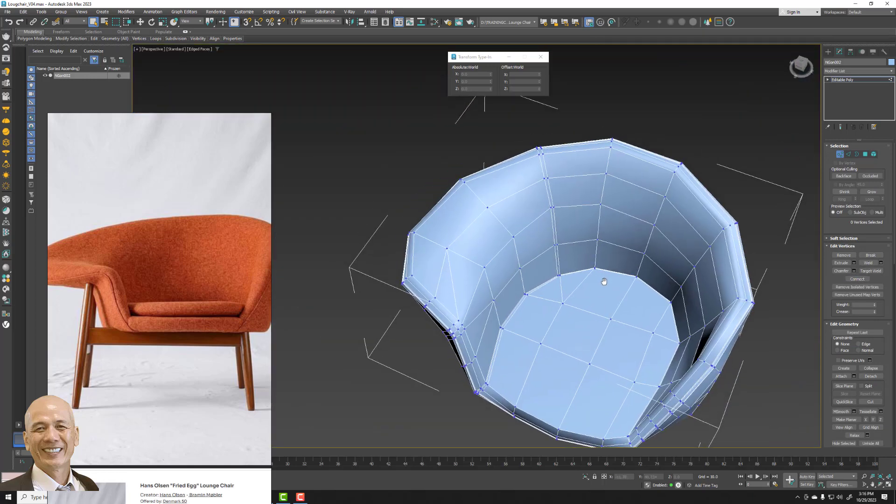
# - Loop-select an inner-wall edge at Edge level and remove that edge loop
pyautogui.click(848, 154)
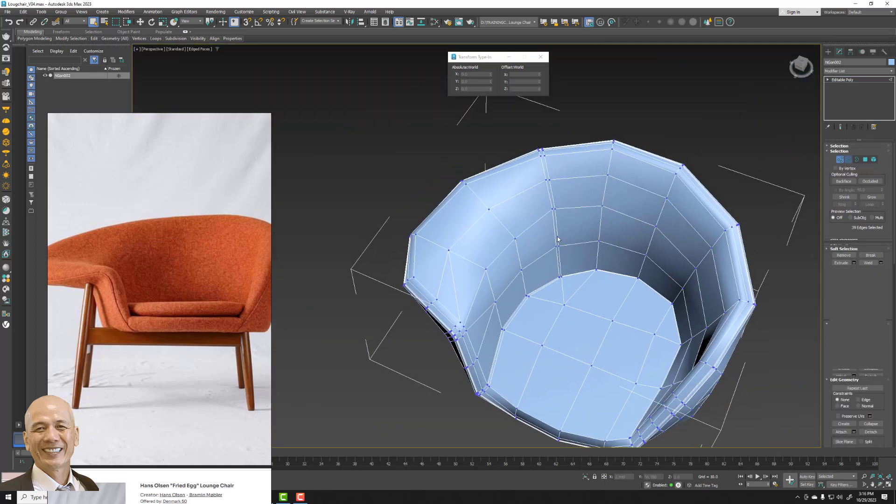
pyautogui.click(556, 224)
pyautogui.click(870, 198)
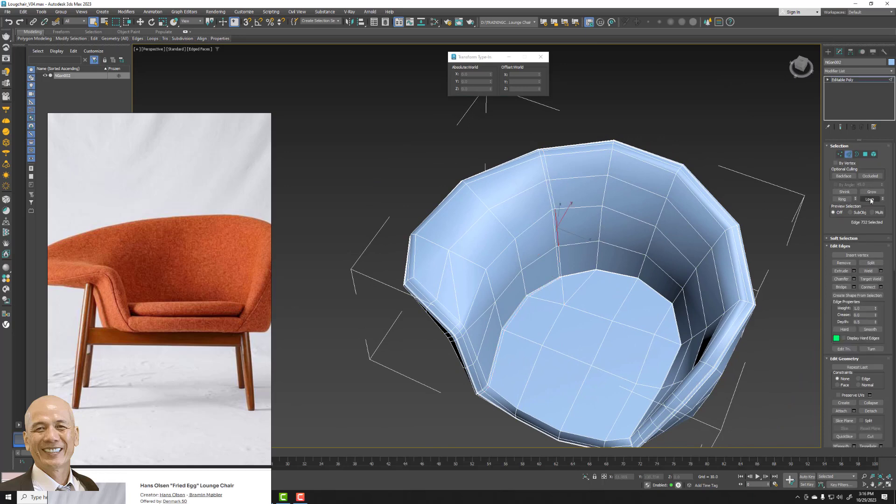
pyautogui.click(844, 263)
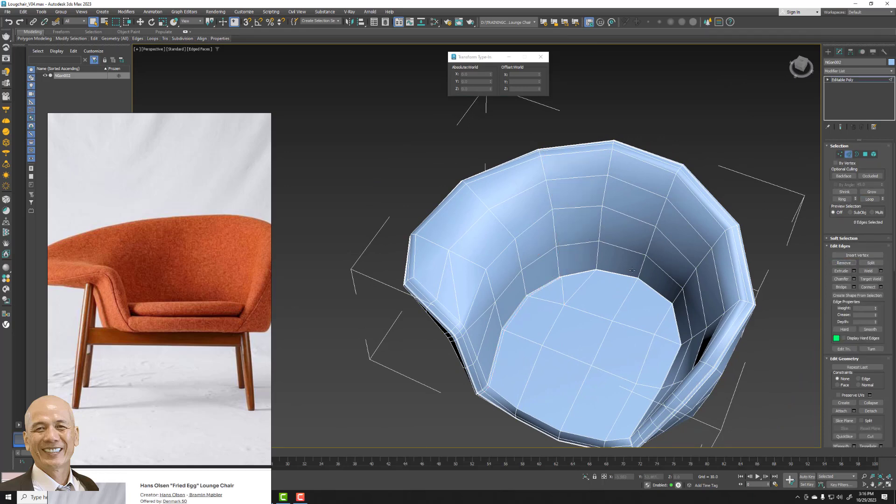
pyautogui.keyDown('alt'); pyautogui.moveTo(632, 269); pyautogui.dragTo(585, 316, button='middle'); pyautogui.keyUp('alt')
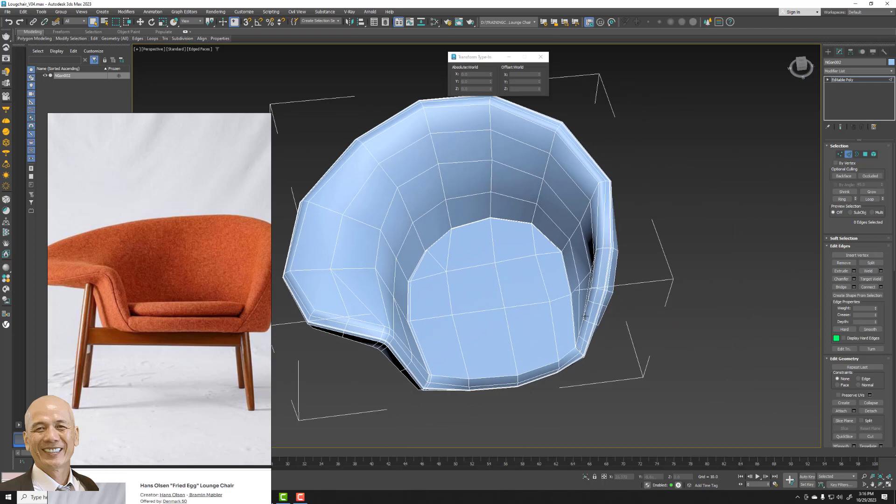
pyautogui.scroll(5, 585, 316)
# - Ring an inner-wall edge into 11 edges and connect them with a new edge loop
pyautogui.click(578, 387)
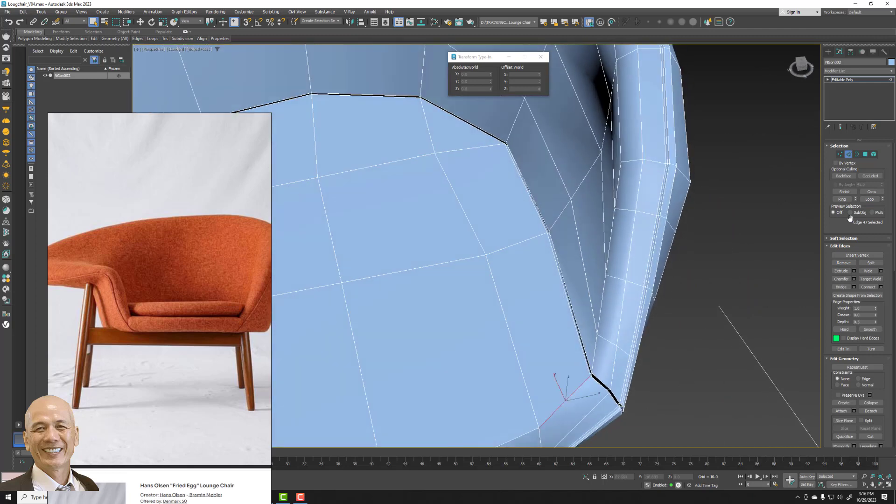
pyautogui.click(846, 199)
pyautogui.click(880, 287)
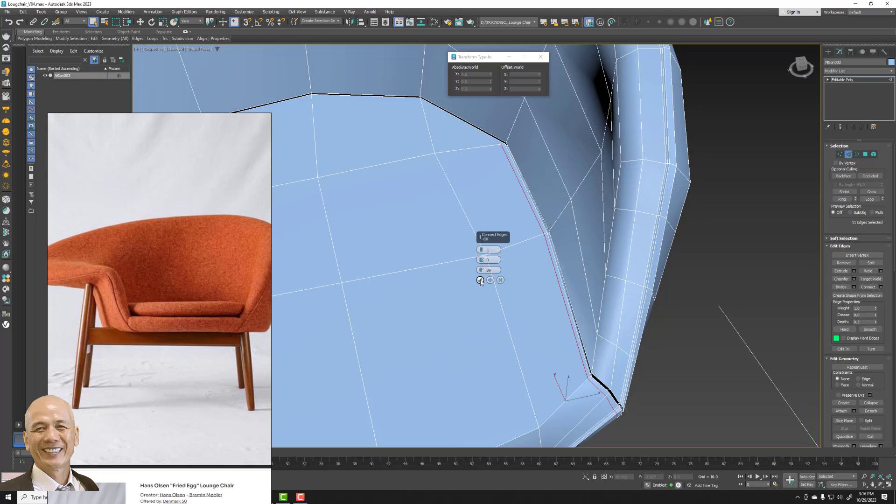
pyautogui.click(480, 280)
# - Connect the chosen vertices with another edge, inspect the seat, and return to Edge level
pyautogui.press('1')
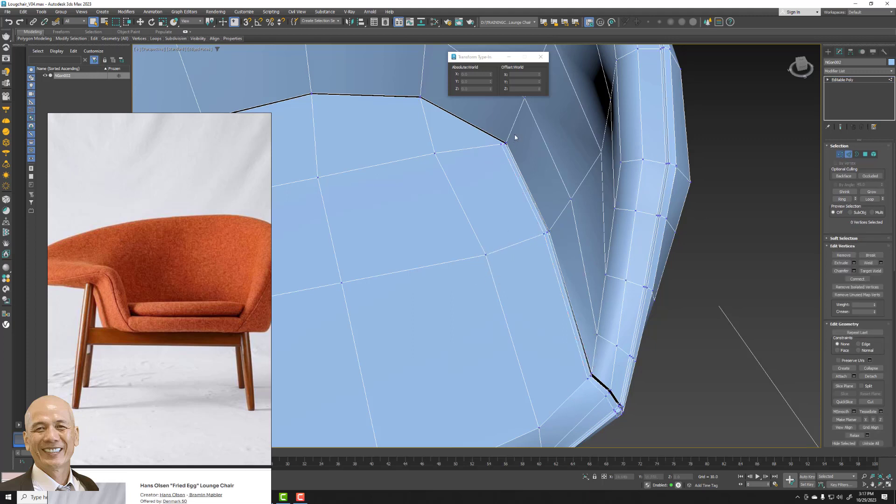
pyautogui.click(857, 279)
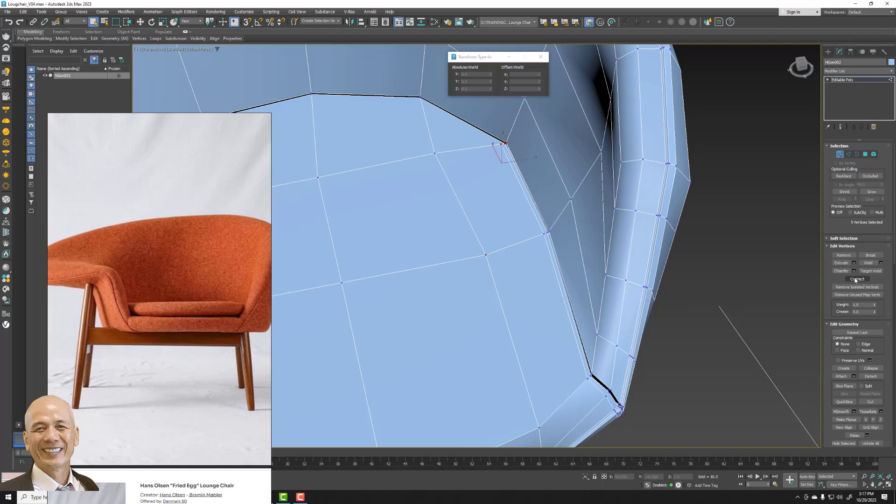
pyautogui.scroll(-2, 532, 232)
pyautogui.scroll(-5, 560, 229)
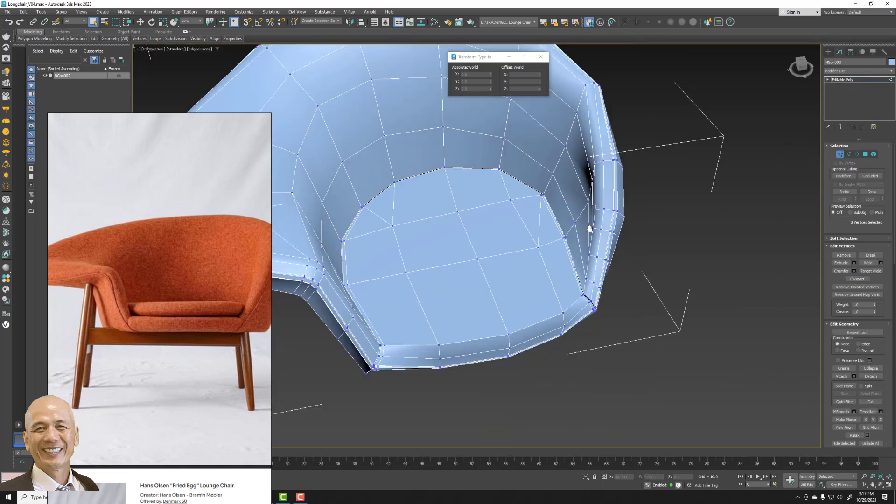
pyautogui.scroll(-4, 588, 224)
pyautogui.scroll(-2, 581, 215)
pyautogui.moveTo(581, 215)
pyautogui.keyDown('alt'); pyautogui.mouseDown(button='middle')
pyautogui.moveTo(577, 182)
pyautogui.moveTo(582, 232)
pyautogui.mouseUp(button='middle'); pyautogui.keyUp('alt')
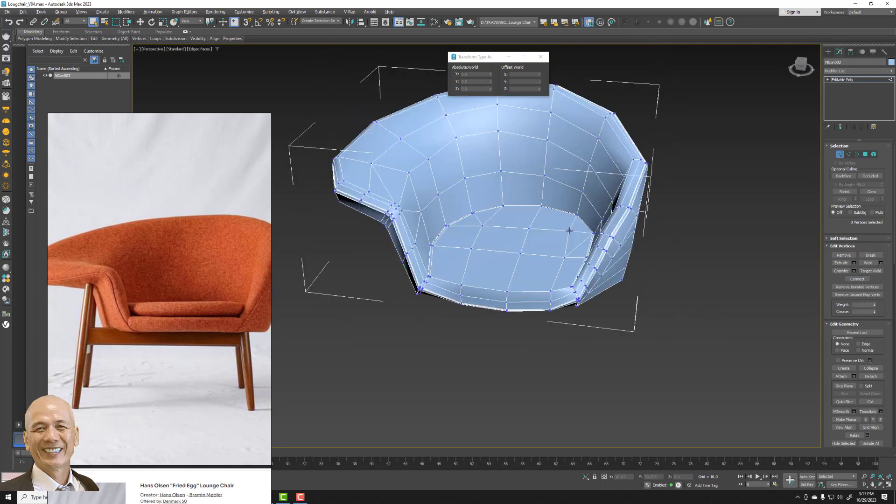
pyautogui.scroll(3, 582, 232)
pyautogui.scroll(2, 582, 232)
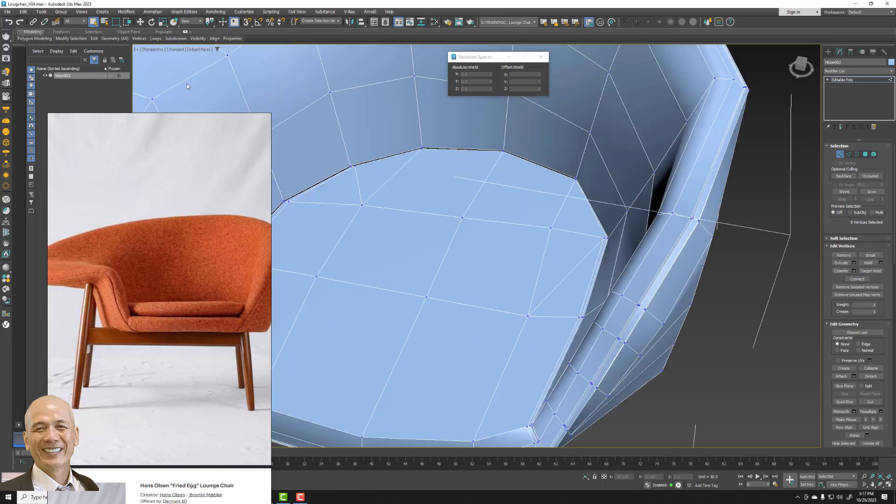
pyautogui.keyDown('alt'); pyautogui.moveTo(187, 83); pyautogui.dragTo(471, 248, button='middle'); pyautogui.keyUp('alt')
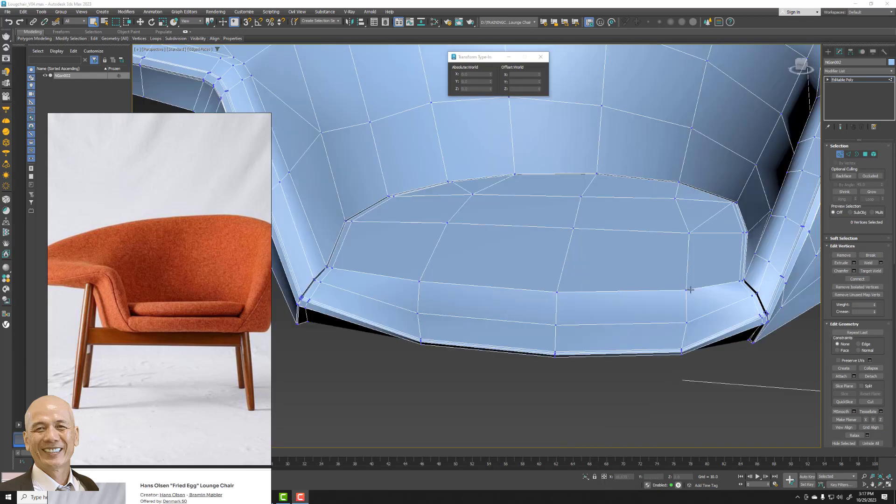
pyautogui.click(849, 156)
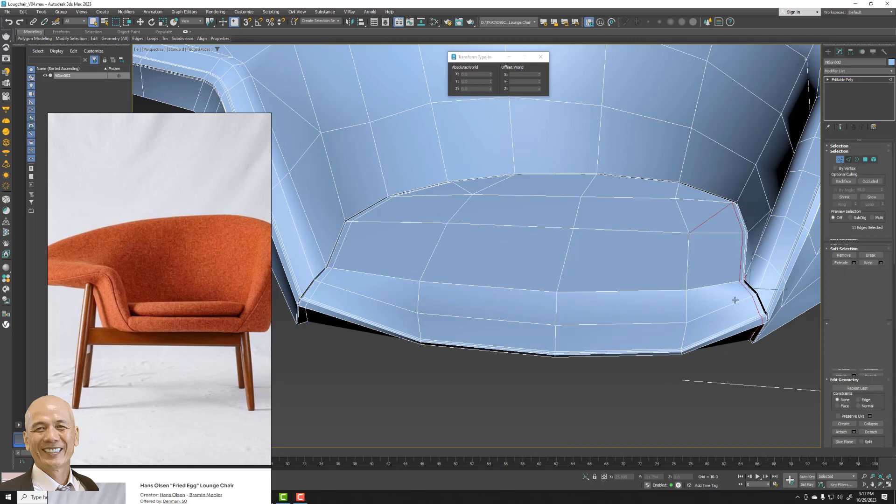
# - Select the four front seat edges and move them forward along Y
pyautogui.click(734, 303)
pyautogui.keyDown('ctrl'); pyautogui.click(642, 324); pyautogui.keyUp('ctrl')
pyautogui.keyDown('ctrl'); pyautogui.click(504, 321); pyautogui.keyUp('ctrl')
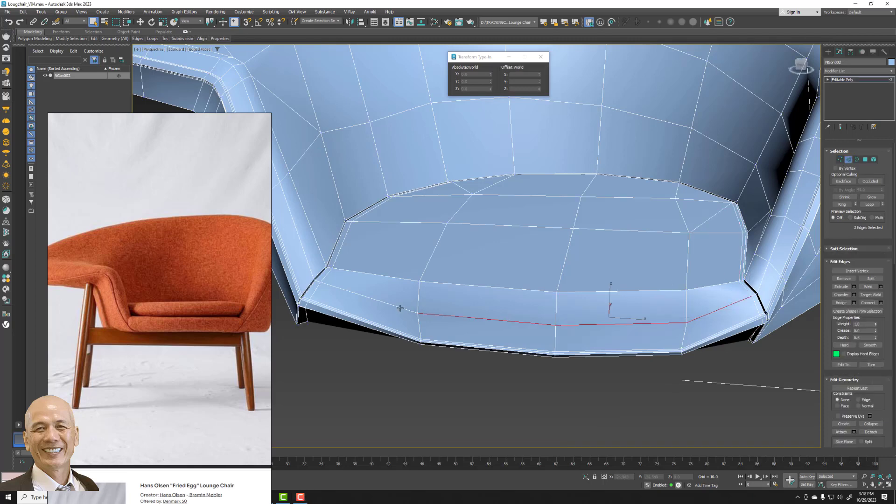
pyautogui.keyDown('ctrl'); pyautogui.click(383, 303); pyautogui.keyUp('ctrl')
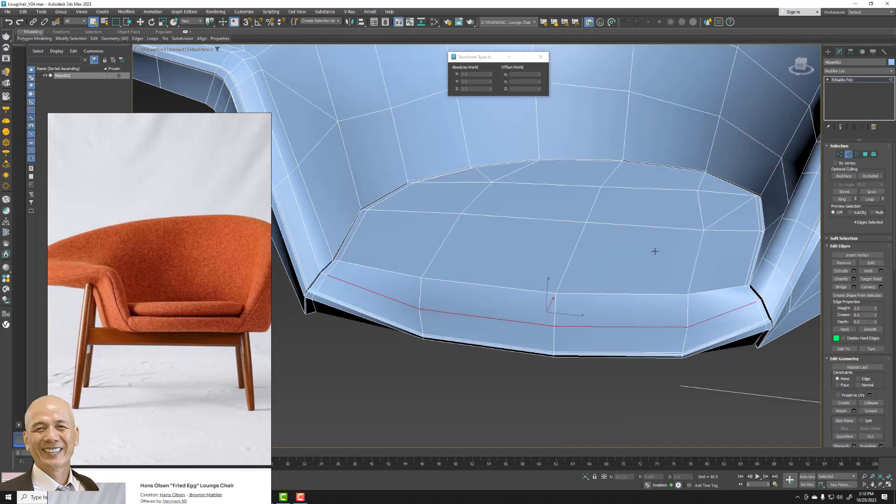
pyautogui.keyDown('alt'); pyautogui.moveTo(652, 246); pyautogui.dragTo(631, 260, button='middle'); pyautogui.keyUp('alt')
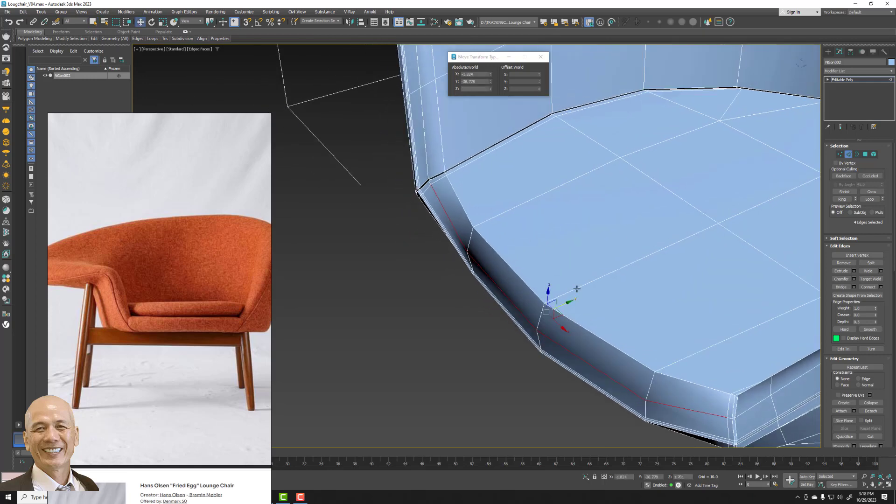
pyautogui.click(141, 23)
pyautogui.moveTo(563, 302); pyautogui.dragTo(556, 306)
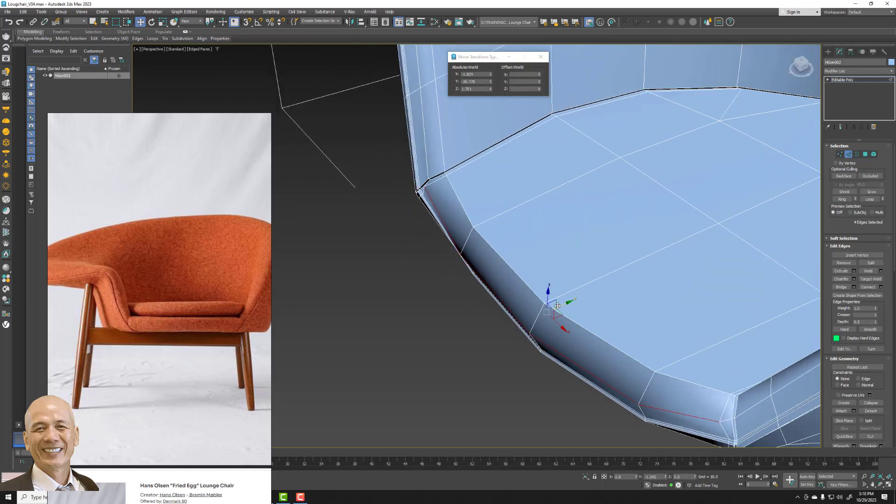
pyautogui.moveTo(587, 237); pyautogui.dragTo(473, 271, button='middle')
# - Nudge an edge on the seat's left side slightly along X
pyautogui.scroll(-1, 472, 272)
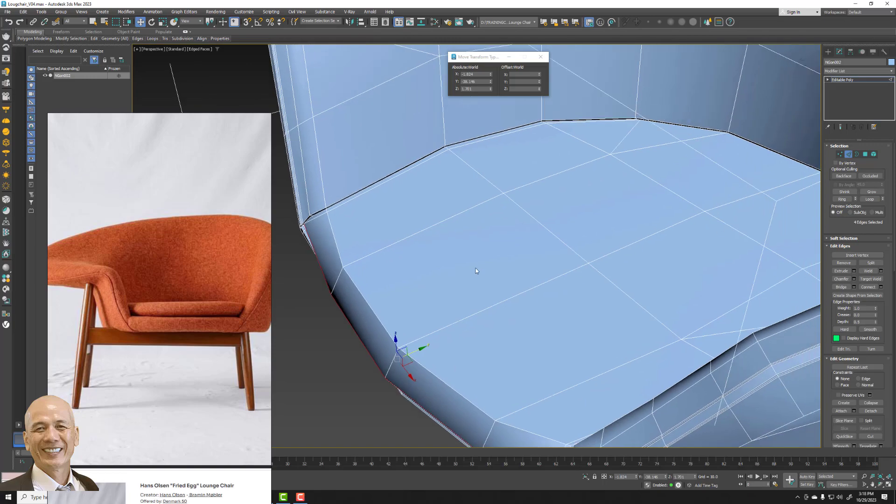
pyautogui.scroll(-4, 472, 272)
pyautogui.scroll(-3, 529, 249)
pyautogui.scroll(-2, 607, 237)
pyautogui.moveTo(607, 237)
pyautogui.keyDown('alt'); pyautogui.mouseDown(button='middle')
pyautogui.moveTo(524, 234)
pyautogui.moveTo(552, 252)
pyautogui.mouseUp(button='middle'); pyautogui.keyUp('alt')
pyautogui.scroll(2, 553, 252)
pyautogui.scroll(2, 550, 257)
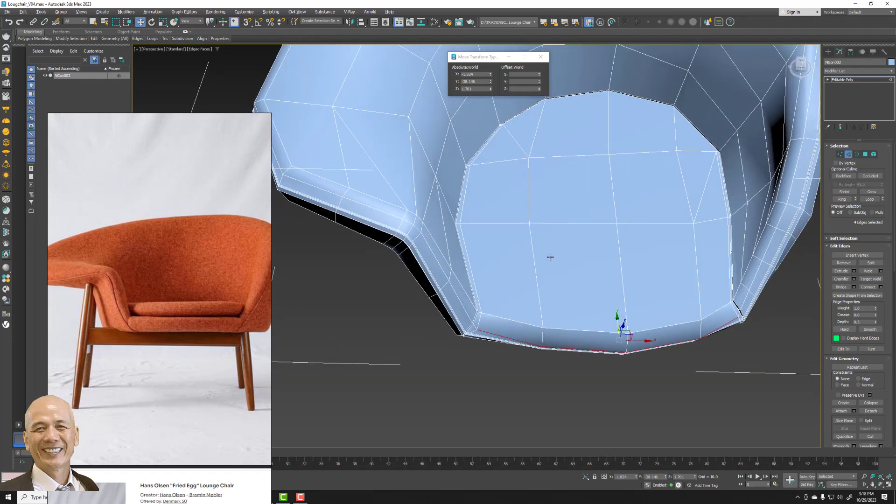
pyautogui.click(450, 247)
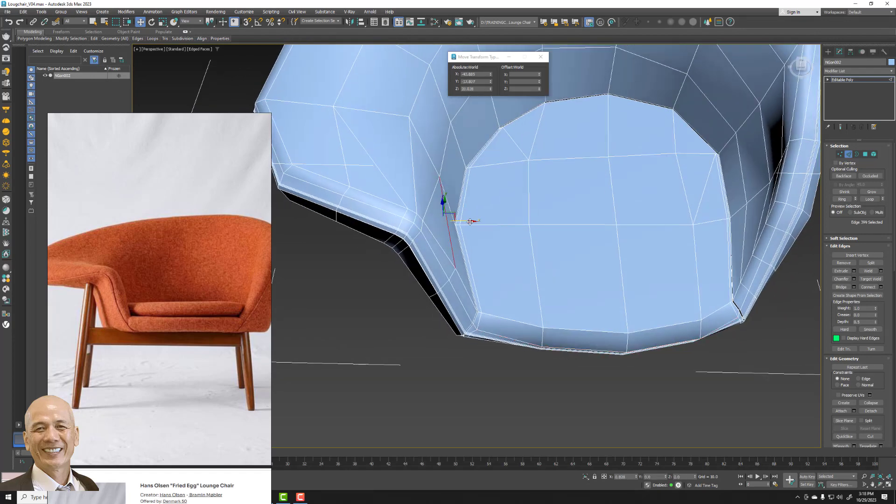
pyautogui.moveTo(471, 222); pyautogui.dragTo(472, 222)
# - Nudge an edge on the seat's right side slightly inward along X
pyautogui.keyDown('alt'); pyautogui.moveTo(677, 248); pyautogui.dragTo(708, 232, button='middle'); pyautogui.keyUp('alt')
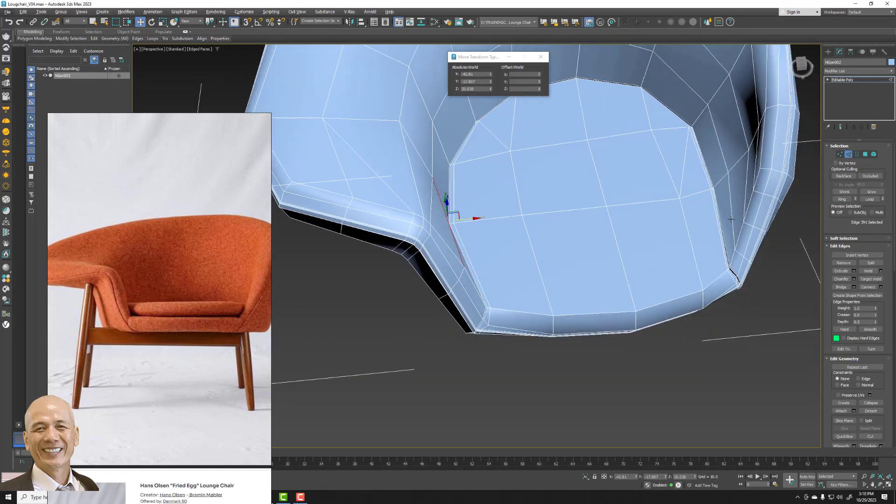
pyautogui.click(746, 196)
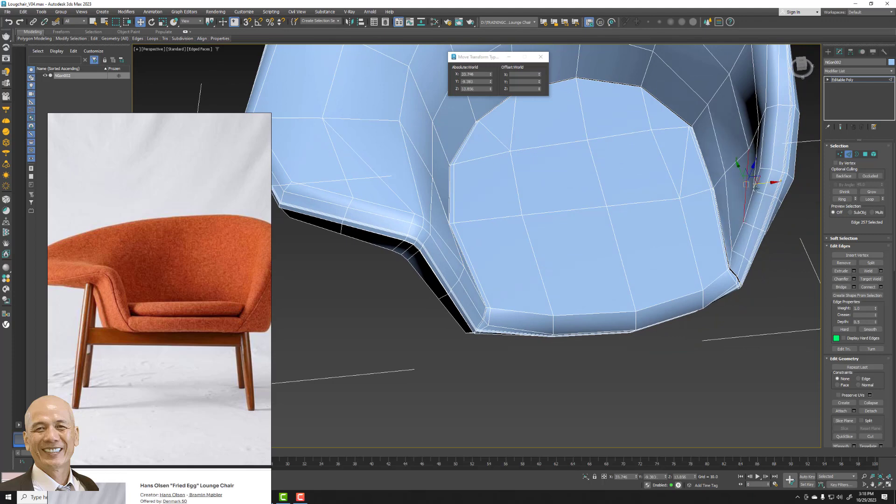
pyautogui.moveTo(755, 188); pyautogui.dragTo(750, 186)
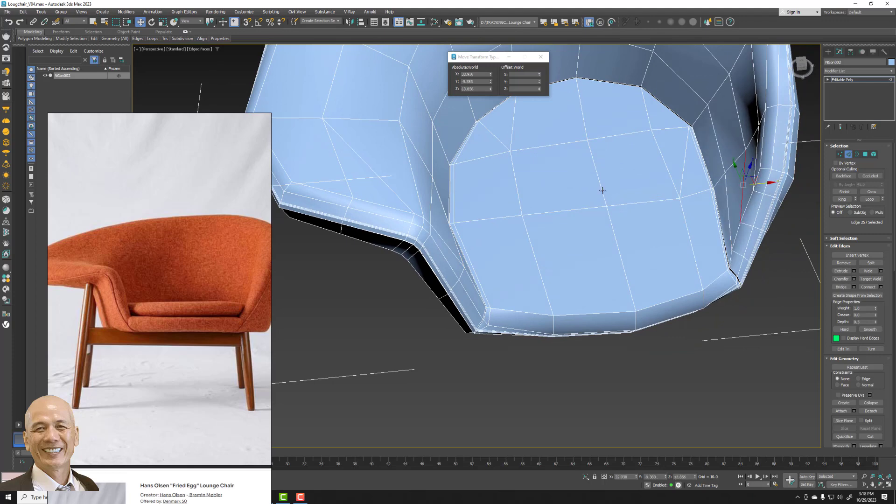
pyautogui.scroll(-5, 576, 169)
pyautogui.keyDown('alt'); pyautogui.moveTo(567, 148); pyautogui.dragTo(421, 226, button='middle'); pyautogui.keyUp('alt')
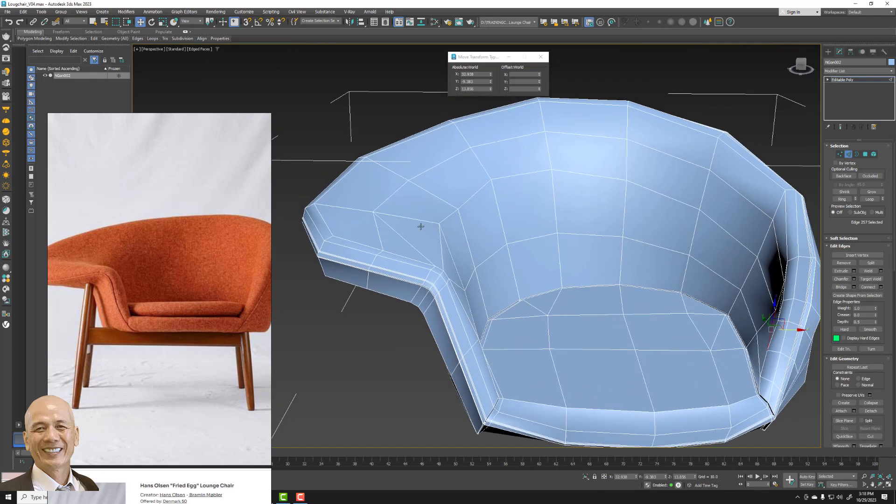
# - Shift the two left-arm corner edges along X, then leave Edge level
pyautogui.click(326, 194)
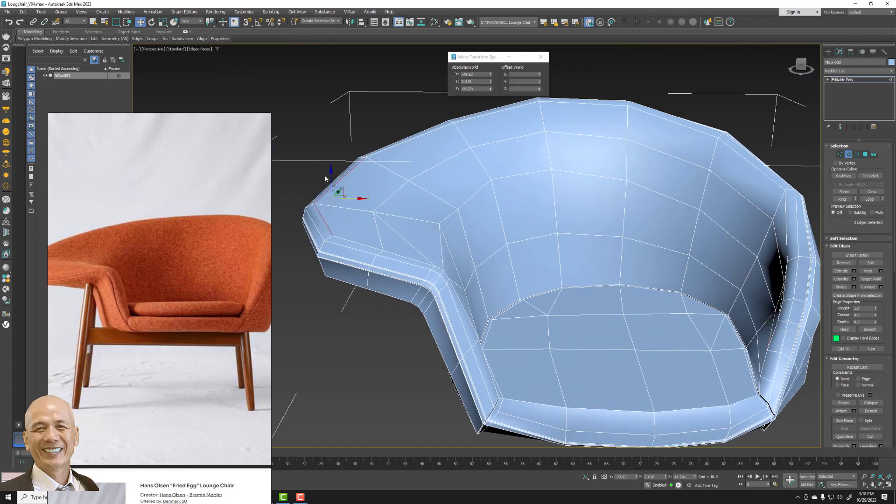
pyautogui.click(360, 208)
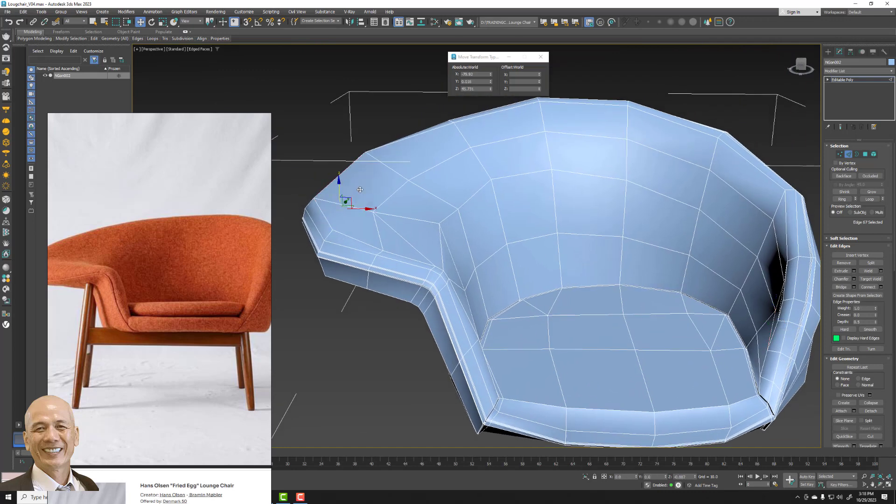
pyautogui.hotkey('ctrl', 'z')
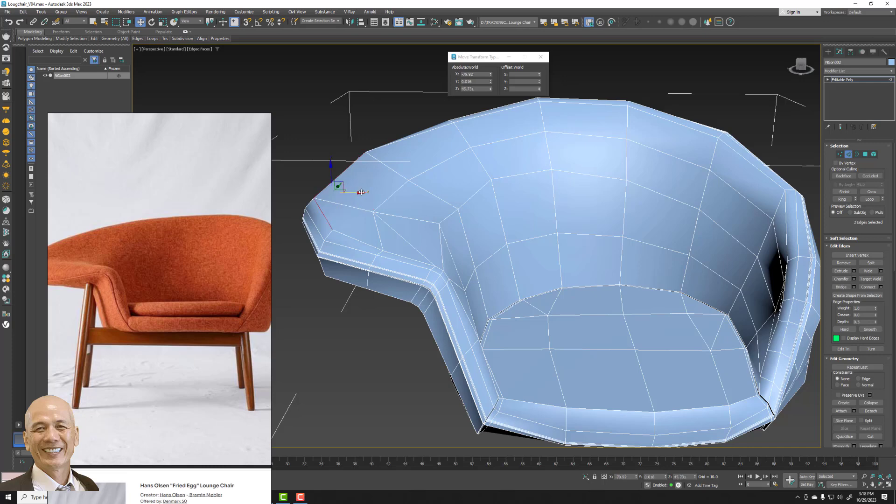
pyautogui.moveTo(361, 192); pyautogui.dragTo(369, 193)
pyautogui.moveTo(661, 282)
pyautogui.keyDown('alt'); pyautogui.mouseDown(button='middle')
pyautogui.moveTo(626, 253)
pyautogui.moveTo(662, 238)
pyautogui.mouseUp(button='middle'); pyautogui.keyUp('alt')
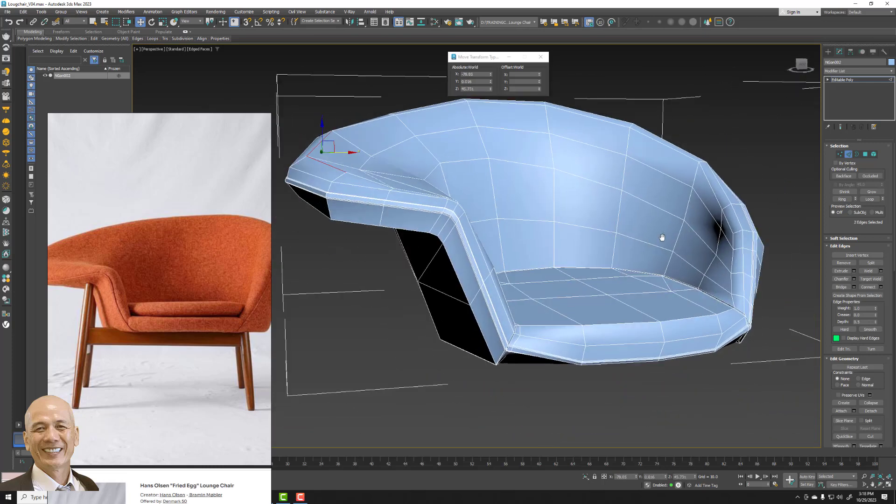
pyautogui.click(848, 155)
pyautogui.scroll(-3, 605, 262)
pyautogui.scroll(-3, 605, 262)
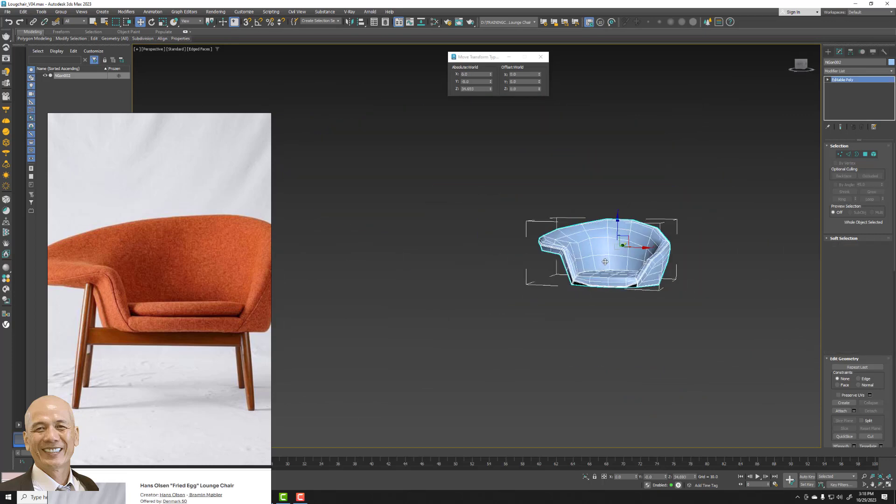
pyautogui.scroll(2, 605, 262)
pyautogui.scroll(4, 605, 262)
pyautogui.scroll(1, 612, 261)
pyautogui.moveTo(620, 258)
pyautogui.mouseDown(button='middle')
pyautogui.moveTo(632, 262)
pyautogui.moveTo(572, 242)
pyautogui.mouseUp(button='middle')
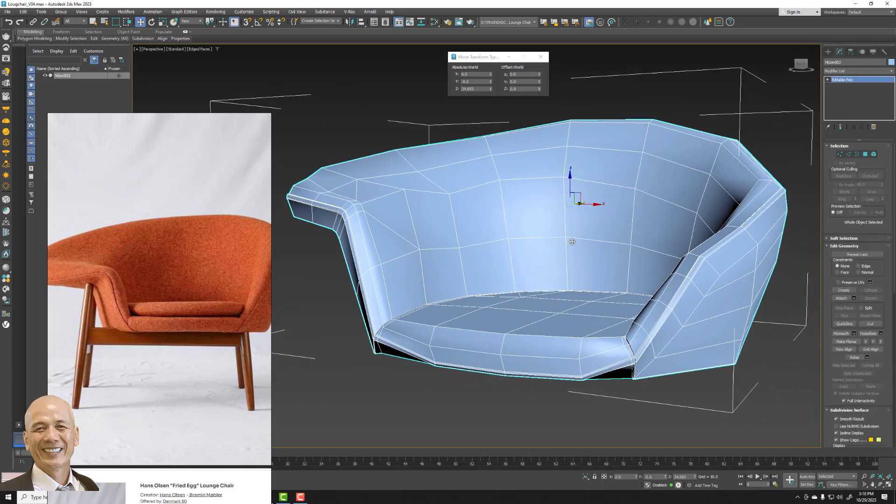
# - Lower a vertex near the top of the left arm along Z at Vertex level
pyautogui.click(840, 155)
pyautogui.click(449, 194)
pyautogui.click(404, 179)
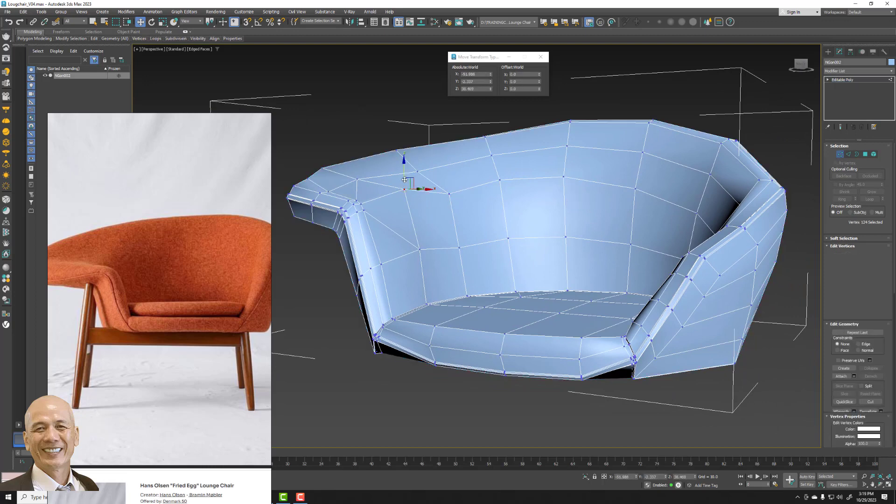
pyautogui.moveTo(404, 179); pyautogui.dragTo(450, 190)
pyautogui.click(451, 193)
pyautogui.click(522, 189)
# - Return to object level and scroll the Modifier List to MeshSmooth
pyautogui.scroll(-3, 522, 187)
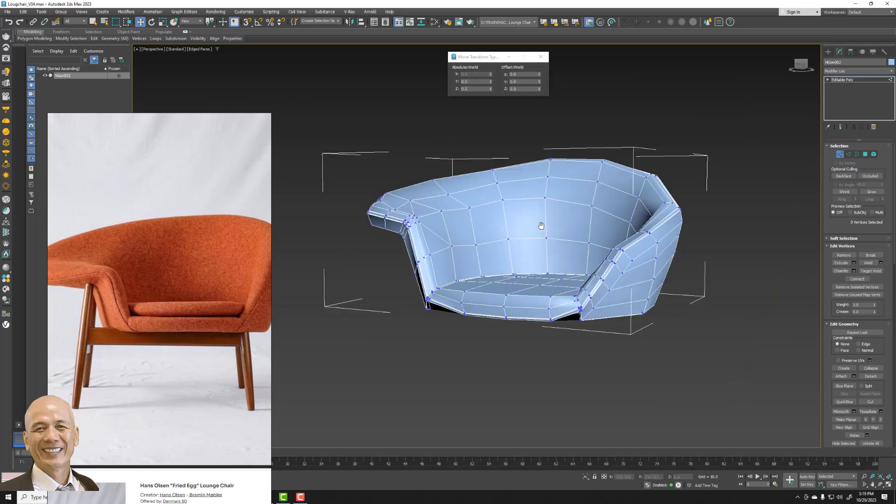
pyautogui.scroll(-3, 538, 233)
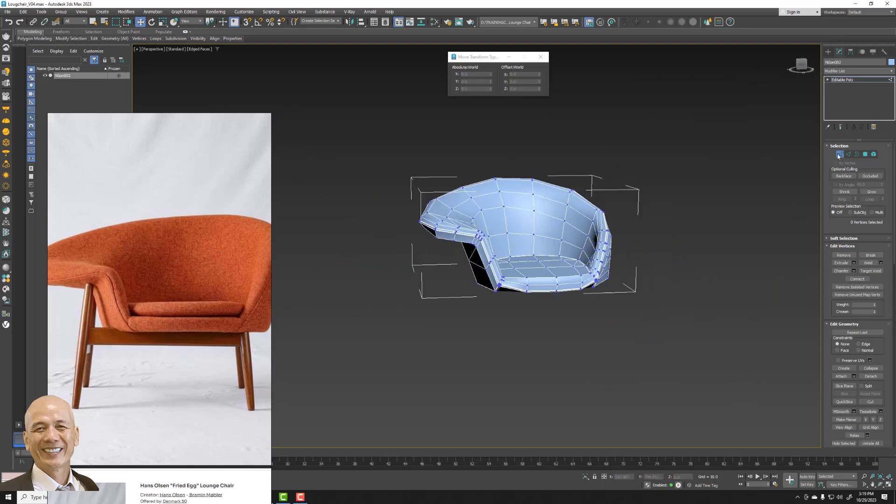
pyautogui.click(839, 154)
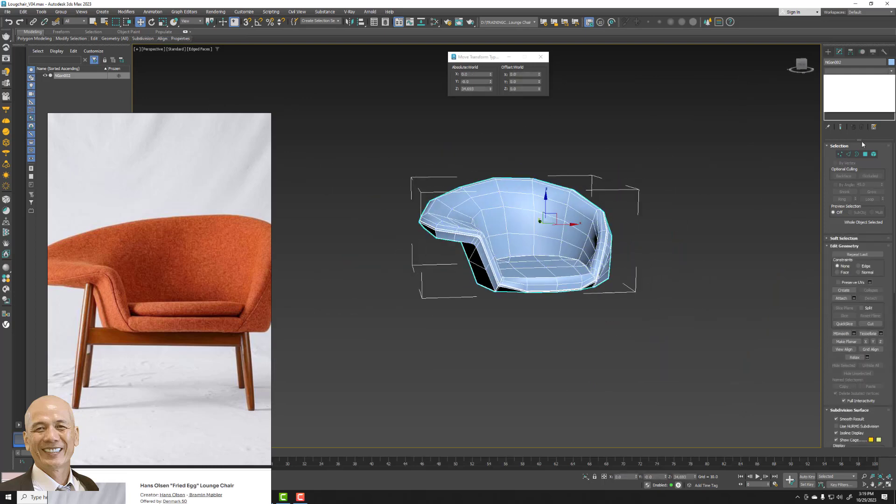
pyautogui.click(857, 70)
pyautogui.scroll(-10, 862, 141)
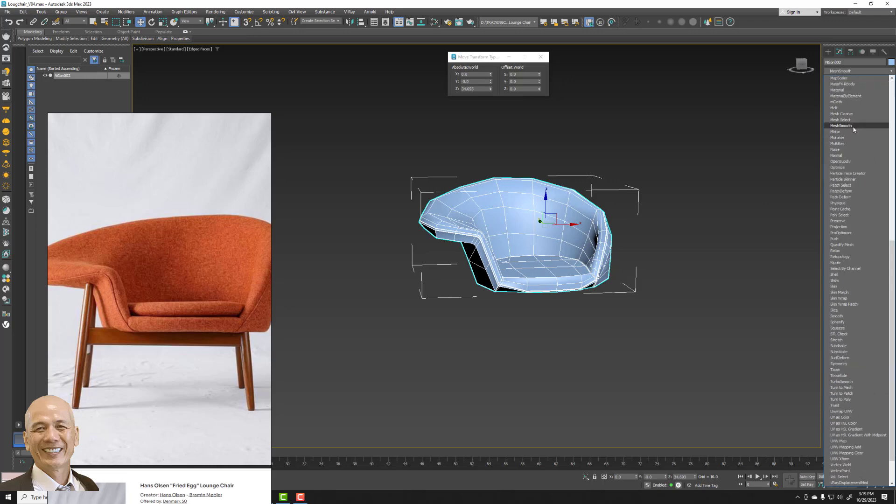
# - Apply NURMS MeshSmooth to the chair shell, reframe it, and deselect it
pyautogui.click(853, 127)
pyautogui.moveTo(733, 164)
pyautogui.mouseDown(button='middle')
pyautogui.moveTo(692, 173)
pyautogui.moveTo(636, 260)
pyautogui.mouseUp(button='middle')
pyautogui.scroll(4, 586, 287)
pyautogui.scroll(-1, 550, 251)
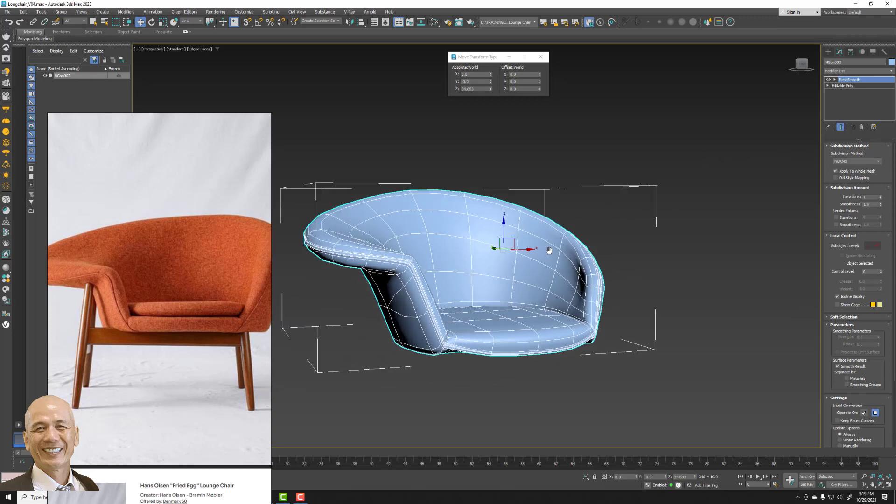
pyautogui.moveTo(550, 250); pyautogui.dragTo(590, 248, button='middle')
pyautogui.scroll(2, 653, 215)
pyautogui.click(732, 193)
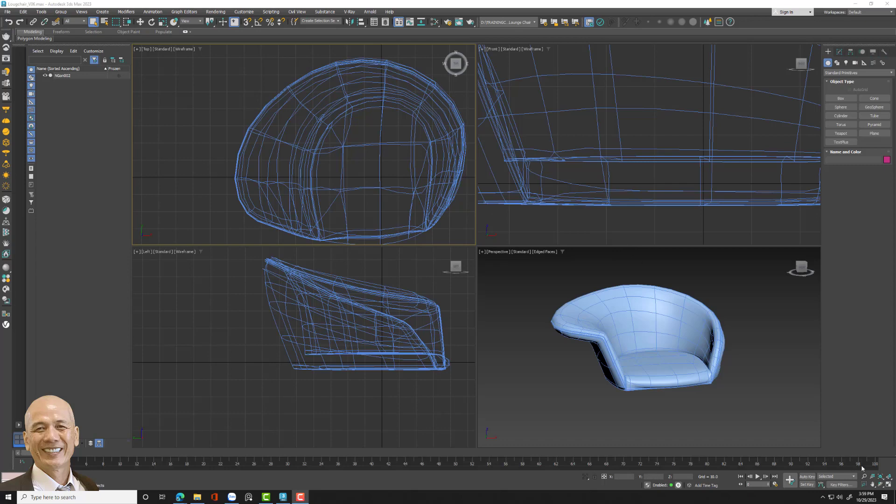
# - Zoom extents, then raise the chair slightly along Y with Select and Move and deselect it
pyautogui.click(889, 477)
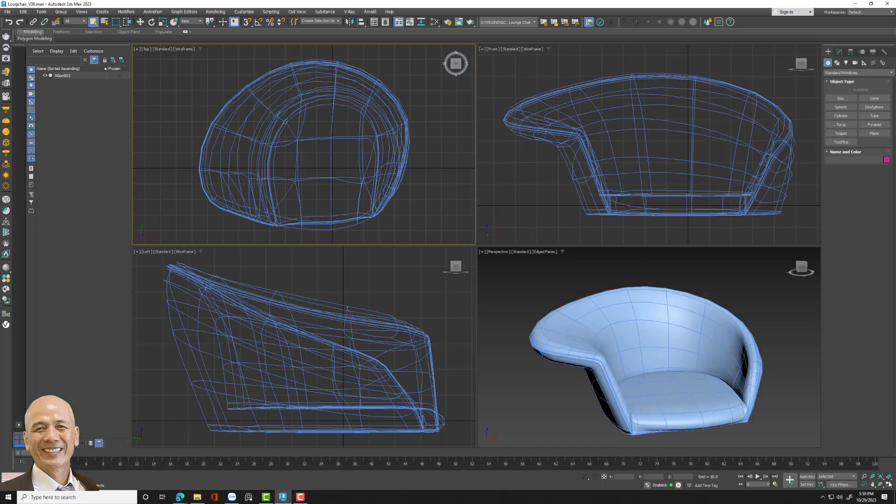
pyautogui.click(394, 170)
pyautogui.moveTo(394, 170); pyautogui.dragTo(380, 149, button='middle')
pyautogui.scroll(-2, 583, 154)
pyautogui.scroll(-2, 584, 154)
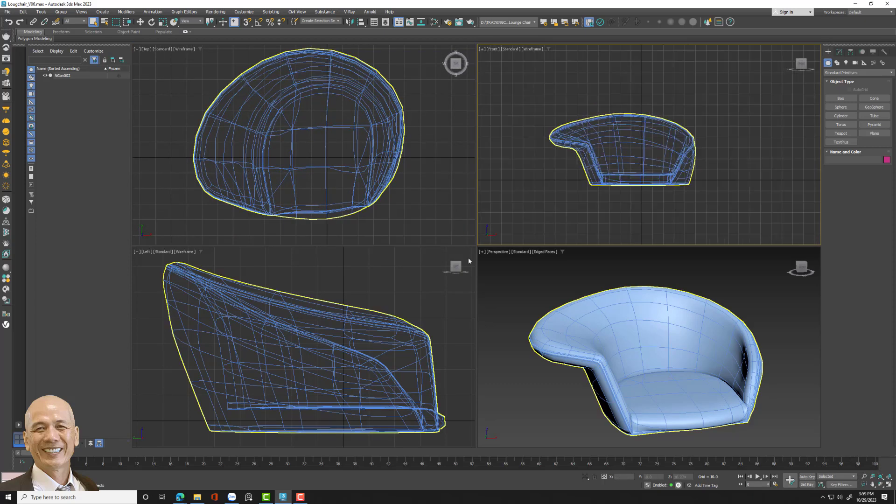
pyautogui.scroll(-3, 357, 350)
pyautogui.moveTo(357, 350)
pyautogui.mouseDown(button='middle')
pyautogui.moveTo(316, 342)
pyautogui.moveTo(321, 317)
pyautogui.mouseUp(button='middle')
pyautogui.click(312, 330)
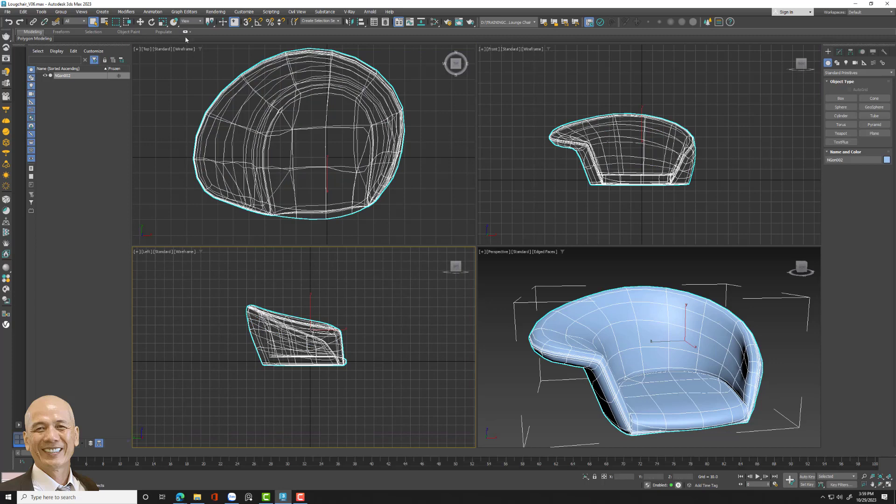
pyautogui.click(140, 22)
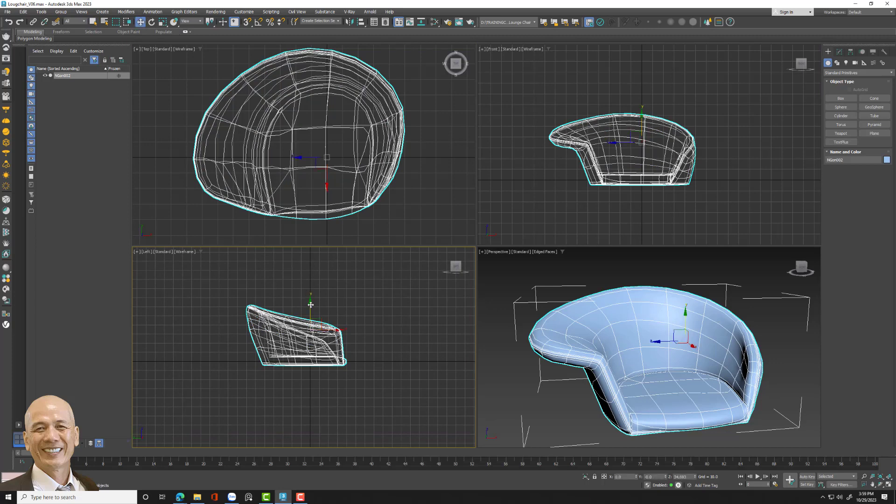
pyautogui.moveTo(310, 304); pyautogui.dragTo(311, 299)
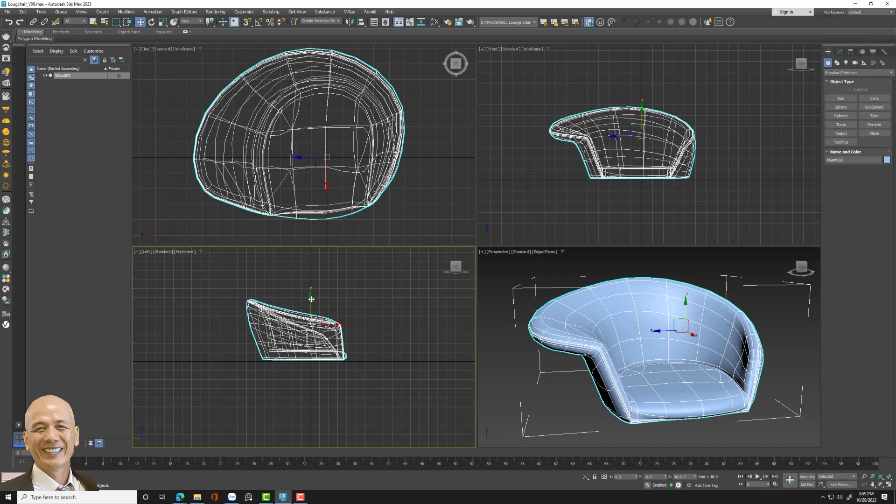
pyautogui.click(790, 213)
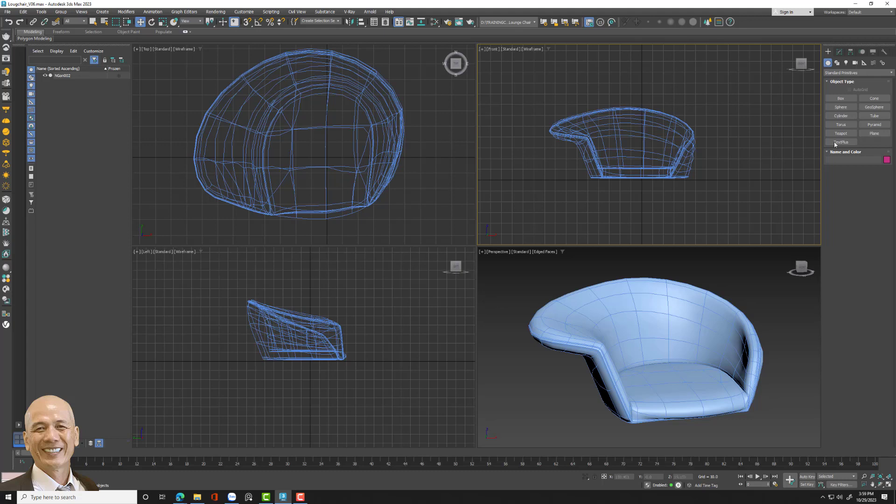
pyautogui.click(841, 98)
# - Draw a seat-sized box in the Top view and move it down below the chair
pyautogui.moveTo(260, 106); pyautogui.dragTo(377, 200)
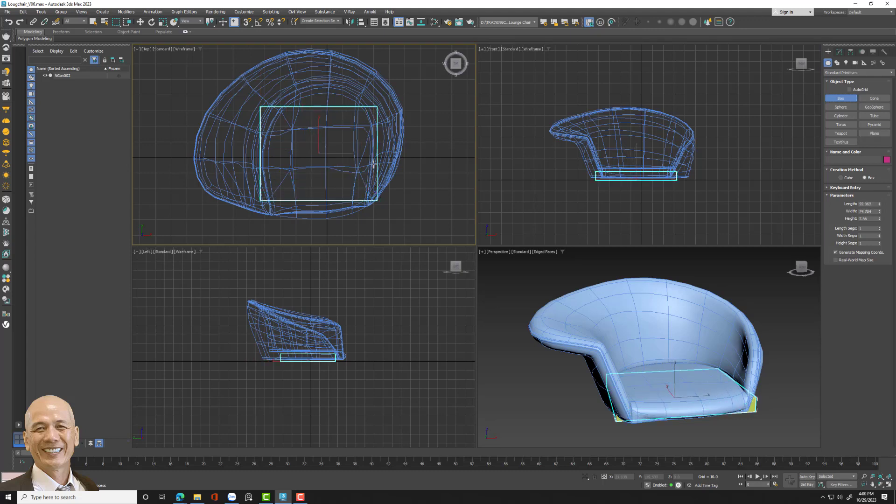
pyautogui.click(372, 132)
pyautogui.press('w')
pyautogui.click(582, 125)
pyautogui.moveTo(630, 145); pyautogui.dragTo(628, 129, button='middle')
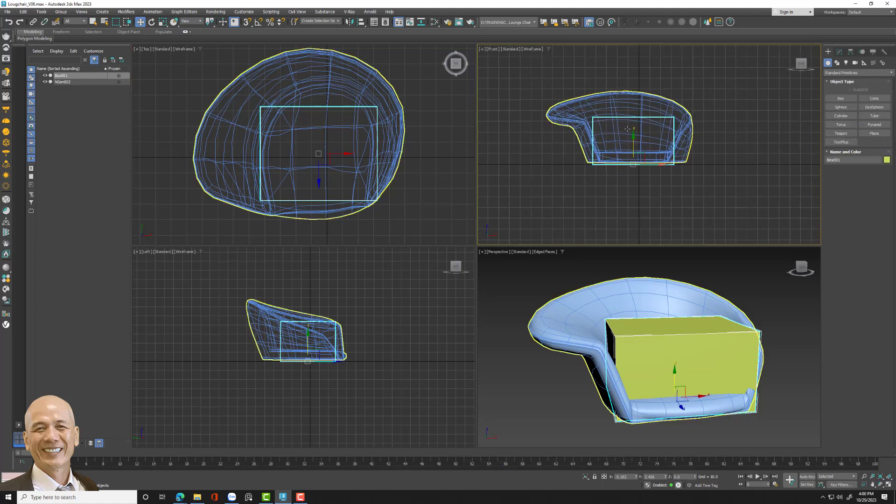
pyautogui.moveTo(633, 142); pyautogui.dragTo(635, 185)
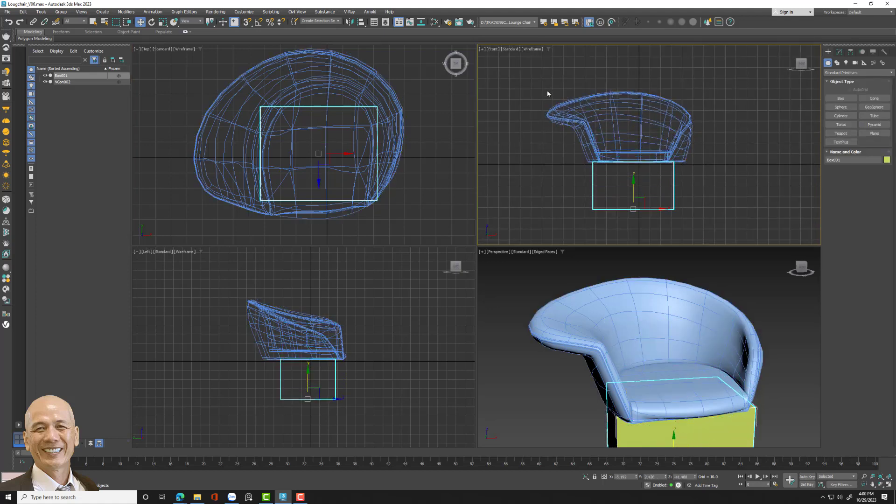
# - Raise the chair and box together, then select only the box in the Modify panel
pyautogui.keyDown('ctrl'); pyautogui.click(623, 141); pyautogui.keyUp('ctrl')
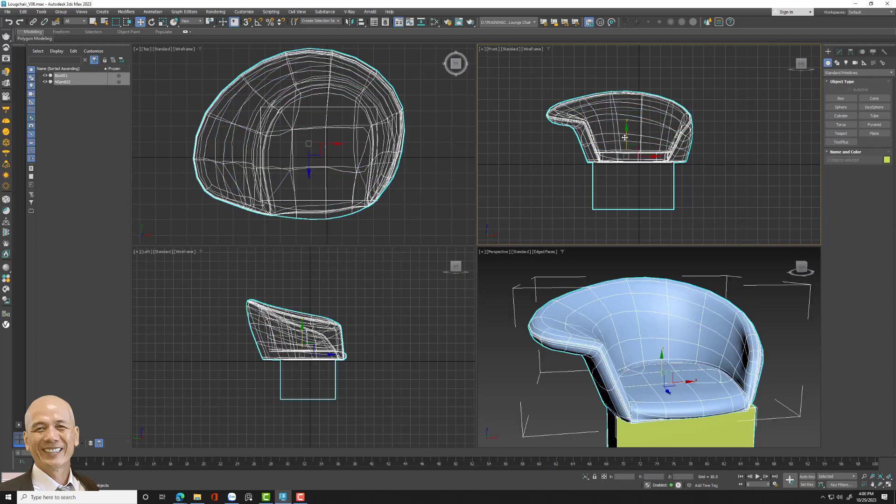
pyautogui.moveTo(624, 138); pyautogui.dragTo(624, 92)
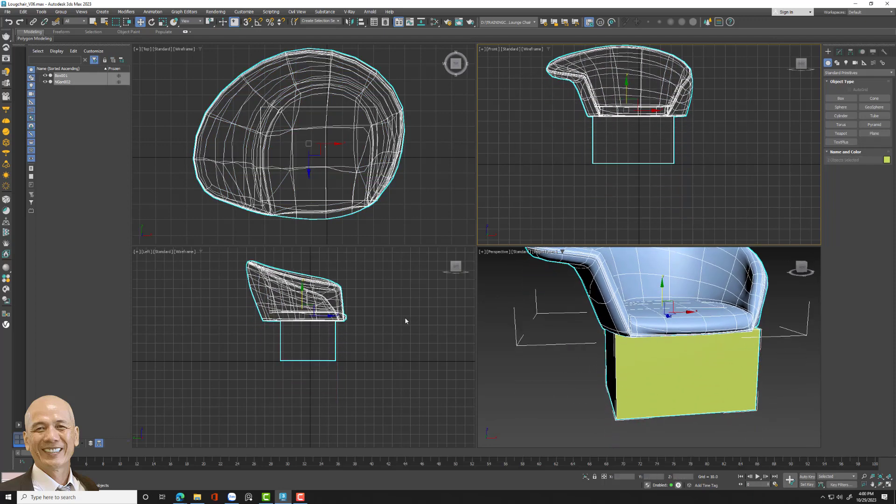
pyautogui.scroll(3, 401, 334)
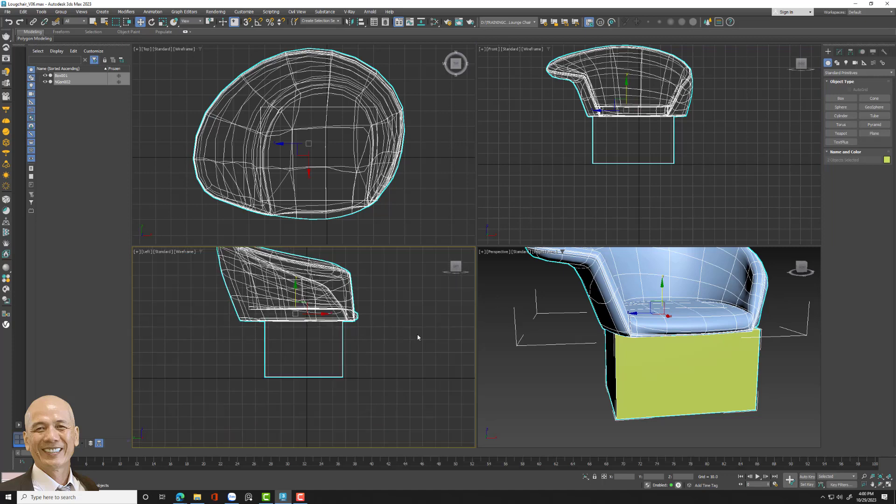
pyautogui.click(418, 337)
pyautogui.moveTo(284, 412); pyautogui.dragTo(267, 418)
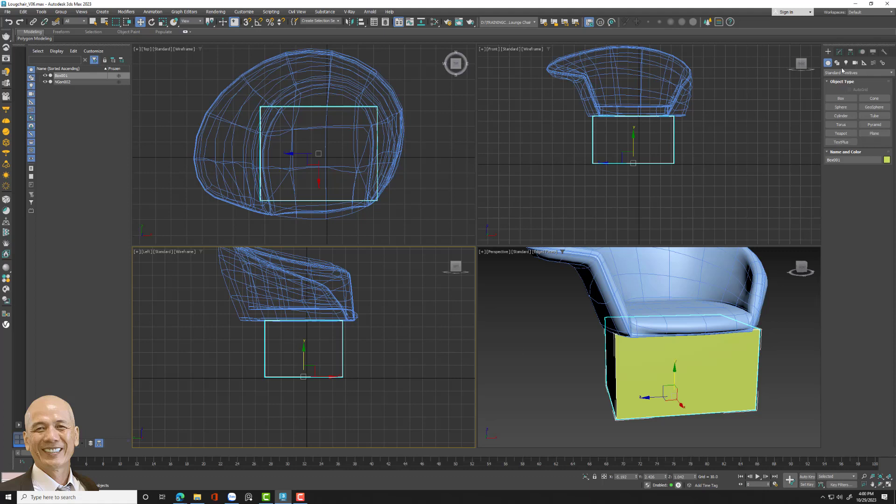
pyautogui.click(839, 51)
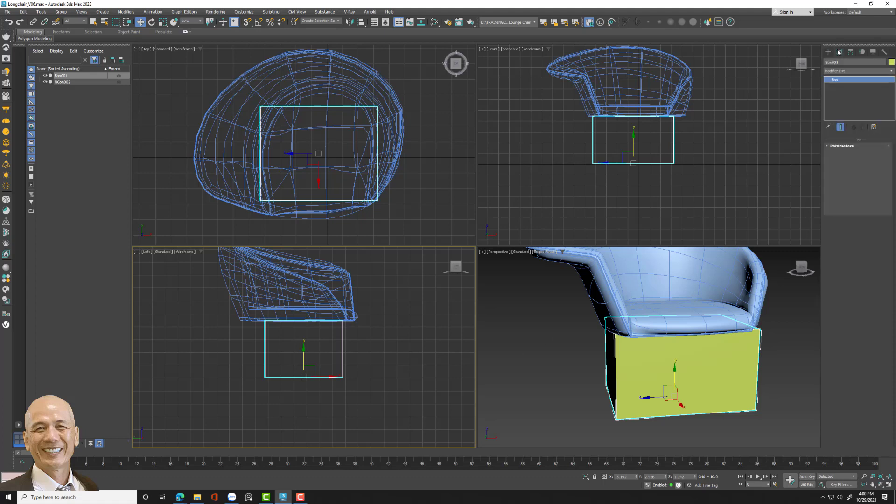
# - Convert the box to Editable Poly and marquee-select its left-side vertices
pyautogui.rightClick(852, 83)
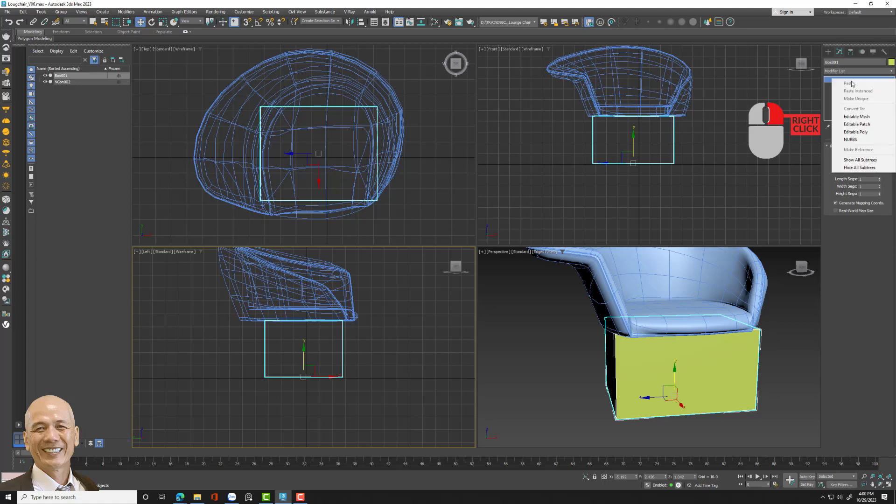
pyautogui.click(854, 132)
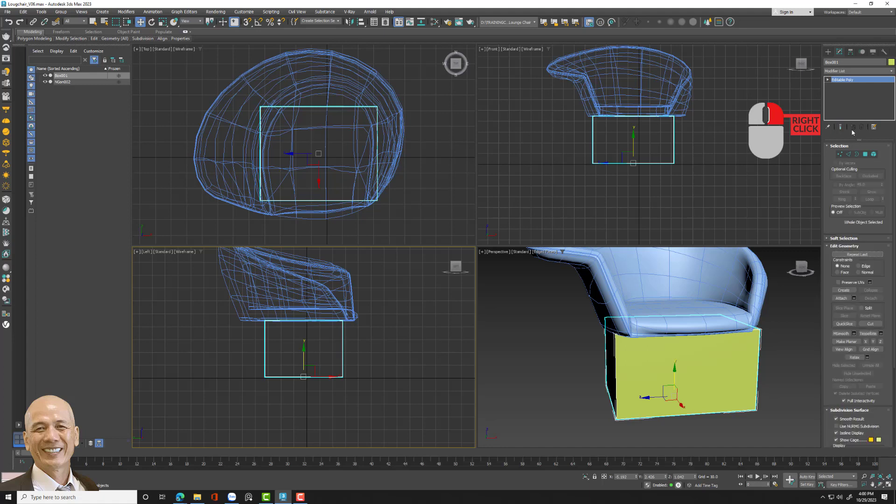
pyautogui.click(839, 154)
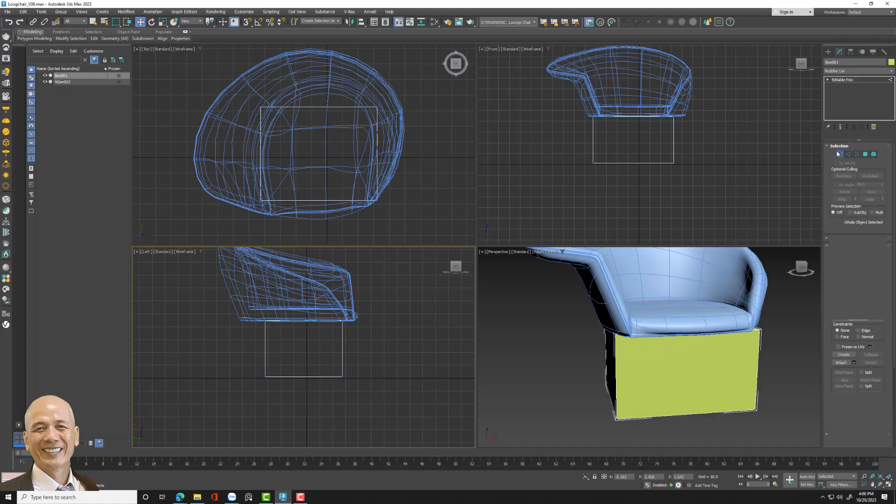
pyautogui.moveTo(581, 107); pyautogui.dragTo(621, 194)
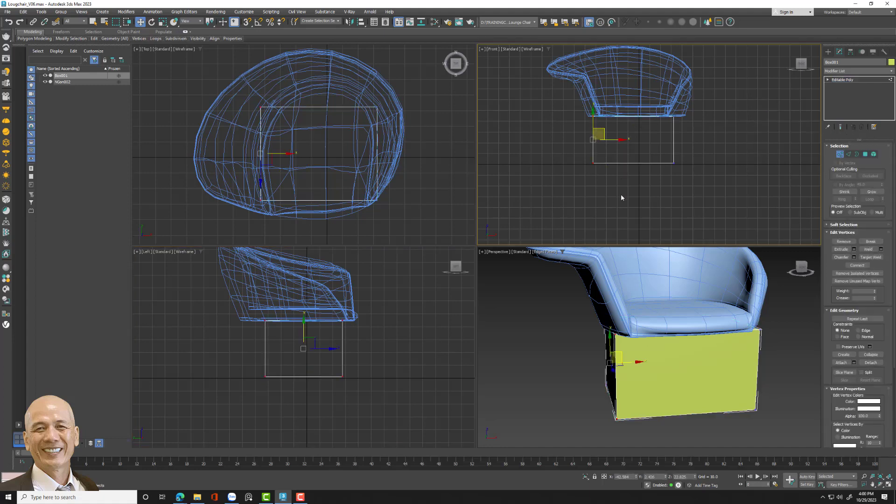
# - Move the box's left vertices outward and raise its top vertices up into the seat
pyautogui.moveTo(611, 139); pyautogui.dragTo(590, 140)
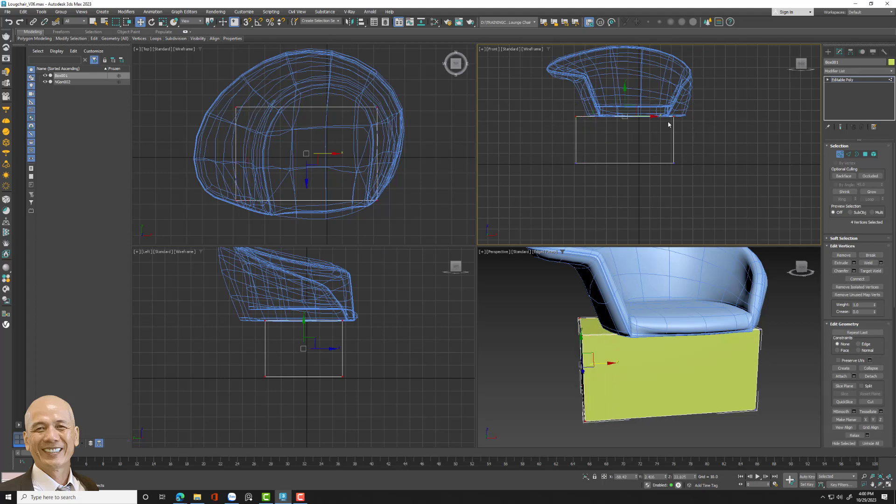
pyautogui.moveTo(677, 123); pyautogui.dragTo(570, 111)
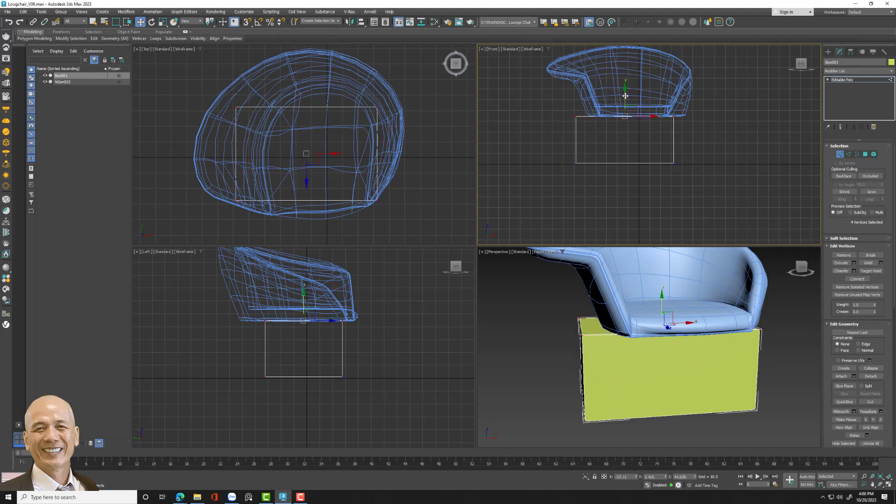
pyautogui.moveTo(628, 102); pyautogui.dragTo(626, 64)
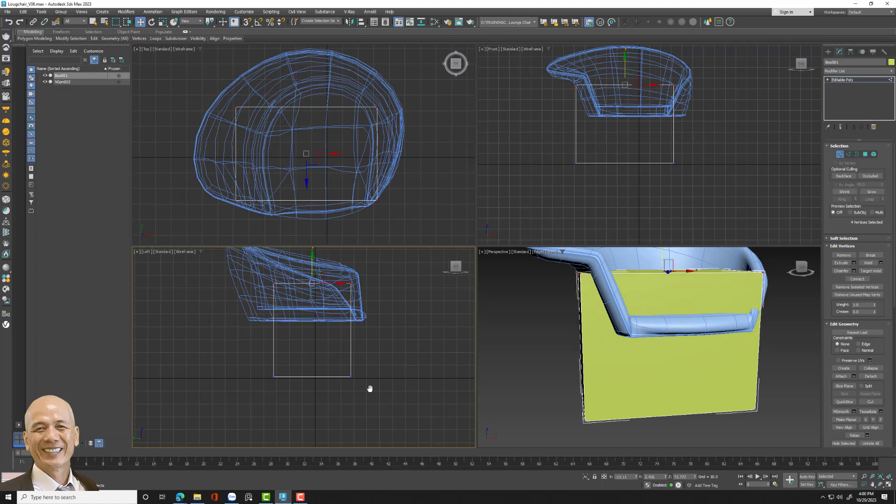
pyautogui.moveTo(369, 389); pyautogui.dragTo(387, 403, button='middle')
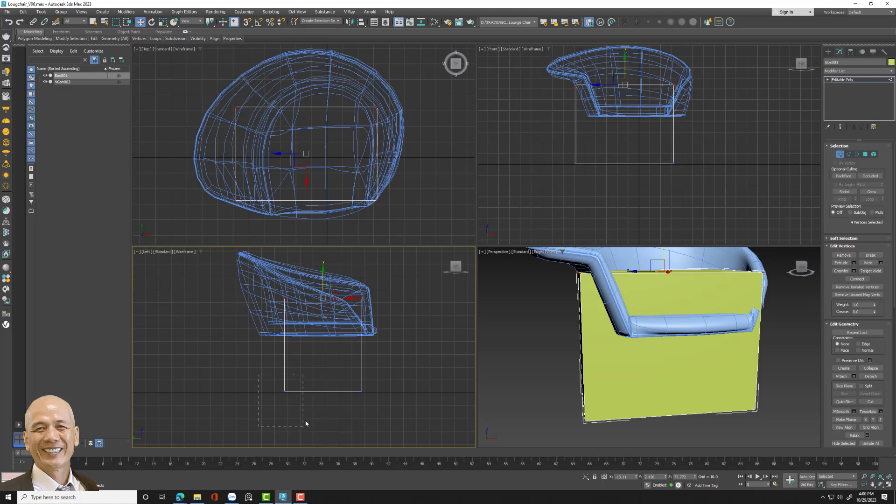
# - Splay the box's bottom-left vertices outward and pull the top-right vertices inward to taper it
pyautogui.moveTo(351, 421); pyautogui.dragTo(306, 424)
pyautogui.moveTo(310, 391); pyautogui.dragTo(275, 391)
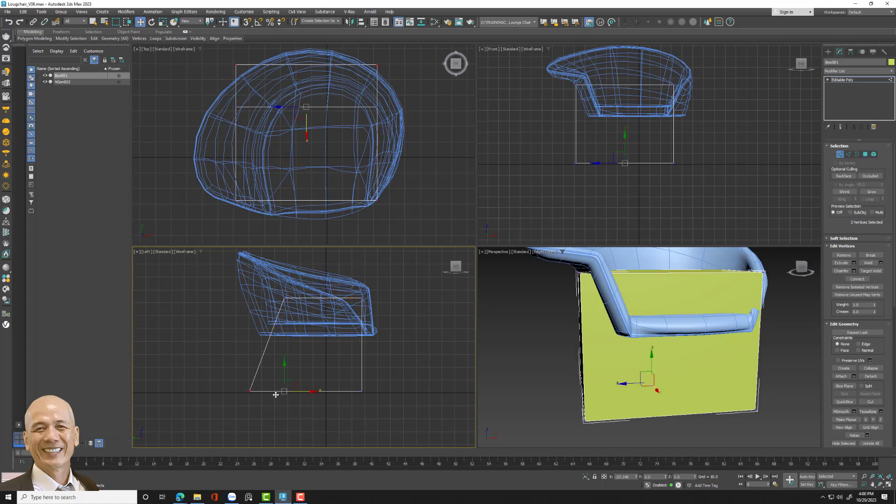
pyautogui.click(319, 422)
pyautogui.moveTo(361, 303); pyautogui.dragTo(373, 291)
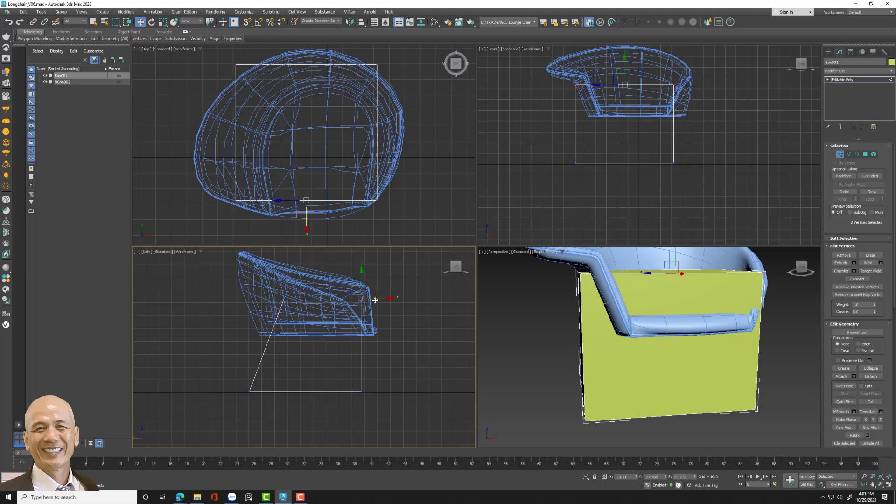
pyautogui.moveTo(375, 300); pyautogui.dragTo(360, 300)
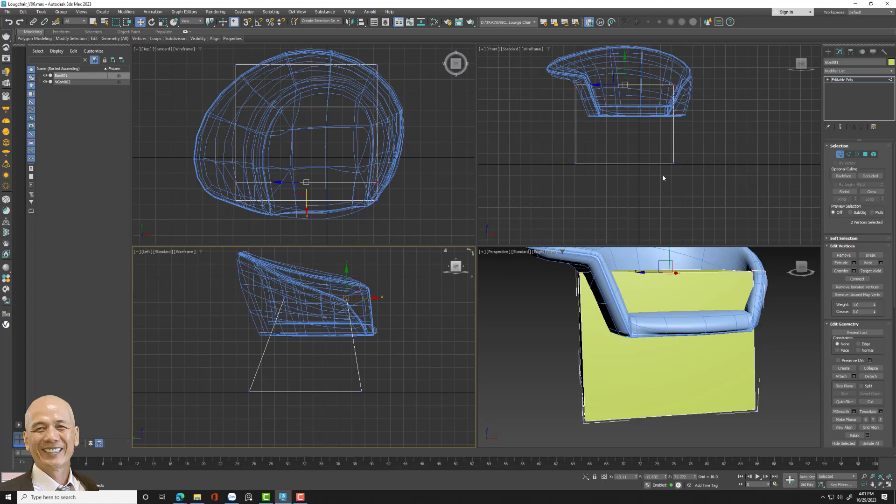
# - Check the tapered box from the perspective, side and front views, ending with Move active
pyautogui.scroll(-3, 648, 326)
pyautogui.scroll(-2, 648, 325)
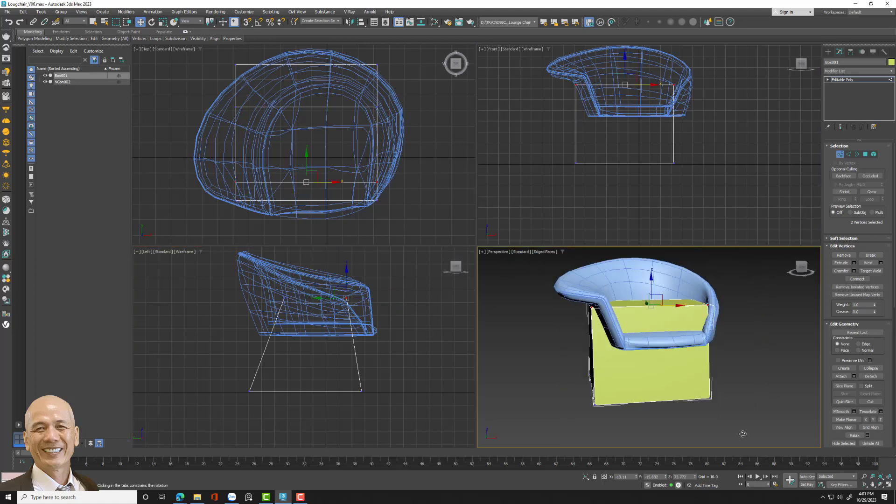
pyautogui.press('e')
pyautogui.moveTo(648, 353)
pyautogui.keyDown('alt'); pyautogui.mouseDown(button='middle')
pyautogui.moveTo(716, 347)
pyautogui.moveTo(595, 350)
pyautogui.moveTo(649, 351)
pyautogui.mouseUp(button='middle'); pyautogui.keyUp('alt')
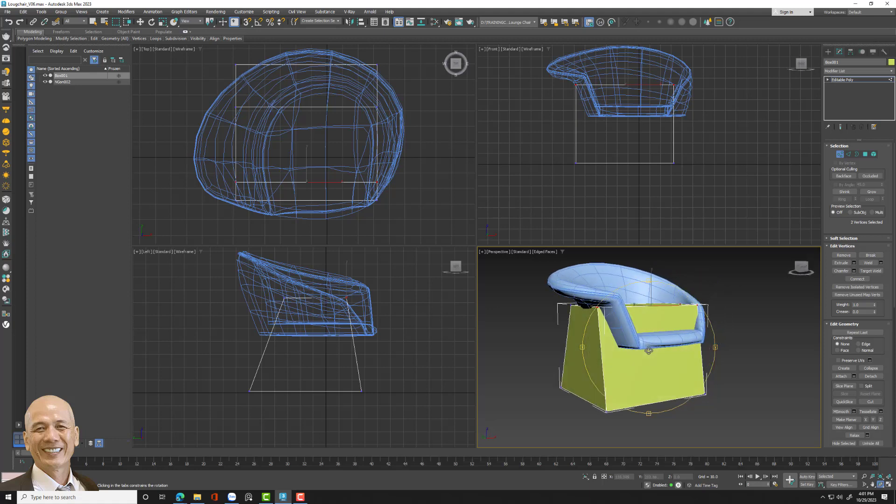
pyautogui.moveTo(406, 348); pyautogui.dragTo(390, 363, button='middle')
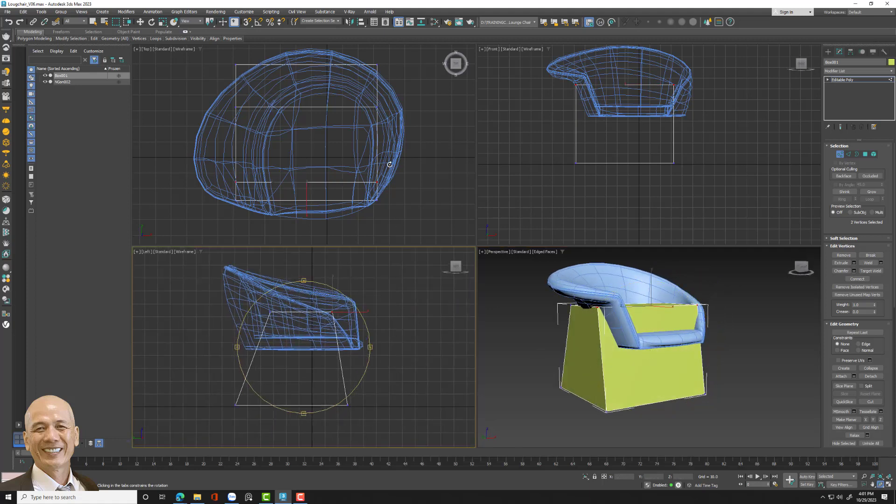
pyautogui.moveTo(617, 176); pyautogui.dragTo(623, 187, button='middle')
pyautogui.press('w')
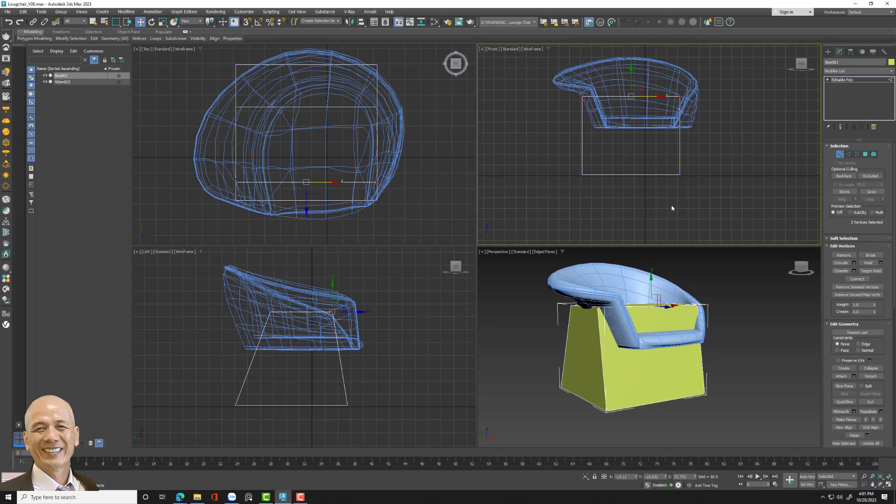
pyautogui.middleClick(409, 328)
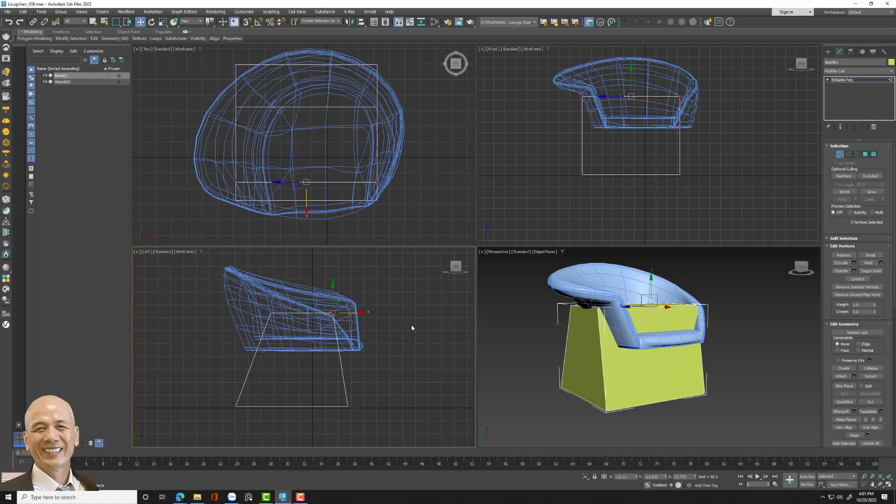
# - Create Shape001 as linear lines from the box's four sloping corner edges
pyautogui.click(851, 154)
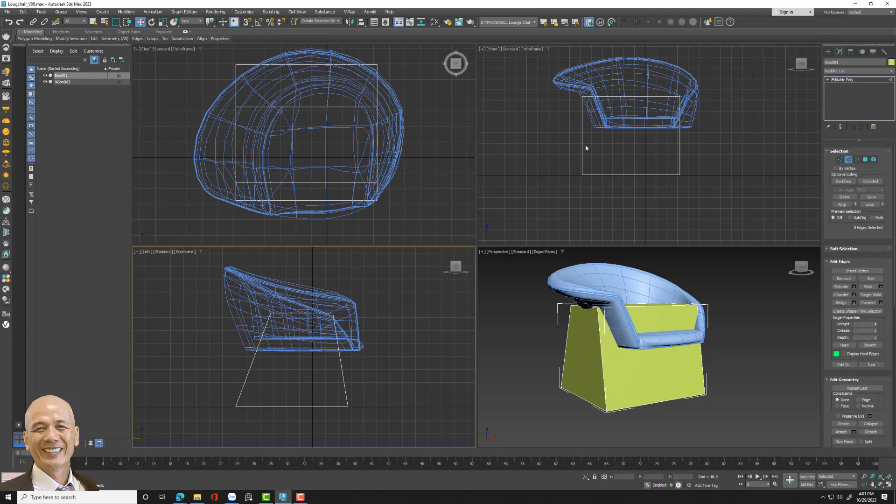
pyautogui.middleClick(668, 147)
pyautogui.moveTo(688, 140); pyautogui.dragTo(574, 159)
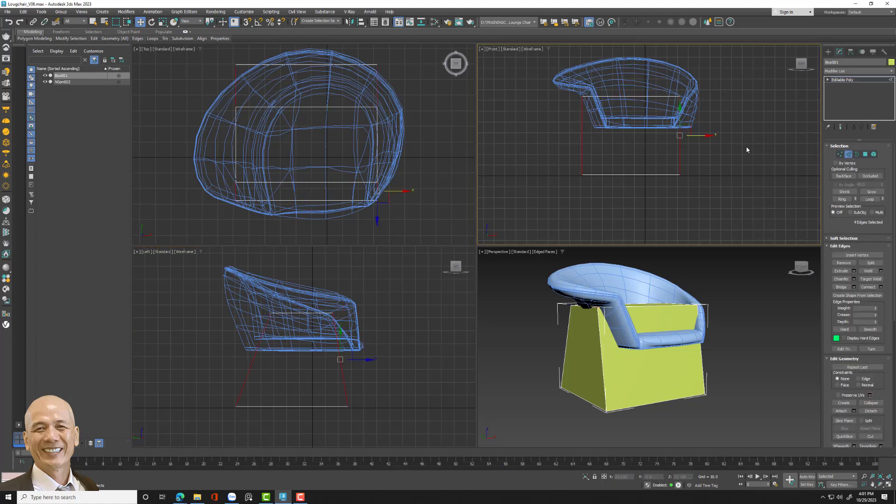
pyautogui.click(859, 296)
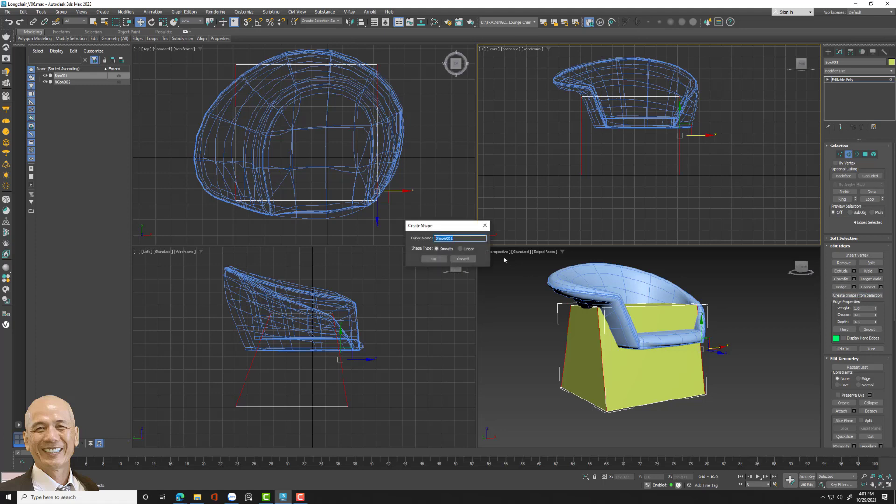
pyautogui.click(461, 249)
pyautogui.click(436, 260)
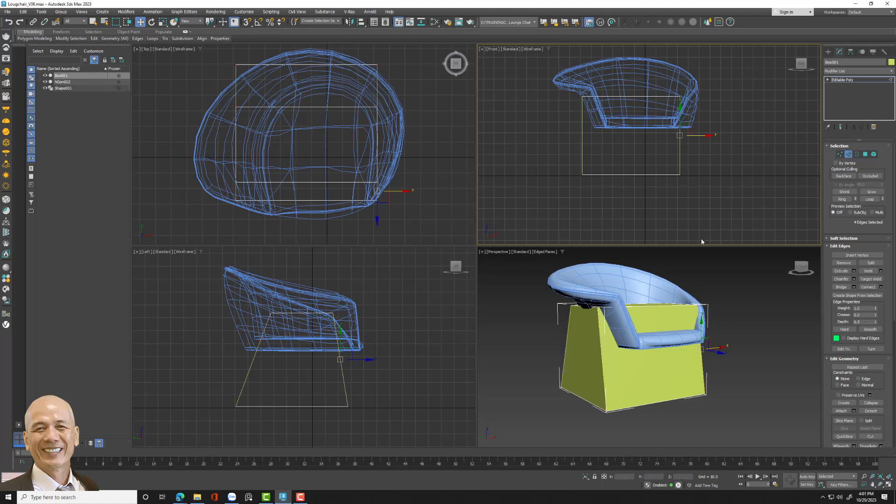
# - Select the base box and delete it, leaving only the leg lines
pyautogui.click(865, 154)
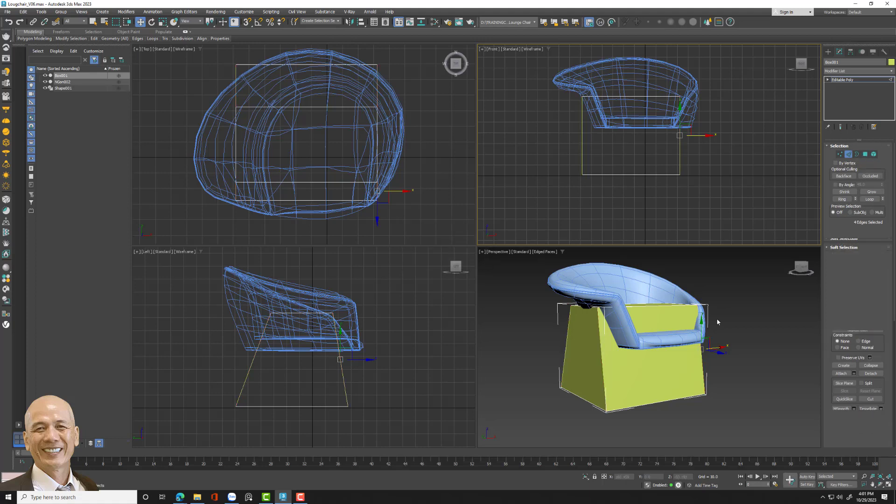
pyautogui.click(662, 369)
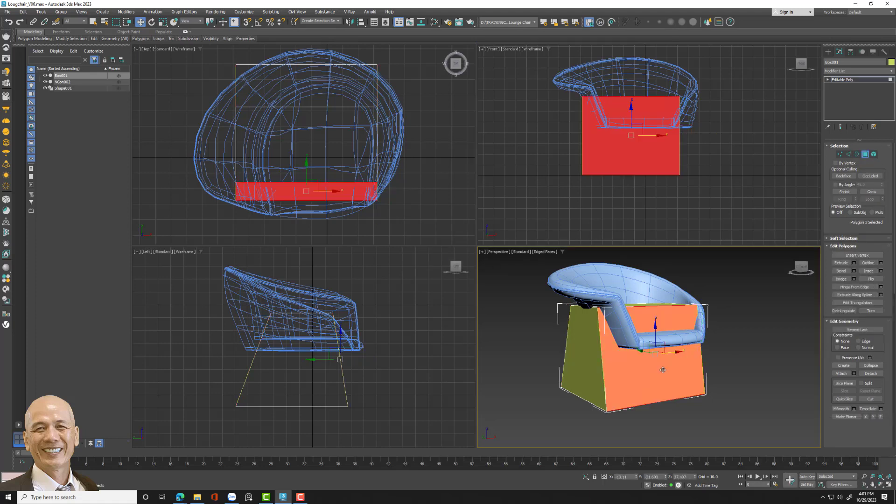
pyautogui.click(864, 154)
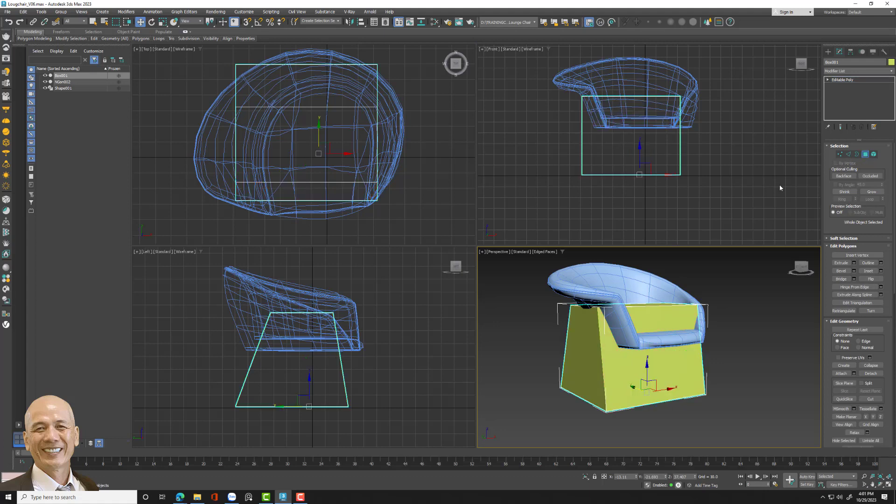
pyautogui.click(779, 184)
pyautogui.click(656, 362)
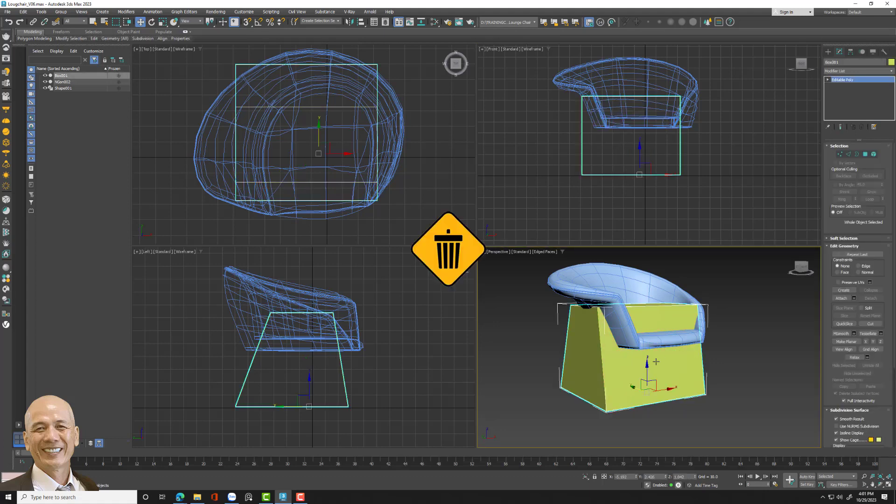
pyautogui.press('Delete')
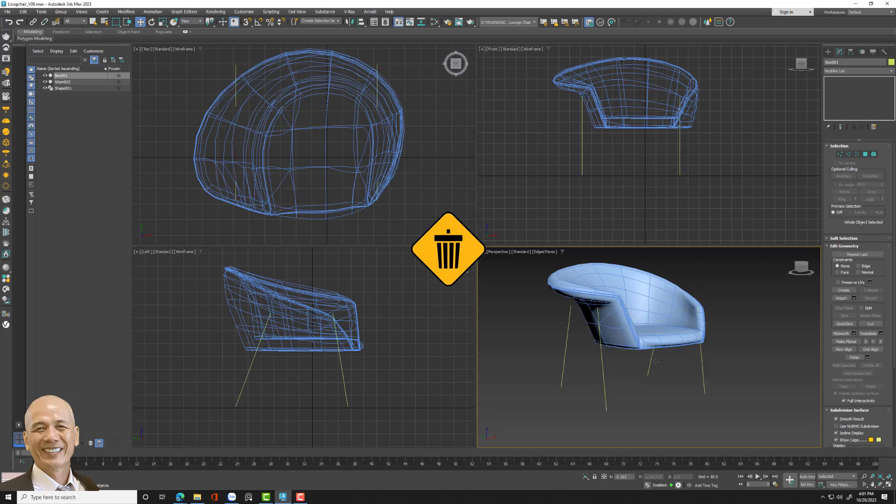
# - Select Shape001 and lower the right legs' top vertices to the seat underside
pyautogui.click(682, 343)
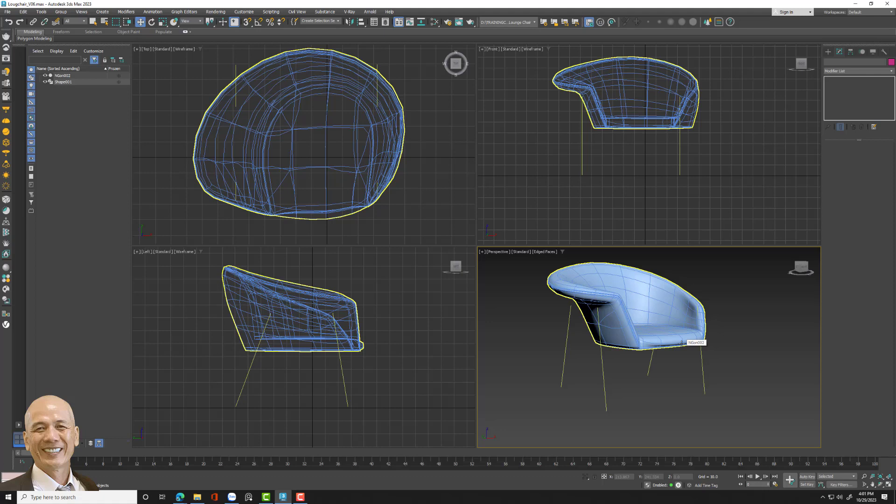
pyautogui.moveTo(660, 157); pyautogui.dragTo(723, 173)
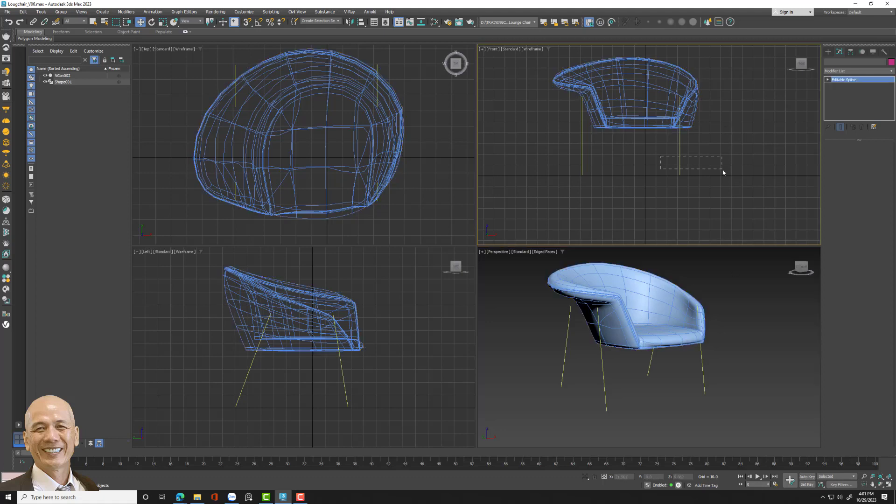
pyautogui.click(828, 80)
pyautogui.click(849, 171)
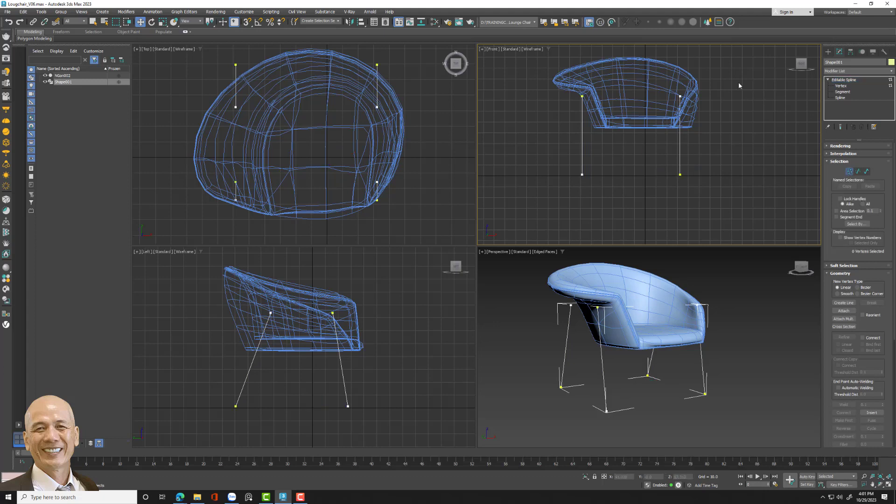
pyautogui.moveTo(688, 90); pyautogui.dragTo(673, 113)
pyautogui.moveTo(680, 77); pyautogui.dragTo(680, 107)
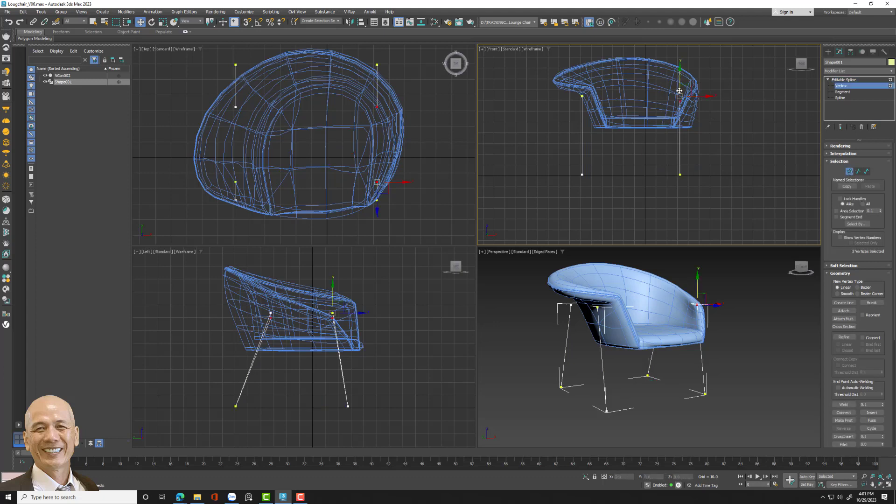
# - Nudge the right legs' top vertices further inward under the seat
pyautogui.click(719, 118)
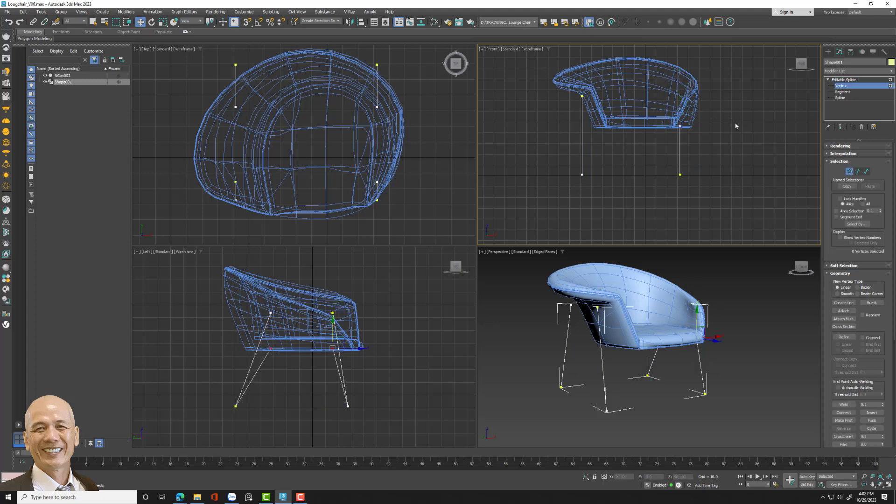
pyautogui.moveTo(708, 105); pyautogui.dragTo(647, 149)
pyautogui.moveTo(699, 126); pyautogui.dragTo(695, 126)
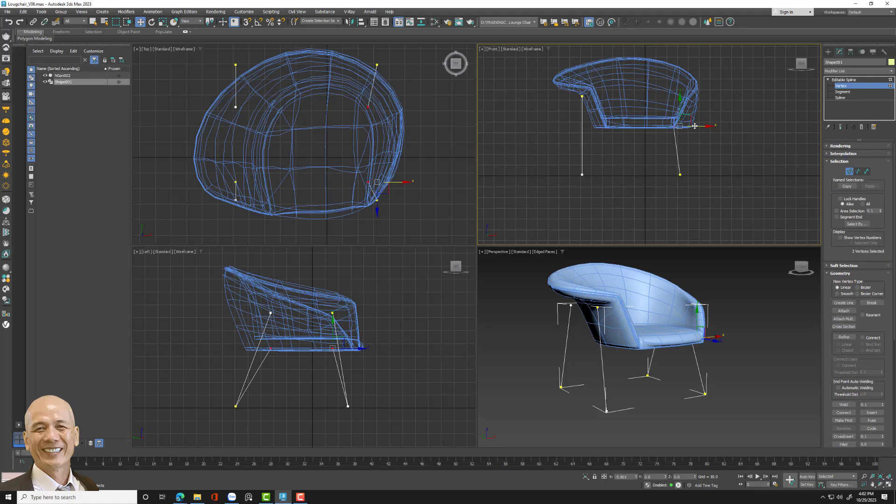
pyautogui.moveTo(694, 126); pyautogui.dragTo(688, 126)
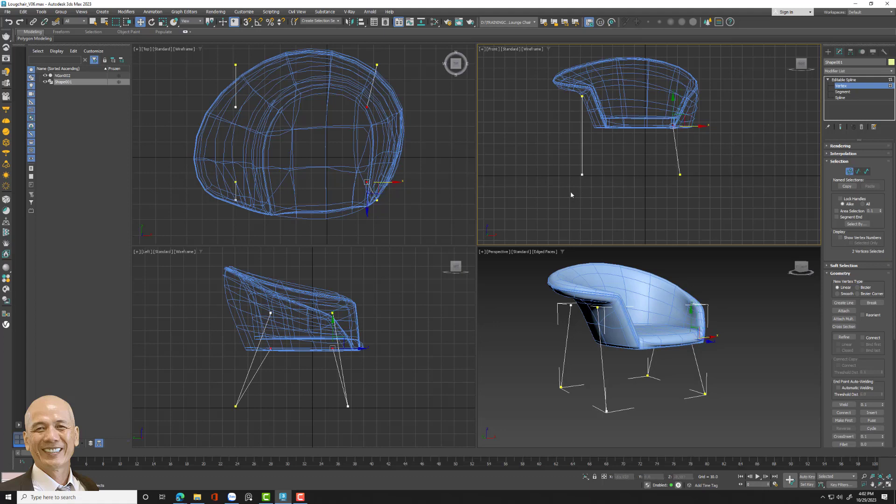
pyautogui.moveTo(571, 195)
pyautogui.mouseDown()
pyautogui.moveTo(592, 166)
pyautogui.moveTo(597, 175)
pyautogui.mouseUp()
pyautogui.click(673, 165)
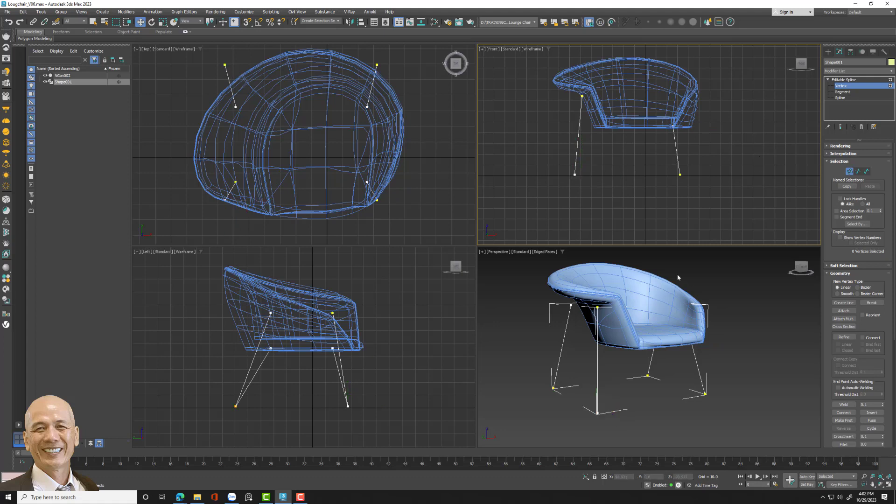
pyautogui.moveTo(697, 374)
pyautogui.keyDown('alt'); pyautogui.mouseDown(button='middle')
pyautogui.moveTo(636, 379)
pyautogui.moveTo(655, 381)
pyautogui.moveTo(641, 390)
pyautogui.mouseUp(button='middle'); pyautogui.keyUp('alt')
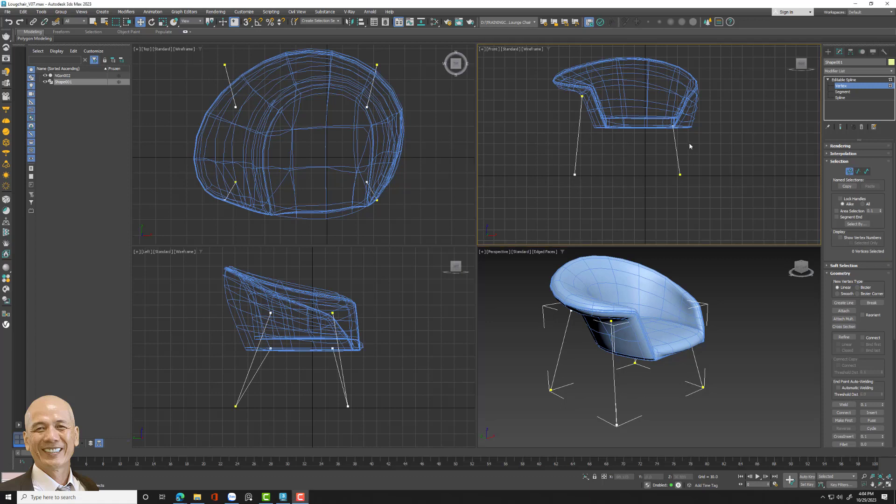
# - Select the left leg segments at segment level, then bring up the Splines shape types
pyautogui.click(858, 172)
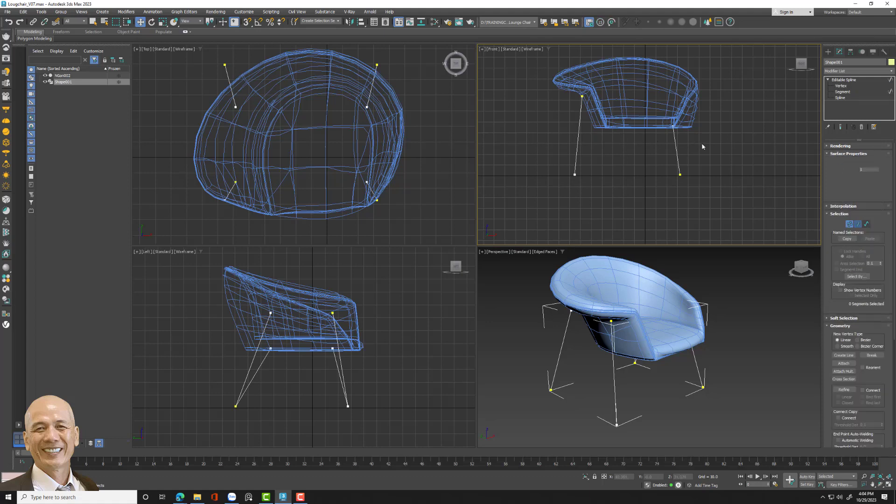
pyautogui.moveTo(552, 140); pyautogui.dragTo(697, 148)
pyautogui.moveTo(607, 152); pyautogui.dragTo(534, 154)
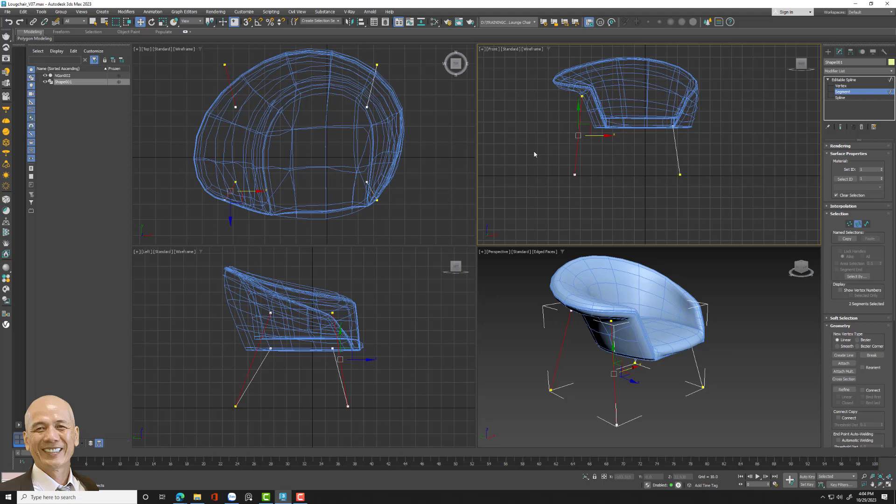
pyautogui.scroll(-2, 885, 386)
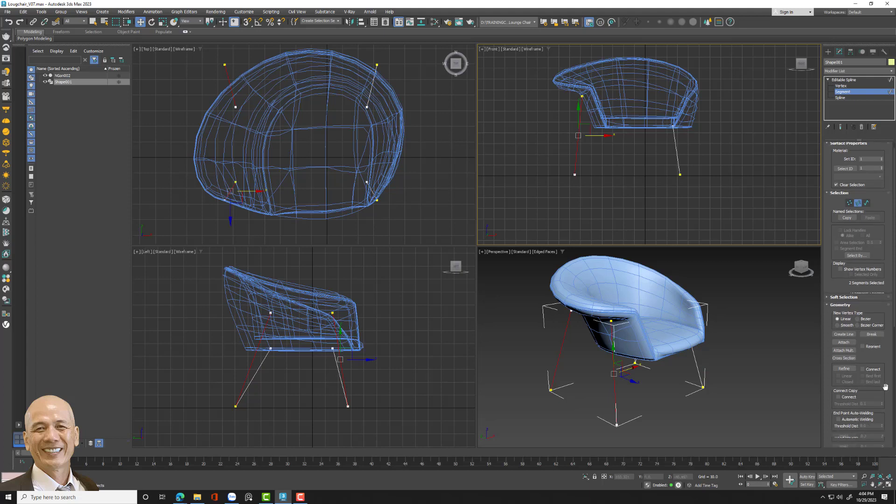
pyautogui.scroll(-2, 885, 386)
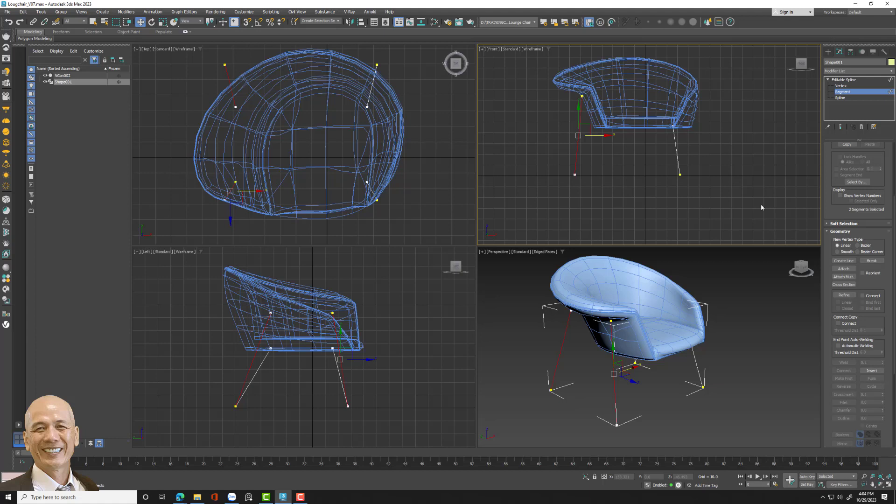
pyautogui.click(761, 204)
pyautogui.click(829, 51)
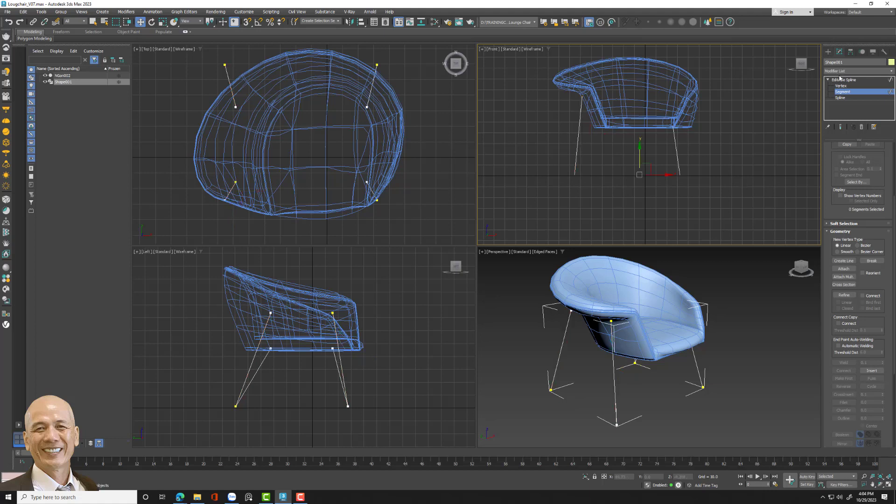
pyautogui.click(837, 63)
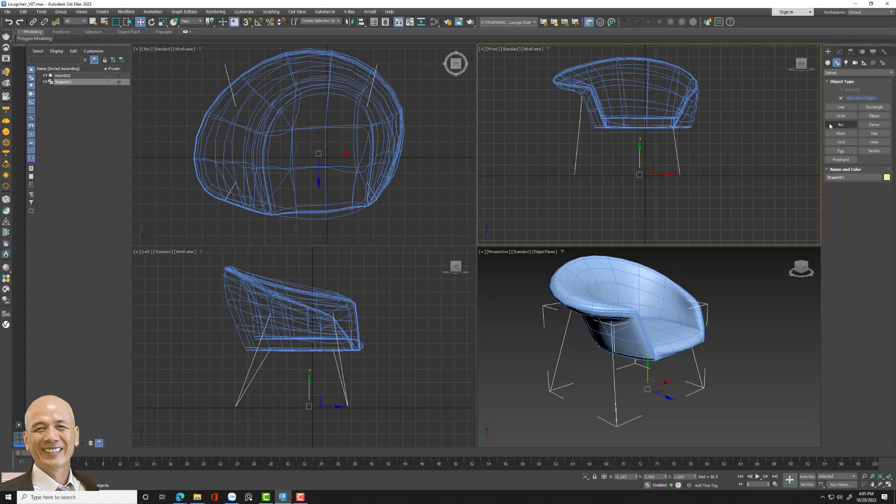
# - Draw a thin Rectangle001 between the legs under the seat with Length 6.2
pyautogui.click(874, 106)
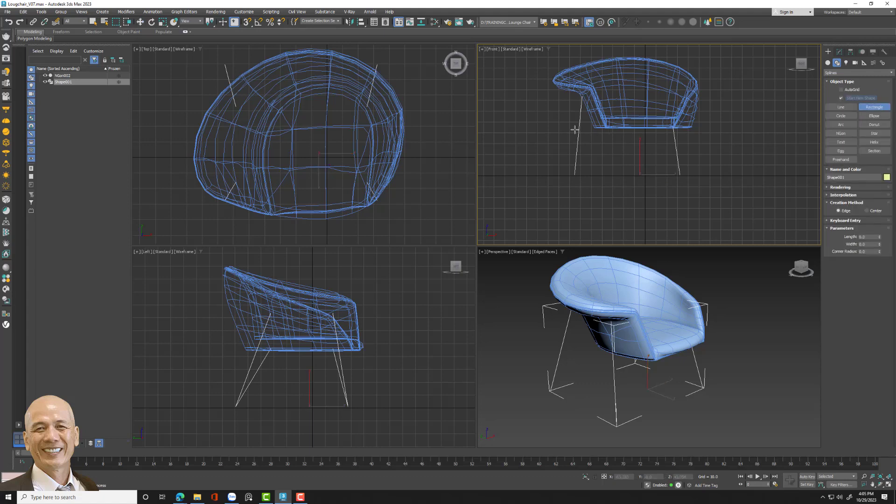
pyautogui.moveTo(575, 129); pyautogui.dragTo(683, 144)
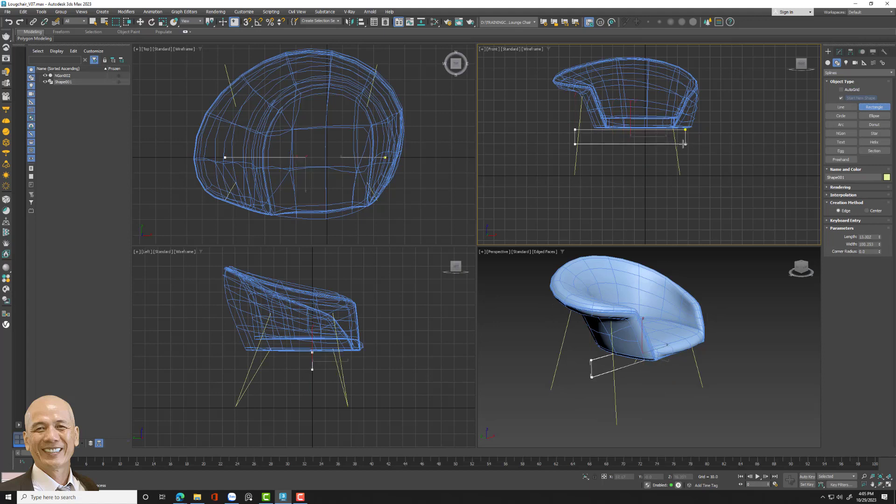
pyautogui.rightClick(685, 148)
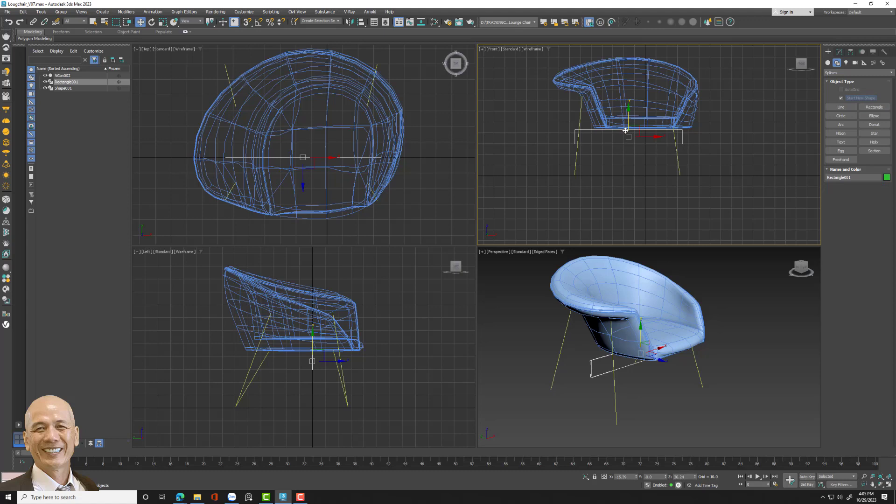
pyautogui.scroll(2, 630, 135)
pyautogui.scroll(1, 663, 142)
pyautogui.click(840, 52)
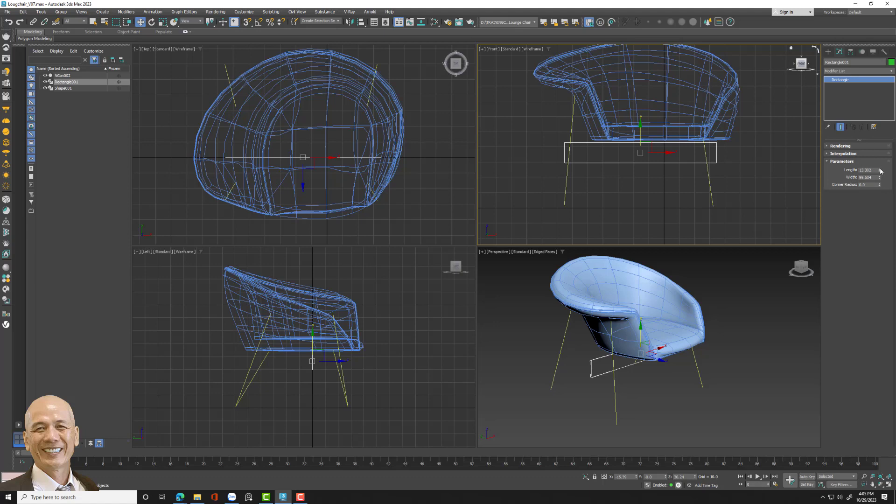
pyautogui.moveTo(881, 171); pyautogui.dragTo(879, 179)
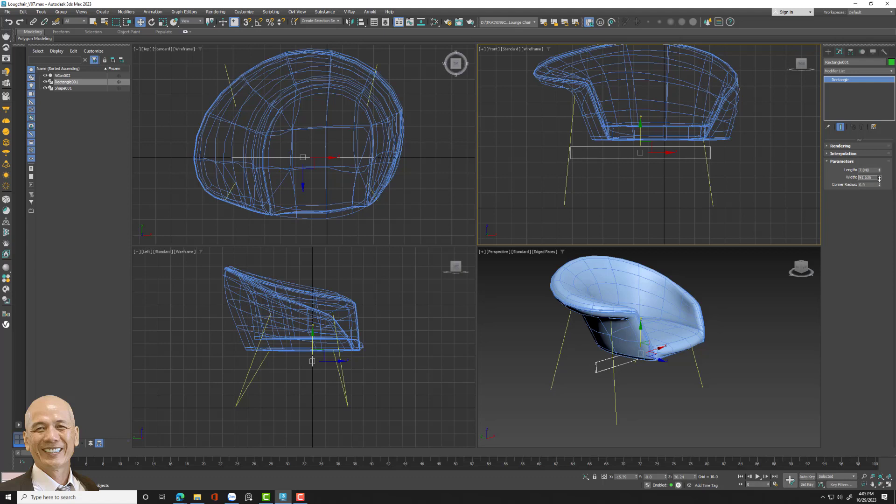
pyautogui.rightClick(879, 177)
pyautogui.moveTo(879, 170); pyautogui.dragTo(880, 173)
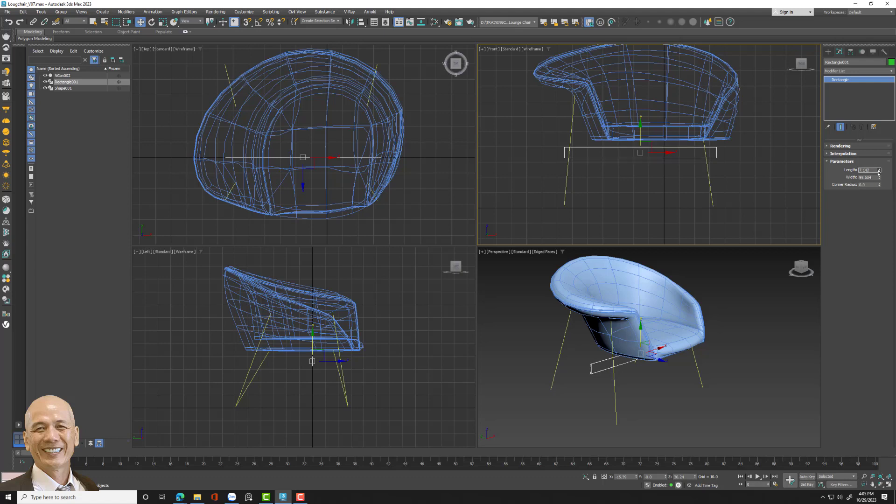
pyautogui.write('6.2')
pyautogui.press('Return')
# - Raise the rectangle toward the seat and convert it to an editable spline
pyautogui.moveTo(640, 127); pyautogui.dragTo(640, 120)
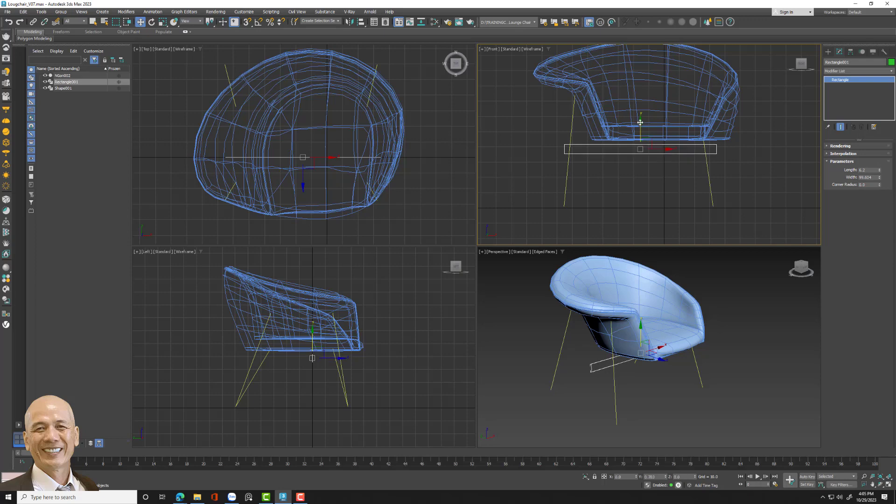
pyautogui.scroll(5, 577, 138)
pyautogui.scroll(2, 577, 138)
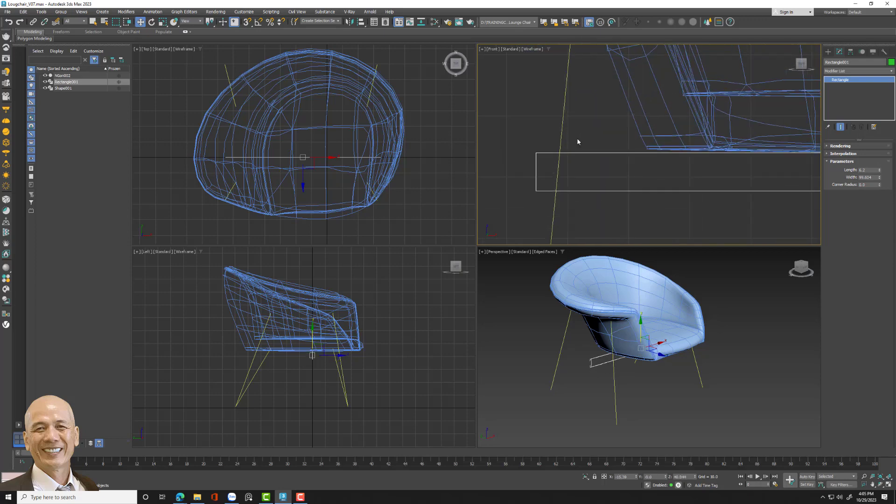
pyautogui.rightClick(552, 171)
pyautogui.click(558, 180)
pyautogui.click(616, 389)
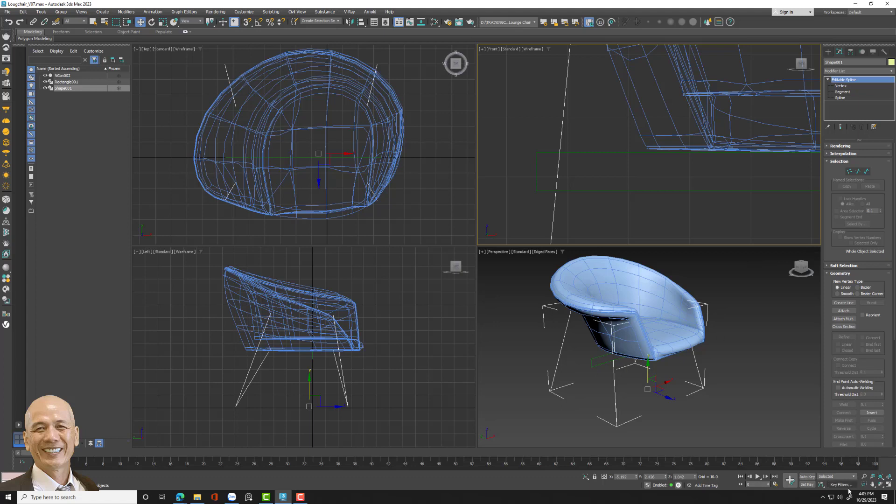
pyautogui.press('e')
pyautogui.moveTo(638, 382)
pyautogui.keyDown('alt'); pyautogui.mouseDown(button='middle')
pyautogui.moveTo(667, 355)
pyautogui.moveTo(682, 372)
pyautogui.mouseUp(button='middle'); pyautogui.keyUp('alt')
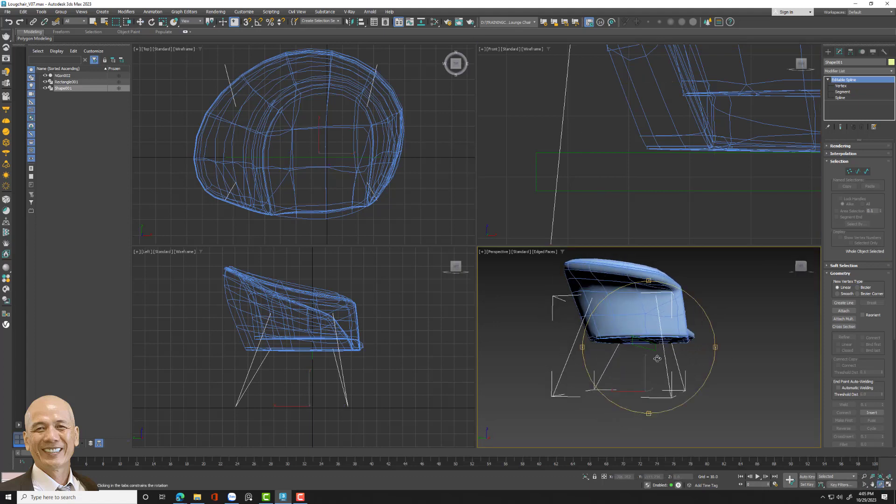
pyautogui.press('w')
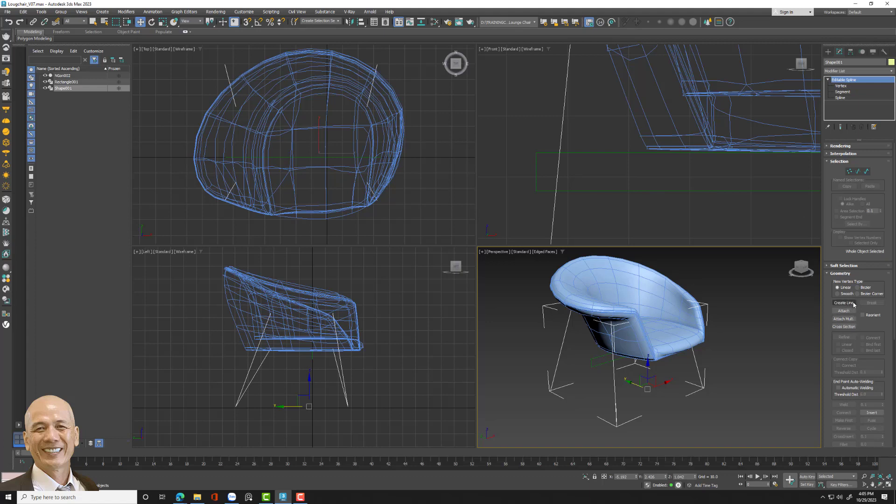
# - Refine one leg spline with two new vertices where it meets the seat
pyautogui.click(849, 172)
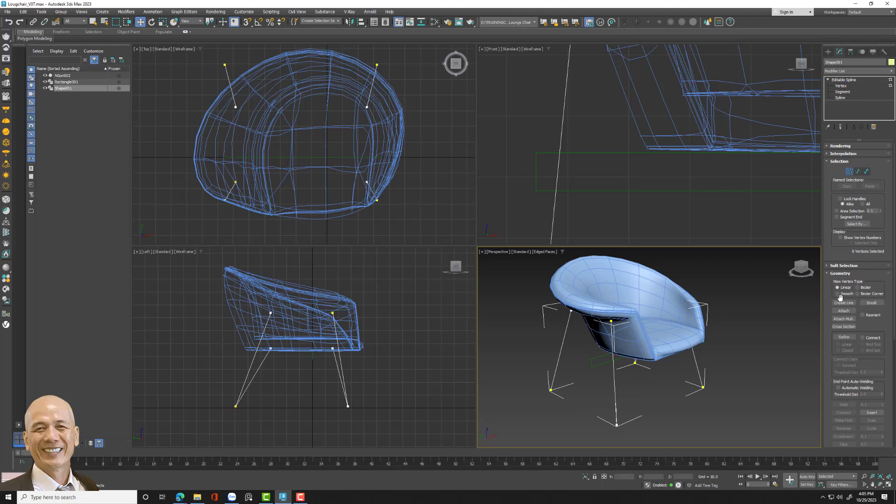
pyautogui.scroll(-3, 840, 297)
pyautogui.click(844, 295)
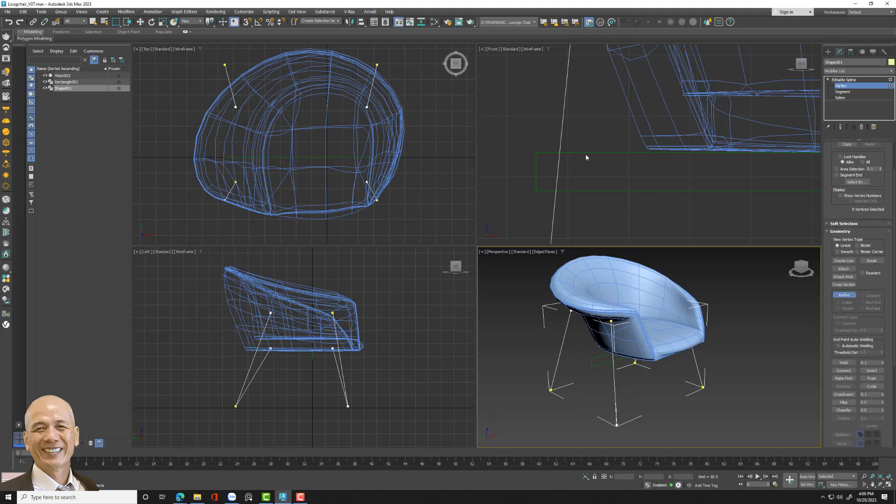
pyautogui.click(559, 153)
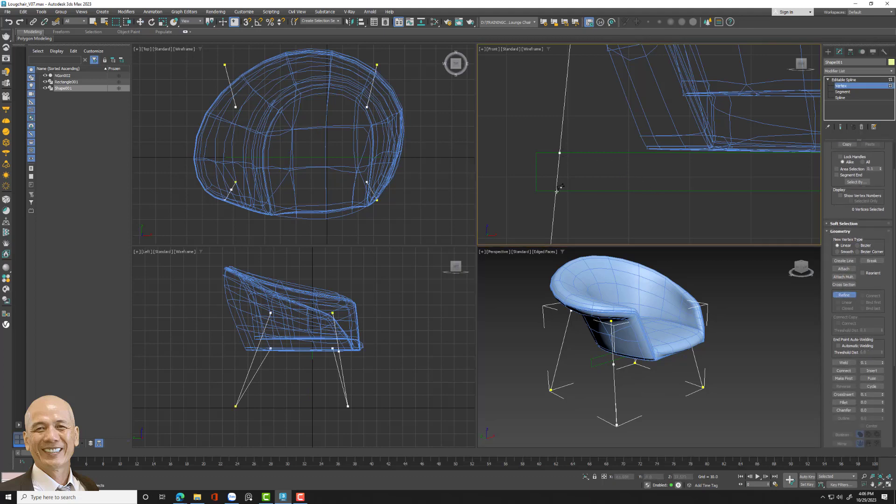
pyautogui.click(557, 192)
# - Add a vertex on the other leg at the seat bottom, then return to Editable Spline level
pyautogui.scroll(-2, 604, 189)
pyautogui.moveTo(604, 189); pyautogui.dragTo(526, 191, button='middle')
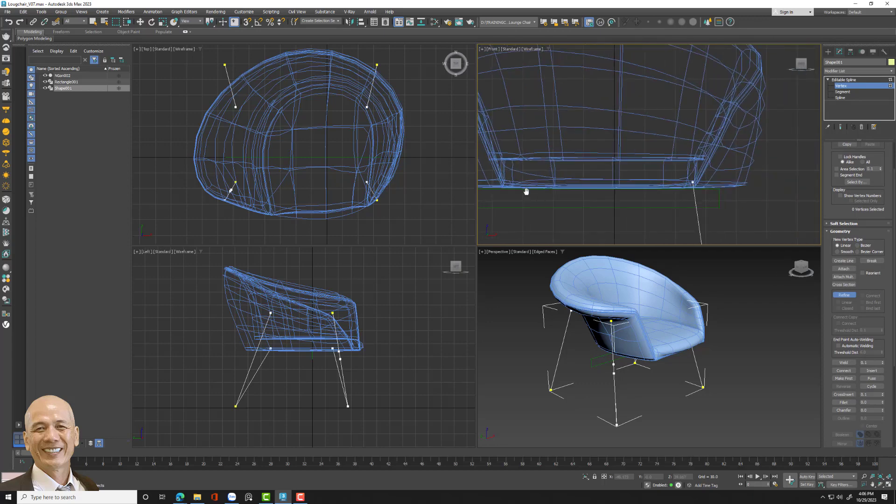
pyautogui.scroll(2, 695, 185)
pyautogui.scroll(2, 695, 184)
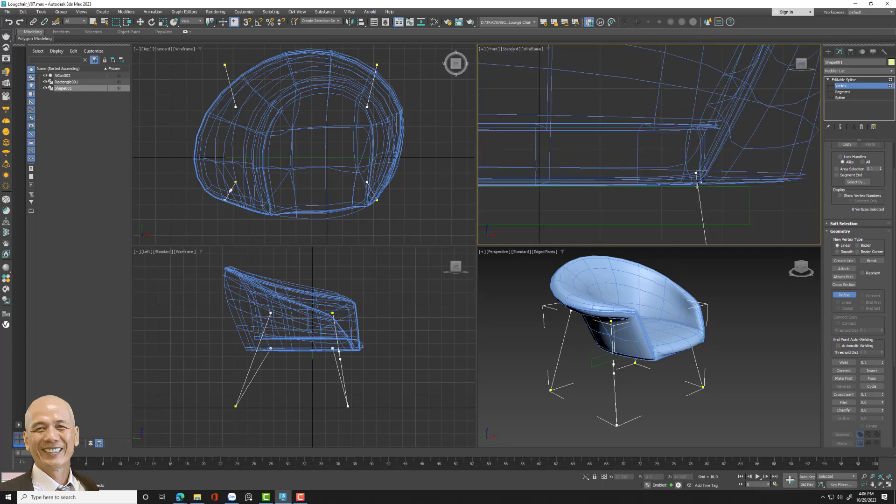
pyautogui.click(697, 186)
pyautogui.click(880, 484)
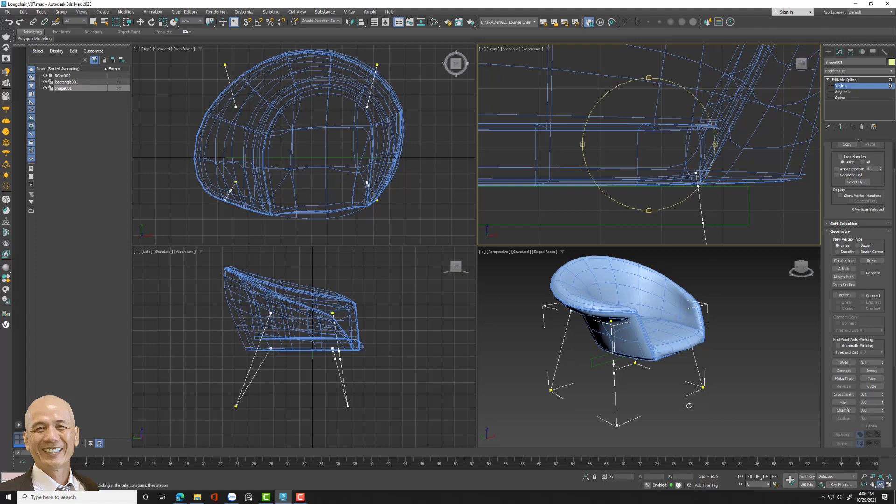
pyautogui.moveTo(688, 406); pyautogui.dragTo(687, 370)
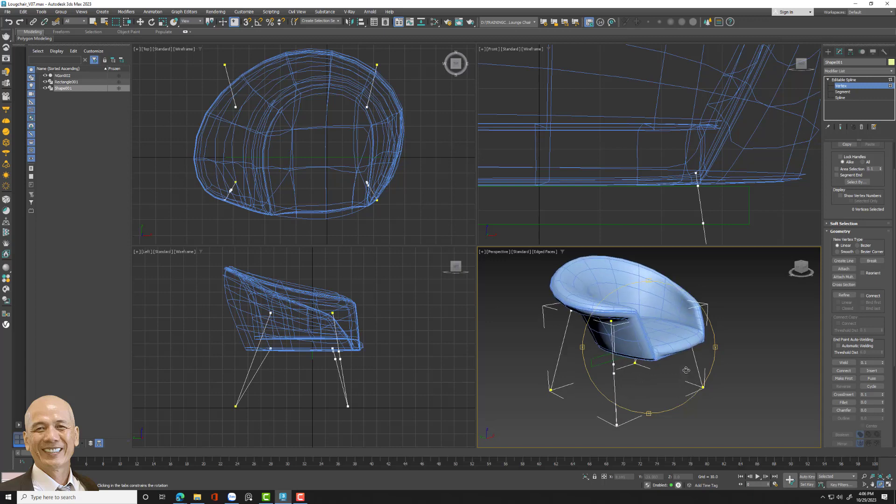
pyautogui.scroll(-2, 645, 153)
pyautogui.scroll(-3, 645, 153)
pyautogui.scroll(-3, 645, 153)
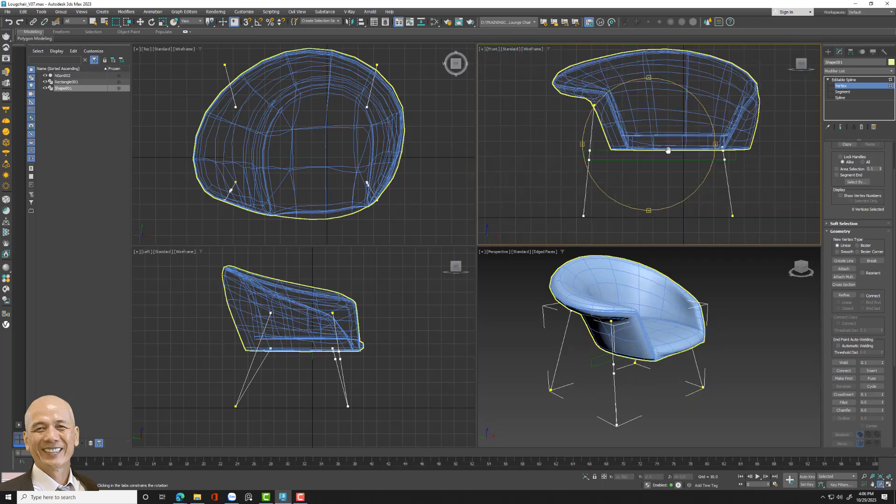
pyautogui.scroll(-3, 677, 152)
pyautogui.scroll(2, 679, 151)
pyautogui.scroll(2, 689, 150)
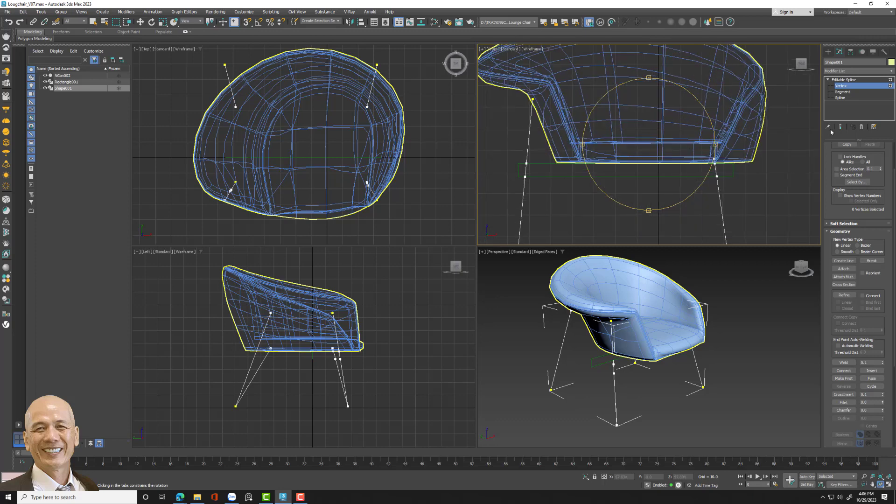
pyautogui.click(852, 80)
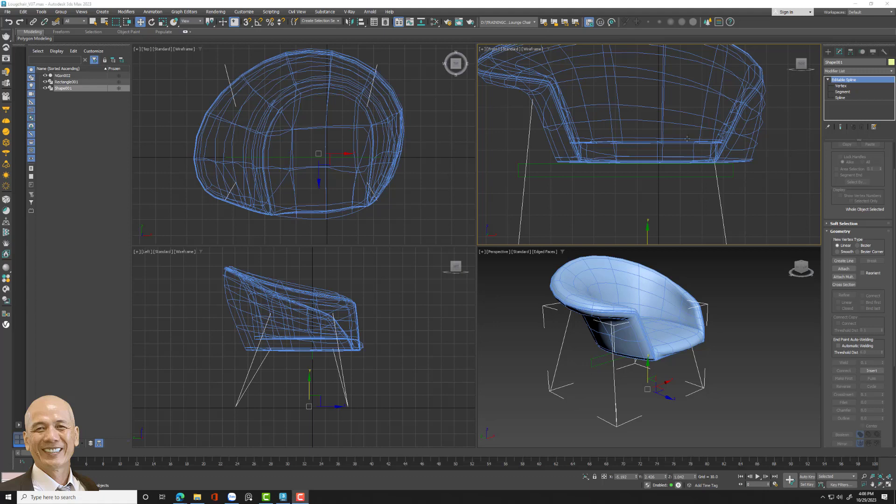
# - Detach a front leg spline from Shape001 as its own shape, Shape002
pyautogui.click(845, 97)
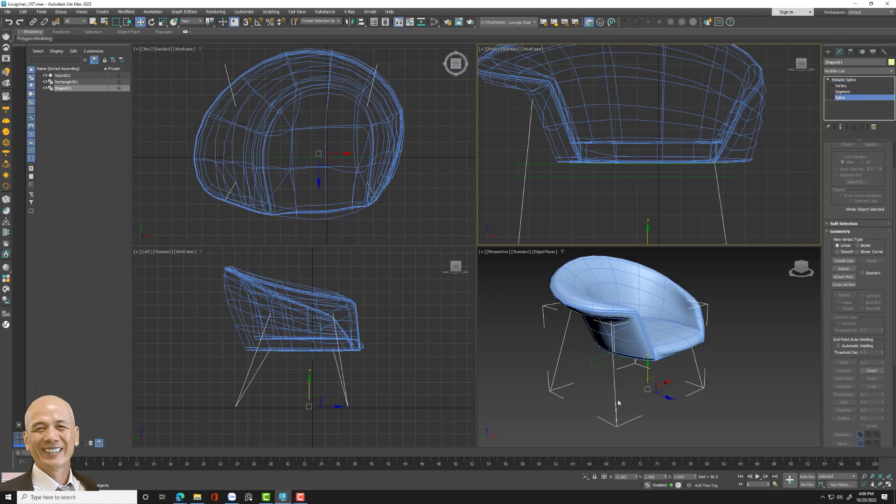
pyautogui.click(616, 405)
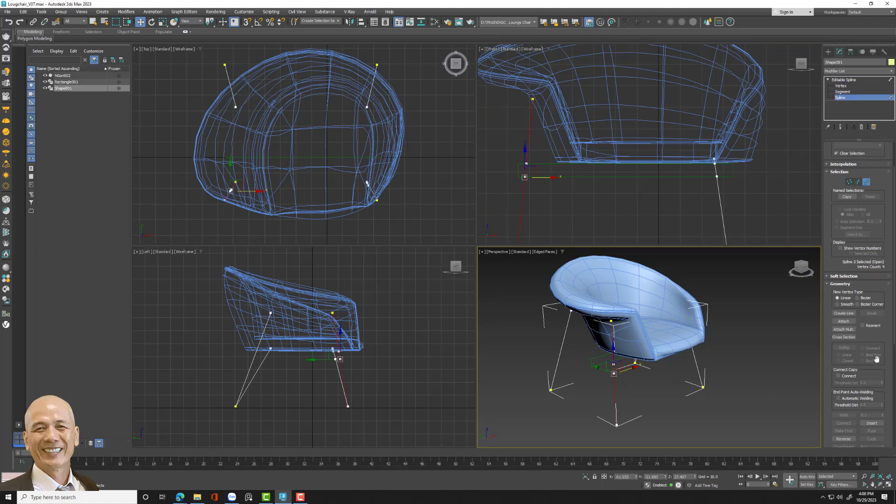
pyautogui.scroll(-3, 877, 358)
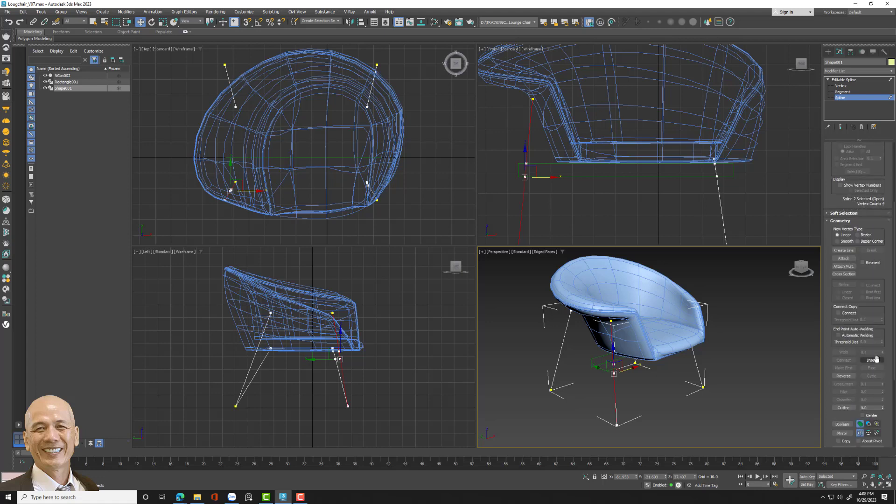
pyautogui.scroll(2, 877, 358)
pyautogui.scroll(1, 877, 358)
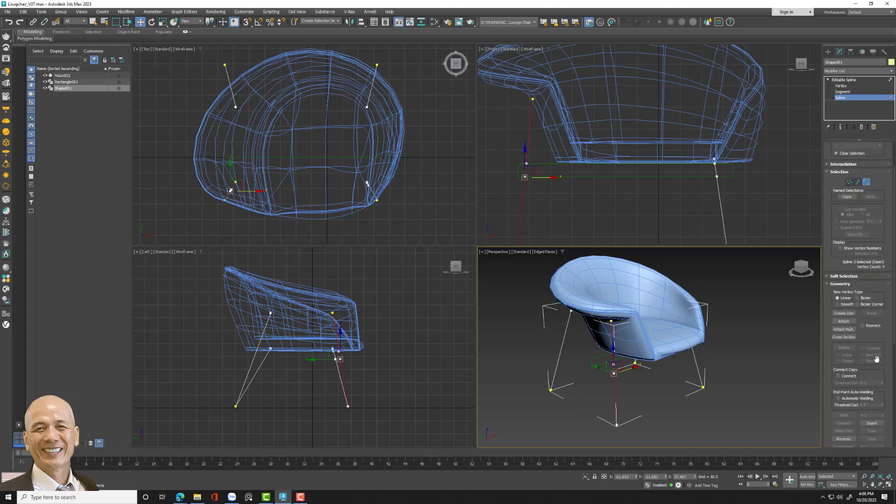
pyautogui.scroll(1, 876, 359)
pyautogui.scroll(1, 877, 359)
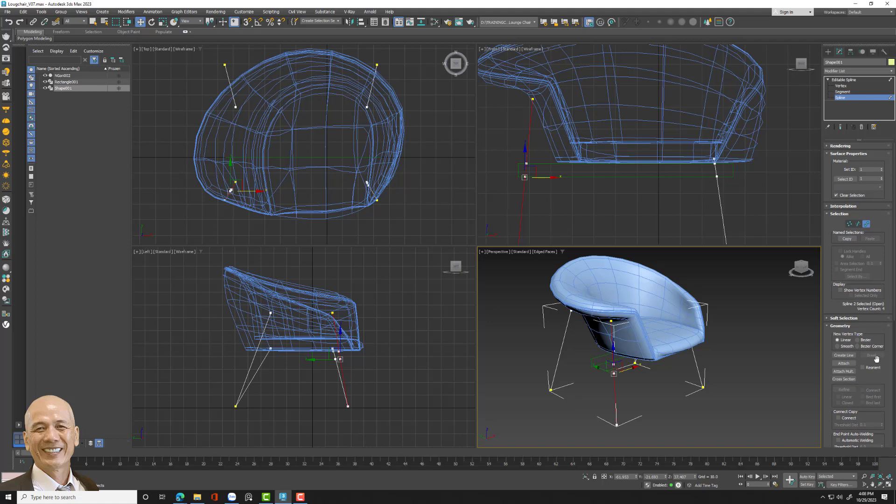
pyautogui.scroll(-2, 877, 358)
pyautogui.scroll(-2, 877, 359)
pyautogui.scroll(-2, 877, 359)
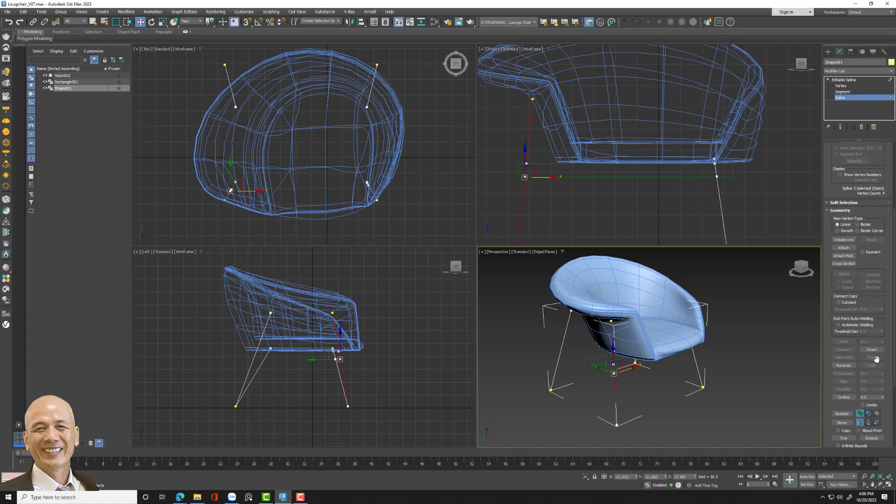
pyautogui.scroll(-2, 876, 358)
pyautogui.scroll(-1, 875, 363)
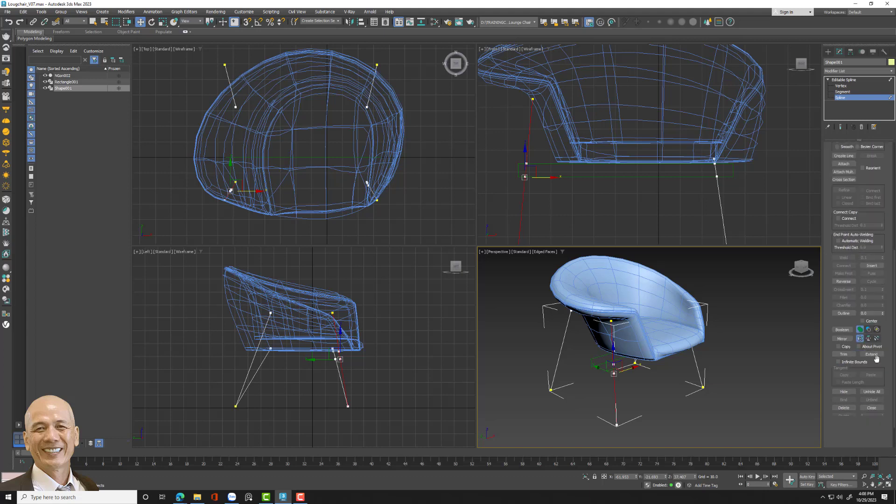
pyautogui.scroll(-2, 873, 368)
pyautogui.scroll(-1, 886, 389)
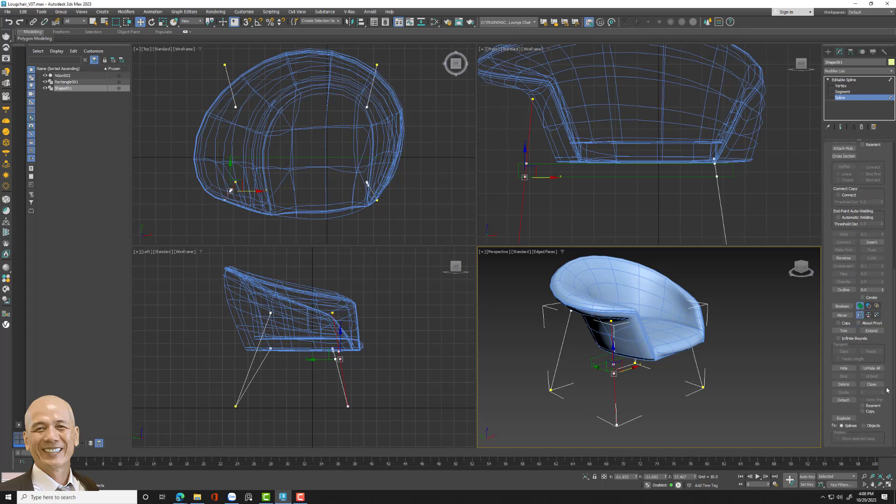
pyautogui.click(843, 400)
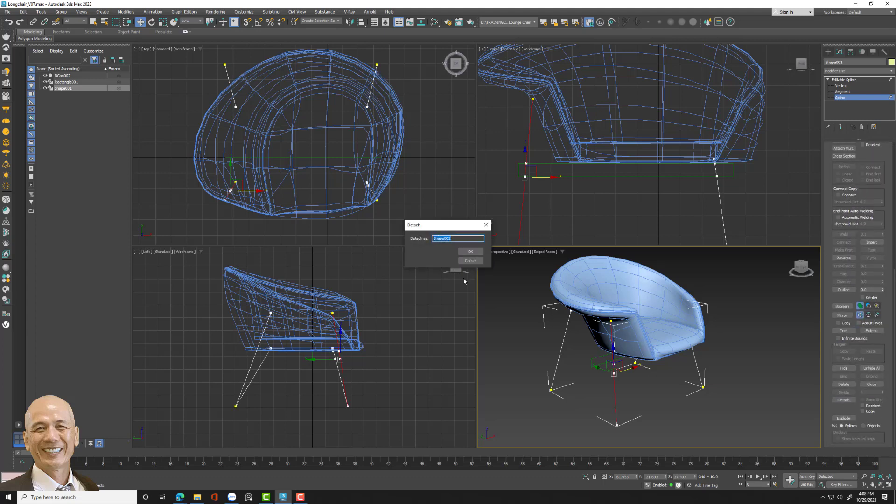
pyautogui.click(470, 252)
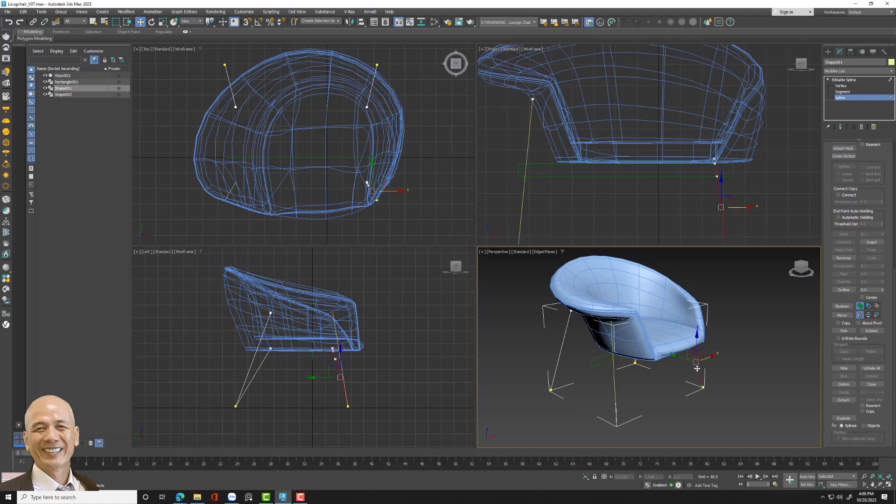
# - Detach another leg as Shape003, then exit sub-object mode and select Shape002
pyautogui.click(844, 400)
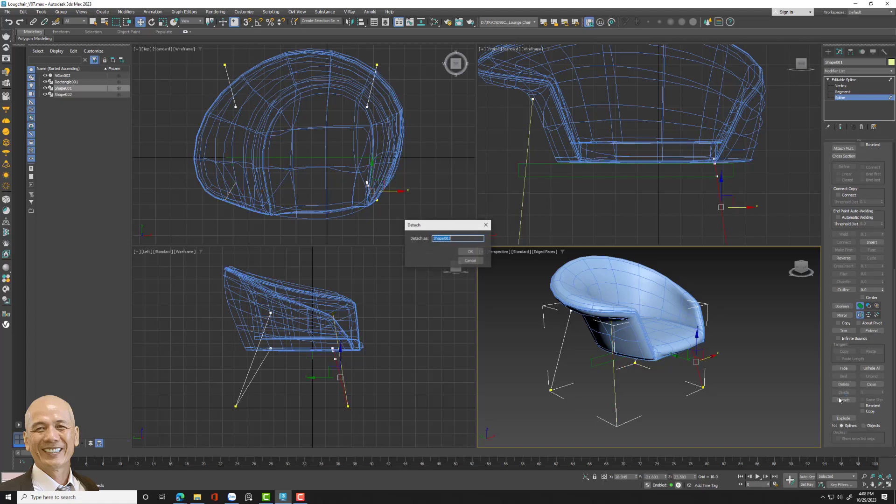
pyautogui.click(468, 253)
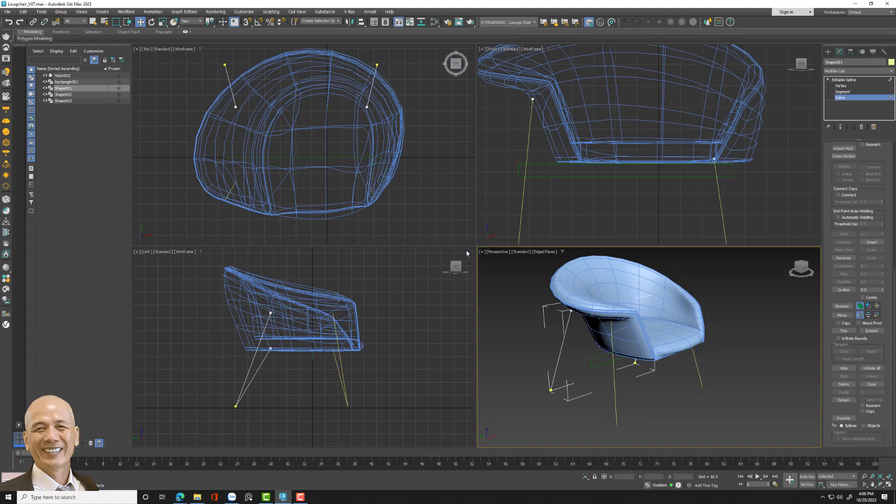
pyautogui.click(843, 80)
pyautogui.click(605, 397)
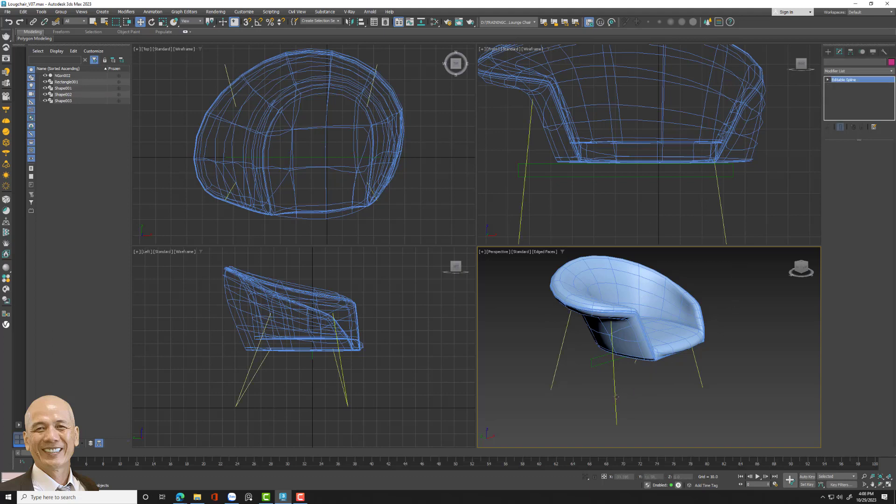
pyautogui.click(616, 396)
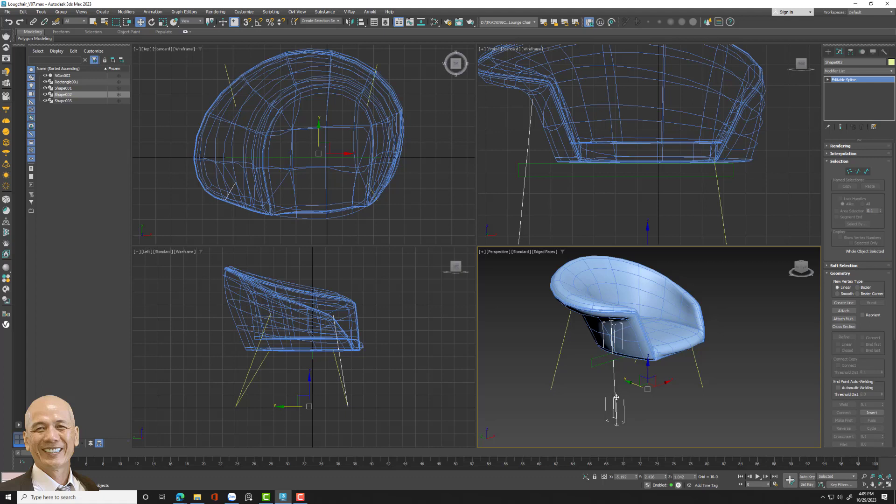
# - Draw a small NGon003 (radius about 5.2) beside the chair in the Top view, then deselect it
pyautogui.click(828, 53)
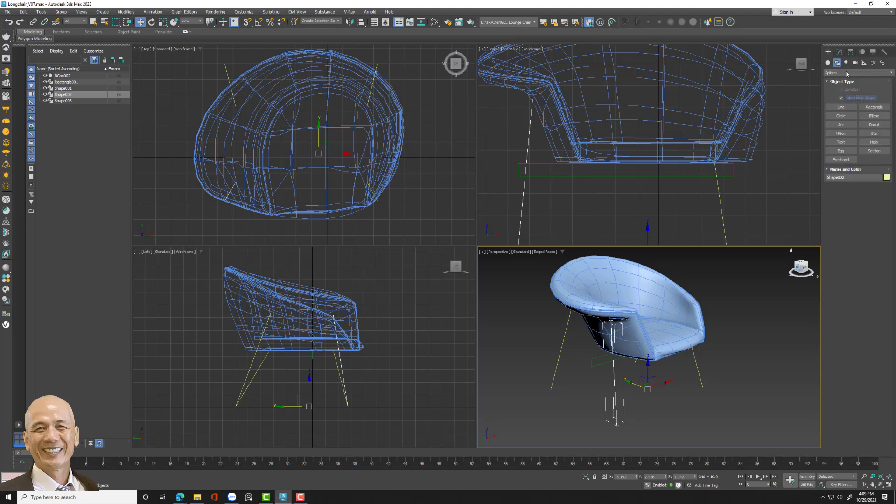
pyautogui.click(842, 133)
pyautogui.moveTo(437, 182); pyautogui.dragTo(444, 173)
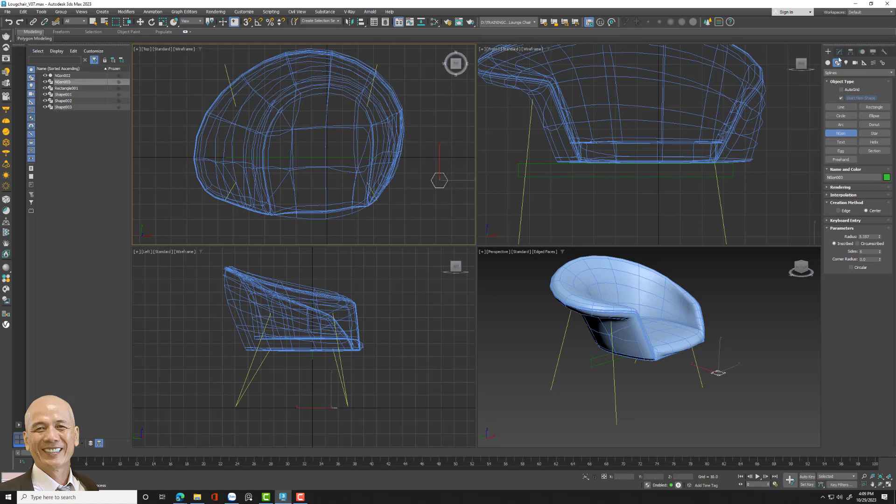
pyautogui.click(839, 52)
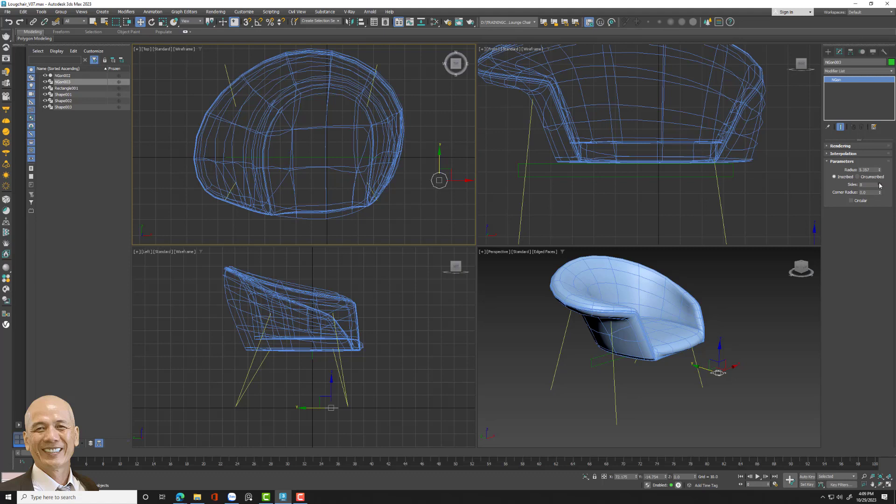
pyautogui.click(443, 205)
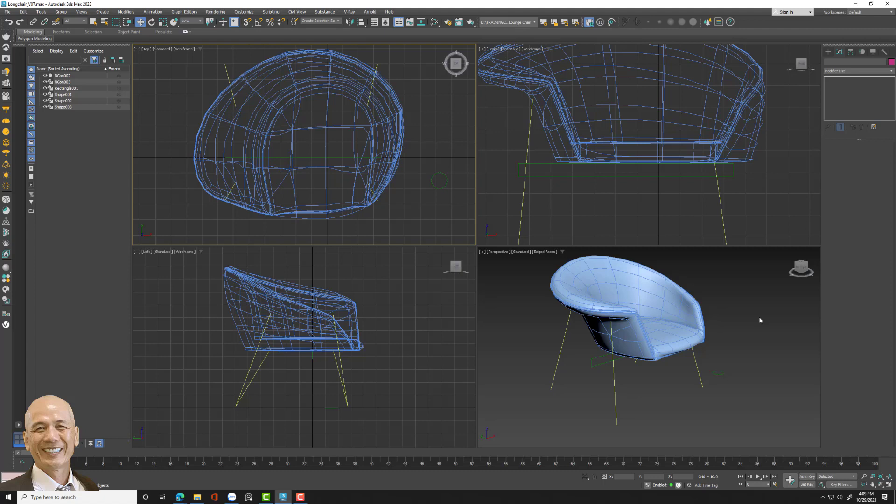
# - Start a Compound Objects loft using the Shape002 leg spline as the path, ready to pick a shape
pyautogui.click(827, 51)
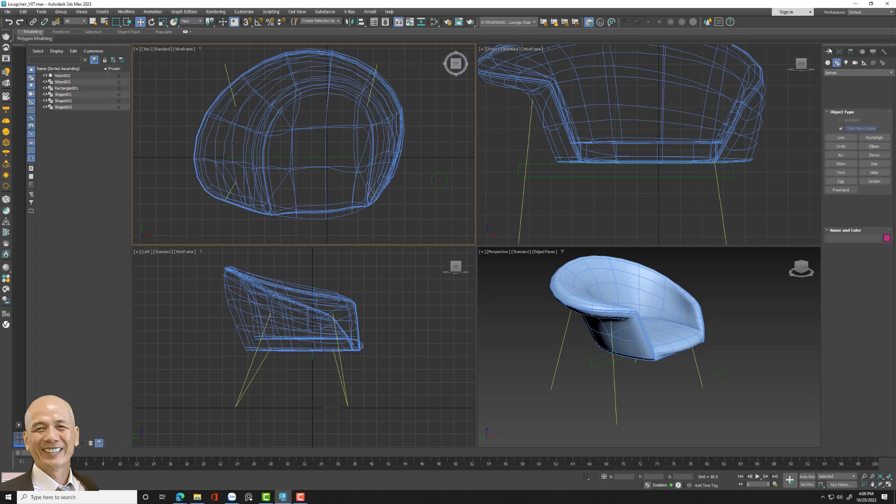
pyautogui.click(836, 73)
pyautogui.click(836, 93)
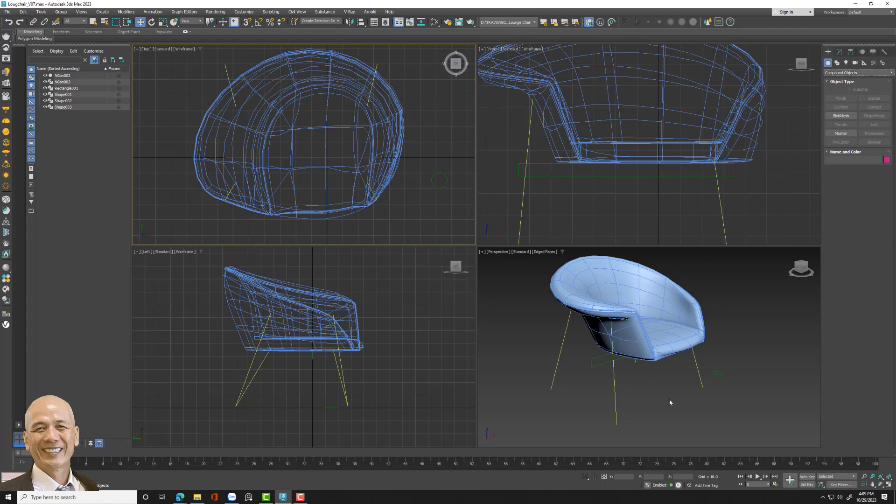
pyautogui.click(722, 372)
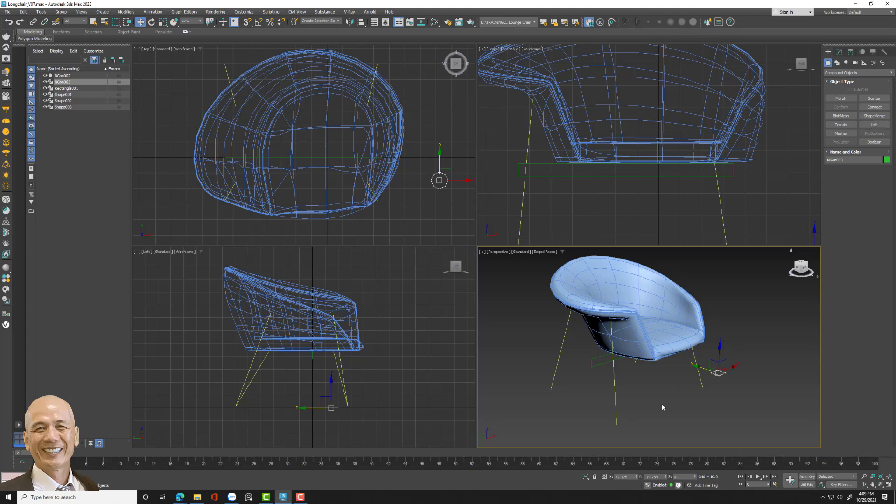
pyautogui.click(616, 417)
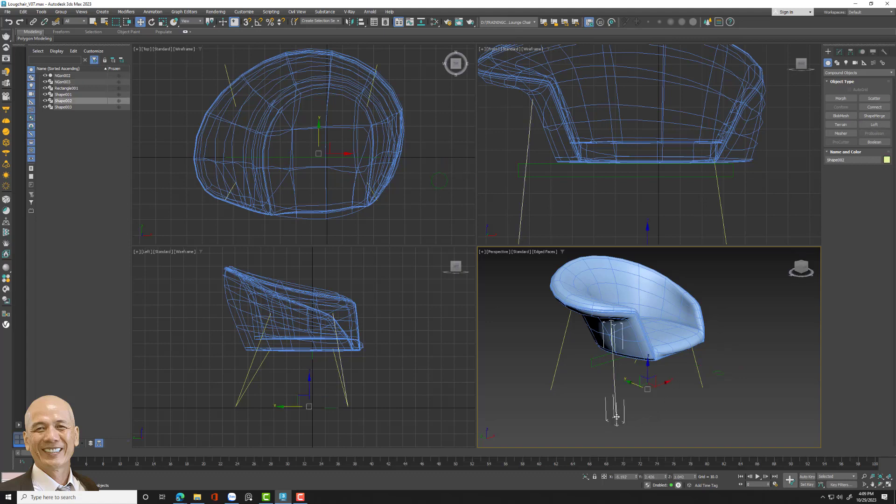
pyautogui.click(875, 125)
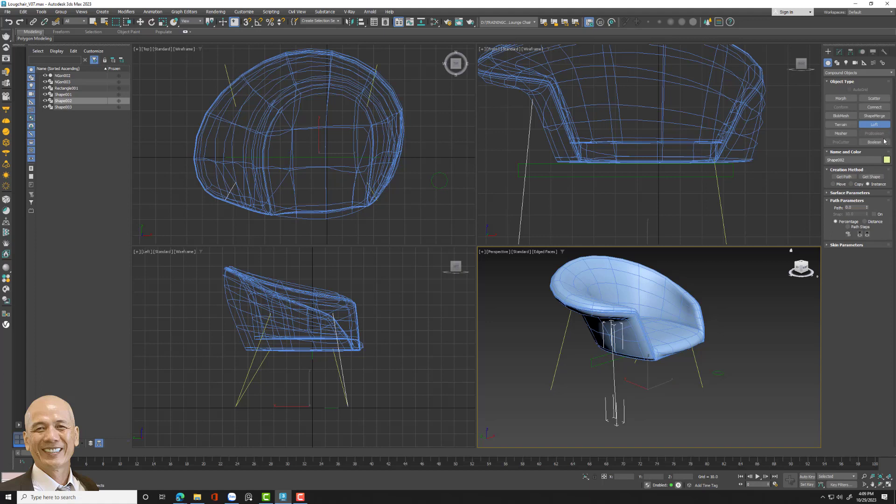
pyautogui.click(871, 177)
# - Pick NGon003 as the cross-section, then set Loft001's Shape Steps and Path Steps to 0
pyautogui.click(718, 374)
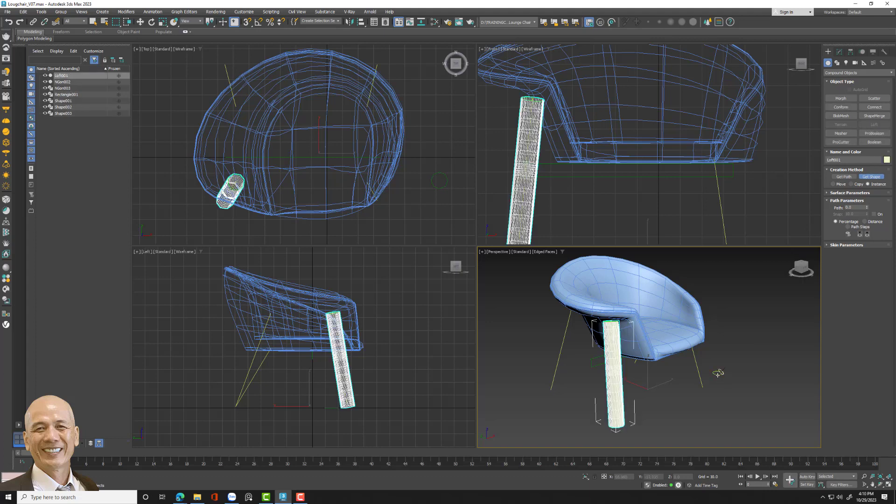
pyautogui.click(840, 53)
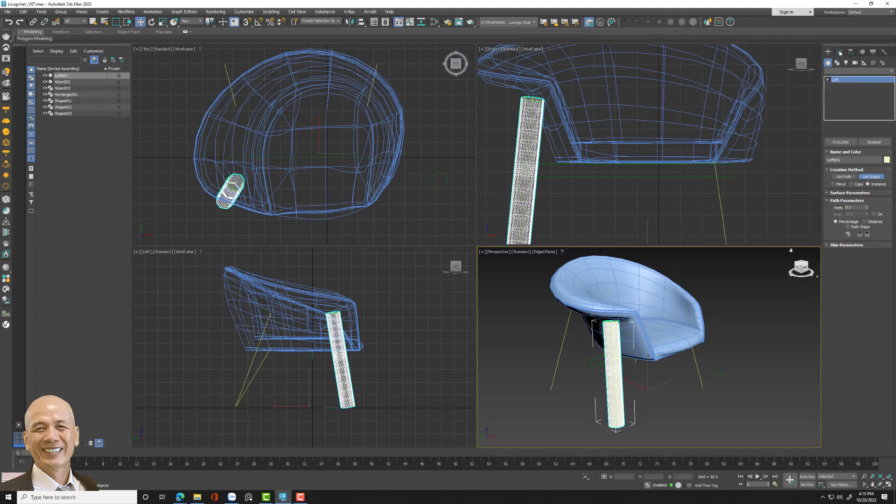
pyautogui.click(718, 338)
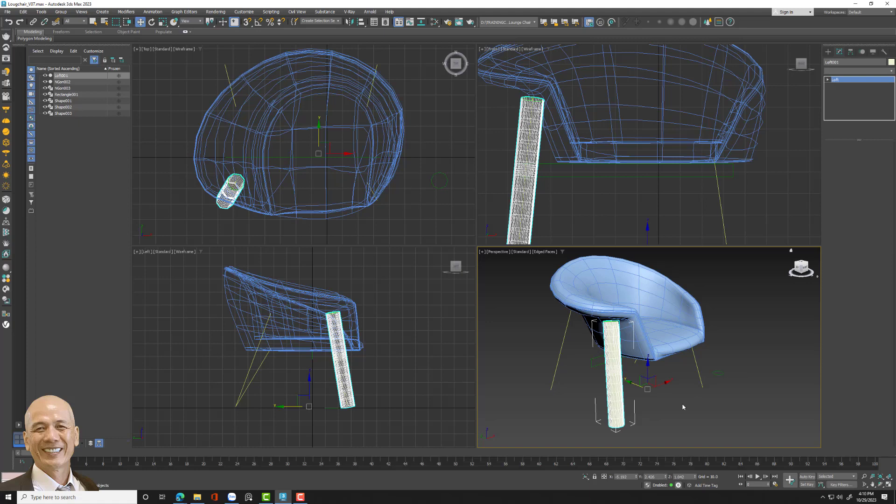
pyautogui.click(618, 406)
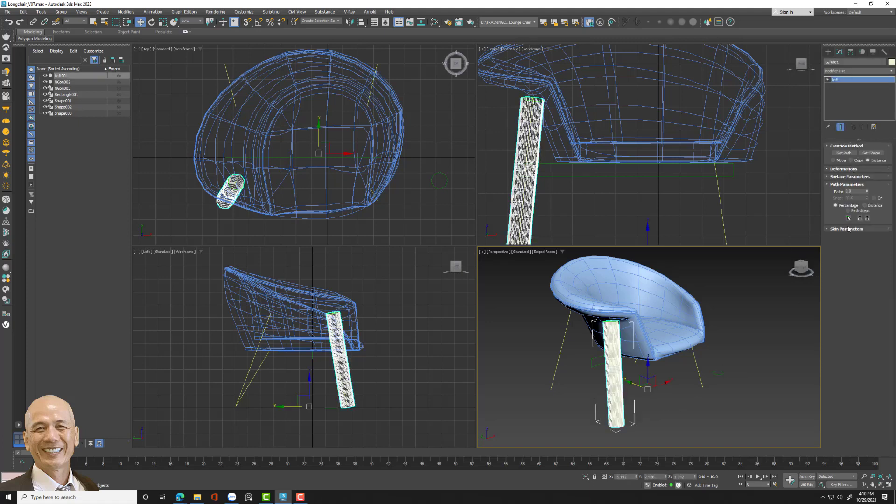
pyautogui.click(848, 229)
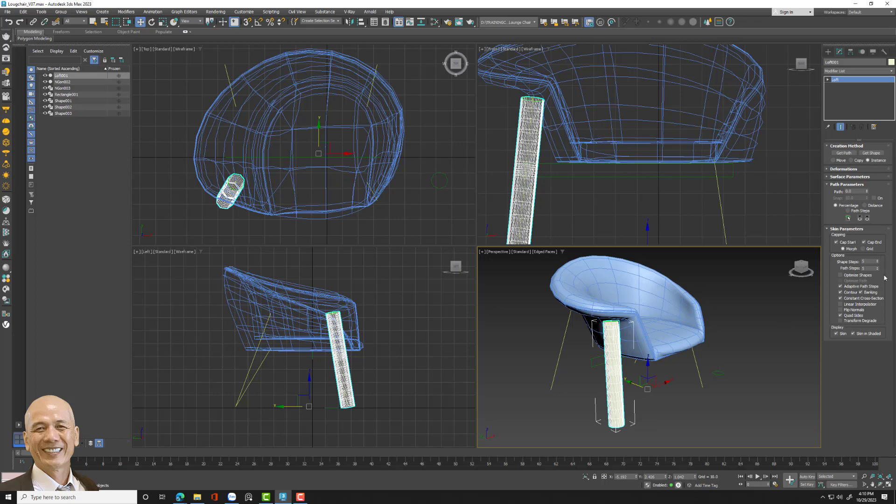
pyautogui.moveTo(877, 262); pyautogui.dragTo(876, 268)
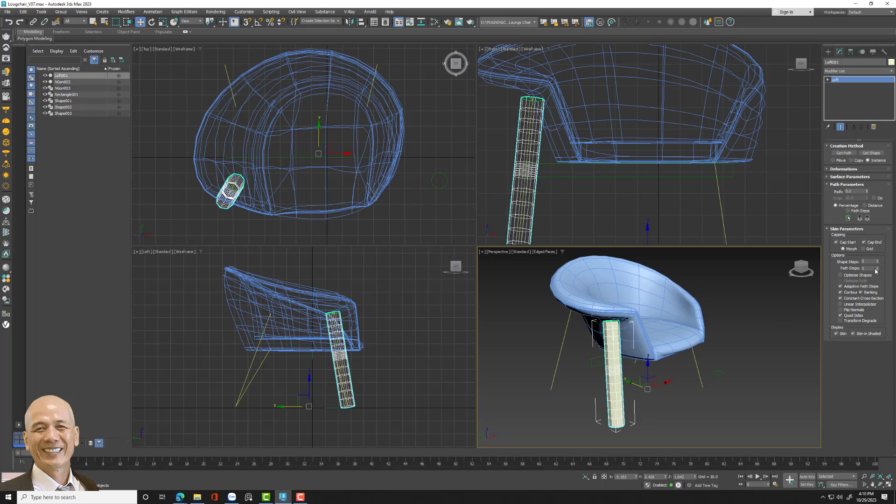
pyautogui.rightClick(877, 270)
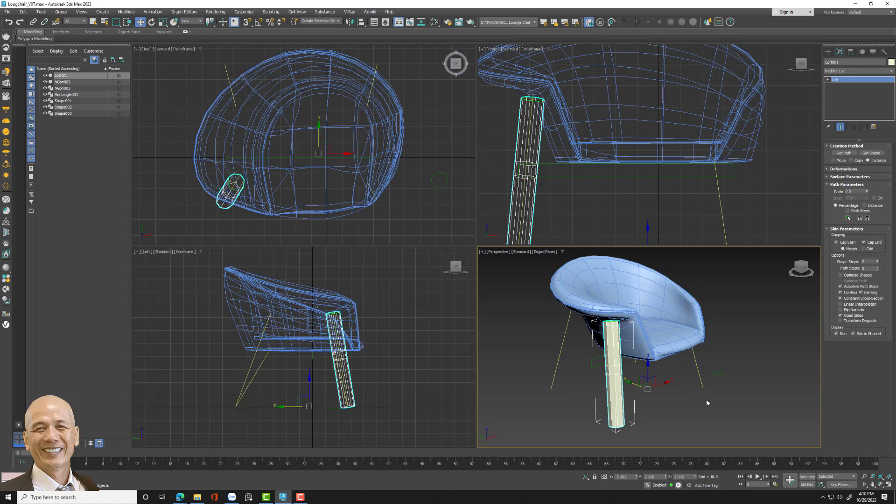
# - Reduce NGon003's radius to about 2.7 so the lofted leg is slimmer
pyautogui.click(718, 373)
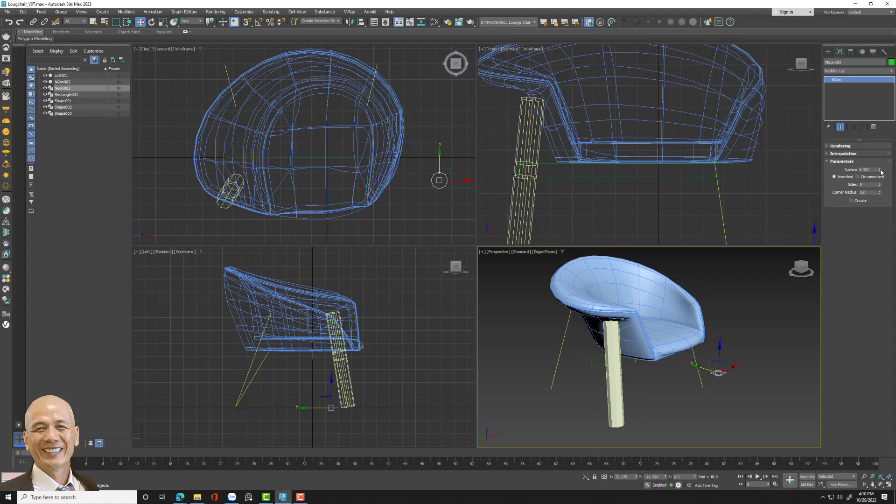
pyautogui.moveTo(879, 171); pyautogui.dragTo(883, 191)
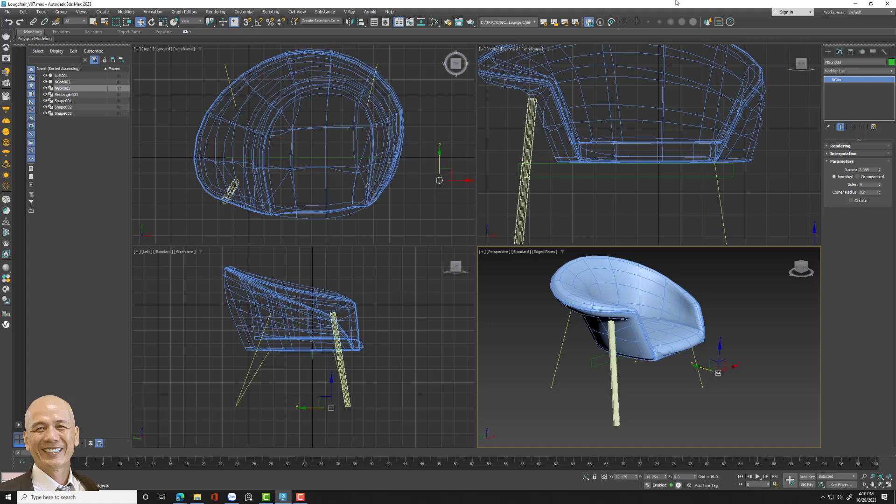
# - Move Rectangle001 toward the chair's front in the Top view, in line with the leg
pyautogui.click(566, 176)
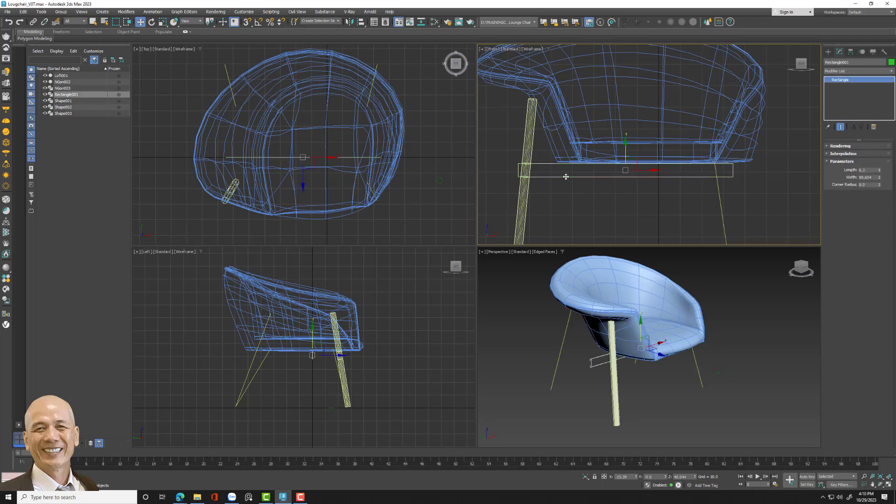
pyautogui.moveTo(270, 147); pyautogui.dragTo(275, 144, button='middle')
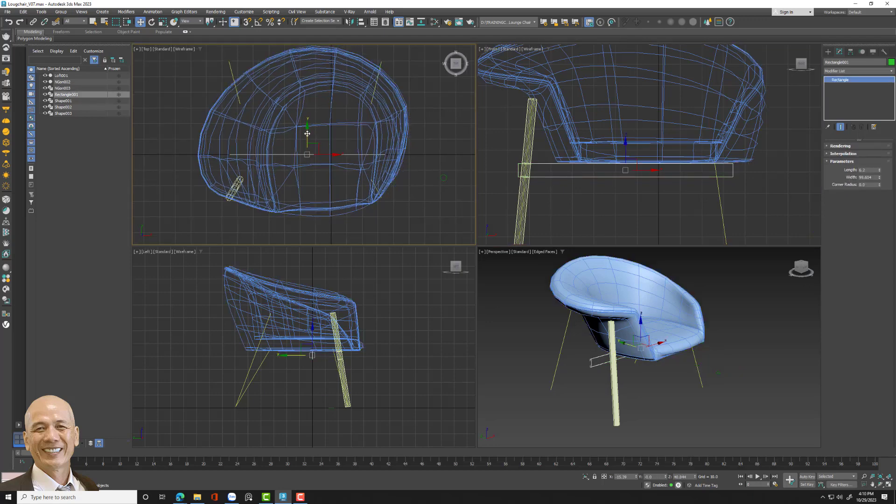
pyautogui.moveTo(307, 132); pyautogui.dragTo(308, 161)
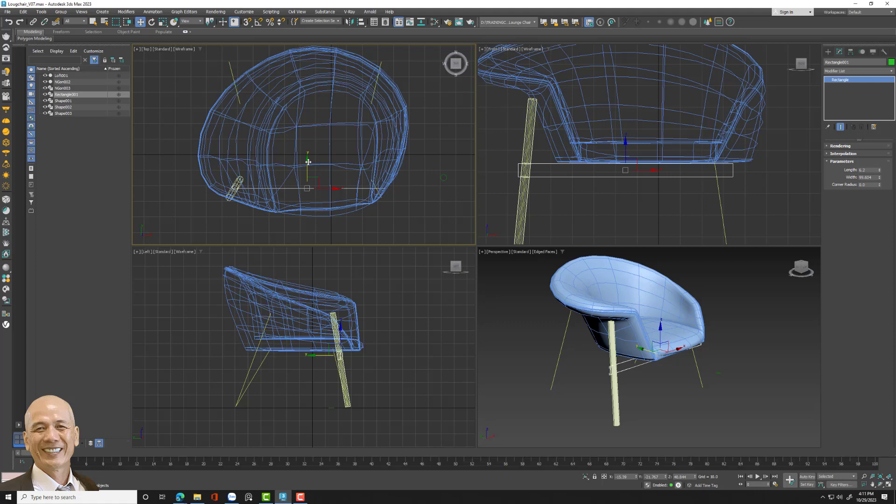
pyautogui.rightClick(701, 382)
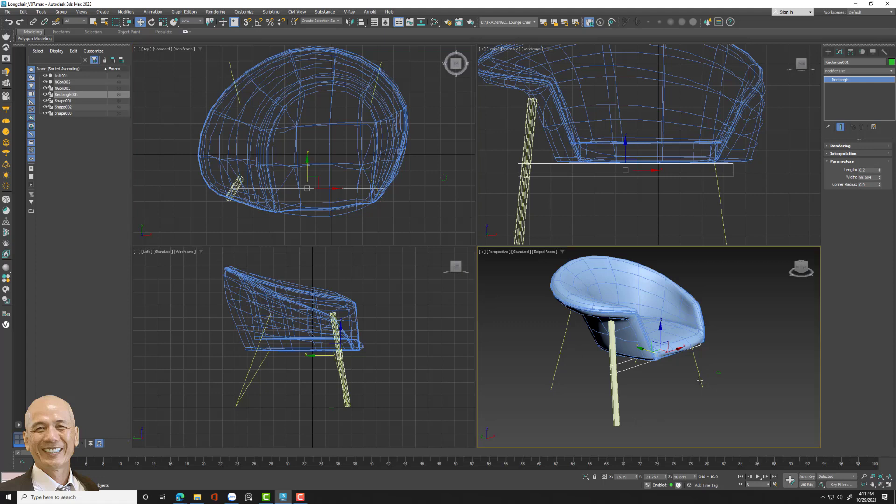
# - Loft the NGon leg profile along Shape003 to create the second leg, Loft002
pyautogui.click(701, 382)
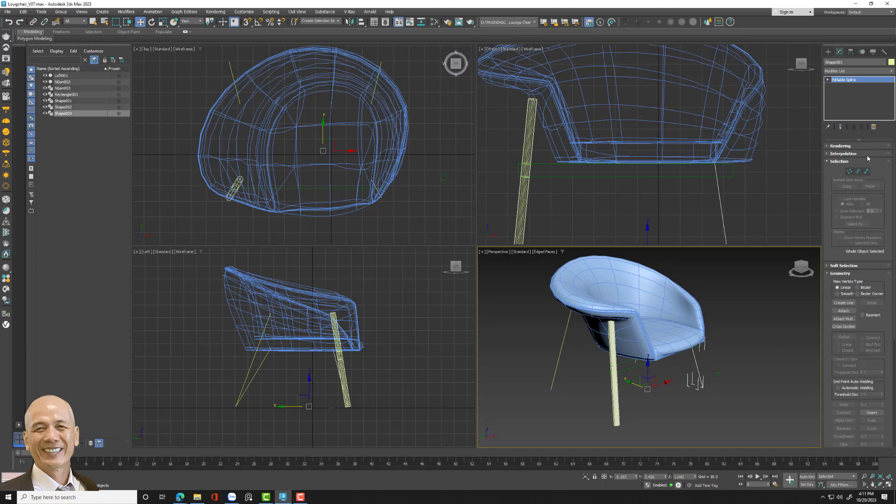
pyautogui.click(829, 51)
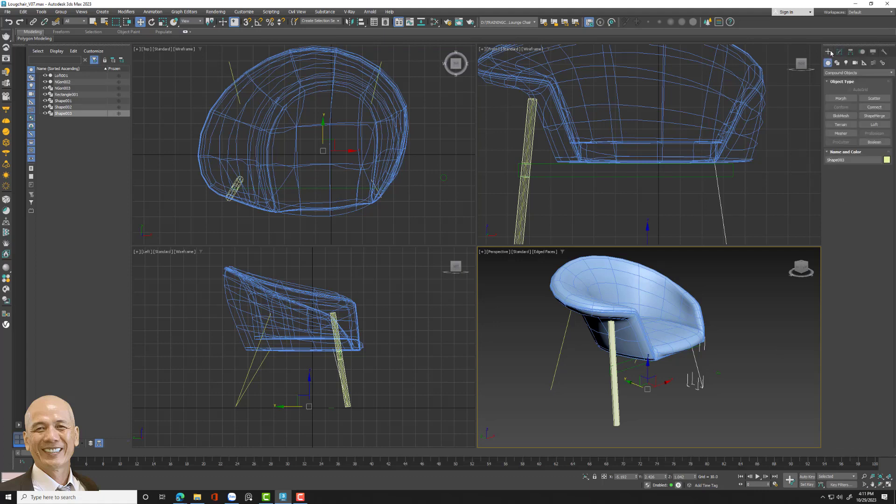
pyautogui.click(874, 125)
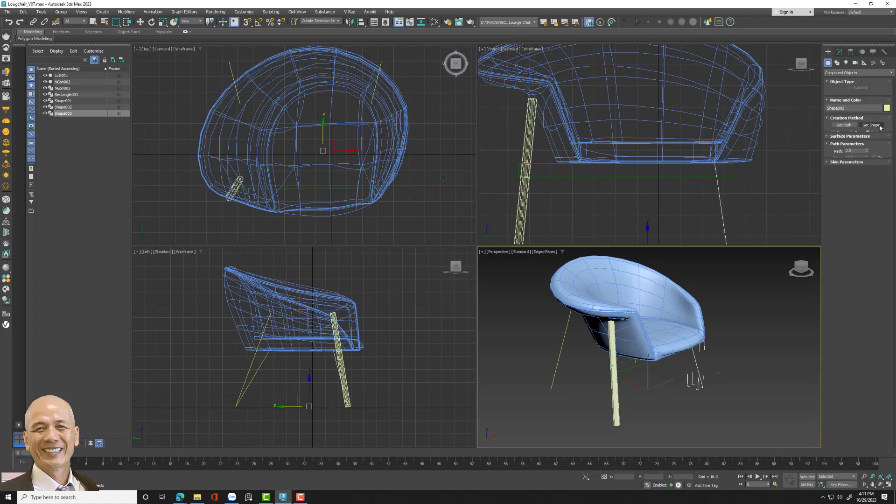
pyautogui.click(870, 177)
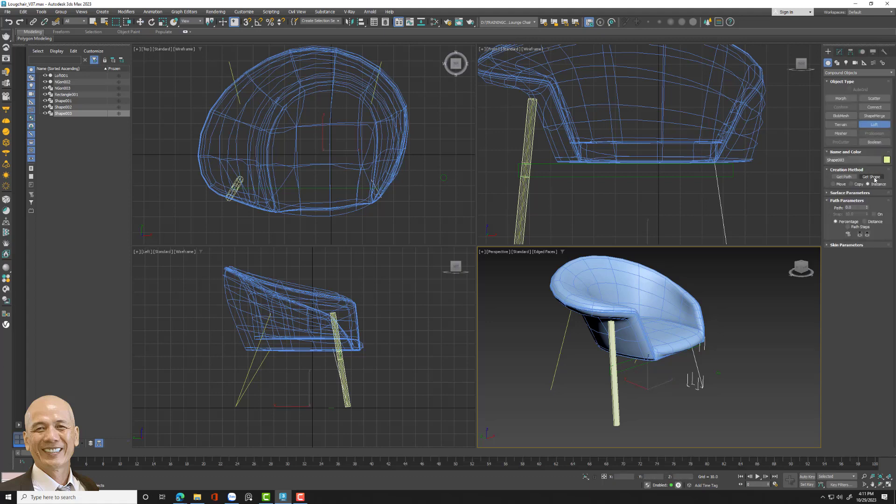
pyautogui.click(719, 371)
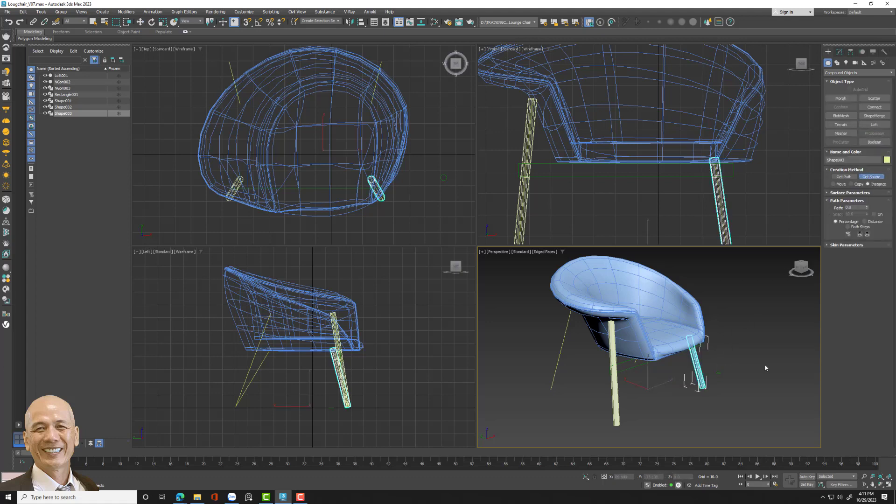
pyautogui.moveTo(732, 393); pyautogui.dragTo(719, 377, button='middle')
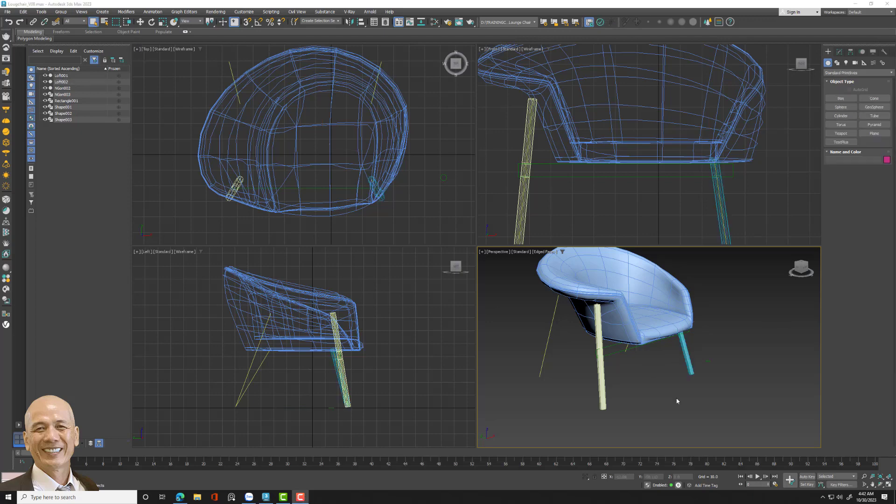
# - Maximize the Perspective viewport and orbit above the chair seat
pyautogui.moveTo(674, 399)
pyautogui.keyDown('alt'); pyautogui.mouseDown(button='middle')
pyautogui.moveTo(674, 386)
pyautogui.moveTo(684, 400)
pyautogui.mouseUp(button='middle'); pyautogui.keyUp('alt')
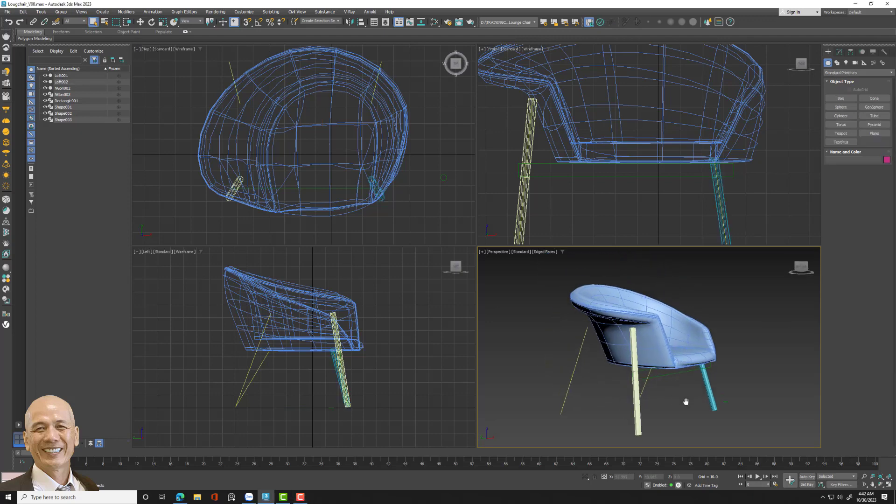
pyautogui.scroll(3, 677, 388)
pyautogui.scroll(3, 668, 370)
pyautogui.keyDown('alt'); pyautogui.moveTo(668, 370); pyautogui.dragTo(680, 382, button='middle'); pyautogui.keyUp('alt')
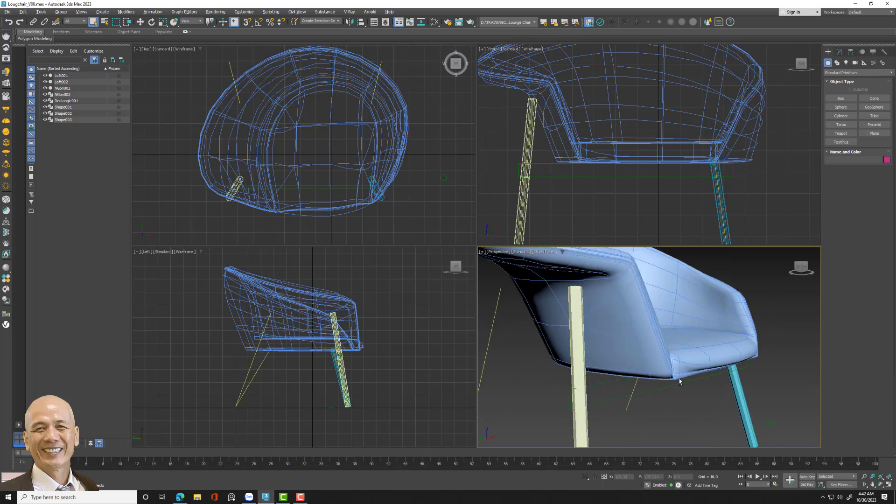
pyautogui.click(889, 485)
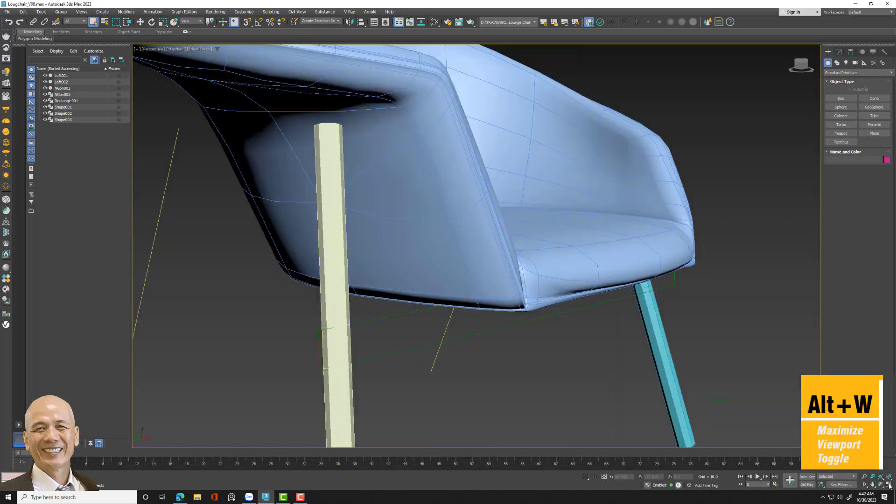
pyautogui.keyDown('alt'); pyautogui.moveTo(620, 350); pyautogui.dragTo(513, 280, button='middle'); pyautogui.keyUp('alt')
# - Move NGon003 and raise its radius from 2.089 to 2.235 to thicken the legs
pyautogui.click(62, 94)
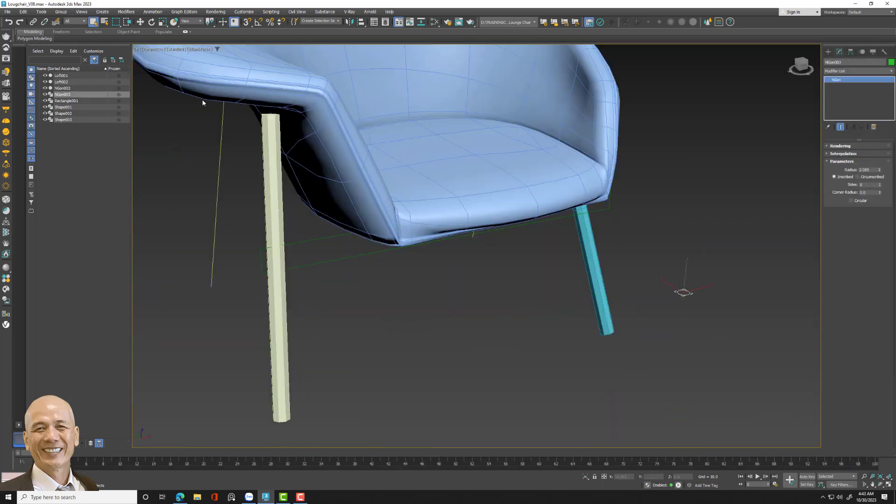
pyautogui.click(140, 22)
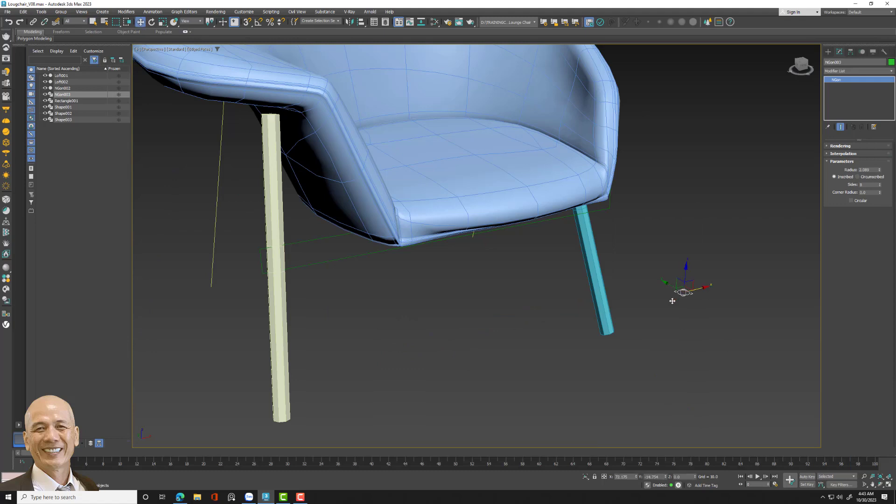
pyautogui.moveTo(684, 291); pyautogui.dragTo(423, 412)
pyautogui.moveTo(877, 172); pyautogui.dragTo(877, 166)
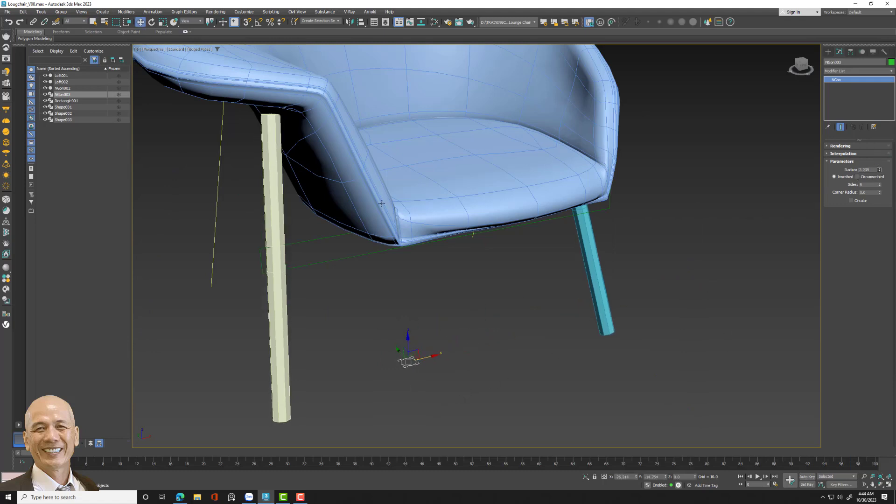
pyautogui.moveTo(381, 204)
pyautogui.keyDown('alt'); pyautogui.mouseDown(button='middle')
pyautogui.moveTo(460, 247)
pyautogui.moveTo(447, 250)
pyautogui.mouseUp(button='middle'); pyautogui.keyUp('alt')
pyautogui.scroll(3, 461, 248)
pyautogui.scroll(-3, 461, 248)
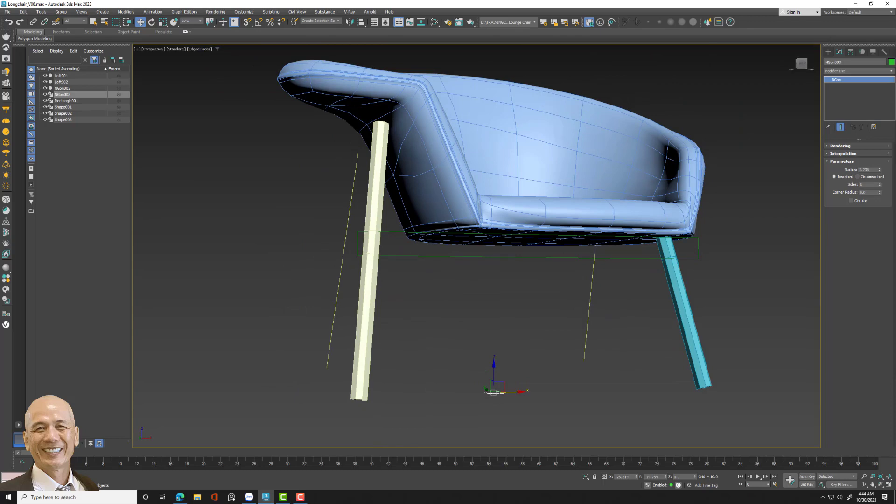
pyautogui.keyDown('alt'); pyautogui.moveTo(796, 138); pyautogui.dragTo(692, 159, button='middle'); pyautogui.keyUp('alt')
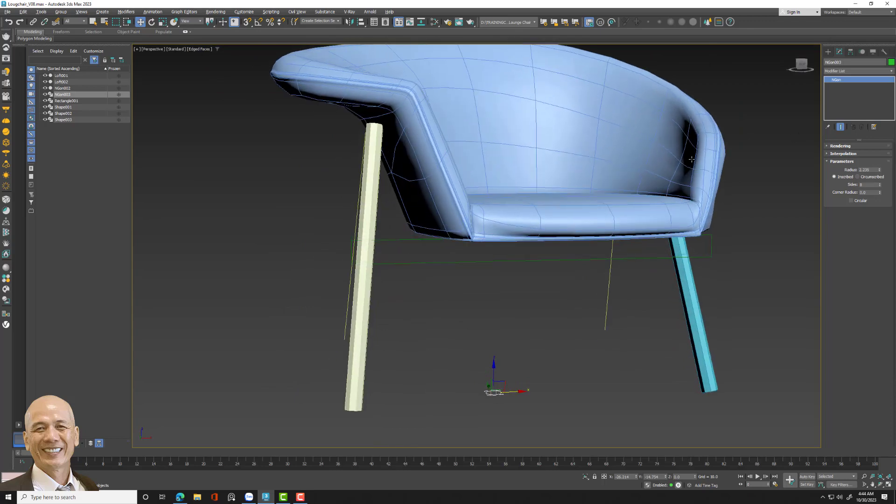
pyautogui.click(571, 362)
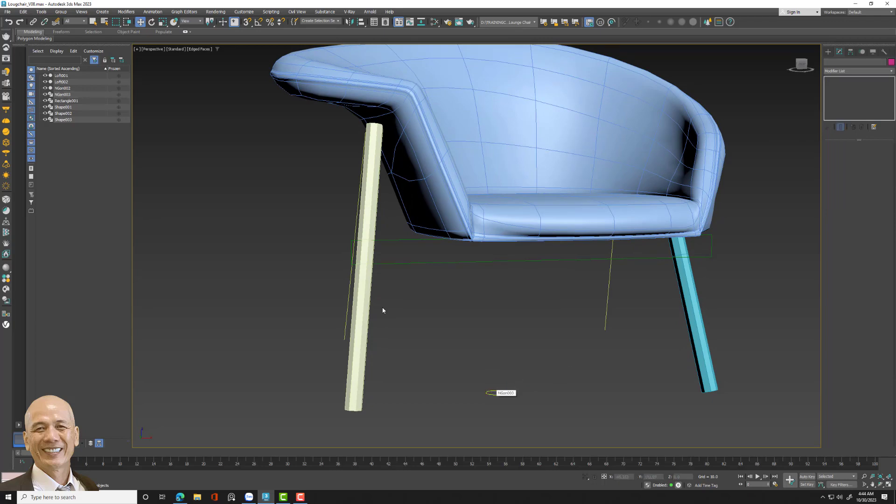
# - Add an Edit Poly modifier to the first leg, Loft001
pyautogui.click(356, 291)
pyautogui.scroll(2, 365, 274)
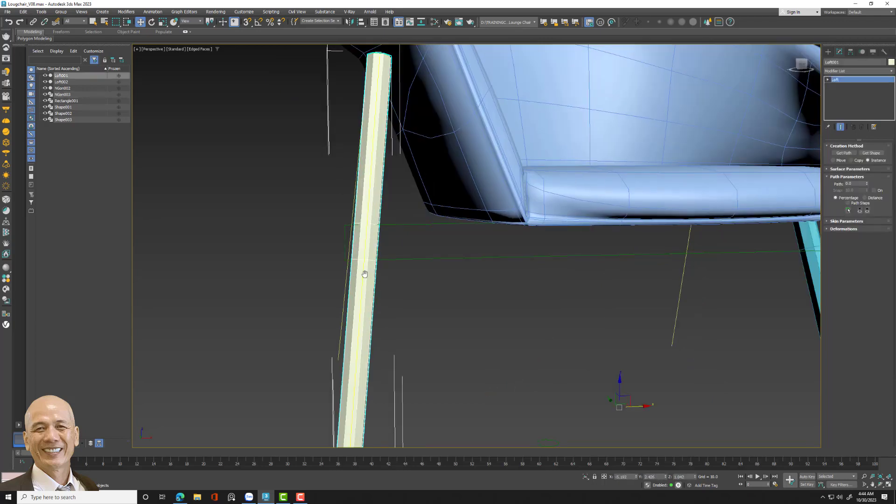
pyautogui.moveTo(364, 274); pyautogui.dragTo(366, 284, button='middle')
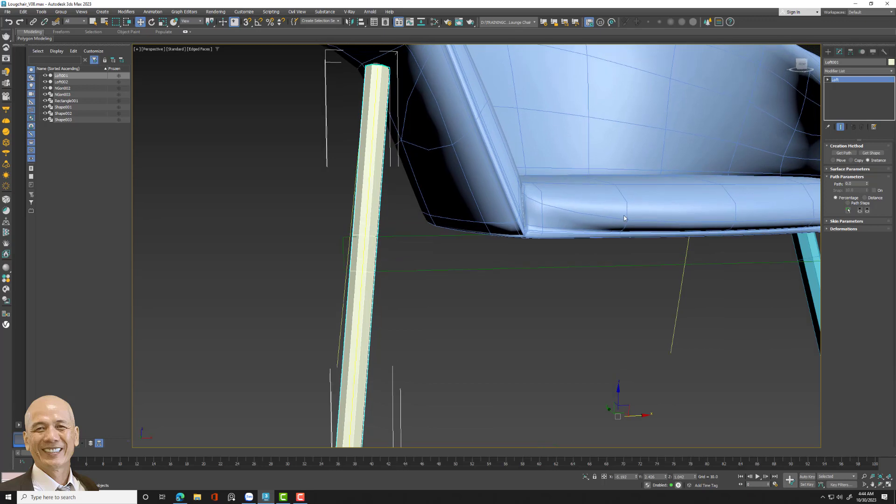
pyautogui.click(863, 71)
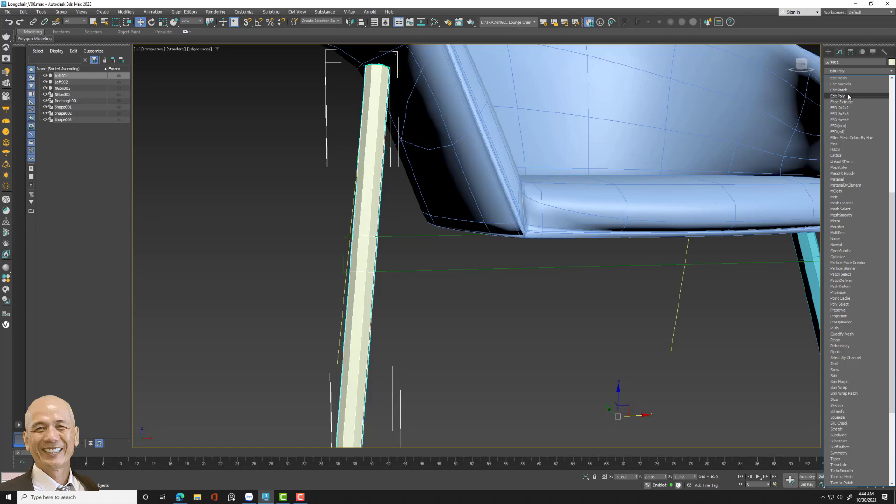
pyautogui.click(823, 131)
pyautogui.press('Down')
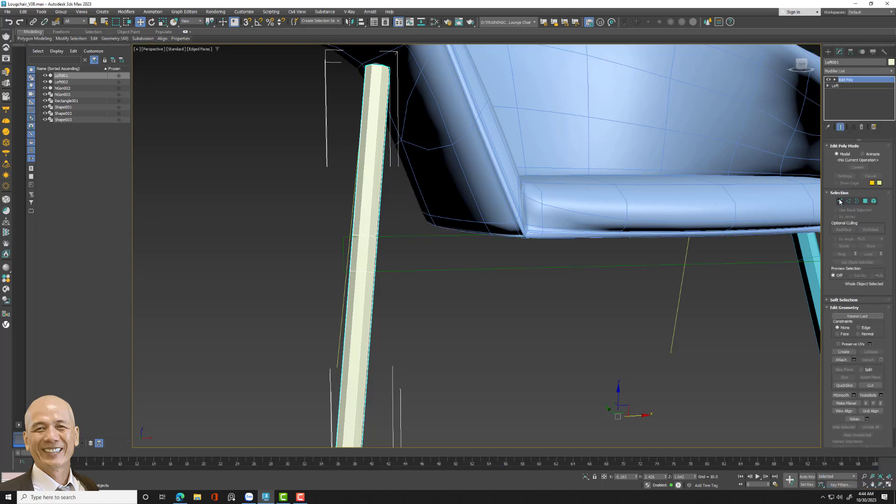
# - Select two vertex rings on the leg and scale them outward to flare it
pyautogui.press('1')
pyautogui.moveTo(404, 306); pyautogui.dragTo(336, 220)
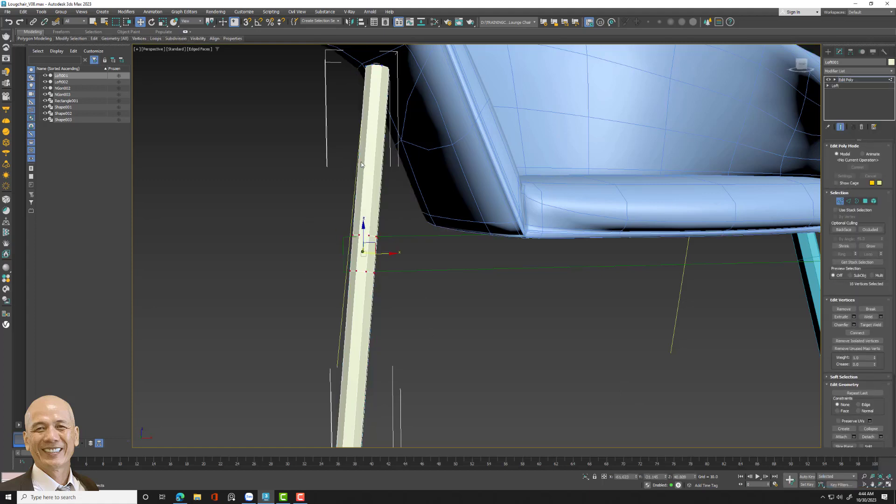
pyautogui.click(163, 22)
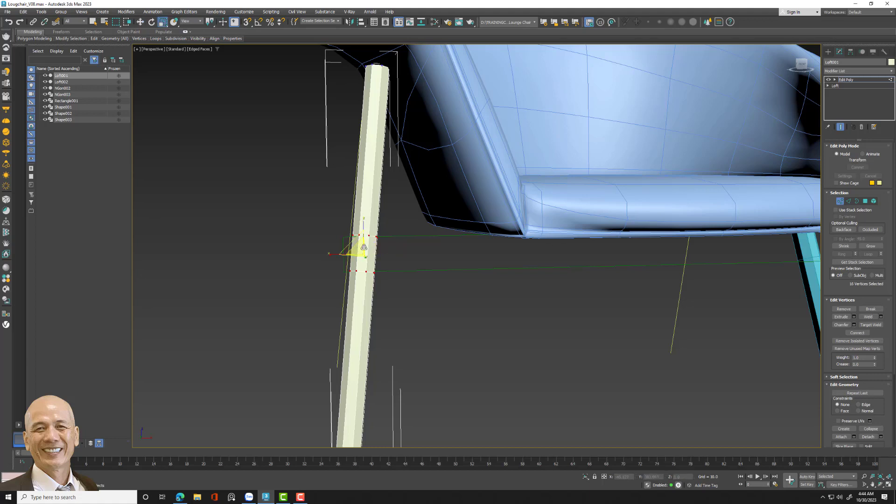
pyautogui.moveTo(355, 250); pyautogui.dragTo(368, 239)
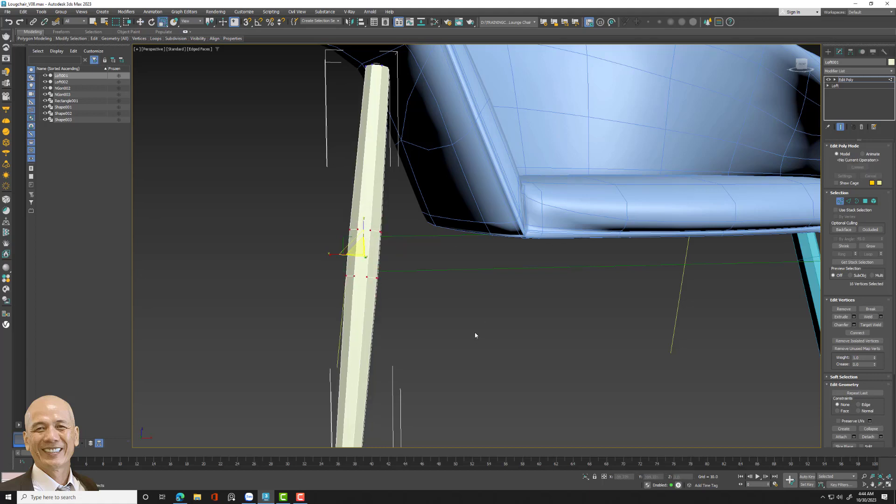
pyautogui.moveTo(475, 336); pyautogui.dragTo(484, 232, button='middle')
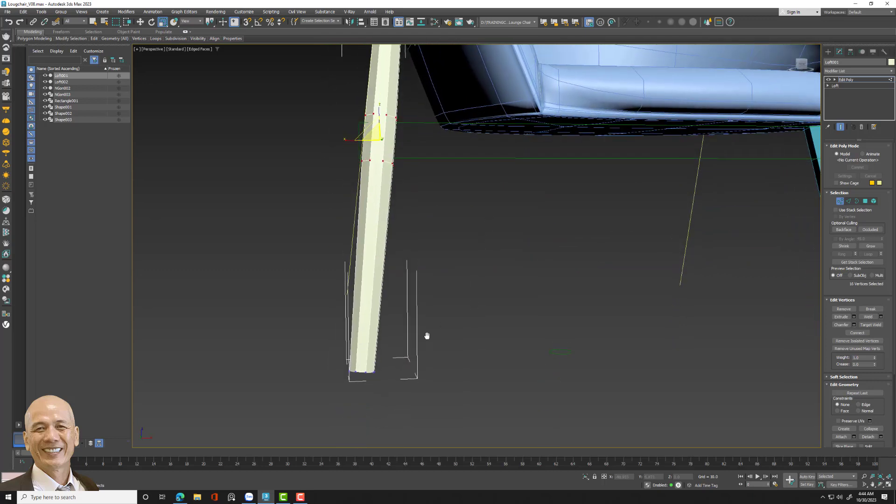
pyautogui.moveTo(427, 335)
pyautogui.mouseDown(button='middle')
pyautogui.moveTo(443, 341)
pyautogui.moveTo(460, 310)
pyautogui.moveTo(462, 370)
pyautogui.mouseUp(button='middle')
pyautogui.scroll(-5, 458, 367)
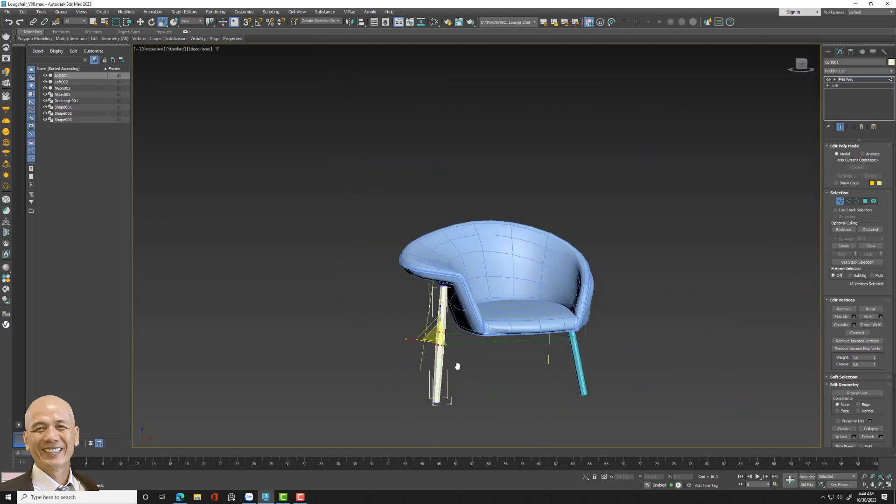
pyautogui.scroll(2, 459, 364)
pyautogui.scroll(8, 434, 258)
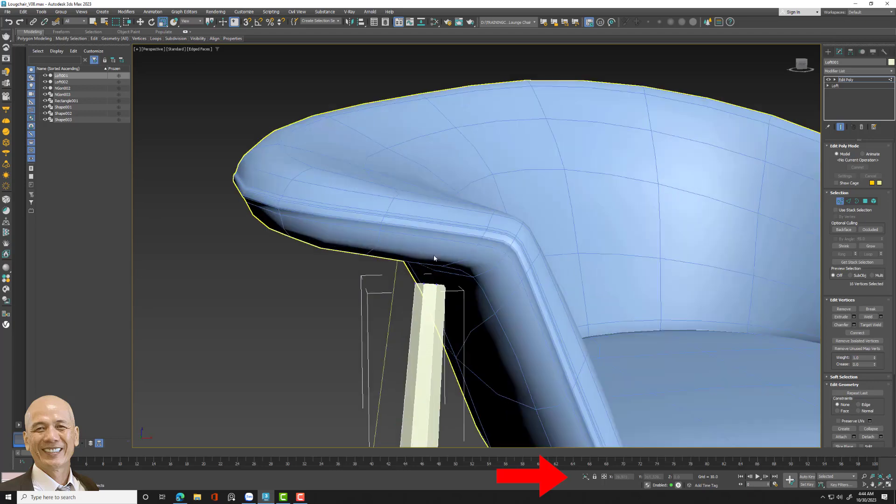
pyautogui.scroll(3, 434, 258)
# - Isolate the leg and inset its octagonal top face by about 0.759
pyautogui.press('4')
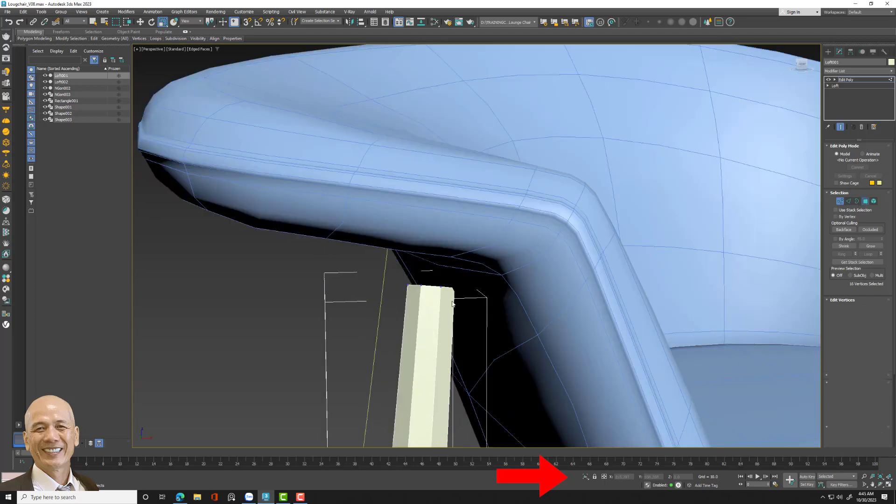
pyautogui.click(585, 477)
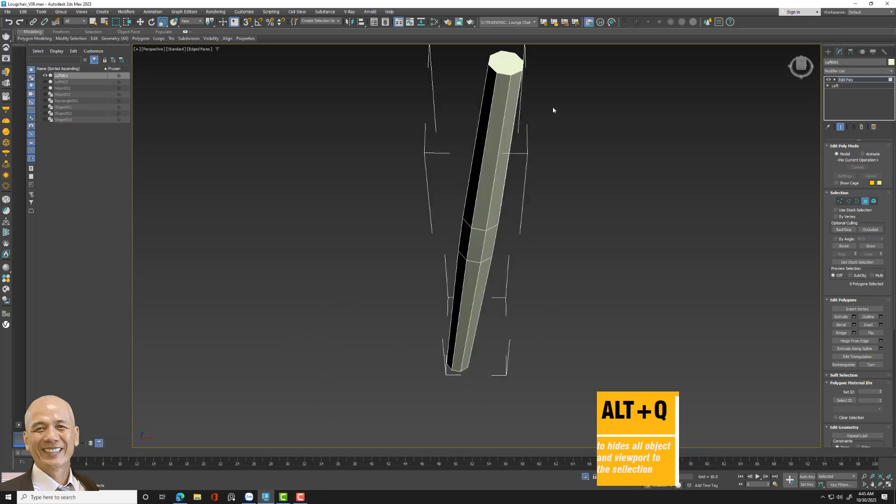
pyautogui.keyDown('alt'); pyautogui.moveTo(553, 110); pyautogui.dragTo(633, 211, button='middle'); pyautogui.keyUp('alt')
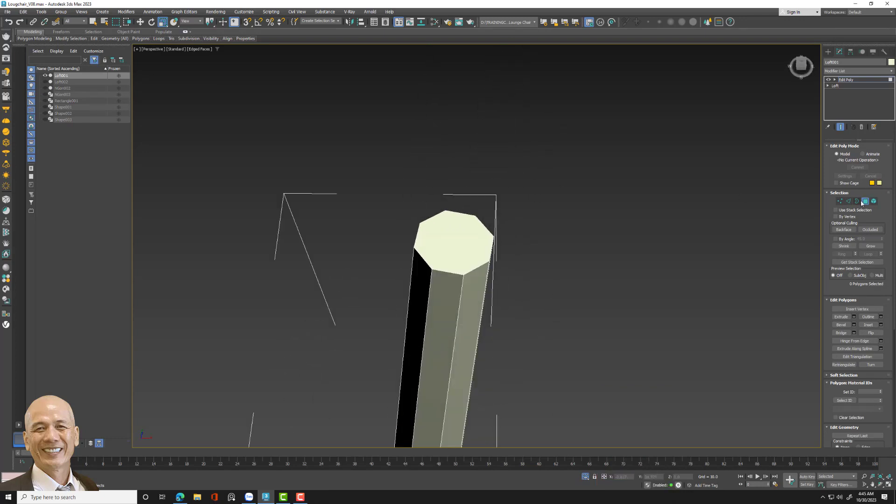
pyautogui.click(440, 236)
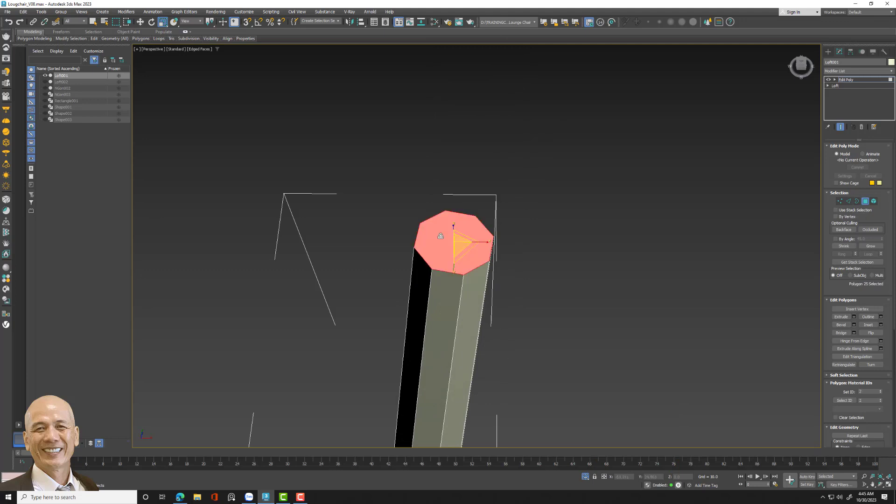
pyautogui.click(881, 325)
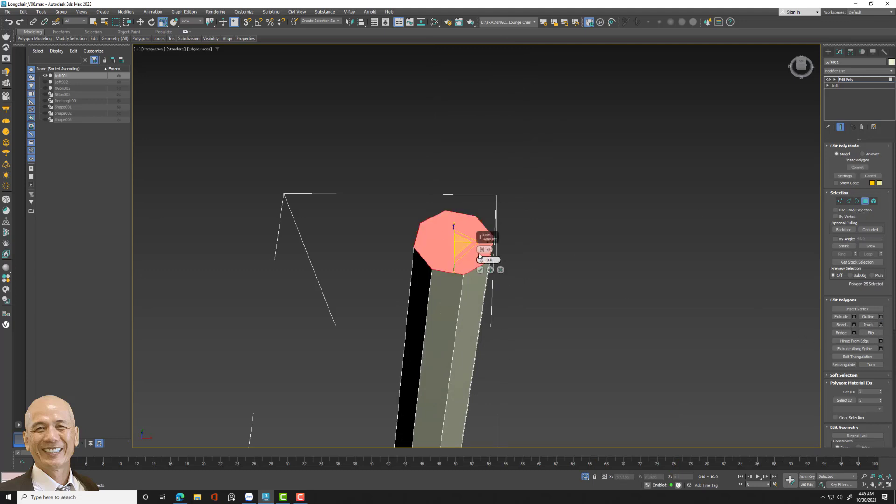
pyautogui.moveTo(480, 256); pyautogui.dragTo(482, 258)
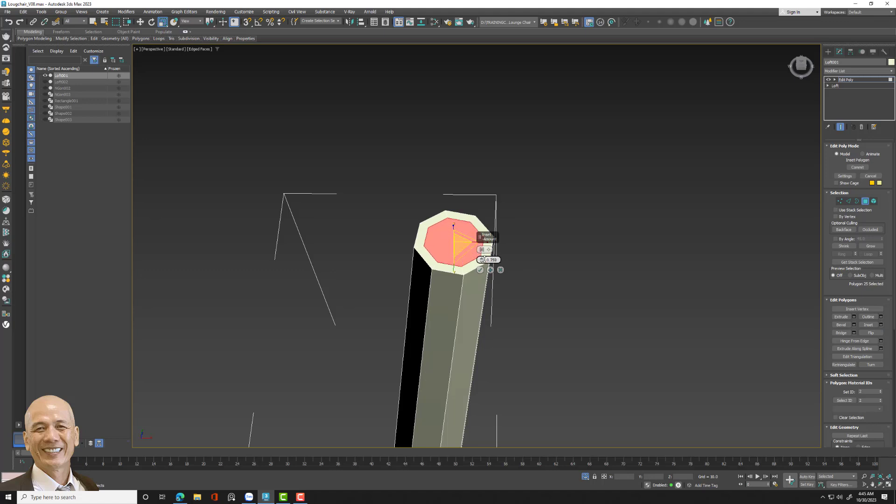
pyautogui.click(480, 270)
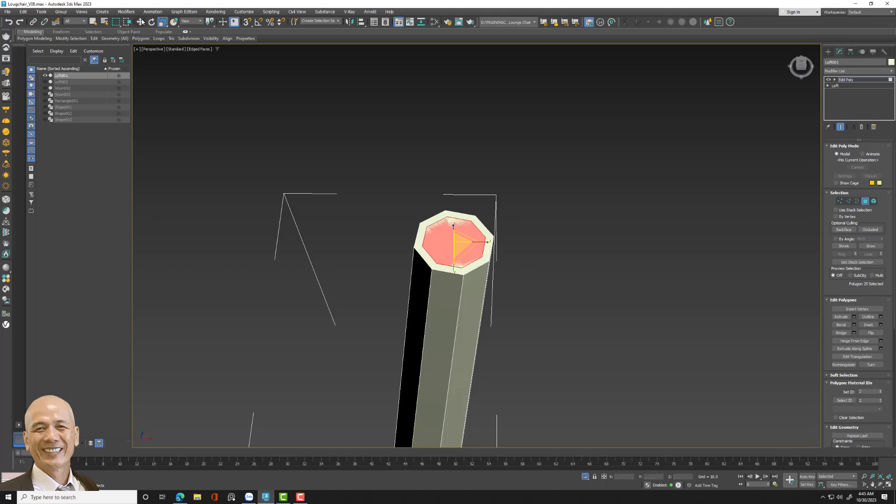
# - Select two opposite vertices of the inset octagon in Vertex mode
pyautogui.click(140, 22)
pyautogui.press('z')
pyautogui.press('1')
pyautogui.click(340, 243)
pyautogui.keyDown('ctrl'); pyautogui.click(607, 248); pyautogui.keyUp('ctrl')
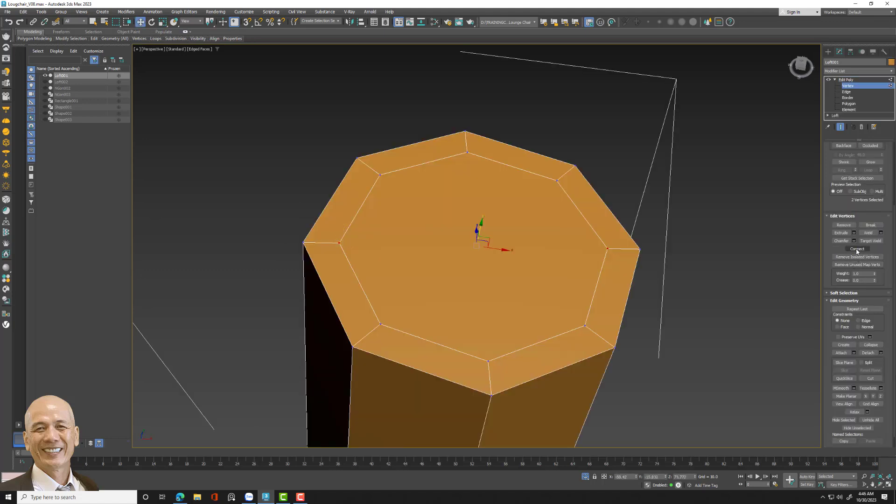
# - Connect the two opposite vertices and cut a crossing edge with 3D Snap on the top
pyautogui.click(857, 249)
pyautogui.click(870, 378)
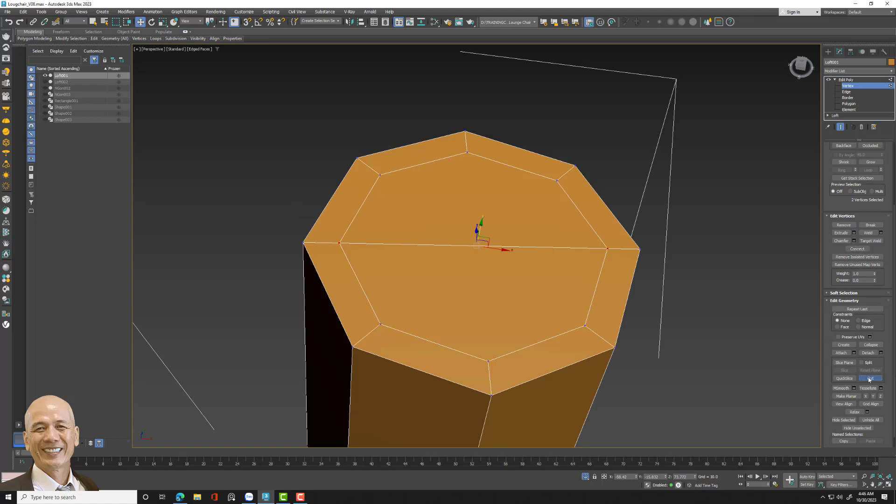
pyautogui.click(246, 22)
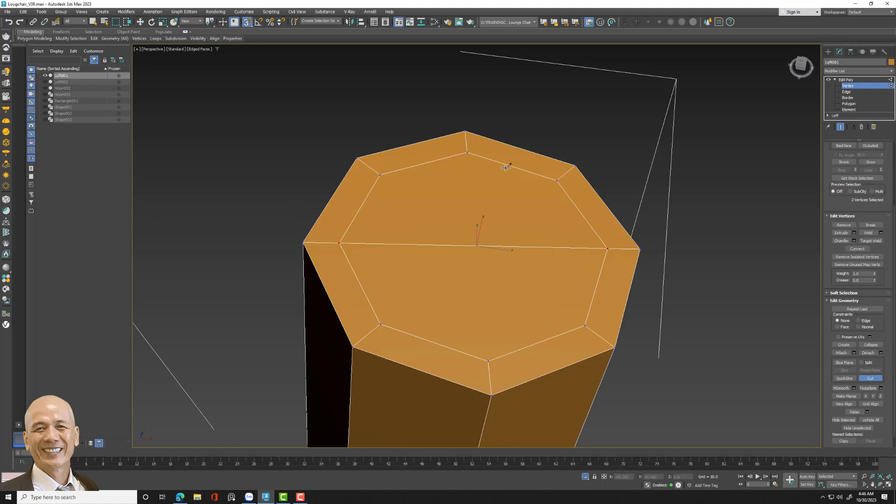
pyautogui.click(467, 153)
pyautogui.click(490, 361)
pyautogui.click(837, 83)
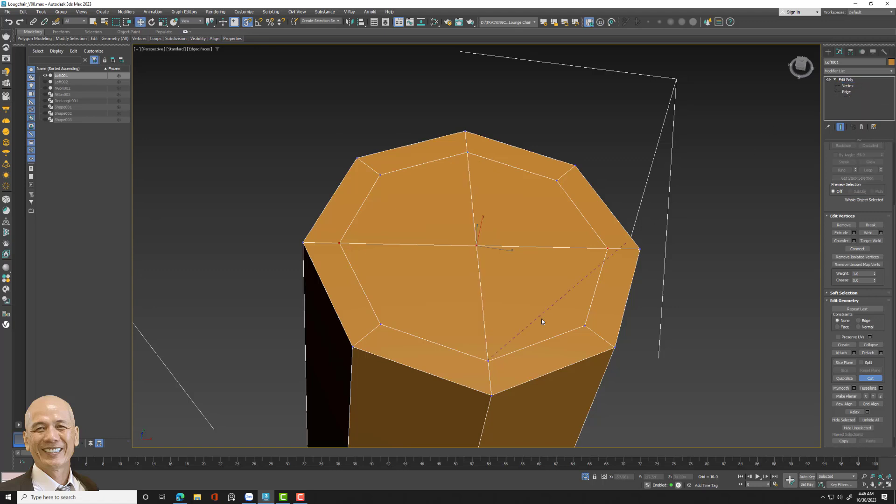
# - Select the four inner top polygons and raise them slightly on Z into a crown
pyautogui.press('w')
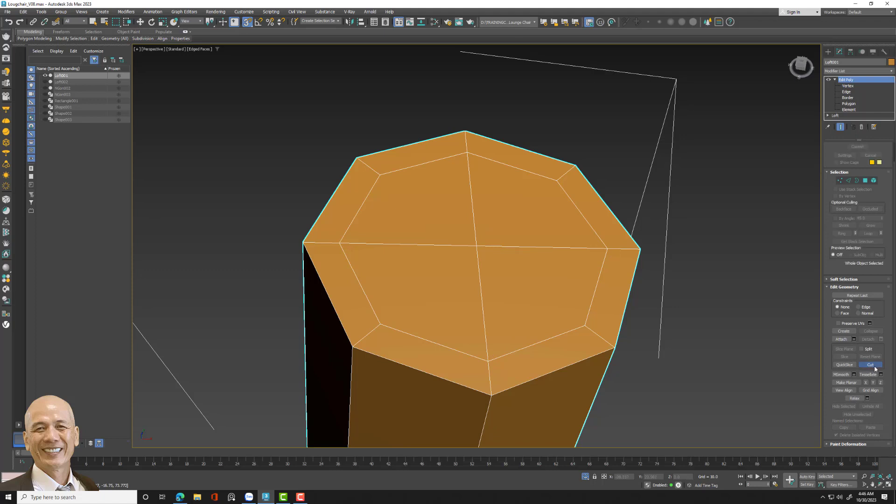
pyautogui.moveTo(620, 365)
pyautogui.keyDown('alt'); pyautogui.mouseDown(button='middle')
pyautogui.moveTo(540, 200)
pyautogui.moveTo(524, 326)
pyautogui.moveTo(520, 308)
pyautogui.mouseUp(button='middle'); pyautogui.keyUp('alt')
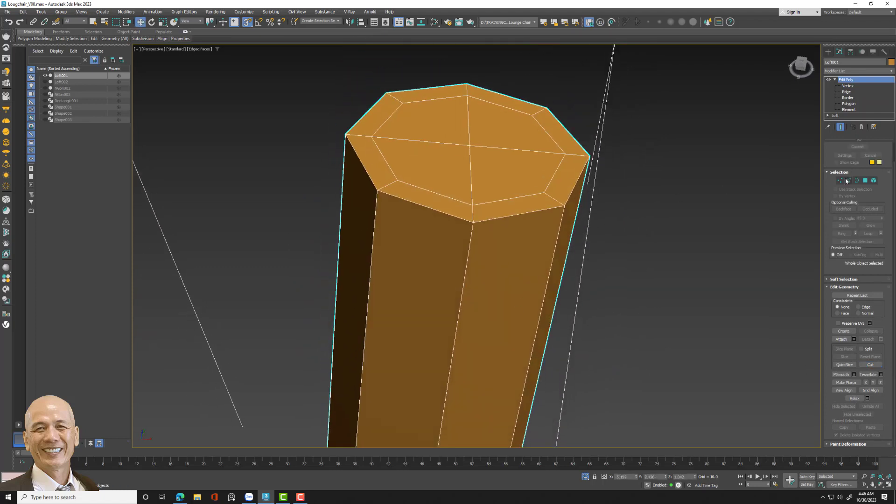
pyautogui.press('4')
pyautogui.click(481, 135)
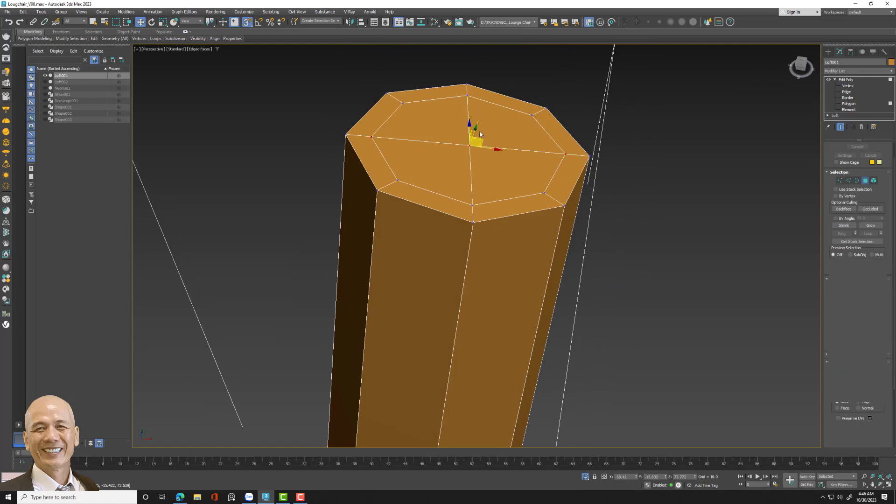
pyautogui.press('4')
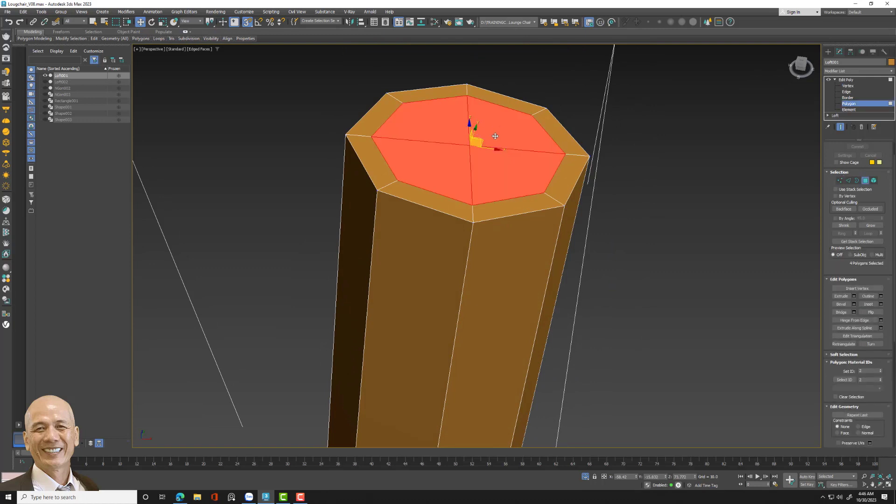
pyautogui.keyDown('alt'); pyautogui.moveTo(495, 136); pyautogui.dragTo(469, 123, button='middle'); pyautogui.keyUp('alt')
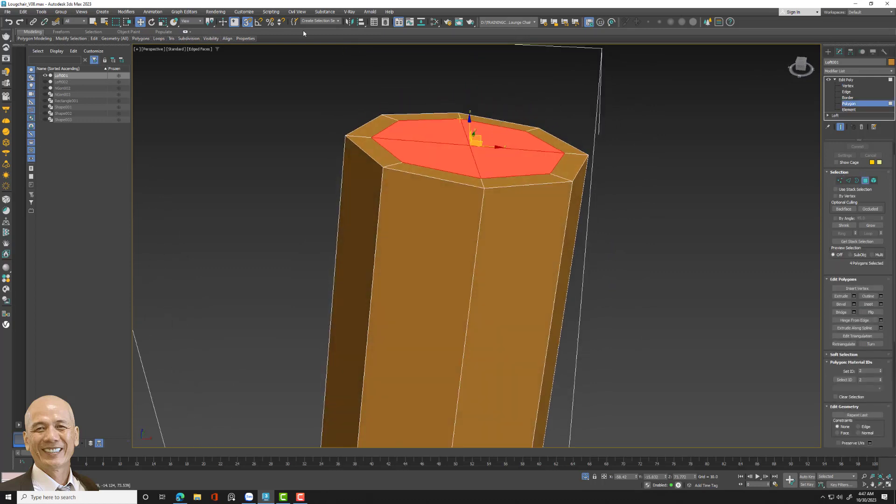
pyautogui.click(247, 22)
pyautogui.moveTo(470, 123); pyautogui.dragTo(471, 109)
pyautogui.click(699, 146)
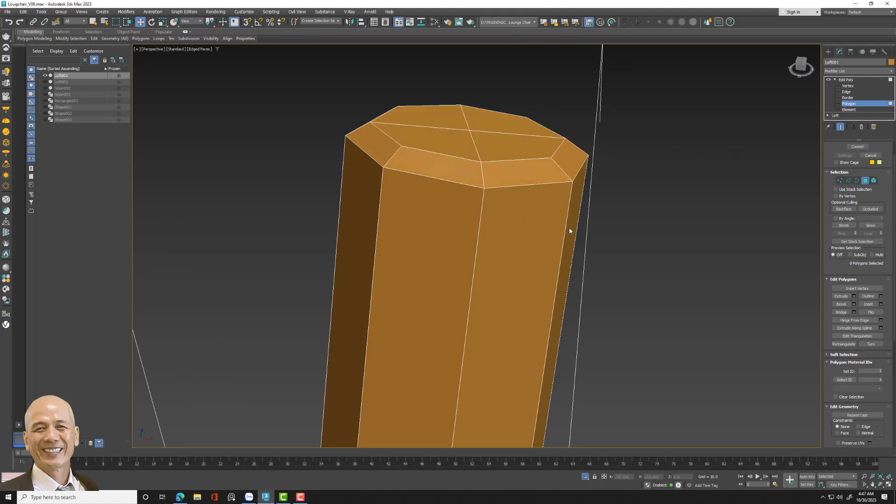
pyautogui.scroll(-3, 528, 174)
pyautogui.scroll(-3, 528, 174)
pyautogui.keyDown('alt'); pyautogui.moveTo(528, 174); pyautogui.dragTo(626, 149, button='middle'); pyautogui.keyUp('alt')
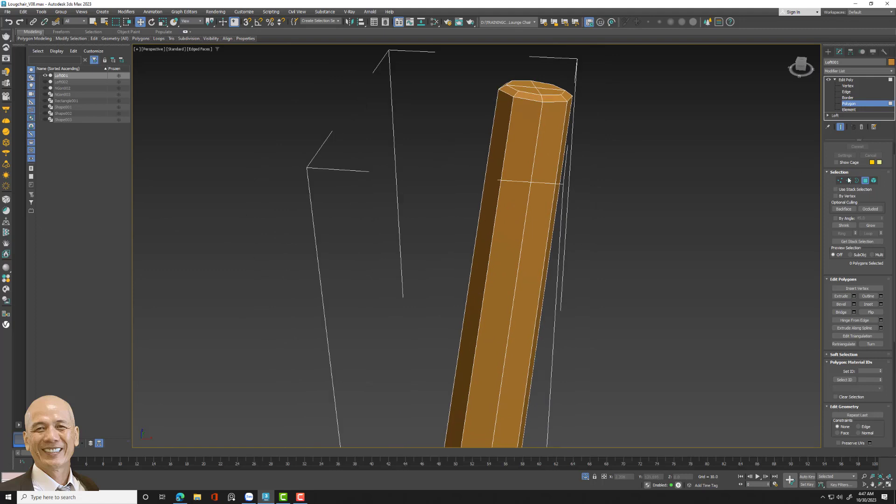
pyautogui.click(848, 180)
# - Ring-select a vertical edge and connect it into a horizontal loop around the shaft
pyautogui.click(517, 295)
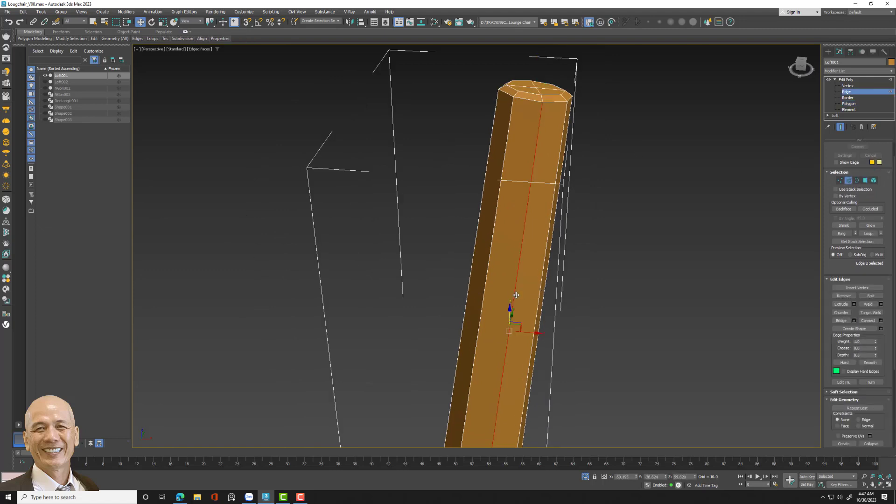
pyautogui.scroll(-3, 513, 216)
pyautogui.scroll(-2, 607, 220)
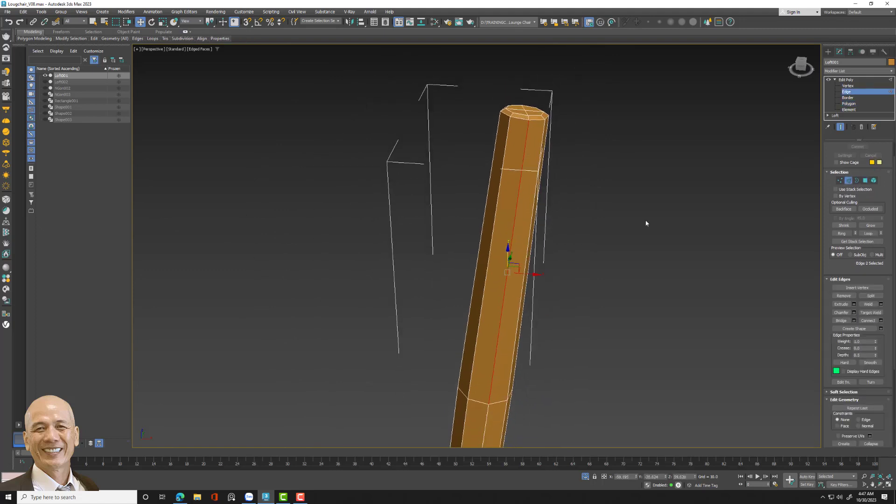
pyautogui.click(842, 234)
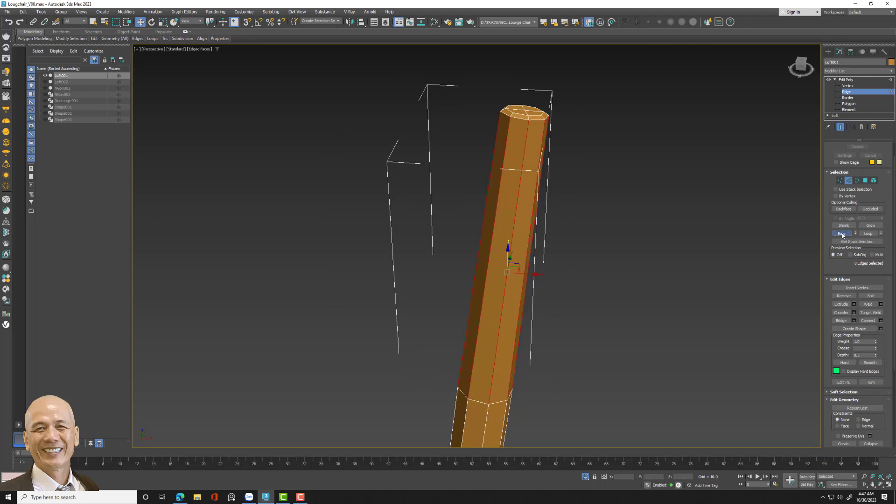
pyautogui.click(868, 320)
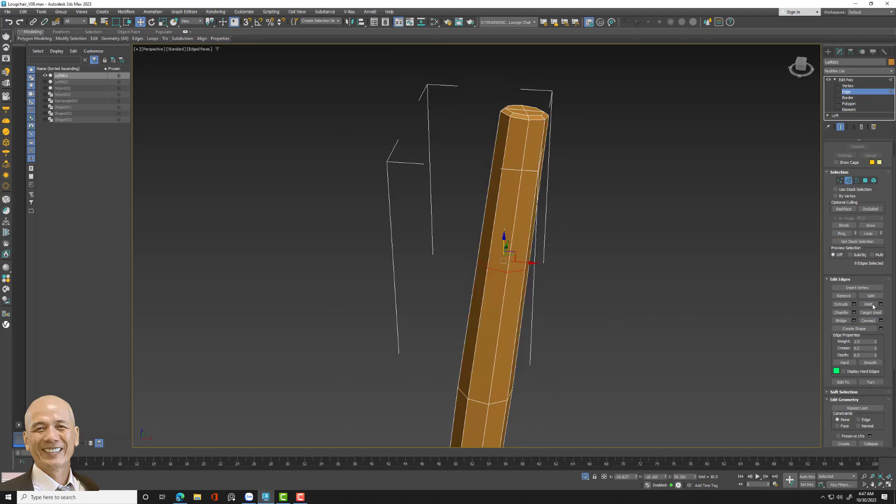
# - Add a second connected edge loop near the leg's top, sliding it to a new height
pyautogui.click(544, 140)
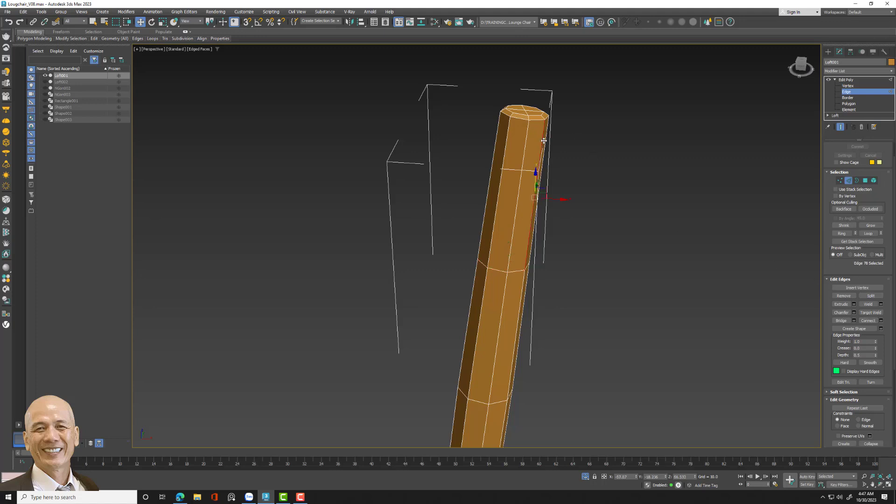
pyautogui.click(841, 233)
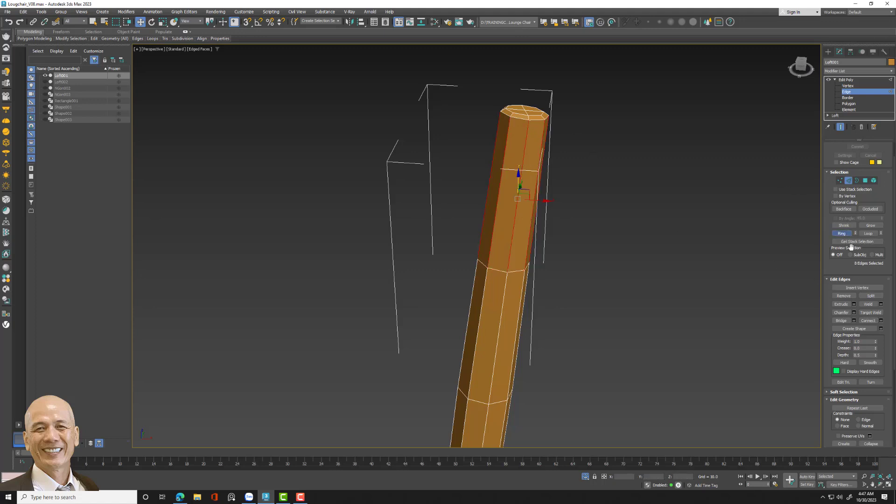
pyautogui.click(881, 321)
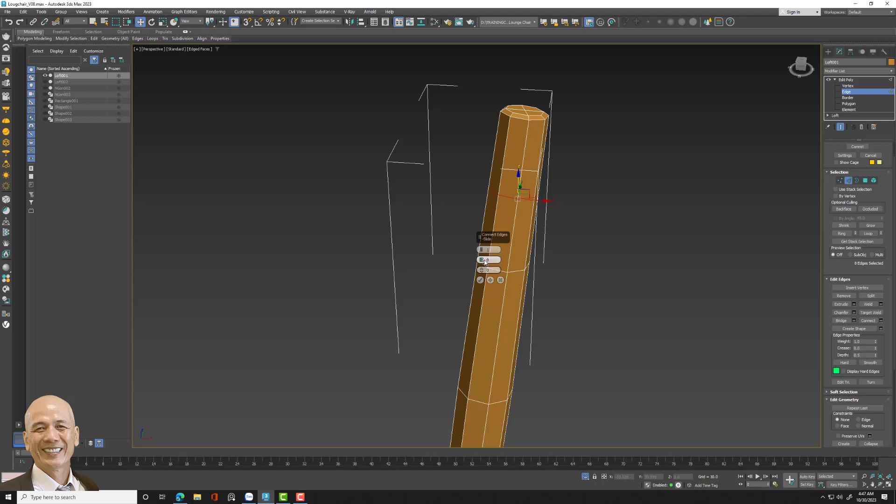
pyautogui.moveTo(482, 269); pyautogui.dragTo(484, 217)
pyautogui.moveTo(484, 287); pyautogui.dragTo(486, 344)
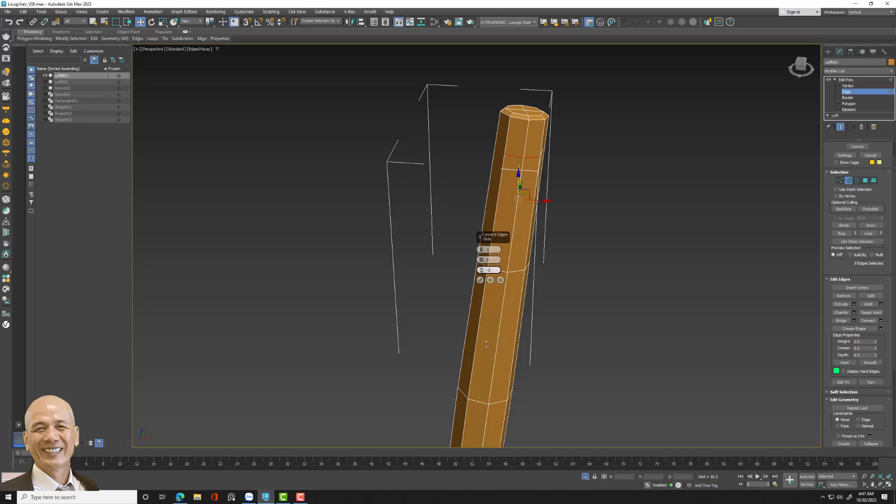
pyautogui.moveTo(489, 383); pyautogui.dragTo(488, 390)
pyautogui.click(480, 280)
pyautogui.moveTo(486, 284)
pyautogui.mouseDown(button='middle')
pyautogui.moveTo(606, 246)
pyautogui.moveTo(606, 112)
pyautogui.moveTo(572, 274)
pyautogui.mouseUp(button='middle')
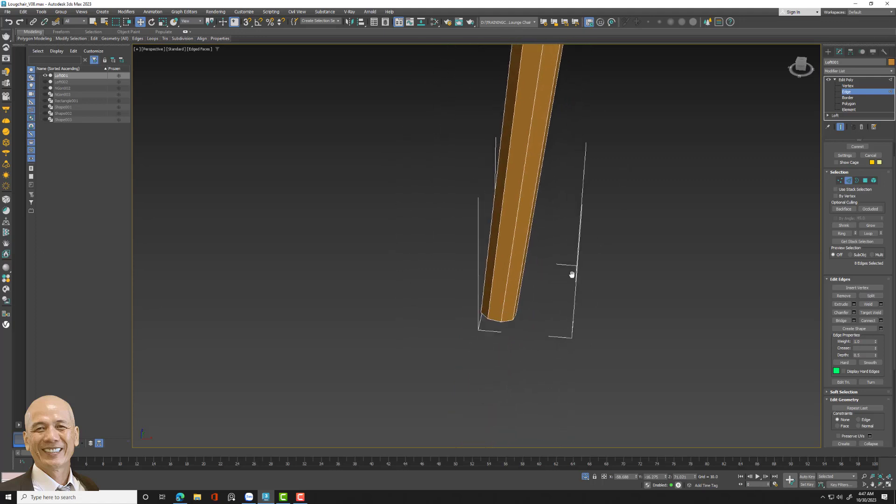
# - Select a bottom edge of Loft001 and zoom the reference photo to 2:1 on the wooden legs
pyautogui.click(504, 321)
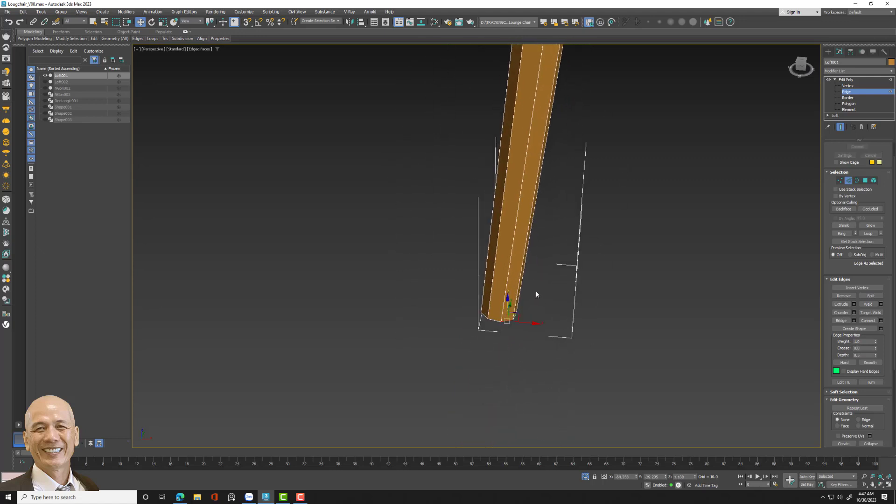
pyautogui.press('z')
pyautogui.scroll(3, 502, 248)
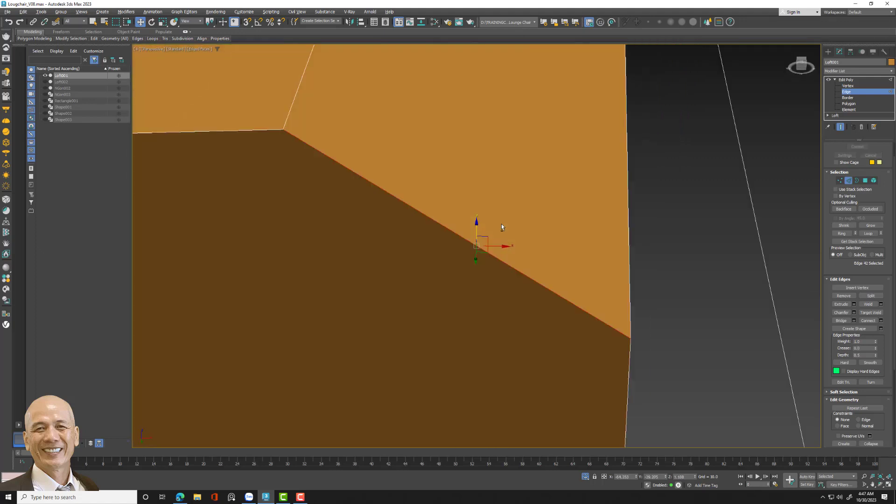
pyautogui.scroll(-5, 499, 238)
pyautogui.scroll(-3, 490, 222)
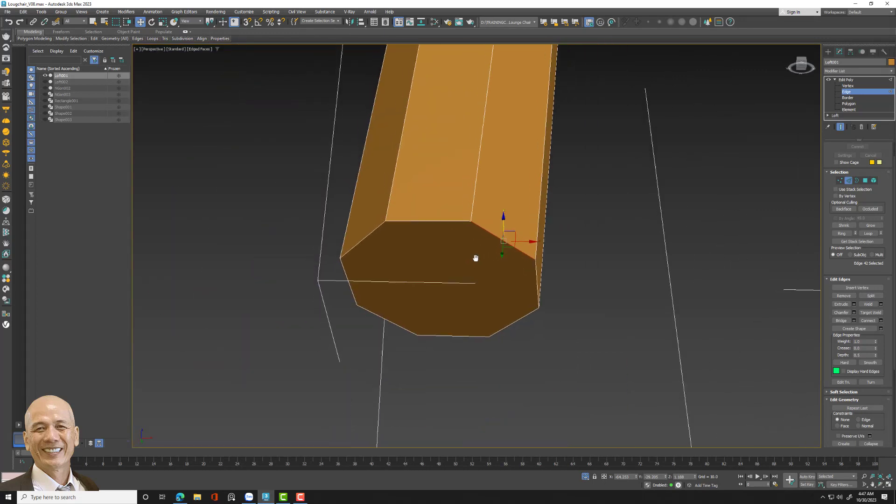
pyautogui.scroll(1, 539, 261)
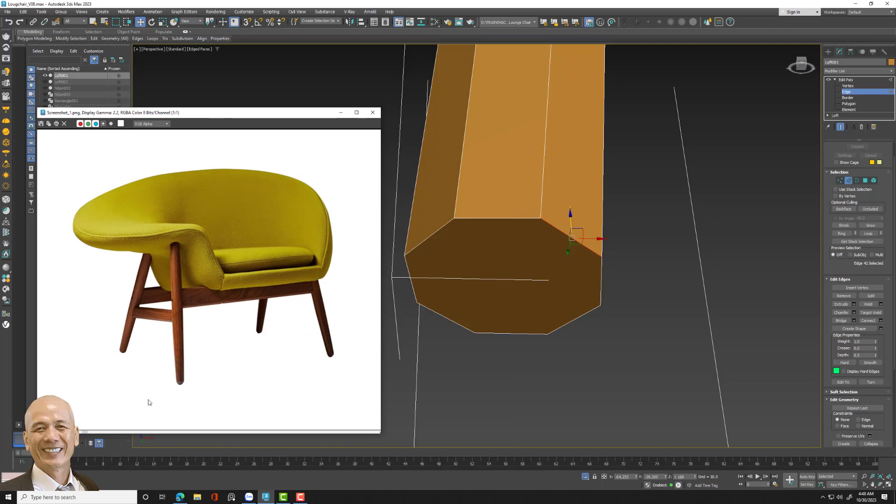
pyautogui.scroll(2, 163, 394)
pyautogui.scroll(-1, 164, 394)
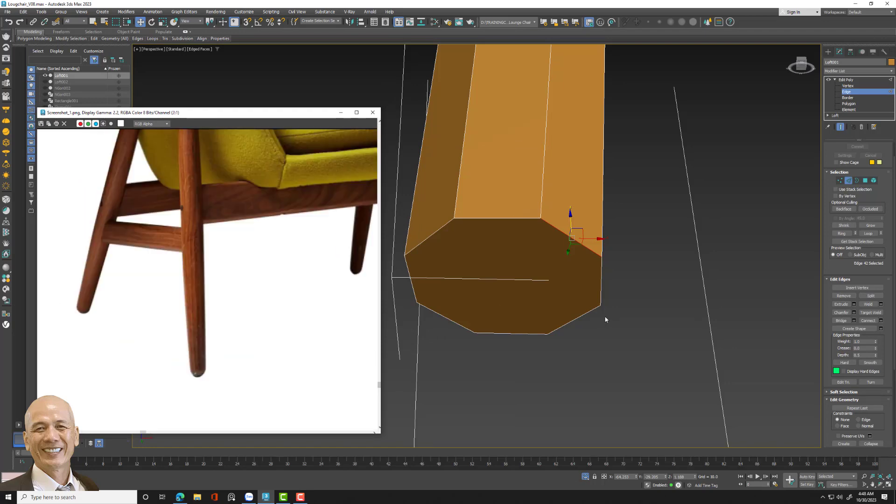
# - Select two opposite vertices on the leg's bottom cap and connect them with an edge
pyautogui.press('4')
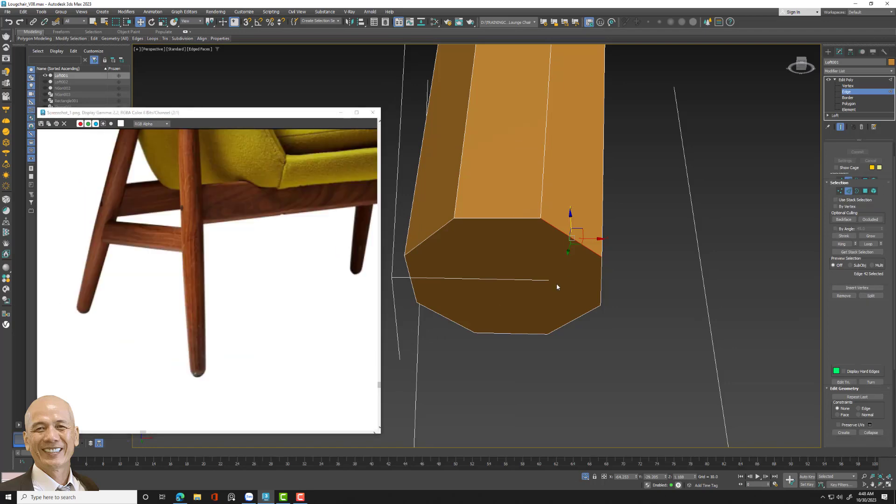
pyautogui.click(556, 285)
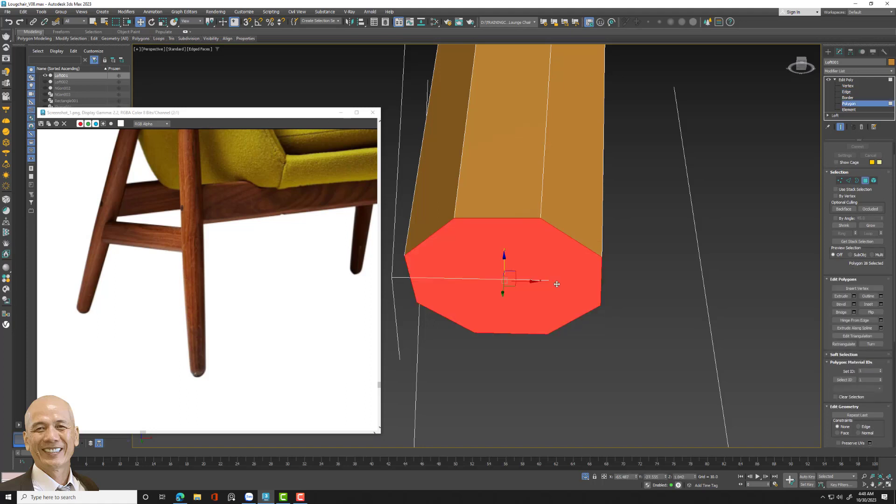
pyautogui.click(840, 180)
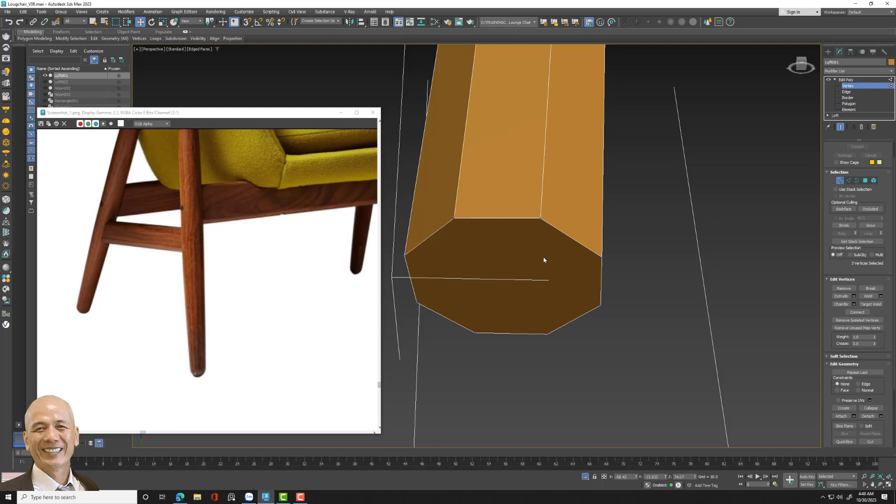
pyautogui.moveTo(581, 275); pyautogui.dragTo(580, 275)
pyautogui.keyDown('alt'); pyautogui.moveTo(533, 286); pyautogui.dragTo(546, 251, button='middle'); pyautogui.keyUp('alt')
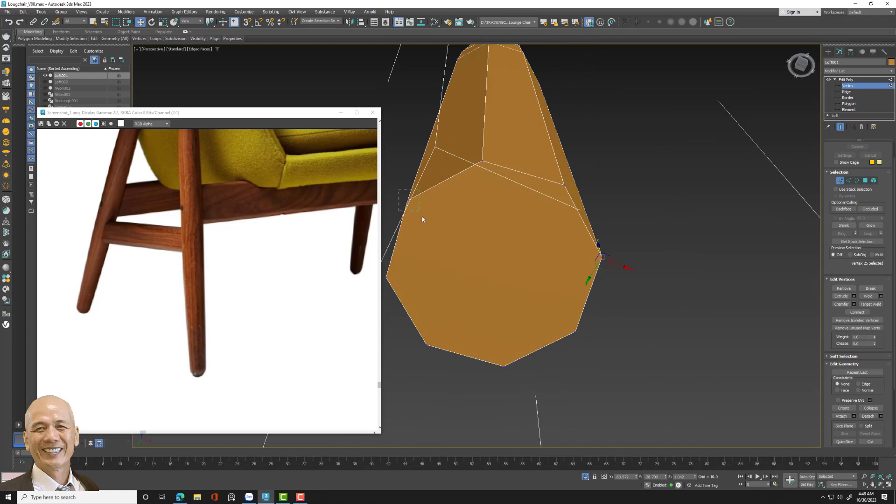
pyautogui.keyDown('ctrl'); pyautogui.moveTo(398, 189); pyautogui.dragTo(422, 219); pyautogui.keyUp('ctrl')
pyautogui.click(858, 311)
# - Connect a second pair of opposite bottom-cap vertices with another edge
pyautogui.click(386, 276)
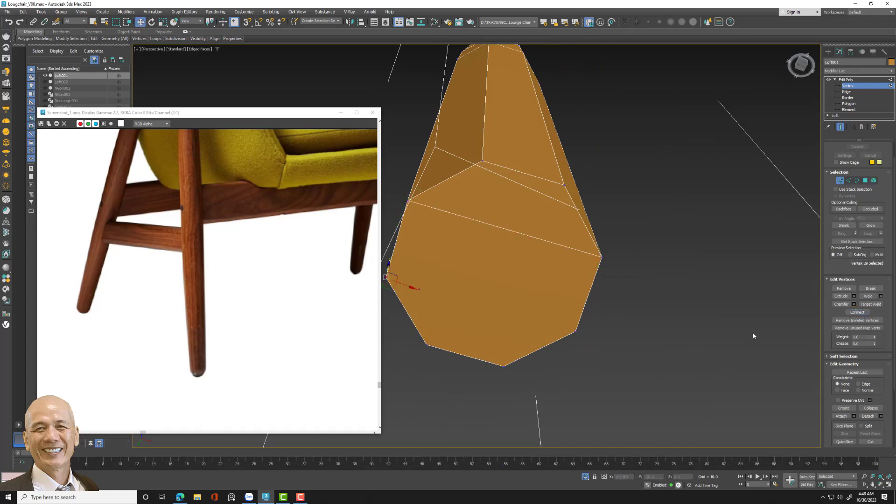
pyautogui.moveTo(567, 343); pyautogui.dragTo(566, 344)
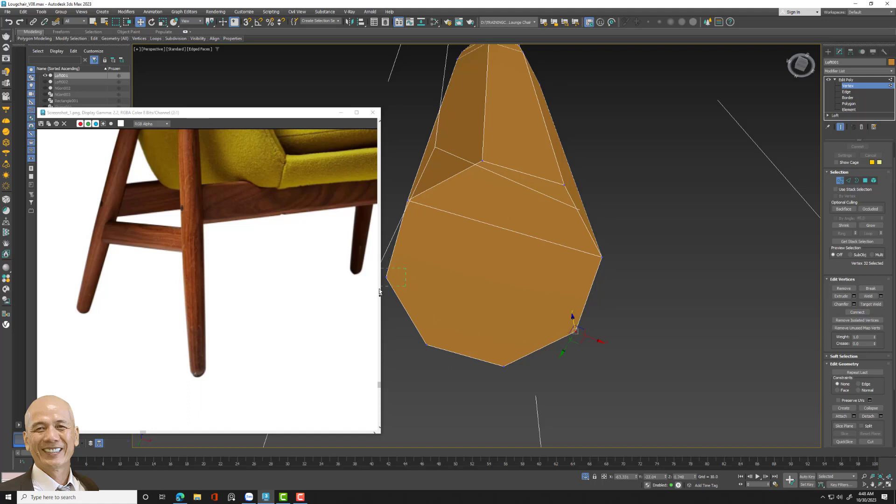
pyautogui.keyDown('ctrl'); pyautogui.moveTo(380, 291); pyautogui.dragTo(379, 292); pyautogui.keyUp('ctrl')
pyautogui.click(856, 312)
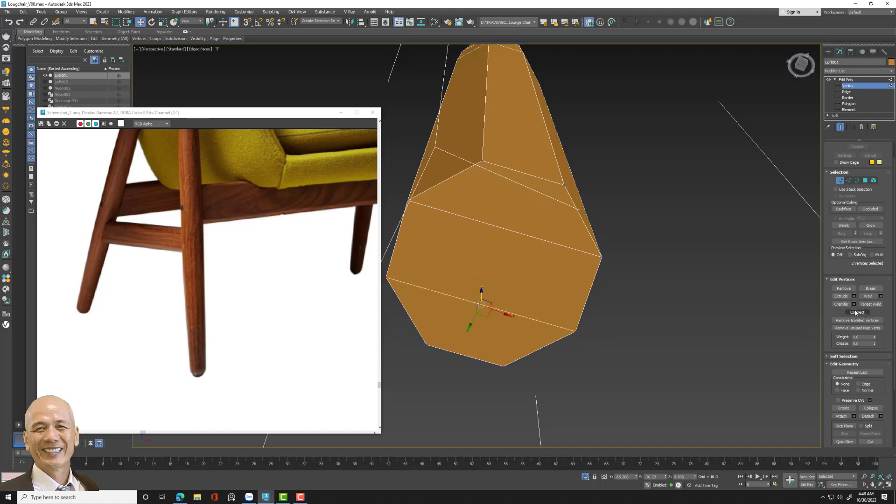
pyautogui.keyDown('alt'); pyautogui.moveTo(601, 269); pyautogui.dragTo(728, 219, button='middle'); pyautogui.keyUp('alt')
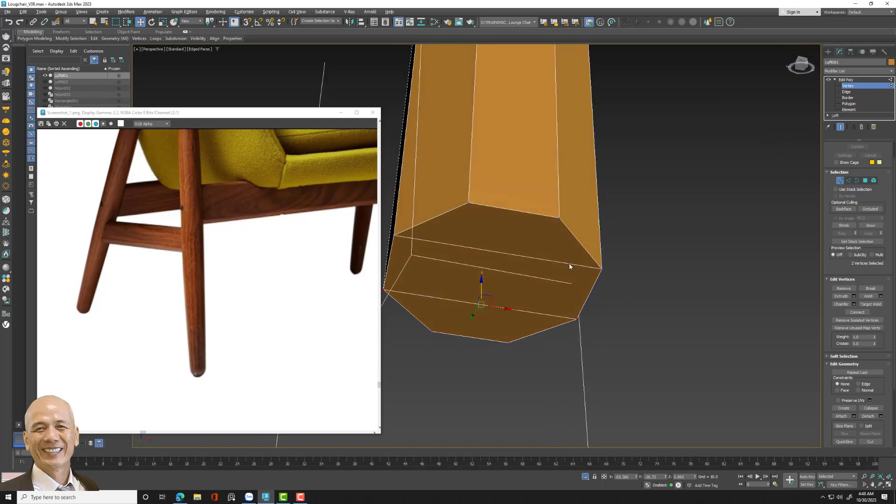
pyautogui.click(739, 211)
# - Connect the leg's vertical edge ring into a new loop slid down near the bottom cap
pyautogui.press('3')
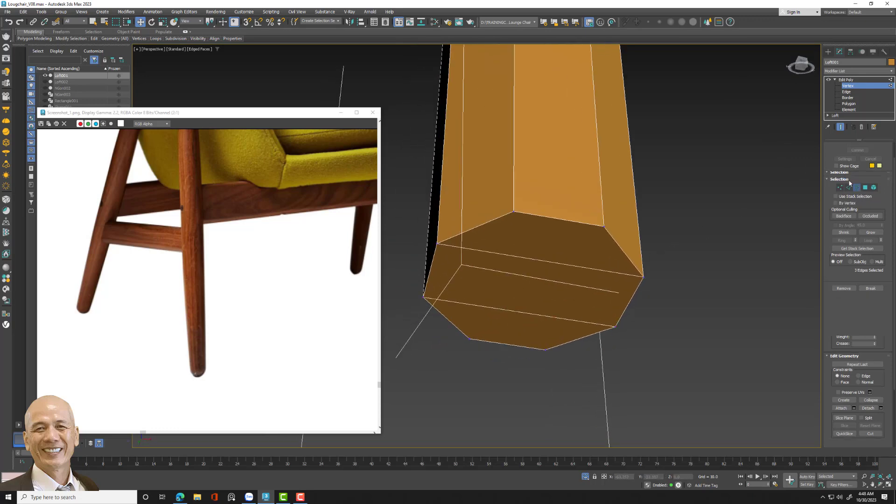
pyautogui.press('2')
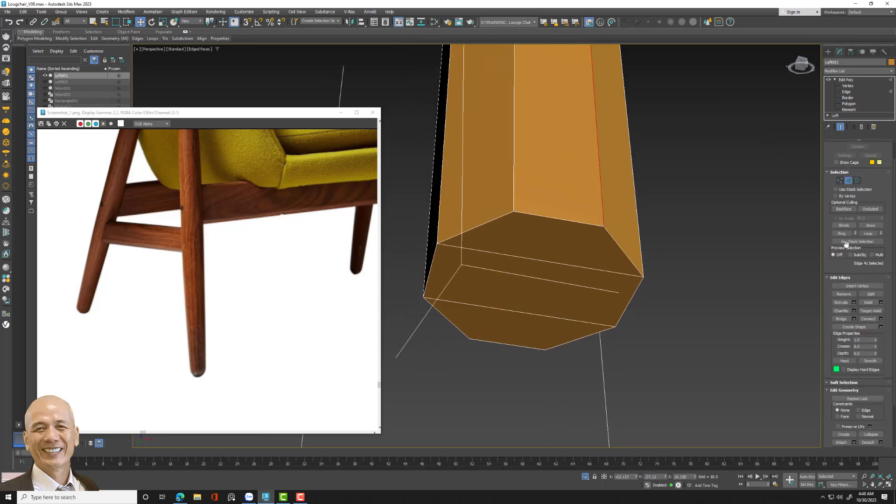
pyautogui.click(842, 233)
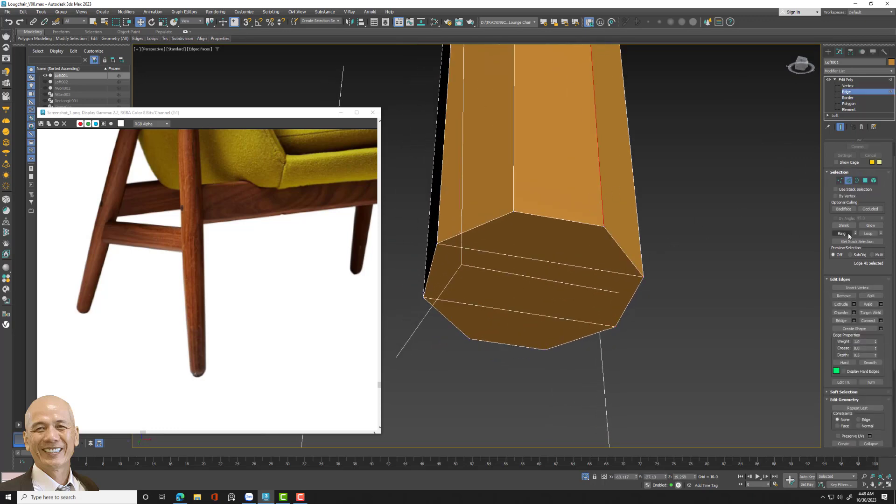
pyautogui.click(881, 320)
pyautogui.scroll(-6, 723, 277)
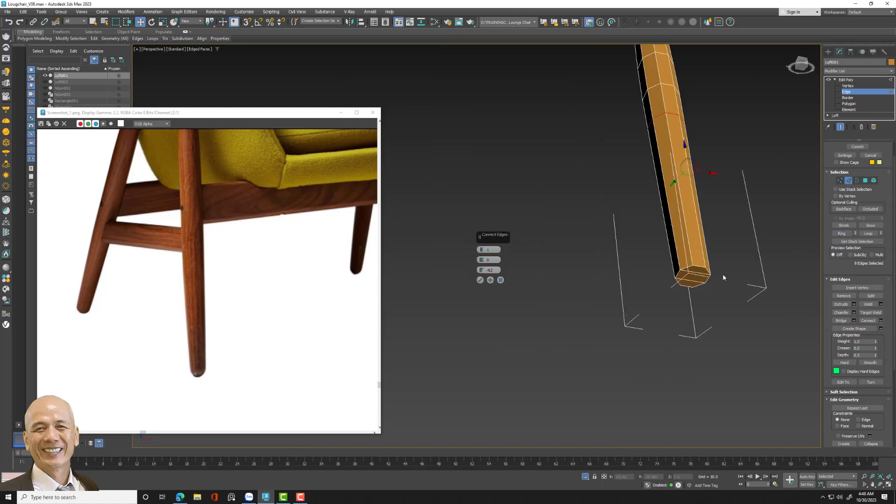
pyautogui.moveTo(481, 269)
pyautogui.mouseDown()
pyautogui.moveTo(482, 278)
pyautogui.moveTo(468, 258)
pyautogui.moveTo(465, 168)
pyautogui.mouseUp()
pyautogui.click(480, 280)
pyautogui.scroll(2, 691, 263)
# - Select the edge loop around the bottom end of the leg
pyautogui.scroll(4, 652, 291)
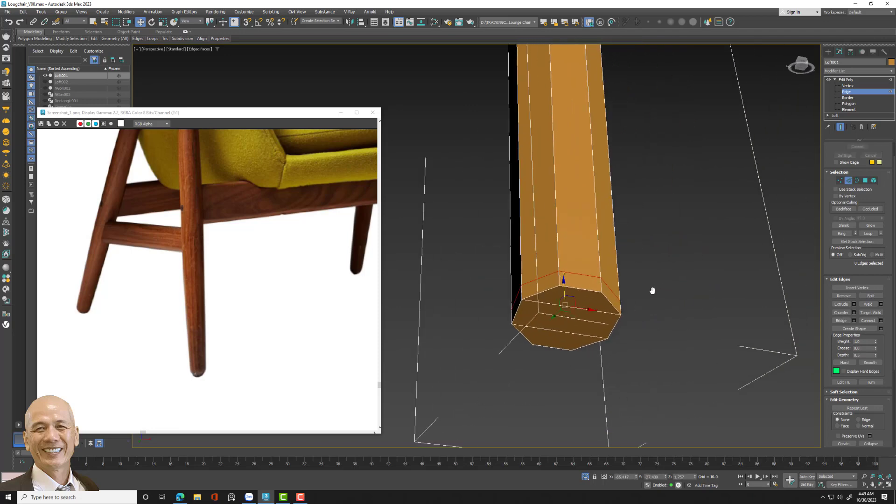
pyautogui.moveTo(573, 286); pyautogui.dragTo(575, 284, button='middle')
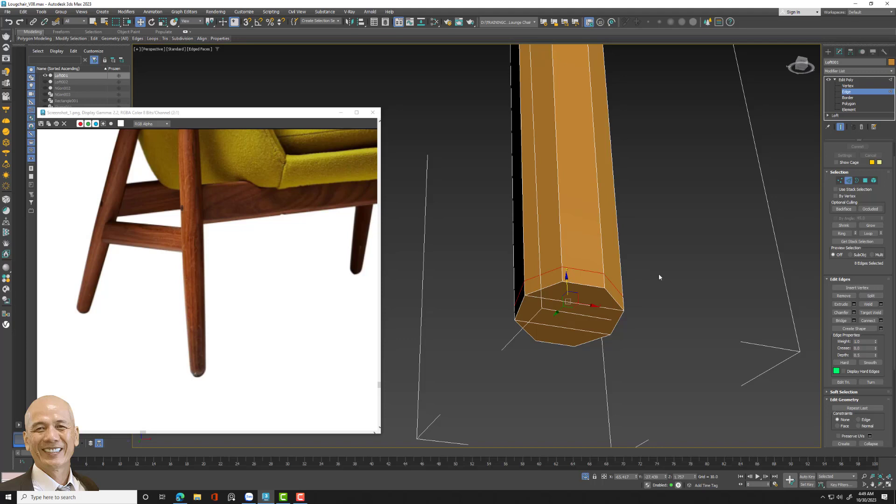
pyautogui.click(597, 287)
pyautogui.click(856, 181)
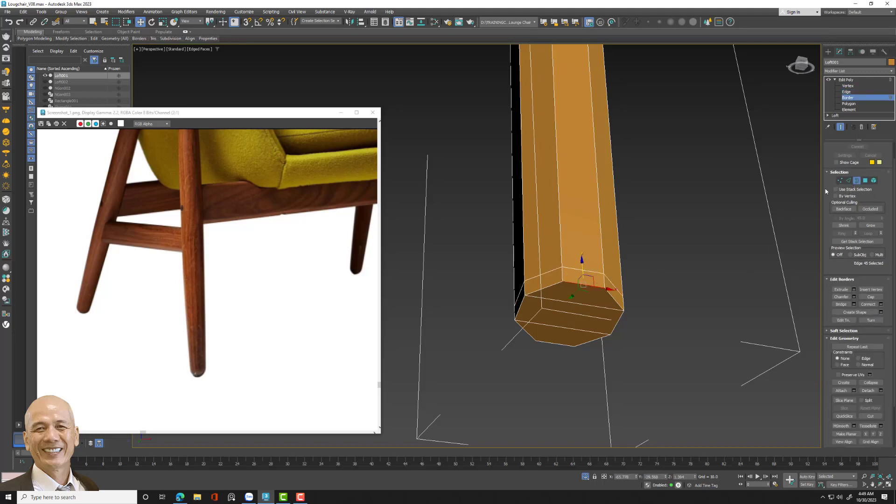
pyautogui.click(848, 181)
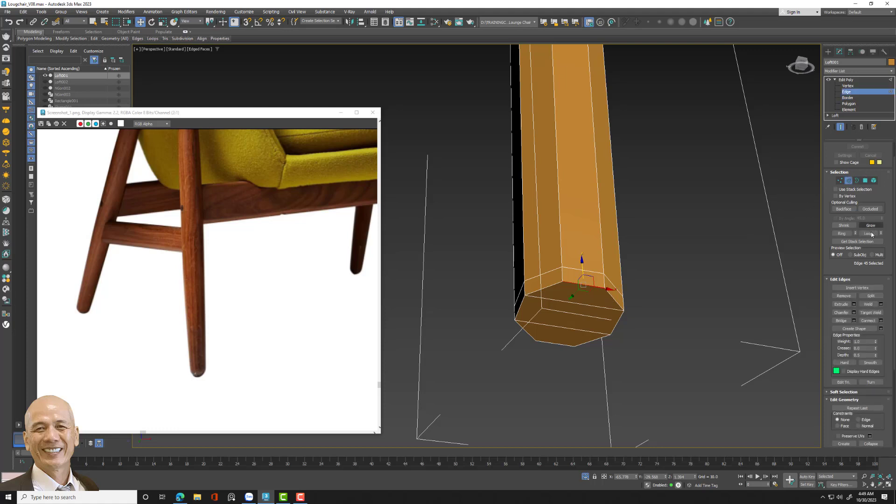
pyautogui.doubleClick(544, 280)
pyautogui.keyDown('ctrl'); pyautogui.click(589, 340); pyautogui.keyUp('ctrl')
pyautogui.keyDown('ctrl'); pyautogui.click(616, 323); pyautogui.keyUp('ctrl')
pyautogui.keyDown('ctrl'); pyautogui.click(615, 299); pyautogui.keyUp('ctrl')
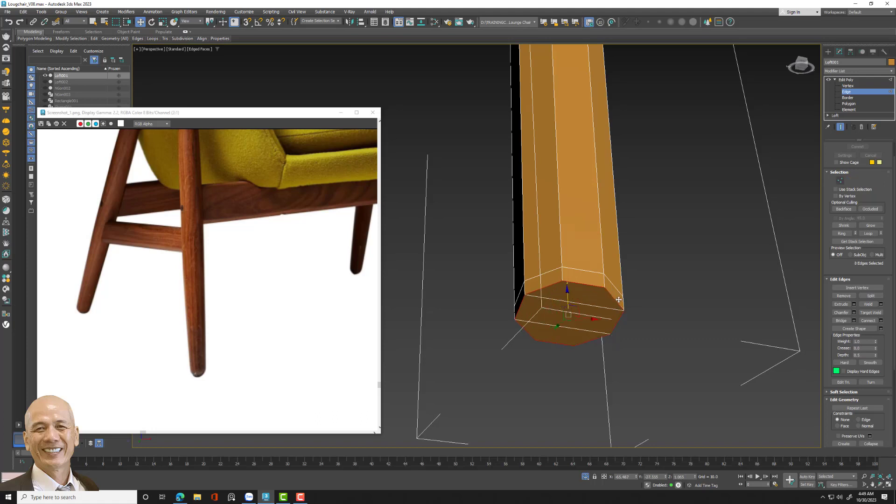
# - Reselect the bottom edge loop and scale it down slightly to taper the foot
pyautogui.hotkey('alt', 'c')
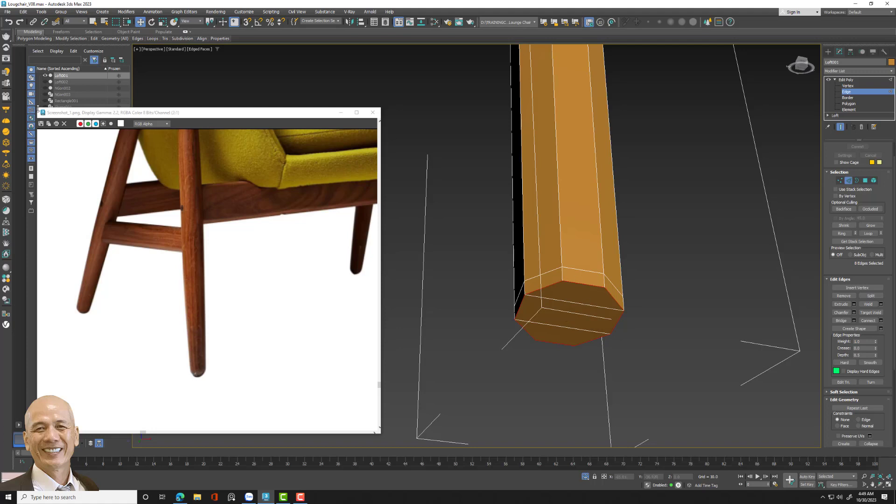
pyautogui.click(581, 284)
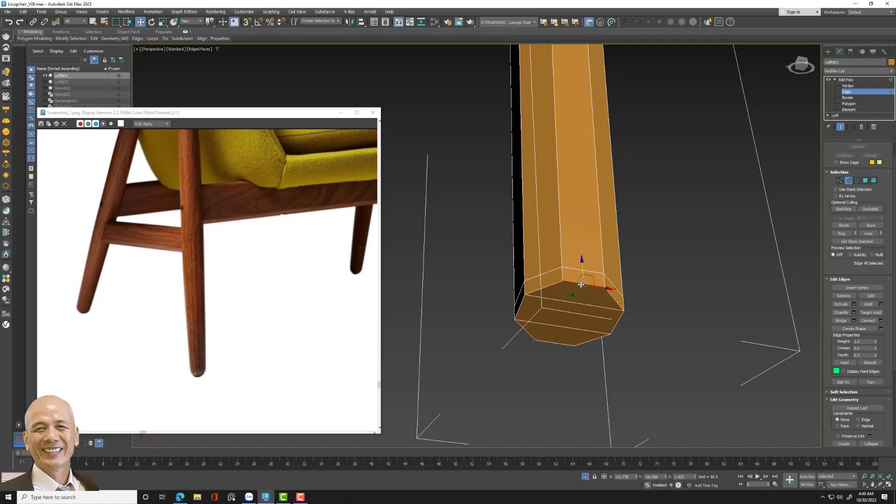
pyautogui.doubleClick(578, 287)
pyautogui.moveTo(583, 266); pyautogui.dragTo(582, 255)
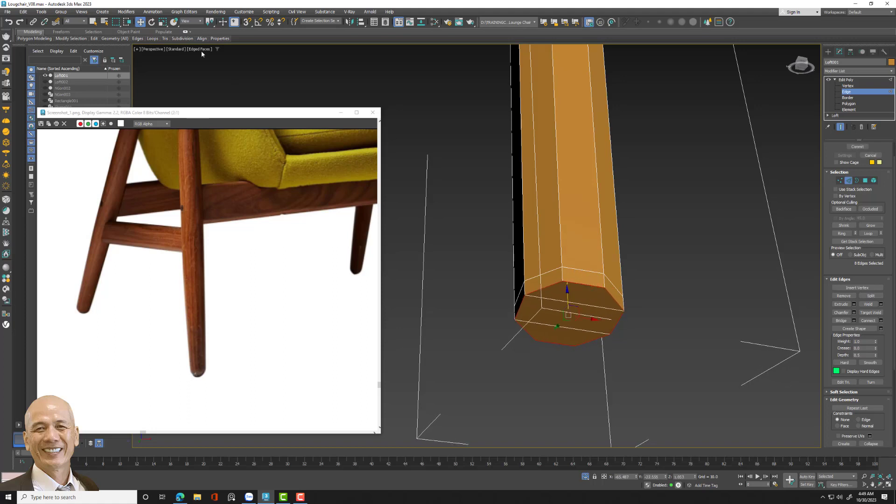
pyautogui.click(163, 22)
pyautogui.moveTo(566, 316); pyautogui.dragTo(566, 316)
pyautogui.scroll(2, 573, 311)
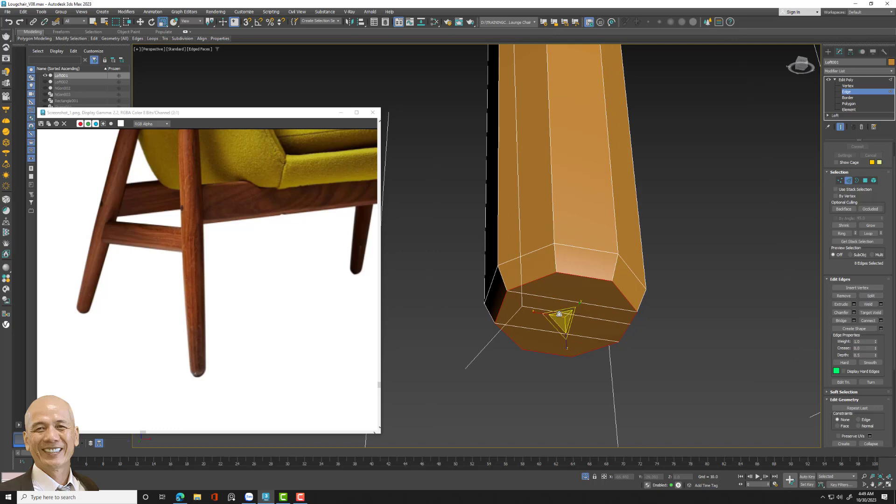
# - Chamfer the leg's bottom edge loop by about 0.59, then clear the selection
pyautogui.click(855, 313)
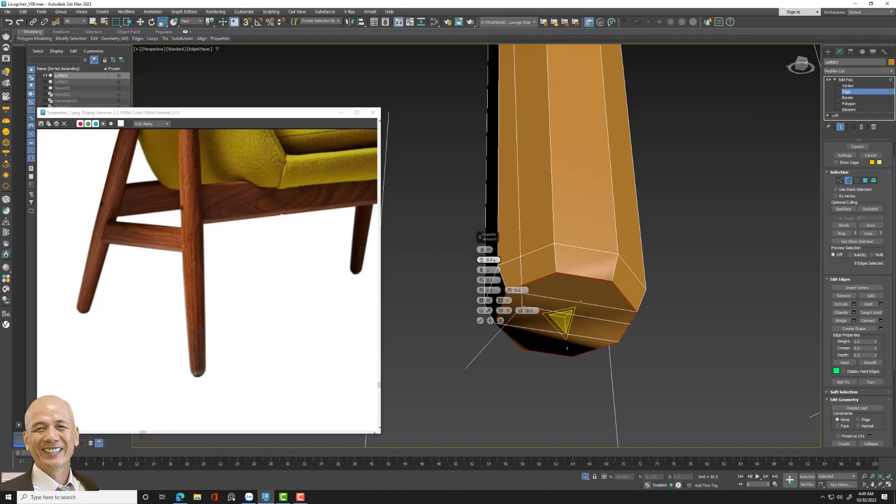
pyautogui.moveTo(482, 261); pyautogui.dragTo(483, 256)
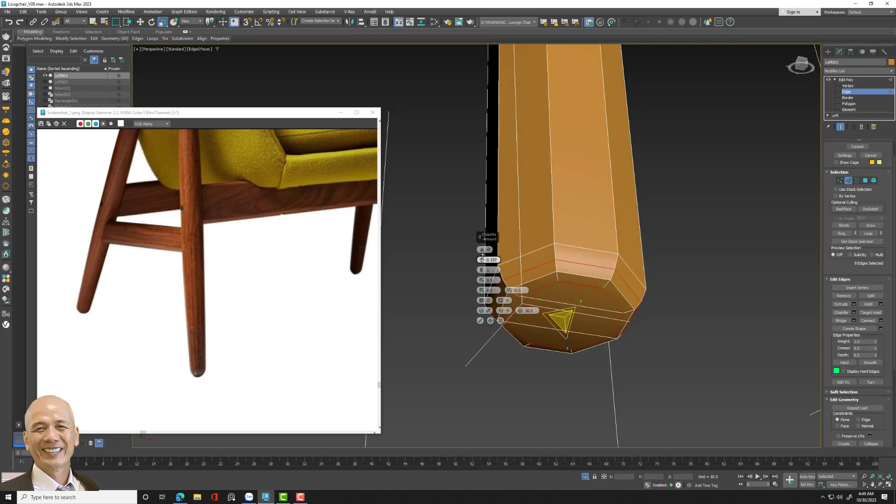
pyautogui.click(482, 320)
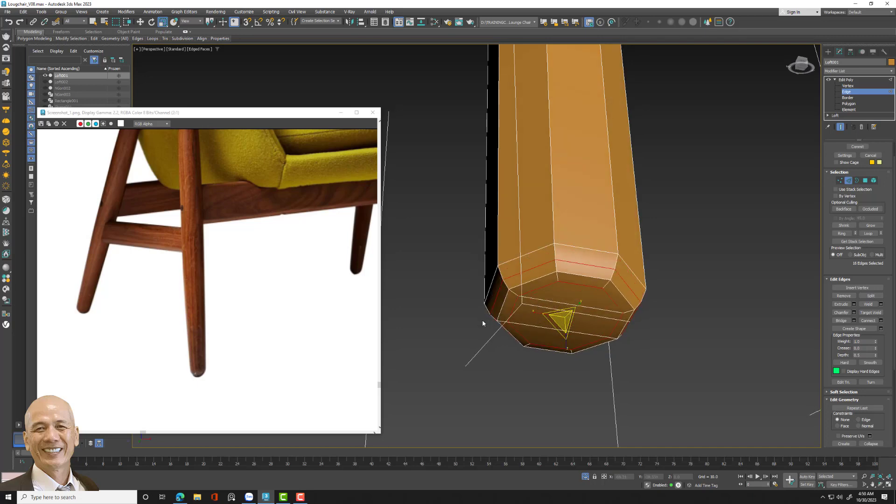
pyautogui.click(697, 358)
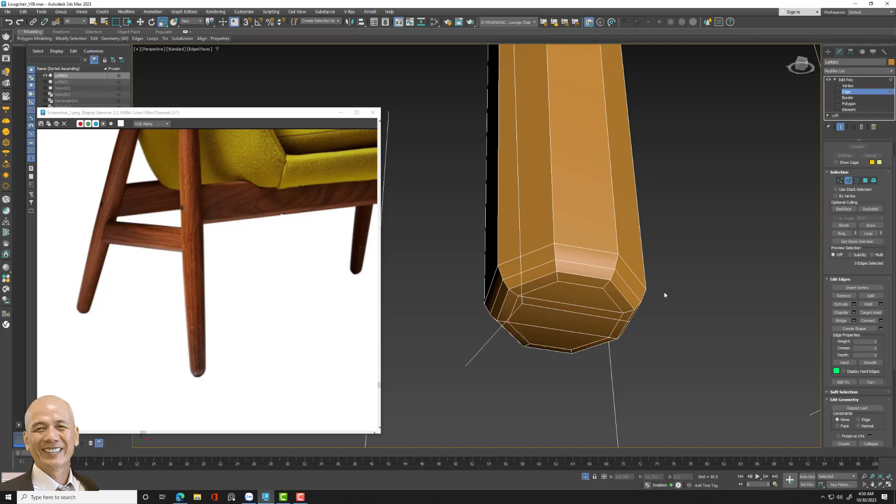
pyautogui.scroll(-5, 659, 305)
pyautogui.scroll(-3, 653, 310)
# - Collapse Loft001's modifier stack into its base mesh
pyautogui.scroll(2, 649, 275)
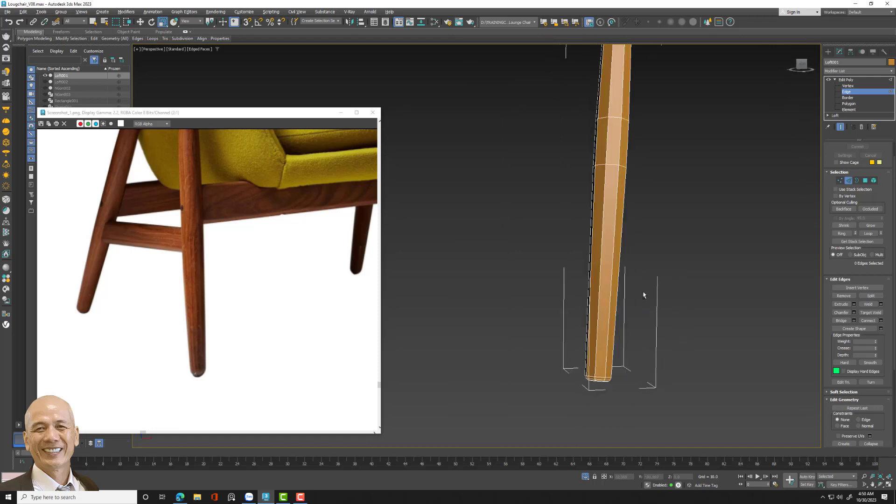
pyautogui.scroll(-2, 644, 295)
pyautogui.scroll(-3, 632, 304)
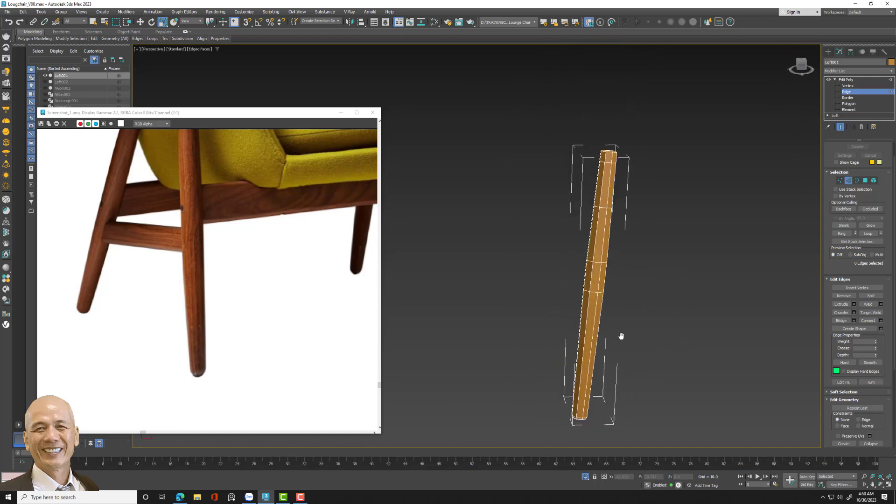
pyautogui.click(851, 79)
pyautogui.rightClick(852, 80)
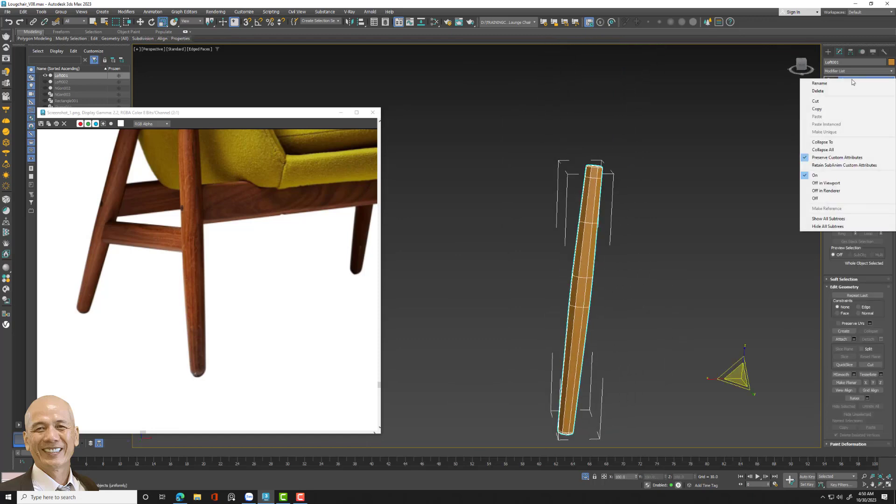
pyautogui.click(701, 95)
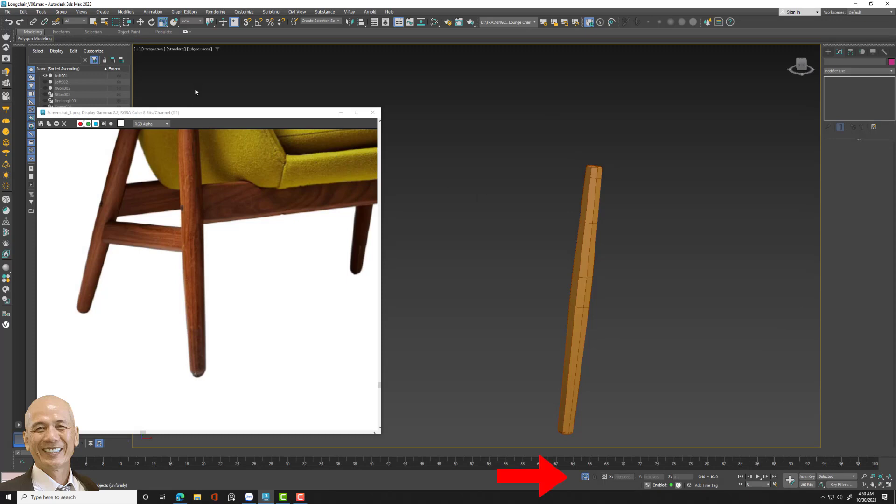
# - Unhide the chair shell, show four viewports, and shrink the reference photo window
pyautogui.click(586, 478)
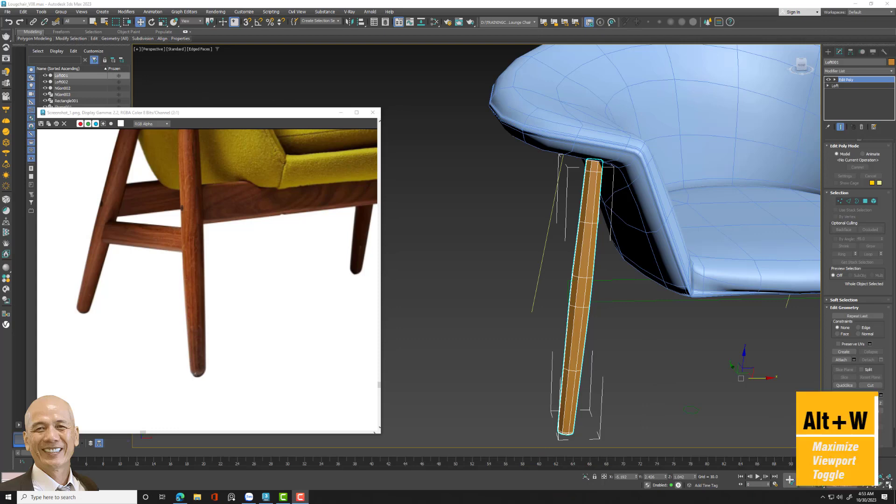
pyautogui.click(885, 479)
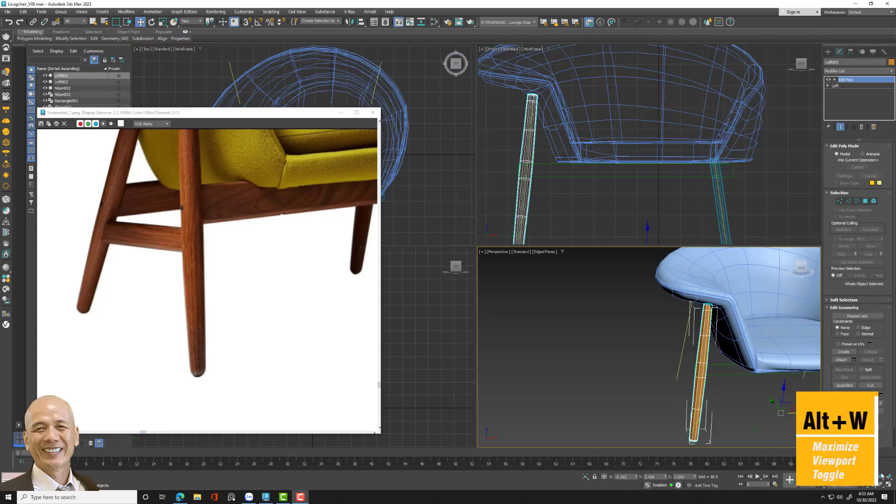
pyautogui.scroll(-1, 298, 276)
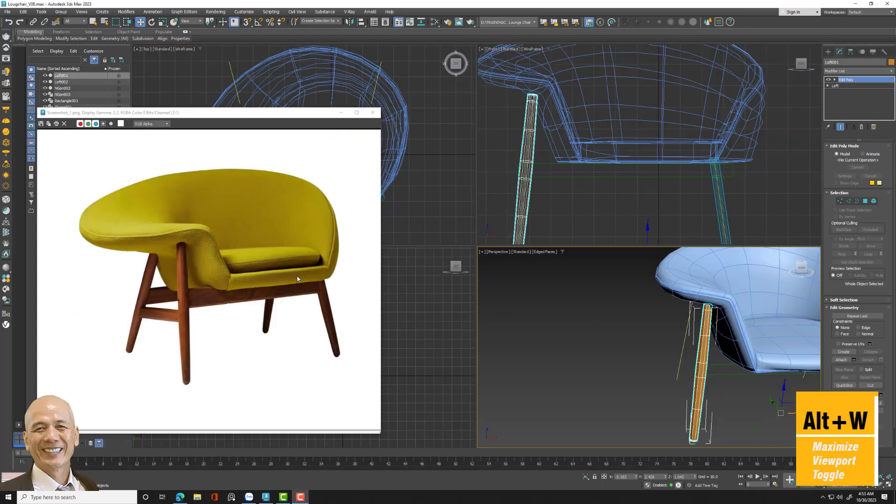
pyautogui.moveTo(380, 434); pyautogui.dragTo(259, 381)
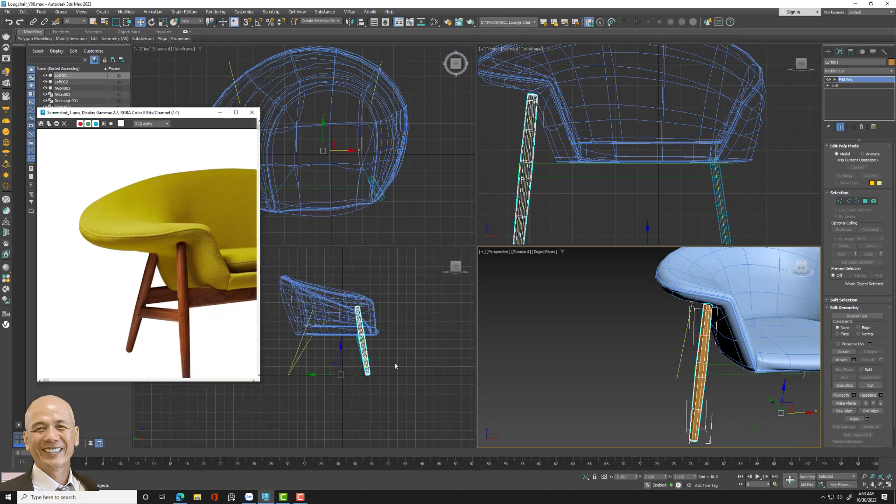
pyautogui.moveTo(395, 366); pyautogui.dragTo(458, 368, button='middle')
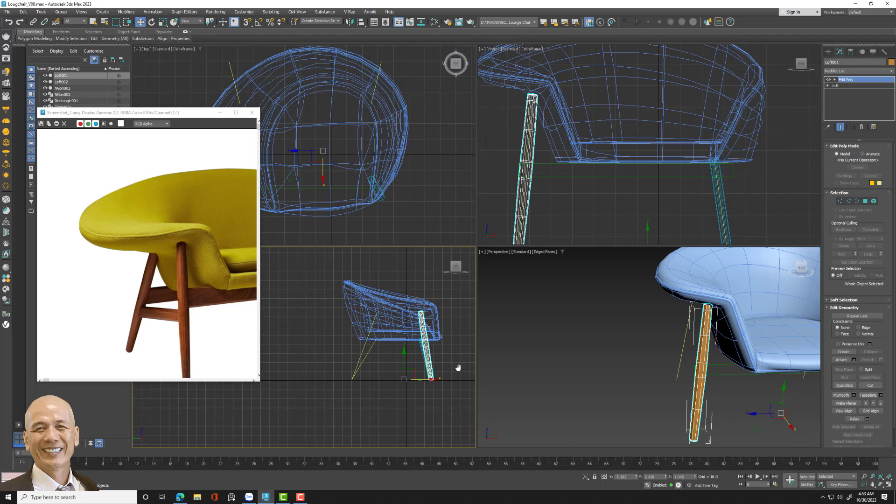
pyautogui.click(351, 22)
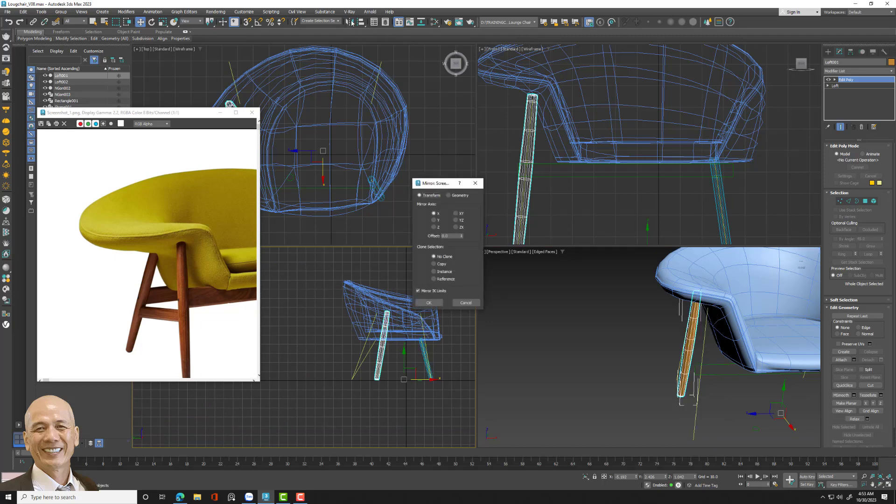
# - Mirror the leg as a Copy to create Loft003, then orbit to frame the chair
pyautogui.click(434, 264)
pyautogui.click(430, 302)
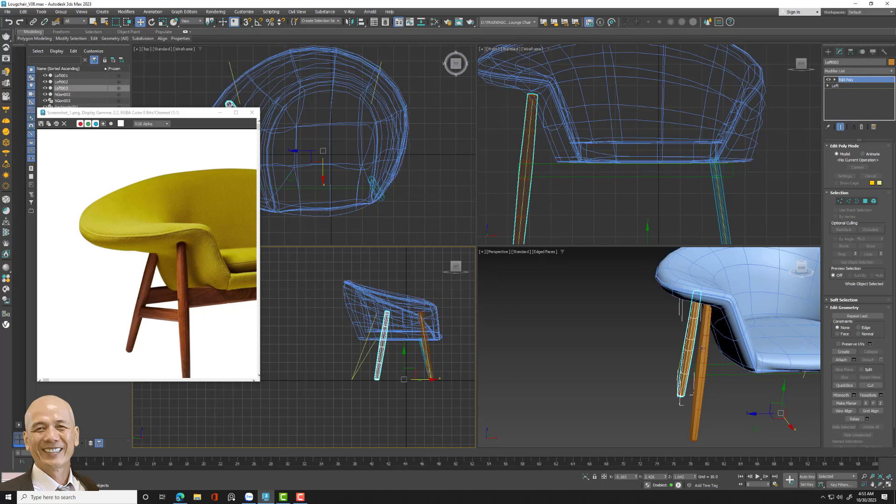
pyautogui.keyDown('alt'); pyautogui.moveTo(702, 348); pyautogui.dragTo(747, 348, button='middle'); pyautogui.keyUp('alt')
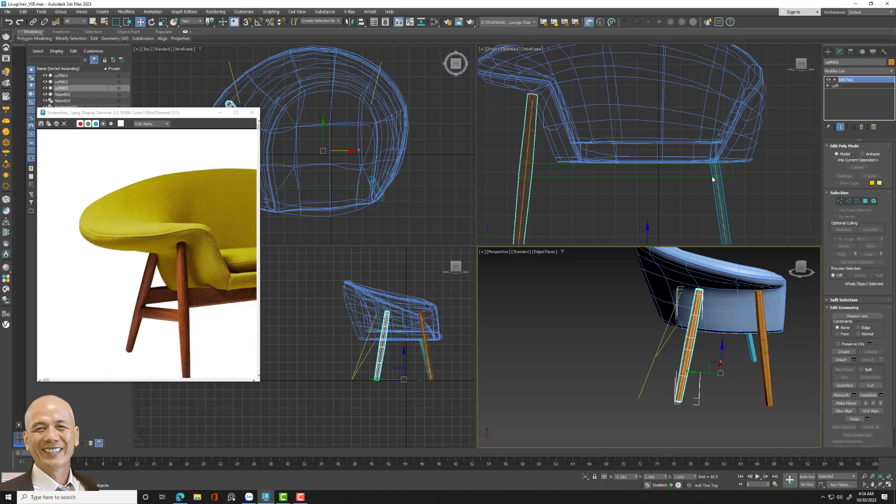
pyautogui.moveTo(755, 188); pyautogui.dragTo(744, 157, button='middle')
pyautogui.scroll(-2, 744, 156)
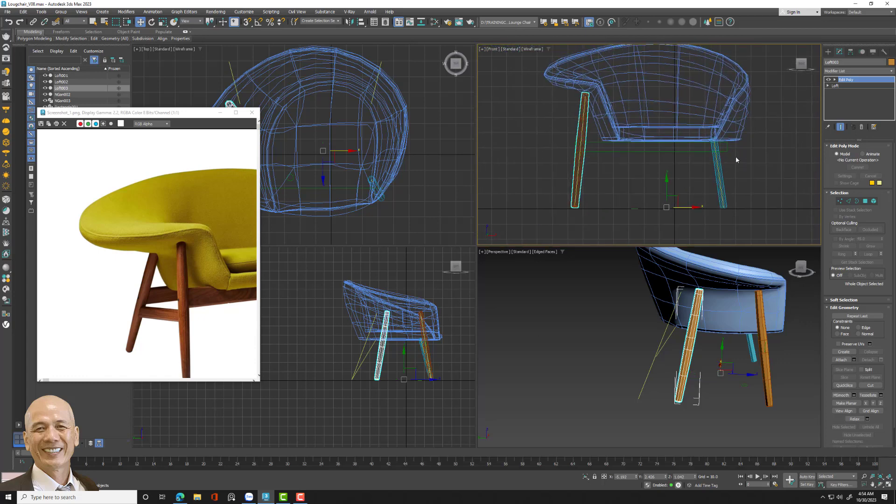
pyautogui.moveTo(709, 336)
pyautogui.keyDown('alt'); pyautogui.mouseDown(button='middle')
pyautogui.moveTo(673, 339)
pyautogui.moveTo(750, 340)
pyautogui.moveTo(610, 303)
pyautogui.moveTo(588, 312)
pyautogui.mouseUp(button='middle'); pyautogui.keyUp('alt')
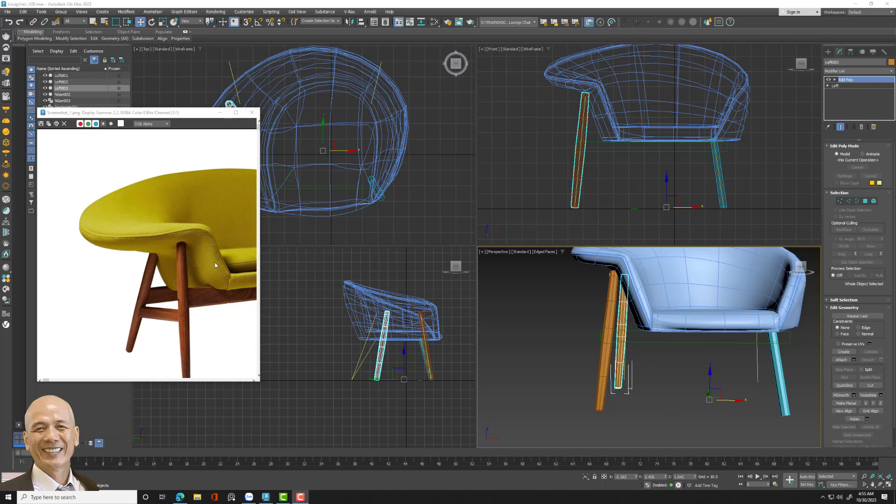
# - Adjust the views and select the original leg Loft001
pyautogui.moveTo(215, 262); pyautogui.dragTo(159, 280, button='middle')
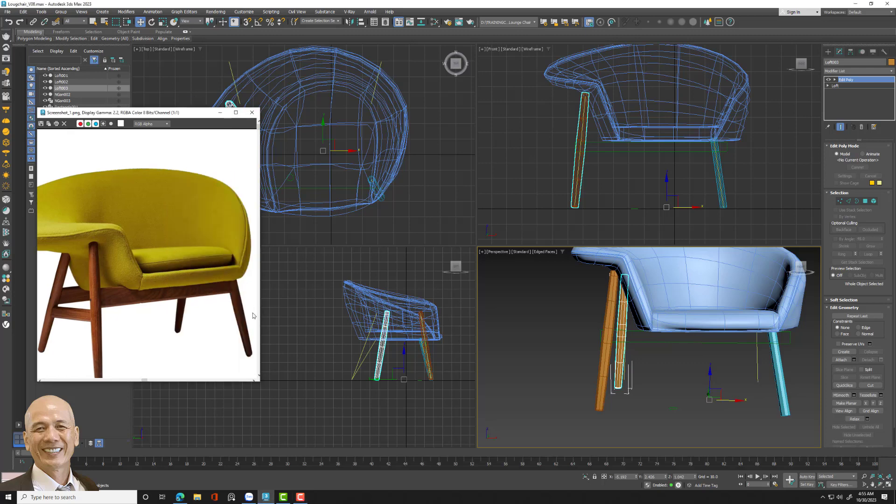
pyautogui.scroll(1, 252, 316)
pyautogui.scroll(-1, 251, 316)
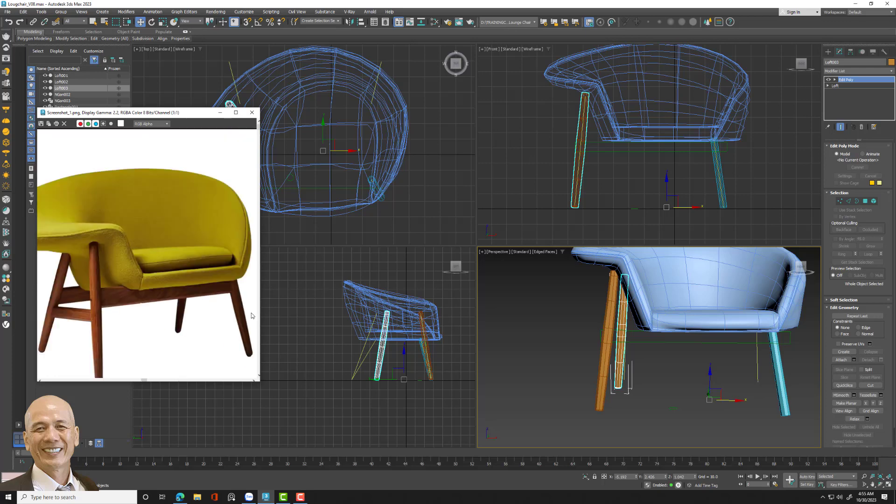
pyautogui.click(600, 384)
pyautogui.click(600, 384)
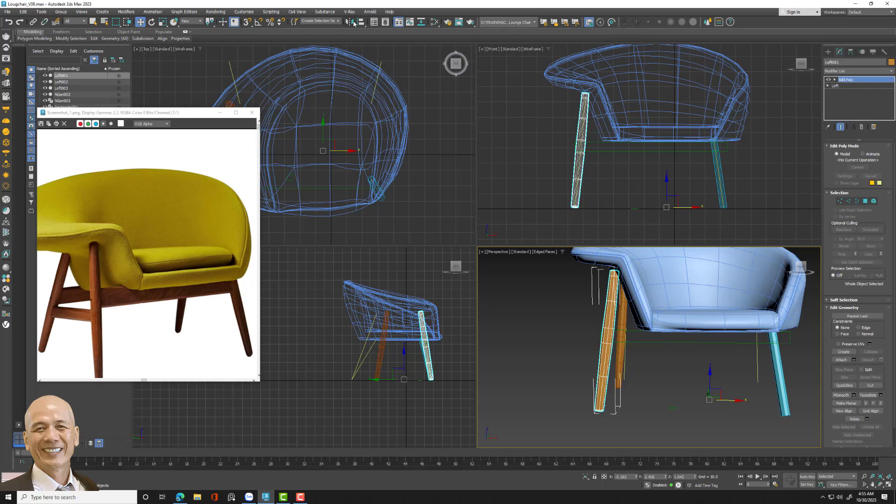
# - Mirror Loft001 as a copy and move it along X to the chair's other side
pyautogui.click(353, 23)
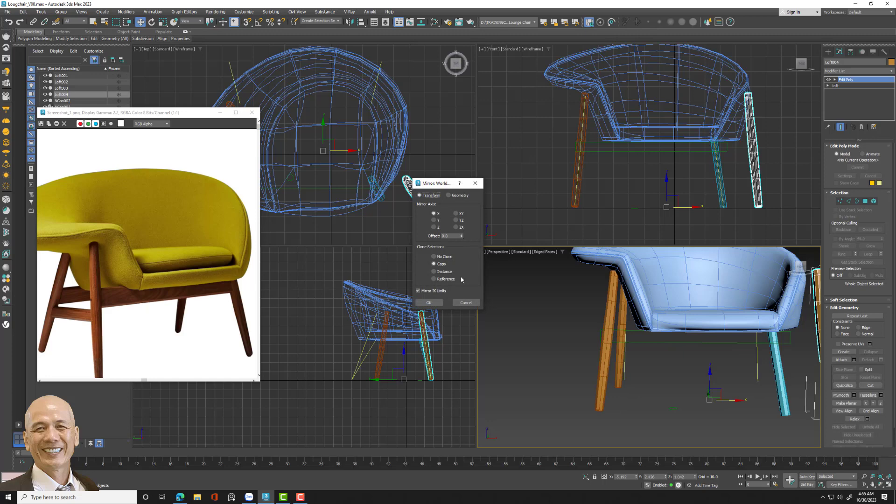
pyautogui.click(429, 302)
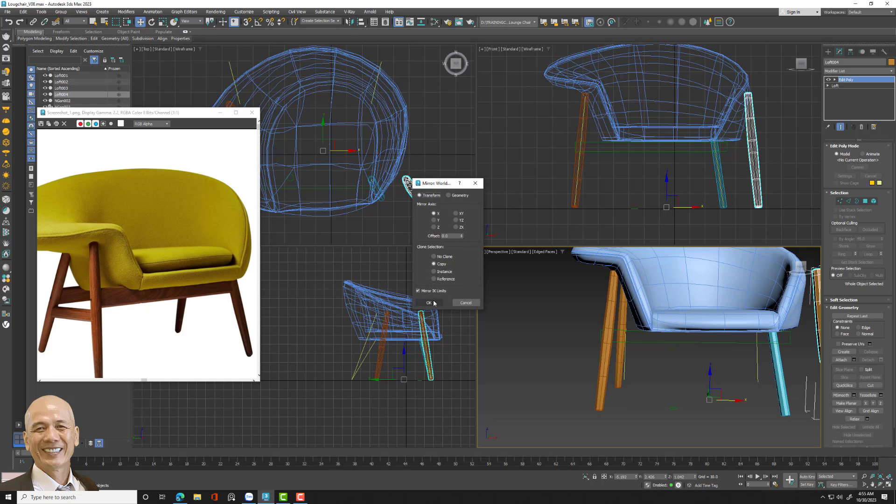
pyautogui.click(693, 206)
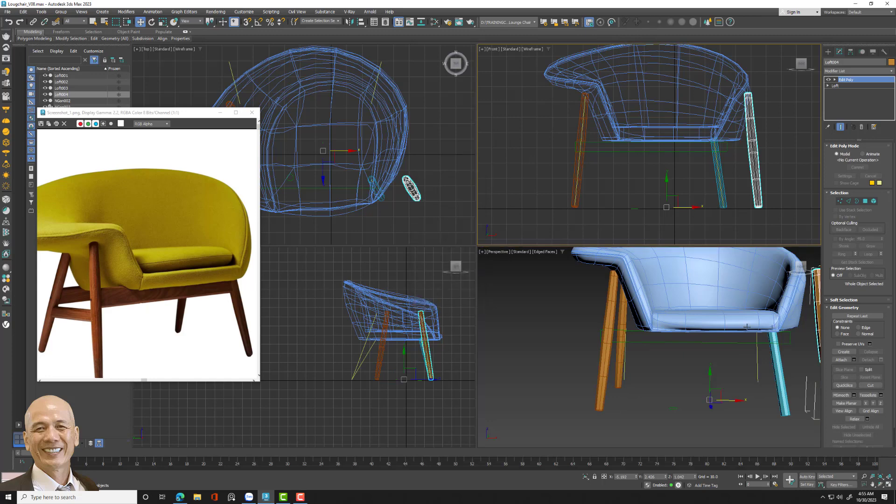
pyautogui.keyDown('alt'); pyautogui.moveTo(747, 327); pyautogui.dragTo(688, 211, button='middle'); pyautogui.keyUp('alt')
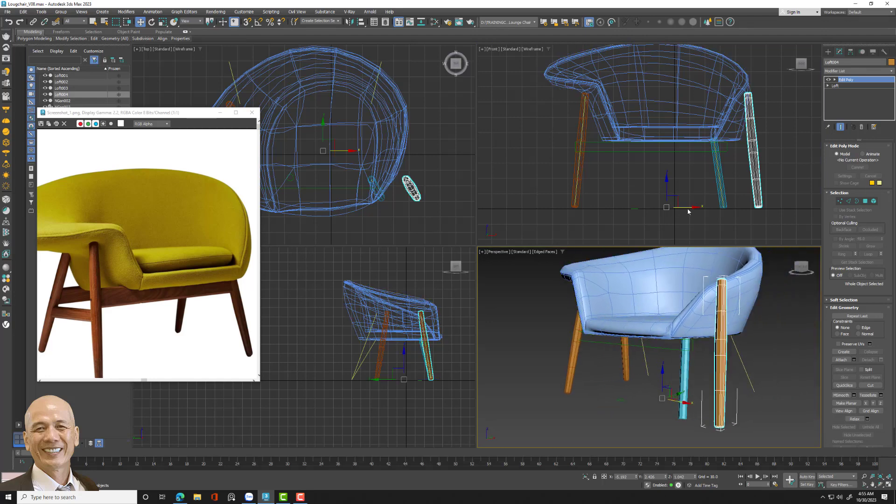
pyautogui.moveTo(690, 208); pyautogui.dragTo(656, 206)
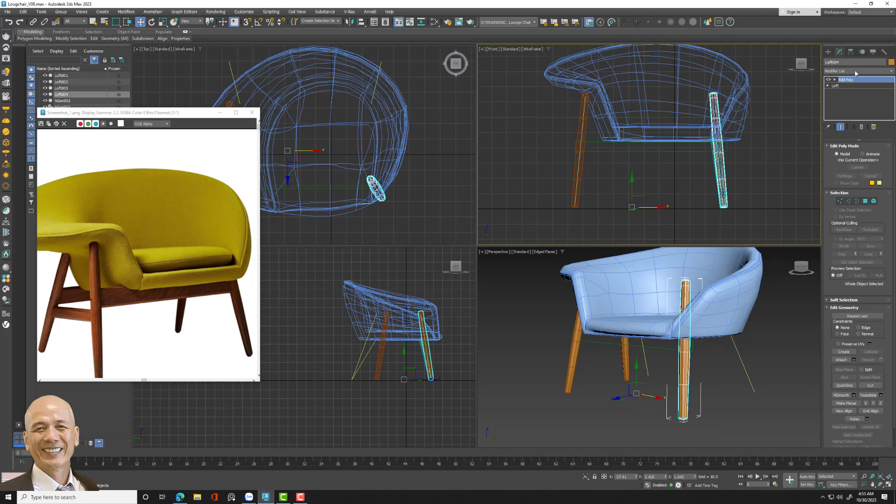
pyautogui.scroll(2, 797, 149)
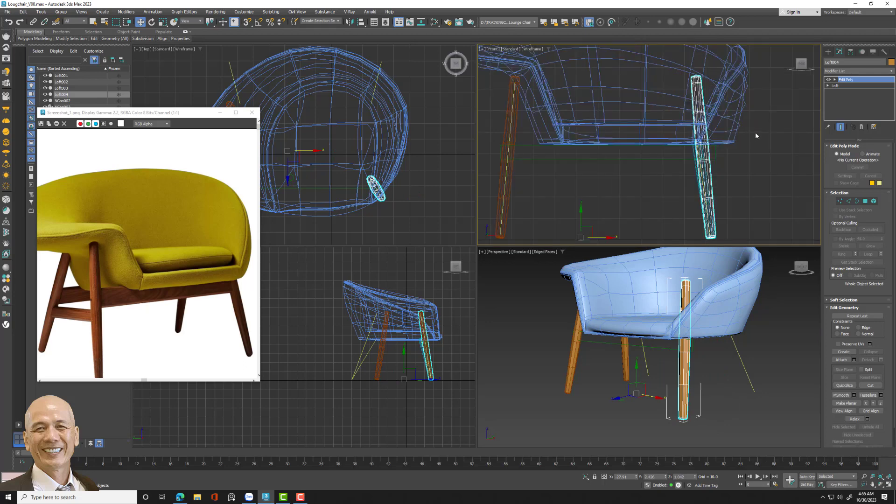
# - Delete the new leg's upper polygons and isolate it on its own
pyautogui.press('1')
pyautogui.moveTo(729, 89)
pyautogui.mouseDown()
pyautogui.moveTo(663, 68)
pyautogui.moveTo(755, 141)
pyautogui.mouseUp()
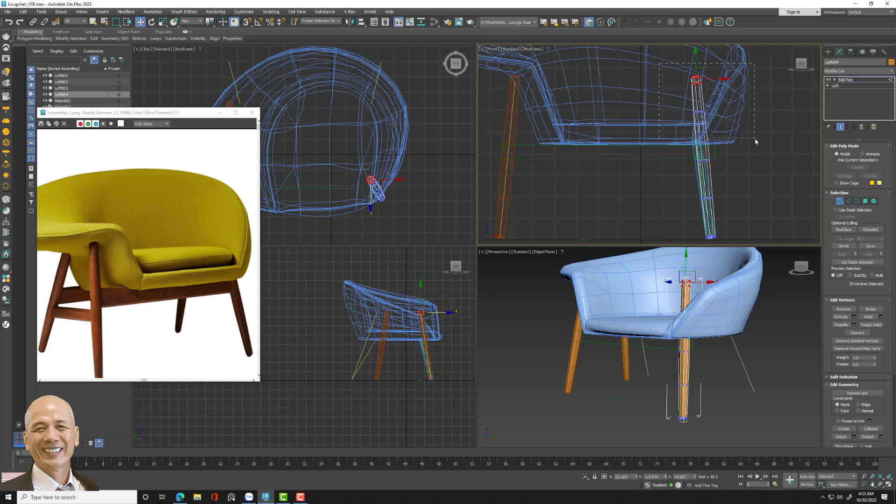
pyautogui.scroll(2, 740, 135)
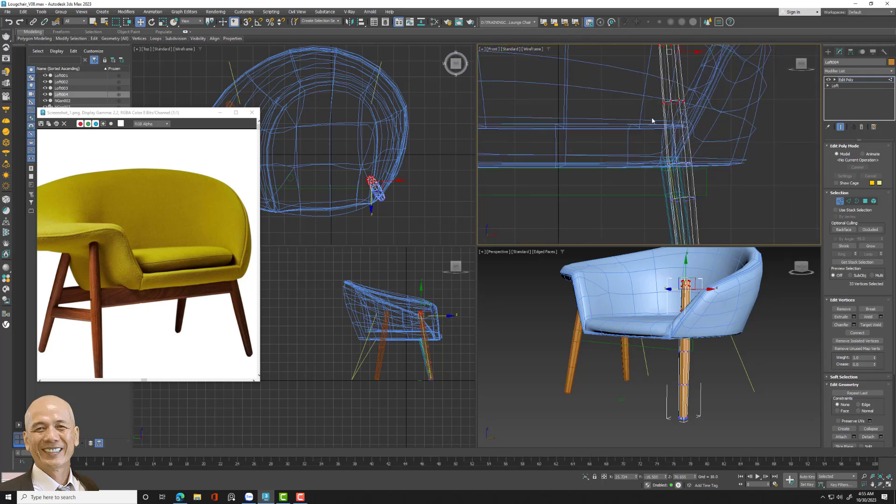
pyautogui.scroll(-2, 687, 133)
pyautogui.press('4')
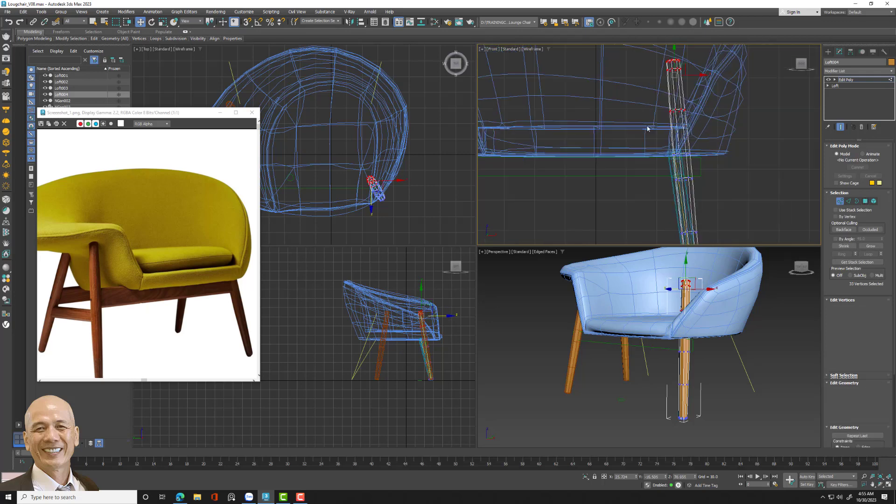
pyautogui.moveTo(639, 55); pyautogui.dragTo(721, 135)
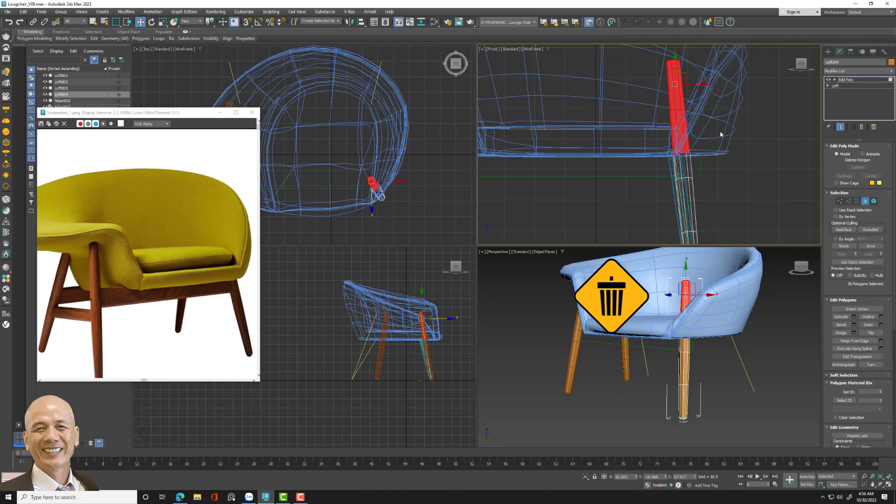
pyautogui.press('Delete')
pyautogui.click(865, 201)
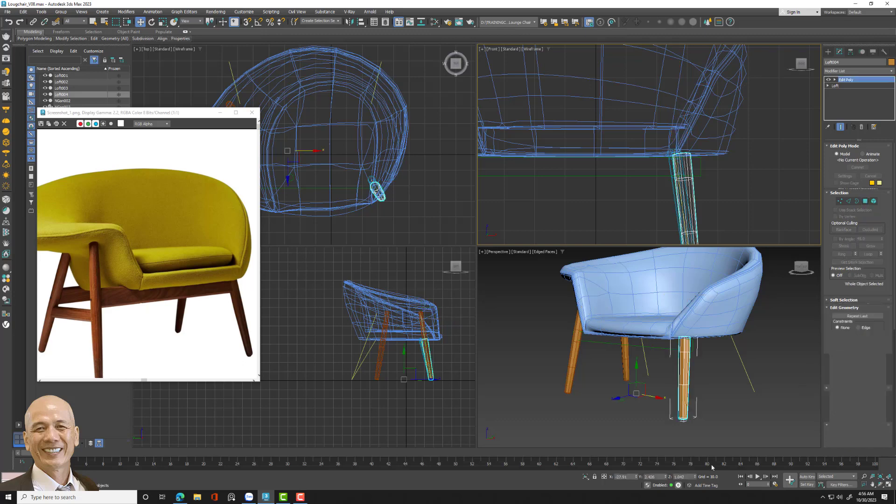
pyautogui.hotkey('alt', 'q')
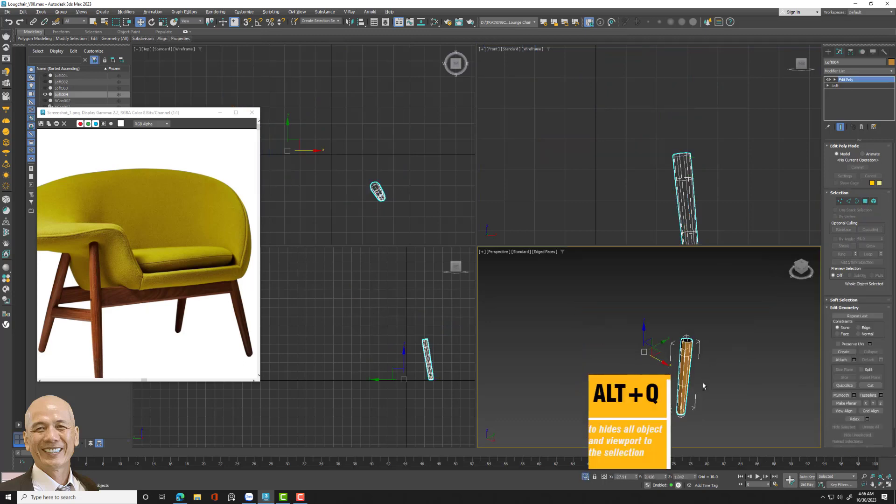
# - Scale the leg's open top border inward and cap the hole
pyautogui.keyDown('alt'); pyautogui.moveTo(703, 383); pyautogui.dragTo(704, 356, button='middle'); pyautogui.keyUp('alt')
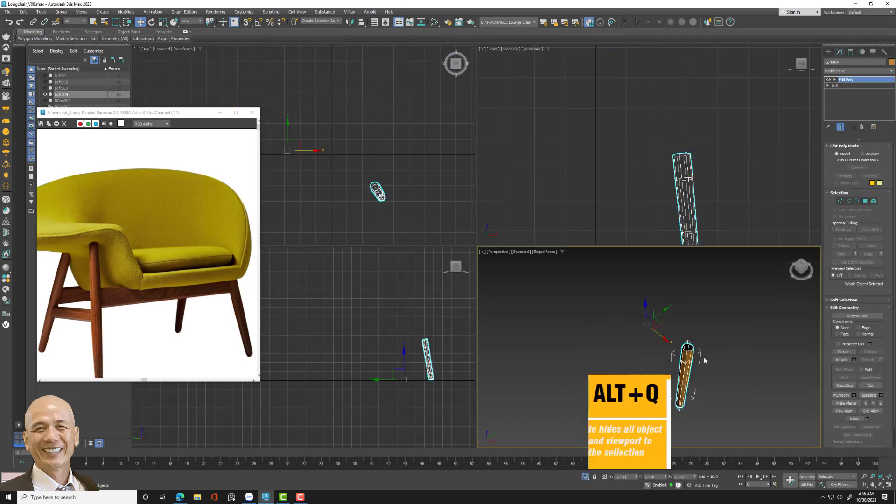
pyautogui.click(857, 201)
pyautogui.click(658, 333)
pyautogui.scroll(2, 659, 333)
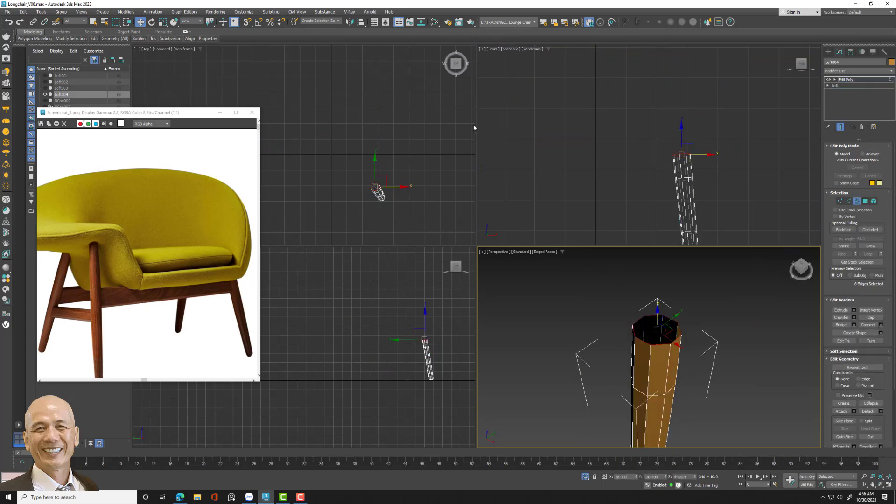
pyautogui.click(162, 22)
pyautogui.scroll(2, 658, 329)
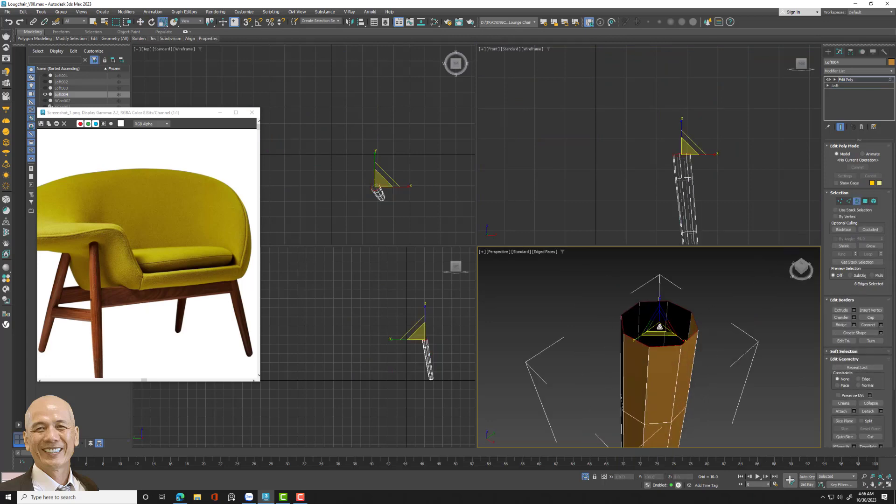
pyautogui.keyDown('shift'); pyautogui.moveTo(658, 328); pyautogui.dragTo(642, 335); pyautogui.keyUp('shift')
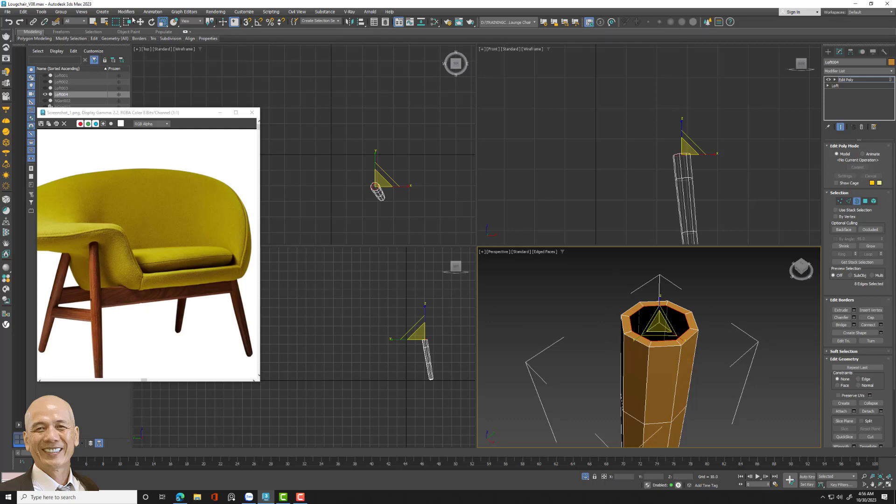
pyautogui.press('w')
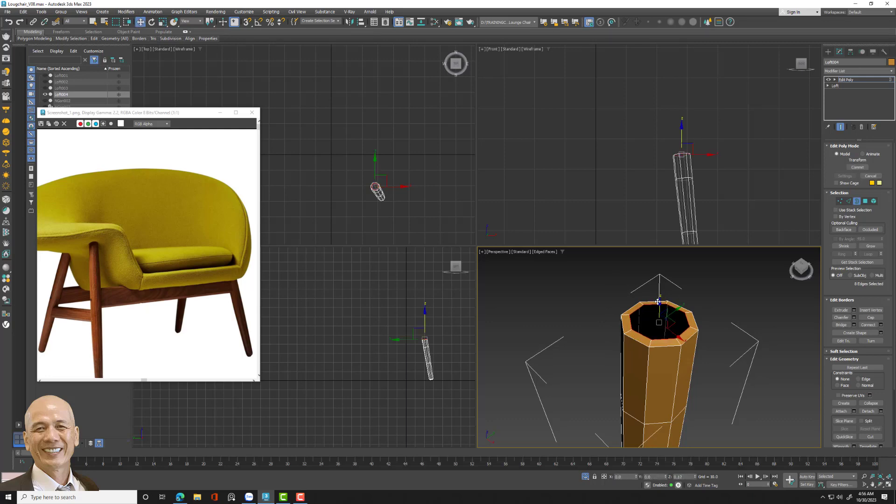
pyautogui.press('r')
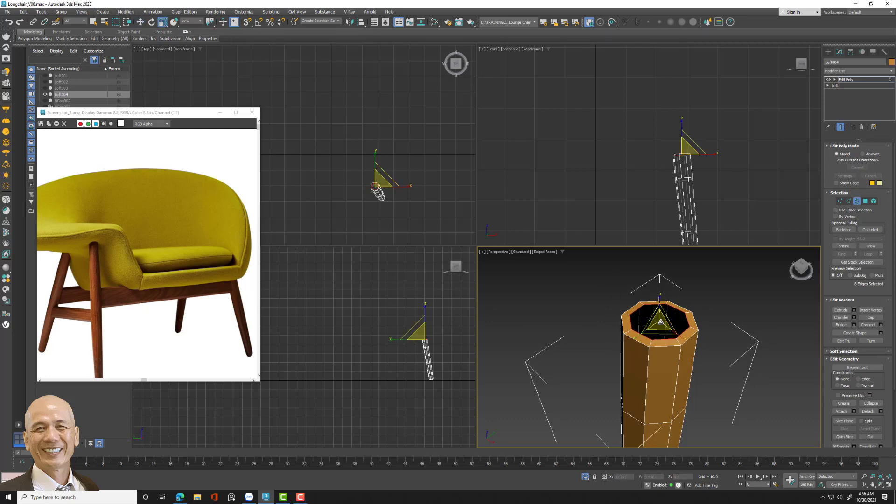
pyautogui.moveTo(661, 311); pyautogui.dragTo(642, 326)
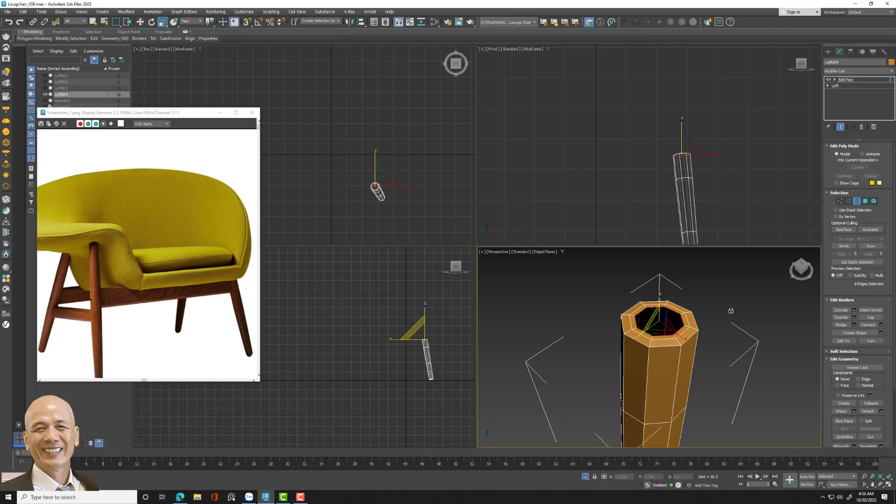
pyautogui.click(870, 318)
pyautogui.scroll(5, 665, 304)
pyautogui.click(747, 303)
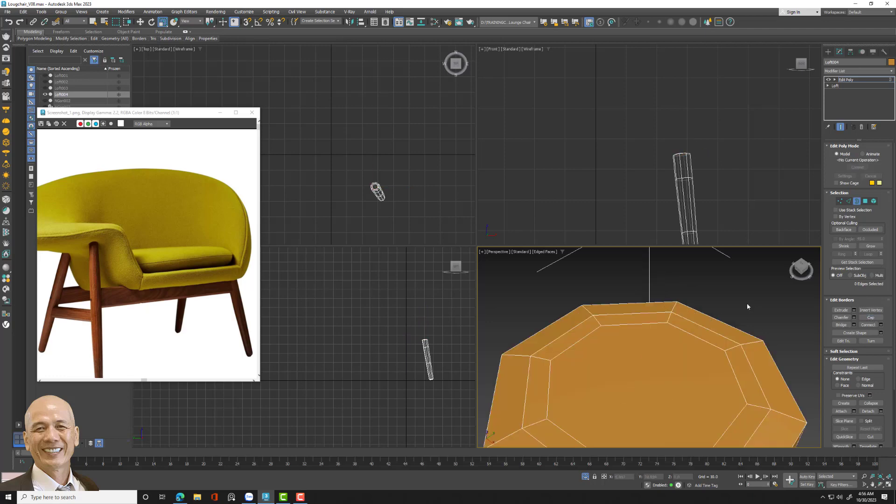
# - Connect two opposite rim vertices and cut a new edge across the cap
pyautogui.moveTo(747, 303); pyautogui.dragTo(729, 291, button='middle')
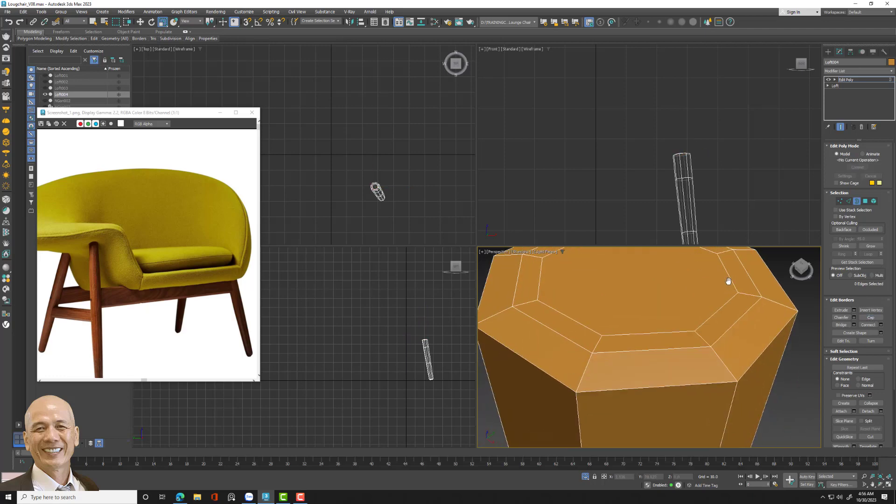
pyautogui.click(839, 201)
pyautogui.moveTo(706, 324); pyautogui.dragTo(551, 376)
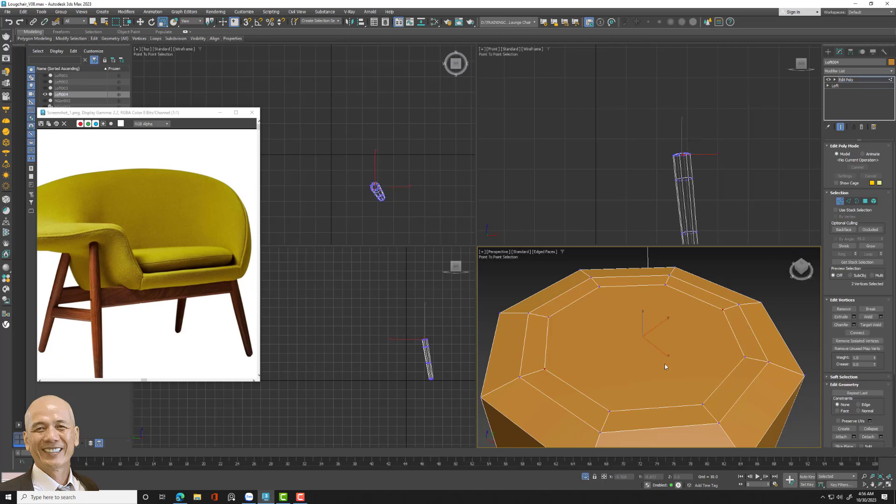
pyautogui.click(545, 369)
pyautogui.keyDown('ctrl'); pyautogui.click(722, 309); pyautogui.keyUp('ctrl')
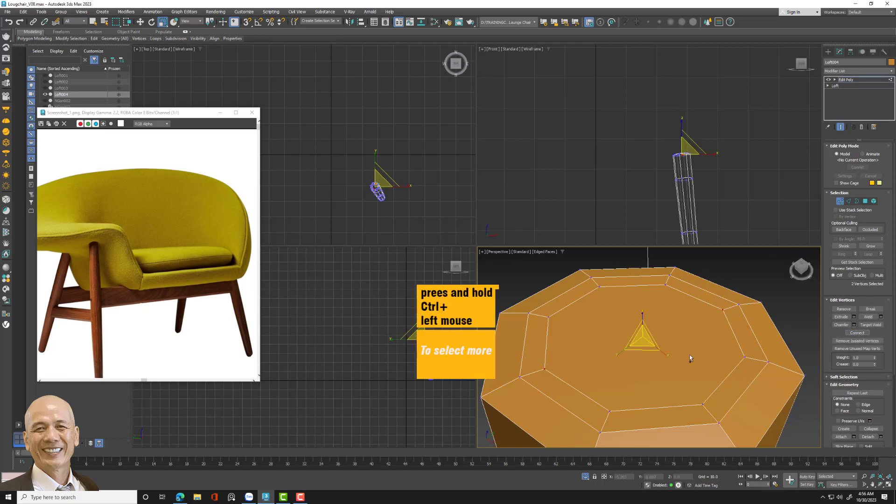
pyautogui.click(857, 332)
pyautogui.scroll(-2, 884, 402)
pyautogui.scroll(-2, 884, 402)
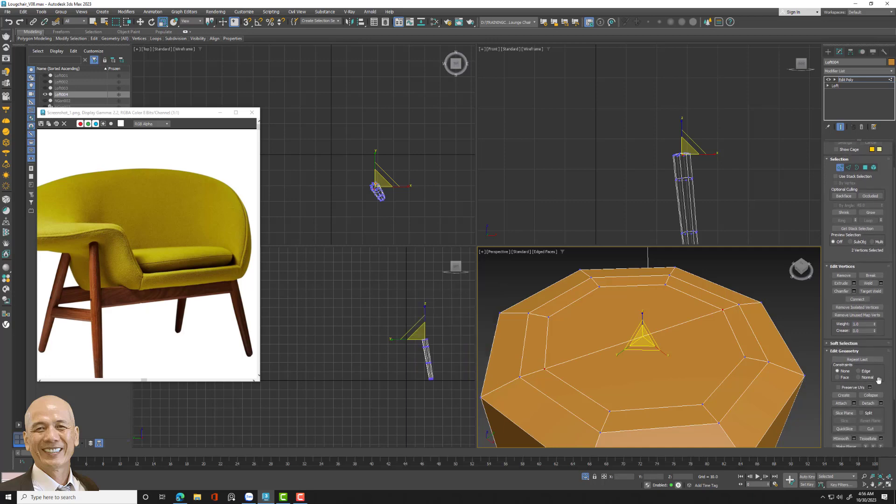
pyautogui.click(871, 429)
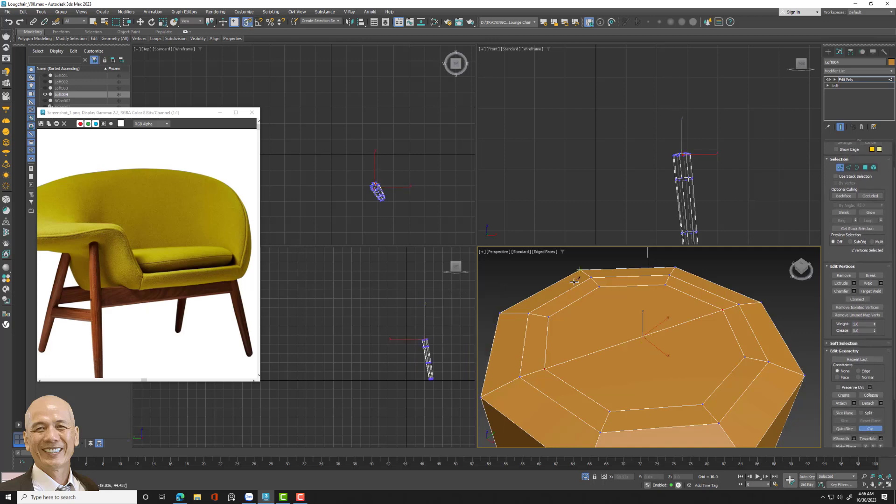
pyautogui.click(700, 402)
pyautogui.click(871, 427)
pyautogui.moveTo(714, 418); pyautogui.dragTo(732, 350, button='middle')
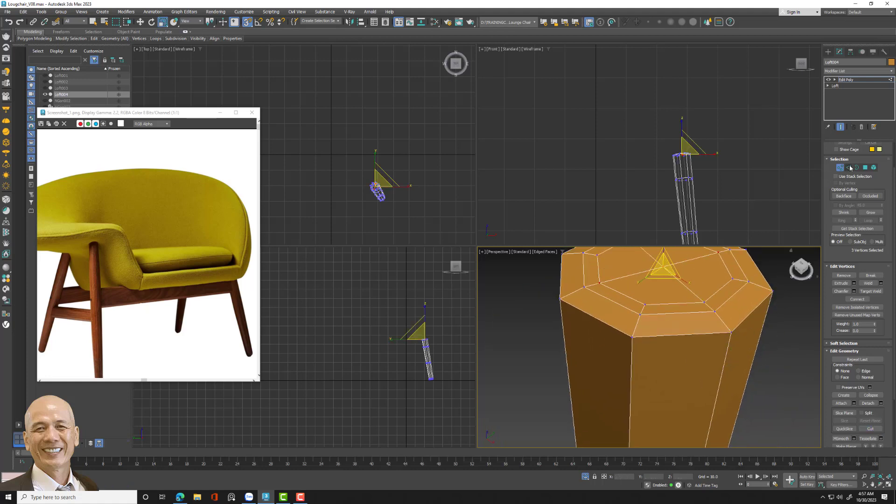
# - Add an edge loop near the leg's top with Ring and Connect (Slide 12), then exit isolation
pyautogui.press('2')
pyautogui.click(727, 355)
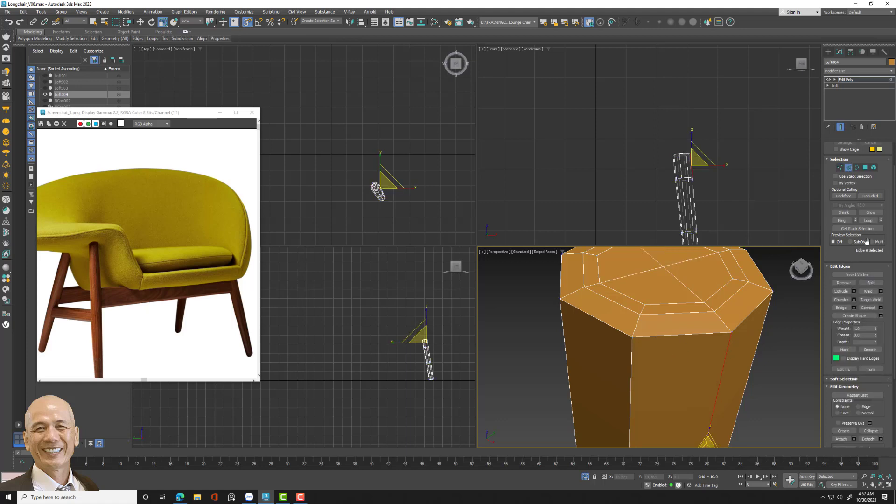
pyautogui.click(841, 220)
pyautogui.click(881, 308)
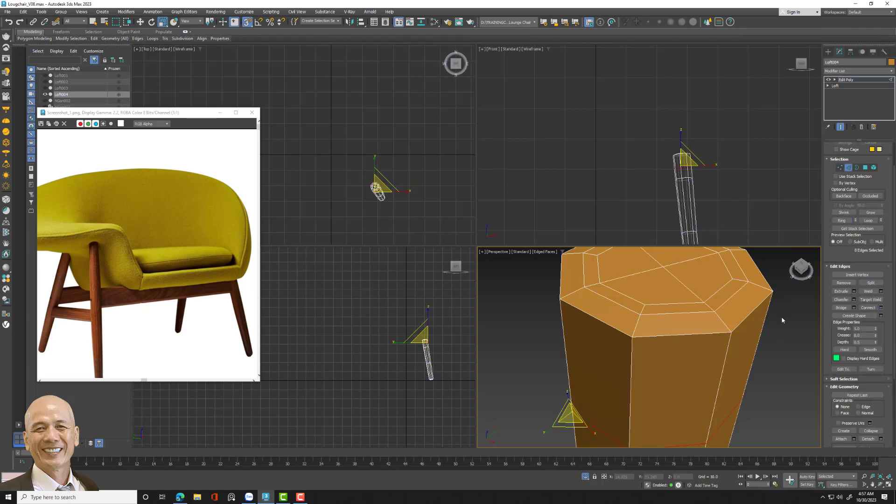
pyautogui.scroll(-5, 783, 320)
pyautogui.keyDown('alt'); pyautogui.moveTo(761, 316); pyautogui.dragTo(747, 336, button='middle'); pyautogui.keyUp('alt')
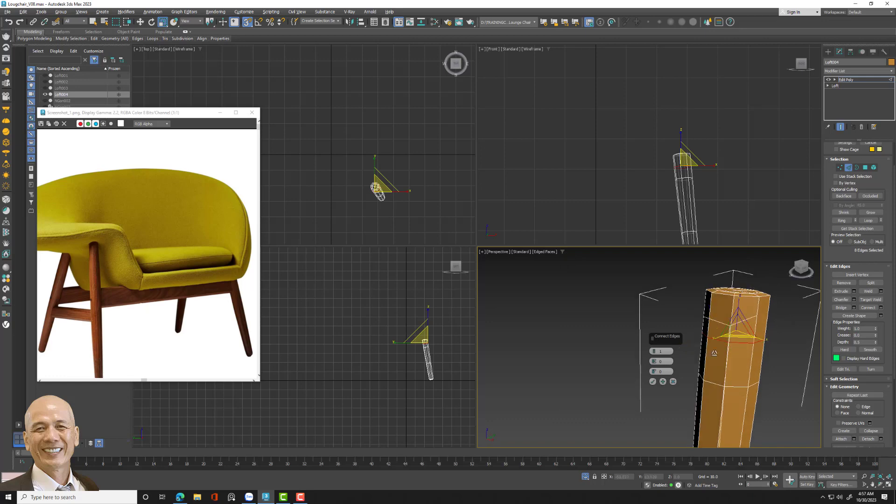
pyautogui.moveTo(654, 371); pyautogui.dragTo(655, 396)
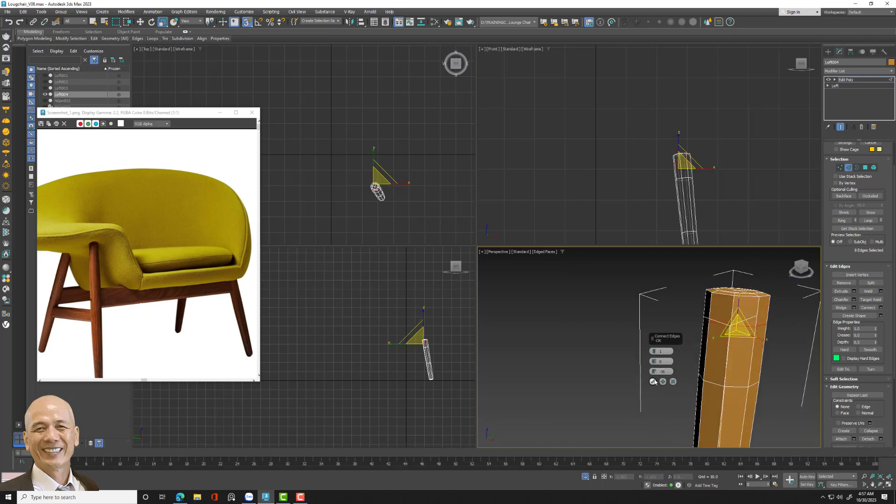
pyautogui.click(652, 381)
pyautogui.click(848, 167)
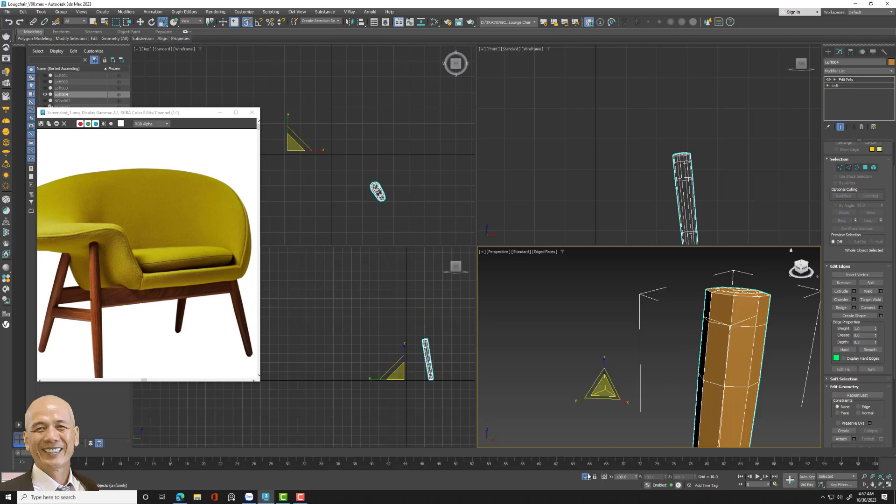
pyautogui.hotkey('alt', 'q')
pyautogui.click(657, 411)
pyautogui.scroll(-10, 657, 411)
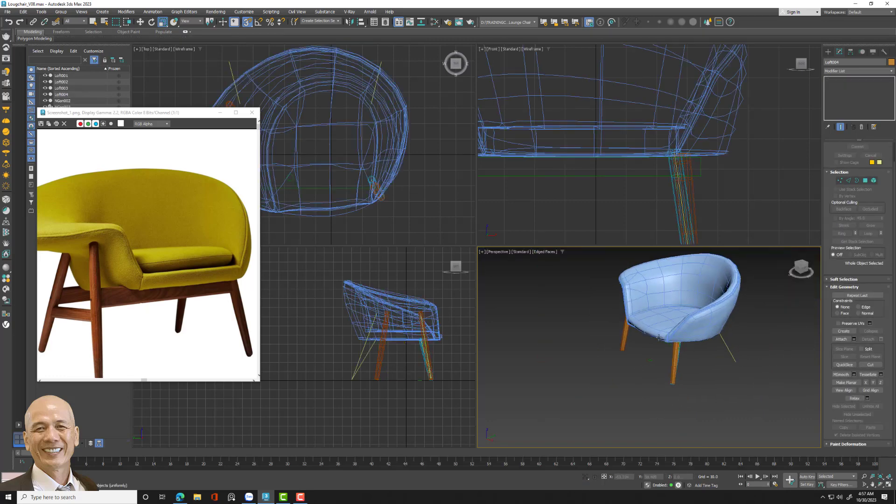
# - Select leg Loft004 and orbit to view the chair from below
pyautogui.keyDown('alt'); pyautogui.moveTo(657, 411); pyautogui.dragTo(622, 321, button='middle'); pyautogui.keyUp('alt')
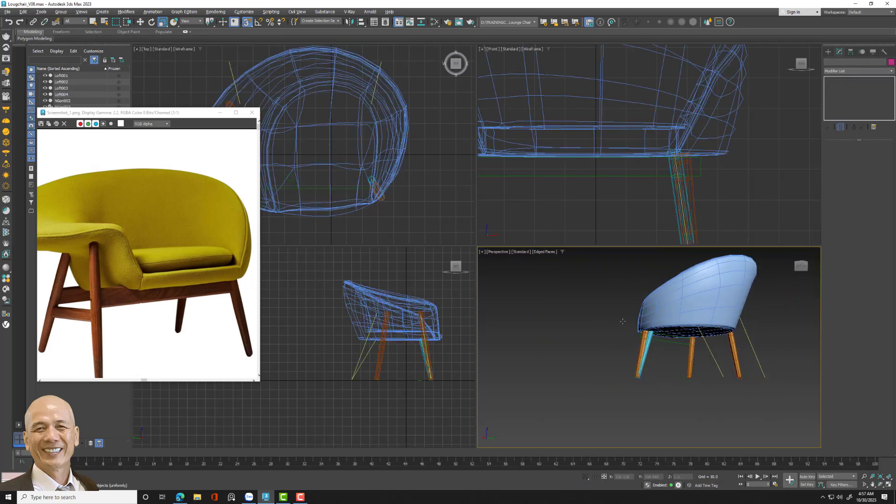
pyautogui.click(672, 223)
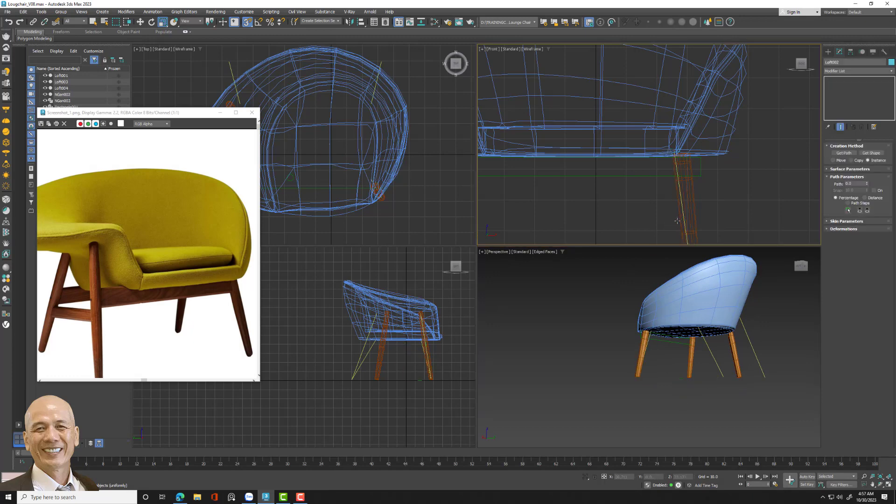
pyautogui.click(681, 220)
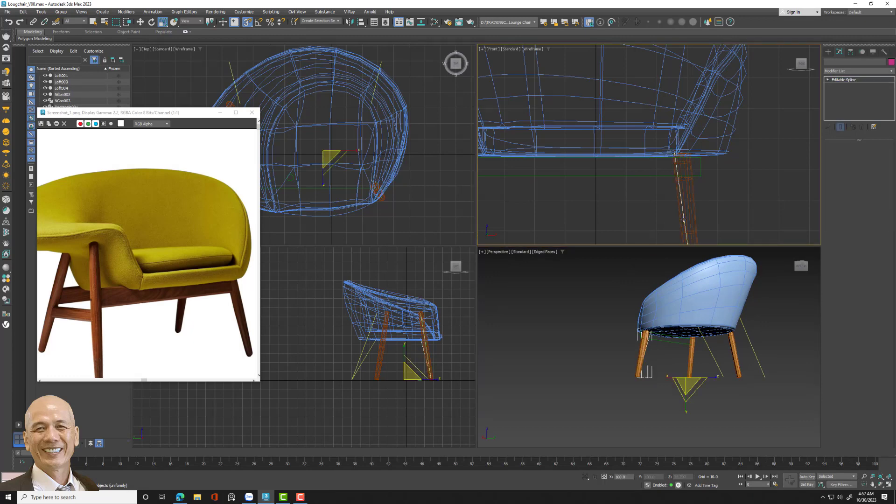
pyautogui.click(684, 219)
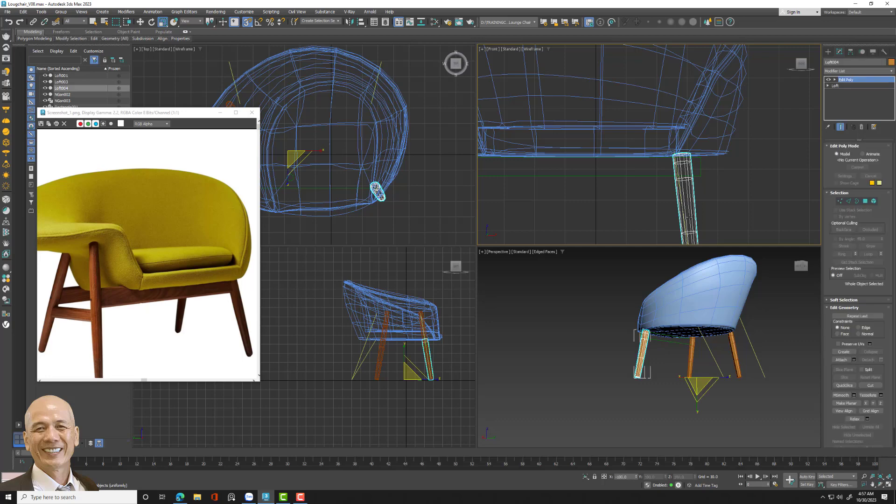
pyautogui.moveTo(667, 330)
pyautogui.keyDown('alt'); pyautogui.mouseDown(button='middle')
pyautogui.moveTo(763, 297)
pyautogui.moveTo(685, 344)
pyautogui.mouseUp(button='middle'); pyautogui.keyUp('alt')
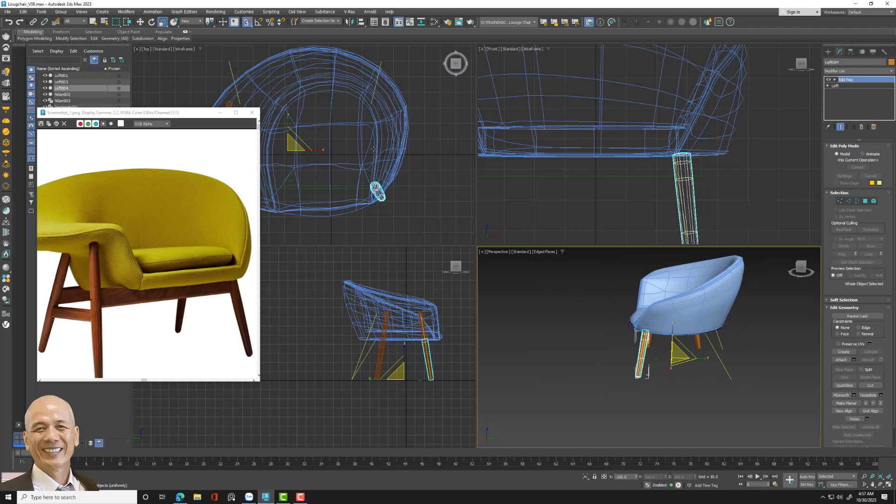
# - Mirror a copy of Loft004 along Y into the back-leg position, creating Loft005
pyautogui.click(350, 22)
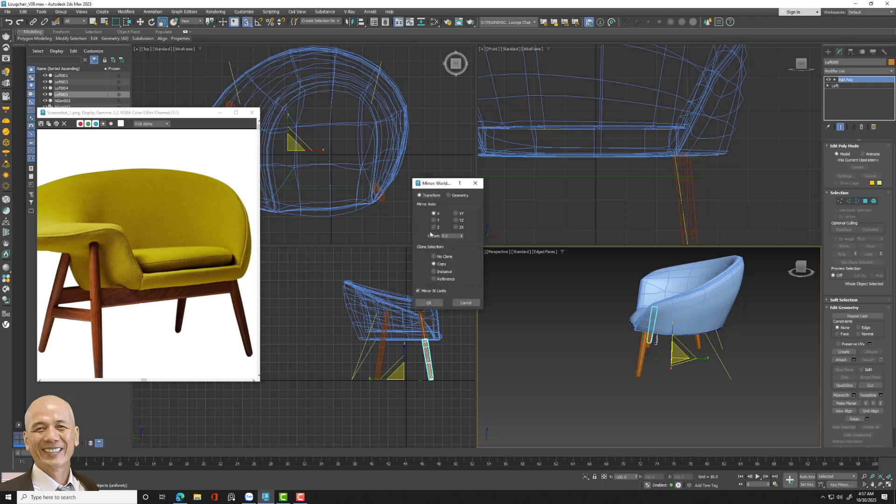
pyautogui.click(434, 227)
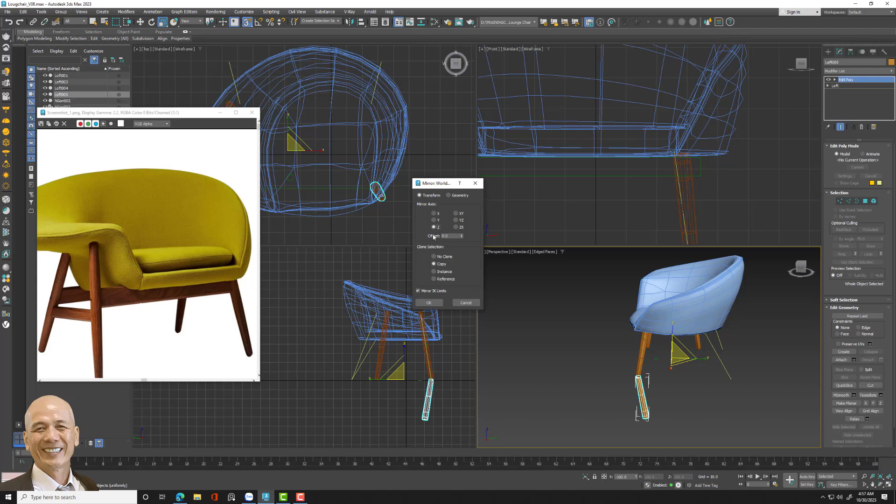
pyautogui.click(435, 220)
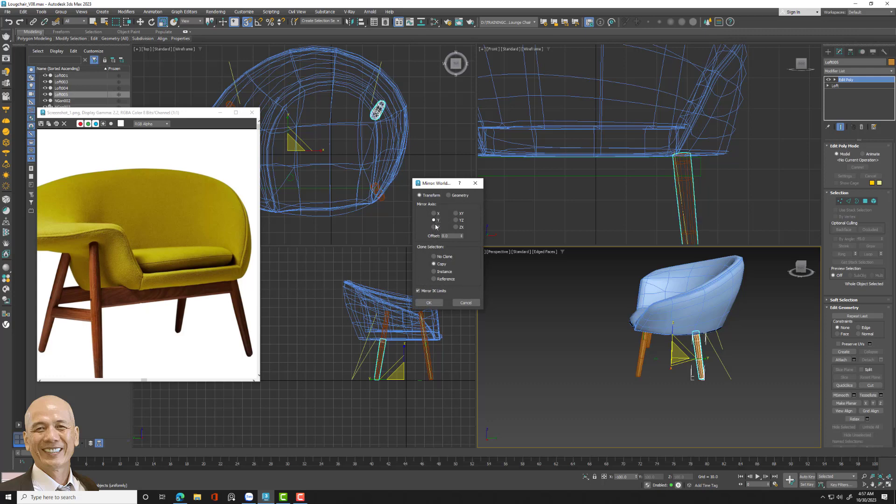
pyautogui.click(429, 303)
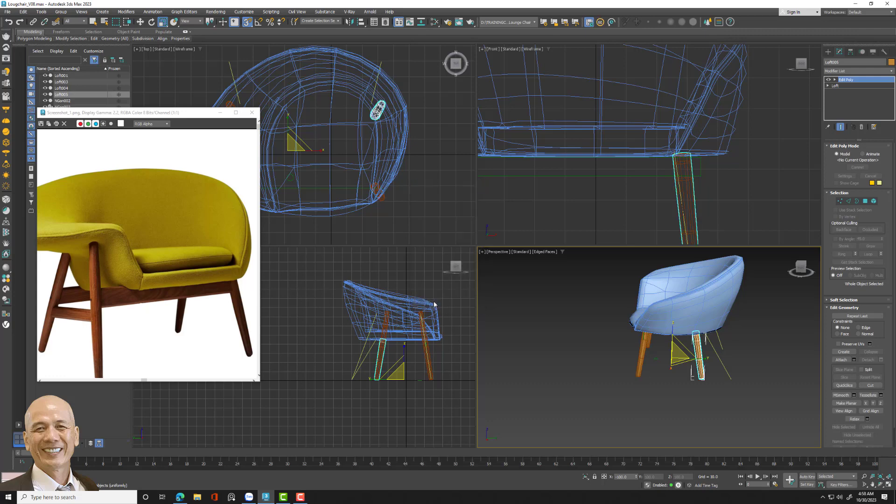
pyautogui.moveTo(741, 362)
pyautogui.keyDown('alt'); pyautogui.mouseDown(button='middle')
pyautogui.moveTo(757, 354)
pyautogui.moveTo(756, 366)
pyautogui.mouseUp(button='middle'); pyautogui.keyUp('alt')
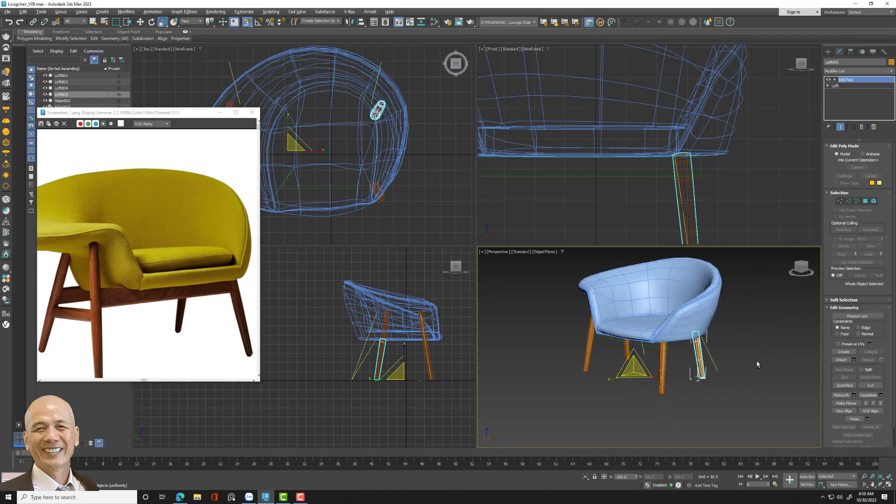
pyautogui.click(718, 368)
pyautogui.click(716, 368)
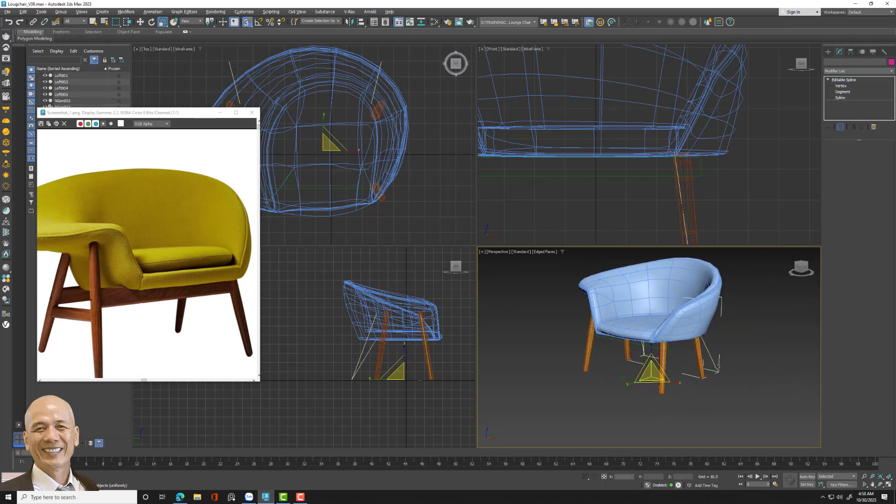
# - Select Rectangle001, maximize the perspective view, and convert it to an editable spline
pyautogui.click(655, 348)
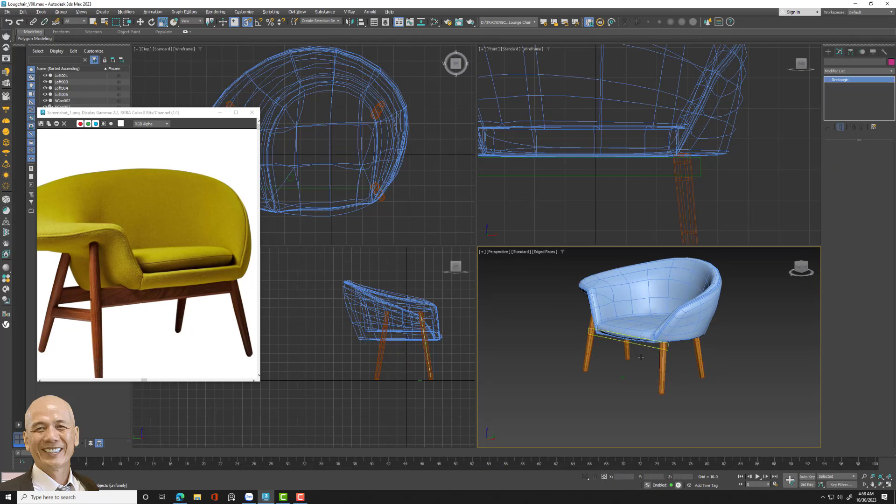
pyautogui.keyDown('alt'); pyautogui.moveTo(600, 359); pyautogui.dragTo(634, 336, button='middle'); pyautogui.keyUp('alt')
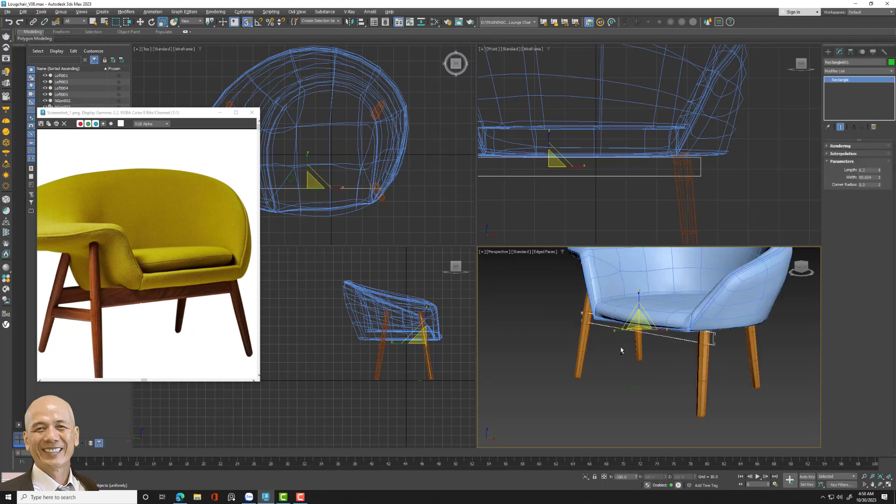
pyautogui.click(885, 485)
pyautogui.moveTo(471, 293)
pyautogui.keyDown('alt'); pyautogui.mouseDown(button='middle')
pyautogui.moveTo(335, 194)
pyautogui.moveTo(450, 252)
pyautogui.mouseUp(button='middle'); pyautogui.keyUp('alt')
pyautogui.scroll(5, 453, 250)
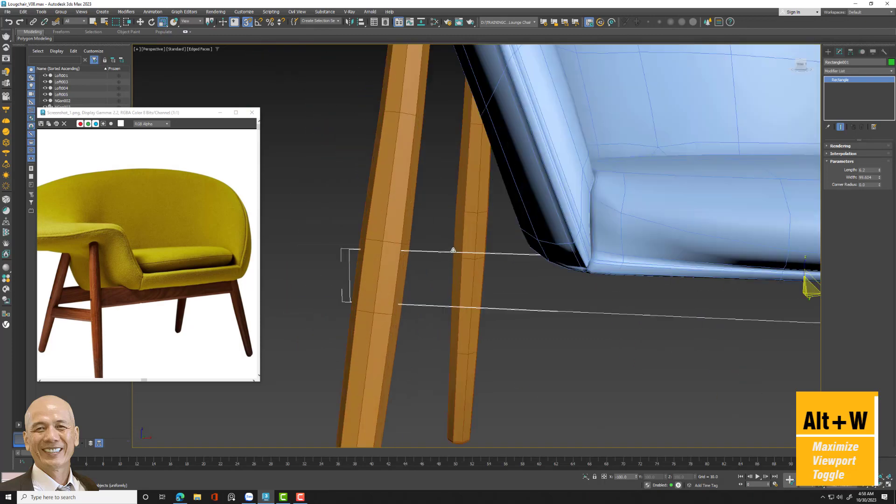
pyautogui.rightClick(849, 82)
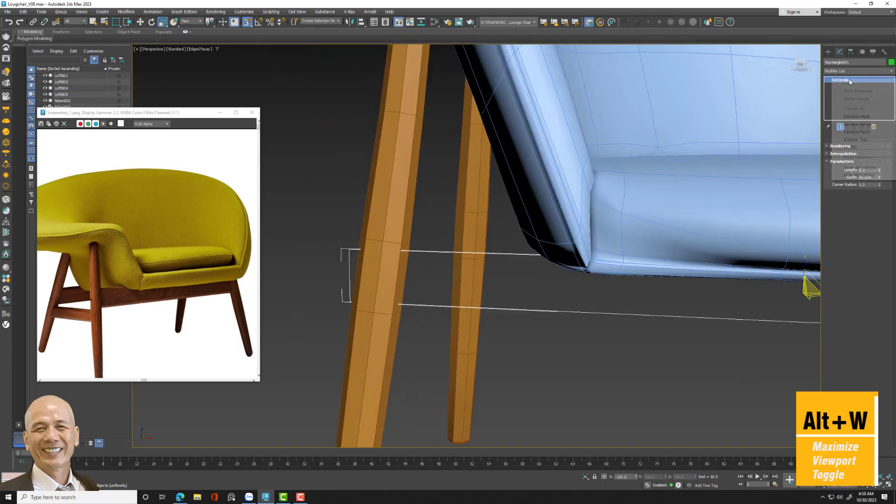
pyautogui.click(858, 124)
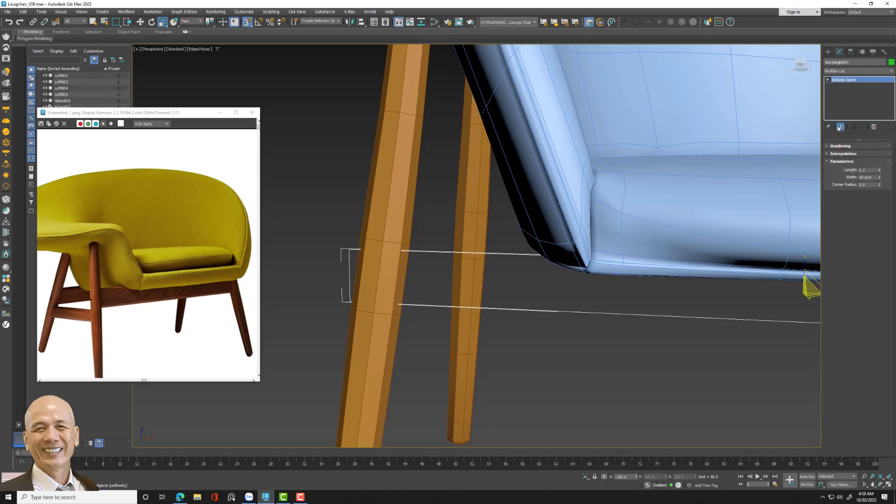
# - Select the rectangle's end vertices beside the leg, keeping them as corner vertices
pyautogui.click(827, 79)
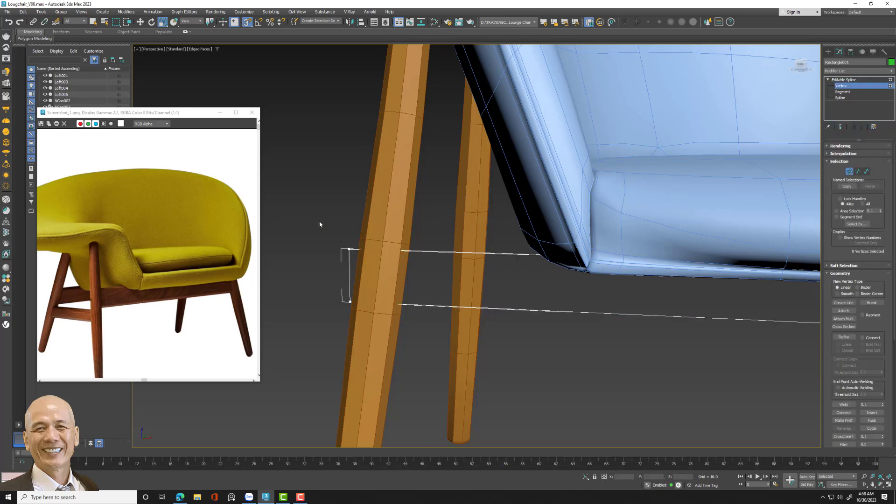
pyautogui.moveTo(406, 380); pyautogui.dragTo(422, 379)
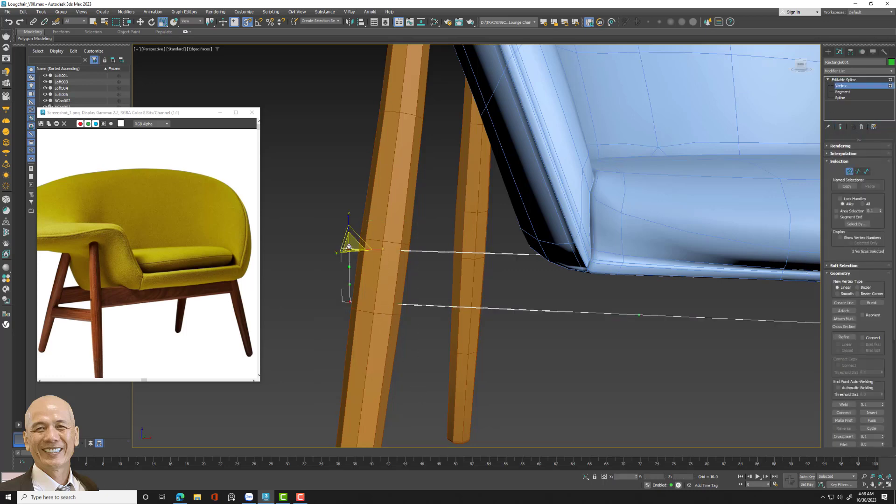
pyautogui.rightClick(346, 242)
pyautogui.click(342, 203)
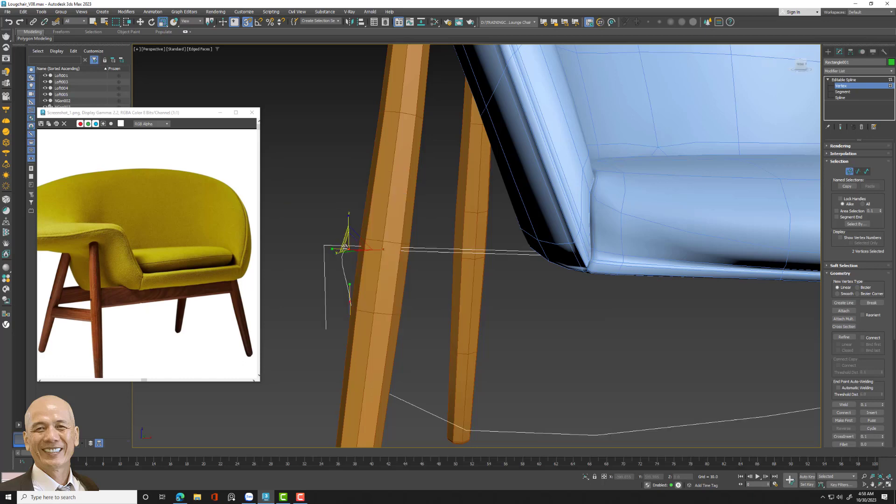
pyautogui.rightClick(345, 241)
pyautogui.click(338, 205)
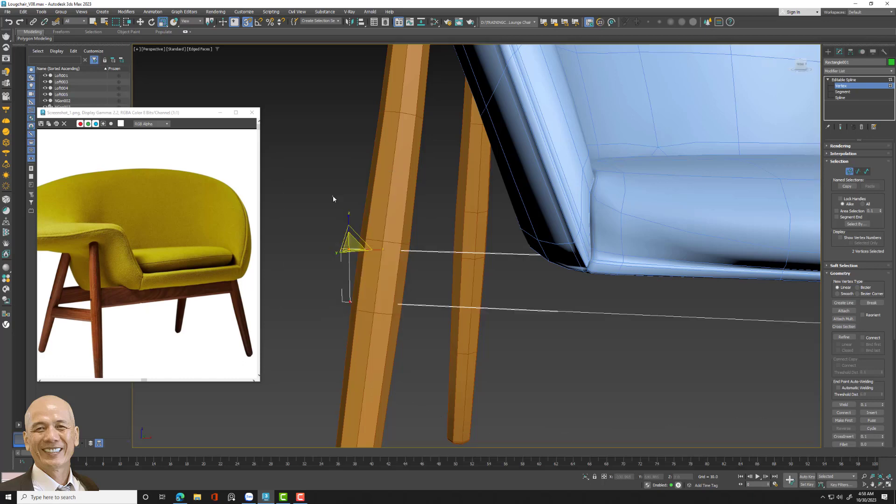
pyautogui.moveTo(340, 234); pyautogui.dragTo(372, 270)
pyautogui.press('w')
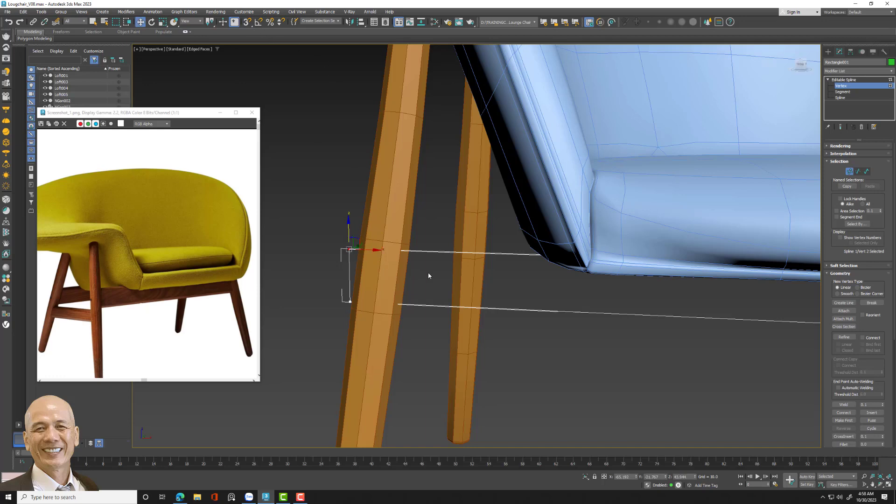
# - With snapping on, move the upper and lower vertices onto the near leg
pyautogui.moveTo(428, 276)
pyautogui.keyDown('alt'); pyautogui.mouseDown(button='middle')
pyautogui.moveTo(426, 284)
pyautogui.moveTo(353, 250)
pyautogui.mouseUp(button='middle'); pyautogui.keyUp('alt')
pyautogui.moveTo(348, 250); pyautogui.dragTo(266, 124)
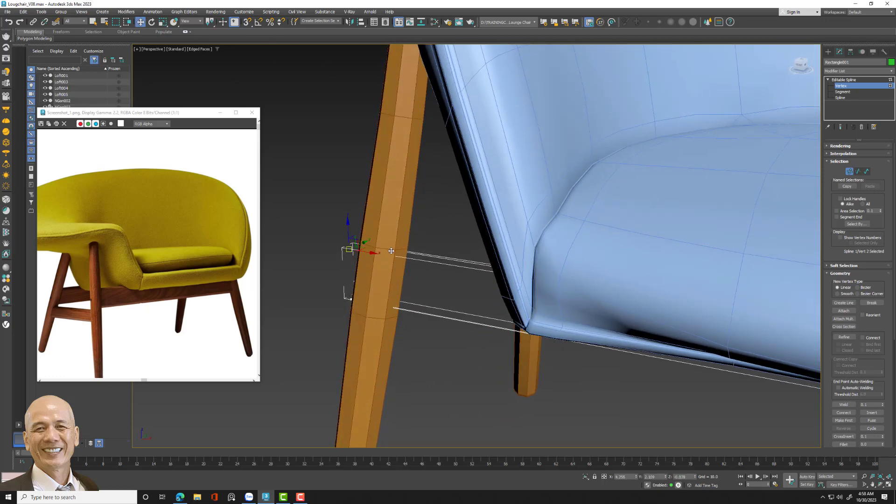
pyautogui.press('s')
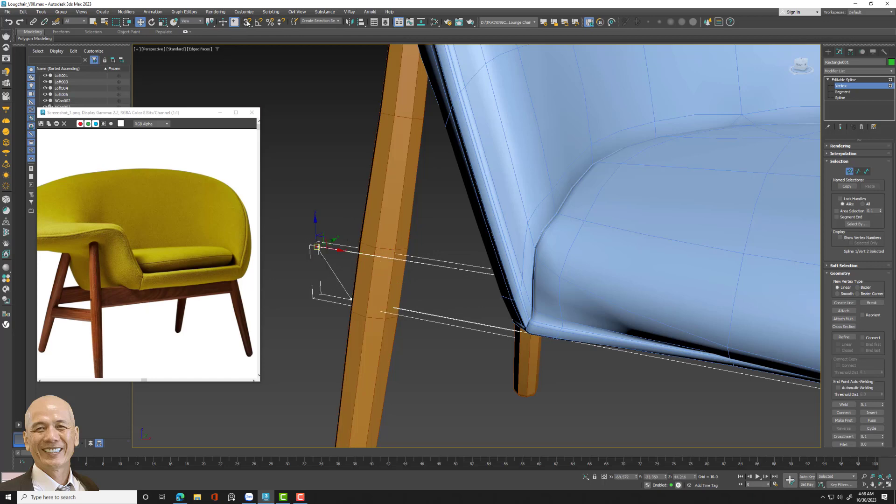
pyautogui.moveTo(321, 243); pyautogui.dragTo(400, 252)
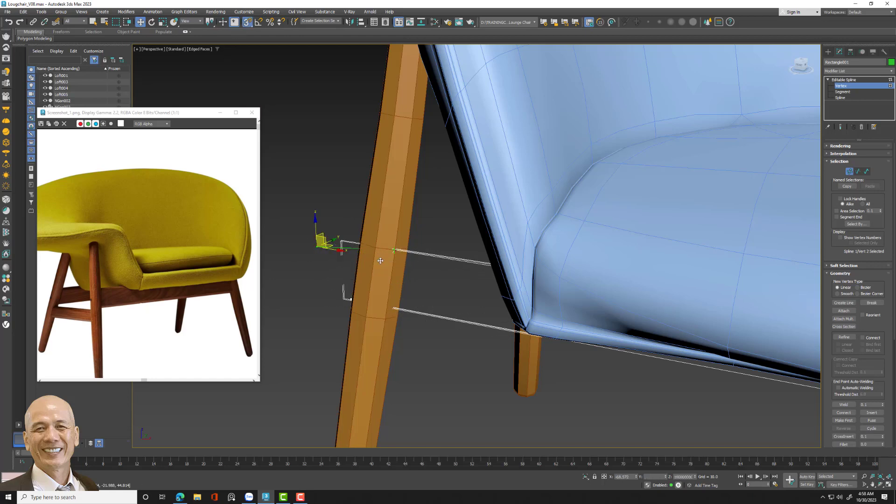
pyautogui.moveTo(351, 300); pyautogui.dragTo(379, 322)
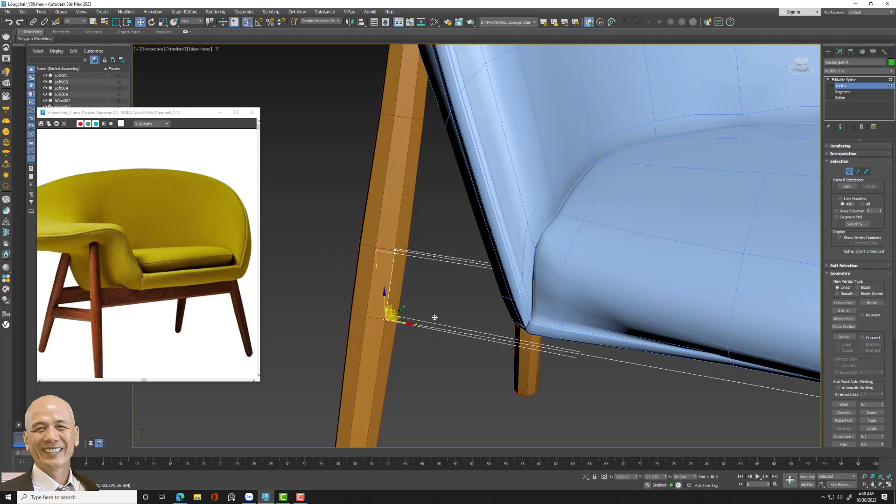
pyautogui.moveTo(430, 300)
pyautogui.keyDown('alt'); pyautogui.mouseDown(button='middle')
pyautogui.moveTo(516, 292)
pyautogui.moveTo(570, 248)
pyautogui.mouseUp(button='middle'); pyautogui.keyUp('alt')
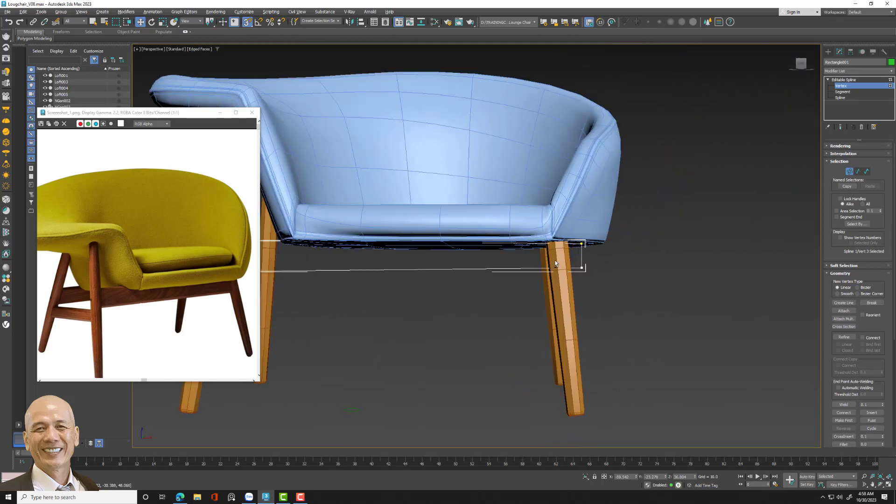
pyautogui.scroll(2, 572, 244)
pyautogui.scroll(2, 578, 252)
pyautogui.scroll(2, 598, 271)
# - Snap the far side's vertices onto the other wooden leg
pyautogui.click(577, 295)
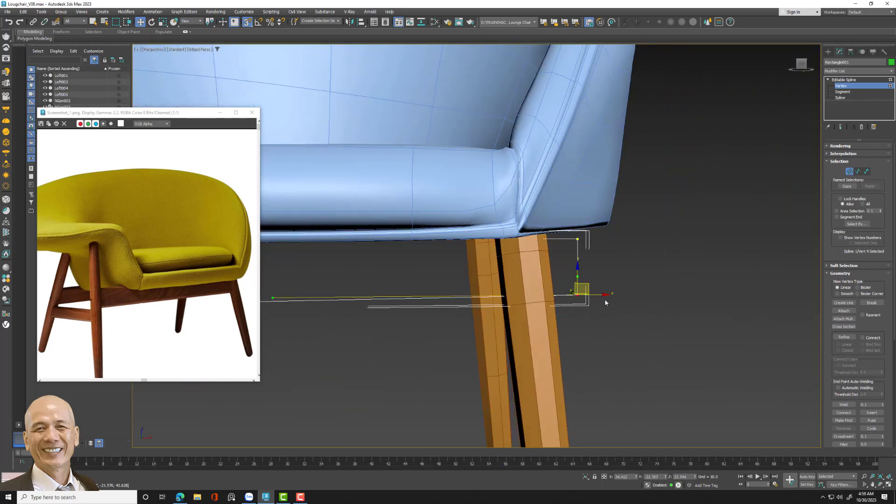
pyautogui.keyDown('alt'); pyautogui.moveTo(607, 300); pyautogui.dragTo(609, 292, button='middle'); pyautogui.keyUp('alt')
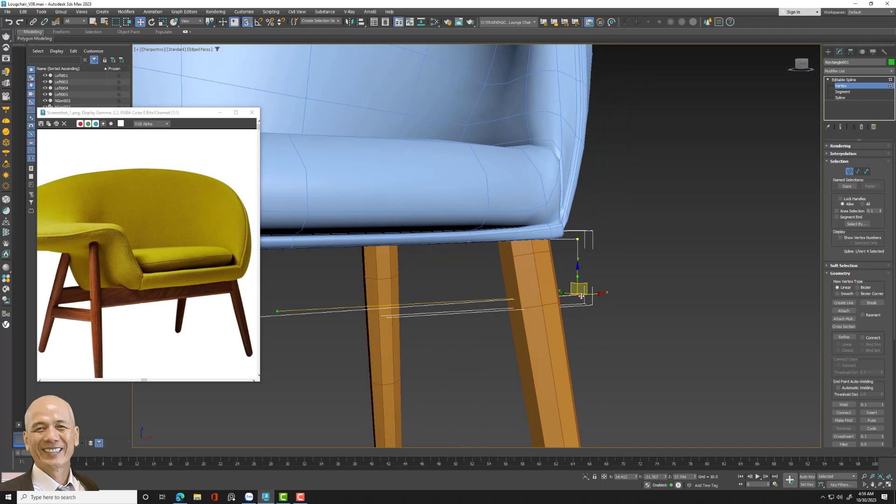
pyautogui.hotkey('ctrl', 'z')
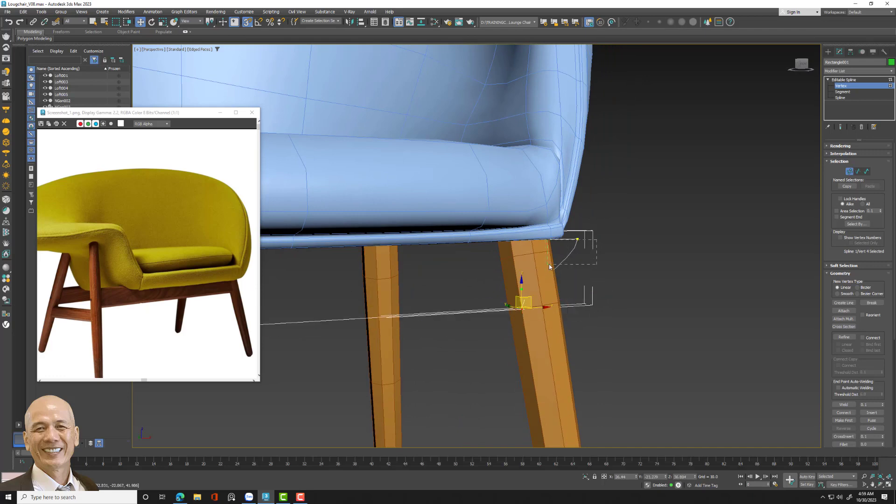
pyautogui.click(577, 239)
pyautogui.keyDown('alt'); pyautogui.moveTo(577, 240); pyautogui.dragTo(574, 240, button='middle'); pyautogui.keyUp('alt')
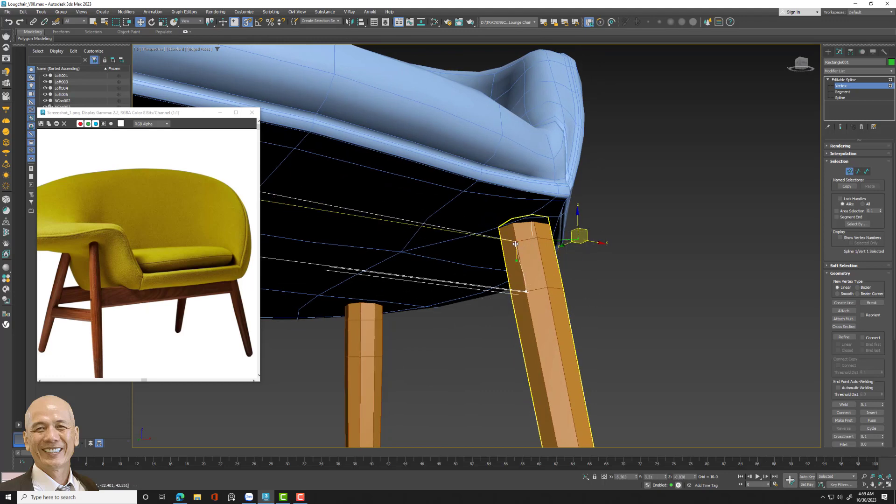
pyautogui.moveTo(586, 239); pyautogui.dragTo(507, 252)
pyautogui.moveTo(506, 252)
pyautogui.keyDown('alt'); pyautogui.mouseDown(button='middle')
pyautogui.moveTo(574, 283)
pyautogui.moveTo(596, 286)
pyautogui.moveTo(634, 270)
pyautogui.mouseUp(button='middle'); pyautogui.keyUp('alt')
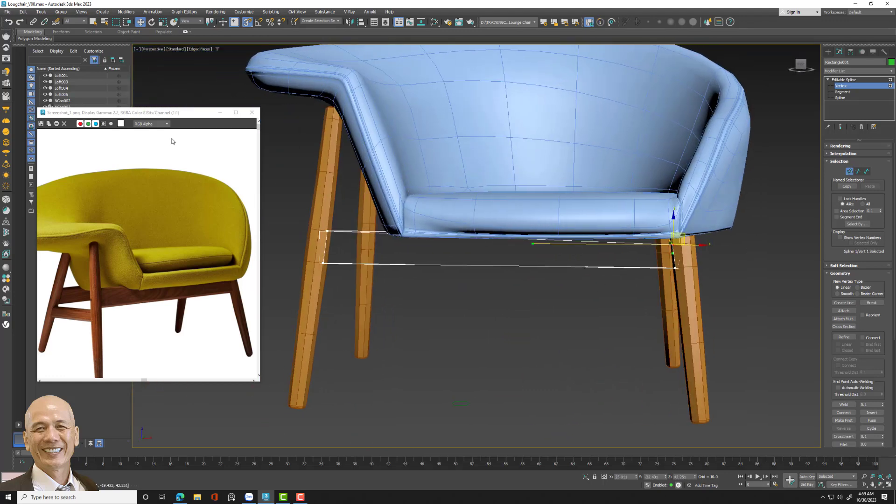
# - Select Rectangle001 and apply a Mesh Editing > Extrude modifier to it
pyautogui.click(634, 256)
pyautogui.click(634, 256)
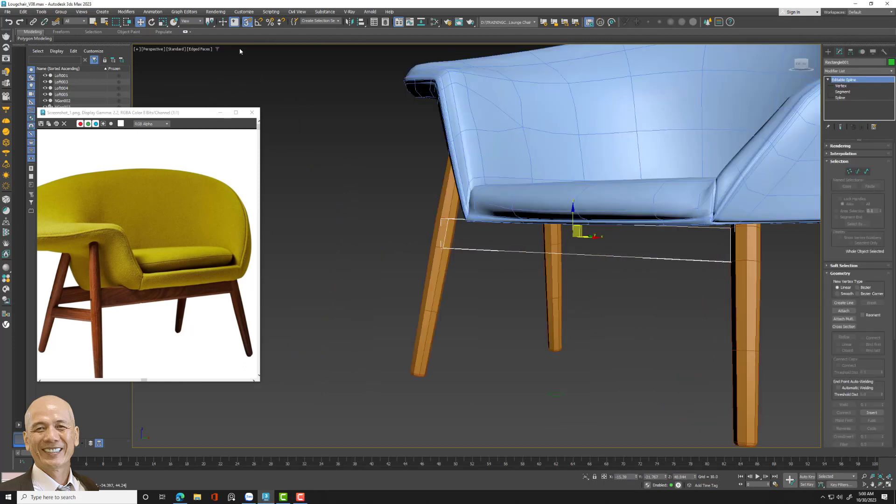
pyautogui.click(126, 11)
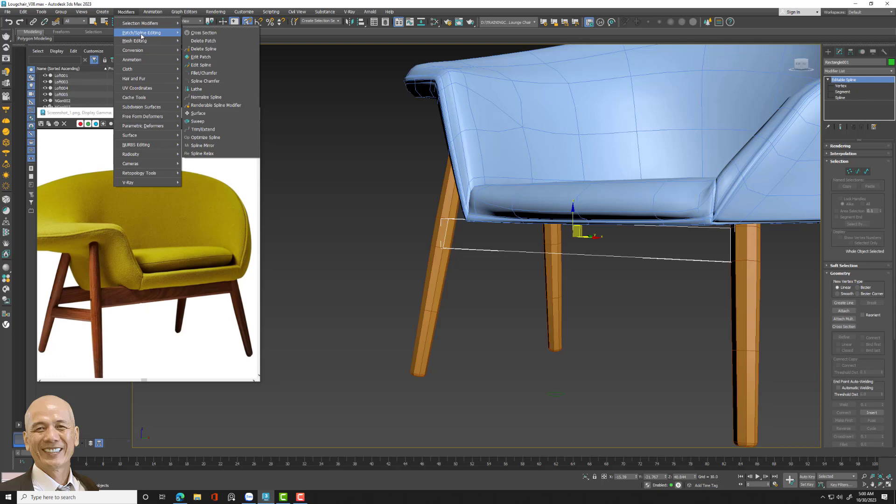
pyautogui.moveTo(134, 41)
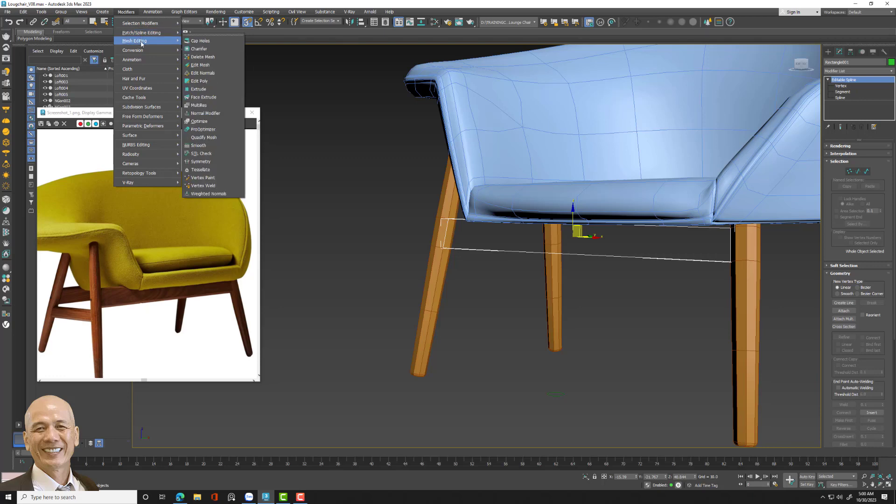
pyautogui.click(197, 251)
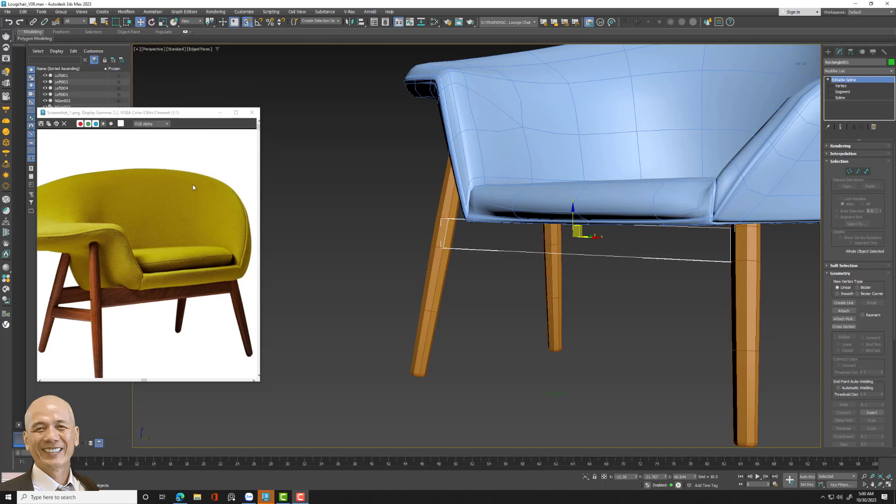
pyautogui.click(126, 12)
pyautogui.click(198, 89)
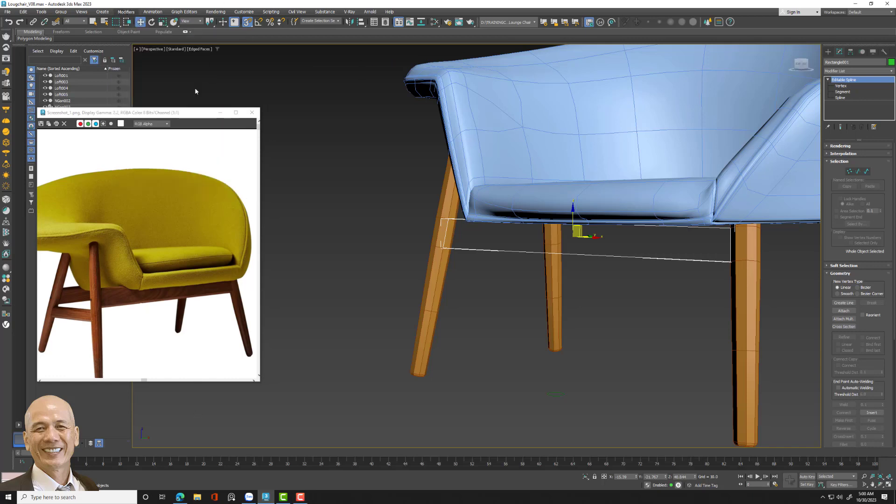
# - Set the Extrude Amount to -2.0, making a thin green rail between the legs
pyautogui.moveTo(612, 306)
pyautogui.keyDown('alt'); pyautogui.mouseDown(button='middle')
pyautogui.moveTo(580, 306)
pyautogui.moveTo(586, 310)
pyautogui.mouseUp(button='middle'); pyautogui.keyUp('alt')
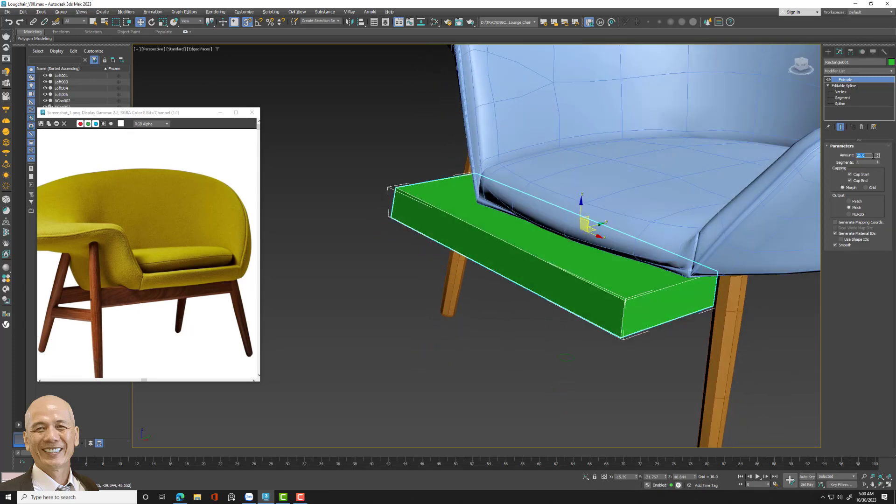
pyautogui.write('2')
pyautogui.press('Return')
pyautogui.moveTo(620, 326)
pyautogui.keyDown('alt'); pyautogui.mouseDown(button='middle')
pyautogui.moveTo(634, 326)
pyautogui.moveTo(634, 299)
pyautogui.moveTo(701, 320)
pyautogui.mouseUp(button='middle'); pyautogui.keyUp('alt')
pyautogui.moveTo(877, 156); pyautogui.dragTo(877, 158)
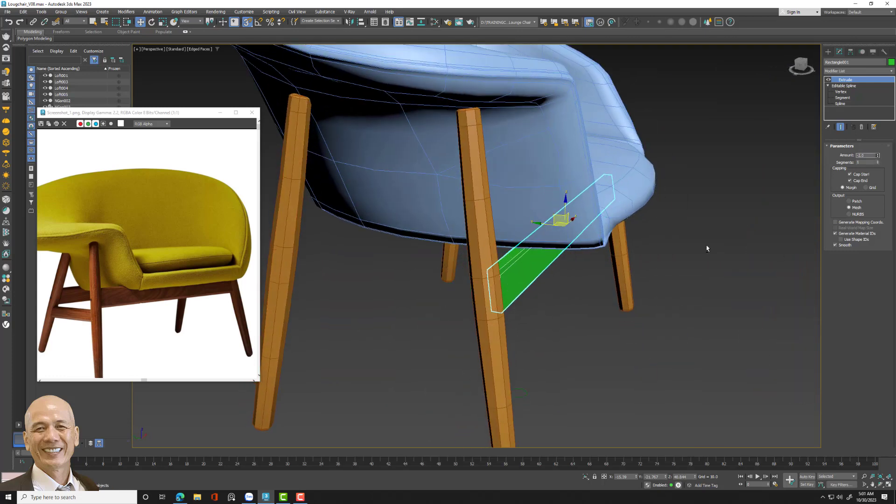
pyautogui.moveTo(708, 248)
pyautogui.keyDown('alt'); pyautogui.mouseDown(button='middle')
pyautogui.moveTo(654, 238)
pyautogui.moveTo(677, 207)
pyautogui.mouseUp(button='middle'); pyautogui.keyUp('alt')
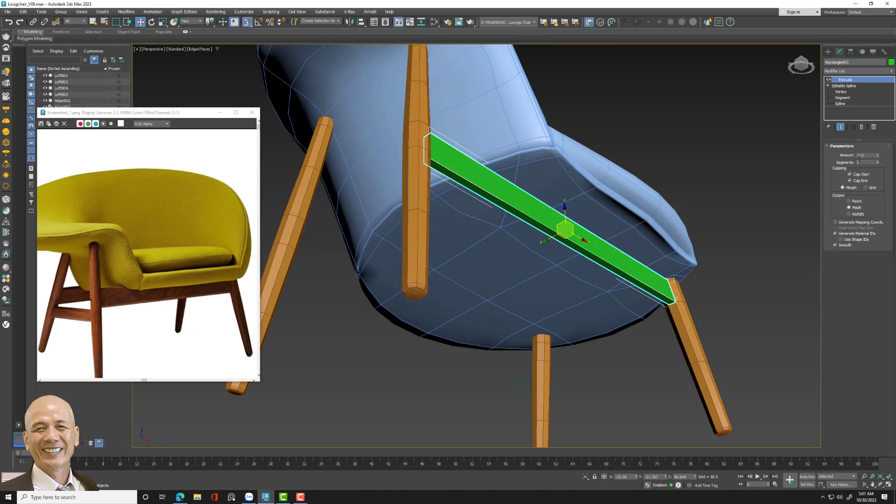
# - Collapse the rail's modifier stack, isolate it and convert it to an editable poly
pyautogui.rightClick(861, 80)
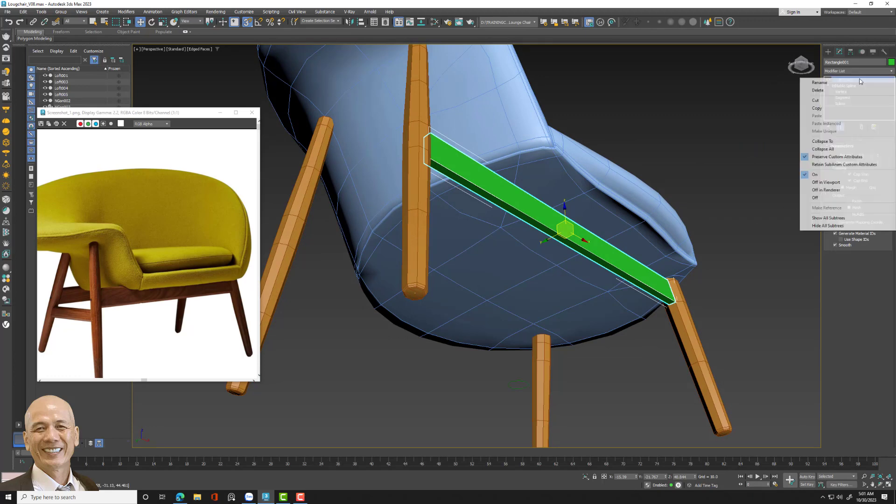
pyautogui.click(833, 150)
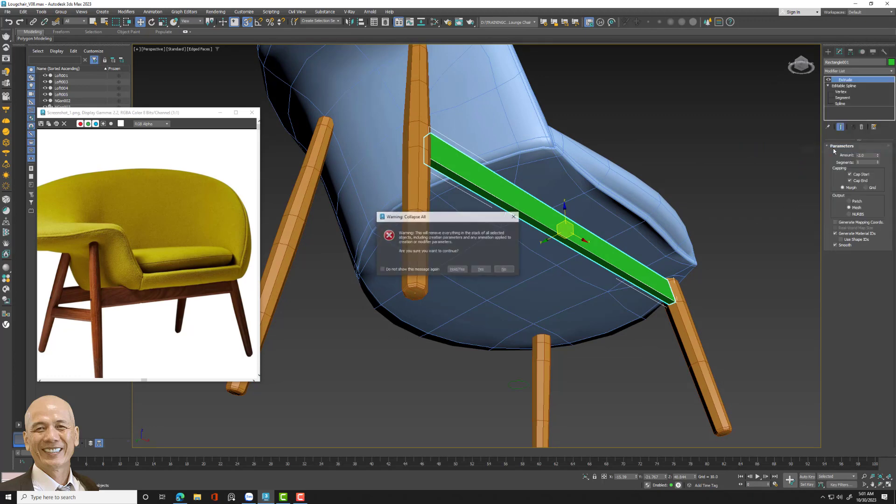
pyautogui.click(481, 271)
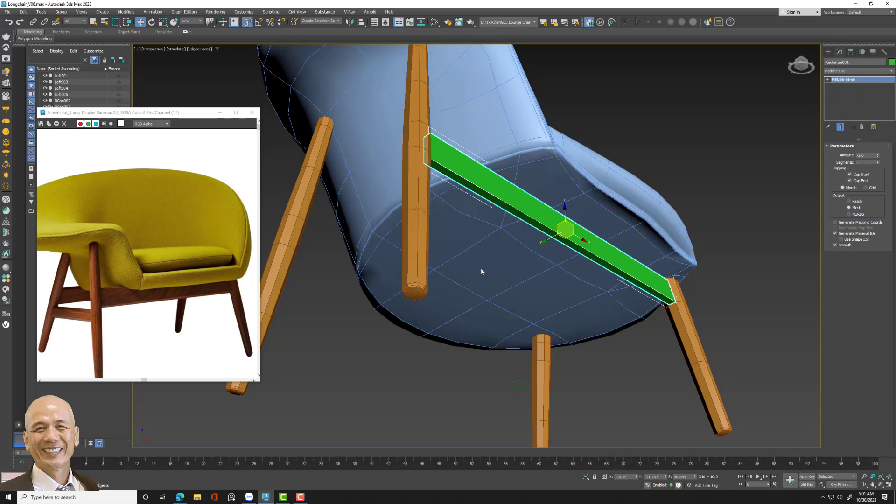
pyautogui.click(586, 477)
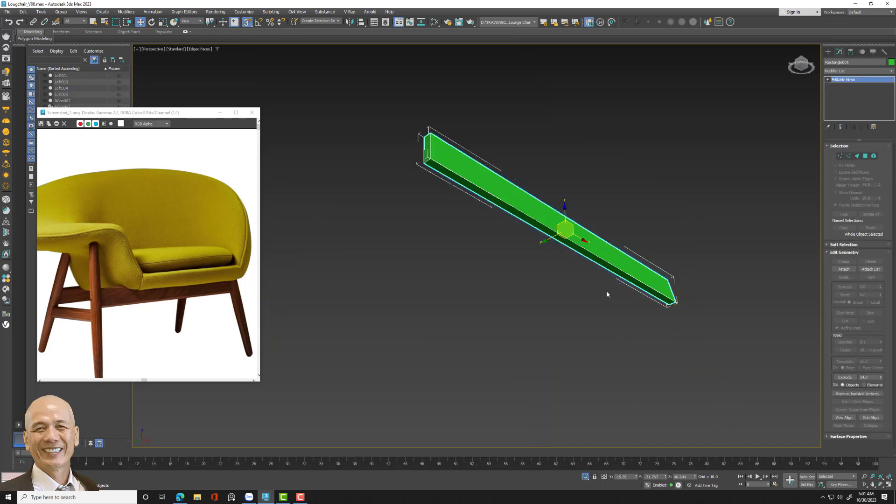
pyautogui.keyDown('alt'); pyautogui.moveTo(626, 212); pyautogui.dragTo(634, 224, button='middle'); pyautogui.keyUp('alt')
pyautogui.rightClick(844, 79)
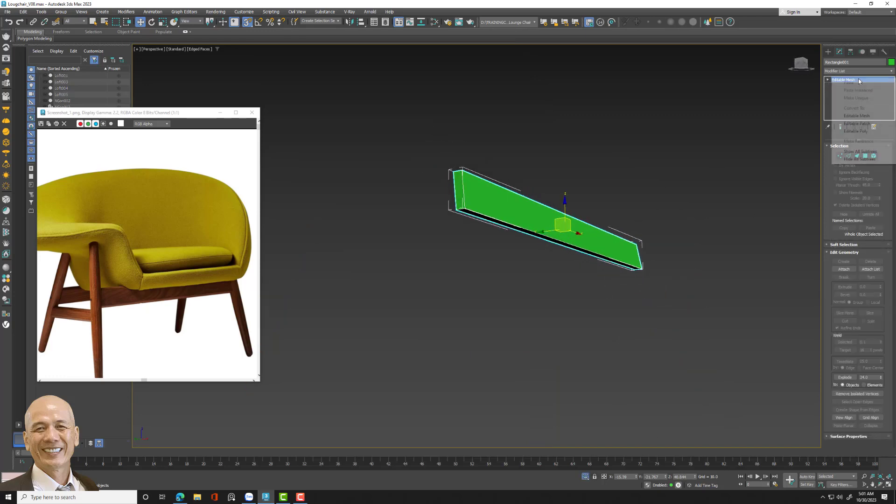
pyautogui.click(858, 131)
# - Delete the rail's end face in Polygon mode
pyautogui.click(865, 157)
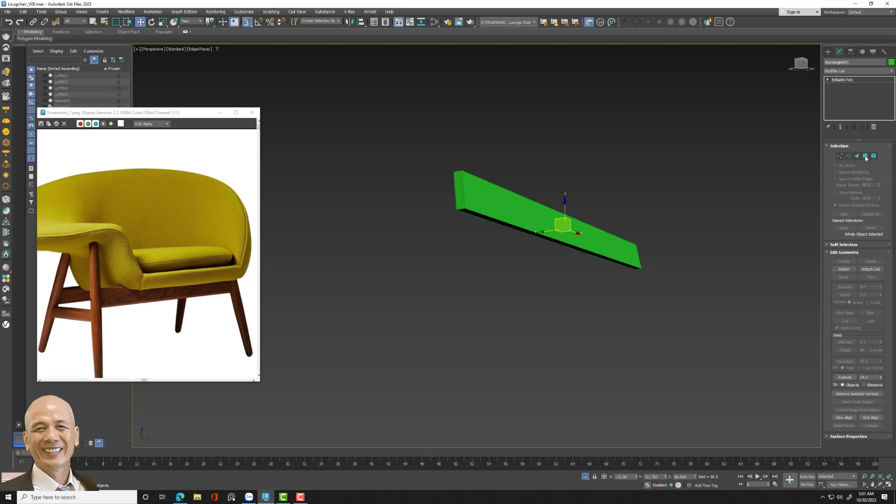
pyautogui.click(458, 192)
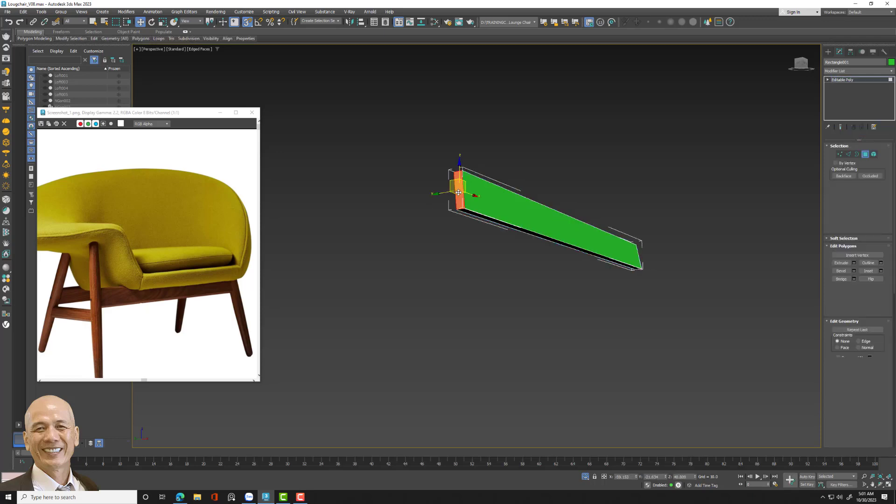
pyautogui.click(676, 276)
pyautogui.keyDown('alt'); pyautogui.moveTo(643, 274); pyautogui.dragTo(614, 278, button='middle'); pyautogui.keyUp('alt')
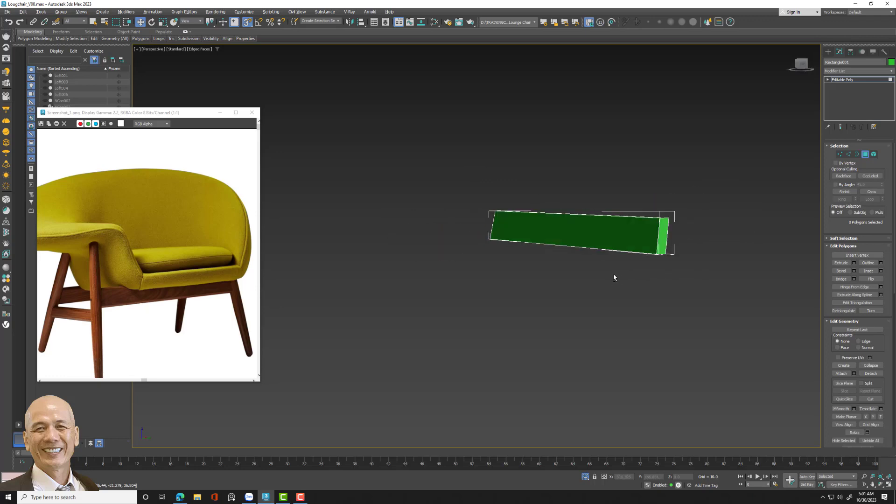
pyautogui.click(662, 238)
pyautogui.press('Delete')
# - Select the rail's four long edges in Edge mode
pyautogui.keyDown('alt'); pyautogui.moveTo(606, 241); pyautogui.dragTo(798, 178, button='middle'); pyautogui.keyUp('alt')
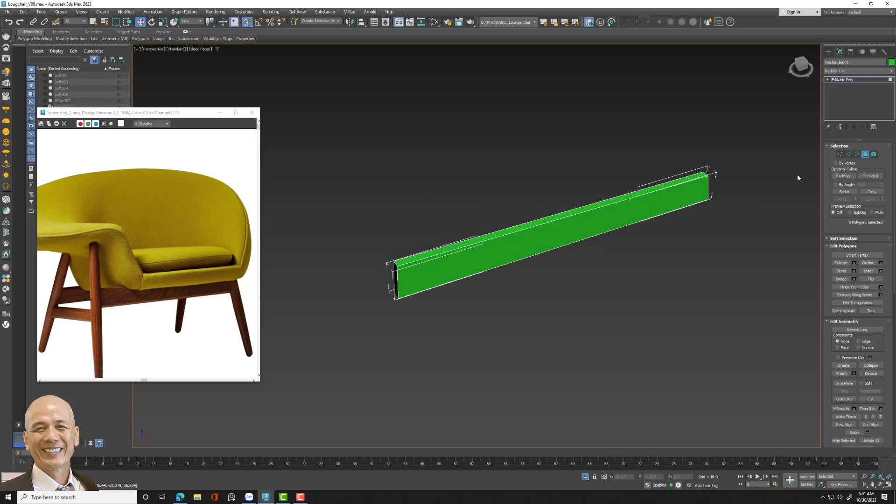
pyautogui.click(849, 155)
pyautogui.moveTo(576, 160); pyautogui.dragTo(583, 301)
pyautogui.moveTo(583, 301)
pyautogui.keyDown('alt'); pyautogui.mouseDown(button='middle')
pyautogui.moveTo(602, 260)
pyautogui.moveTo(636, 258)
pyautogui.moveTo(649, 294)
pyautogui.moveTo(630, 270)
pyautogui.moveTo(636, 224)
pyautogui.moveTo(669, 229)
pyautogui.mouseUp(button='middle'); pyautogui.keyUp('alt')
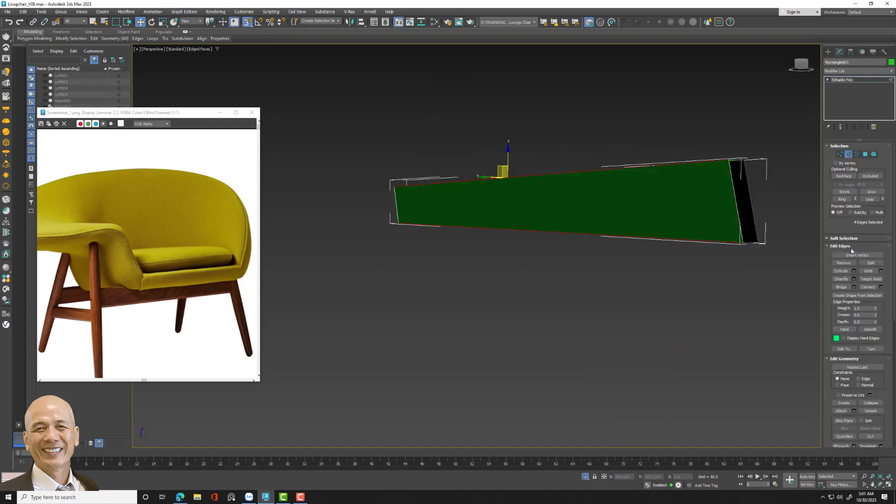
# - Chamfer the selected edges by 0.253 and leave Edge mode
pyautogui.click(851, 279)
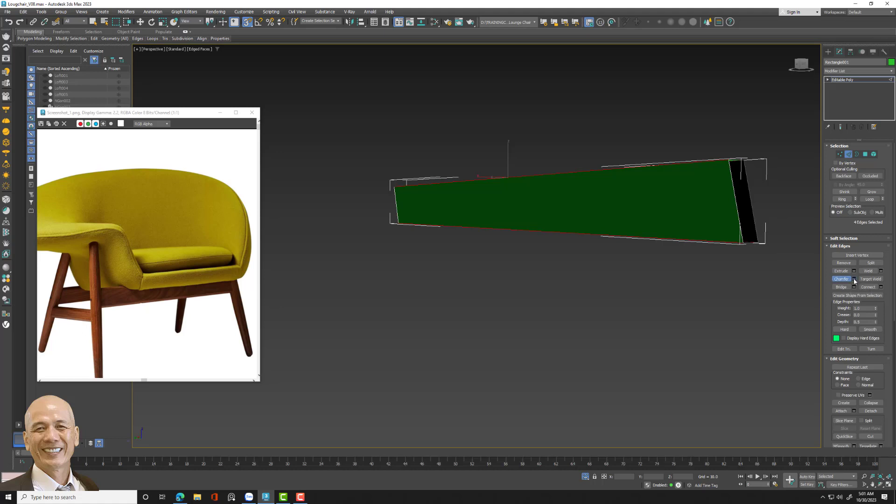
pyautogui.click(854, 279)
pyautogui.keyDown('alt'); pyautogui.moveTo(730, 266); pyautogui.dragTo(520, 280, button='middle'); pyautogui.keyUp('alt')
pyautogui.moveTo(483, 260); pyautogui.dragTo(482, 256)
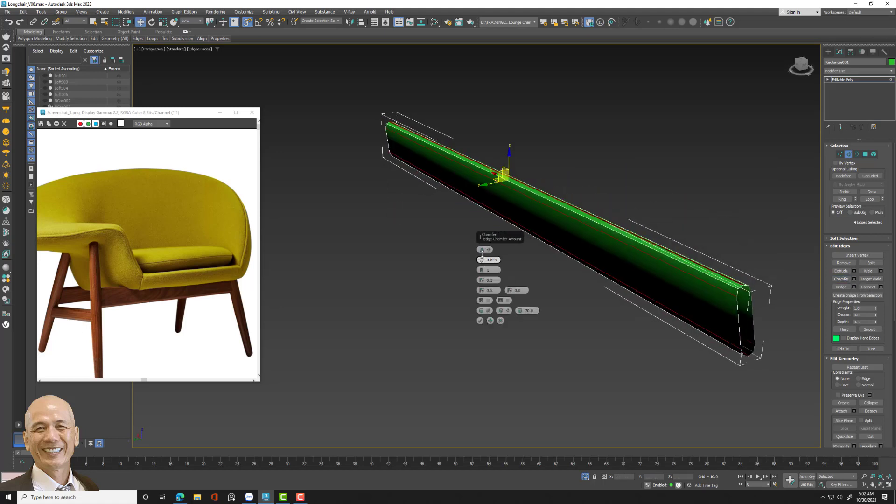
pyautogui.click(480, 320)
pyautogui.click(735, 184)
pyautogui.click(849, 154)
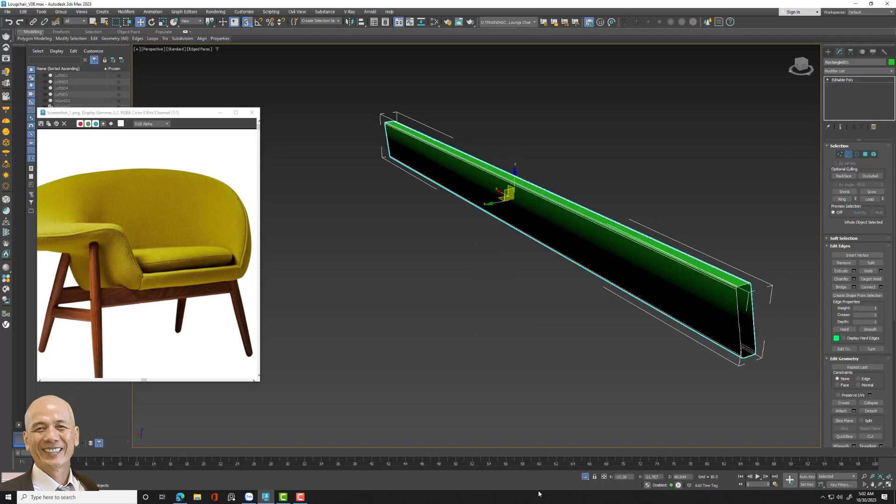
# - End isolation and return to the Top/Front/Left/Perspective layout showing the full chair
pyautogui.hotkey('alt', 'q')
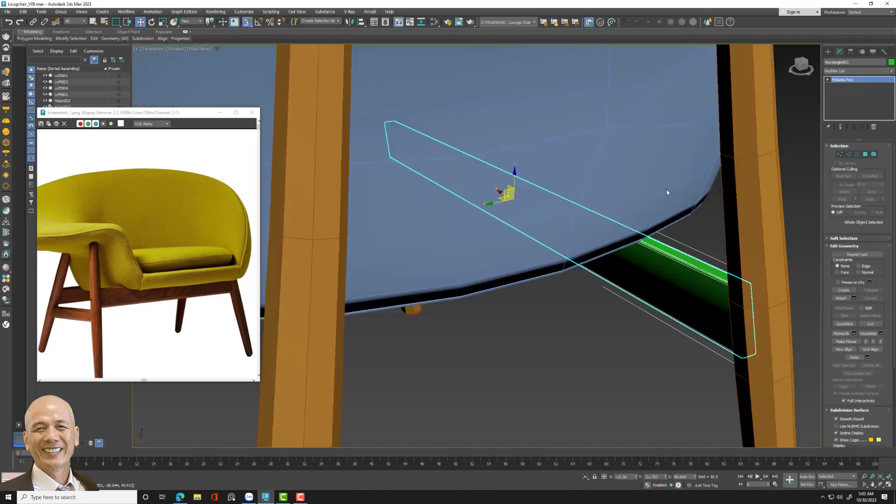
pyautogui.scroll(-5, 537, 261)
pyautogui.scroll(-3, 537, 264)
pyautogui.scroll(-3, 536, 265)
pyautogui.keyDown('alt'); pyautogui.moveTo(536, 265); pyautogui.dragTo(520, 259, button='middle'); pyautogui.keyUp('alt')
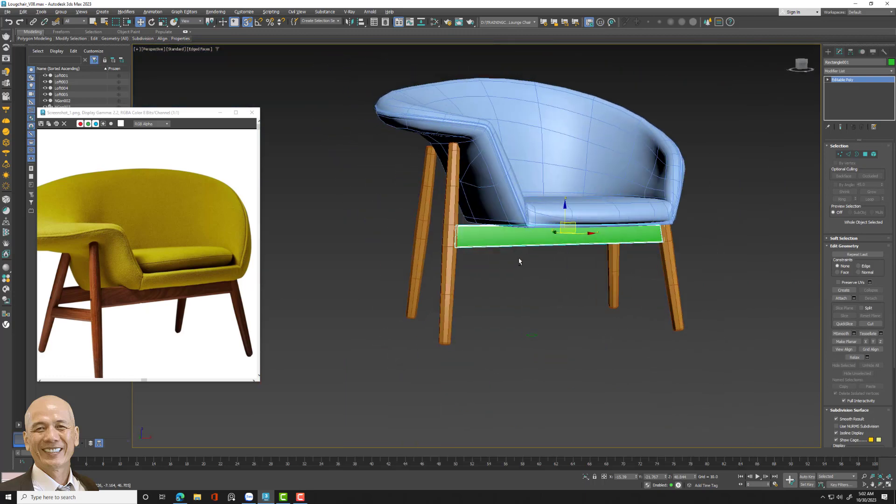
pyautogui.click(593, 284)
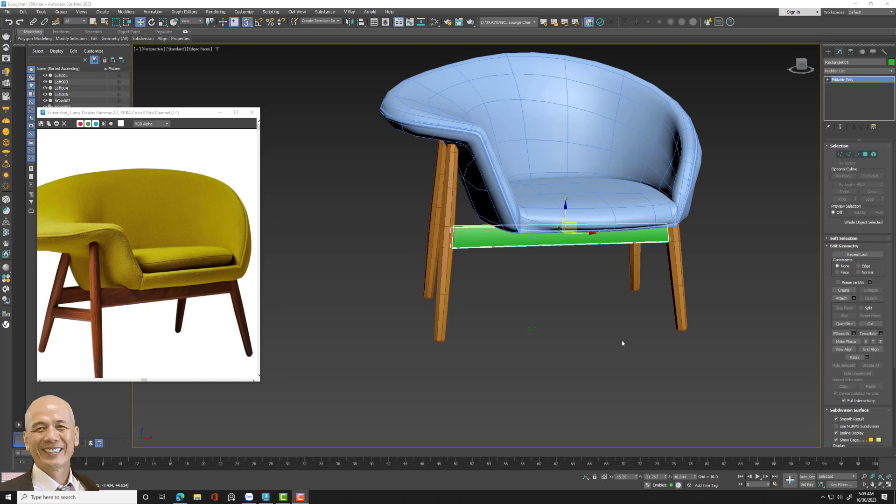
pyautogui.click(889, 486)
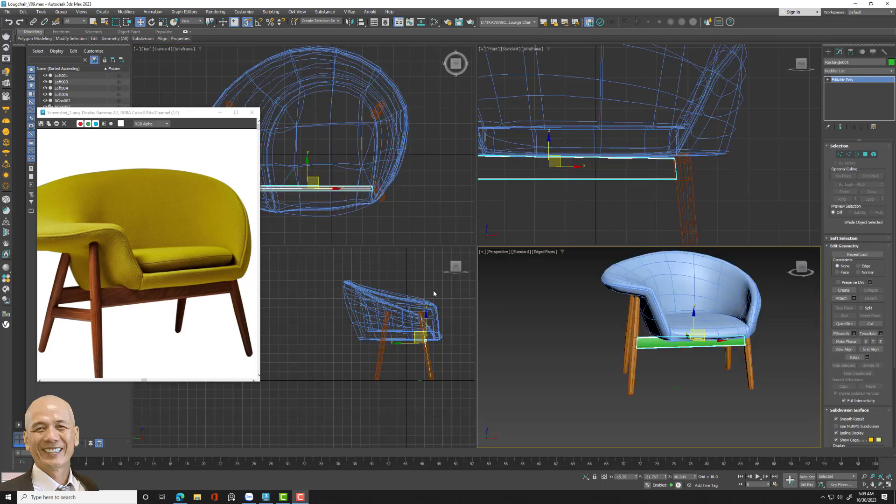
pyautogui.scroll(2, 439, 308)
pyautogui.scroll(3, 448, 331)
pyautogui.scroll(3, 457, 355)
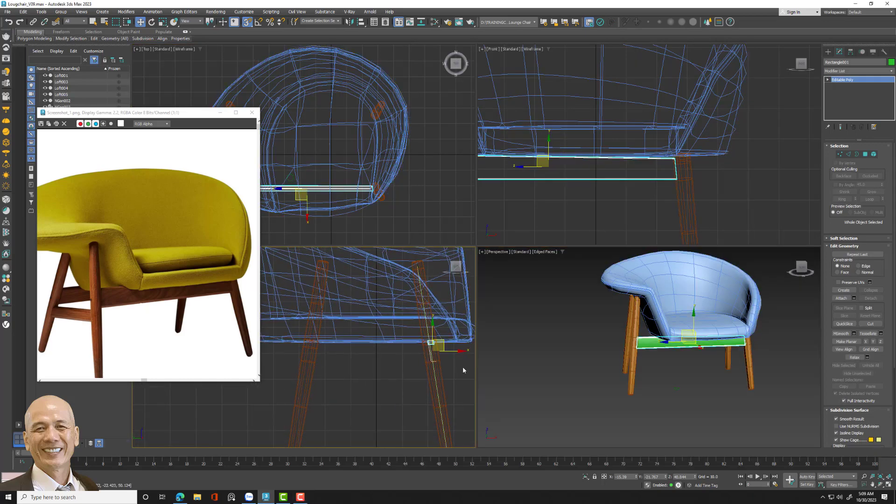
# - Clone the green rail as a Copy and move it under the seat's opposite side
pyautogui.click(461, 357)
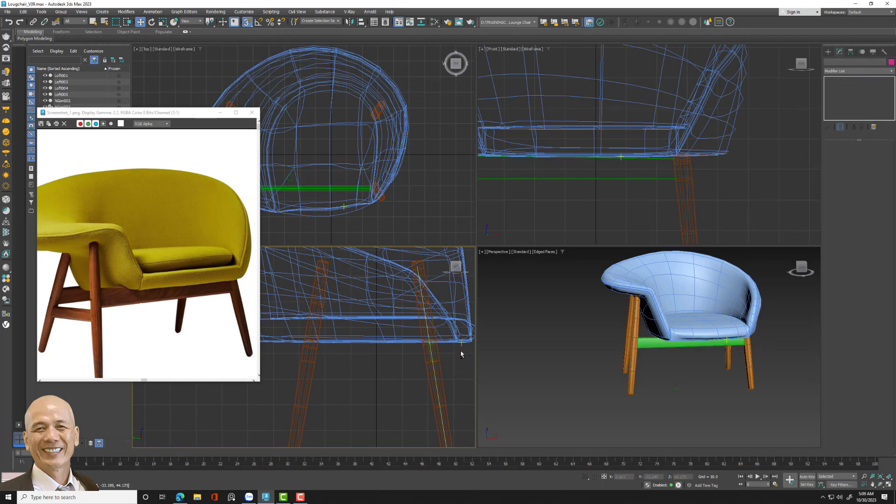
pyautogui.click(648, 344)
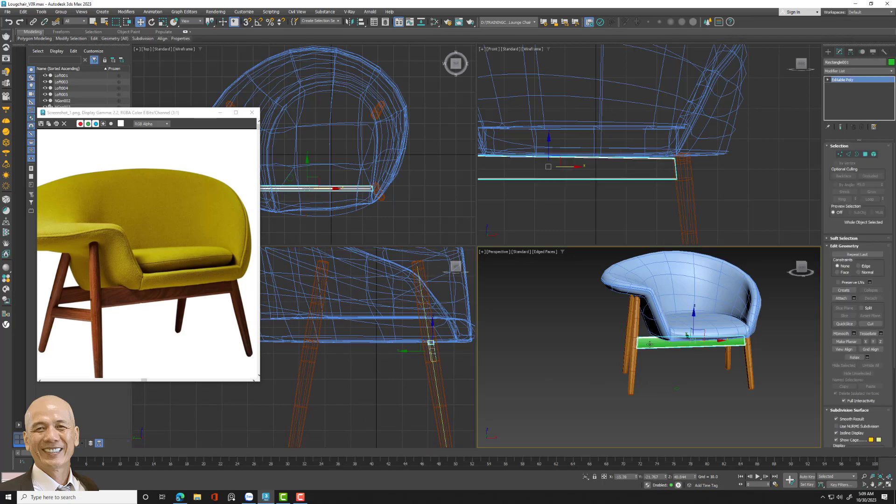
pyautogui.hotkey('ctrl', 'v')
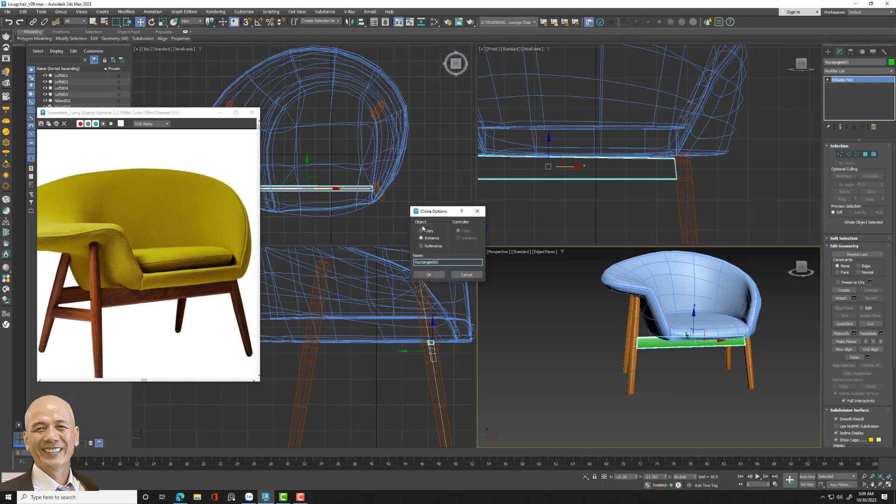
pyautogui.click(422, 230)
pyautogui.click(428, 275)
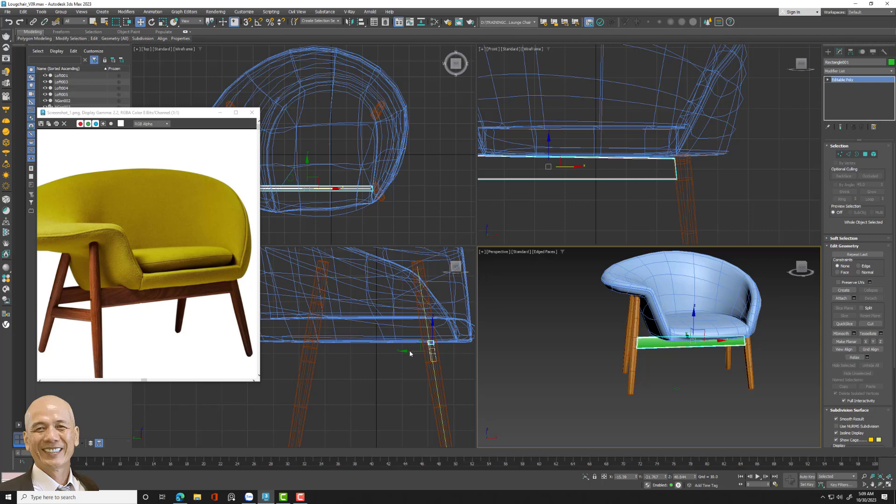
pyautogui.moveTo(410, 350); pyautogui.dragTo(324, 354)
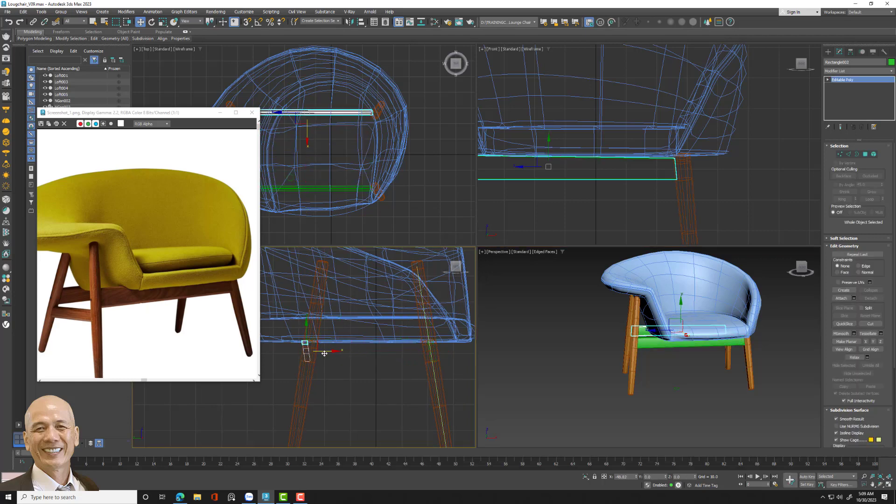
pyautogui.moveTo(325, 353); pyautogui.dragTo(357, 353)
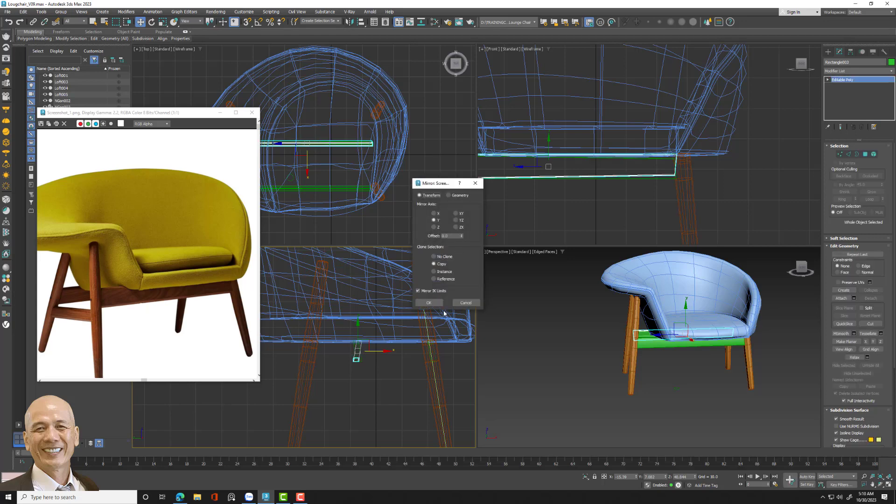
# - Mirror the copy with No Clone, slide it into place, and reselect the original rail
pyautogui.click(434, 256)
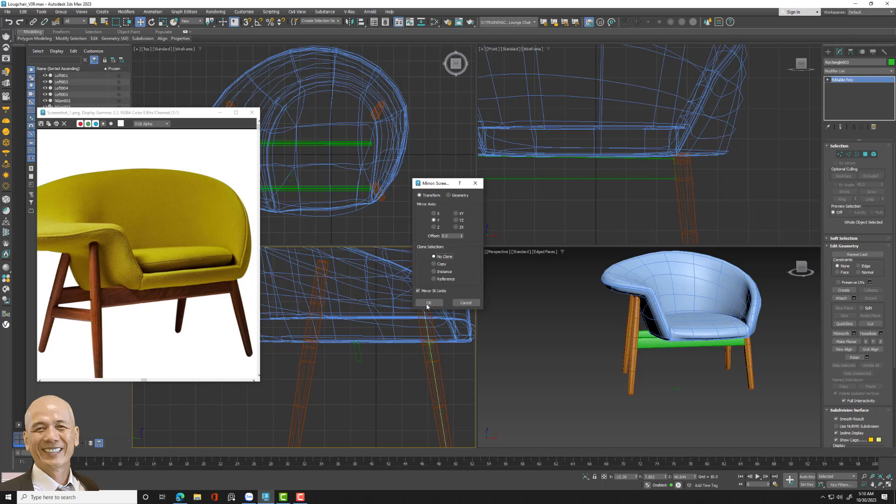
pyautogui.click(428, 304)
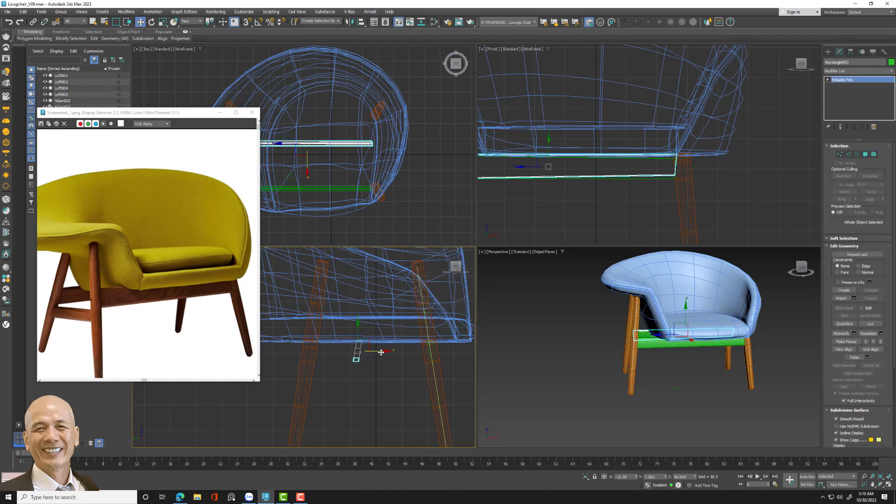
pyautogui.moveTo(380, 352); pyautogui.dragTo(333, 357)
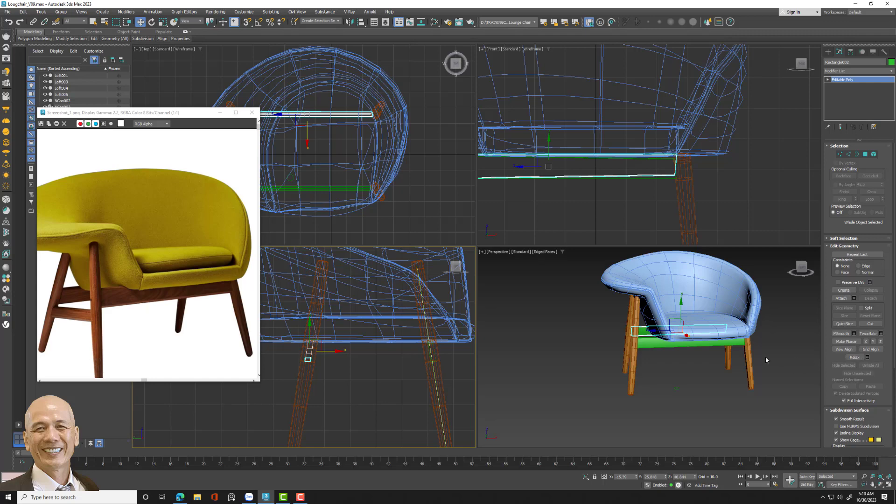
pyautogui.click(671, 345)
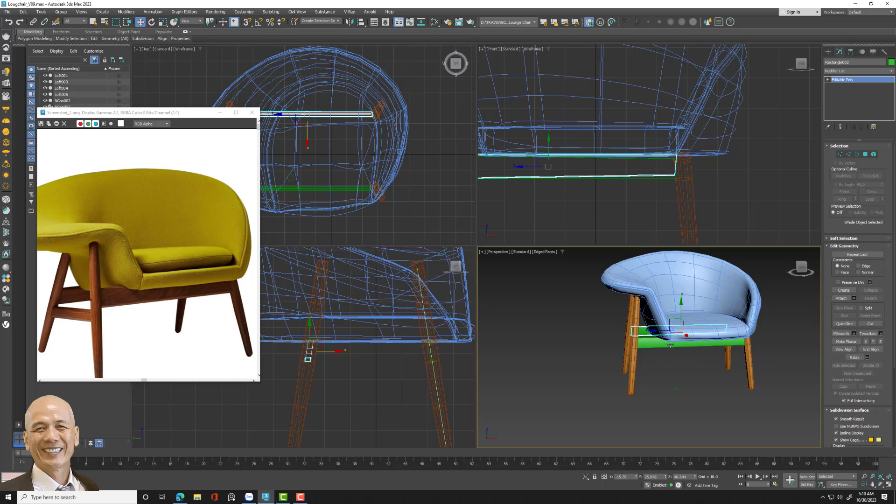
pyautogui.click(670, 345)
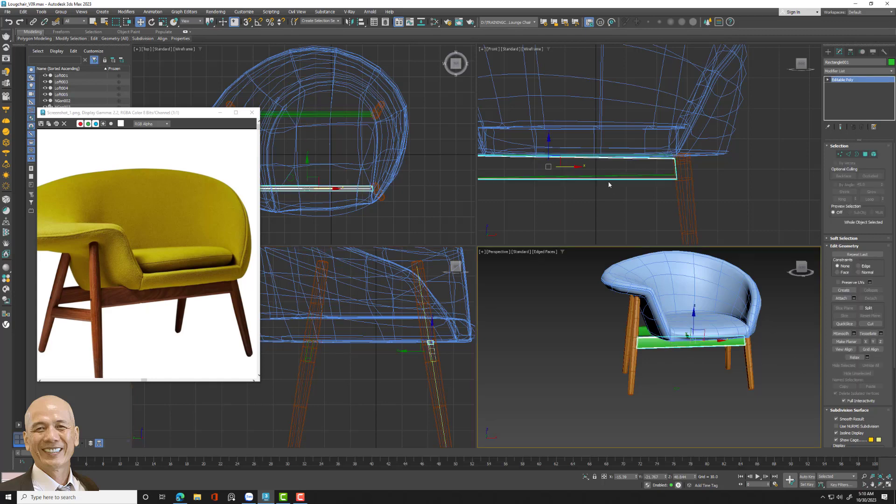
pyautogui.scroll(3, 609, 184)
pyautogui.moveTo(608, 184); pyautogui.dragTo(751, 168, button='middle')
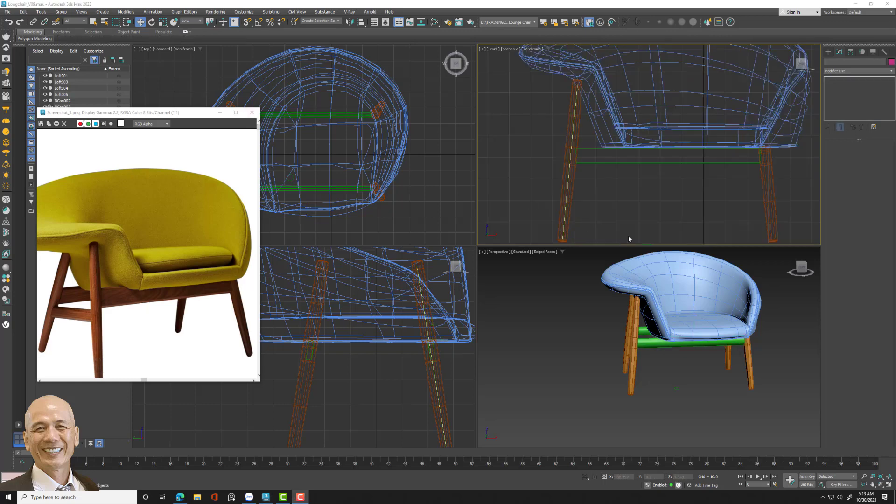
# - Shift-drag the rail to create copy Rectangle003 and move it toward the front legs
pyautogui.click(668, 352)
pyautogui.click(664, 346)
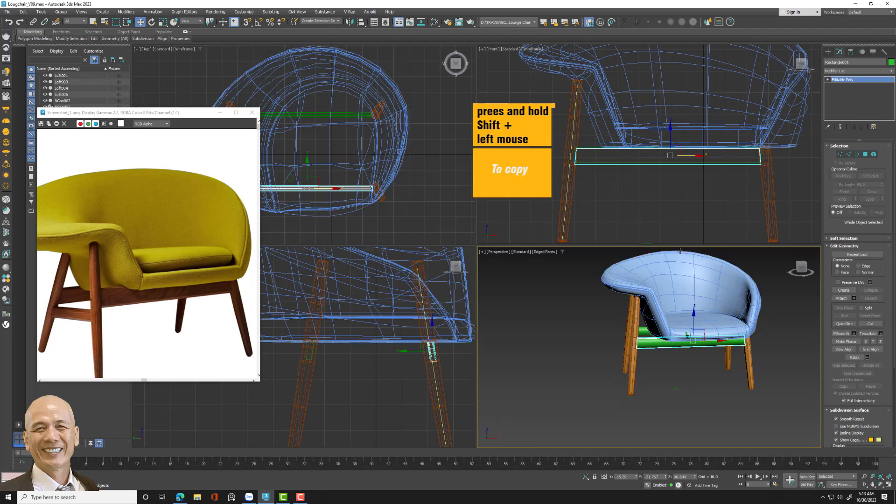
pyautogui.keyDown('shift'); pyautogui.moveTo(432, 347); pyautogui.dragTo(431, 280); pyautogui.keyUp('shift')
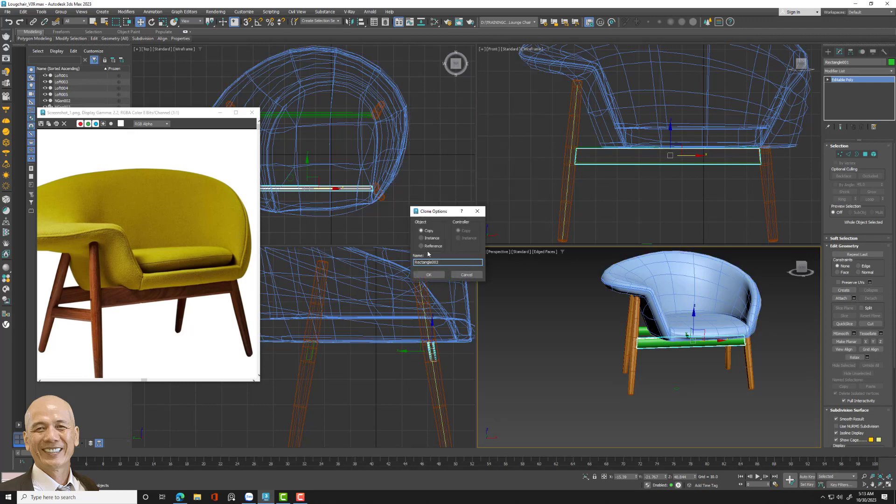
pyautogui.click(431, 277)
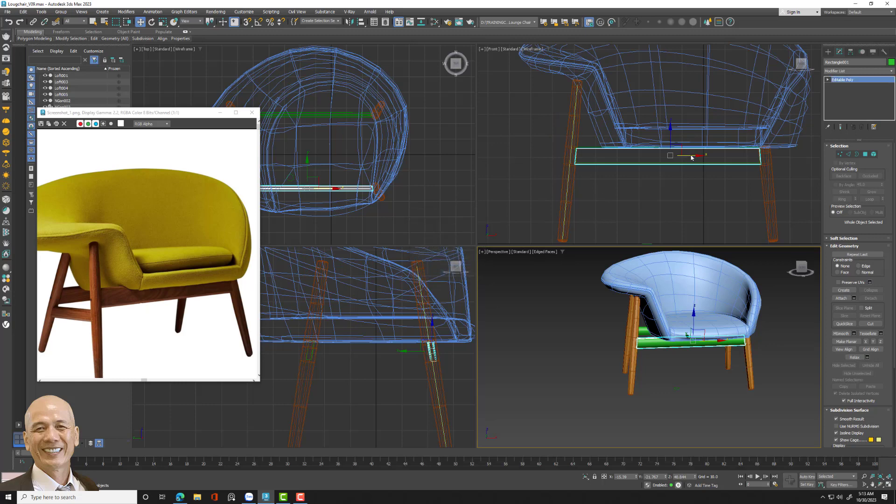
pyautogui.keyDown('shift'); pyautogui.moveTo(691, 157); pyautogui.dragTo(594, 166); pyautogui.keyUp('shift')
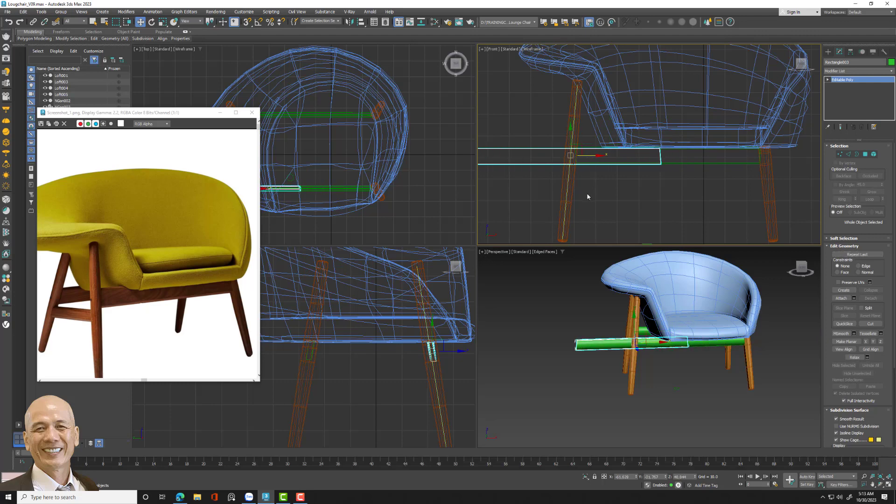
pyautogui.moveTo(587, 196); pyautogui.dragTo(653, 199, button='middle')
pyautogui.scroll(2, 658, 194)
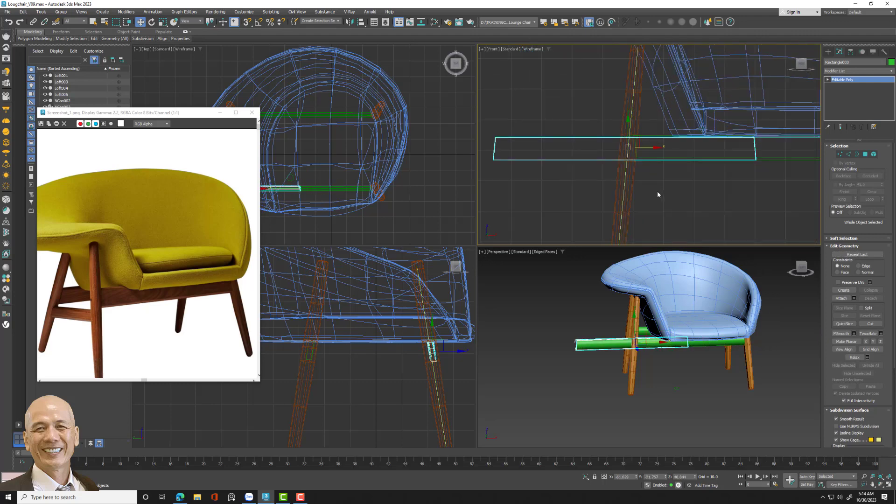
# - Move Rectangle003's end vertices in the Front view to line the block up with the slanted leg
pyautogui.click(838, 155)
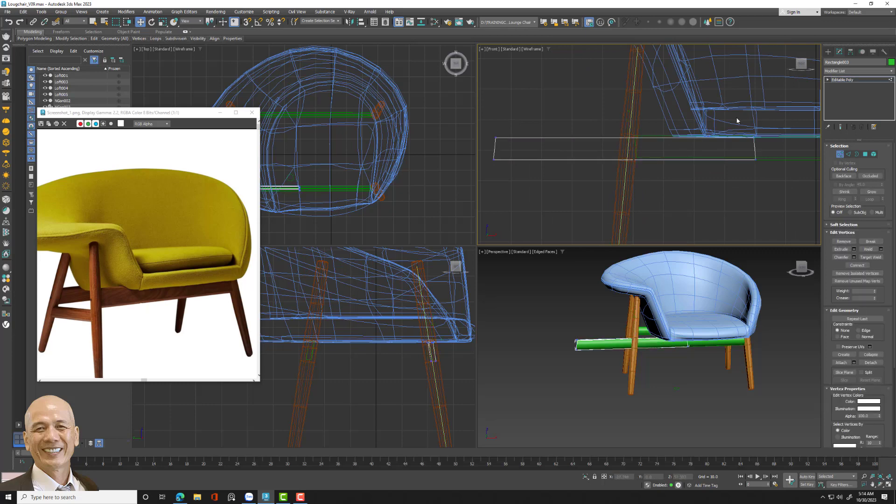
pyautogui.moveTo(734, 120); pyautogui.dragTo(784, 190)
pyautogui.moveTo(759, 147); pyautogui.dragTo(658, 156)
pyautogui.scroll(3, 650, 155)
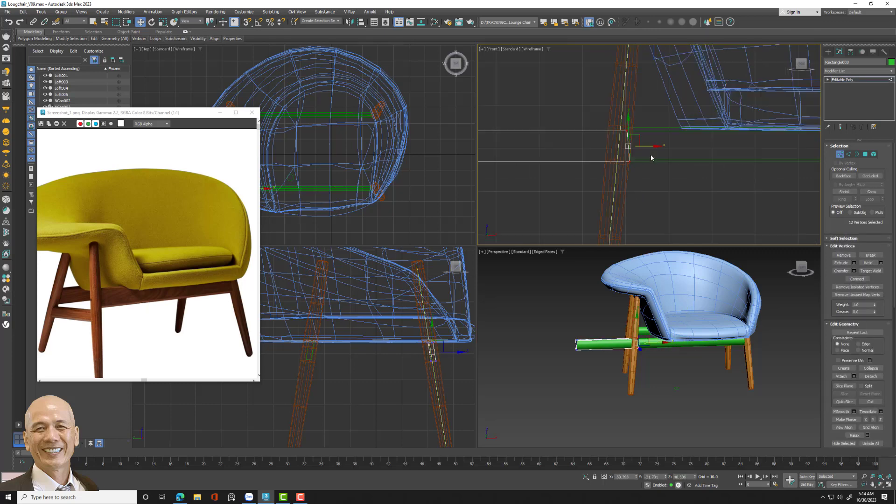
pyautogui.scroll(2, 705, 176)
pyautogui.moveTo(683, 179)
pyautogui.mouseDown()
pyautogui.moveTo(695, 198)
pyautogui.moveTo(702, 185)
pyautogui.mouseUp()
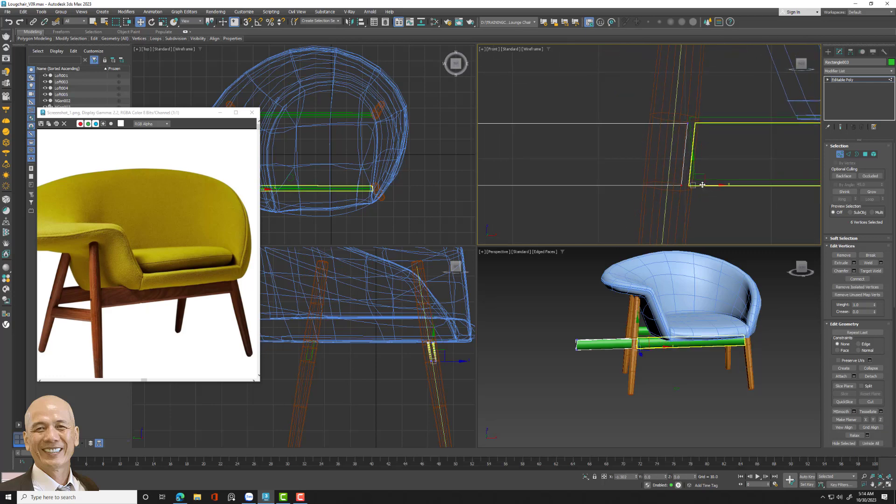
pyautogui.scroll(-3, 702, 185)
pyautogui.scroll(-2, 517, 140)
pyautogui.moveTo(513, 126)
pyautogui.mouseDown()
pyautogui.moveTo(558, 181)
pyautogui.moveTo(738, 158)
pyautogui.mouseUp()
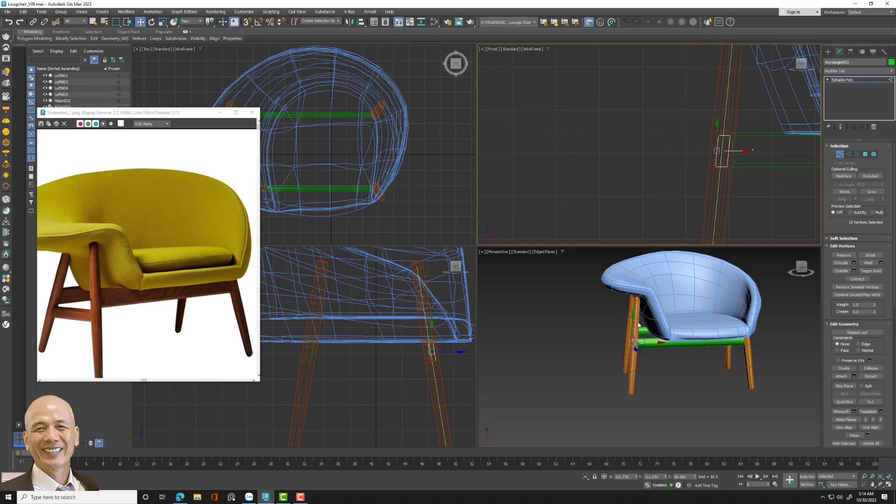
# - Isolate and frame the block, then test a border shift and undo it
pyautogui.moveTo(644, 345)
pyautogui.keyDown('alt'); pyautogui.mouseDown(button='middle')
pyautogui.moveTo(623, 338)
pyautogui.moveTo(667, 369)
pyautogui.mouseUp(button='middle'); pyautogui.keyUp('alt')
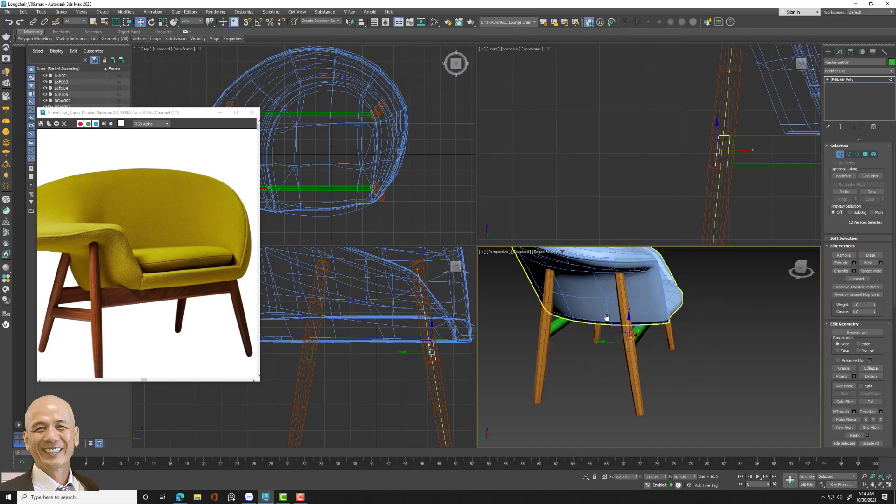
pyautogui.hotkey('alt', 'q')
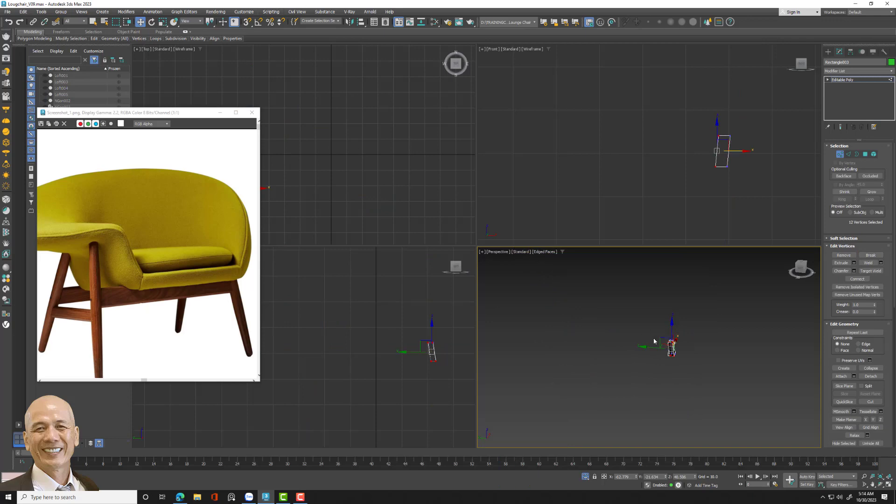
pyautogui.press('z')
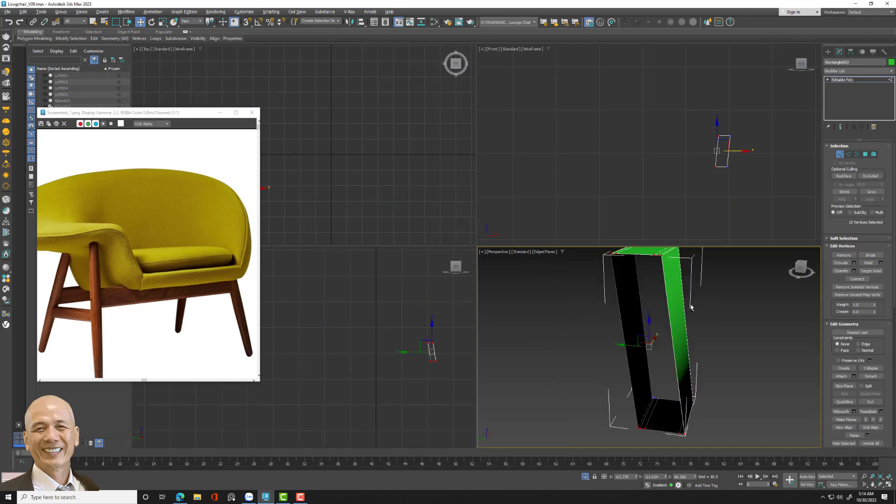
pyautogui.hotkey('ctrl', 'z')
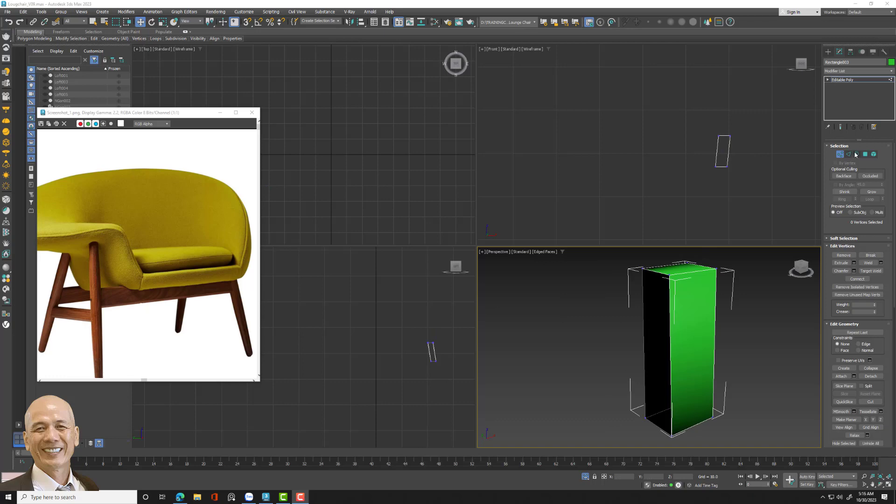
pyautogui.click(857, 154)
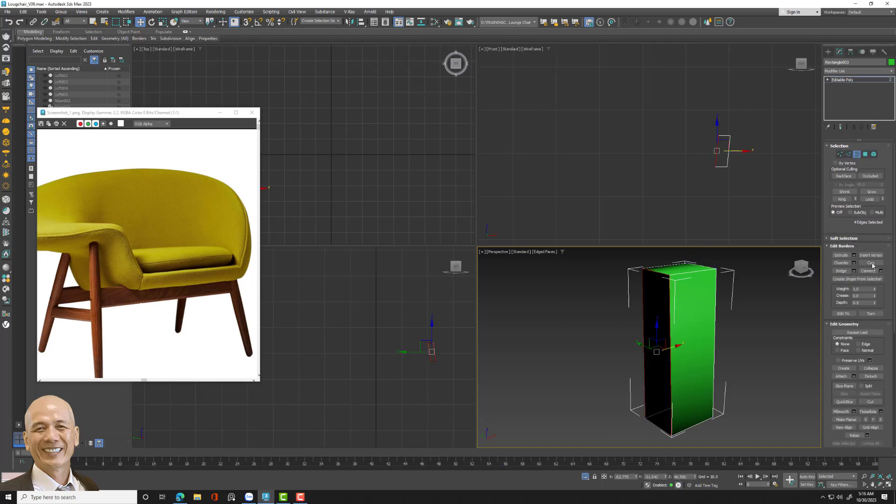
pyautogui.moveTo(674, 346); pyautogui.dragTo(730, 367)
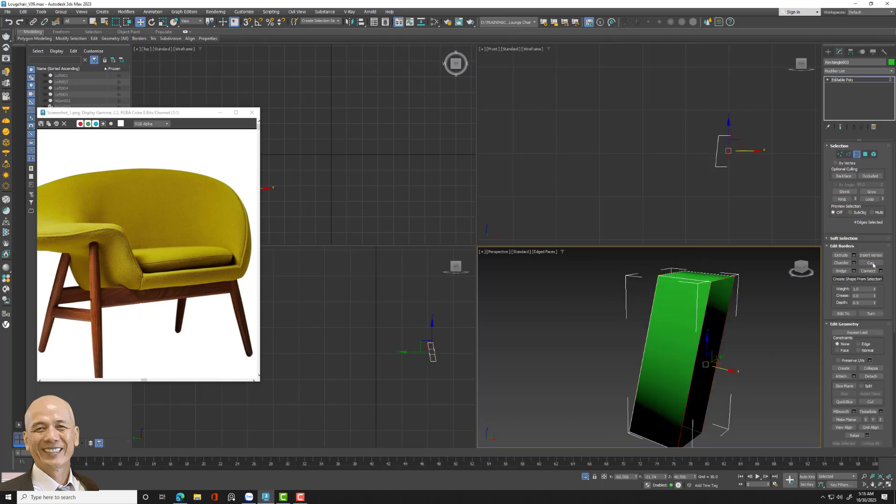
pyautogui.hotkey('ctrl', 'z')
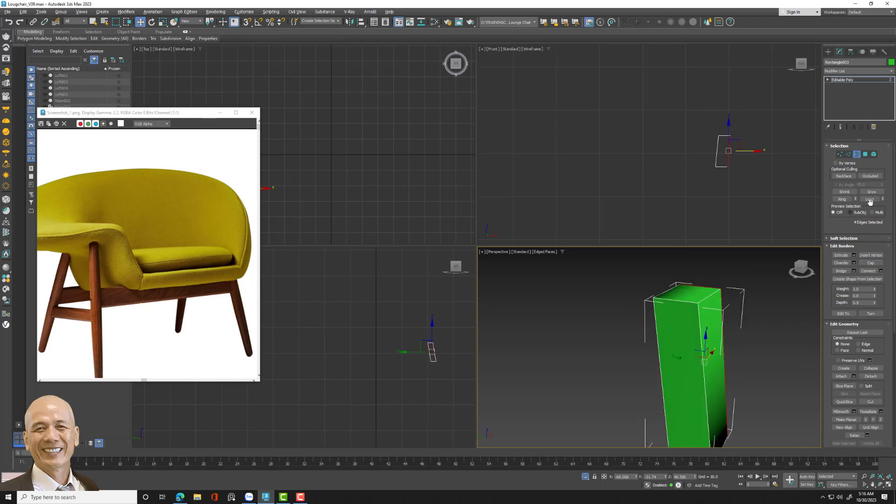
pyautogui.scroll(-3, 649, 400)
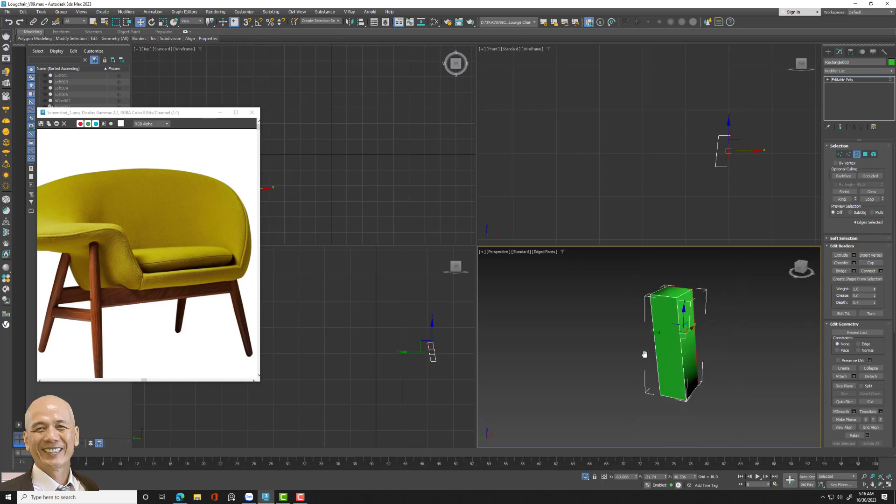
pyautogui.scroll(-2, 654, 394)
# - End isolation to show the full chair and orbit around the leg and block
pyautogui.click(585, 477)
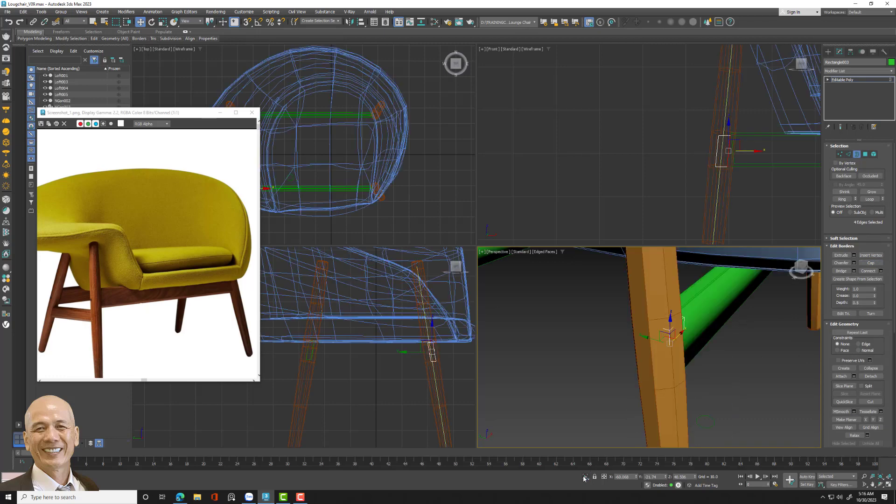
pyautogui.keyDown('alt'); pyautogui.moveTo(717, 373); pyautogui.dragTo(797, 360, button='middle'); pyautogui.keyUp('alt')
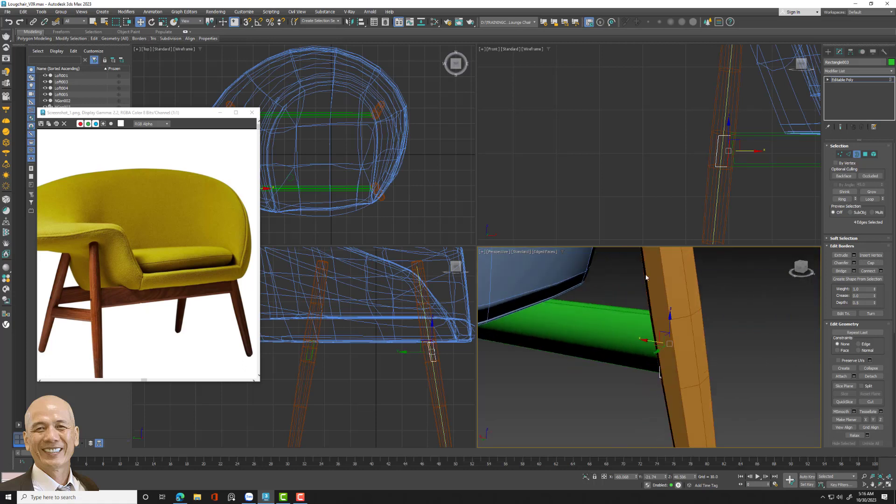
pyautogui.click(660, 341)
pyautogui.hotkey('alt', 'Tab')
pyautogui.click(673, 136)
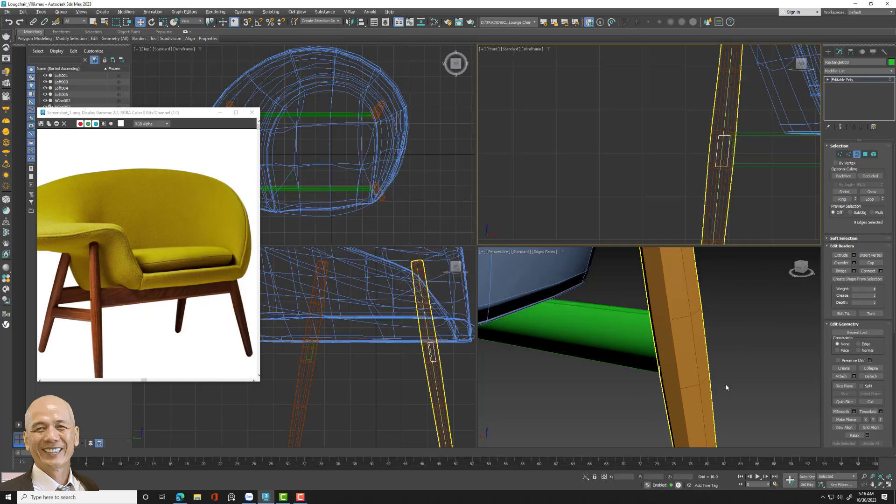
pyautogui.hotkey('alt', 'Tab')
pyautogui.hotkey('alt', 'Tab')
# - In wireframe, select the block's front face and stretch it back to the rear leg
pyautogui.click(736, 387)
pyautogui.press('F3')
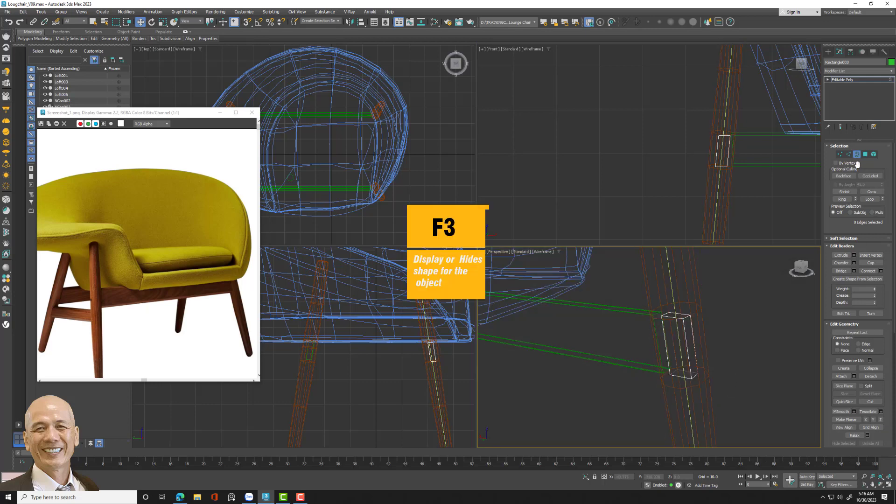
pyautogui.press('4')
pyautogui.click(680, 349)
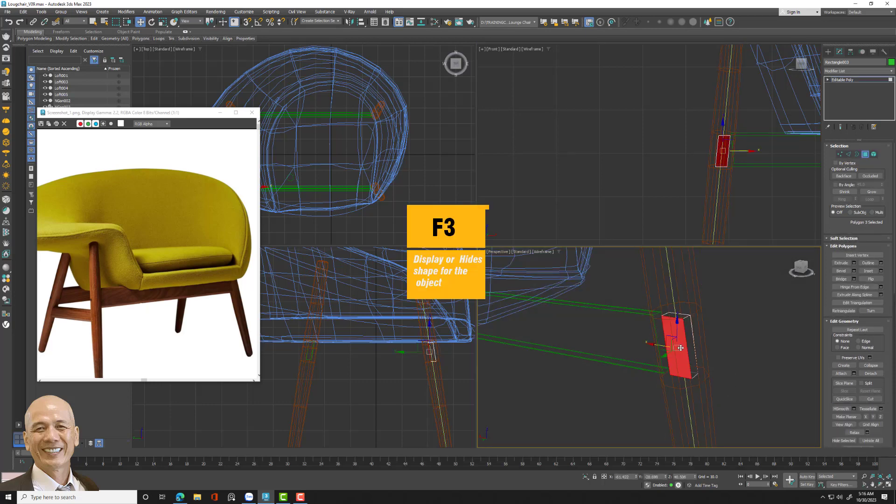
pyautogui.scroll(-2, 762, 340)
pyautogui.scroll(-3, 762, 340)
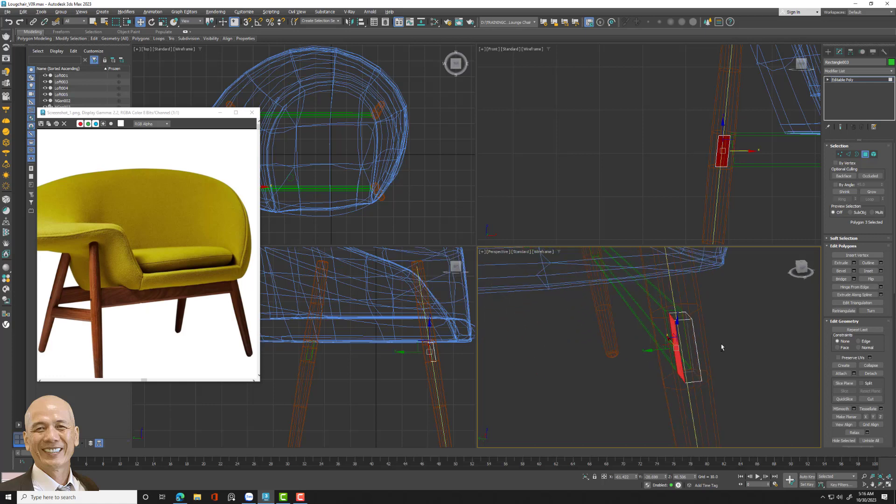
pyautogui.scroll(-1, 713, 347)
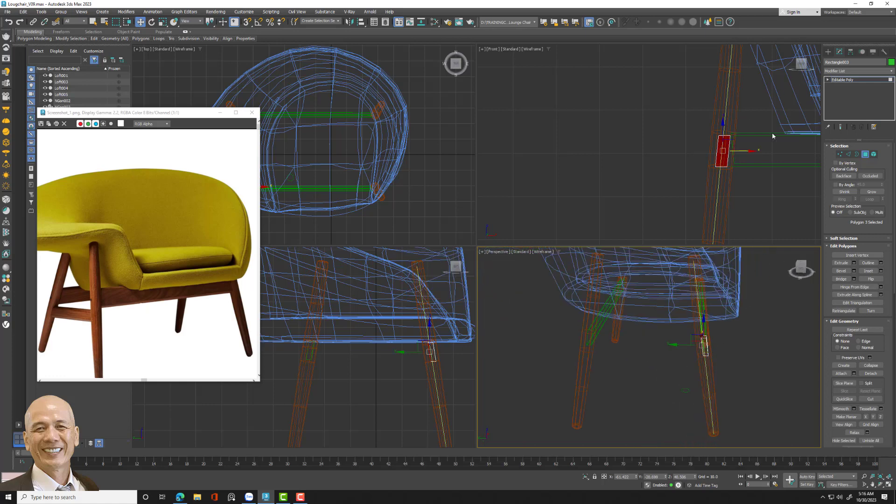
pyautogui.scroll(-1, 410, 379)
pyautogui.moveTo(451, 359); pyautogui.dragTo(368, 361)
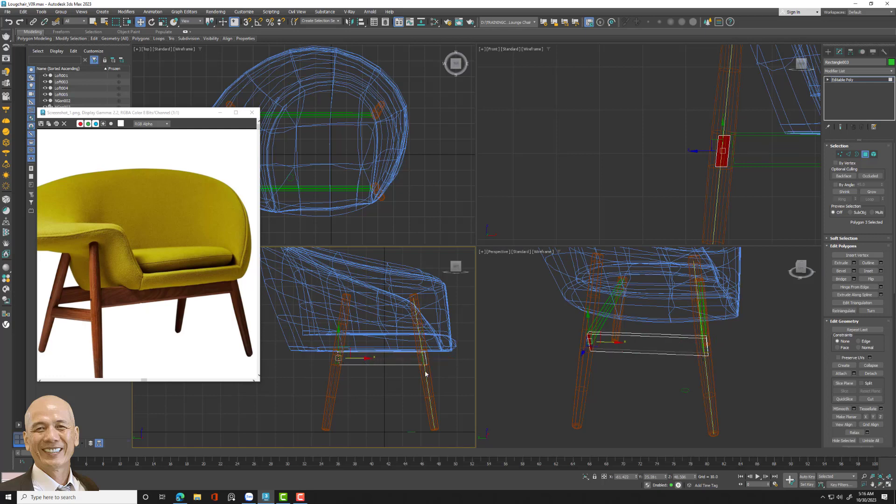
# - Maximize the Left view and move the rail's end vertices onto the rear leg
pyautogui.hotkey('alt', 'w')
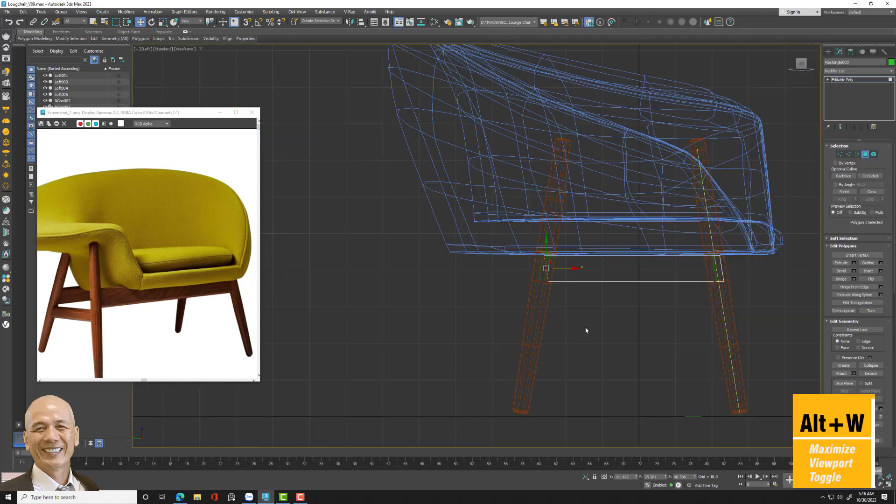
pyautogui.scroll(2, 536, 268)
pyautogui.scroll(2, 536, 268)
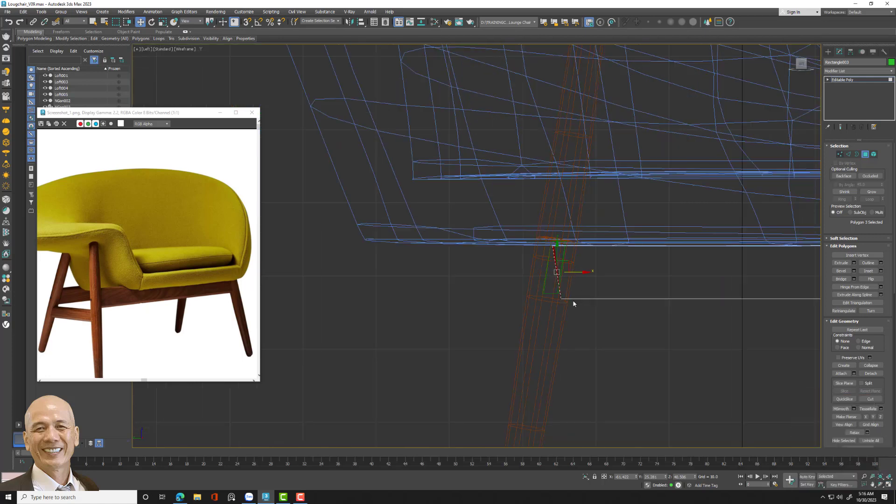
pyautogui.press('1')
pyautogui.moveTo(594, 287)
pyautogui.mouseDown()
pyautogui.moveTo(551, 308)
pyautogui.moveTo(570, 299)
pyautogui.mouseUp()
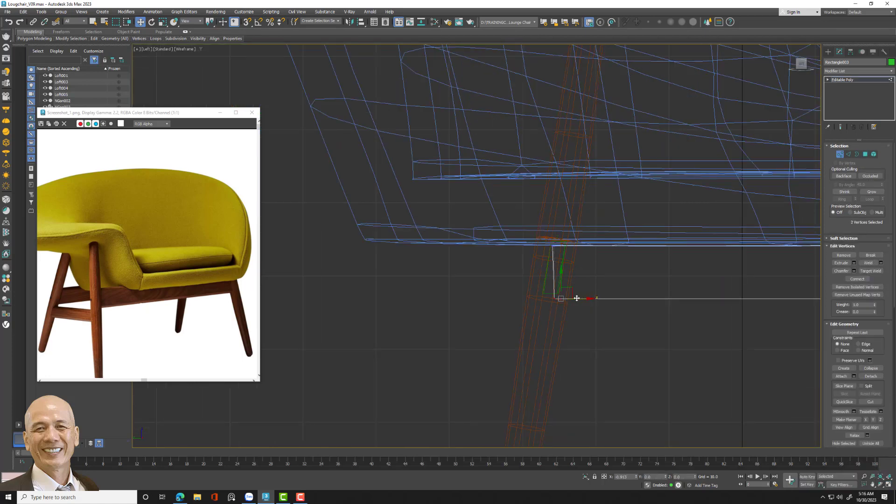
pyautogui.scroll(-4, 514, 280)
pyautogui.scroll(-2, 514, 280)
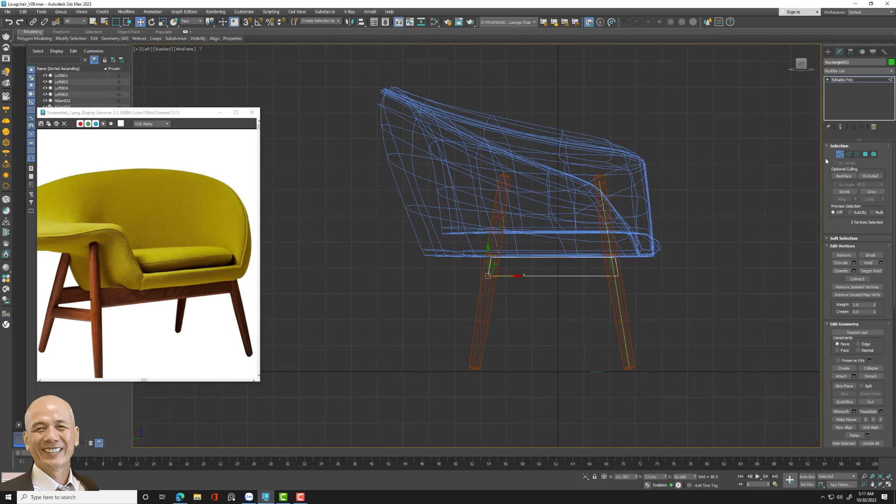
# - Lower the whole side rail slightly beneath the seat, checking it in the four-view layout
pyautogui.click(840, 156)
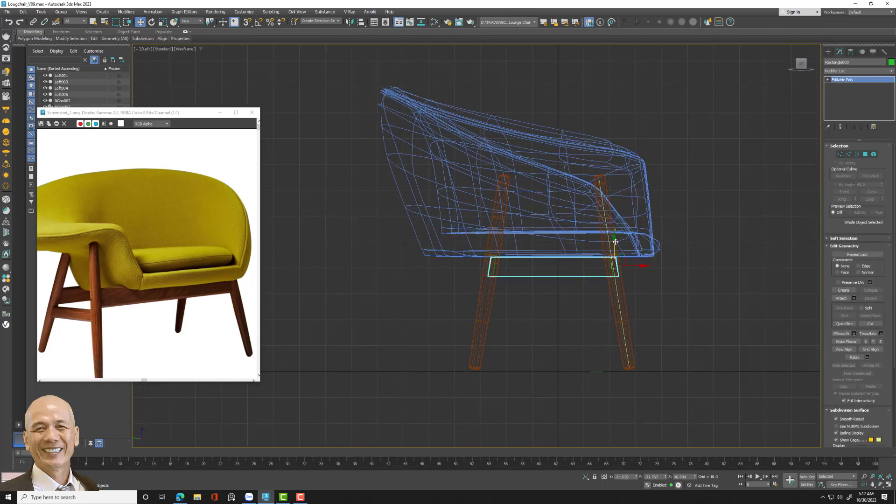
pyautogui.moveTo(616, 249); pyautogui.dragTo(620, 258)
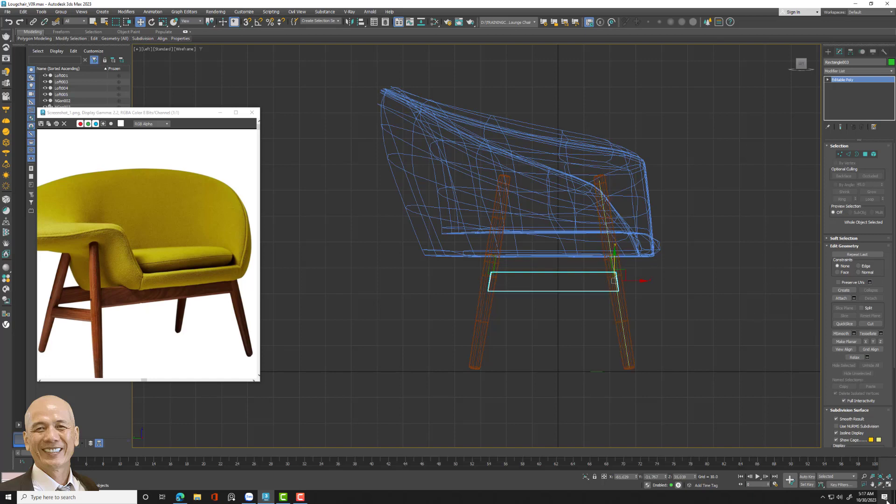
pyautogui.click(889, 486)
pyautogui.keyDown('alt'); pyautogui.moveTo(750, 381); pyautogui.dragTo(710, 366, button='middle'); pyautogui.keyUp('alt')
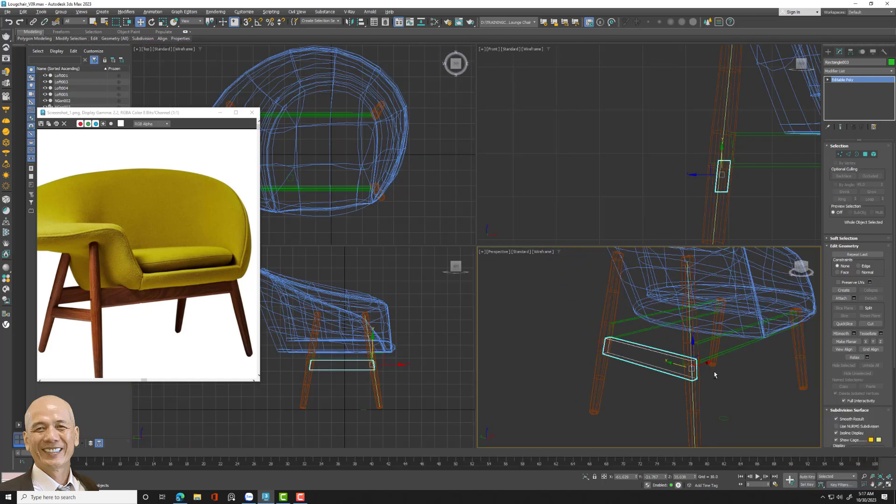
pyautogui.moveTo(671, 343); pyautogui.dragTo(671, 351)
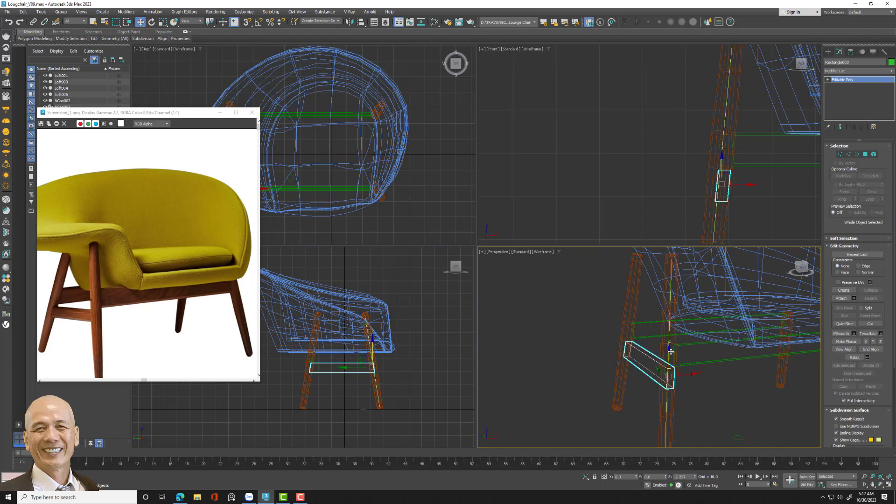
pyautogui.scroll(-2, 725, 189)
pyautogui.moveTo(726, 190); pyautogui.dragTo(520, 166, button='middle')
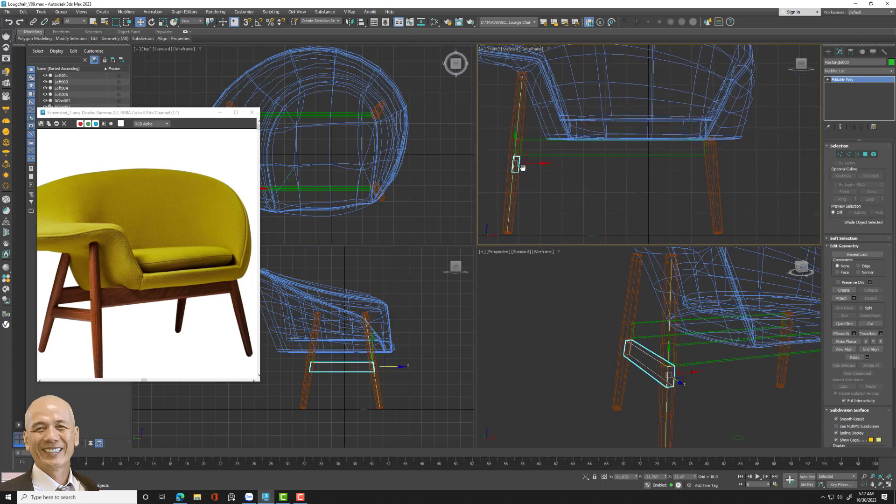
pyautogui.scroll(-2, 533, 172)
pyautogui.scroll(-1, 533, 172)
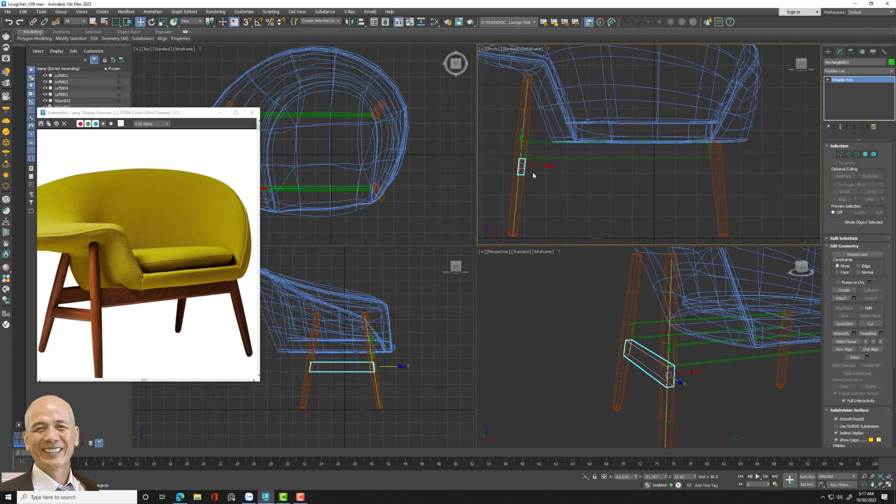
pyautogui.click(351, 23)
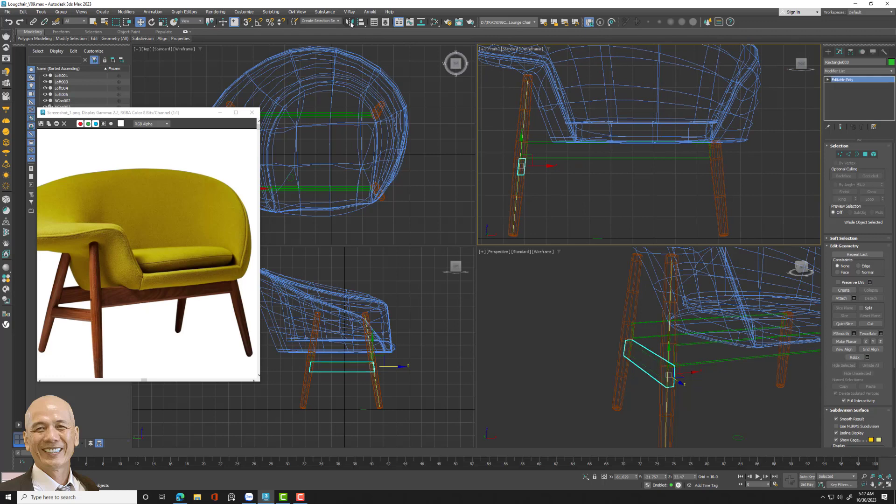
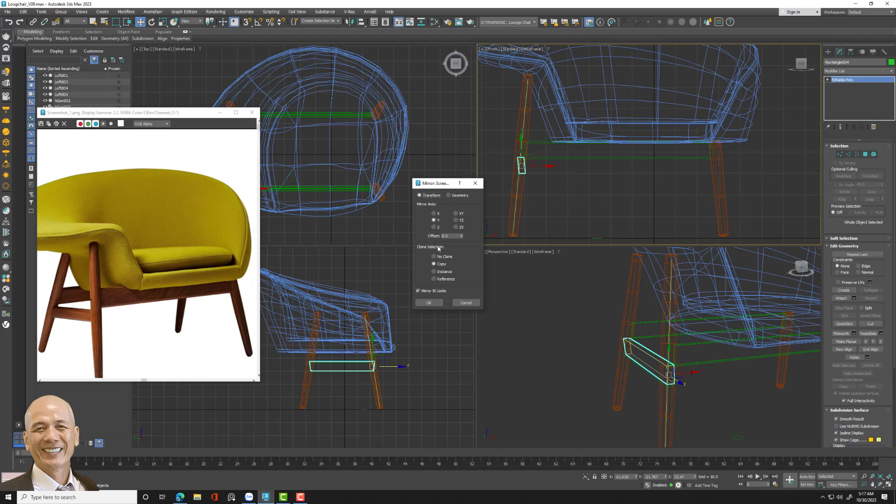
# - Confirm the mirrored copy of the rail rectangle and shift it along X to the right leg
pyautogui.click(430, 304)
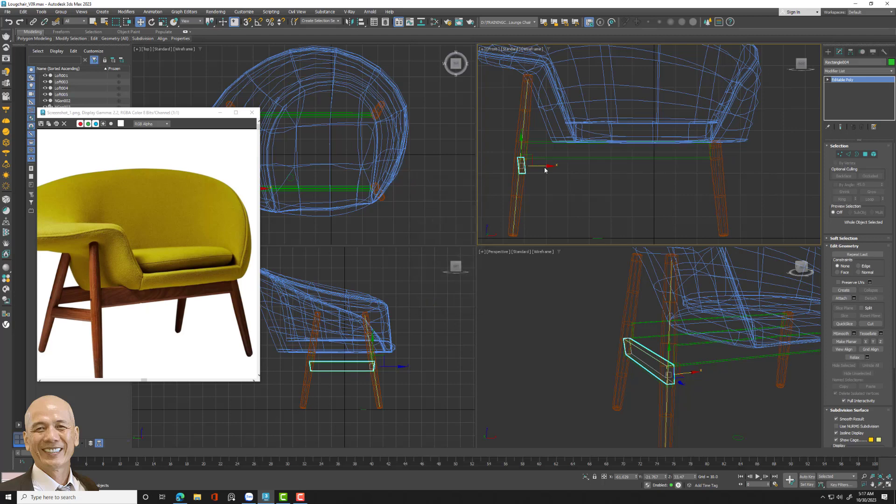
pyautogui.moveTo(545, 170); pyautogui.dragTo(741, 184)
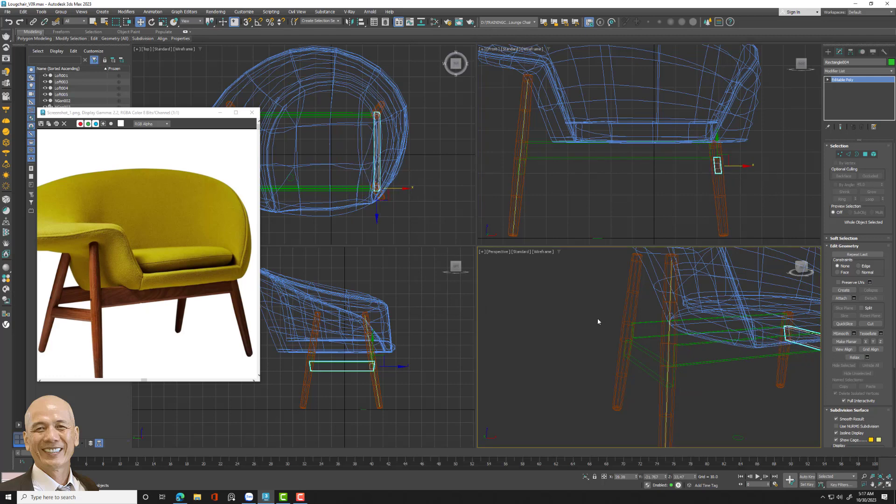
pyautogui.scroll(-5, 597, 318)
pyautogui.click(738, 327)
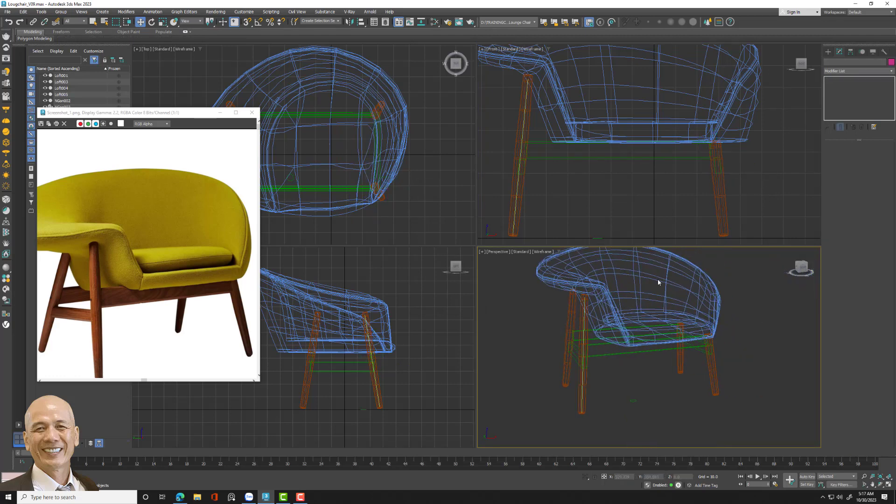
pyautogui.keyDown('alt'); pyautogui.moveTo(657, 278); pyautogui.dragTo(640, 364, button='middle'); pyautogui.keyUp('alt')
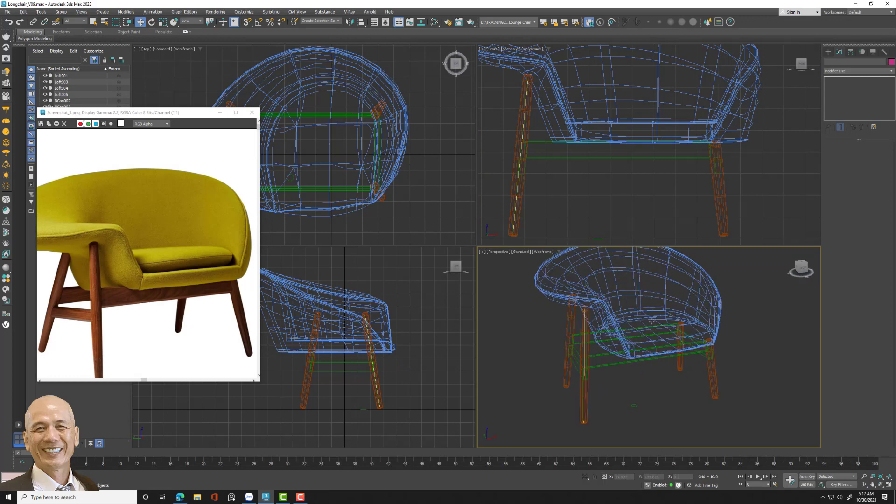
pyautogui.scroll(-3, 639, 364)
pyautogui.moveTo(660, 387); pyautogui.dragTo(637, 416)
pyautogui.click(637, 417)
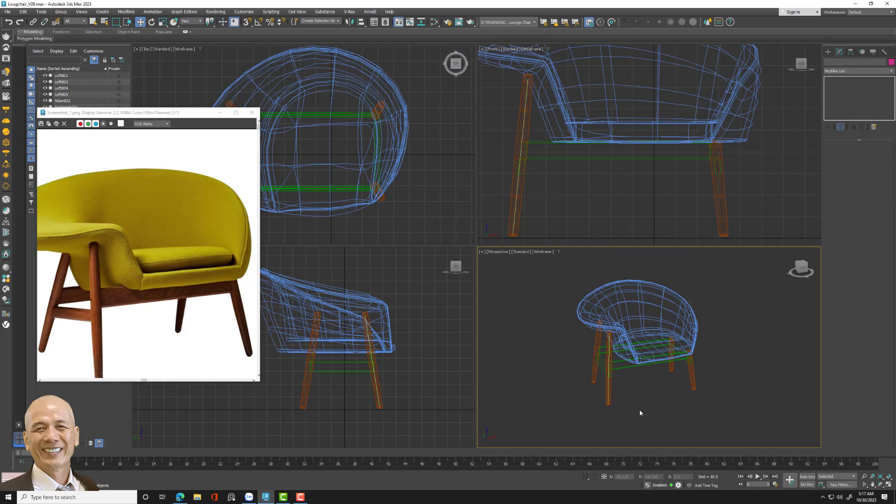
# - Show Perspective with edged faces and give every chair part an orange object colour
pyautogui.press('F3')
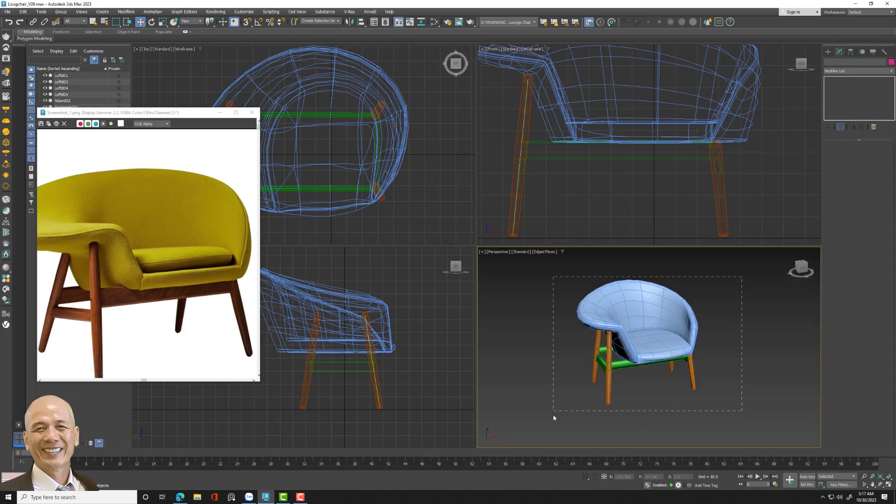
pyautogui.moveTo(740, 279); pyautogui.dragTo(552, 416)
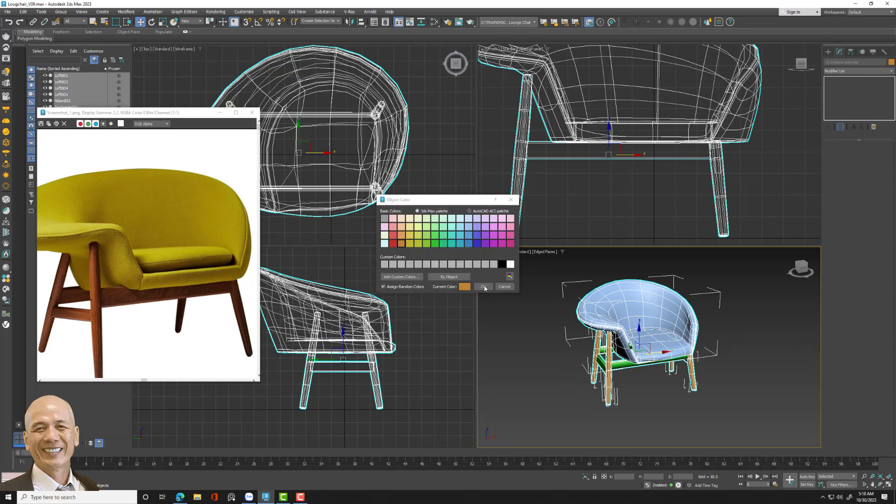
pyautogui.click(483, 286)
pyautogui.click(530, 312)
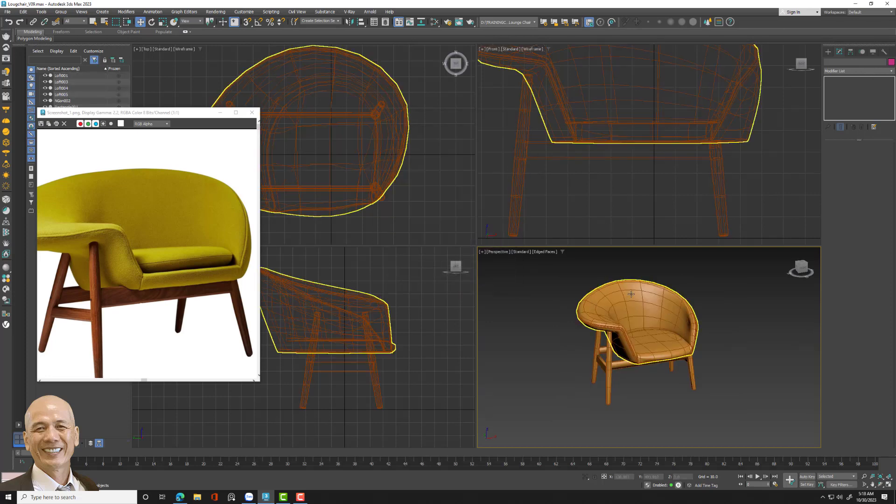
# - Make the seat shell NGon002 blue and close the reference photo window
pyautogui.click(631, 294)
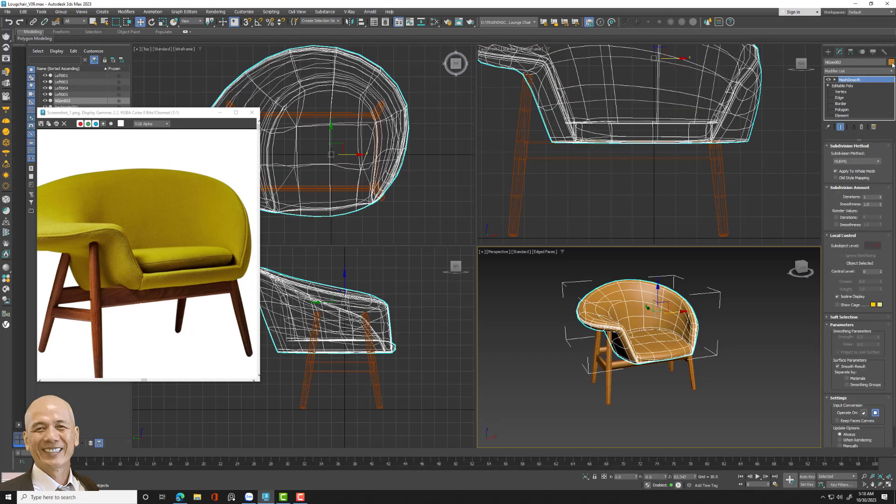
pyautogui.click(891, 62)
pyautogui.click(464, 246)
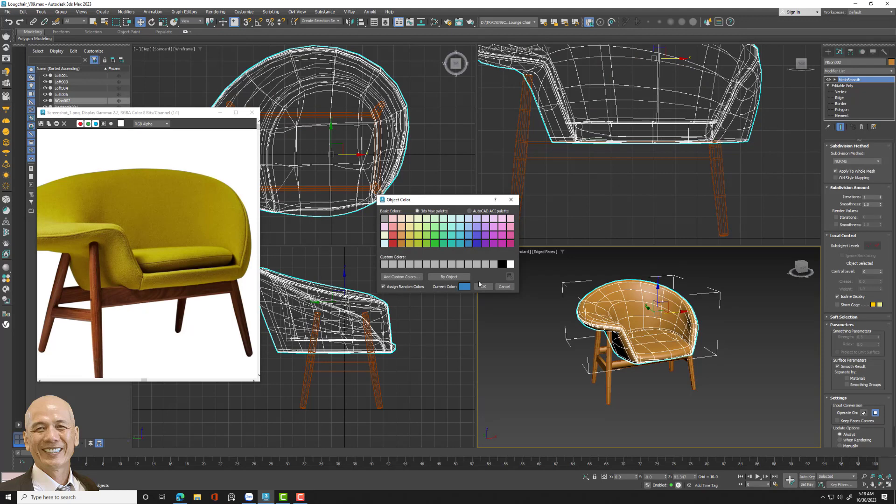
pyautogui.click(484, 287)
pyautogui.click(756, 302)
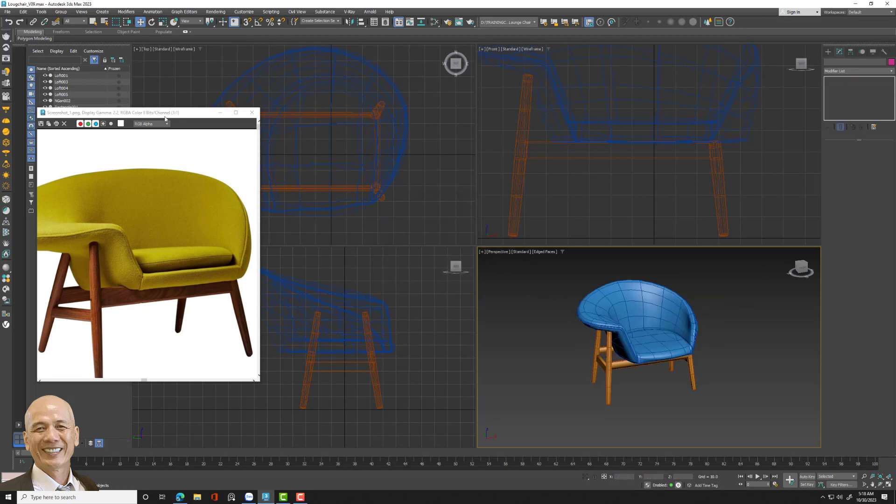
pyautogui.click(220, 113)
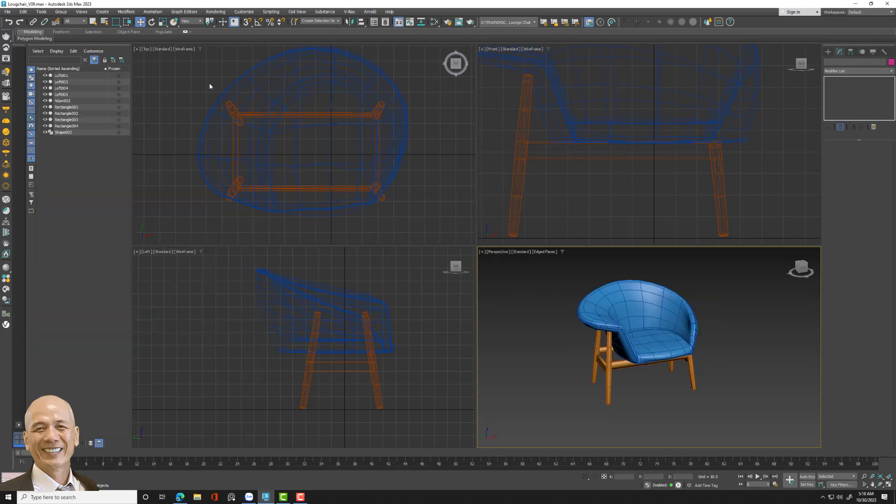
# - Remove the MeshSmooth modifier from the seat shell and isolate it in a maximized Perspective view
pyautogui.click(666, 310)
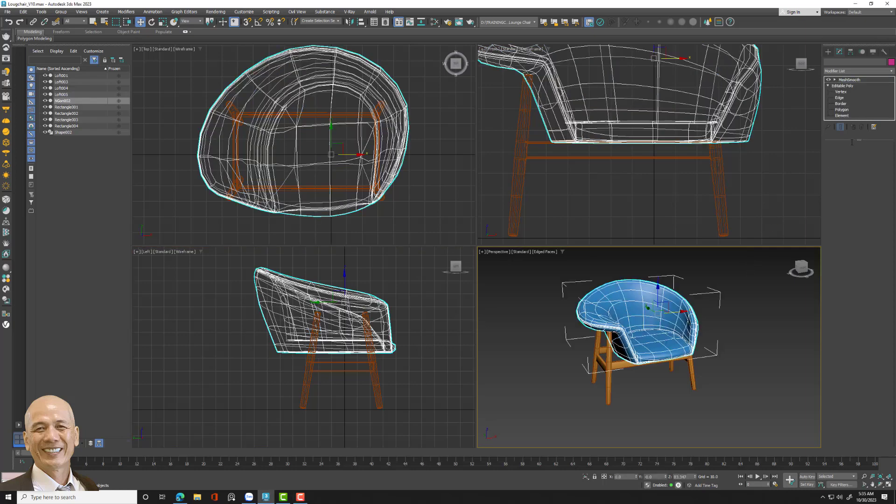
pyautogui.click(862, 127)
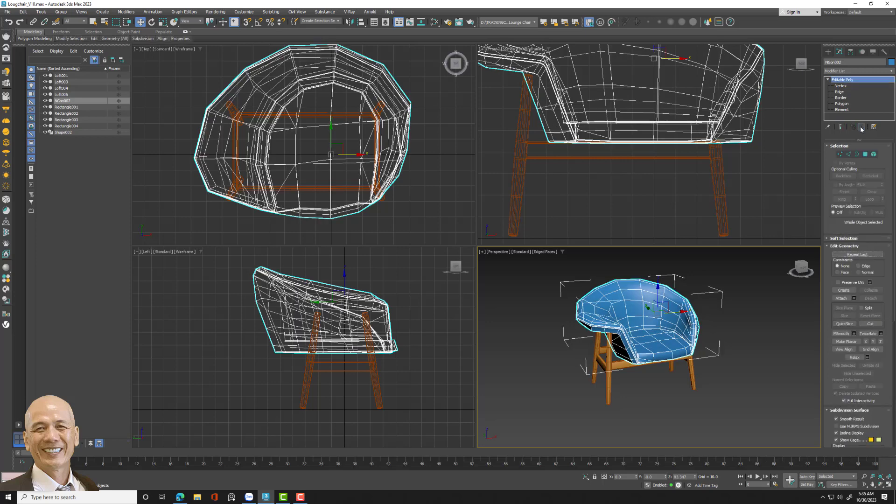
pyautogui.click(888, 485)
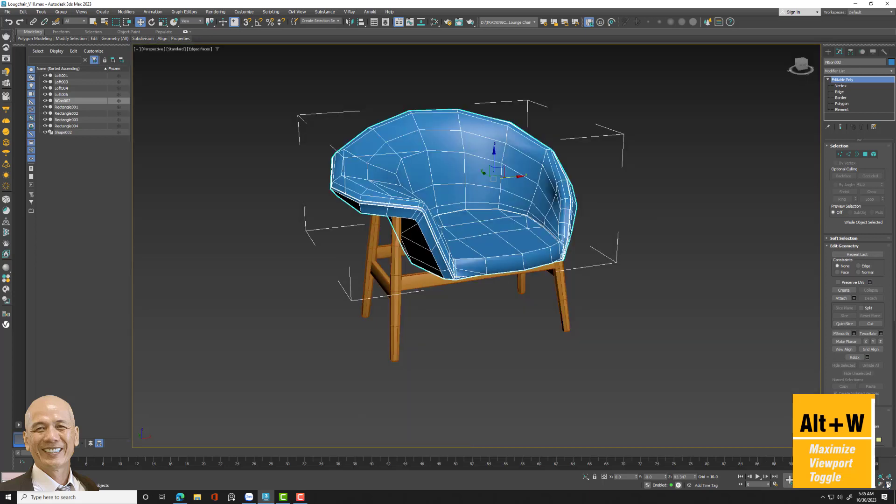
pyautogui.hotkey('alt', 'q')
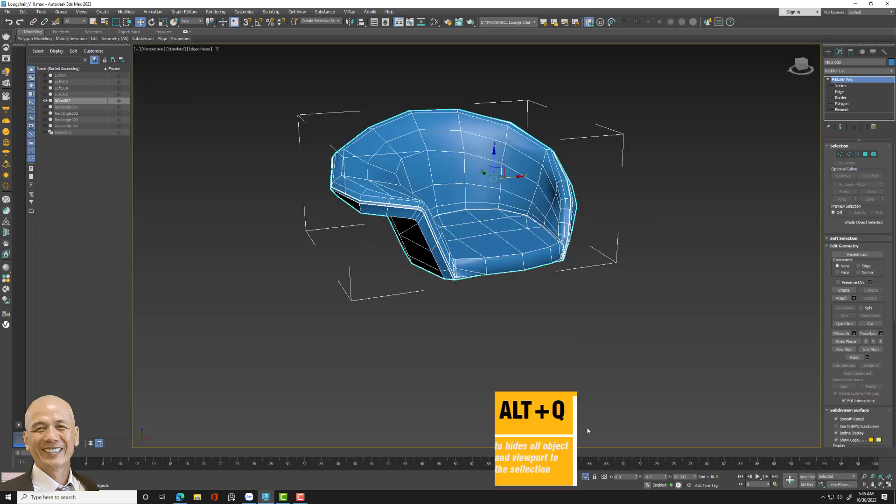
# - Orbit the isolated shell, restore the four-view layout, and bring up Create > Shapes
pyautogui.moveTo(574, 284)
pyautogui.keyDown('alt'); pyautogui.mouseDown(button='middle')
pyautogui.moveTo(560, 301)
pyautogui.moveTo(517, 267)
pyautogui.moveTo(524, 276)
pyautogui.mouseUp(button='middle'); pyautogui.keyUp('alt')
pyautogui.scroll(3, 516, 268)
pyautogui.scroll(3, 519, 271)
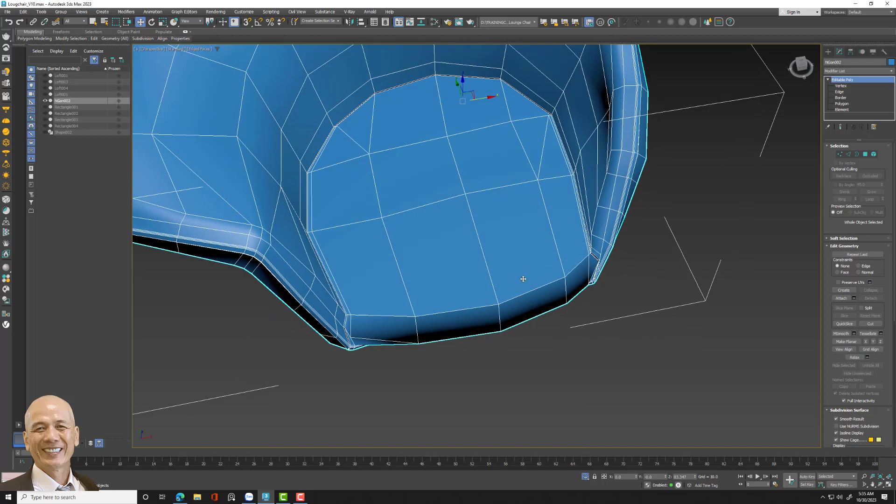
pyautogui.click(889, 485)
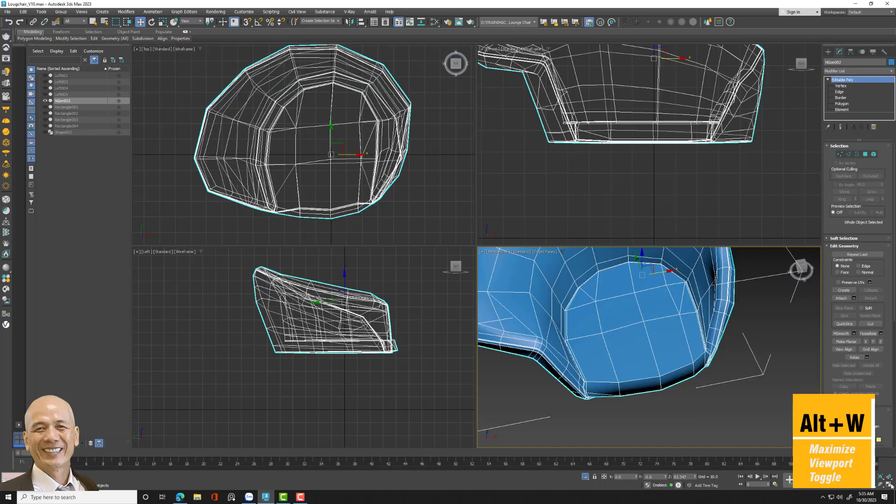
pyautogui.click(828, 52)
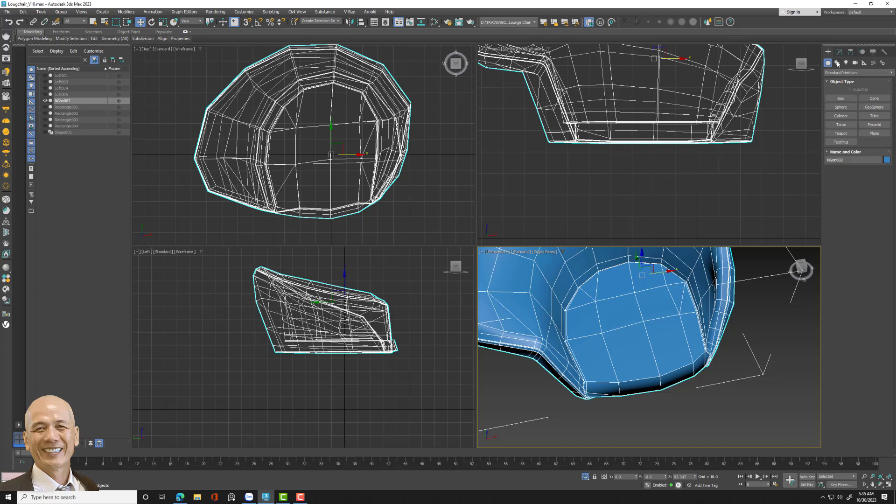
pyautogui.click(837, 63)
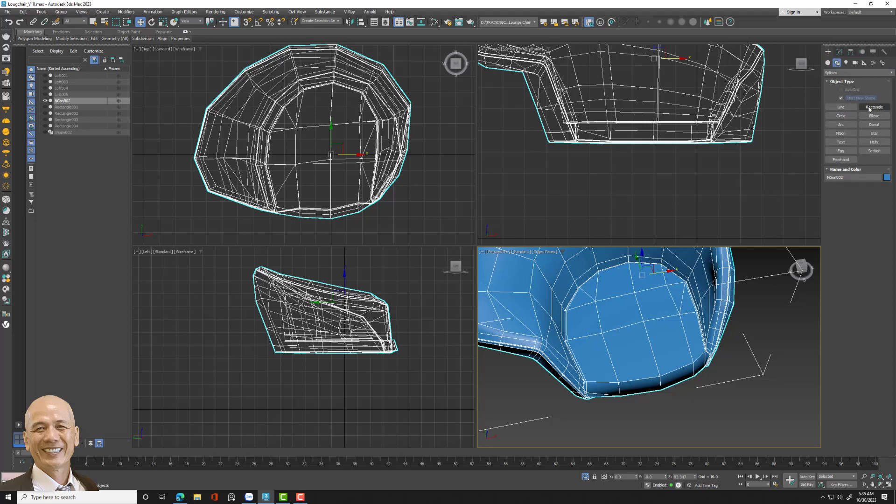
# - Create a box by dragging its footprint over the seat in the Top viewport
pyautogui.click(828, 63)
pyautogui.click(841, 98)
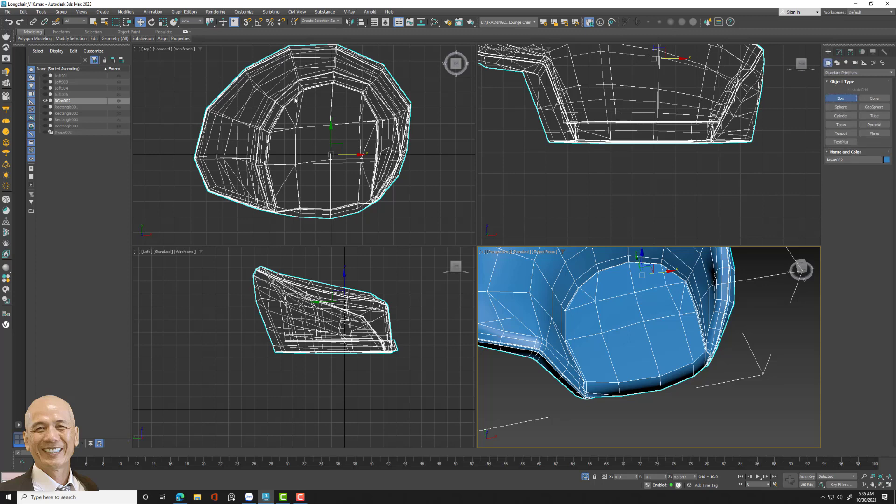
pyautogui.moveTo(284, 97); pyautogui.dragTo(324, 137)
pyautogui.moveTo(347, 172); pyautogui.dragTo(372, 203)
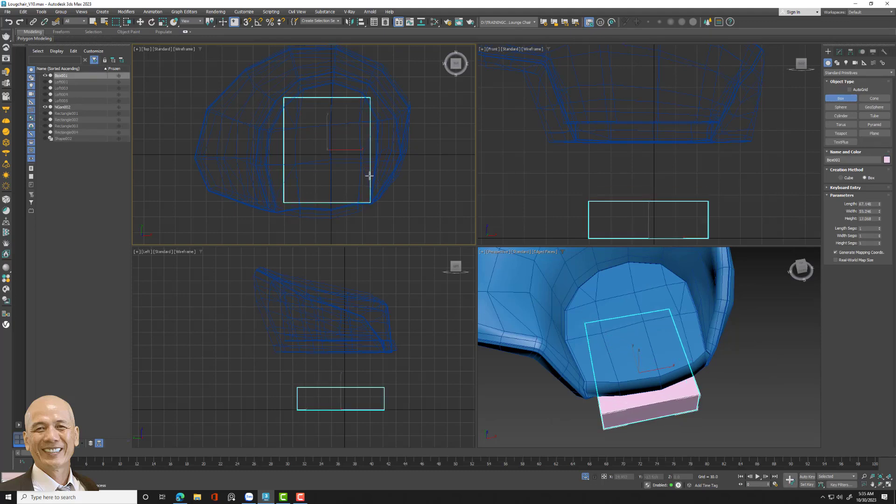
pyautogui.click(369, 180)
# - Exit box creation and move the box up into the seat
pyautogui.press('w')
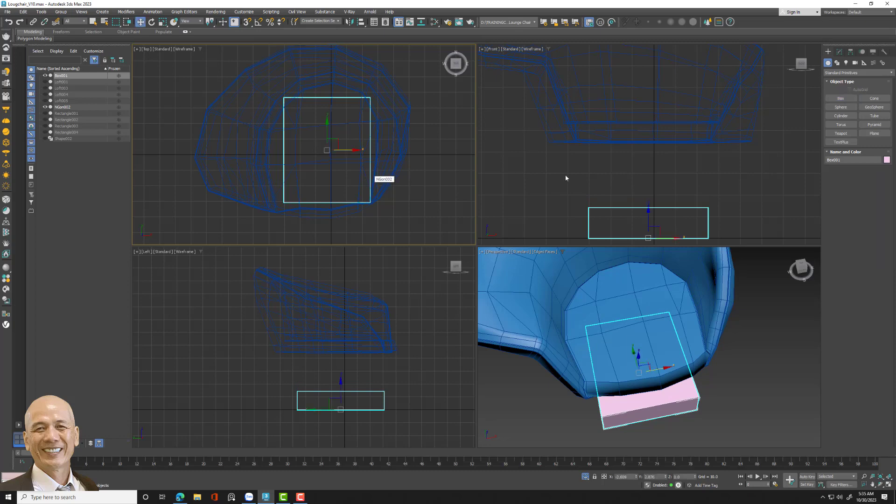
pyautogui.rightClick(659, 176)
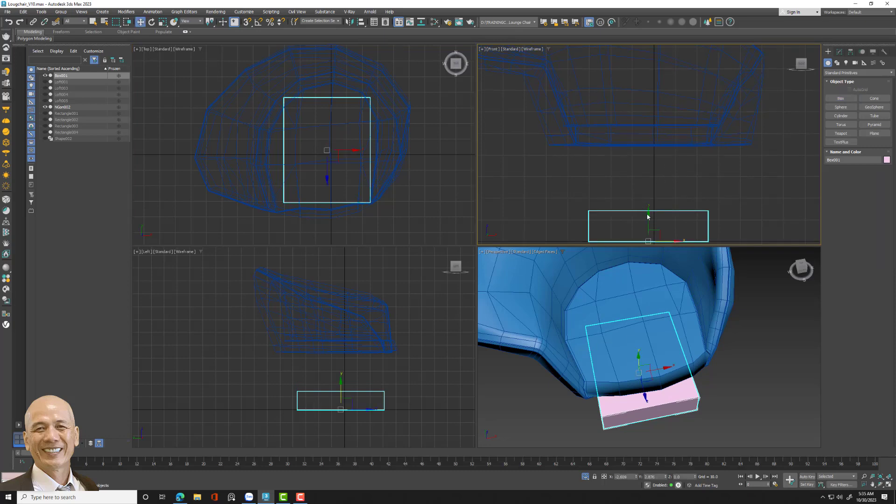
pyautogui.keyDown('ctrl'); pyautogui.click(646, 130); pyautogui.keyUp('ctrl')
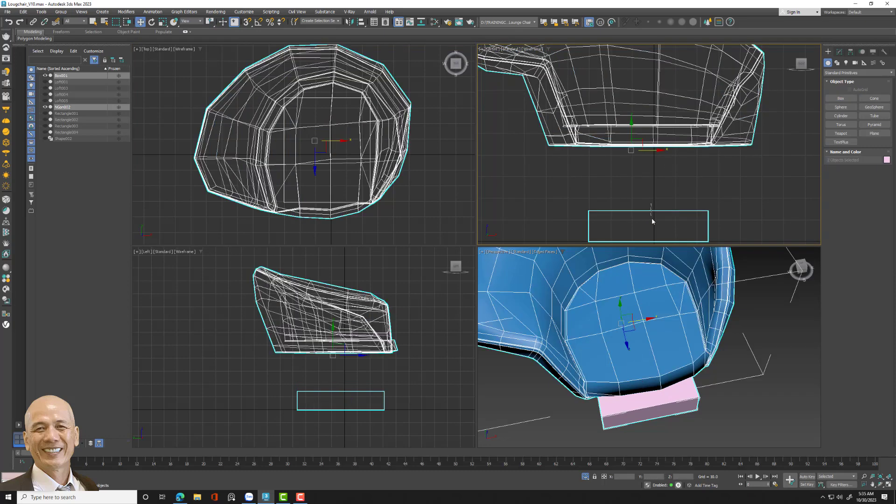
pyautogui.click(652, 222)
pyautogui.moveTo(651, 221)
pyautogui.mouseDown()
pyautogui.moveTo(647, 85)
pyautogui.moveTo(648, 94)
pyautogui.mouseUp()
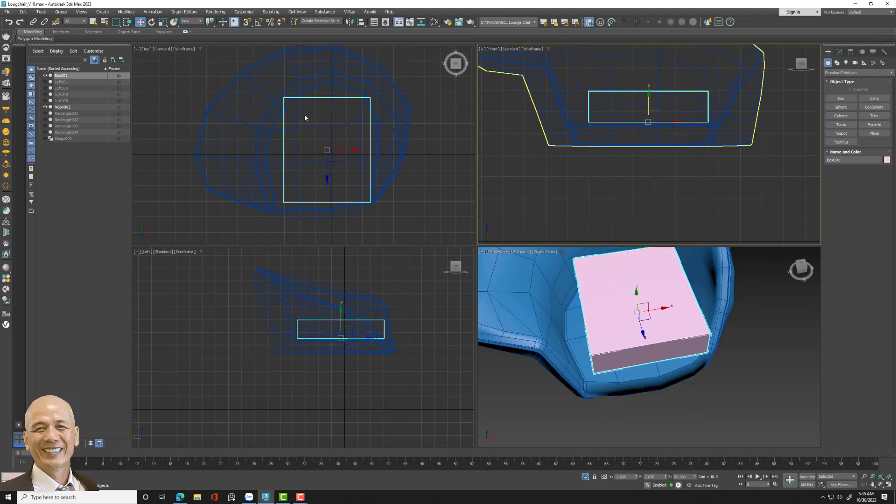
pyautogui.scroll(2, 304, 119)
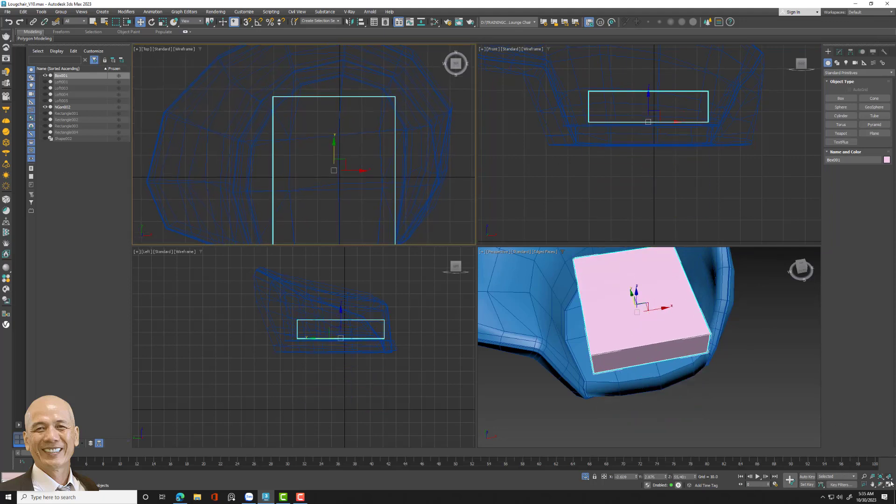
# - Maximize the Top viewport, frame the box, and show its Modify parameters
pyautogui.hotkey('alt', 'w')
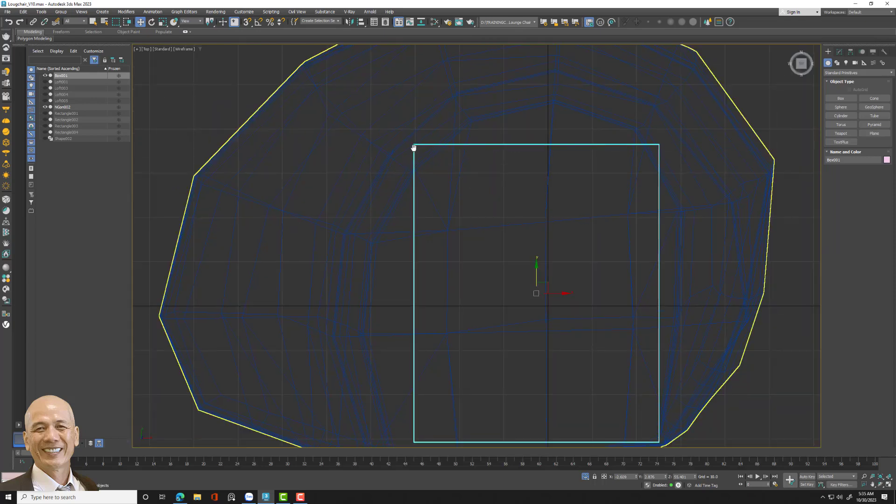
pyautogui.moveTo(410, 171); pyautogui.dragTo(410, 121, button='middle')
pyautogui.scroll(-3, 407, 124)
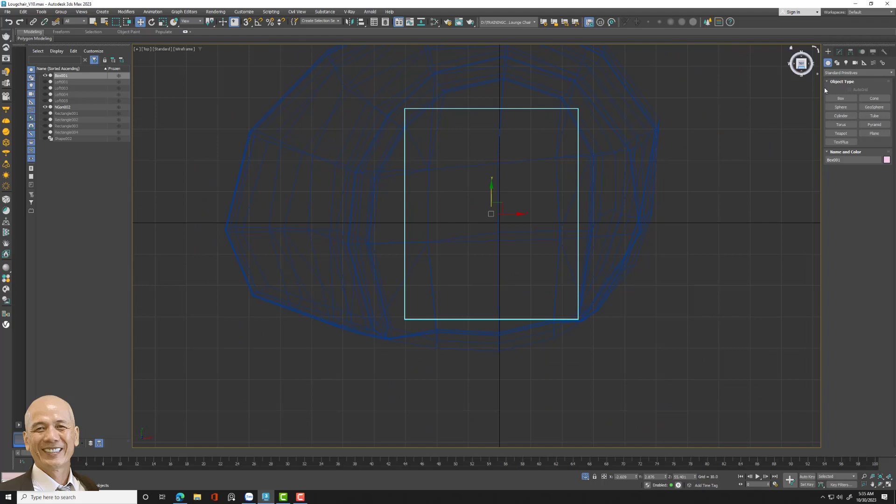
pyautogui.click(840, 53)
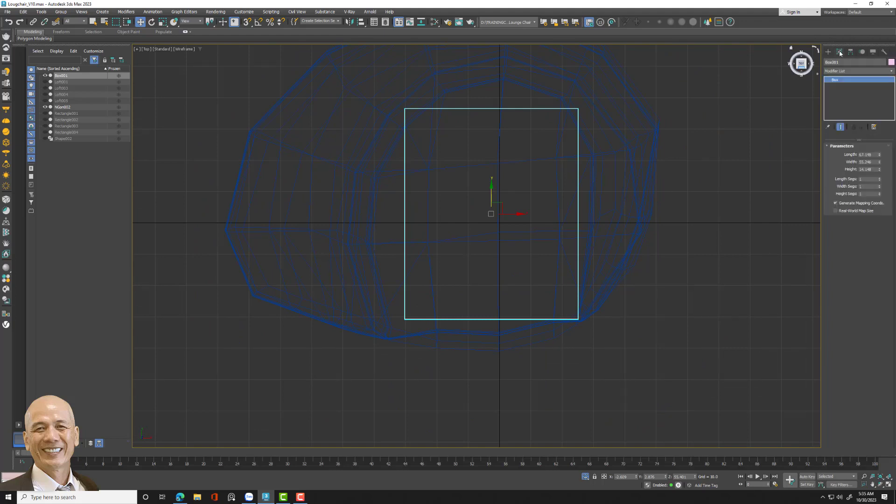
# - Convert the box to an Editable Poly and move its left-side vertices further left
pyautogui.rightClick(845, 81)
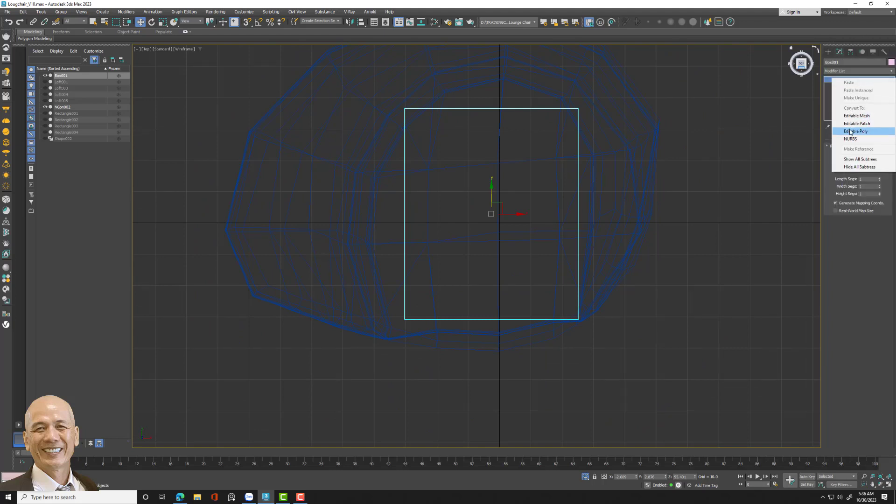
pyautogui.click(855, 131)
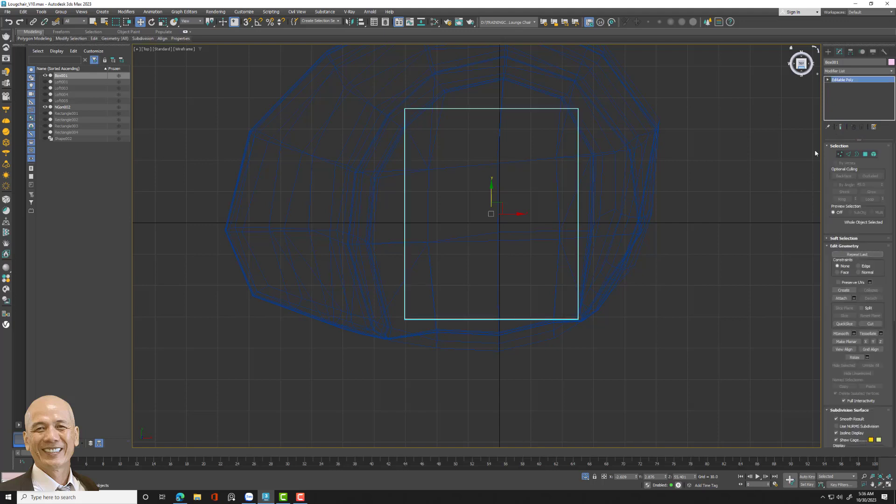
pyautogui.click(839, 154)
pyautogui.moveTo(385, 96); pyautogui.dragTo(470, 287)
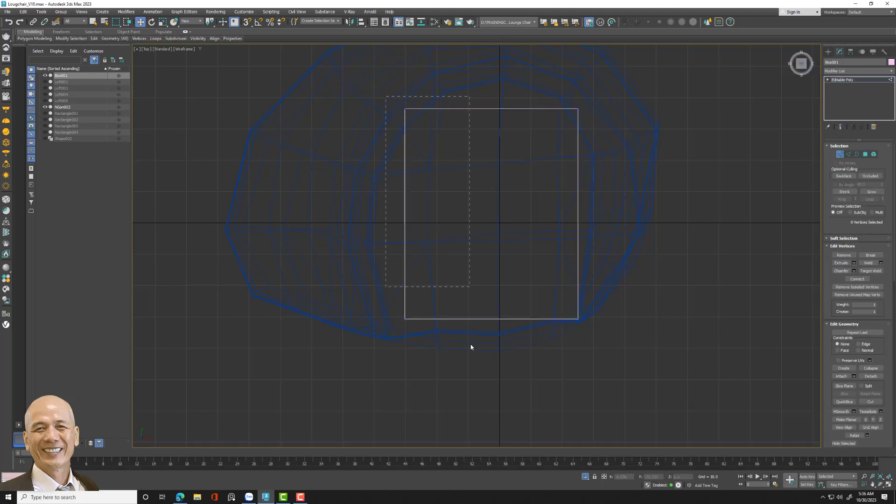
pyautogui.moveTo(434, 214); pyautogui.dragTo(412, 214)
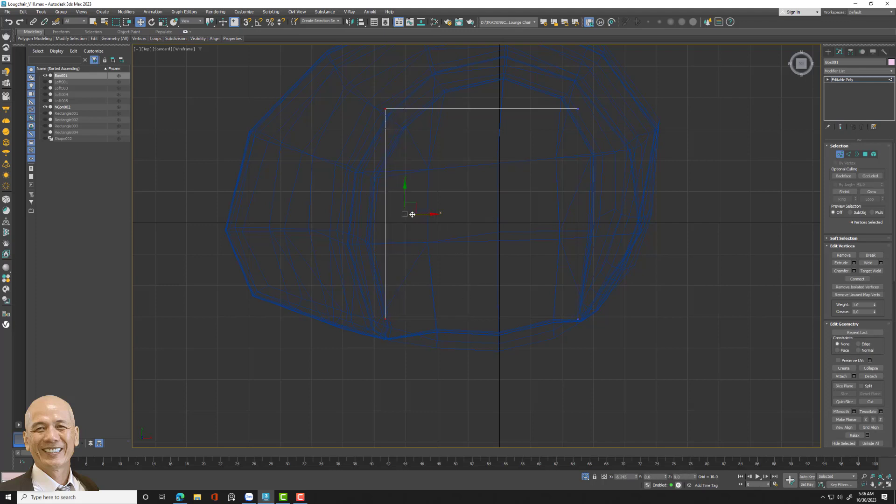
pyautogui.click(626, 146)
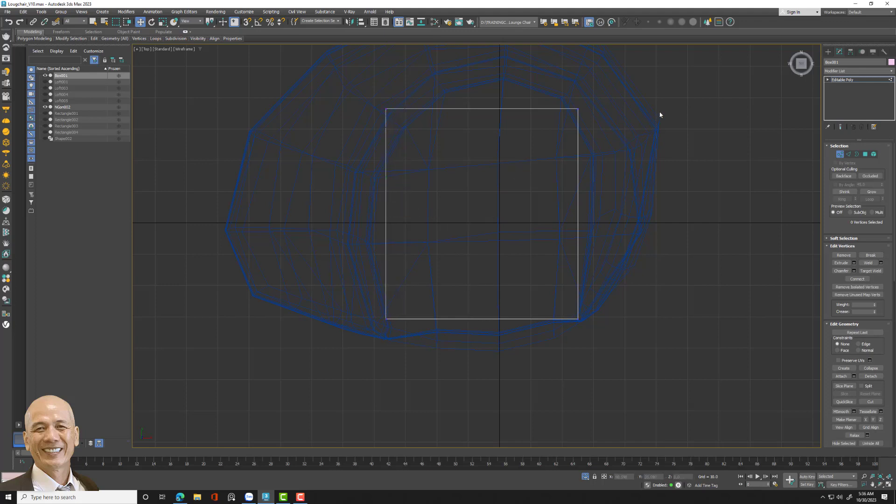
# - Connect edges to split the box with a horizontal and a vertical centre edge
pyautogui.click(850, 155)
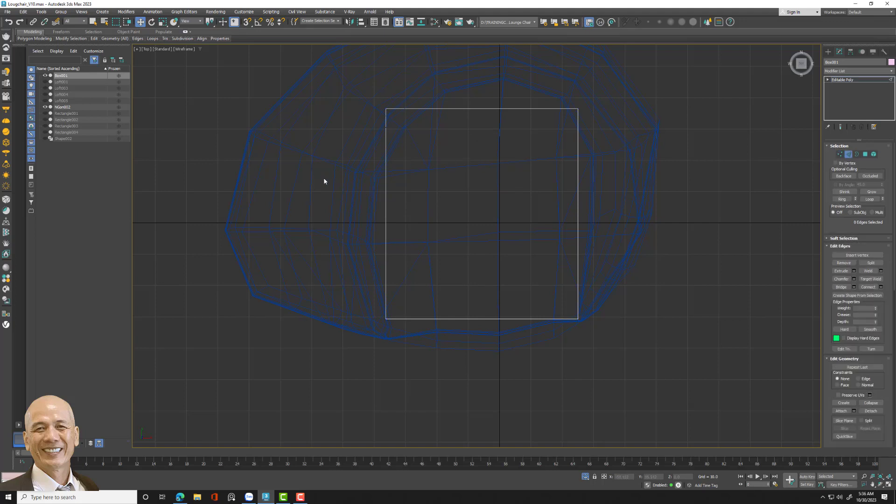
pyautogui.moveTo(321, 176); pyautogui.dragTo(722, 217)
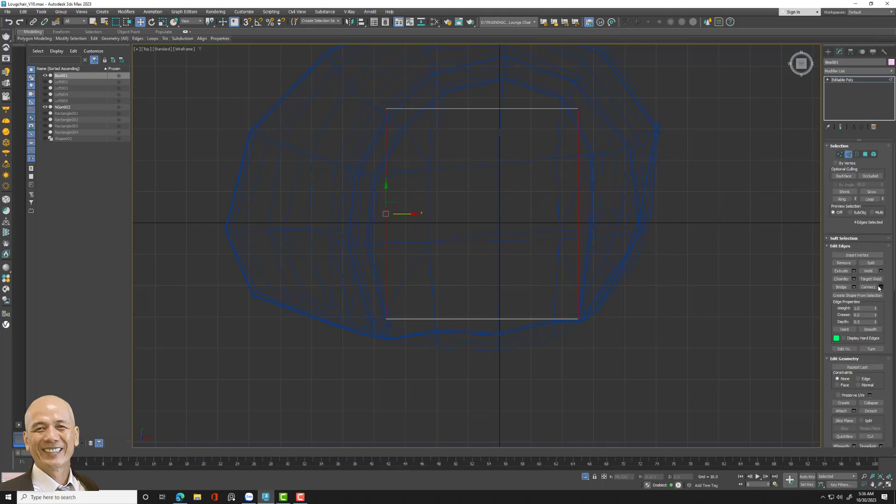
pyautogui.click(881, 287)
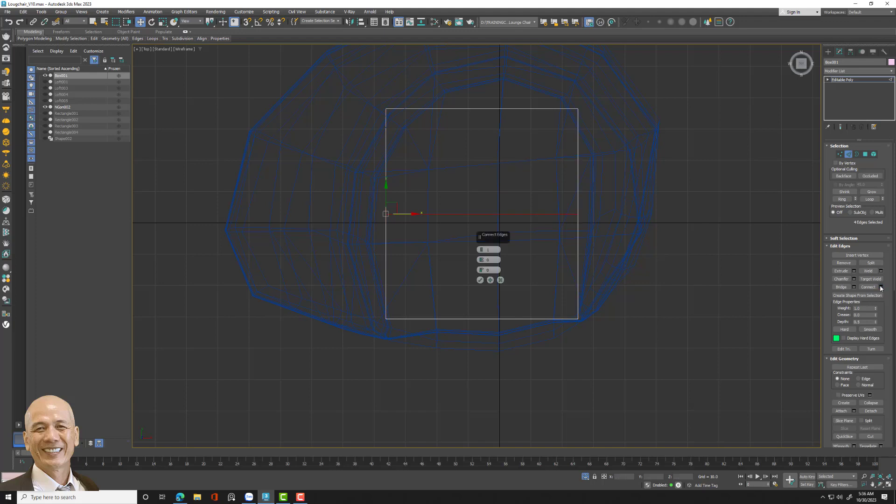
pyautogui.click(480, 280)
pyautogui.moveTo(474, 80); pyautogui.dragTo(498, 376)
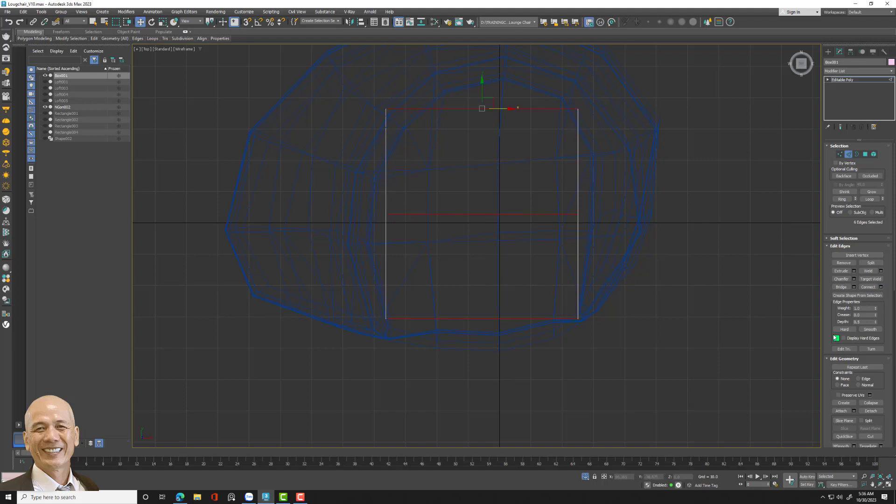
pyautogui.click(877, 288)
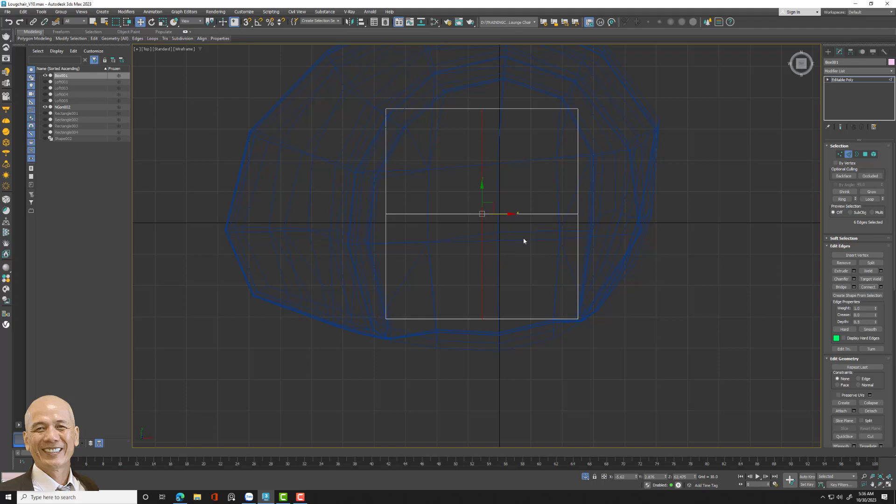
pyautogui.click(686, 270)
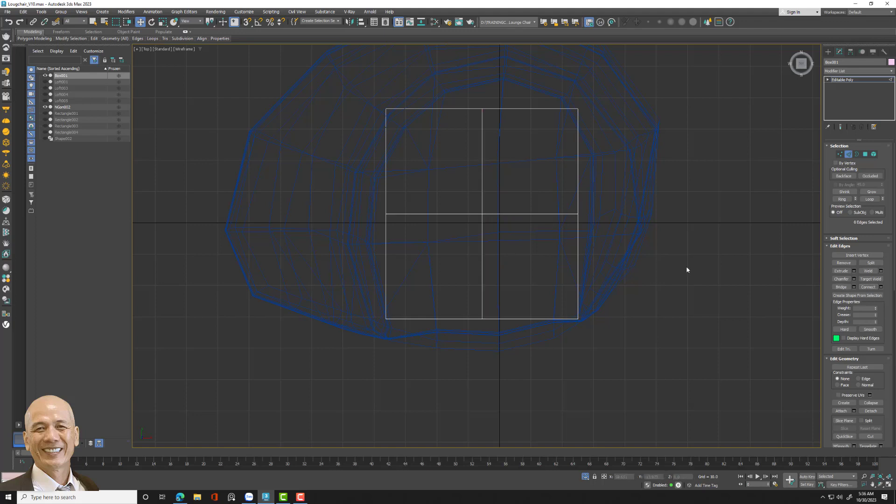
# - Connect more edges across each half to complete the four-by-four grid
pyautogui.moveTo(434, 86); pyautogui.dragTo(448, 380)
pyautogui.click(868, 287)
pyautogui.moveTo(527, 389); pyautogui.dragTo(528, 389)
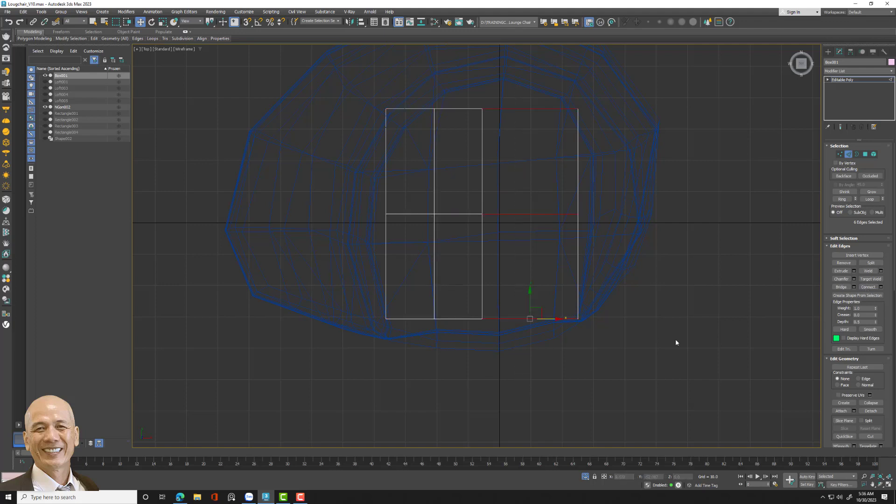
pyautogui.click(868, 287)
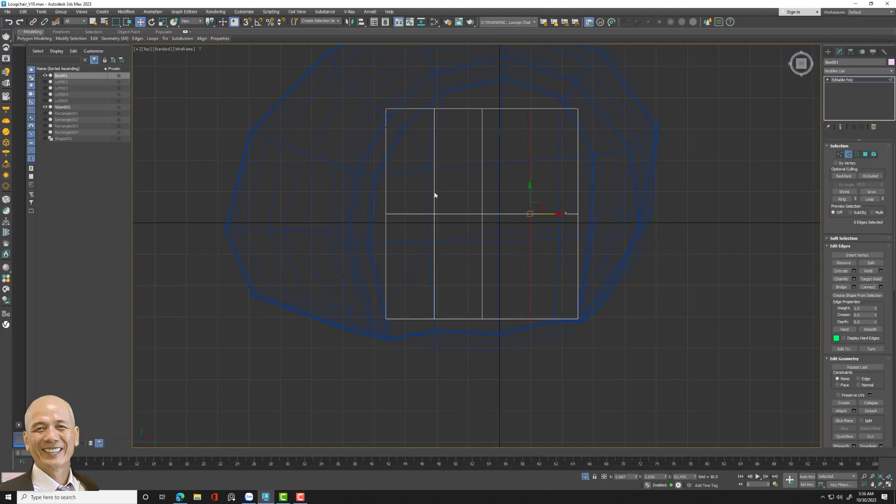
pyautogui.keyDown('shift'); pyautogui.click(577, 177); pyautogui.keyUp('shift')
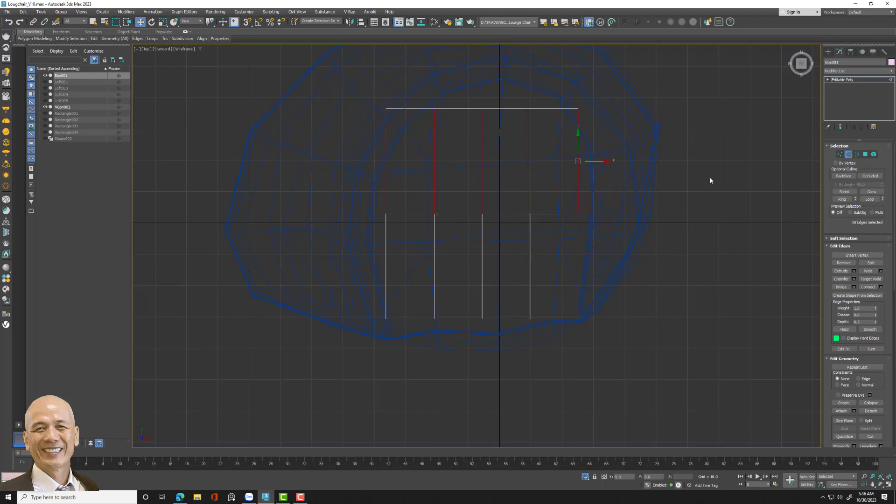
pyautogui.click(867, 287)
pyautogui.moveTo(354, 268); pyautogui.dragTo(709, 293)
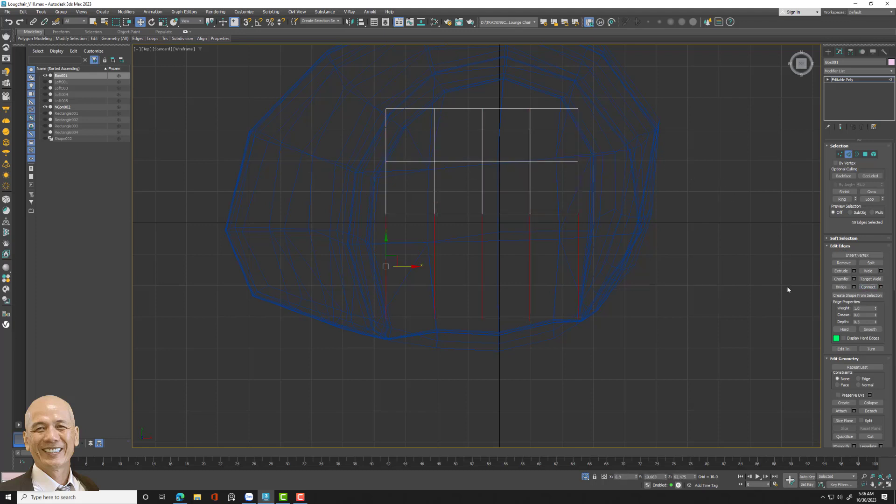
pyautogui.click(867, 287)
pyautogui.click(750, 281)
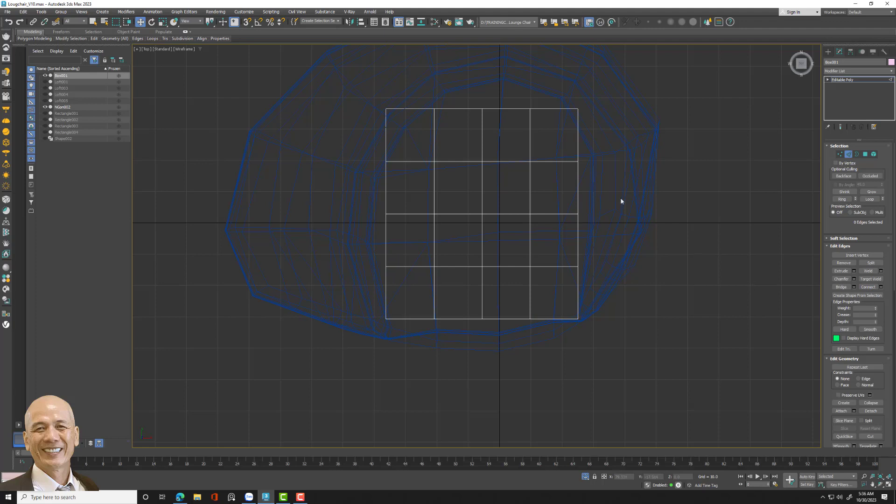
pyautogui.click(839, 155)
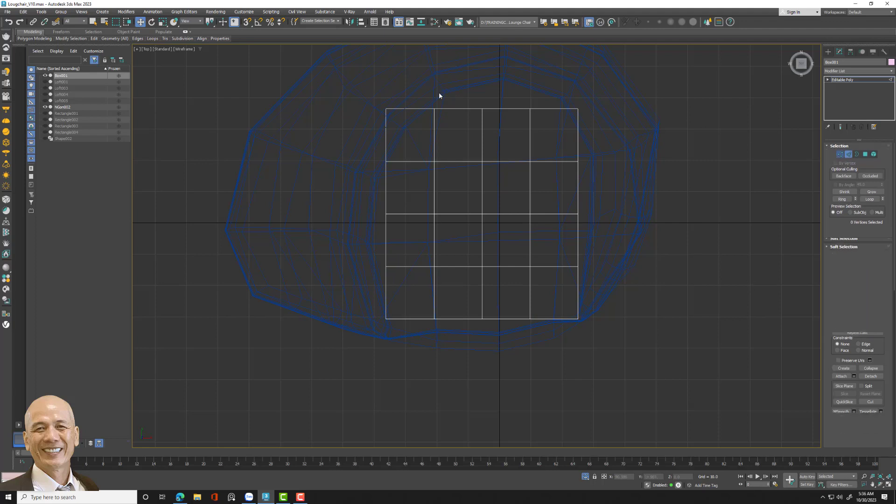
# - Curve the top row of vertices and round the top corners of the outline
pyautogui.moveTo(431, 92); pyautogui.dragTo(552, 135)
pyautogui.moveTo(482, 92); pyautogui.dragTo(482, 68)
pyautogui.click(530, 100)
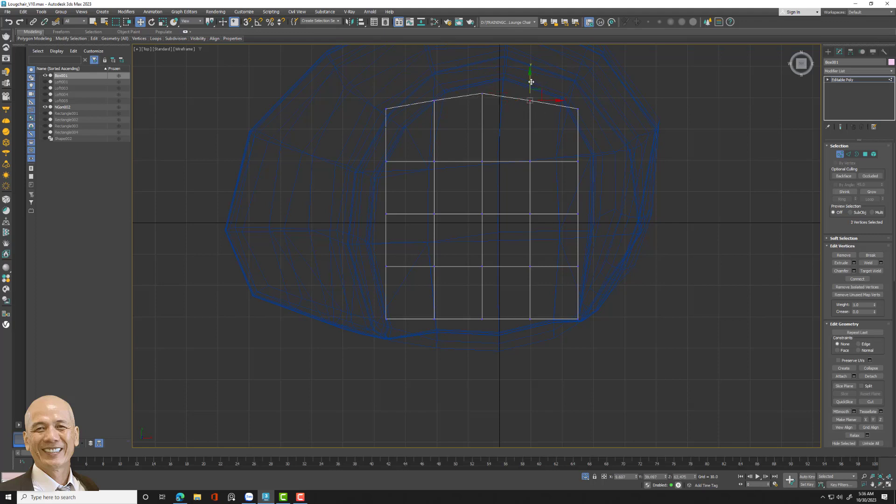
pyautogui.moveTo(531, 100); pyautogui.dragTo(530, 92)
pyautogui.click(386, 108)
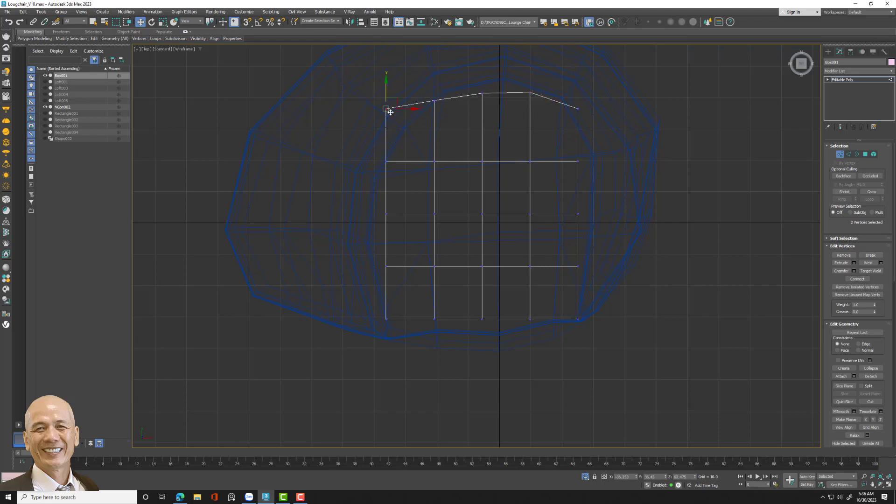
pyautogui.moveTo(392, 103); pyautogui.dragTo(412, 120)
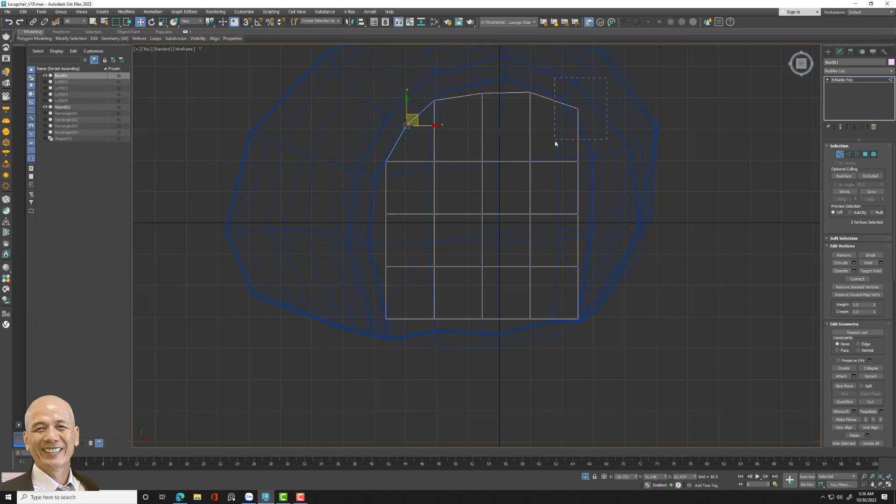
pyautogui.click(577, 109)
pyautogui.moveTo(583, 102); pyautogui.dragTo(585, 112)
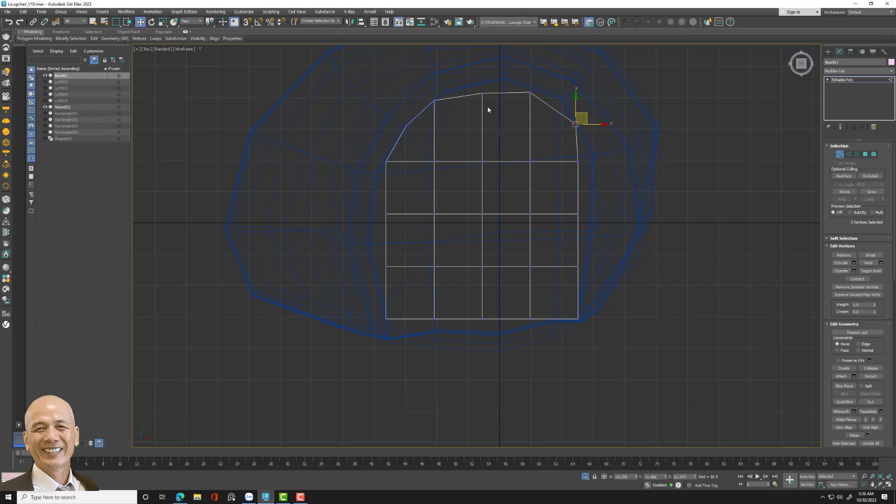
pyautogui.click(482, 94)
pyautogui.moveTo(484, 93); pyautogui.dragTo(484, 87)
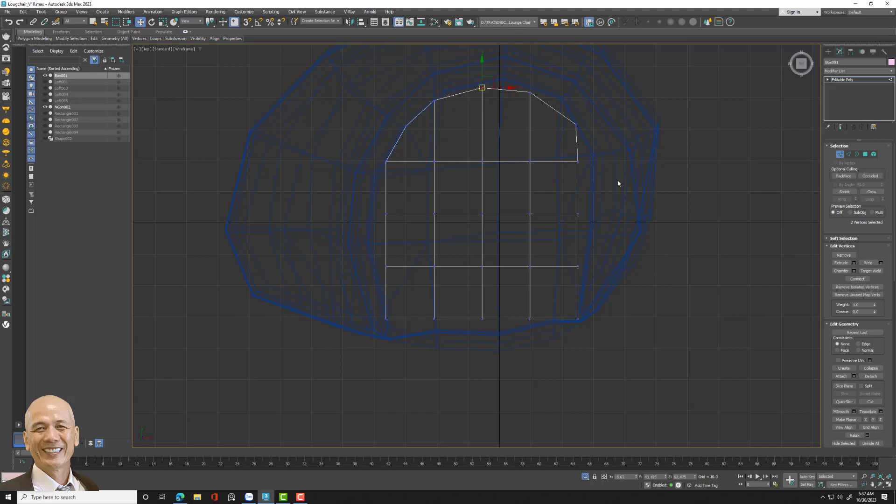
# - Push the left and right side vertices outward to follow the shell
pyautogui.click(579, 213)
pyautogui.moveTo(602, 214); pyautogui.dragTo(614, 215)
pyautogui.click(578, 161)
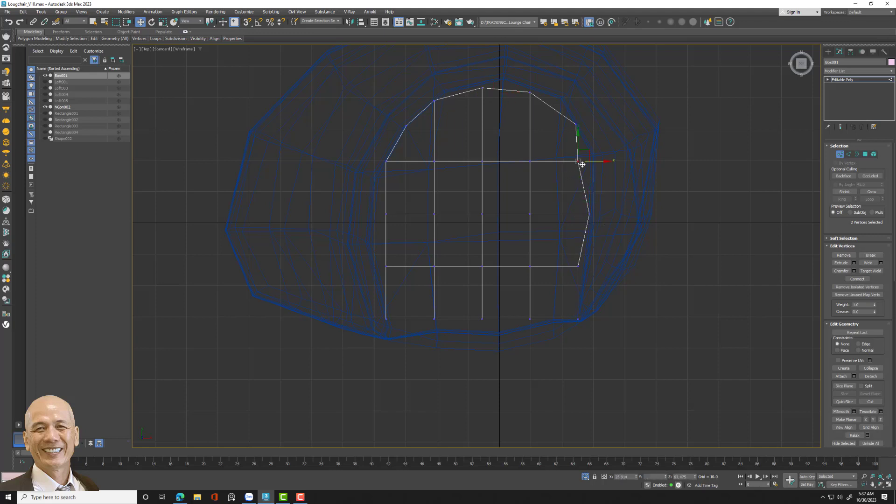
pyautogui.moveTo(579, 162); pyautogui.dragTo(587, 161)
pyautogui.click(385, 214)
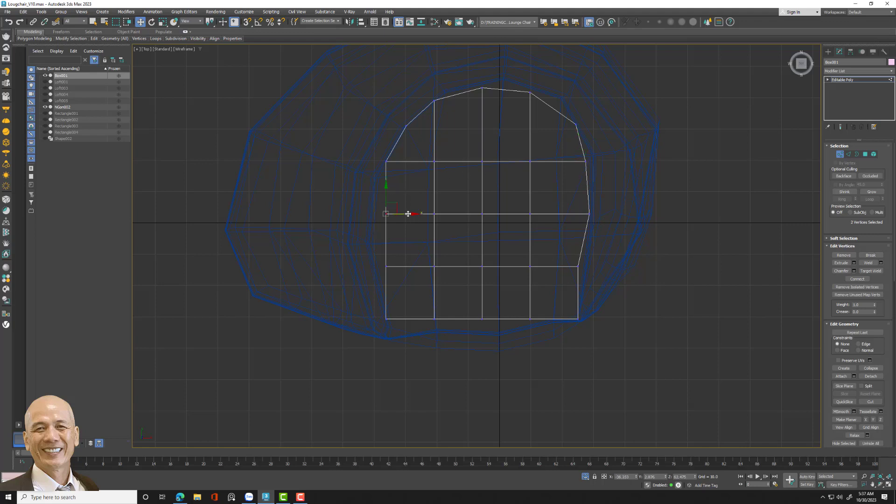
pyautogui.moveTo(411, 213); pyautogui.dragTo(402, 246)
pyautogui.moveTo(370, 283); pyautogui.dragTo(385, 266)
pyautogui.moveTo(422, 338); pyautogui.dragTo(583, 294)
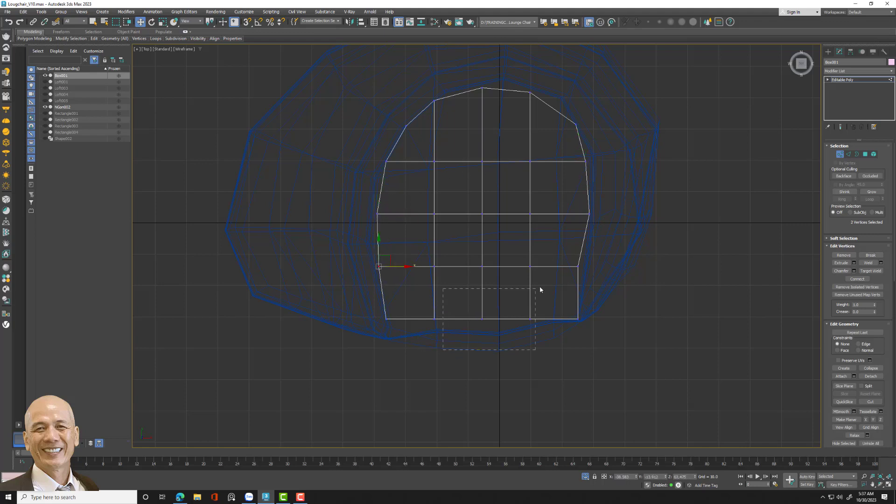
# - Fit the bottom row and lower corners to the shell, then restore four views
pyautogui.moveTo(408, 304); pyautogui.dragTo(544, 348)
pyautogui.moveTo(482, 293); pyautogui.dragTo(483, 324)
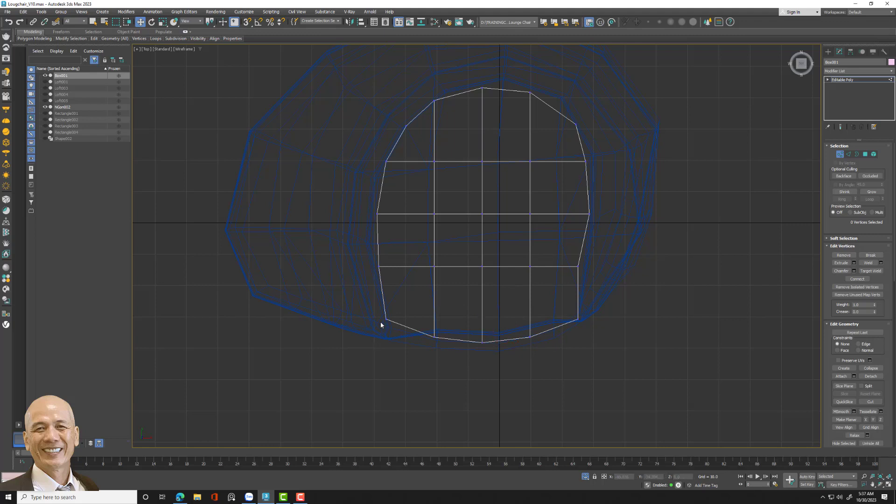
pyautogui.moveTo(380, 326); pyautogui.dragTo(401, 310)
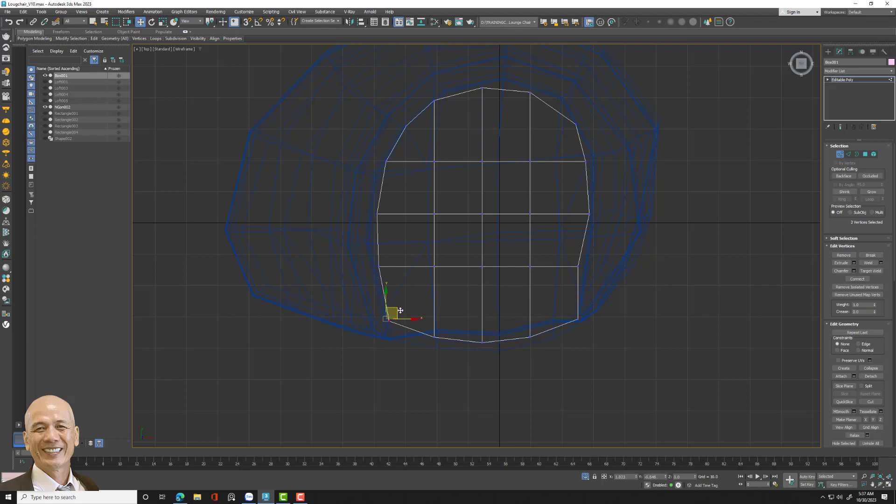
pyautogui.moveTo(594, 342); pyautogui.dragTo(594, 341)
pyautogui.moveTo(579, 308); pyautogui.dragTo(579, 318)
pyautogui.click(389, 320)
pyautogui.moveTo(390, 311); pyautogui.dragTo(389, 320)
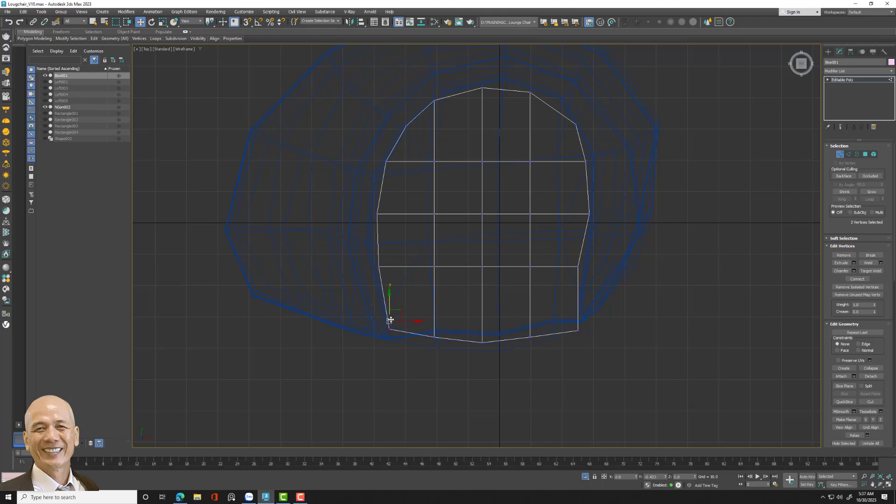
pyautogui.moveTo(635, 378); pyautogui.dragTo(636, 378)
pyautogui.moveTo(484, 318); pyautogui.dragTo(484, 304)
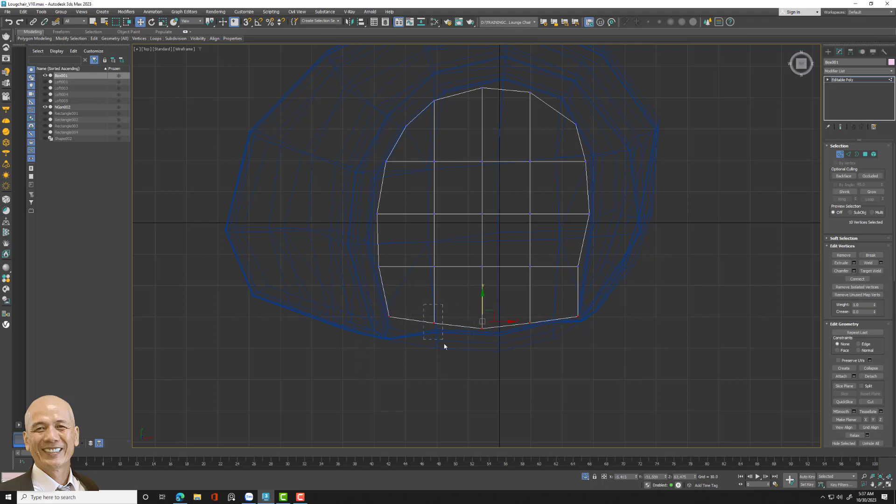
pyautogui.moveTo(423, 304)
pyautogui.mouseDown()
pyautogui.moveTo(443, 340)
pyautogui.moveTo(437, 325)
pyautogui.mouseUp()
pyautogui.click(579, 267)
pyautogui.moveTo(600, 265); pyautogui.dragTo(607, 266)
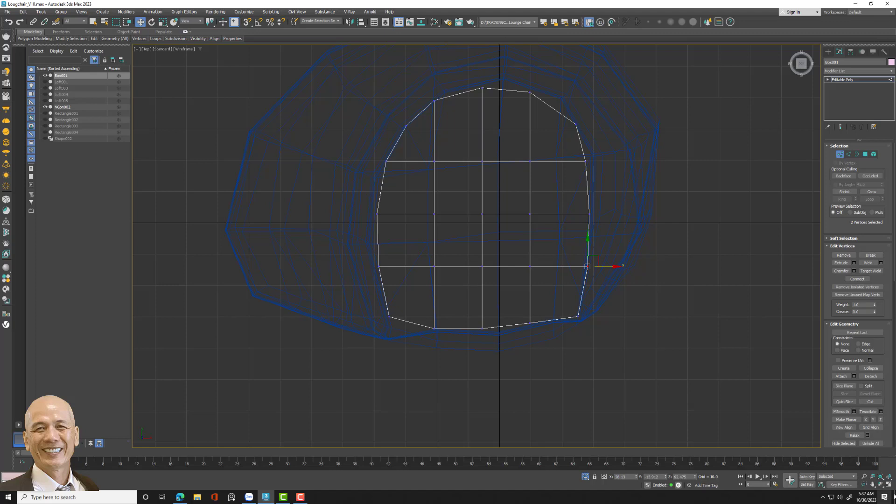
pyautogui.click(889, 484)
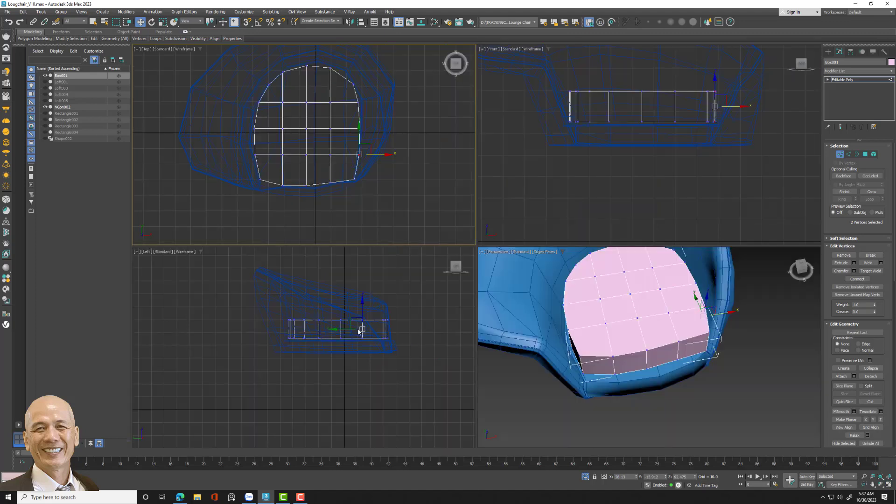
# - Lower the cushion's top-face vertices slightly
pyautogui.scroll(4, 358, 332)
pyautogui.moveTo(188, 328); pyautogui.dragTo(429, 347)
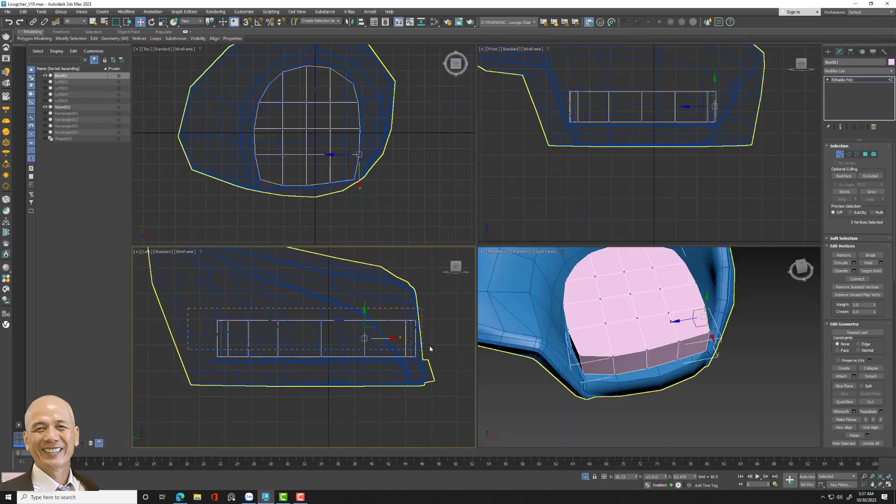
pyautogui.moveTo(322, 318); pyautogui.dragTo(322, 335)
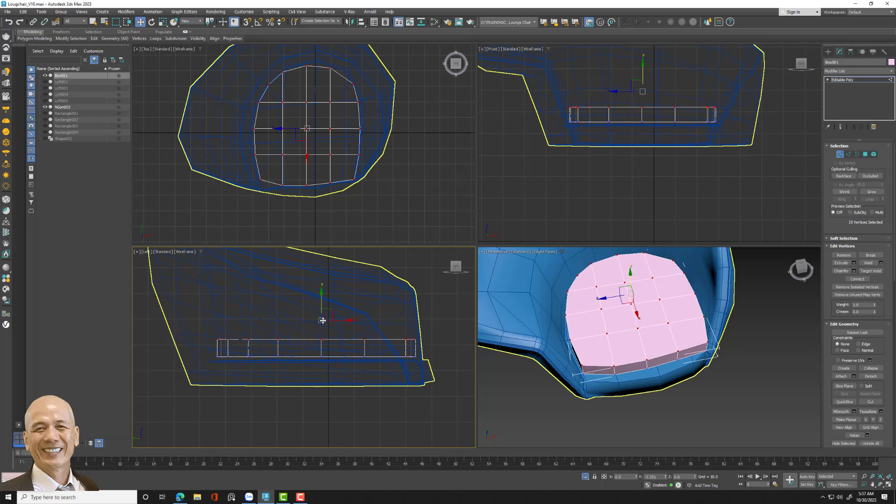
pyautogui.keyDown('alt'); pyautogui.moveTo(685, 377); pyautogui.dragTo(669, 342, button='middle'); pyautogui.keyUp('alt')
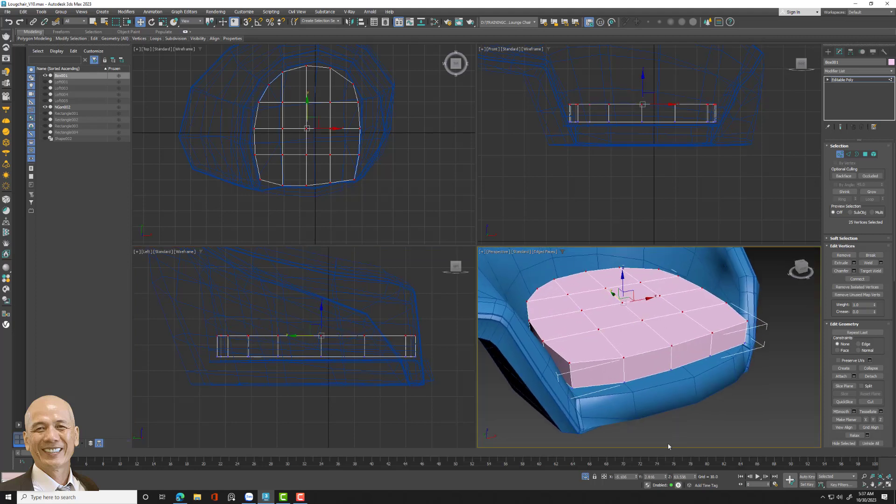
# - Isolate the cushion and connect its ring of side edges with a horizontal loop
pyautogui.click(586, 476)
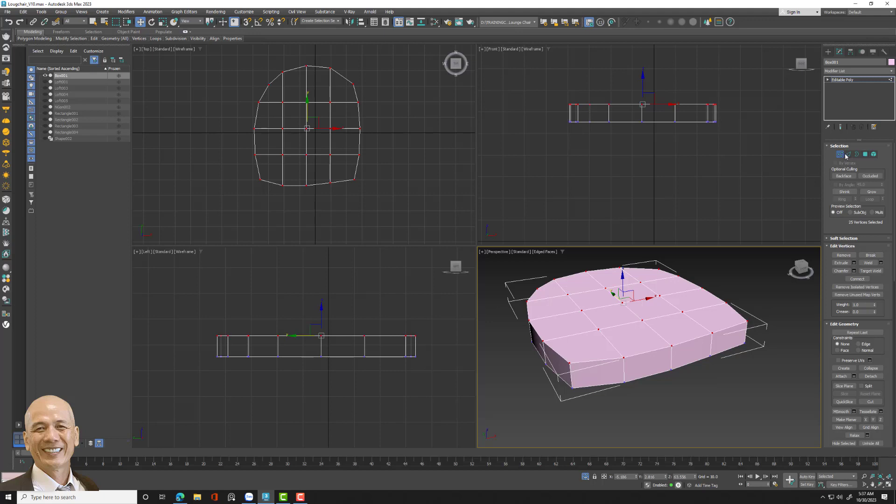
pyautogui.press('2')
pyautogui.click(674, 355)
pyautogui.hotkey('alt', 'r')
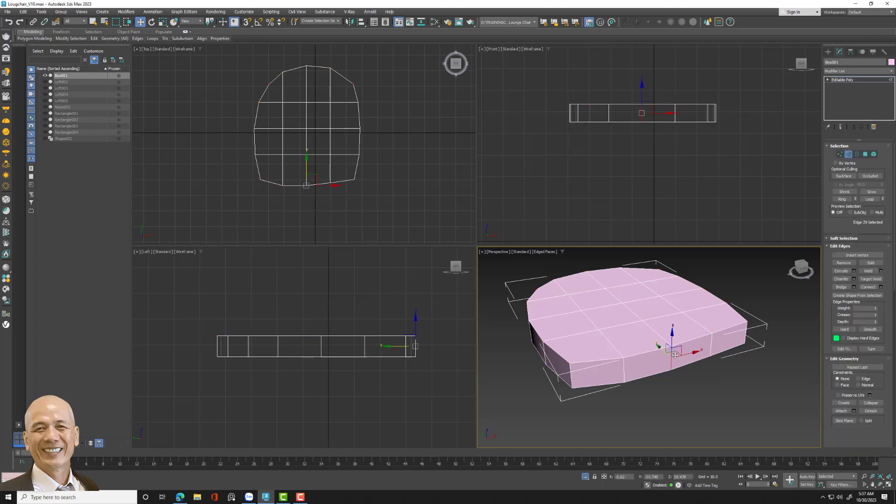
pyautogui.click(881, 288)
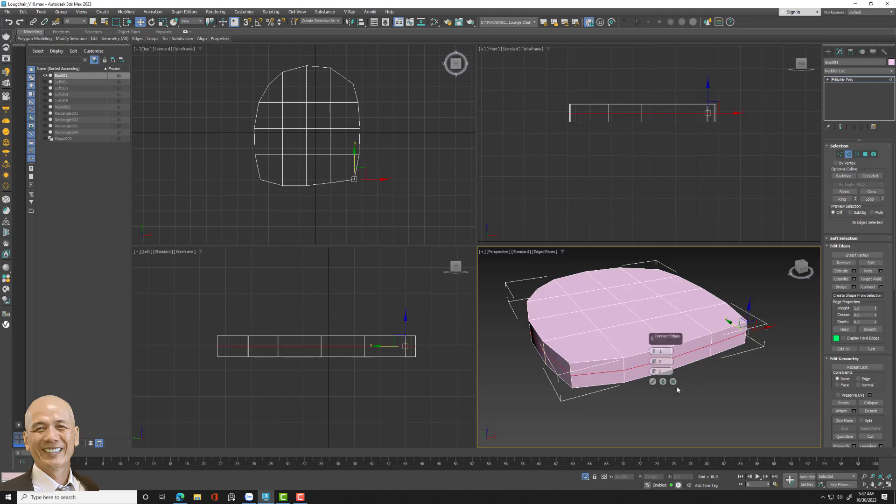
pyautogui.click(653, 382)
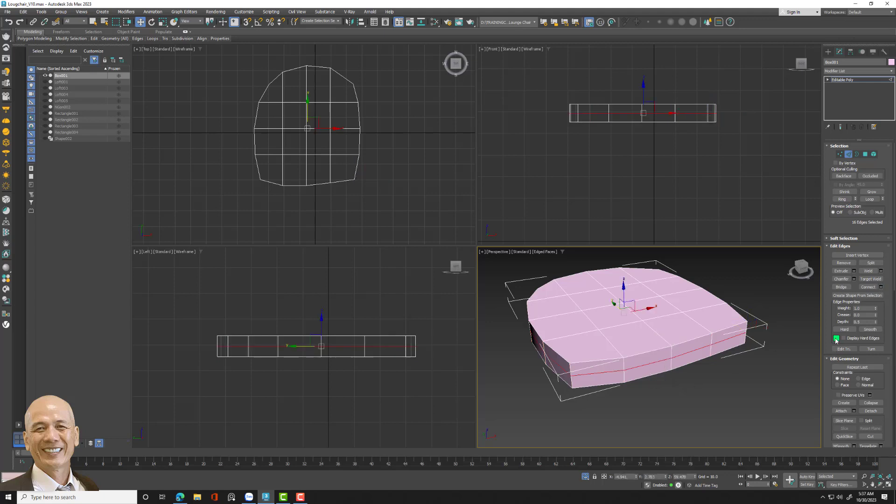
pyautogui.click(858, 80)
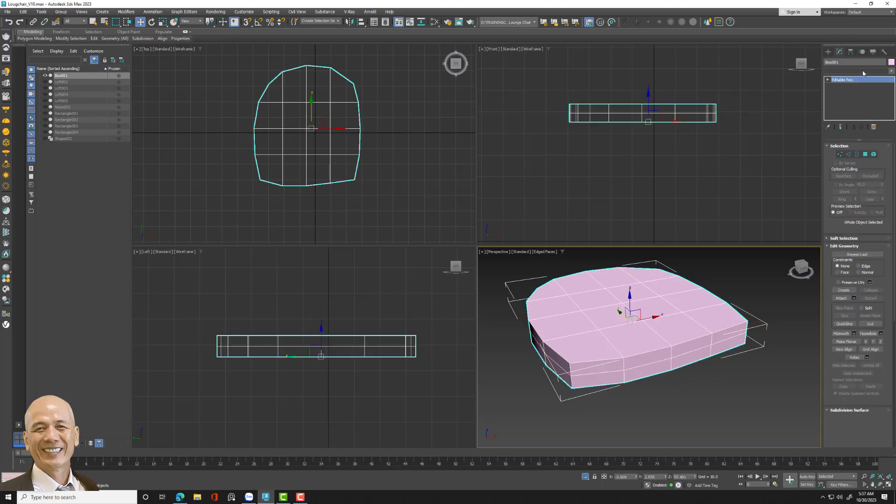
# - Add a TurboSmooth modifier to the seat cushion
pyautogui.click(858, 71)
pyautogui.scroll(-5, 866, 280)
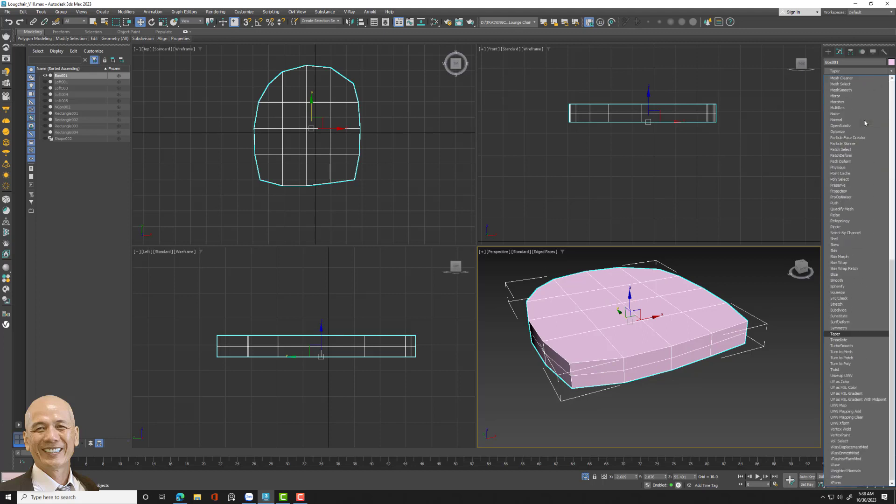
pyautogui.click(853, 346)
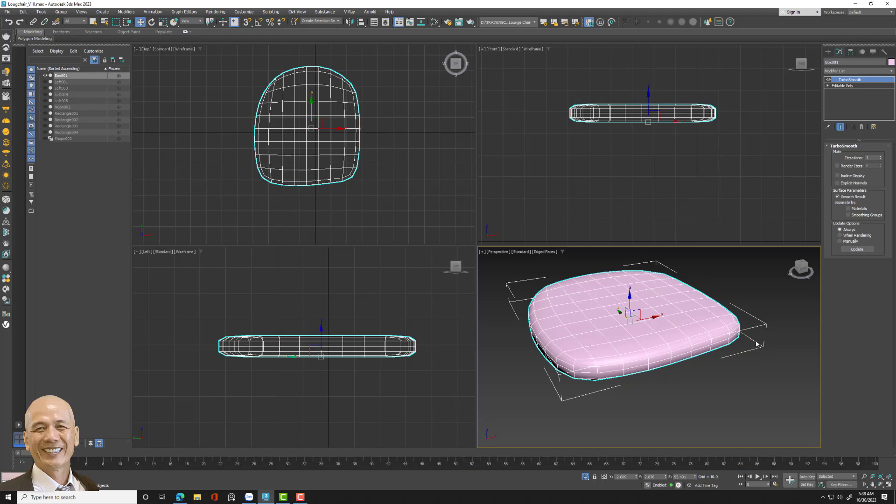
# - With Show End Result on, raise the four central top polygons into a dome
pyautogui.click(828, 85)
pyautogui.click(843, 110)
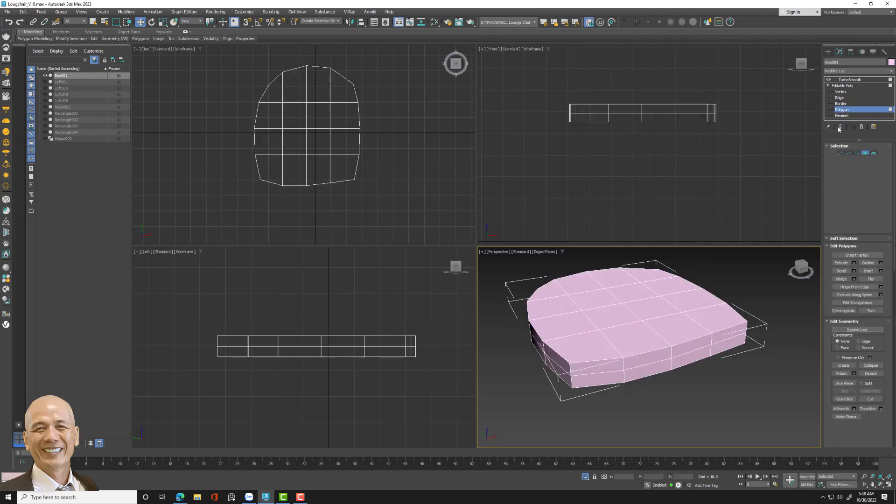
pyautogui.click(840, 127)
pyautogui.click(668, 308)
pyautogui.keyDown('ctrl'); pyautogui.click(611, 312); pyautogui.keyUp('ctrl')
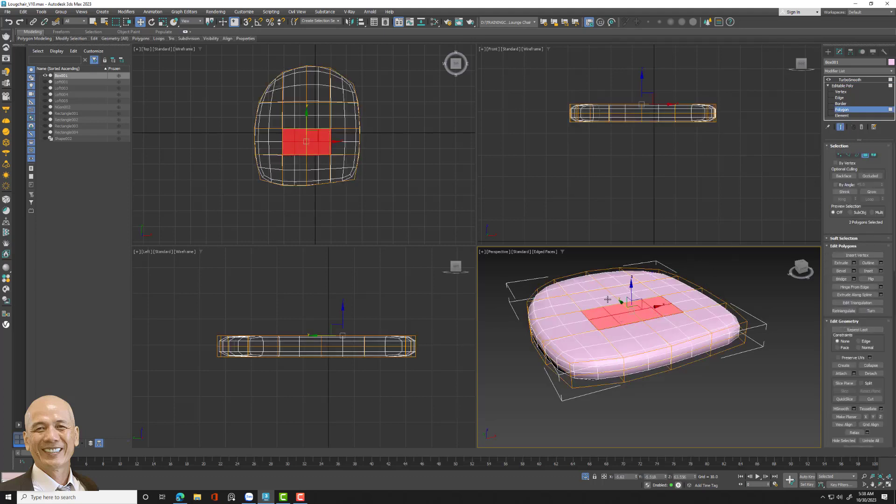
pyautogui.moveTo(618, 286); pyautogui.dragTo(619, 275)
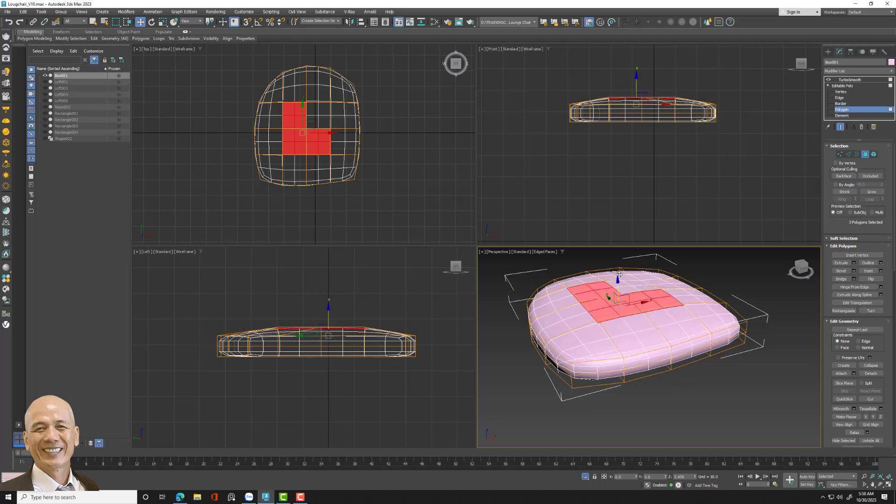
pyautogui.keyDown('alt'); pyautogui.moveTo(670, 361); pyautogui.dragTo(657, 368, button='middle'); pyautogui.keyUp('alt')
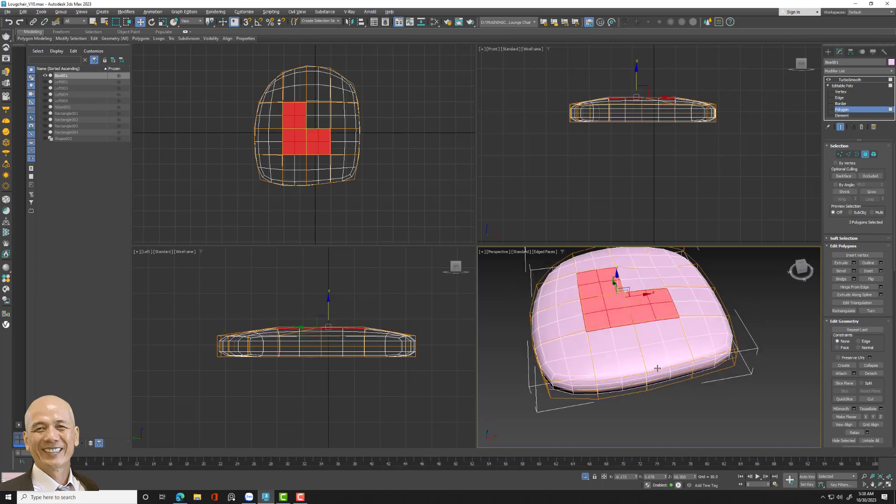
pyautogui.keyDown('ctrl'); pyautogui.click(646, 278); pyautogui.keyUp('ctrl')
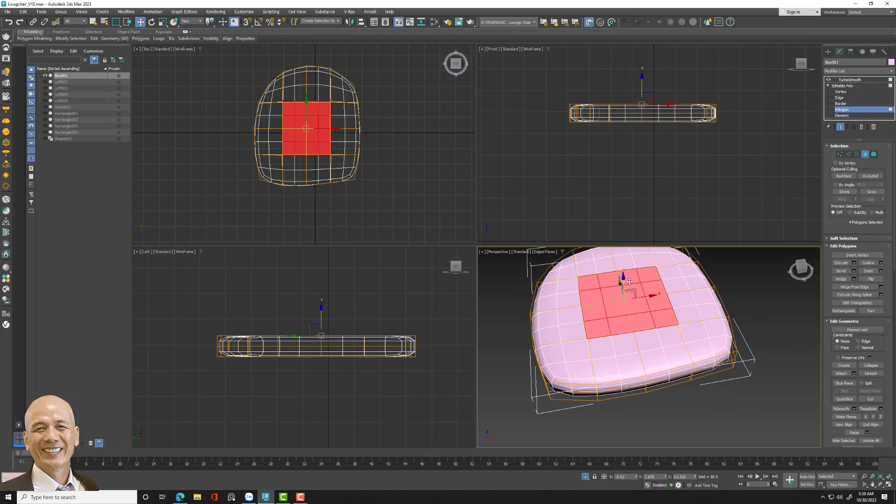
pyautogui.moveTo(624, 281); pyautogui.dragTo(624, 268)
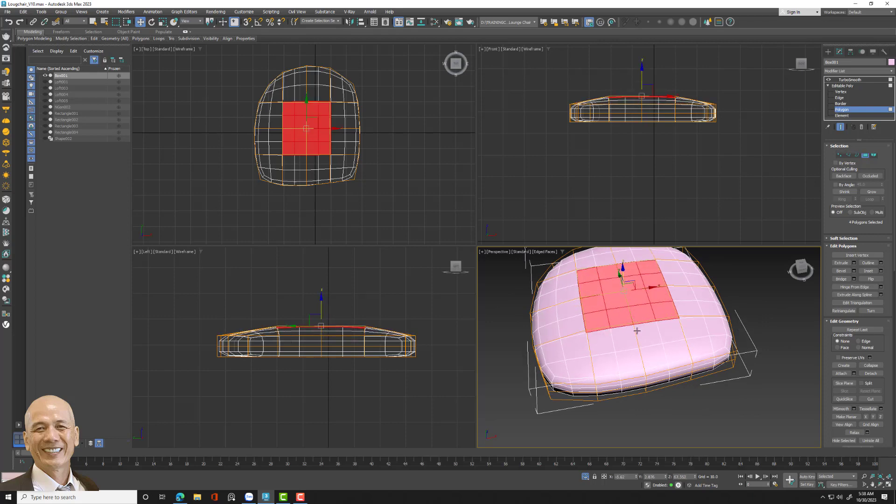
pyautogui.keyDown('alt'); pyautogui.moveTo(624, 268); pyautogui.dragTo(663, 322, button='middle'); pyautogui.keyUp('alt')
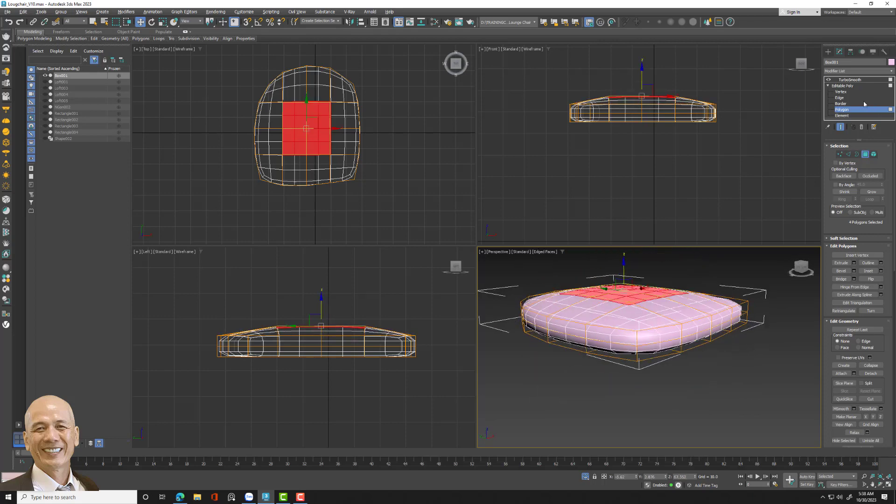
pyautogui.click(847, 86)
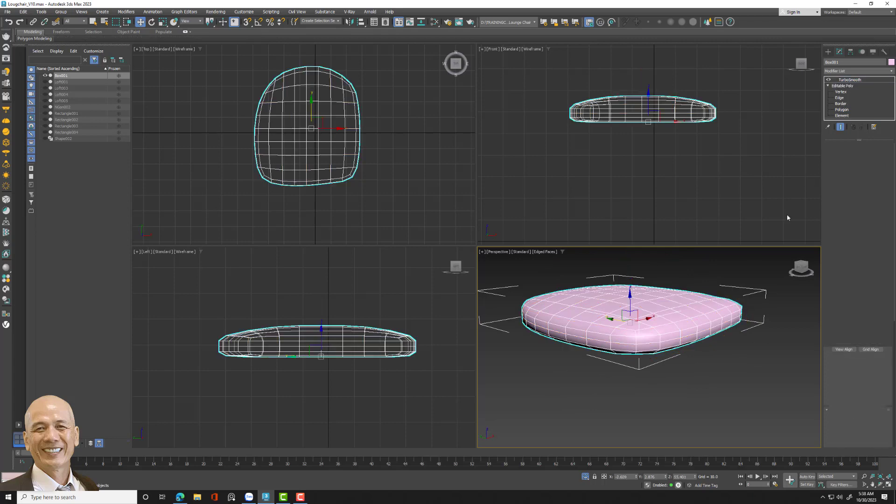
# - Unhide all chair parts and lower the cushion slightly into the shell
pyautogui.click(585, 477)
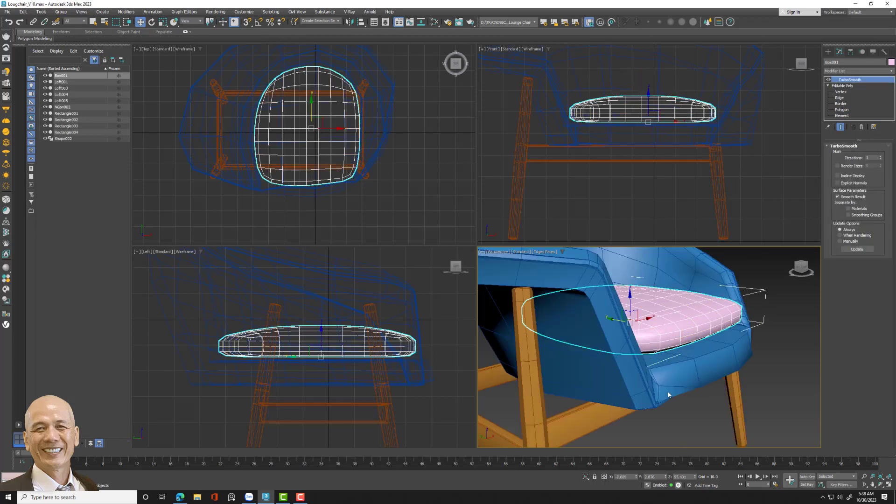
pyautogui.keyDown('alt'); pyautogui.moveTo(683, 373); pyautogui.dragTo(683, 353, button='middle'); pyautogui.keyUp('alt')
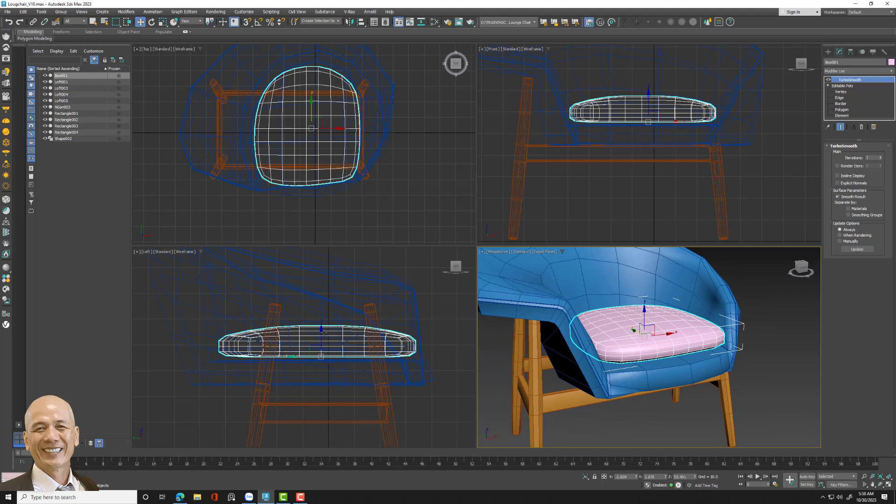
pyautogui.moveTo(323, 332); pyautogui.dragTo(323, 334)
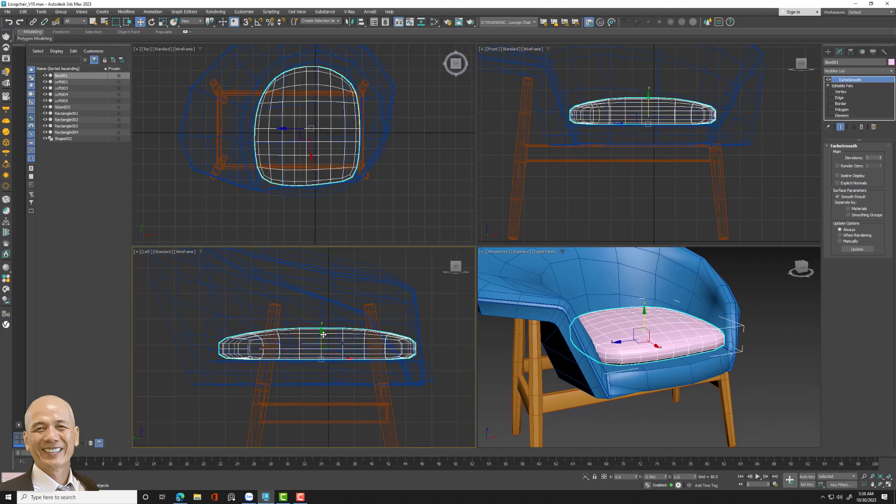
pyautogui.click(792, 355)
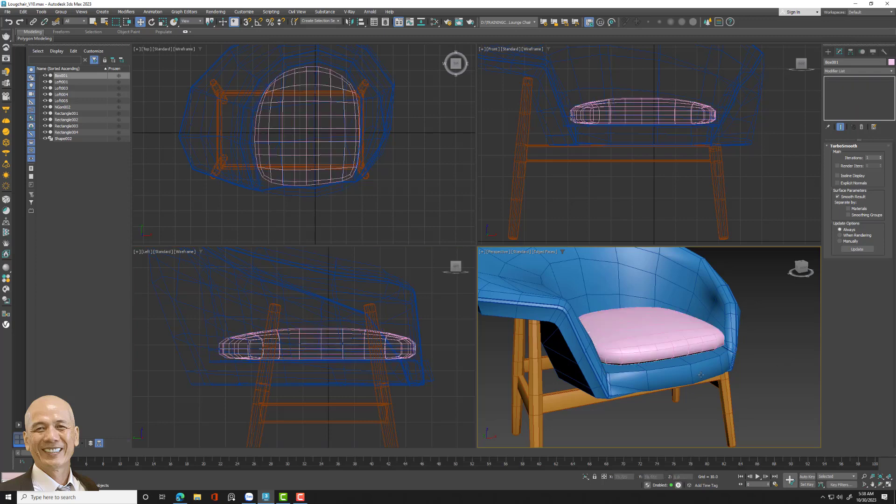
# - Reselect the cushion, orbit the view, and open its quad menu
pyautogui.click(684, 341)
pyautogui.keyDown('alt'); pyautogui.moveTo(684, 341); pyautogui.dragTo(721, 355, button='middle'); pyautogui.keyUp('alt')
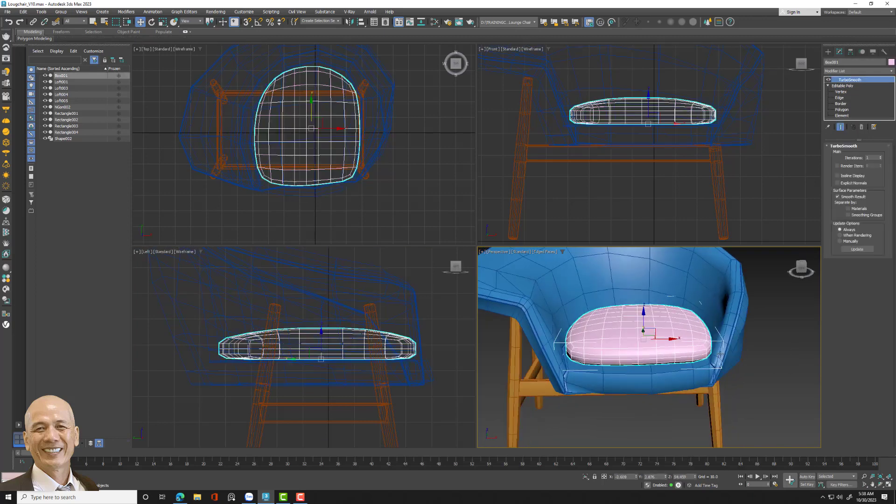
pyautogui.scroll(-5, 720, 355)
pyautogui.click(769, 351)
pyautogui.scroll(4, 769, 339)
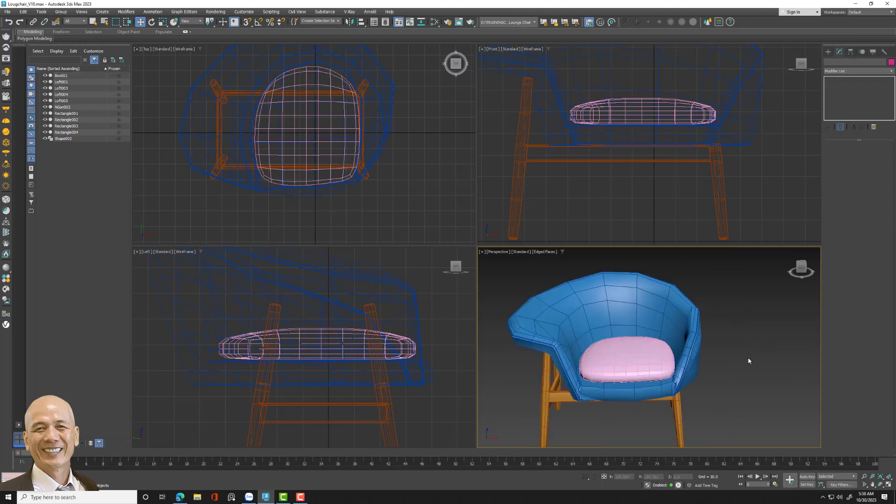
pyautogui.click(636, 366)
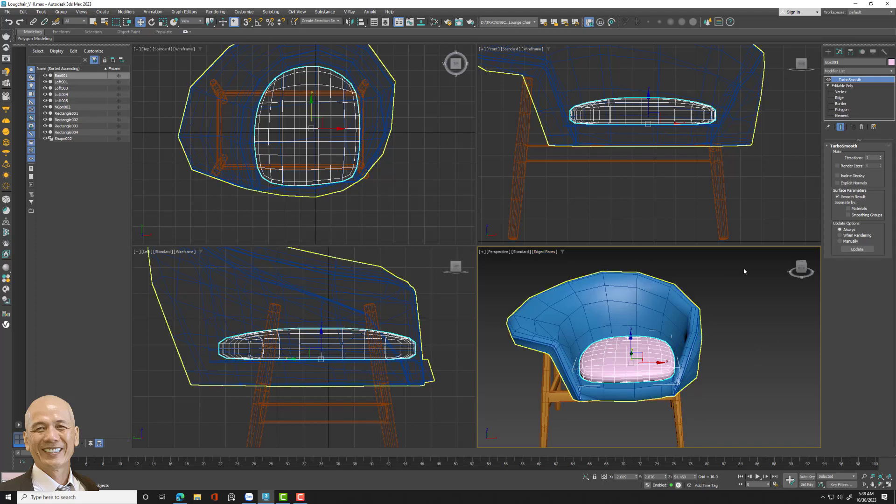
pyautogui.keyDown('alt'); pyautogui.moveTo(663, 282); pyautogui.dragTo(810, 155, button='middle'); pyautogui.keyUp('alt')
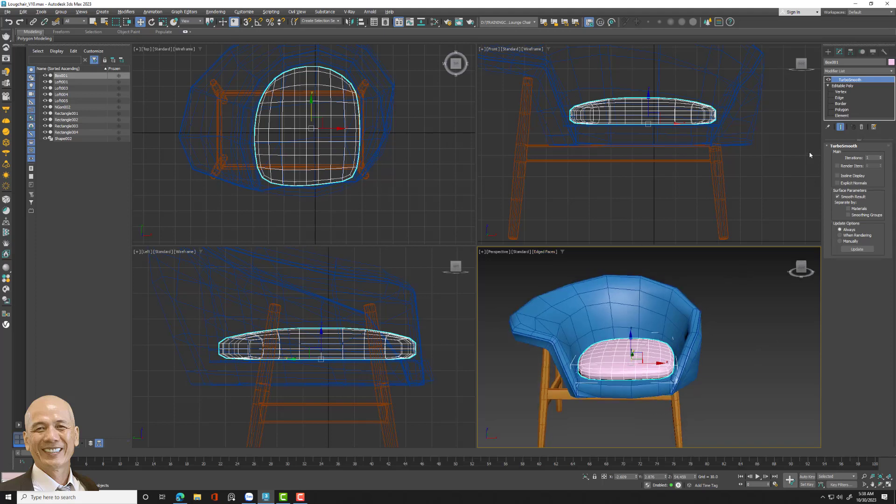
pyautogui.rightClick(644, 362)
pyautogui.moveTo(665, 450)
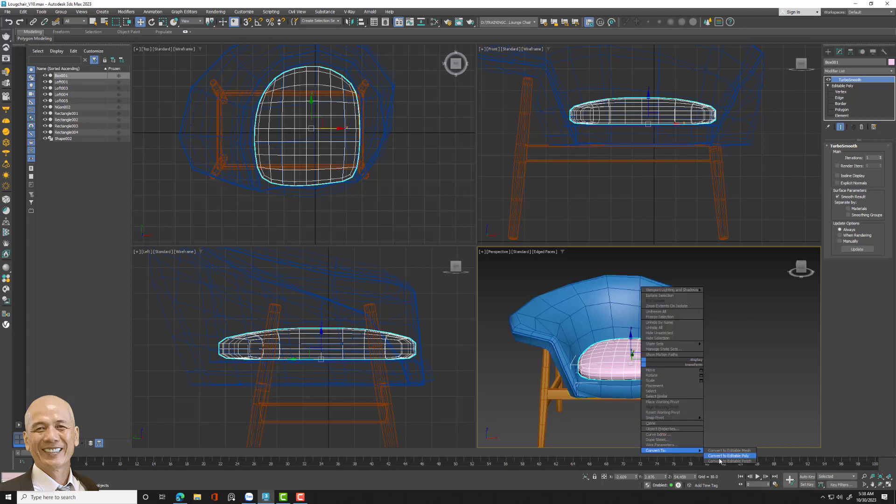
# - Convert the TurboSmoothed cushion to an Editable Poly and orbit to check it
pyautogui.click(721, 458)
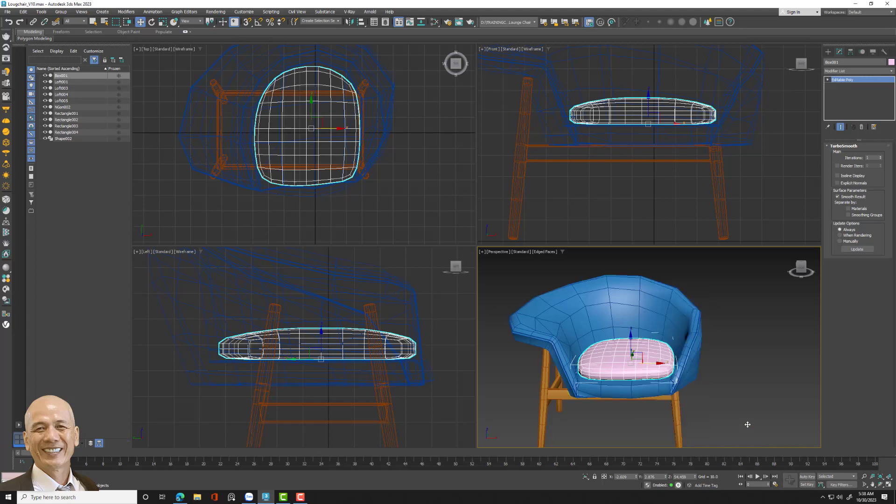
pyautogui.moveTo(747, 425)
pyautogui.keyDown('alt'); pyautogui.mouseDown(button='middle')
pyautogui.moveTo(639, 358)
pyautogui.moveTo(764, 307)
pyautogui.mouseUp(button='middle'); pyautogui.keyUp('alt')
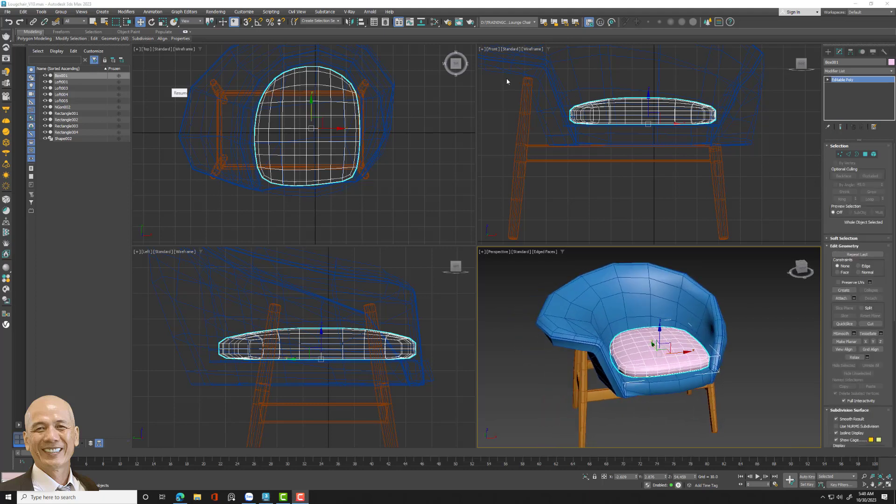
# - Add an Unwrap UVW modifier to the seat cushion
pyautogui.click(870, 71)
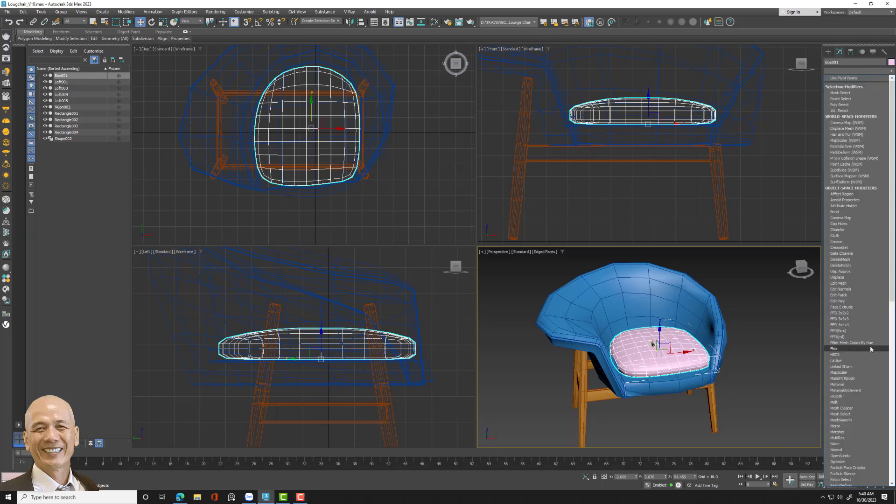
pyautogui.scroll(-15, 870, 346)
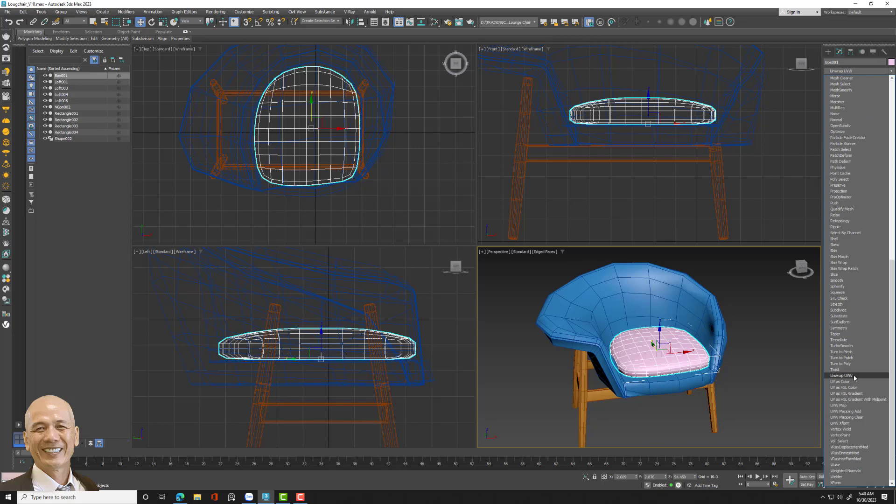
pyautogui.press('Escape')
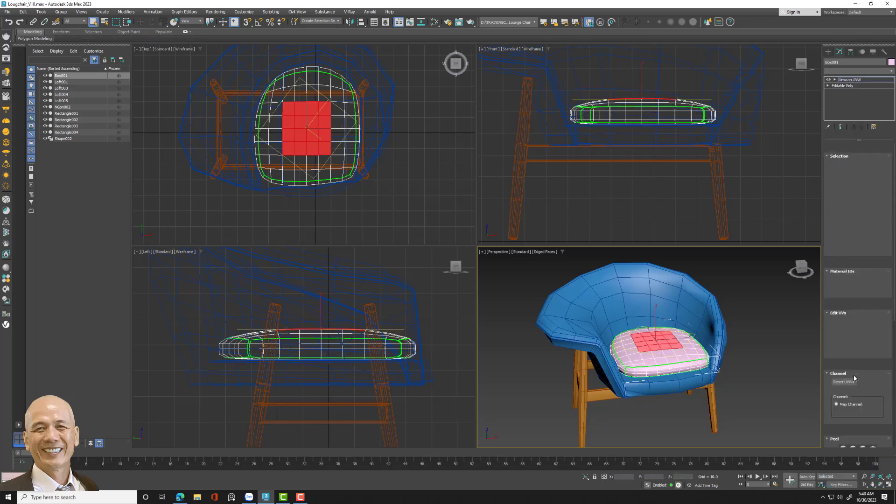
pyautogui.scroll(3, 714, 372)
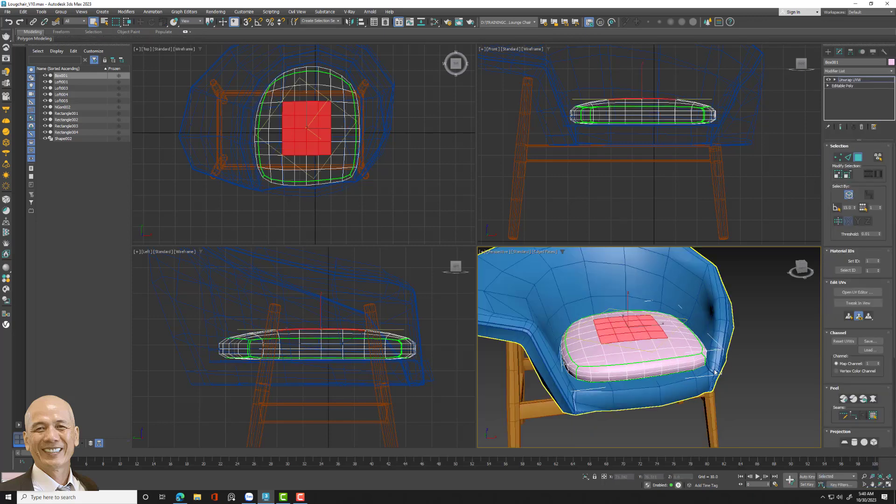
# - Clear the cushion's face selection and isolate the cushion from the rest of the chair
pyautogui.click(766, 378)
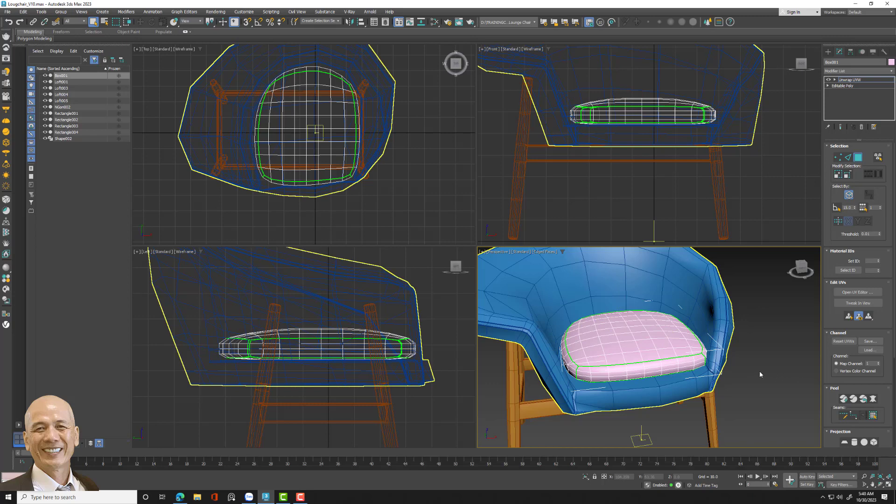
pyautogui.keyDown('alt'); pyautogui.moveTo(760, 371); pyautogui.dragTo(752, 374, button='middle'); pyautogui.keyUp('alt')
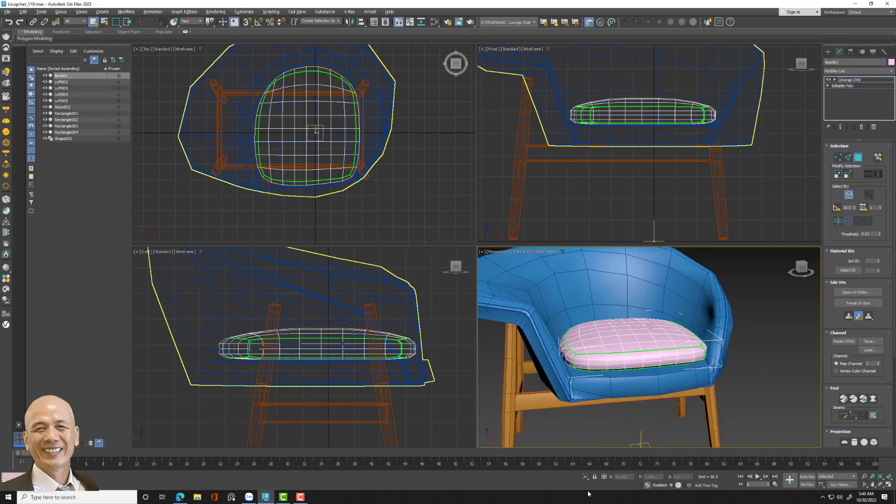
pyautogui.click(586, 476)
pyautogui.moveTo(647, 368)
pyautogui.keyDown('alt'); pyautogui.mouseDown(button='middle')
pyautogui.moveTo(667, 322)
pyautogui.moveTo(654, 387)
pyautogui.mouseUp(button='middle'); pyautogui.keyUp('alt')
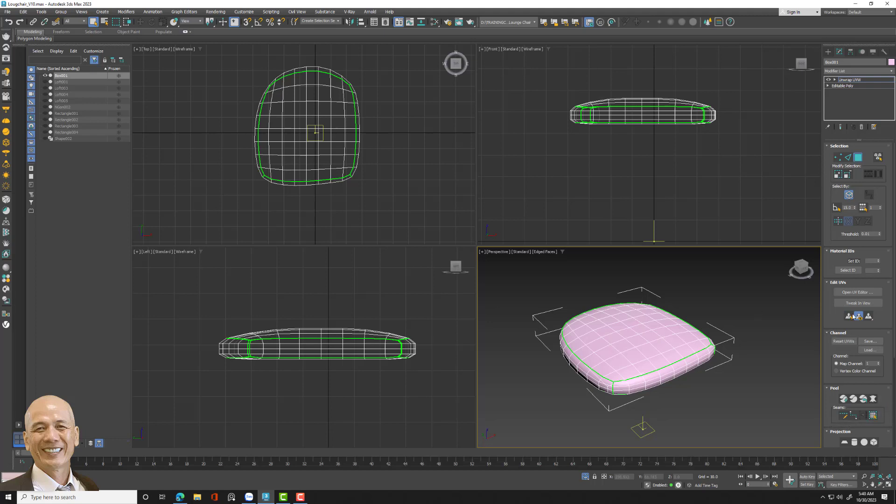
pyautogui.click(622, 347)
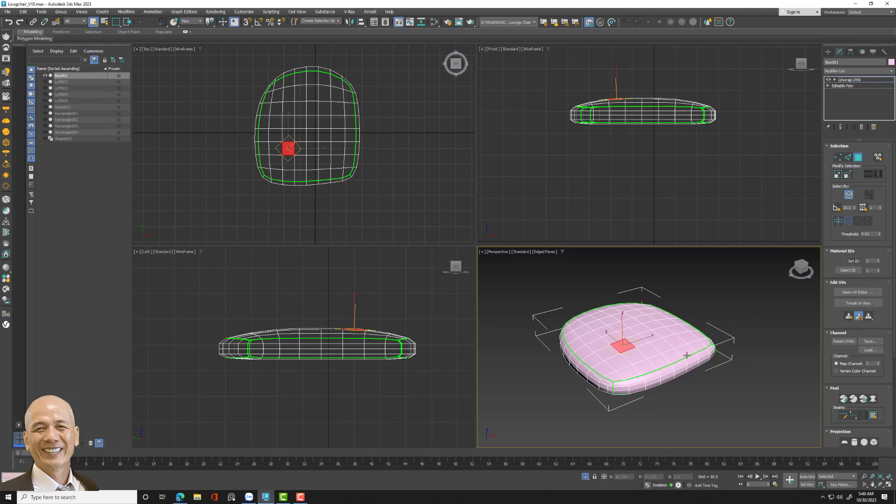
pyautogui.click(873, 416)
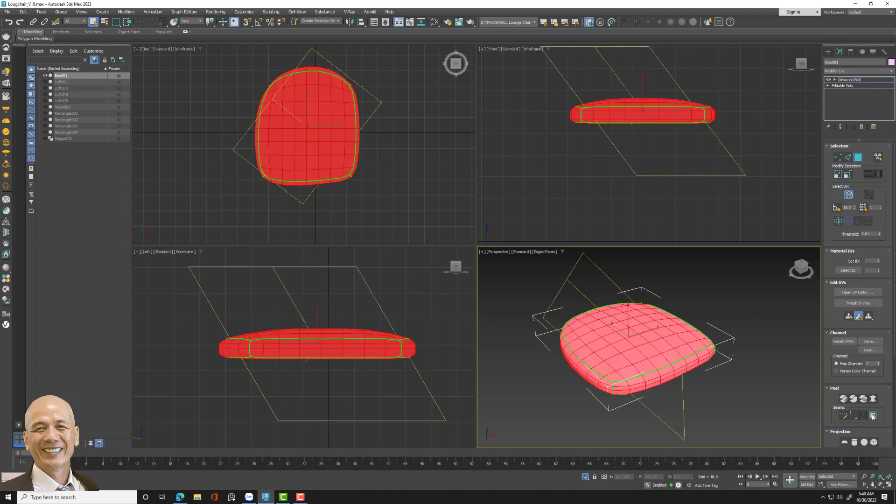
pyautogui.click(805, 348)
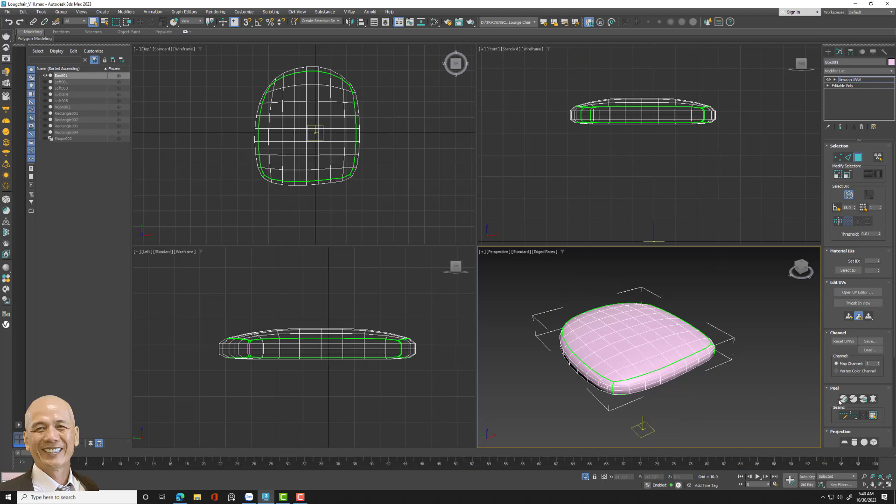
pyautogui.click(873, 399)
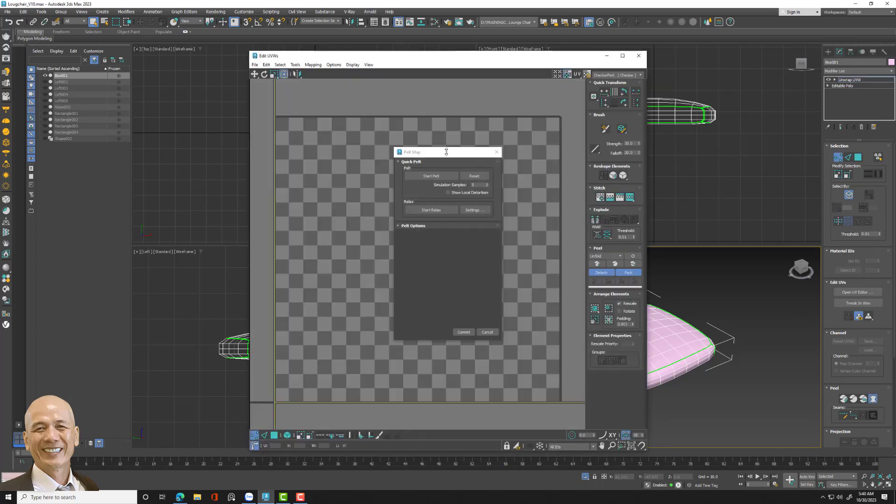
pyautogui.moveTo(441, 160); pyautogui.dragTo(485, 212)
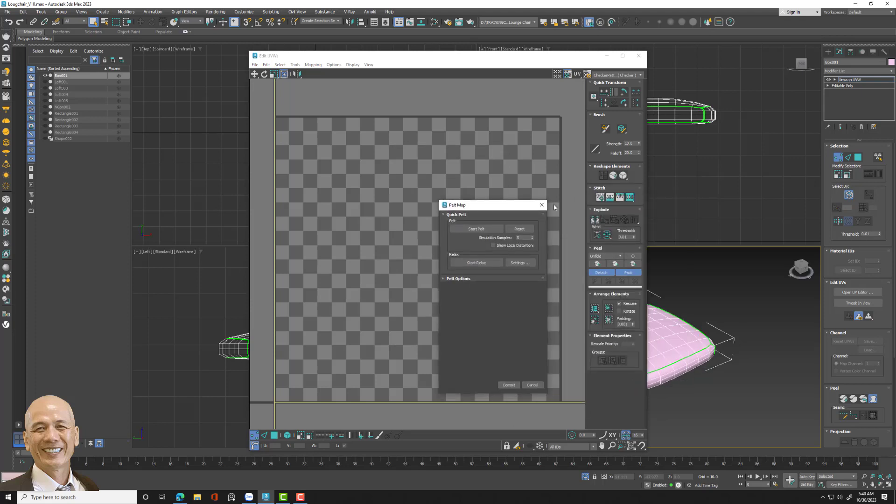
pyautogui.click(532, 384)
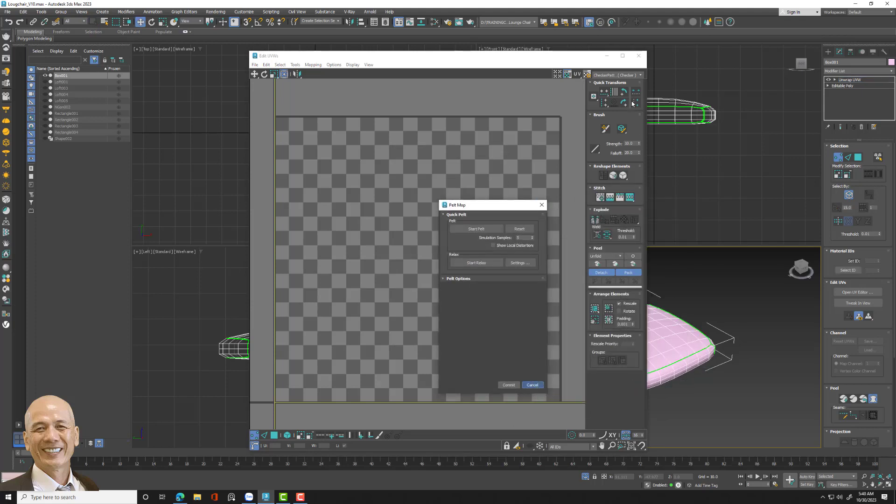
pyautogui.click(639, 57)
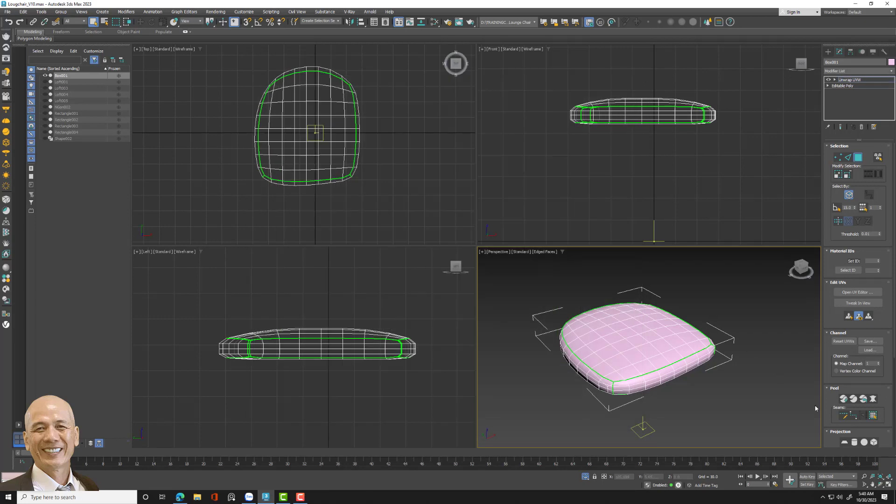
# - Maximize the Perspective view and try selecting cushion rim edges as a loop in Edge mode
pyautogui.click(889, 485)
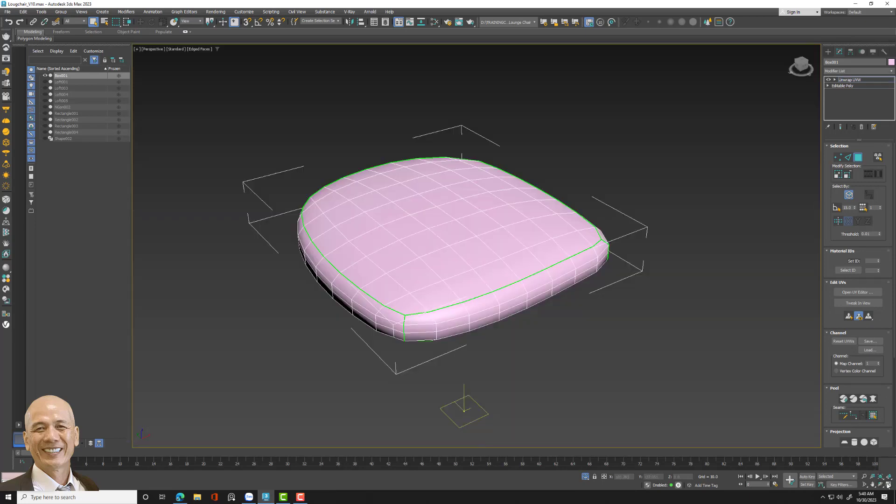
pyautogui.click(835, 80)
pyautogui.click(848, 92)
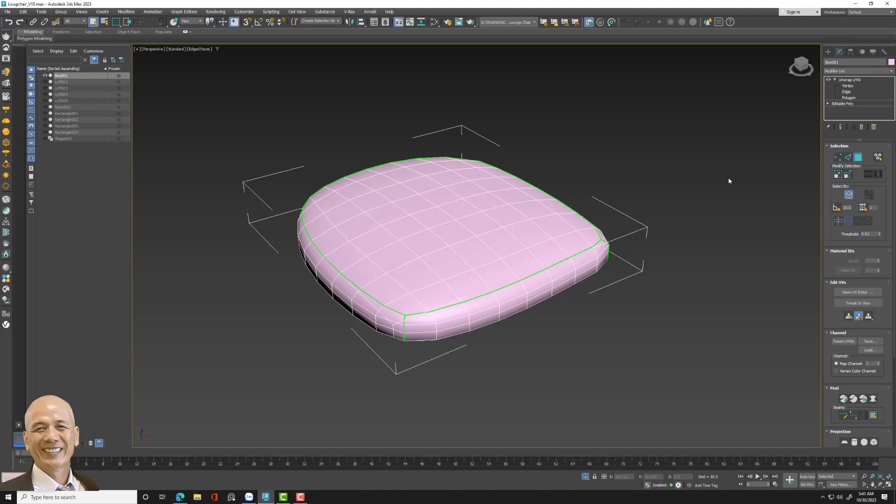
pyautogui.click(583, 251)
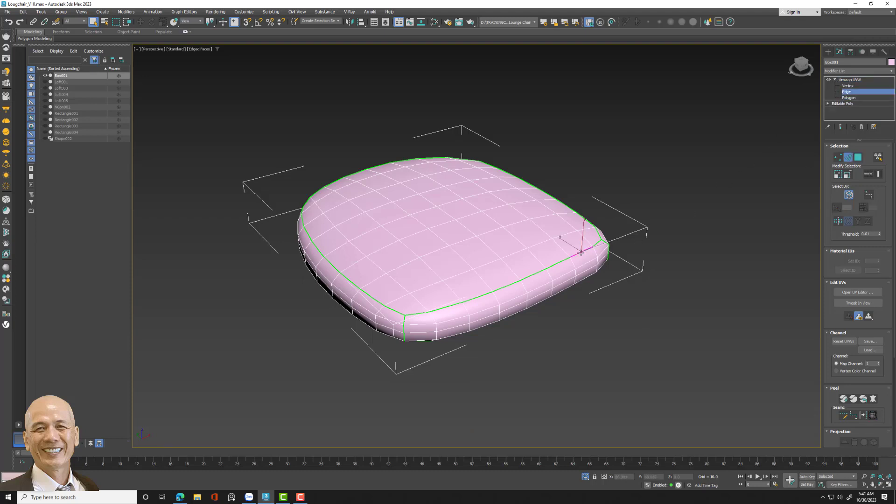
pyautogui.click(869, 173)
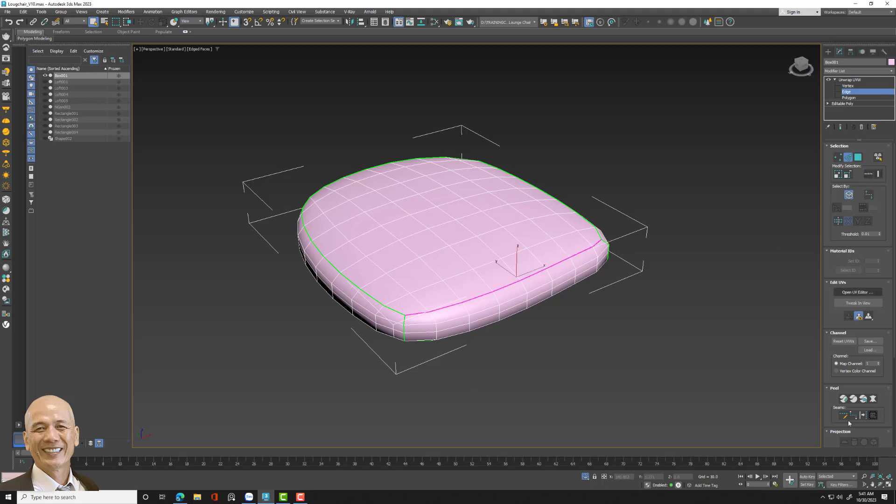
pyautogui.click(582, 216)
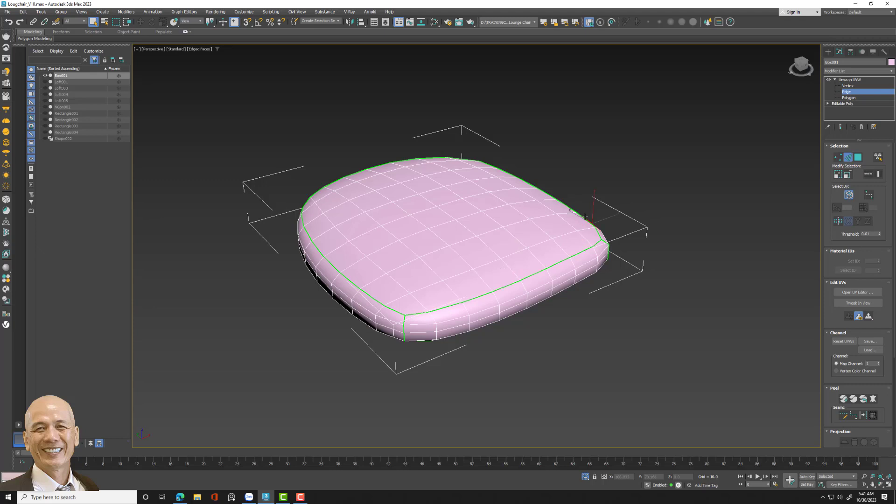
pyautogui.click(848, 157)
# - Reset the cushion's UVWs, confirming Yes, then remove the Unwrap UVW modifier
pyautogui.click(854, 81)
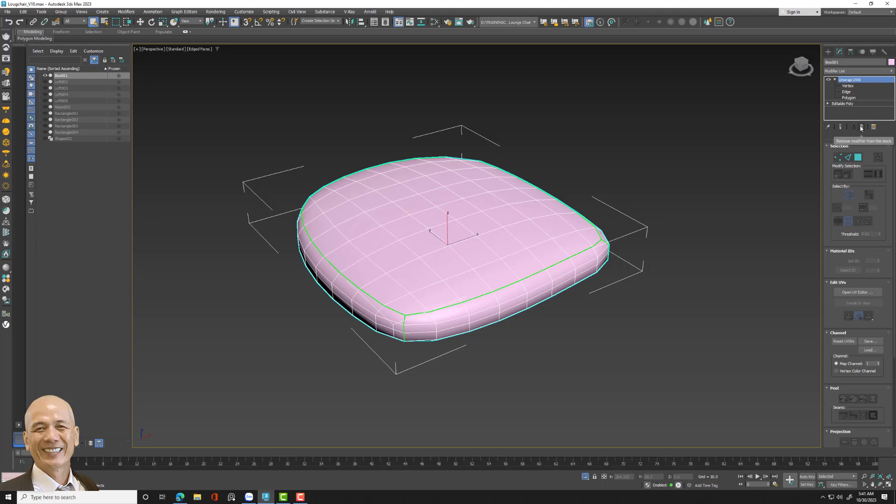
pyautogui.click(843, 341)
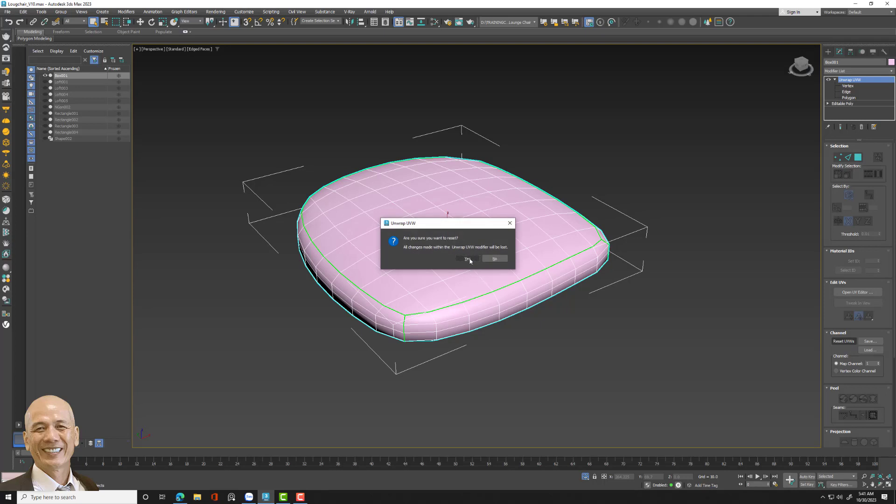
pyautogui.click(468, 259)
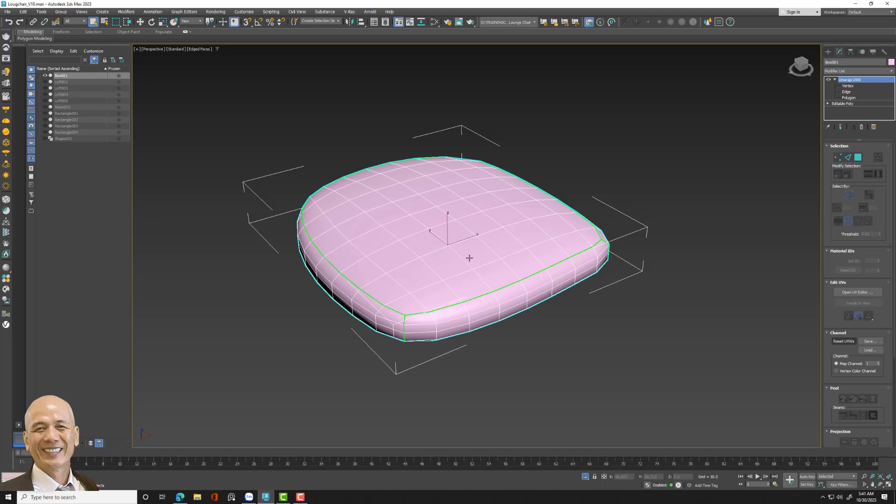
pyautogui.click(861, 128)
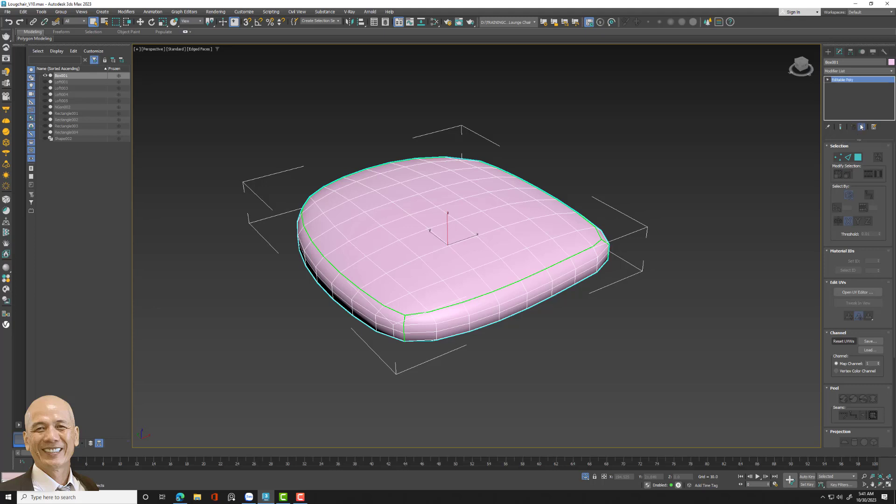
# - Place a UVW Mapping Clear modifier above Editable Poly on Box001
pyautogui.click(876, 70)
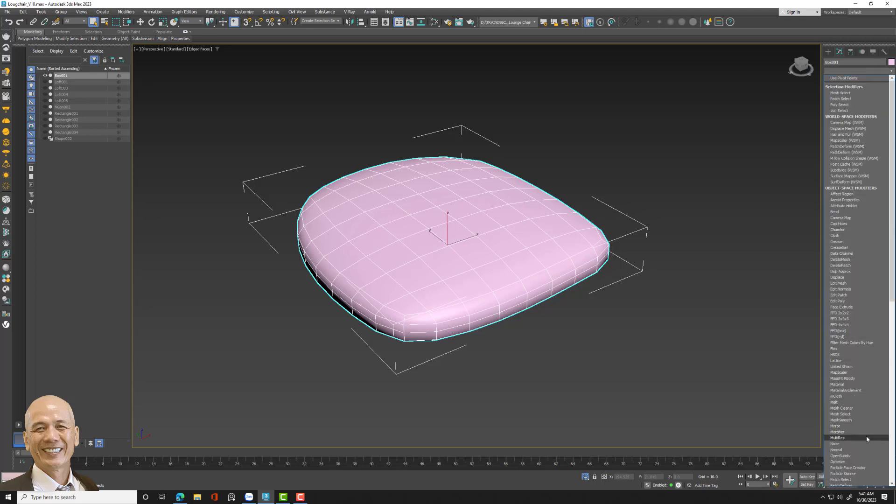
pyautogui.scroll(-1, 866, 439)
pyautogui.scroll(-1, 866, 442)
pyautogui.scroll(-1, 867, 444)
pyautogui.scroll(-2, 866, 445)
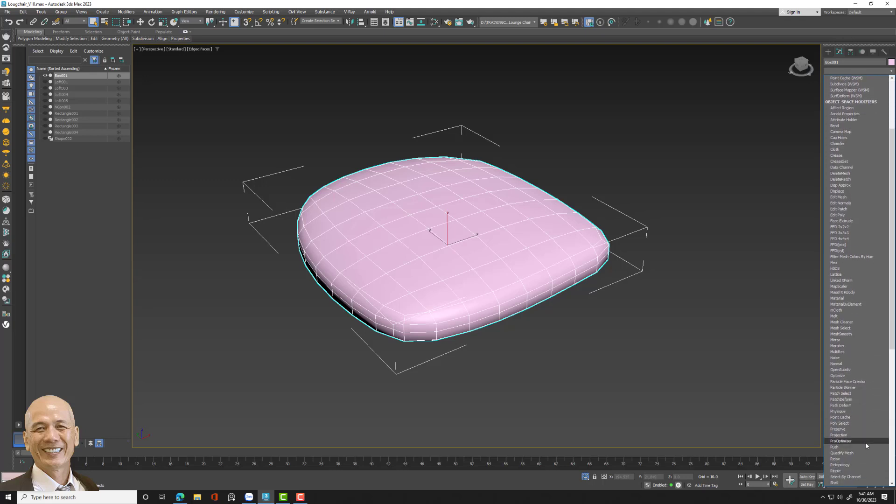
pyautogui.scroll(-2, 866, 445)
pyautogui.scroll(-2, 867, 446)
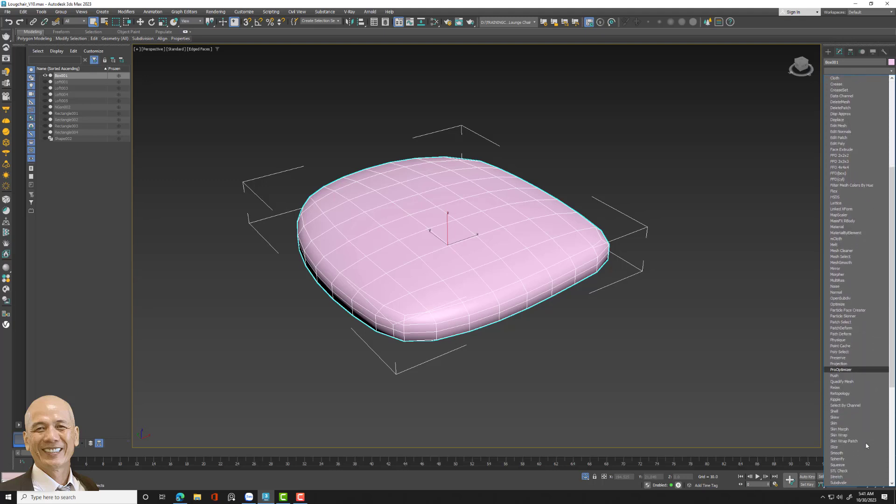
pyautogui.scroll(-2, 866, 446)
pyautogui.scroll(-2, 867, 446)
pyautogui.scroll(-2, 892, 438)
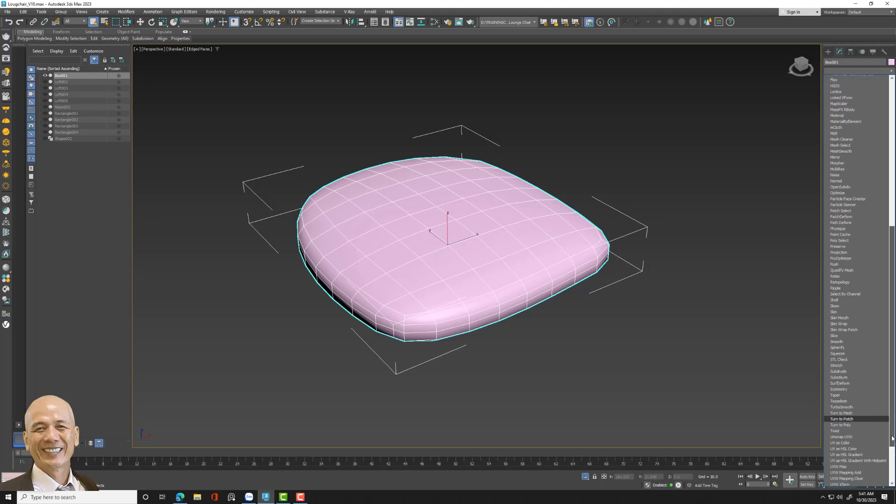
pyautogui.scroll(-1, 892, 438)
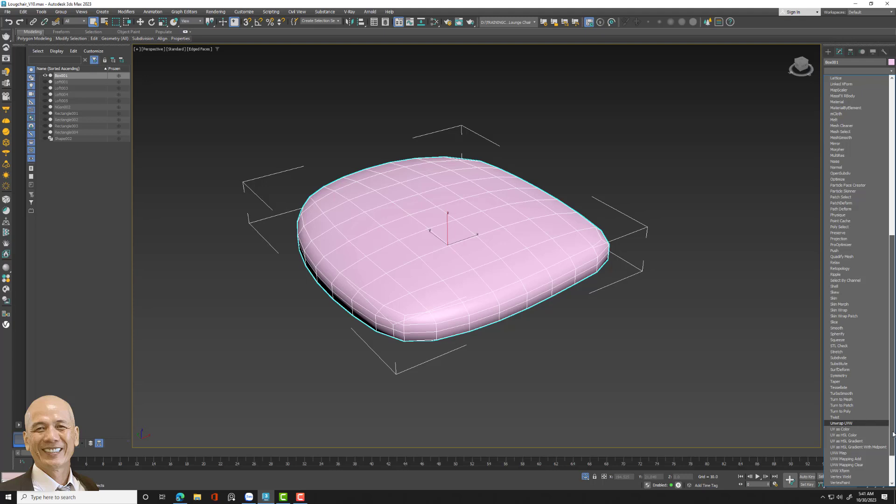
pyautogui.scroll(-1, 893, 442)
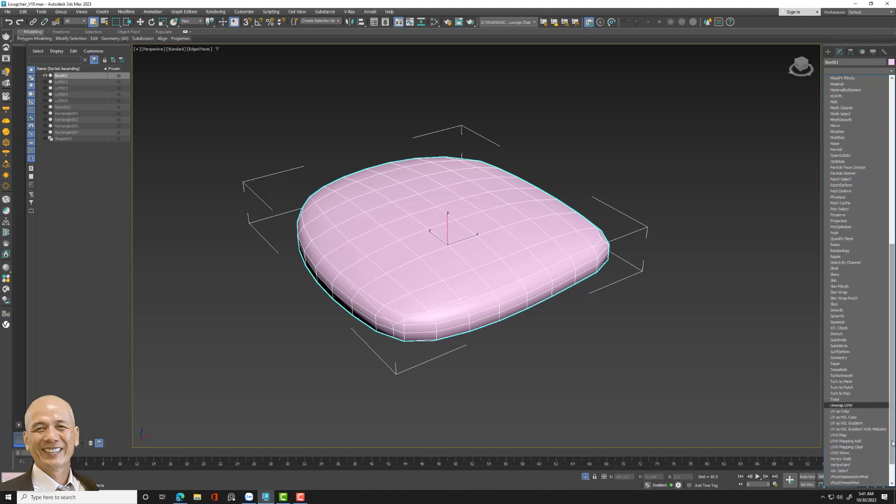
pyautogui.click(861, 447)
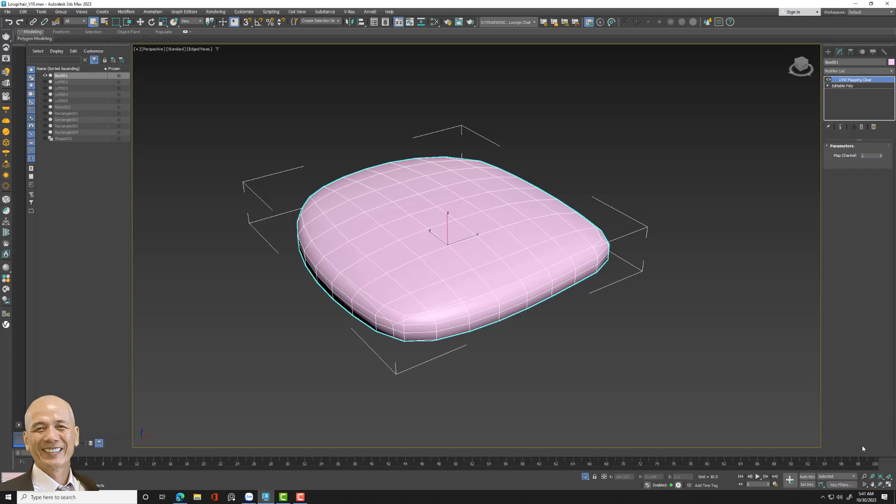
# - Reopen the Modifier List and scroll down toward Unwrap UVW
pyautogui.click(863, 71)
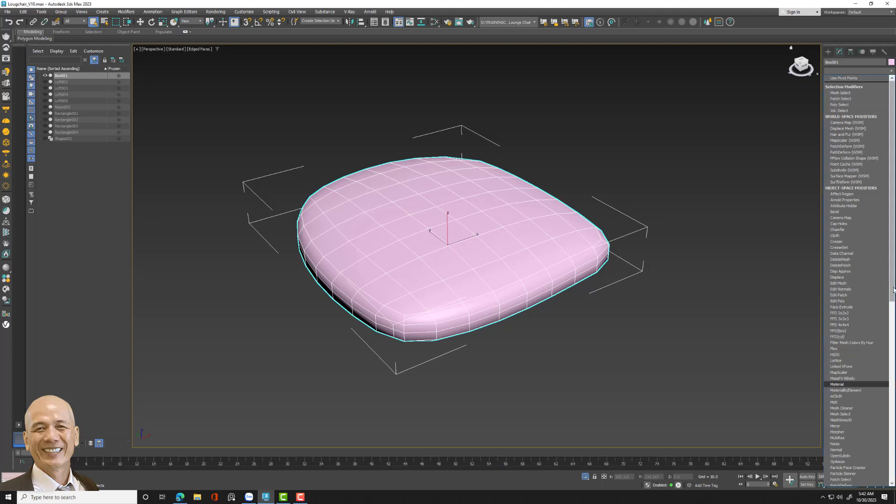
pyautogui.click(894, 361)
pyautogui.moveTo(893, 365); pyautogui.dragTo(893, 434)
# - Add Unwrap UVW and loop-select the cushion's front and left rim edges
pyautogui.click(861, 463)
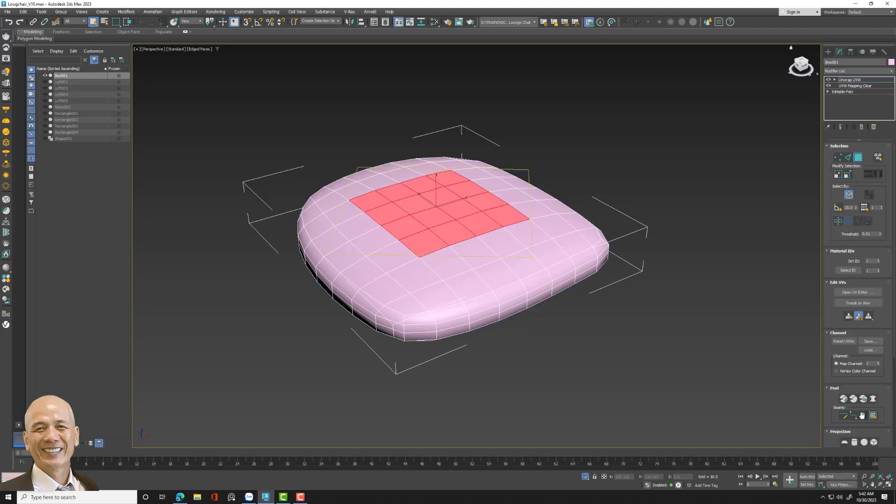
pyautogui.click(848, 157)
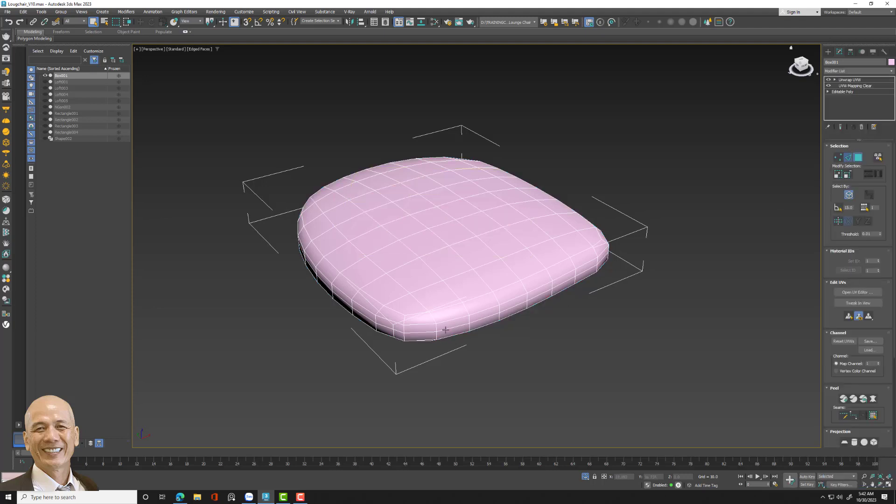
pyautogui.click(404, 319)
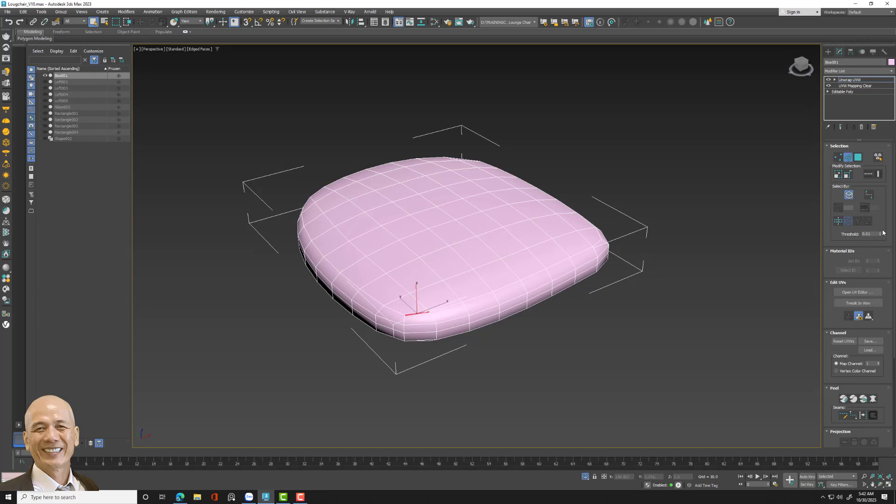
pyautogui.click(872, 178)
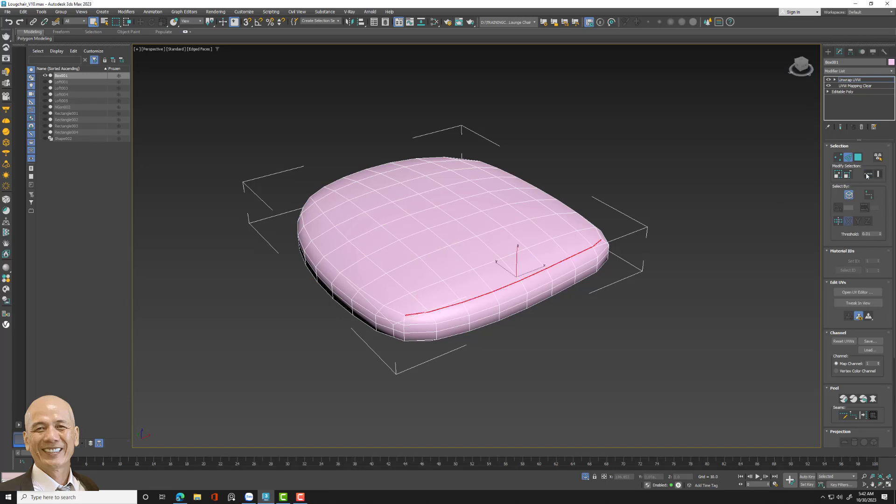
pyautogui.keyDown('ctrl'); pyautogui.click(391, 308); pyautogui.keyUp('ctrl')
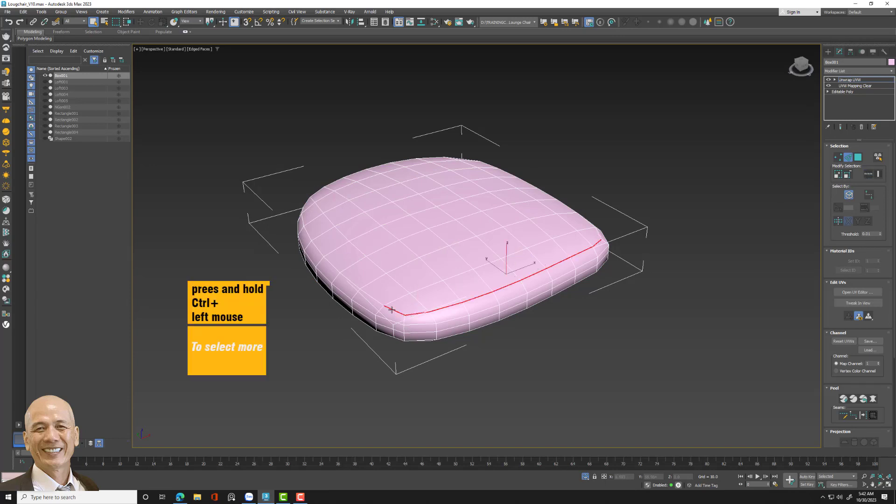
pyautogui.click(869, 175)
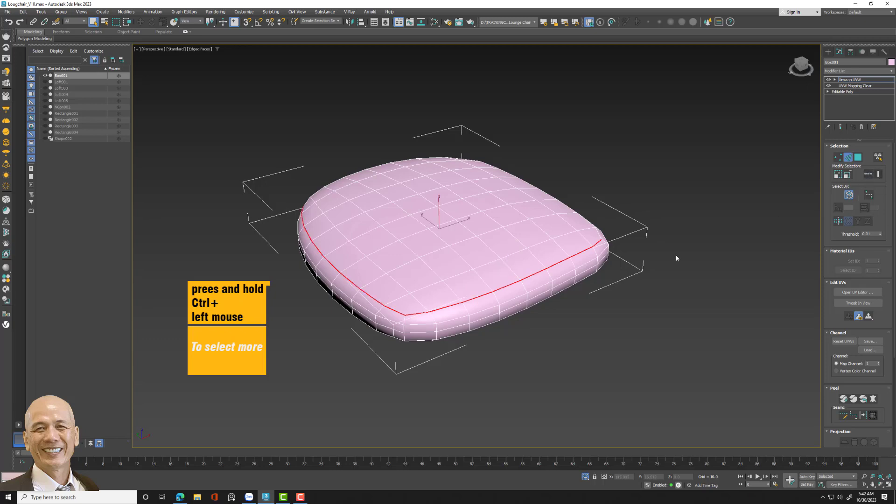
# - Add the front and right rim edge loops and convert the whole rim to a seam
pyautogui.keyDown('alt'); pyautogui.moveTo(676, 255); pyautogui.dragTo(604, 264, button='middle'); pyautogui.keyUp('alt')
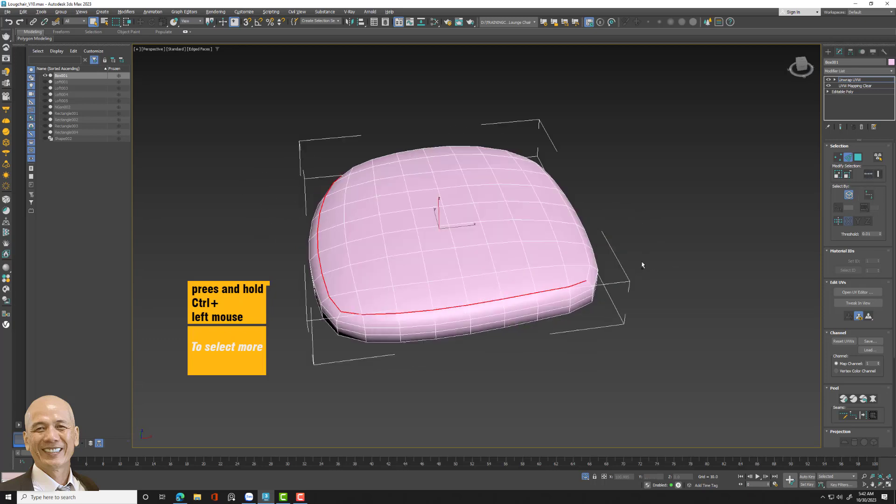
pyautogui.keyDown('ctrl'); pyautogui.click(490, 317); pyautogui.keyUp('ctrl')
pyautogui.click(869, 175)
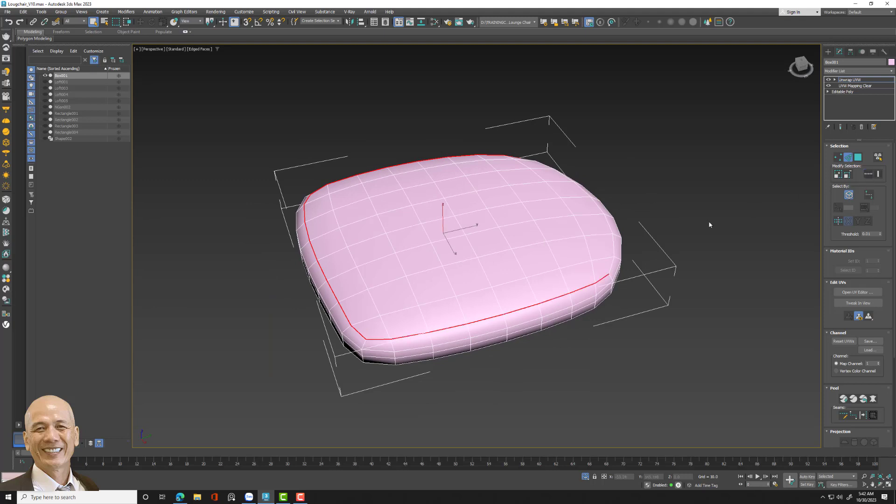
pyautogui.keyDown('ctrl'); pyautogui.click(612, 248); pyautogui.keyUp('ctrl')
pyautogui.click(869, 175)
pyautogui.click(864, 416)
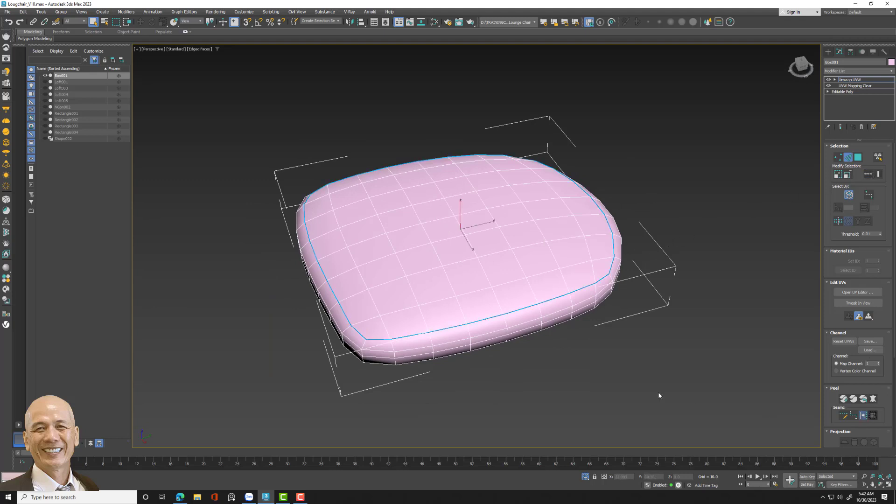
# - Select the front-left corner edge and extend it down the cushion's side
pyautogui.scroll(1, 361, 340)
pyautogui.scroll(4, 362, 339)
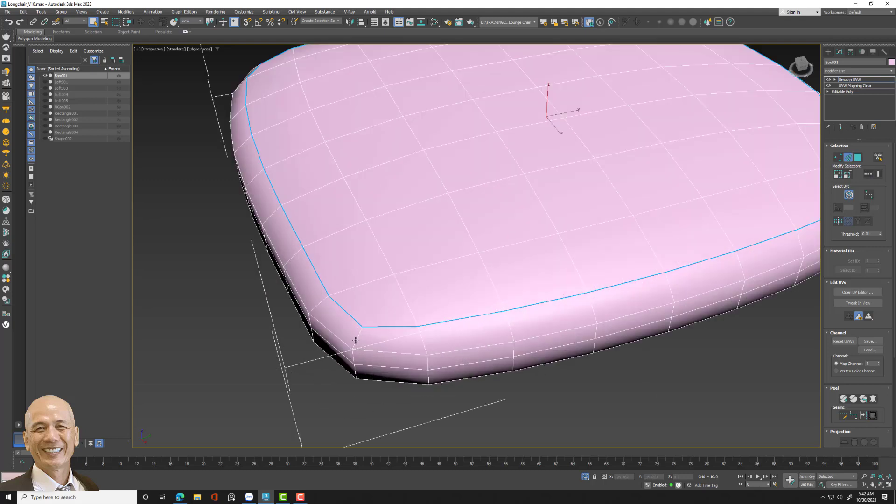
pyautogui.click(361, 339)
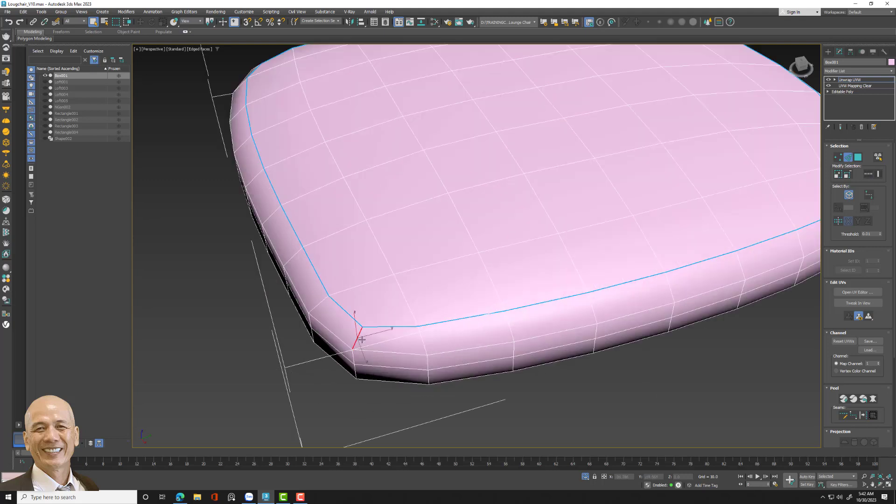
pyautogui.click(869, 176)
pyautogui.scroll(-3, 693, 286)
pyautogui.scroll(-2, 642, 275)
pyautogui.moveTo(610, 256); pyautogui.dragTo(461, 183, button='middle')
# - Select the vertical side edge chain under the front vertex and convert it to a seam
pyautogui.scroll(1, 462, 184)
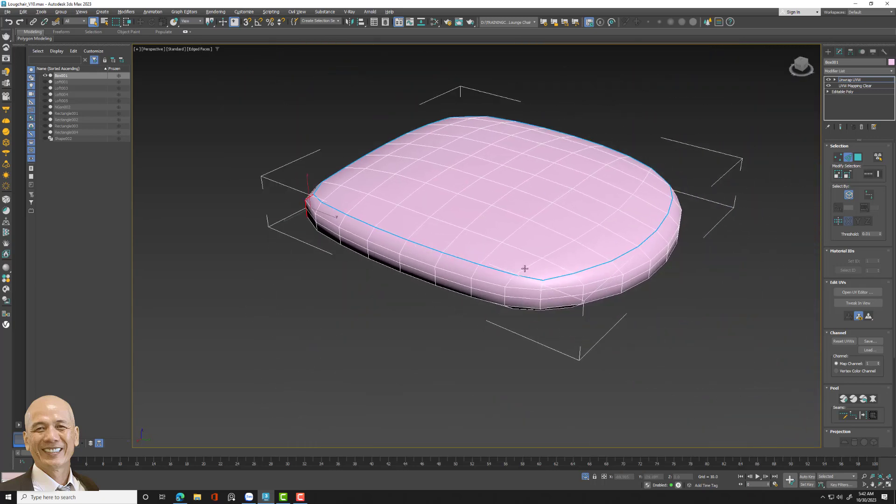
pyautogui.scroll(1, 530, 270)
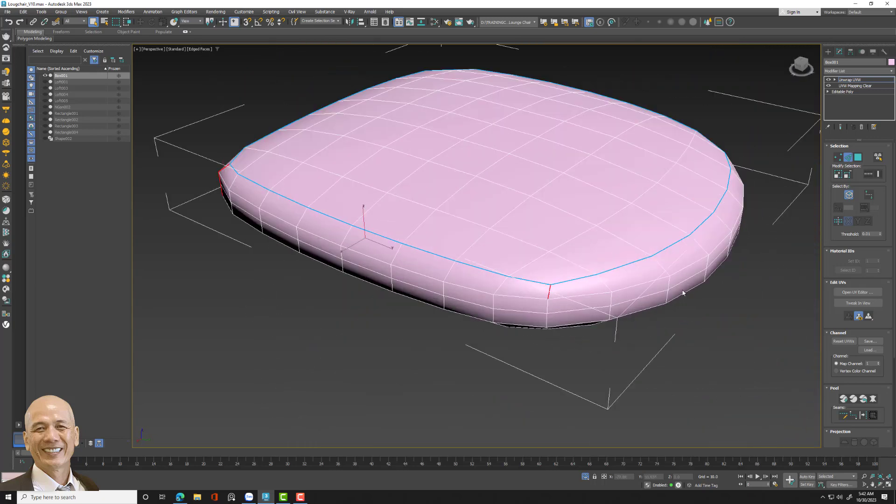
pyautogui.scroll(2, 648, 296)
pyautogui.scroll(2, 610, 281)
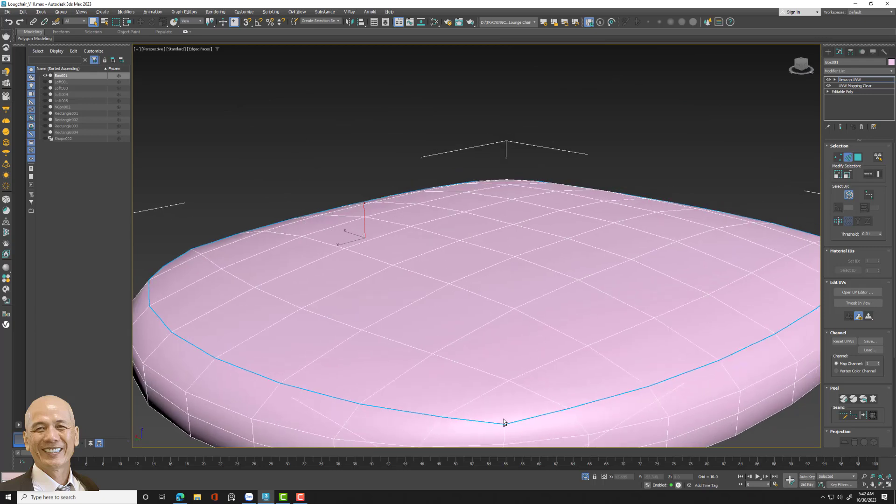
pyautogui.click(504, 427)
pyautogui.moveTo(541, 361)
pyautogui.mouseDown(button='middle')
pyautogui.moveTo(547, 270)
pyautogui.moveTo(617, 248)
pyautogui.mouseUp(button='middle')
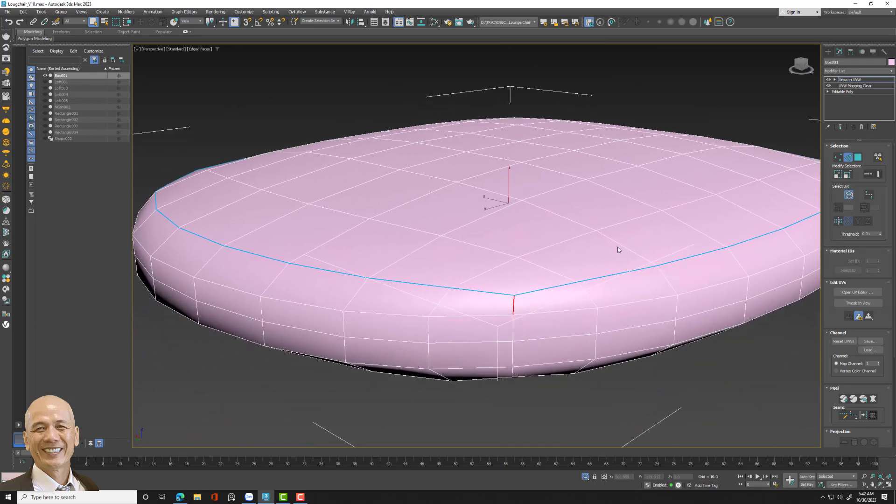
pyautogui.click(869, 174)
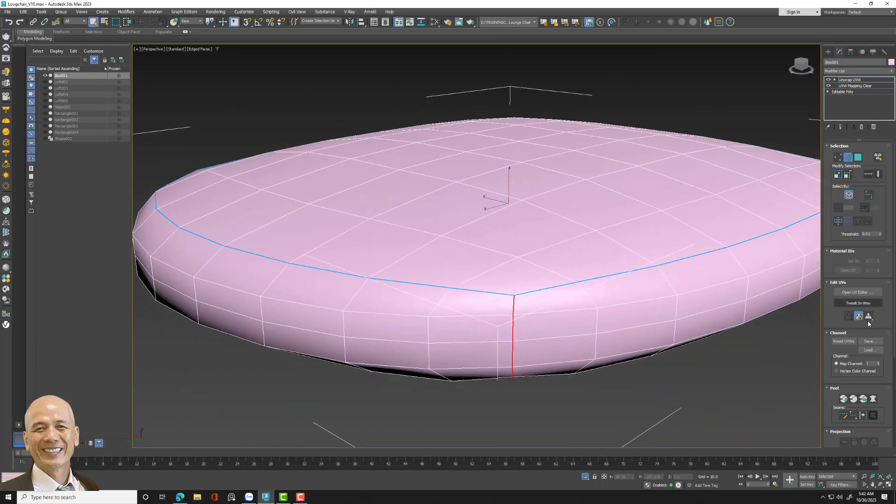
pyautogui.click(862, 419)
# - Mark another vertical corner edge chain of the cushion as a seam
pyautogui.moveTo(550, 276); pyautogui.dragTo(480, 271, button='middle')
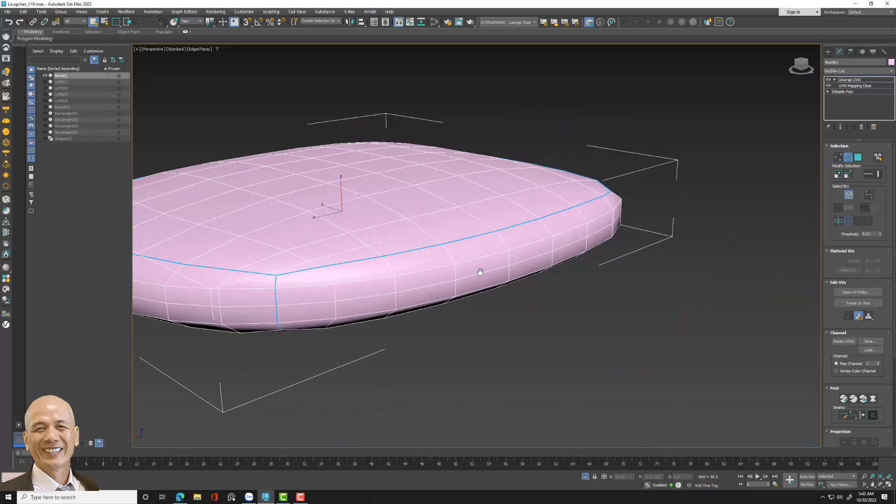
pyautogui.keyDown('alt'); pyautogui.moveTo(585, 277); pyautogui.dragTo(521, 302, button='middle'); pyautogui.keyUp('alt')
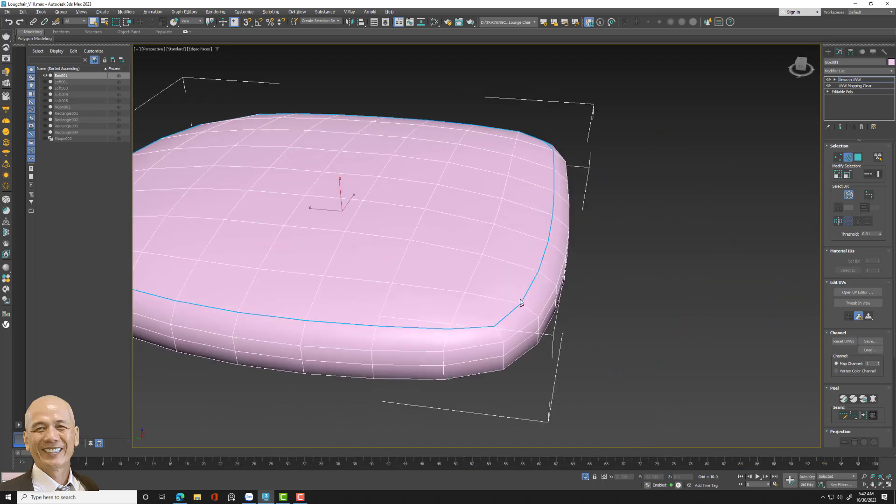
pyautogui.click(495, 330)
pyautogui.click(869, 174)
pyautogui.click(863, 415)
pyautogui.scroll(-5, 579, 234)
pyautogui.moveTo(736, 221); pyautogui.dragTo(756, 214, button='middle')
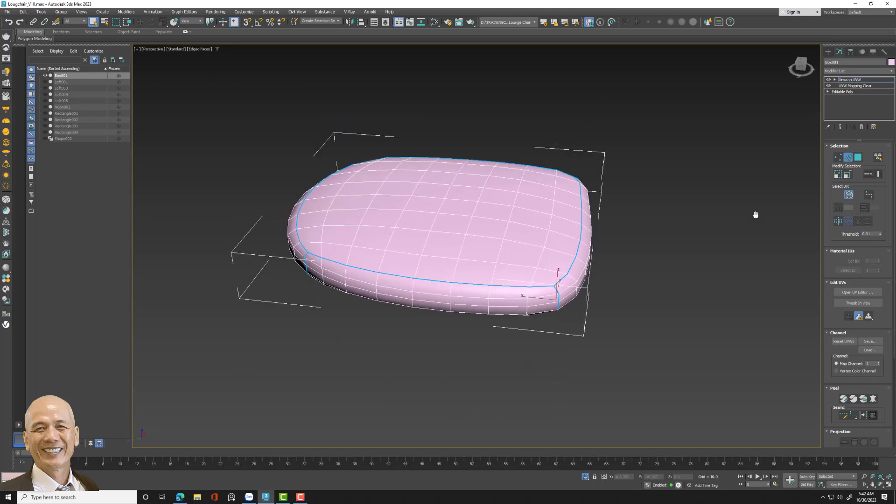
pyautogui.click(857, 158)
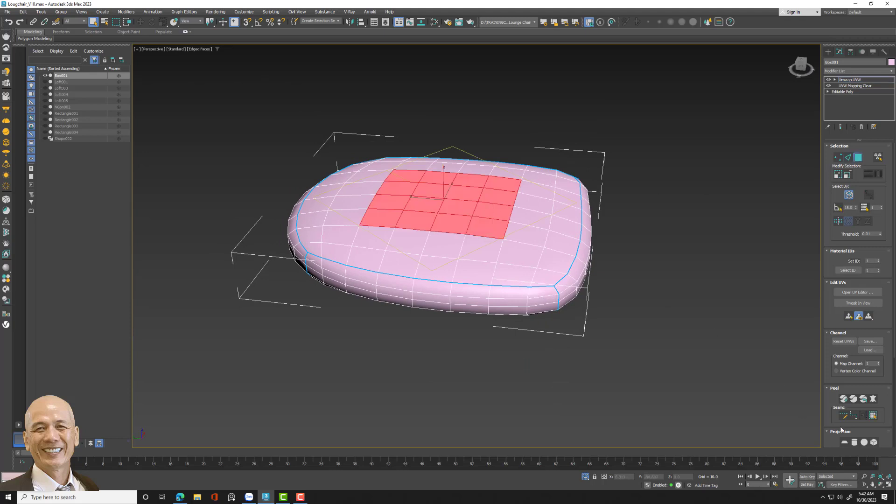
# - Pelt-map the seam-bounded top area of the cushion and commit the unfold
pyautogui.click(873, 415)
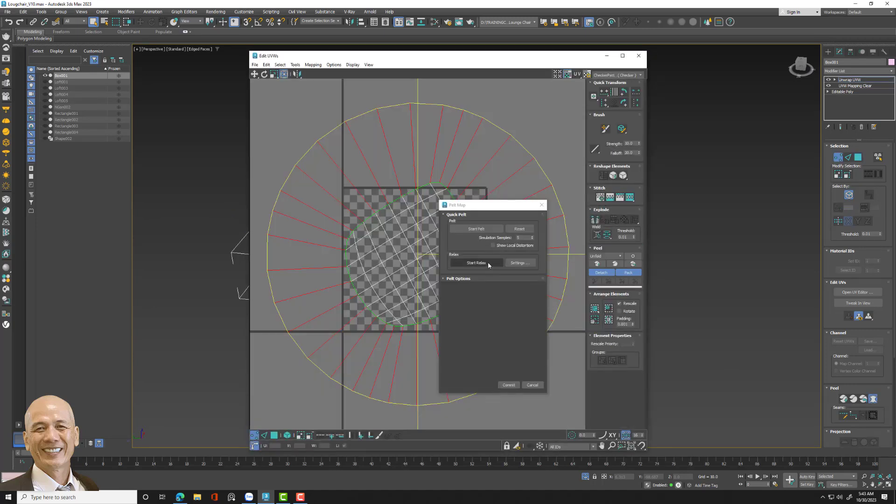
pyautogui.click(488, 230)
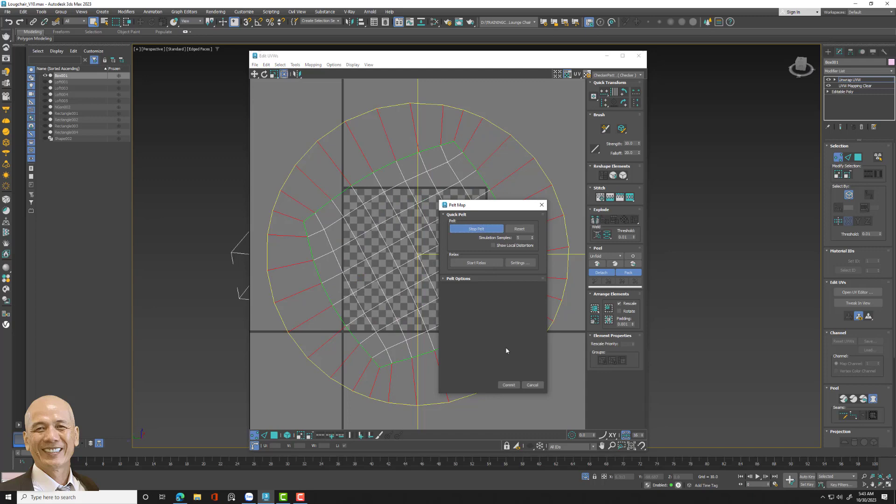
pyautogui.click(509, 385)
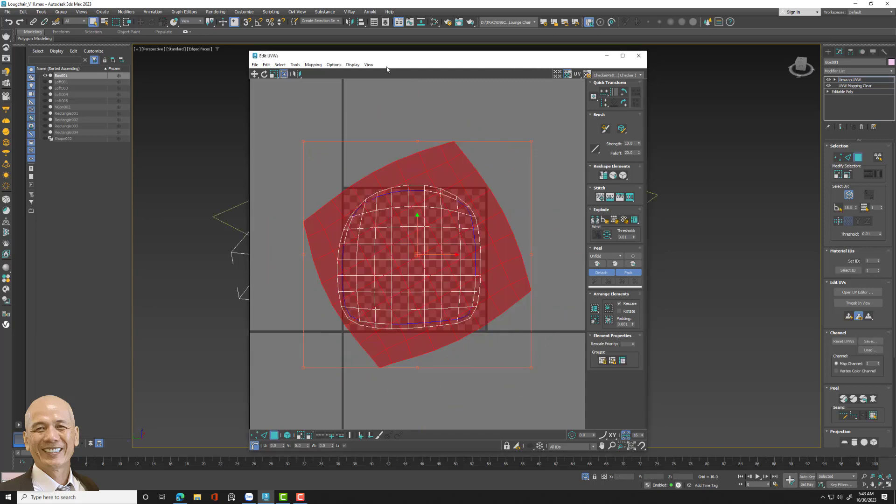
pyautogui.moveTo(427, 62); pyautogui.dragTo(281, 76)
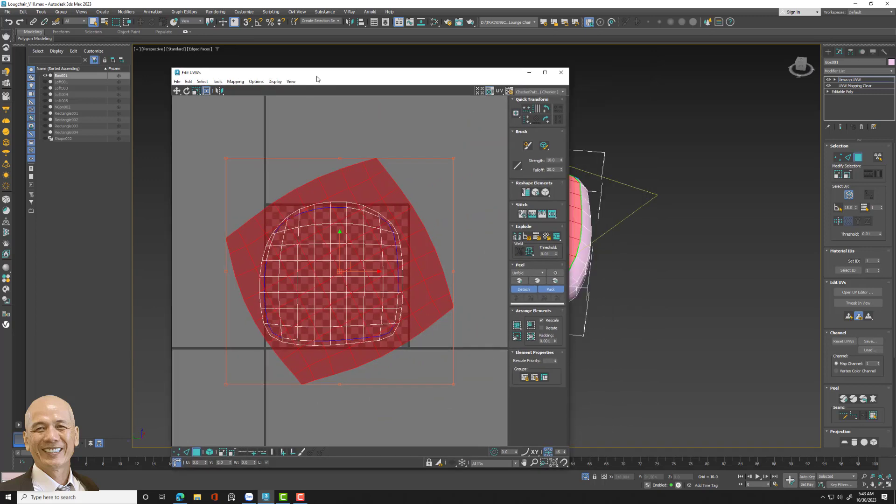
# - Pelt-map the cushion's side faces and commit the unwrap
pyautogui.click(550, 301)
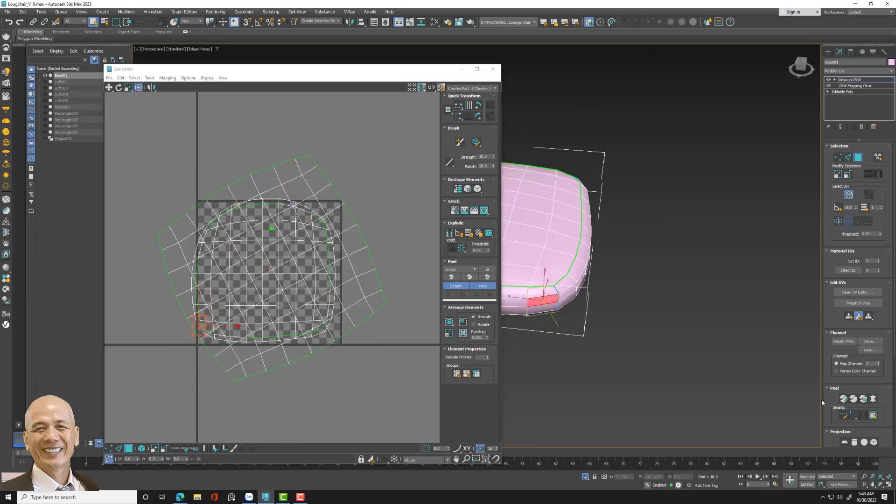
pyautogui.click(875, 416)
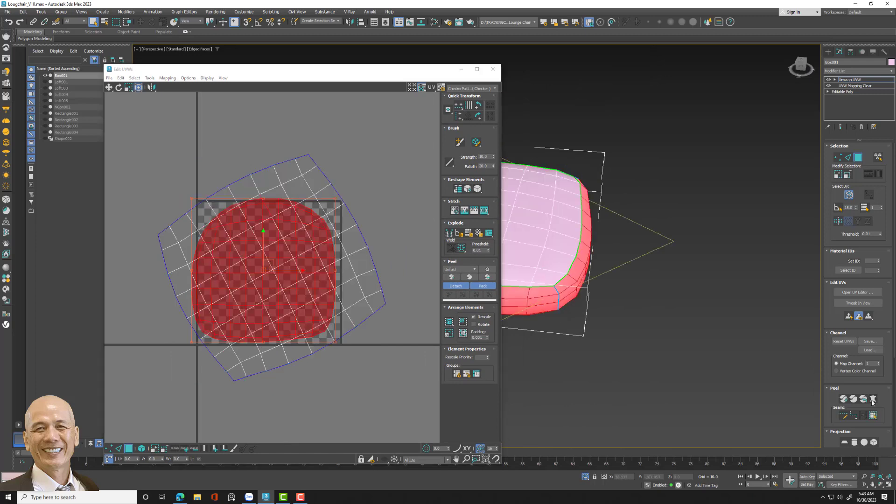
pyautogui.click(874, 399)
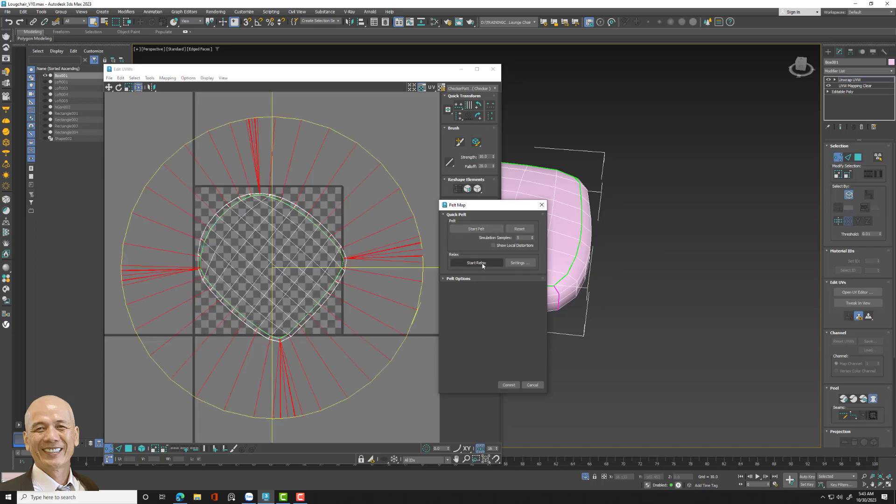
pyautogui.click(481, 229)
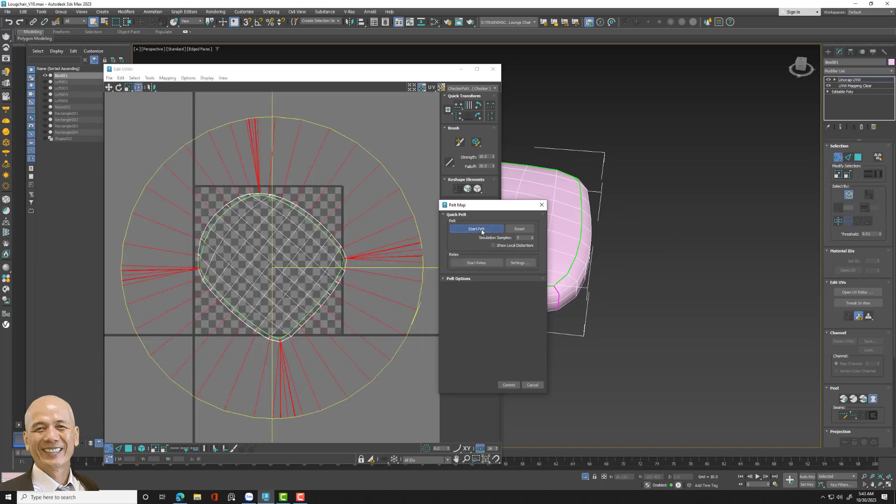
pyautogui.click(505, 387)
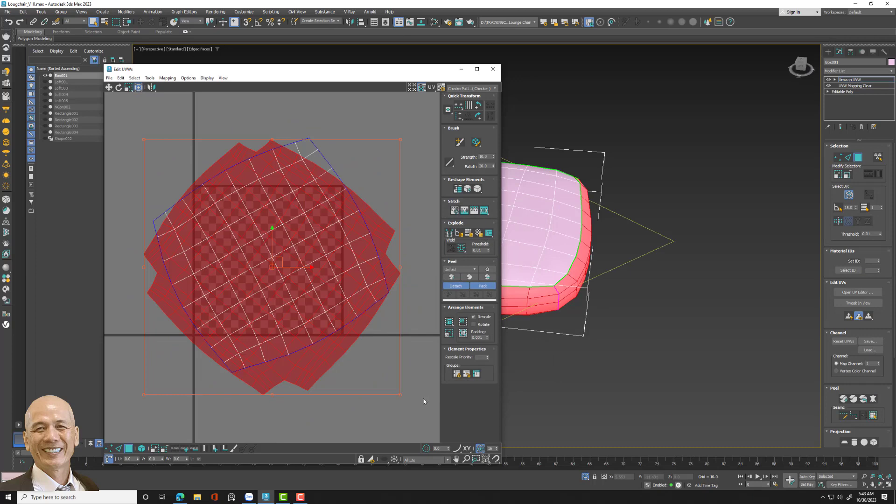
# - Pack Normalize the cleared UV islands into the 0–1 square and close Edit UVWs
pyautogui.click(424, 398)
pyautogui.click(449, 321)
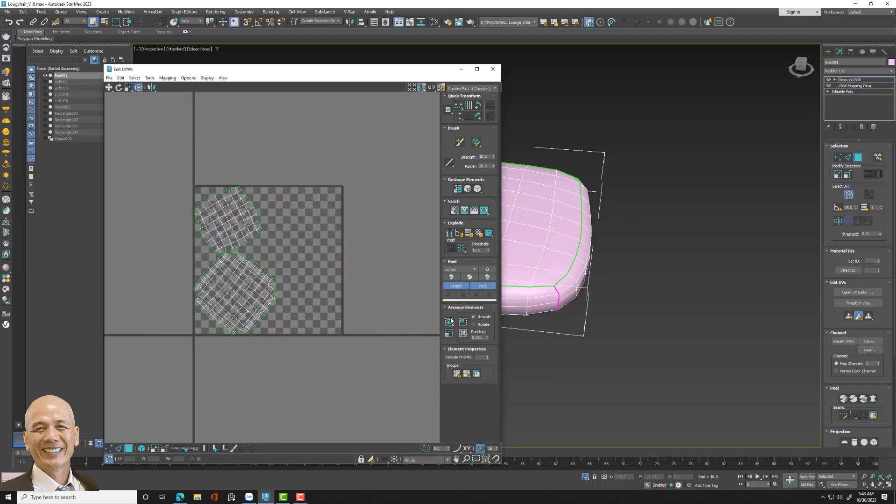
pyautogui.click(493, 69)
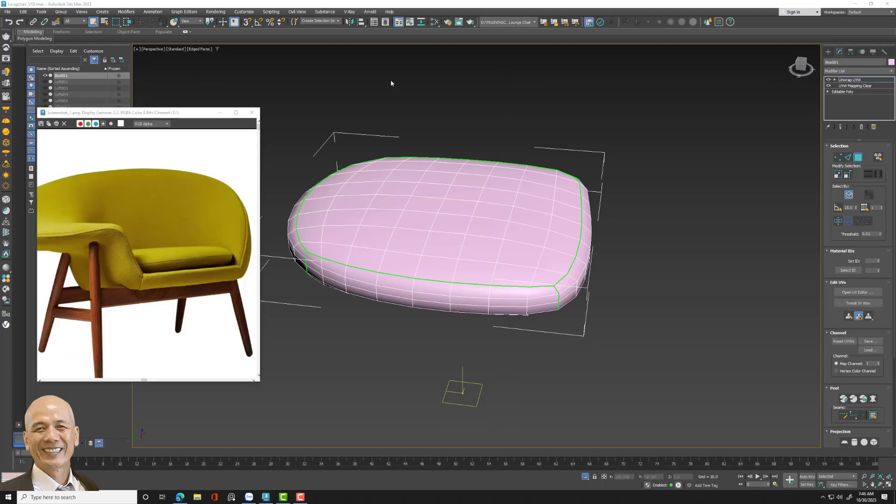
# - Collapse All the cushion's modifiers to Editable Poly, then turn off Isolate Selection
pyautogui.rightClick(866, 80)
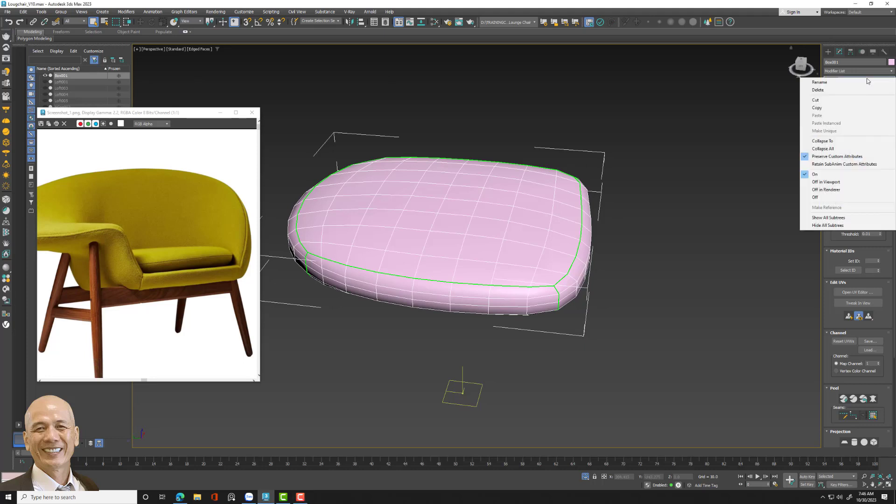
pyautogui.click(834, 149)
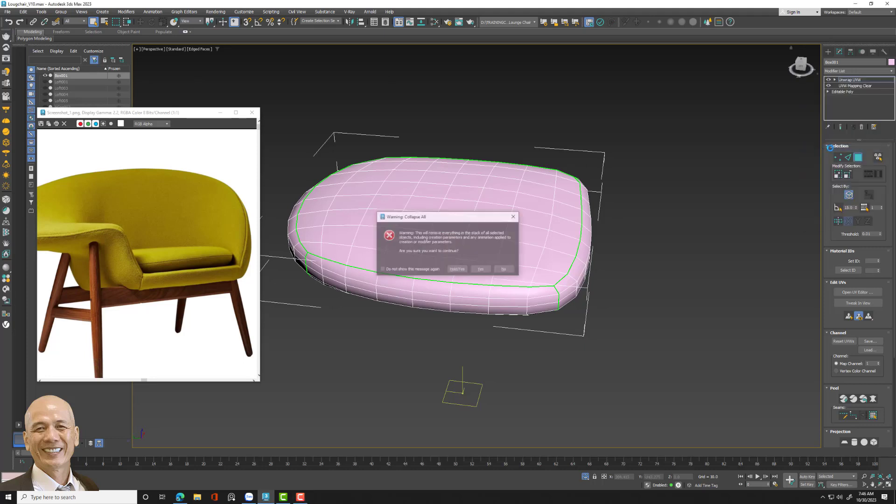
pyautogui.click(480, 269)
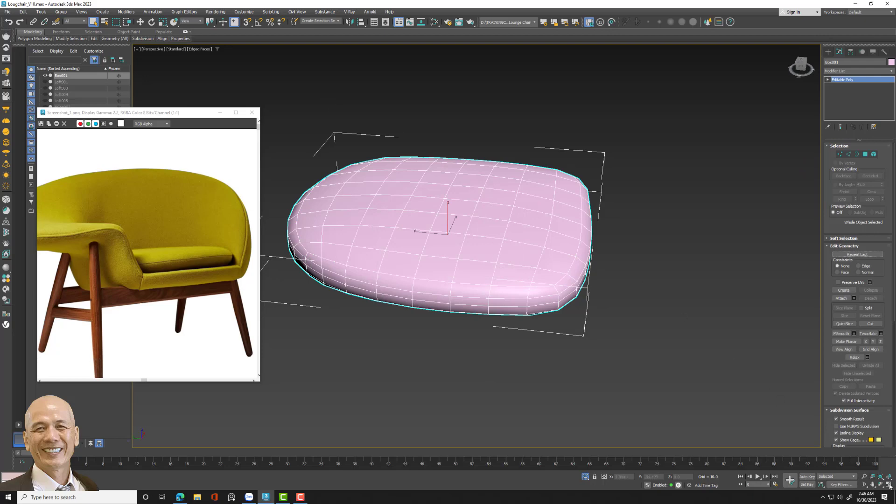
pyautogui.click(586, 477)
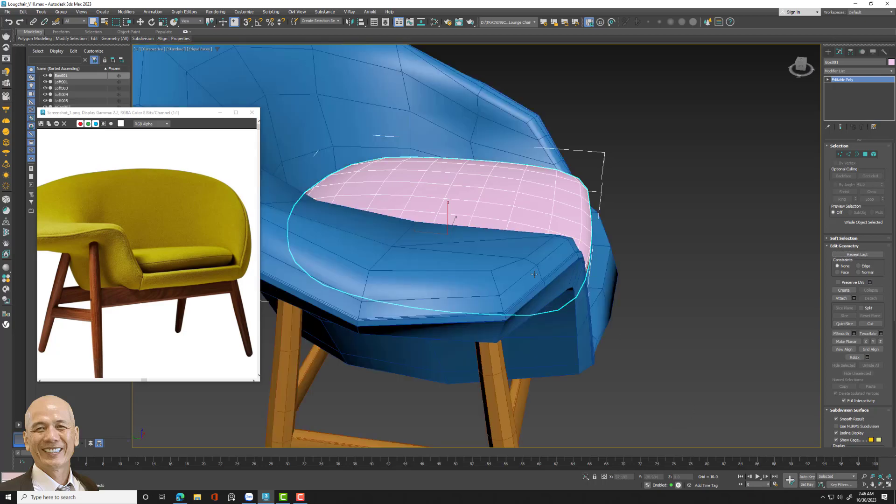
# - Select the chair shell NGon002 and add a UVW Mapping Clear modifier
pyautogui.click(605, 285)
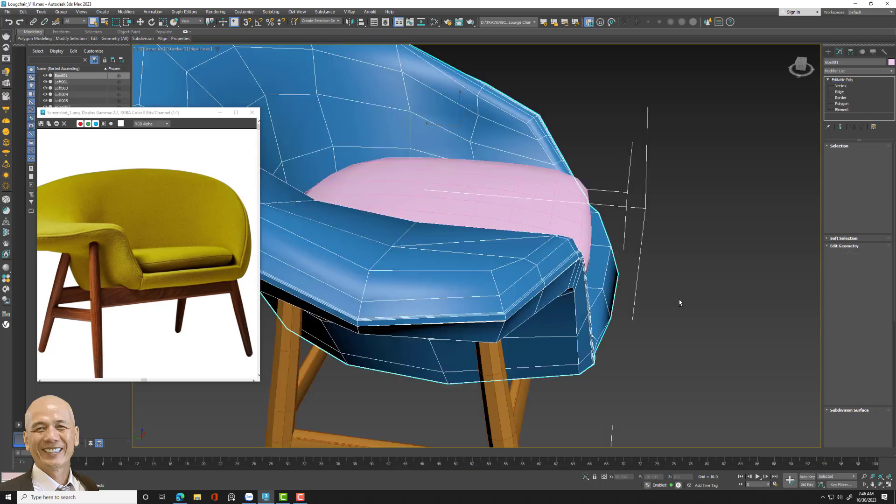
pyautogui.keyDown('alt'); pyautogui.moveTo(634, 284); pyautogui.dragTo(696, 304, button='middle'); pyautogui.keyUp('alt')
pyautogui.scroll(5, 654, 298)
pyautogui.scroll(-2, 602, 295)
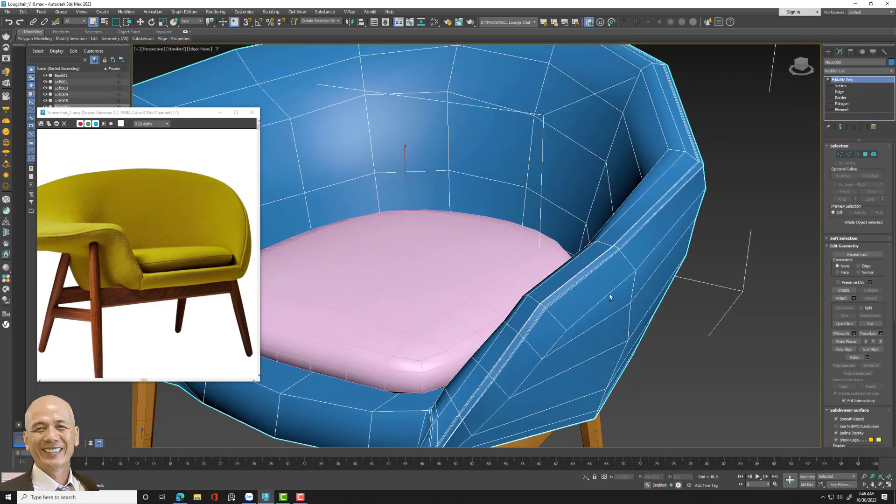
pyautogui.scroll(-5, 610, 296)
pyautogui.scroll(3, 677, 312)
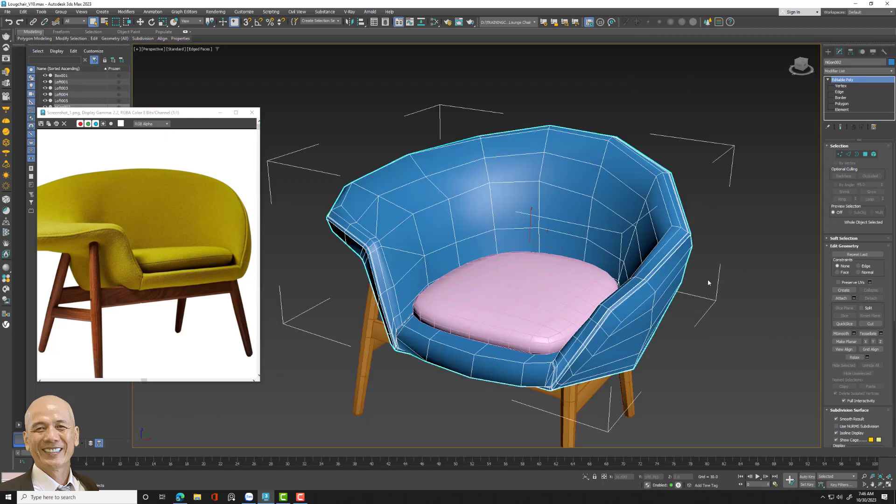
pyautogui.click(867, 68)
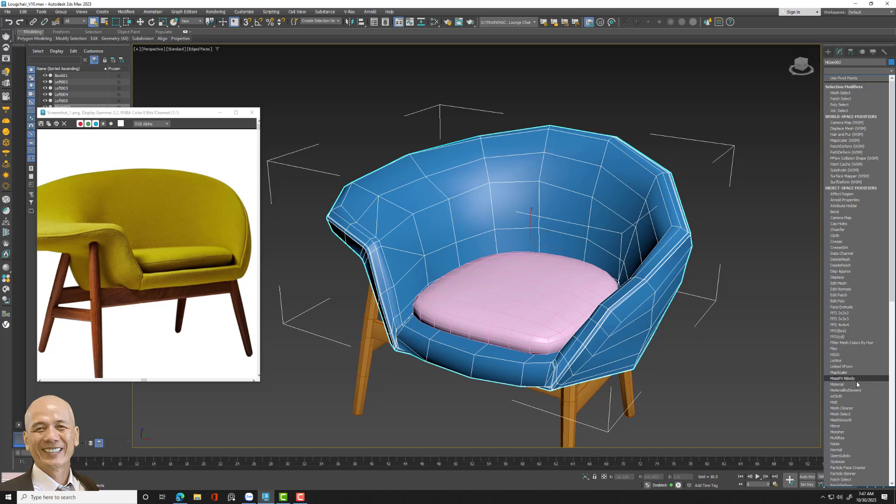
pyautogui.scroll(-2, 859, 392)
pyautogui.scroll(-2, 868, 410)
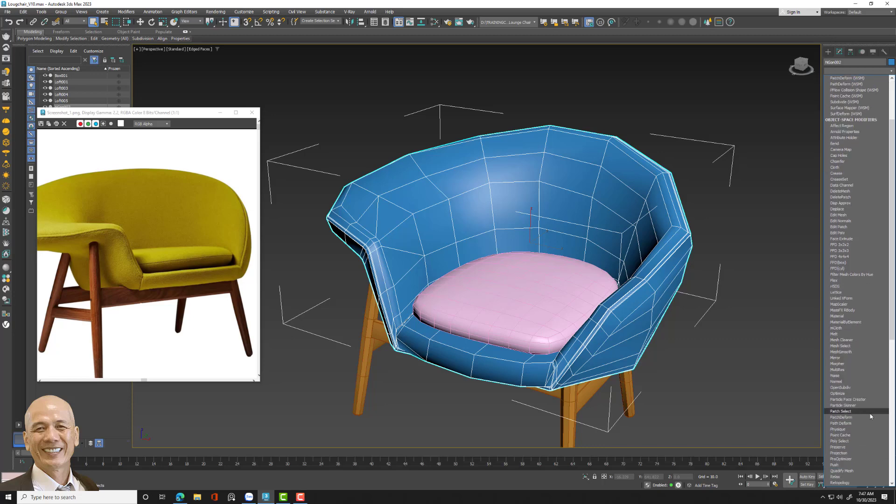
pyautogui.scroll(-4, 868, 422)
pyautogui.scroll(-1, 862, 433)
pyautogui.scroll(-2, 862, 434)
pyautogui.scroll(-2, 862, 434)
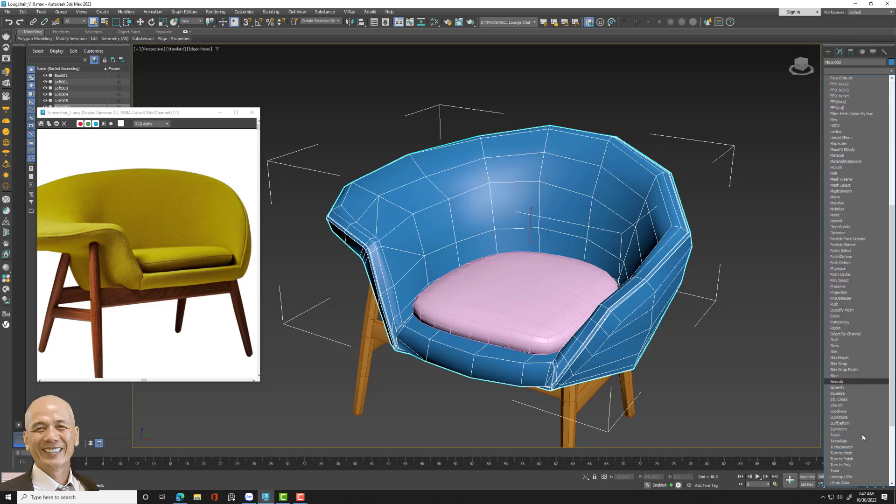
pyautogui.scroll(-2, 862, 434)
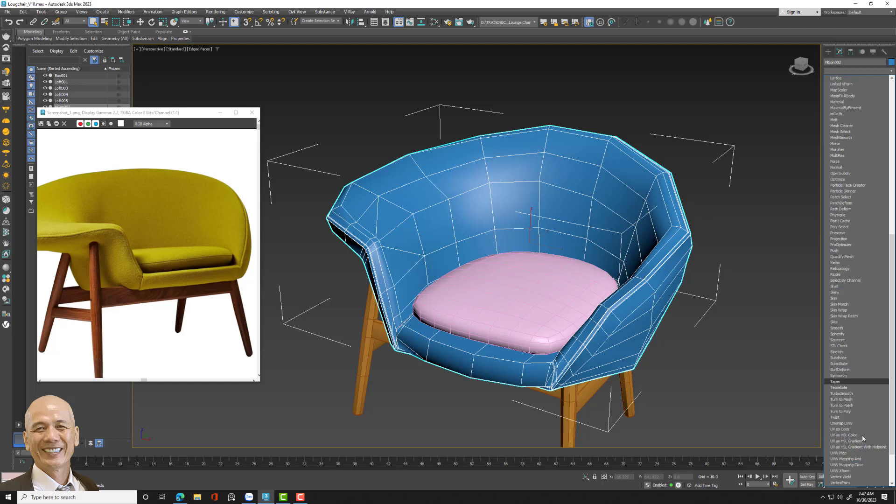
pyautogui.scroll(-1, 862, 435)
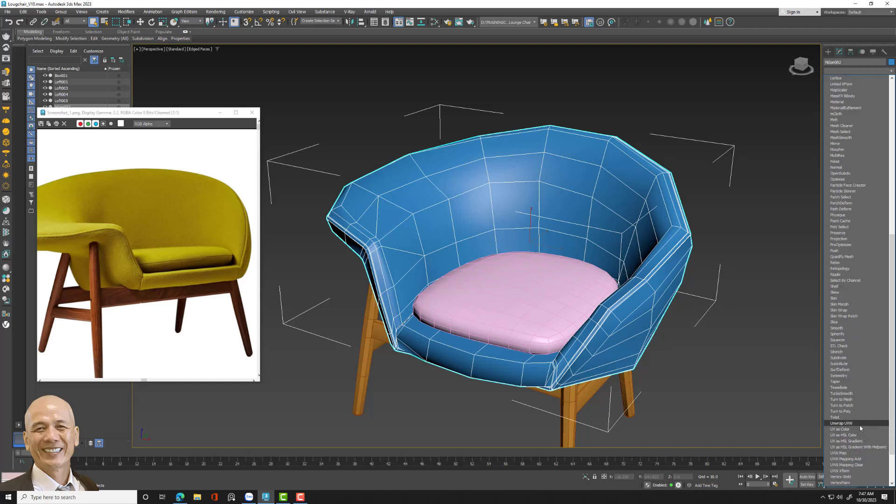
pyautogui.click(859, 465)
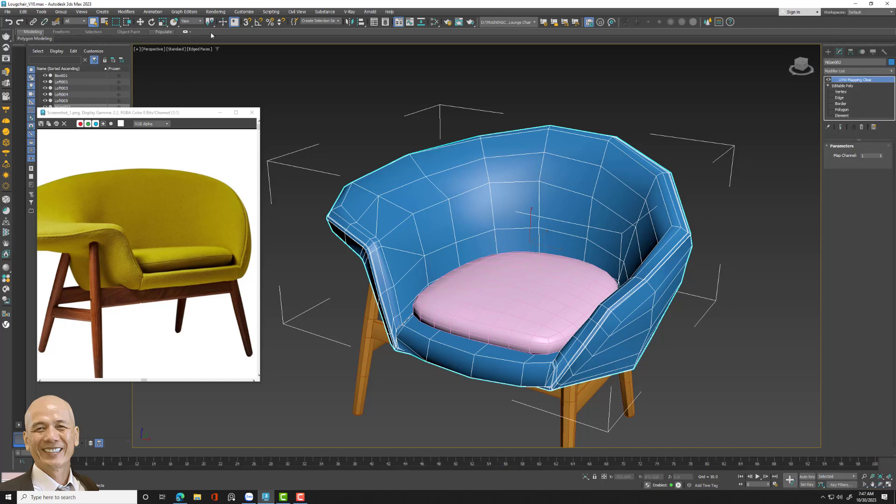
# - Stack an Unwrap UVW modifier on top of the shell's UVW Mapping Clear
pyautogui.click(856, 71)
pyautogui.scroll(-4, 866, 441)
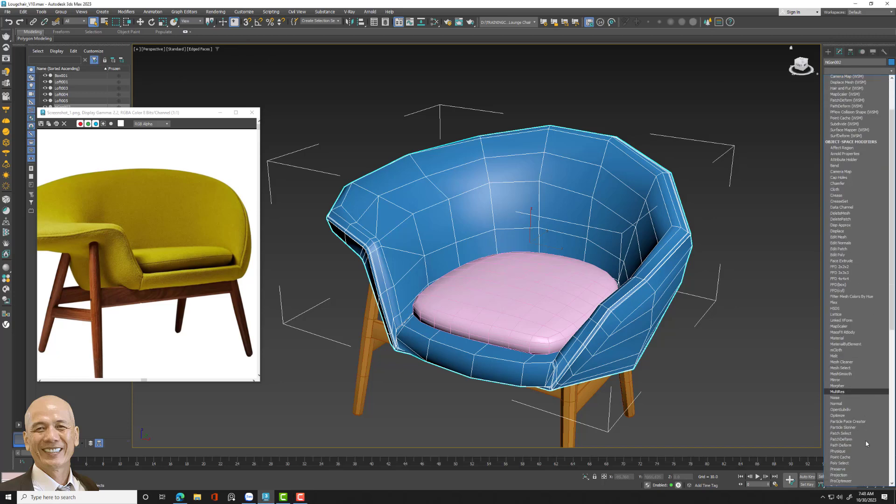
pyautogui.scroll(-5, 866, 441)
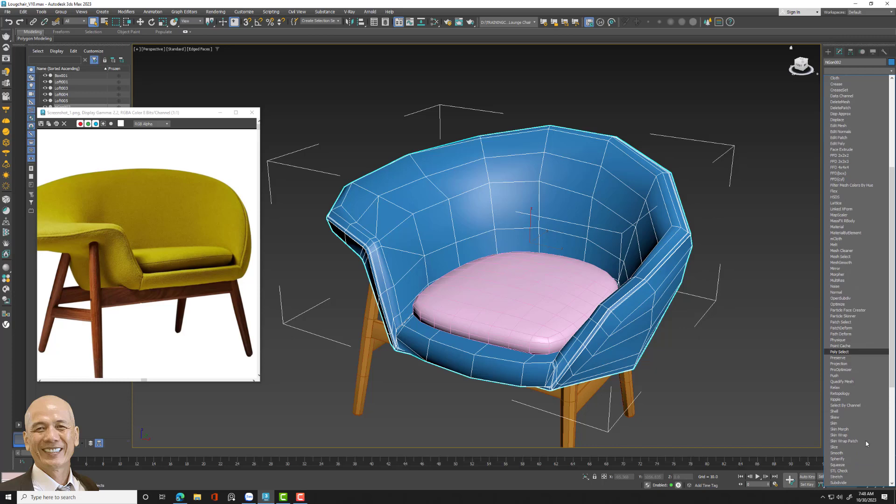
pyautogui.scroll(-4, 867, 444)
pyautogui.scroll(-4, 866, 438)
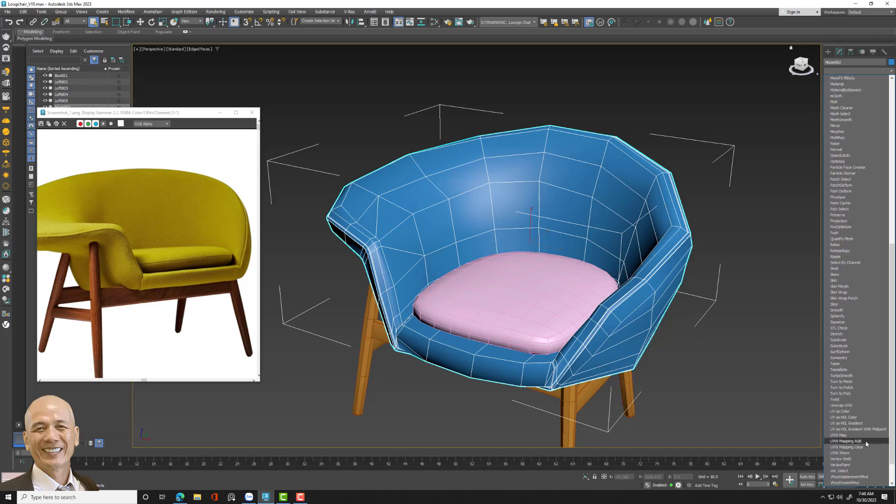
pyautogui.click(850, 406)
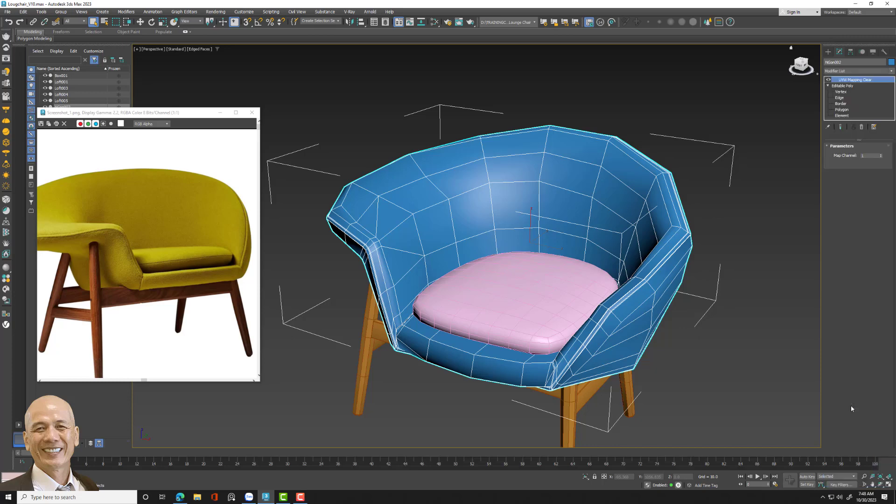
pyautogui.press('u')
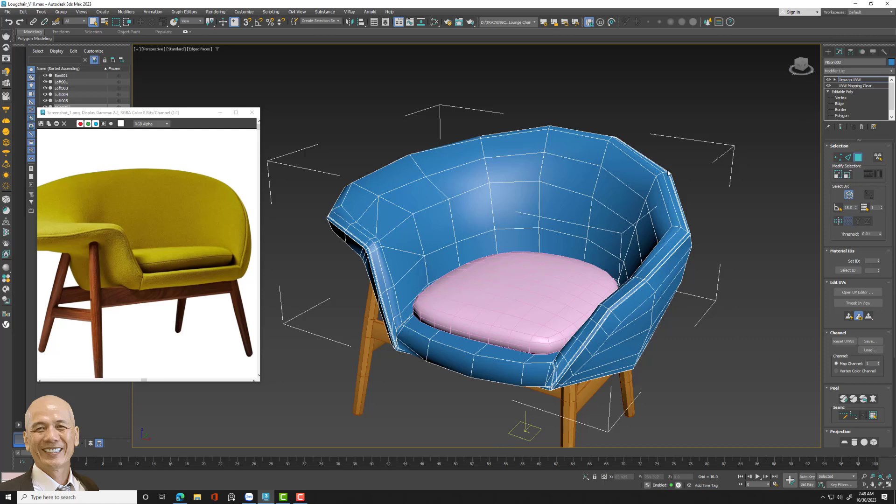
# - Set the shell's object colour to olive yellow and isolate it without cushion and legs
pyautogui.click(410, 245)
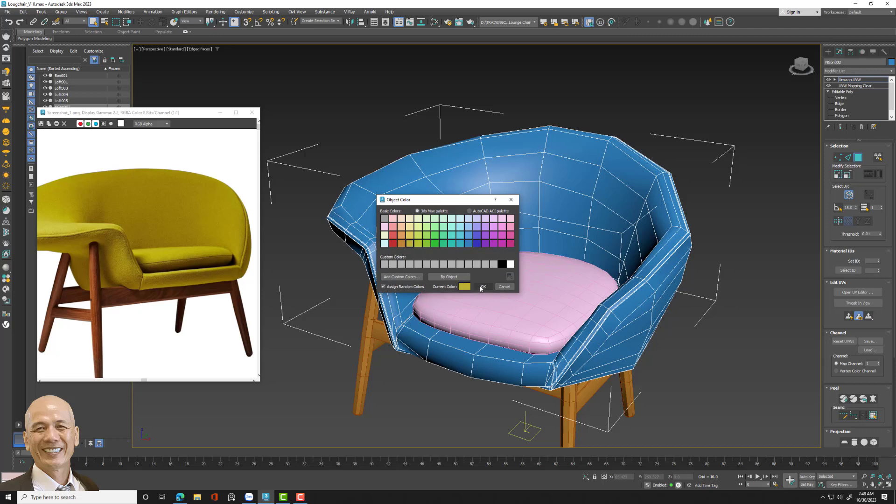
pyautogui.click(483, 286)
pyautogui.click(586, 477)
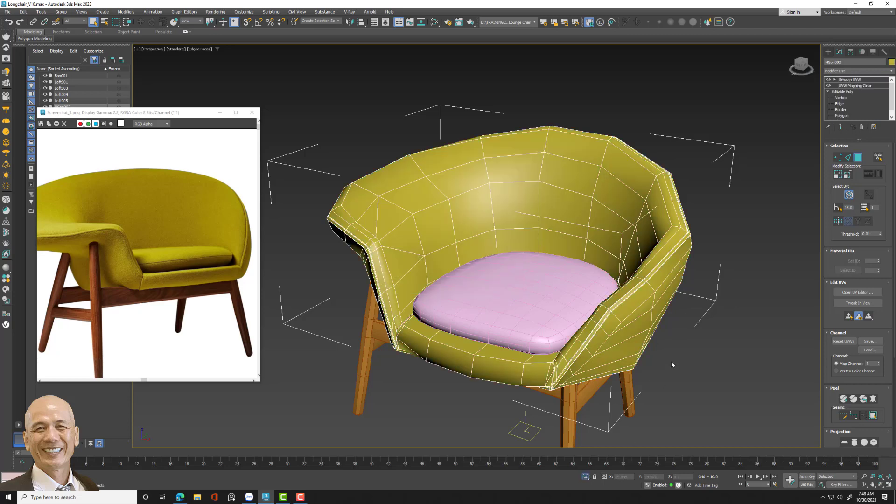
pyautogui.moveTo(518, 322)
pyautogui.keyDown('alt'); pyautogui.mouseDown(button='middle')
pyautogui.moveTo(502, 325)
pyautogui.moveTo(542, 284)
pyautogui.moveTo(488, 307)
pyautogui.mouseUp(button='middle'); pyautogui.keyUp('alt')
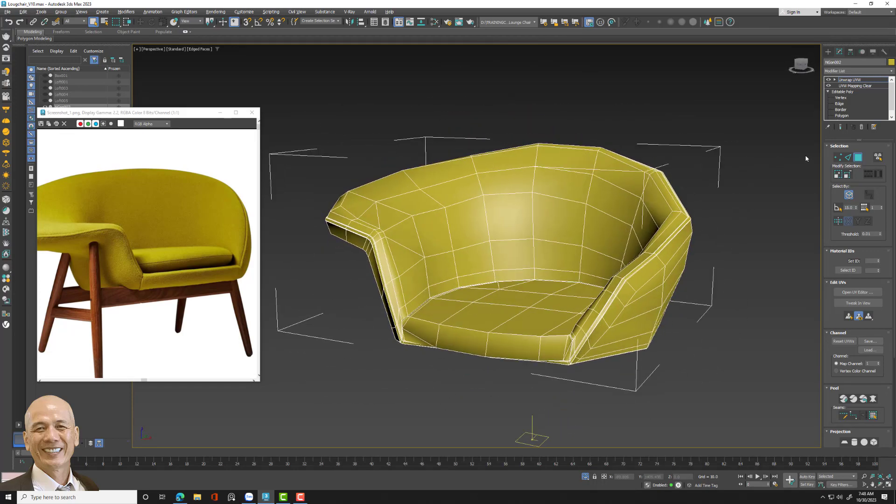
# - In edge mode, select the edge loop along the seat's left front corner
pyautogui.click(848, 157)
pyautogui.scroll(2, 657, 312)
pyautogui.scroll(3, 658, 312)
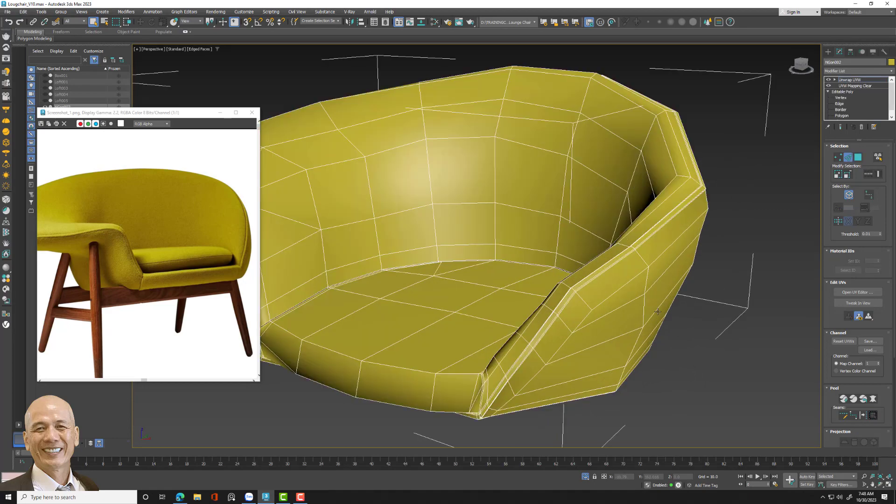
pyautogui.moveTo(658, 312)
pyautogui.keyDown('alt'); pyautogui.mouseDown(button='middle')
pyautogui.moveTo(674, 332)
pyautogui.moveTo(666, 302)
pyautogui.mouseUp(button='middle'); pyautogui.keyUp('alt')
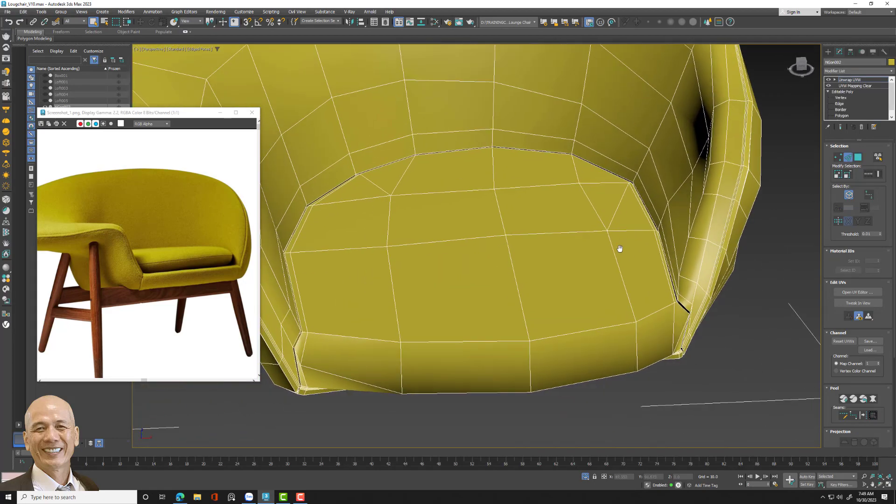
pyautogui.click(673, 301)
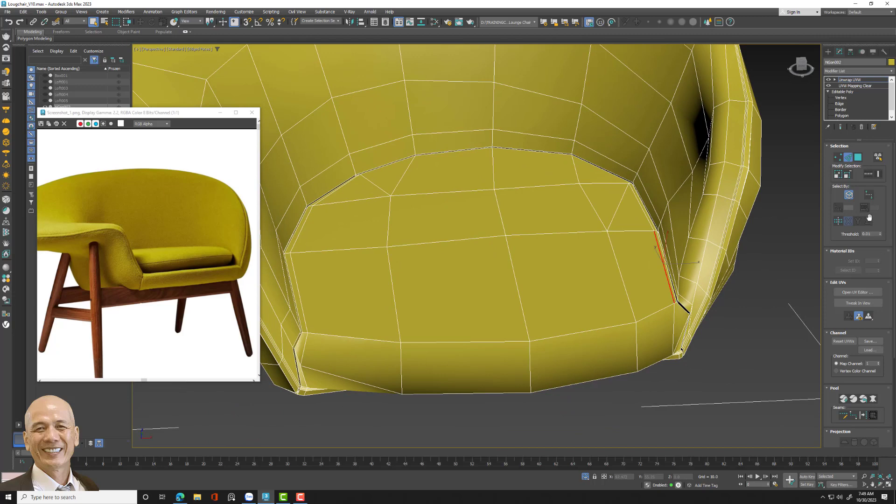
pyautogui.click(868, 175)
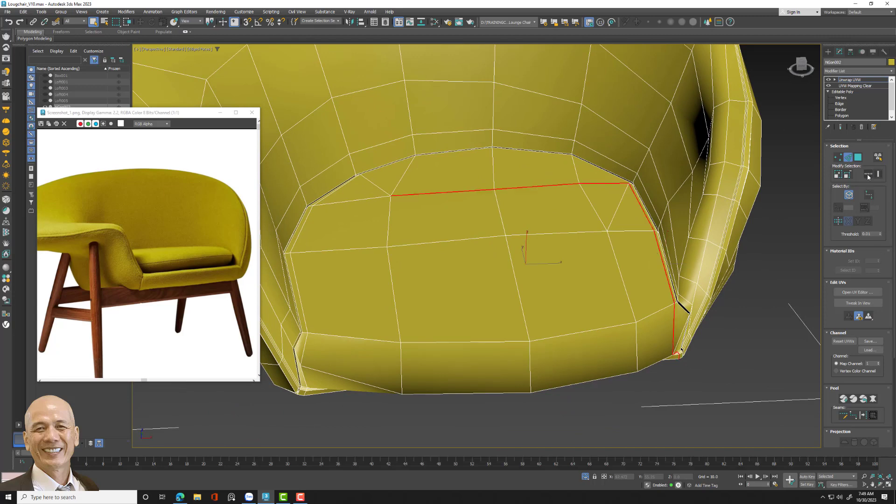
pyautogui.hotkey('ctrl', 'z')
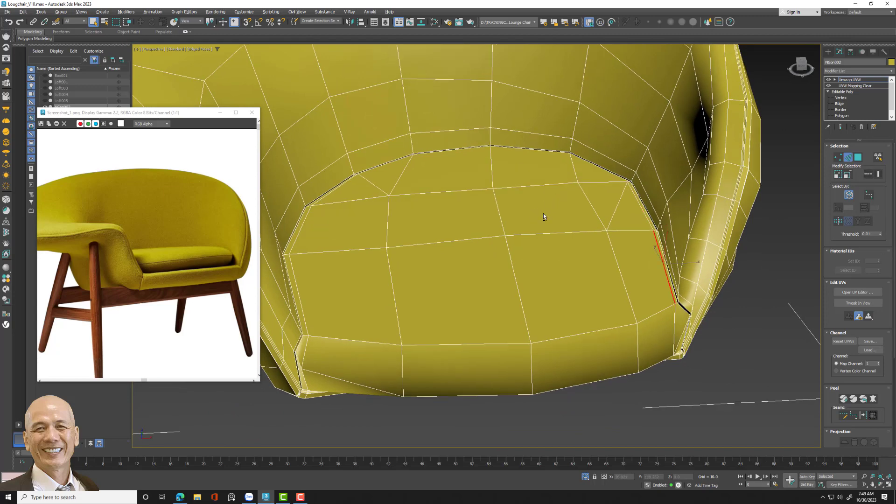
pyautogui.scroll(3, 285, 247)
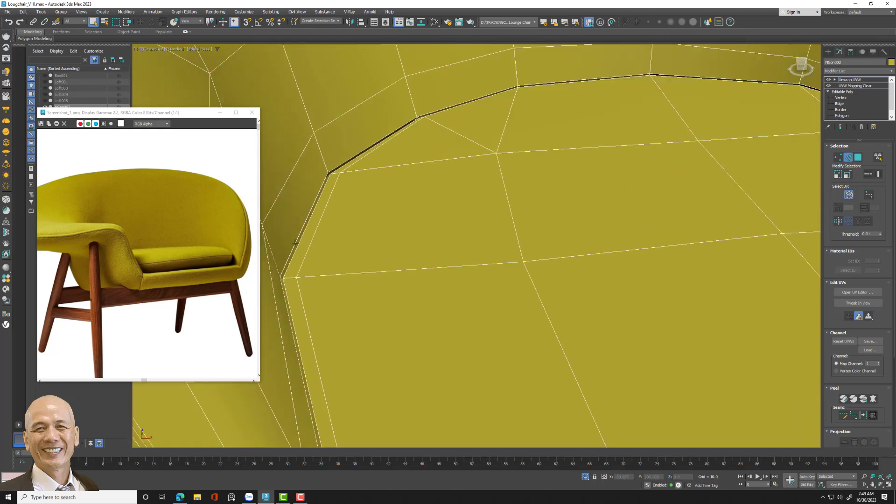
pyautogui.click(296, 244)
pyautogui.click(297, 247)
pyautogui.click(870, 177)
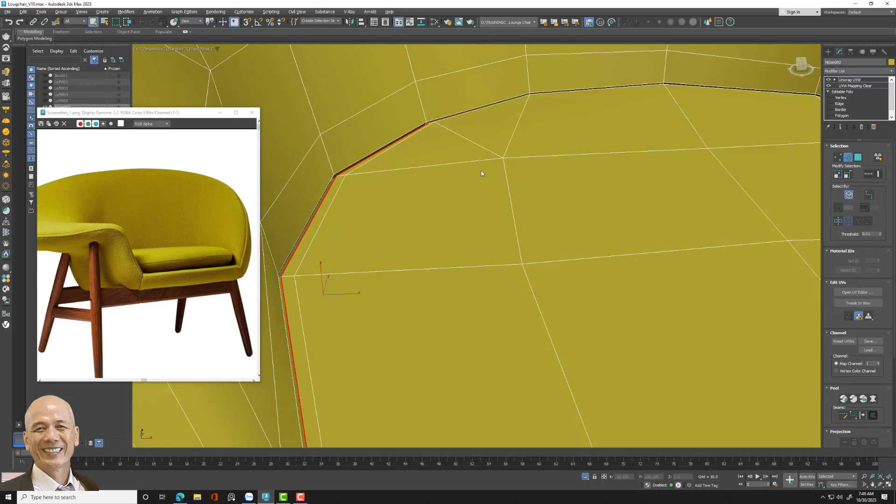
# - In wireframe (F3), convert the selected seat edge loop to UV seams
pyautogui.moveTo(480, 172)
pyautogui.mouseDown(button='middle')
pyautogui.moveTo(487, 217)
pyautogui.moveTo(468, 143)
pyautogui.mouseUp(button='middle')
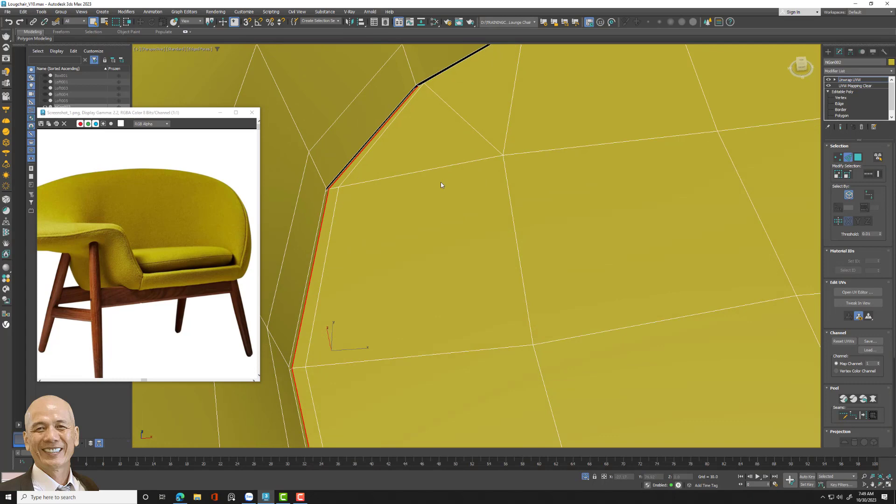
pyautogui.press('F3')
pyautogui.scroll(-3, 457, 119)
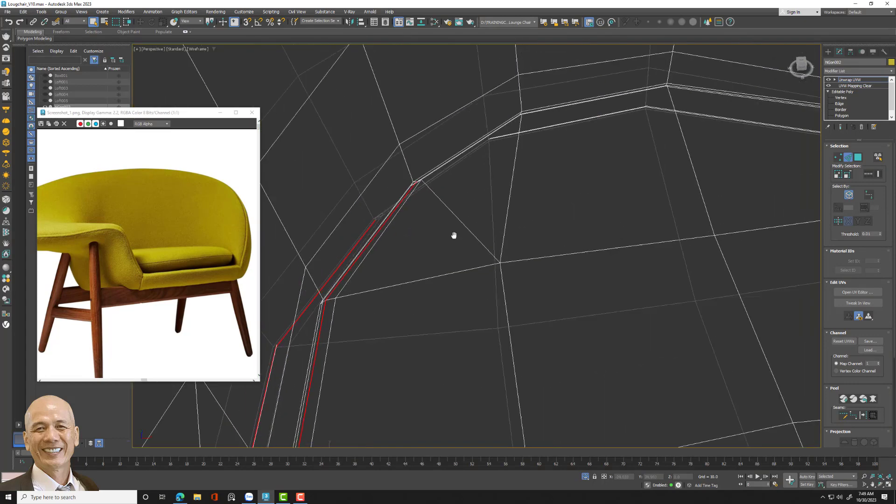
pyautogui.scroll(-2, 443, 241)
pyautogui.scroll(2, 465, 241)
pyautogui.scroll(2, 469, 252)
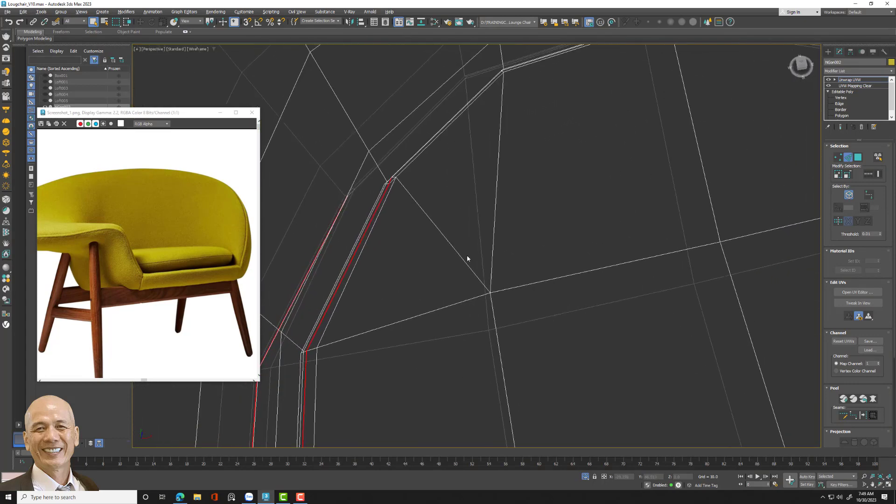
pyautogui.click(863, 415)
# - Fix the corner selection: loop the long vertical edge and drop the diagonal corner edges
pyautogui.click(399, 169)
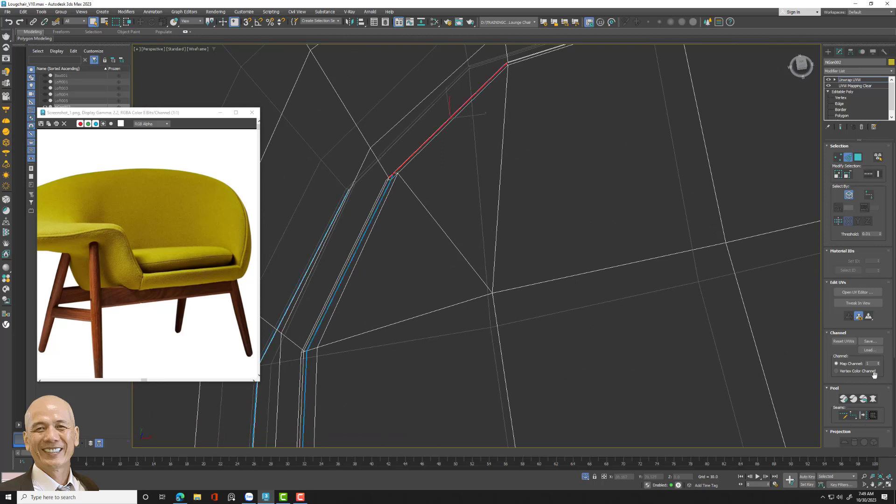
pyautogui.keyDown('alt'); pyautogui.moveTo(430, 252); pyautogui.dragTo(458, 248, button='middle'); pyautogui.keyUp('alt')
pyautogui.scroll(2, 460, 193)
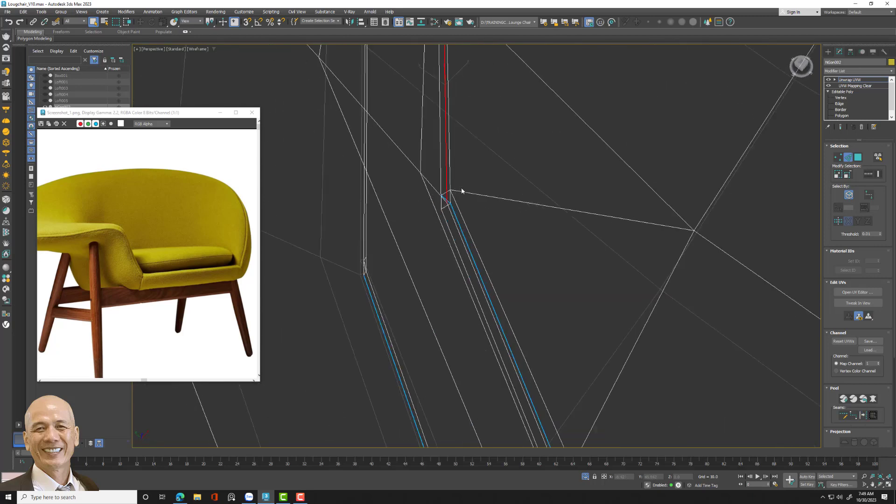
pyautogui.scroll(2, 460, 191)
pyautogui.click(435, 213)
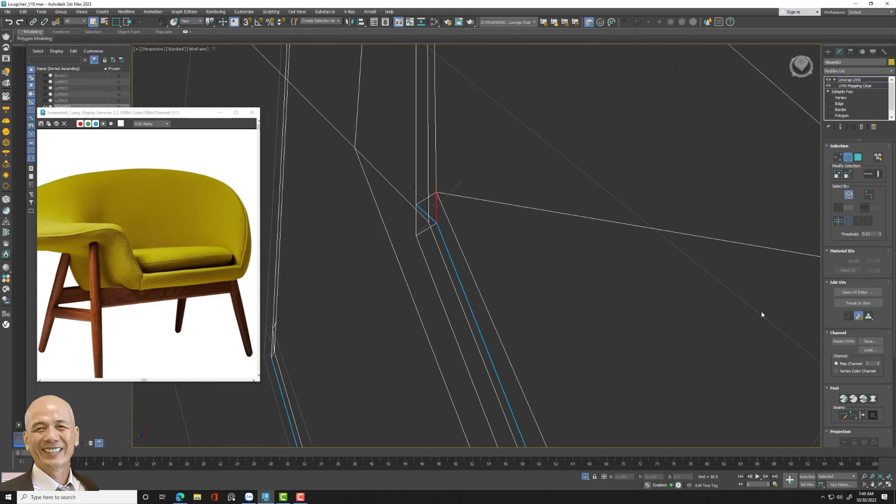
pyautogui.keyDown('ctrl'); pyautogui.click(436, 167); pyautogui.keyUp('ctrl')
pyautogui.click(869, 174)
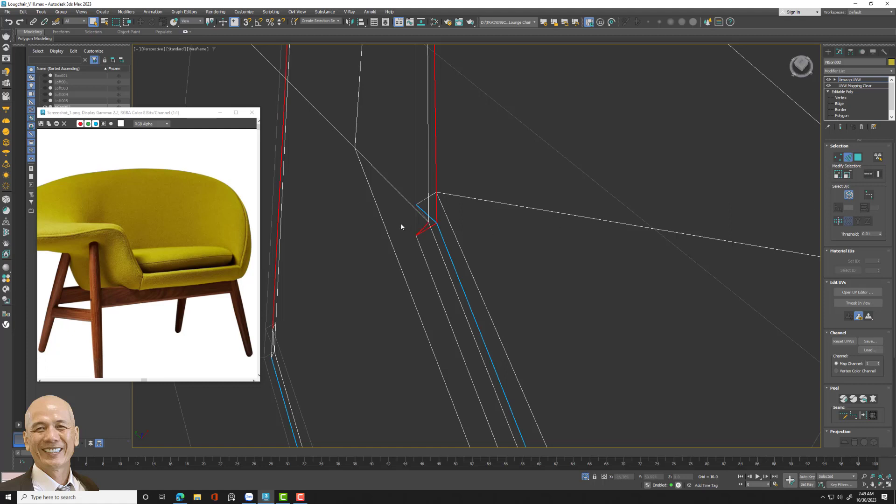
pyautogui.keyDown('ctrl'); pyautogui.click(427, 245); pyautogui.keyUp('ctrl')
pyautogui.press('alt')
pyautogui.keyDown('alt'); pyautogui.click(428, 246); pyautogui.keyUp('alt')
pyautogui.moveTo(407, 215); pyautogui.dragTo(433, 251)
# - Check the seat seam from above and return to Edged Faces display
pyautogui.scroll(-2, 455, 254)
pyautogui.scroll(-2, 516, 236)
pyautogui.scroll(-2, 476, 289)
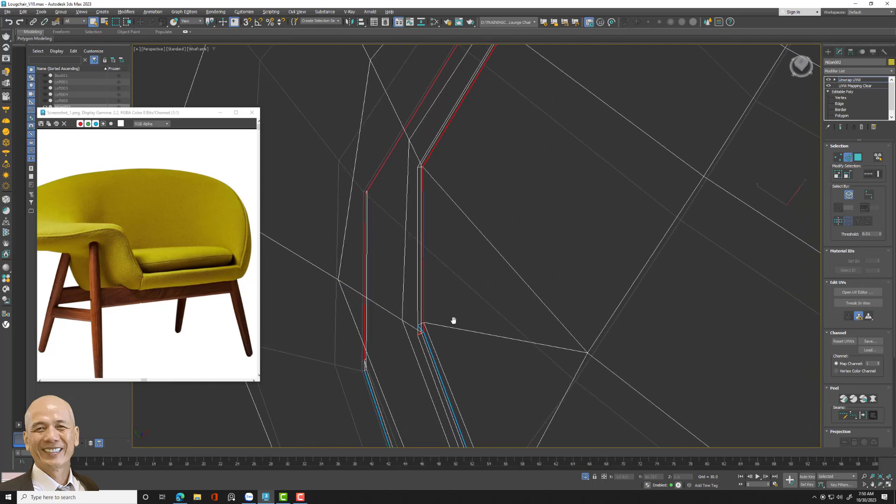
pyautogui.scroll(-3, 468, 289)
pyautogui.scroll(-4, 467, 289)
pyautogui.moveTo(467, 290)
pyautogui.keyDown('alt'); pyautogui.mouseDown(button='middle')
pyautogui.moveTo(549, 281)
pyautogui.moveTo(544, 264)
pyautogui.moveTo(500, 254)
pyautogui.moveTo(486, 232)
pyautogui.moveTo(488, 260)
pyautogui.mouseUp(button='middle'); pyautogui.keyUp('alt')
pyautogui.moveTo(680, 343)
pyautogui.keyDown('alt'); pyautogui.mouseDown(button='middle')
pyautogui.moveTo(624, 340)
pyautogui.moveTo(651, 327)
pyautogui.mouseUp(button='middle'); pyautogui.keyUp('alt')
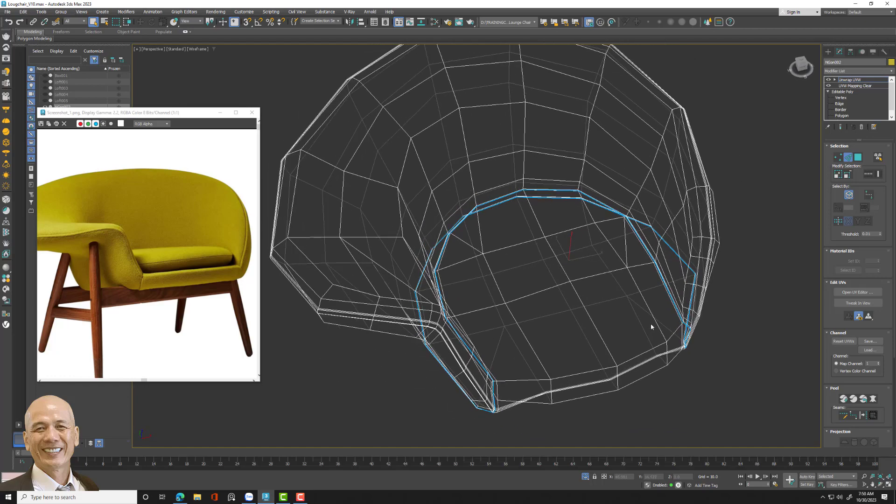
pyautogui.press('F3')
# - Loop the chair shell's outer rim edges and convert them to UV seams
pyautogui.moveTo(732, 326)
pyautogui.keyDown('alt'); pyautogui.mouseDown(button='middle')
pyautogui.moveTo(716, 320)
pyautogui.moveTo(696, 289)
pyautogui.mouseUp(button='middle'); pyautogui.keyUp('alt')
pyautogui.click(697, 292)
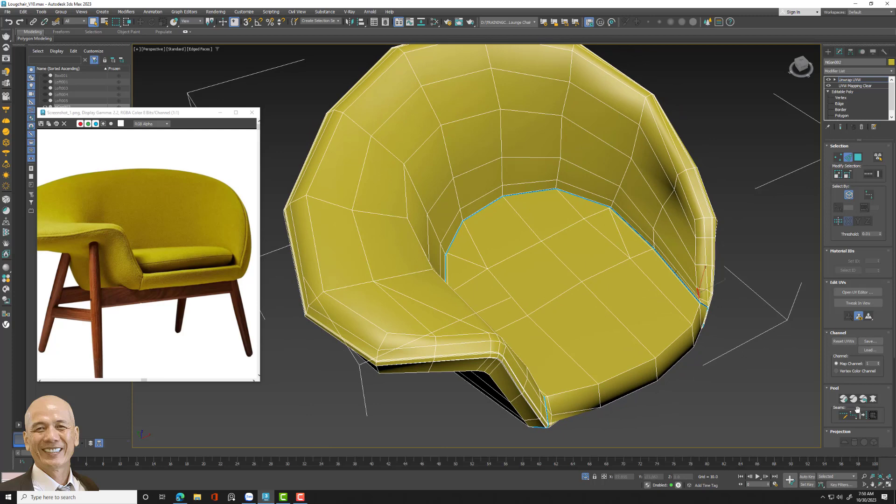
pyautogui.click(869, 175)
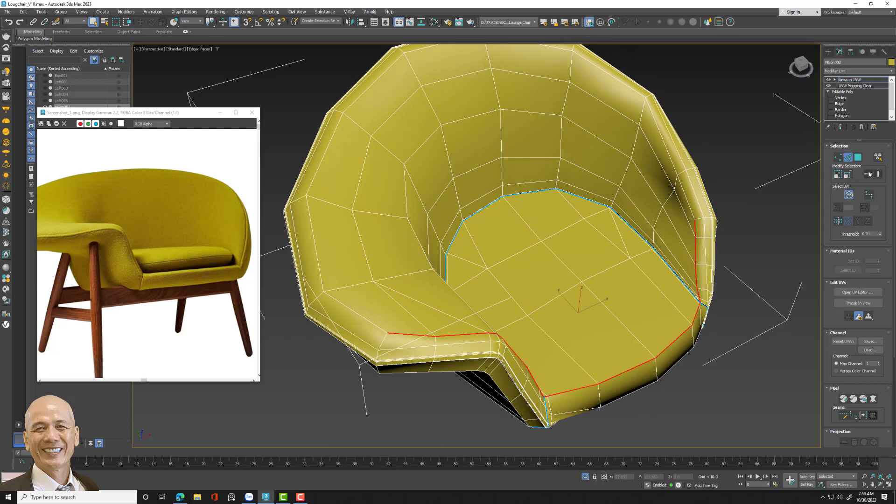
pyautogui.keyDown('ctrl'); pyautogui.click(686, 195); pyautogui.keyUp('ctrl')
pyautogui.click(869, 174)
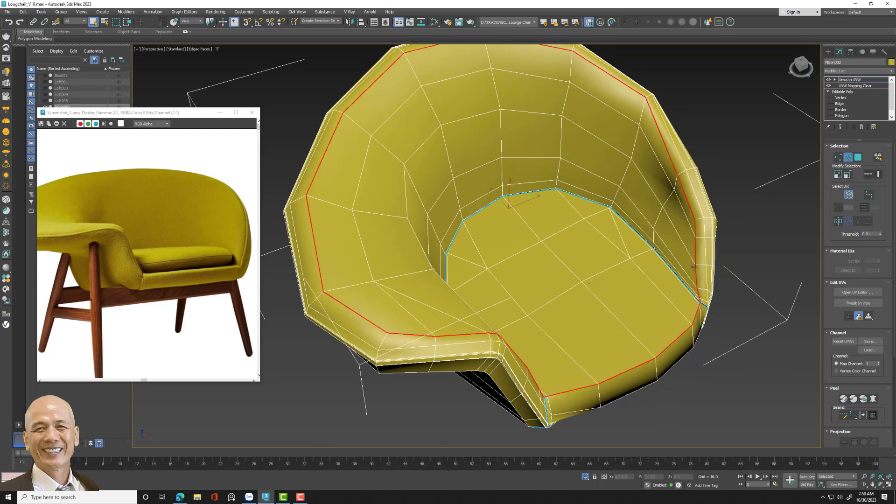
pyautogui.keyDown('alt'); pyautogui.moveTo(694, 267); pyautogui.dragTo(600, 257, button='middle'); pyautogui.keyUp('alt')
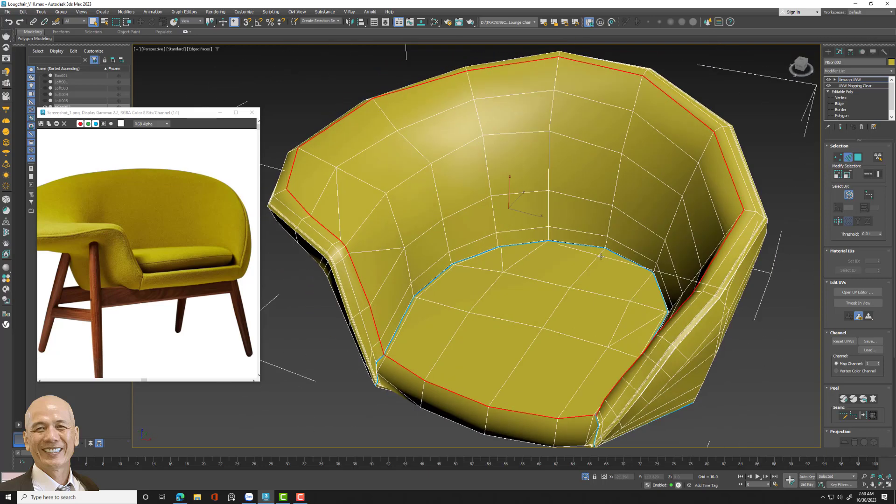
pyautogui.click(863, 415)
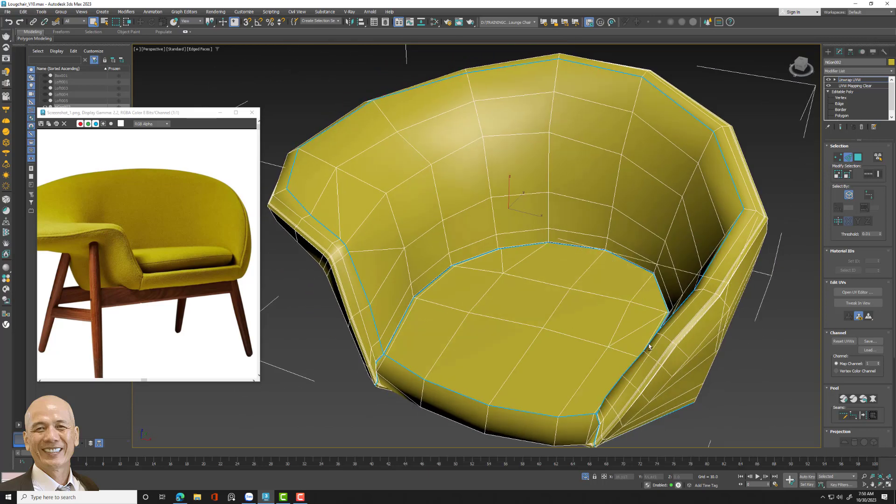
# - From below, select the edge loop running along the seat rim
pyautogui.moveTo(672, 355)
pyautogui.keyDown('alt'); pyautogui.mouseDown(button='middle')
pyautogui.moveTo(634, 340)
pyautogui.moveTo(607, 312)
pyautogui.moveTo(614, 301)
pyautogui.moveTo(639, 306)
pyautogui.moveTo(634, 298)
pyautogui.mouseUp(button='middle'); pyautogui.keyUp('alt')
pyautogui.scroll(5, 492, 152)
pyautogui.scroll(2, 562, 211)
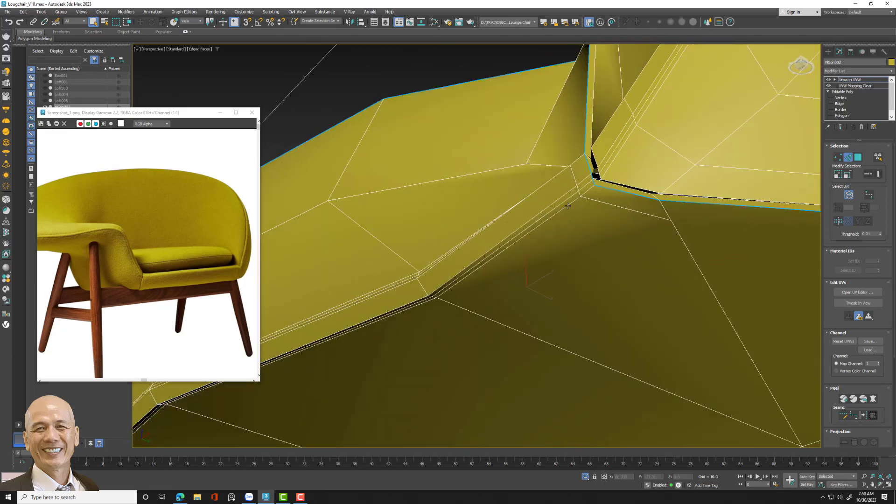
pyautogui.click(537, 227)
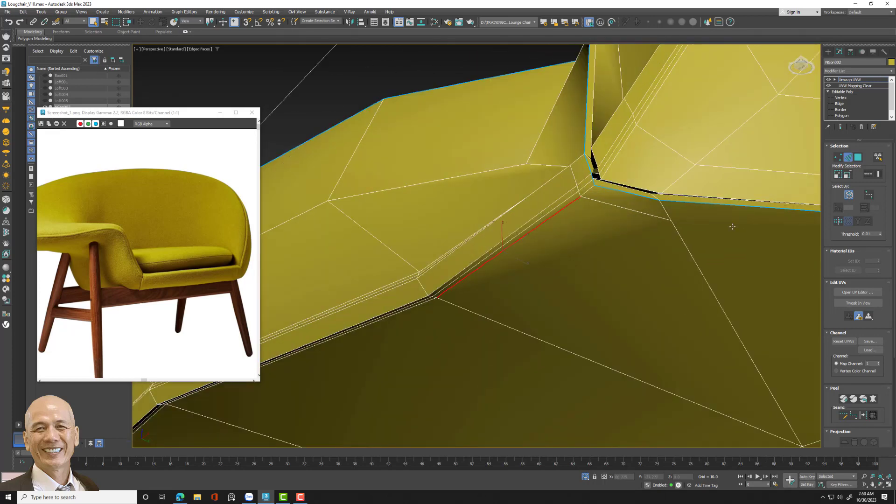
pyautogui.click(869, 176)
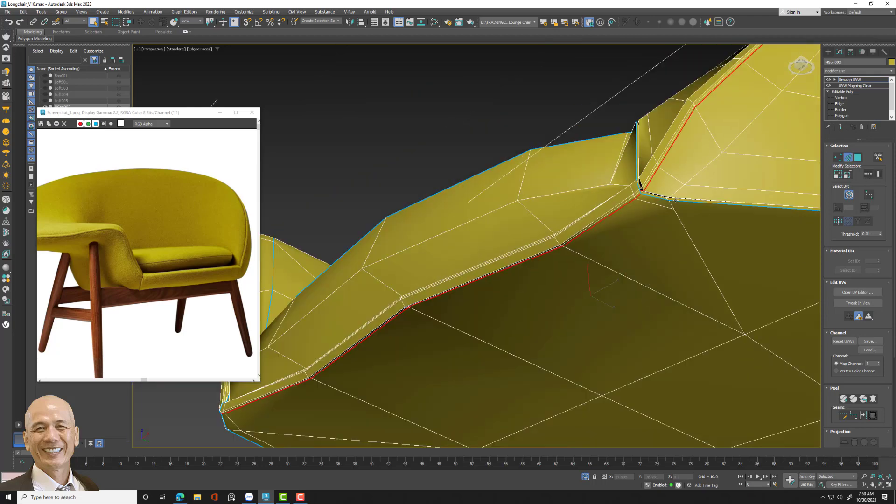
pyautogui.moveTo(676, 200)
pyautogui.keyDown('alt'); pyautogui.mouseDown(button='middle')
pyautogui.moveTo(670, 198)
pyautogui.moveTo(671, 213)
pyautogui.mouseUp(button='middle'); pyautogui.keyUp('alt')
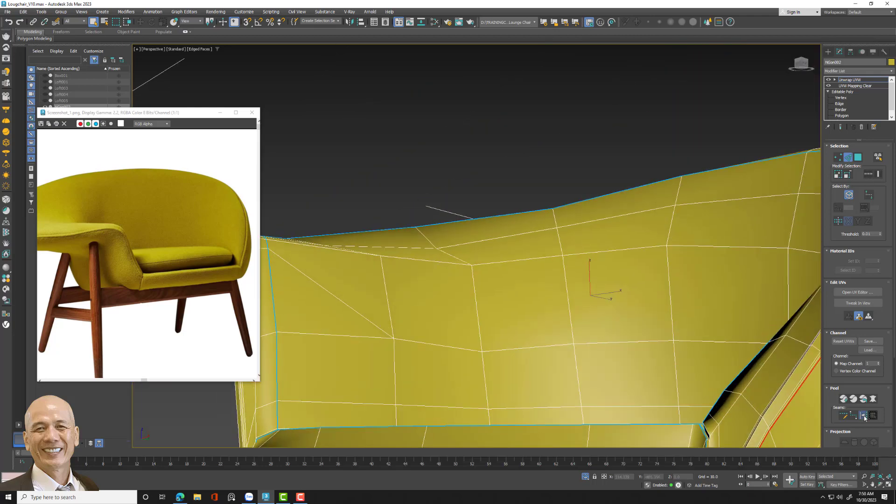
pyautogui.scroll(-5, 676, 289)
pyautogui.moveTo(676, 289)
pyautogui.keyDown('alt'); pyautogui.mouseDown(button='middle')
pyautogui.moveTo(598, 244)
pyautogui.moveTo(656, 251)
pyautogui.moveTo(665, 228)
pyautogui.mouseUp(button='middle'); pyautogui.keyUp('alt')
# - Loop the fold edge on the shell's back and add the top rim loop
pyautogui.click(636, 319)
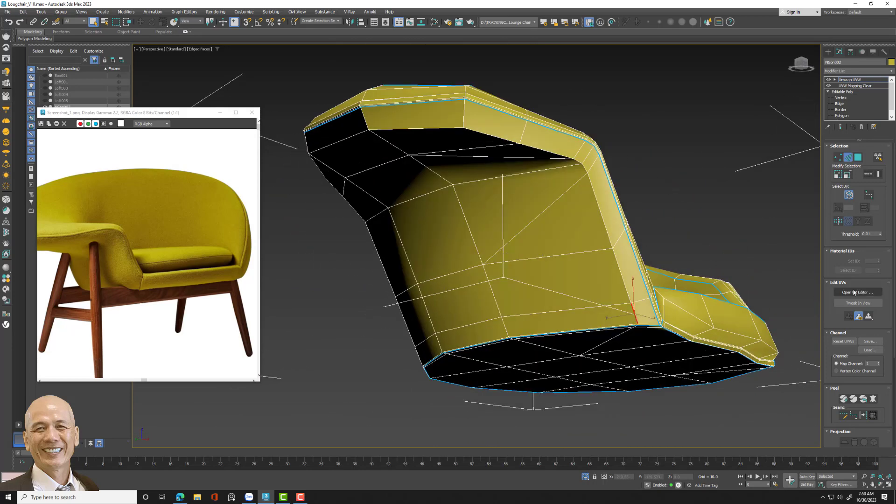
pyautogui.click(869, 175)
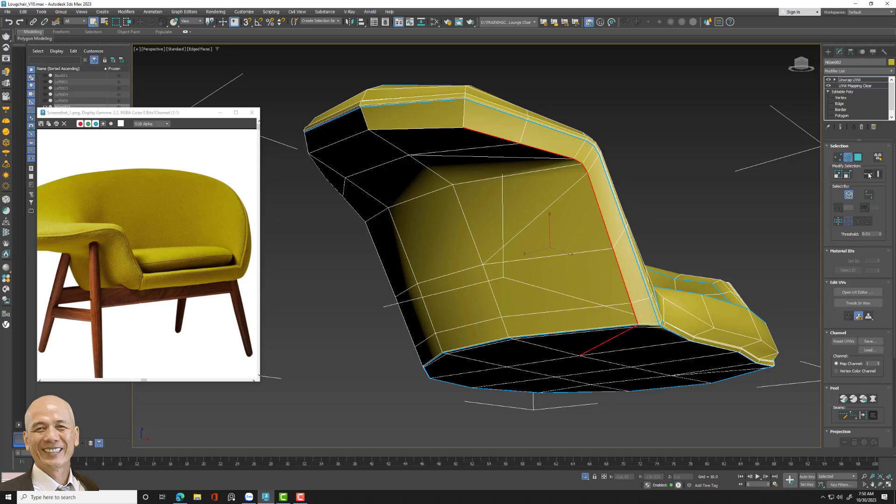
pyautogui.keyDown('alt'); pyautogui.moveTo(621, 326); pyautogui.dragTo(636, 336, button='middle'); pyautogui.keyUp('alt')
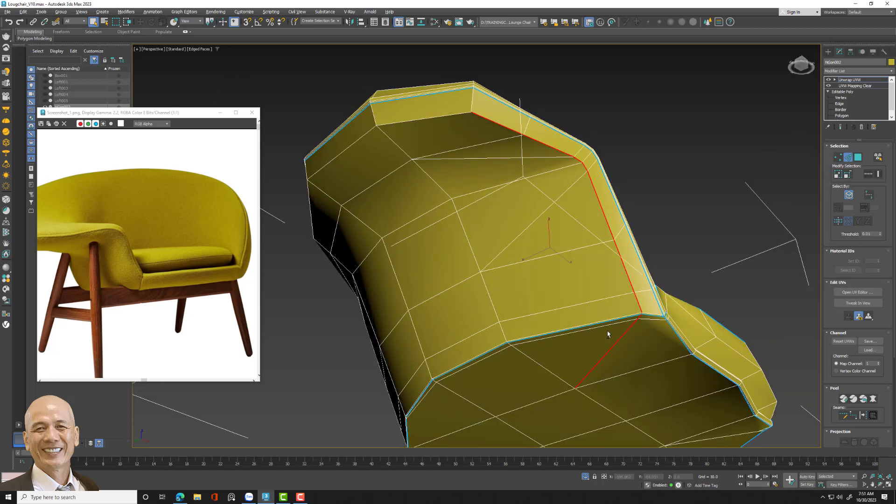
pyautogui.moveTo(608, 334)
pyautogui.keyDown('alt'); pyautogui.mouseDown(button='middle')
pyautogui.moveTo(632, 357)
pyautogui.moveTo(620, 335)
pyautogui.mouseUp(button='middle'); pyautogui.keyUp('alt')
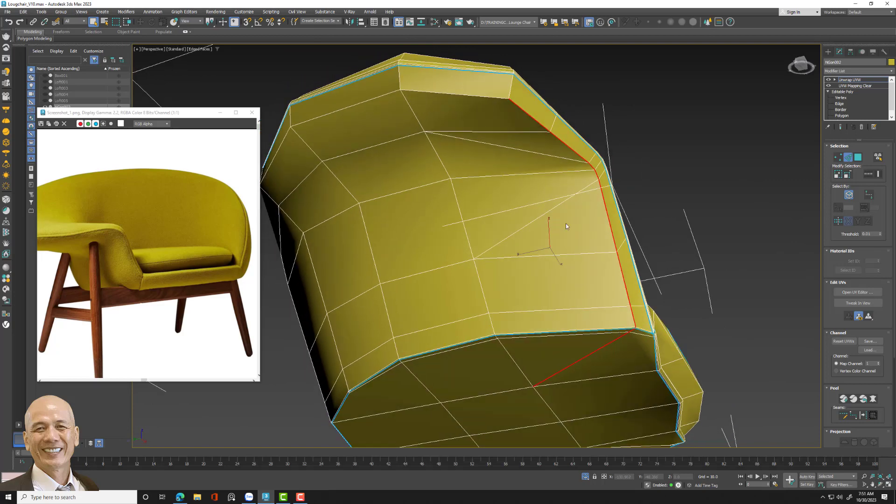
pyautogui.scroll(-2, 566, 225)
pyautogui.keyDown('ctrl'); pyautogui.click(519, 161); pyautogui.keyUp('ctrl')
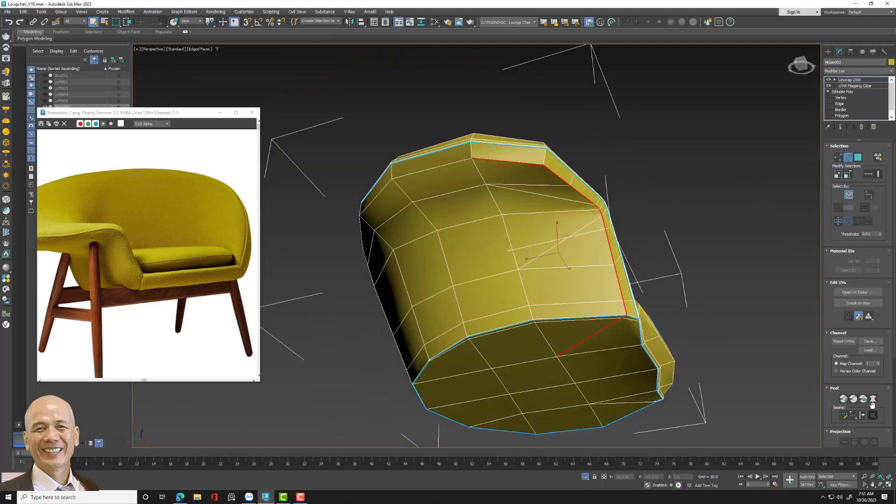
pyautogui.click(868, 174)
# - Drop the diagonal edge from the selection, then check the seat interior and right arm
pyautogui.moveTo(491, 244)
pyautogui.keyDown('alt'); pyautogui.mouseDown(button='middle')
pyautogui.moveTo(653, 252)
pyautogui.moveTo(647, 247)
pyautogui.mouseUp(button='middle'); pyautogui.keyUp('alt')
pyautogui.scroll(2, 572, 261)
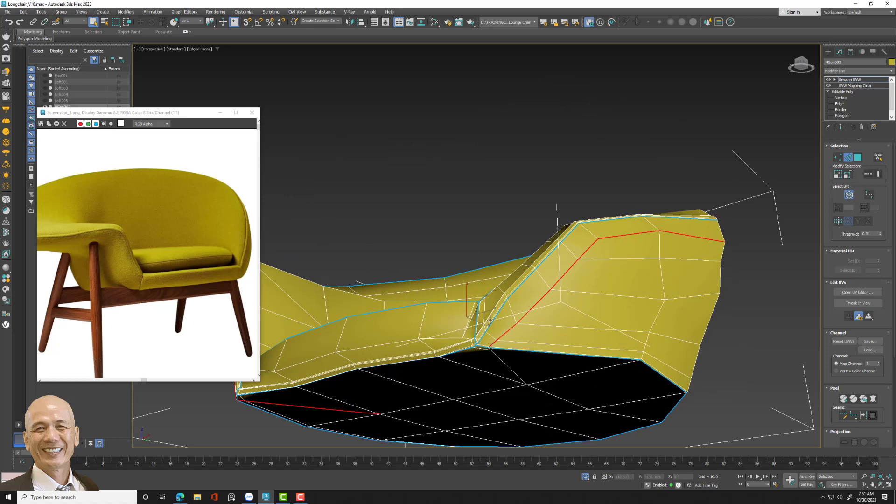
pyautogui.keyDown('alt'); pyautogui.moveTo(490, 320); pyautogui.dragTo(538, 264, button='middle'); pyautogui.keyUp('alt')
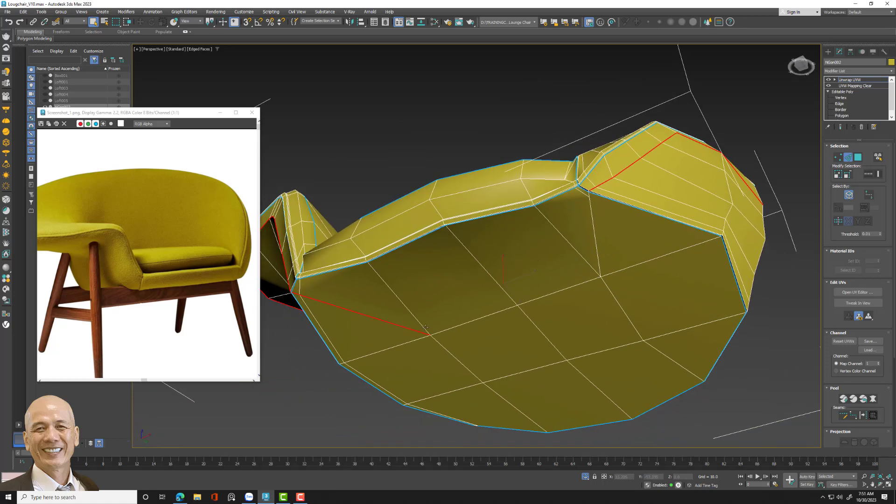
pyautogui.keyDown('alt'); pyautogui.moveTo(442, 323); pyautogui.dragTo(463, 323, button='middle'); pyautogui.keyUp('alt')
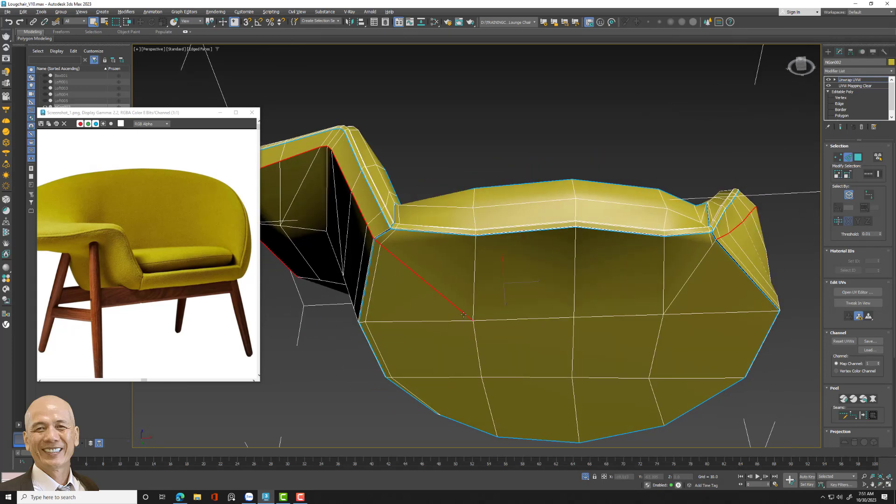
pyautogui.keyDown('alt'); pyautogui.click(466, 320); pyautogui.keyUp('alt')
pyautogui.scroll(-4, 603, 299)
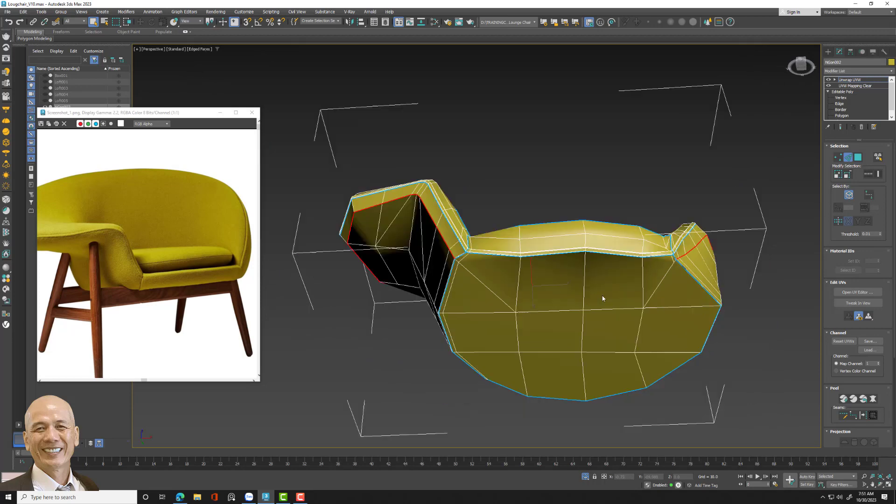
pyautogui.moveTo(602, 295)
pyautogui.keyDown('alt'); pyautogui.mouseDown(button='middle')
pyautogui.moveTo(568, 332)
pyautogui.moveTo(550, 334)
pyautogui.moveTo(567, 282)
pyautogui.moveTo(558, 318)
pyautogui.mouseUp(button='middle'); pyautogui.keyUp('alt')
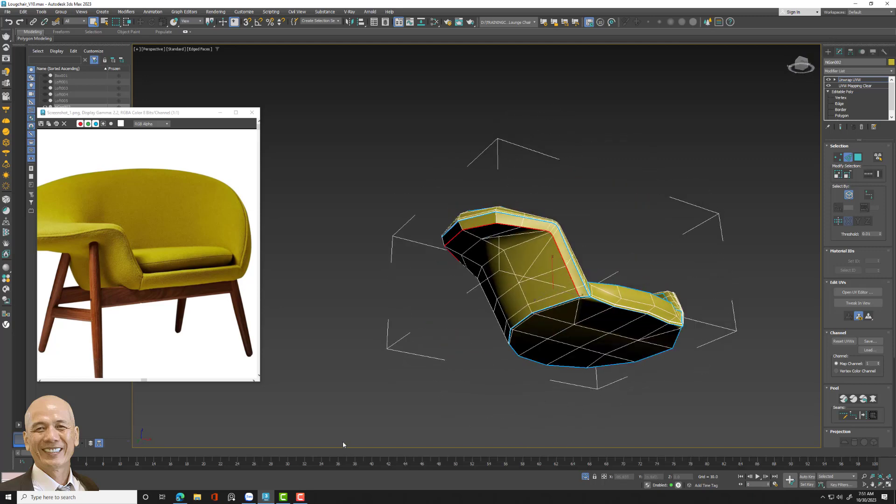
pyautogui.keyDown('alt'); pyautogui.moveTo(343, 442); pyautogui.dragTo(511, 245, button='middle'); pyautogui.keyUp('alt')
pyautogui.scroll(5, 561, 245)
pyautogui.scroll(1, 556, 243)
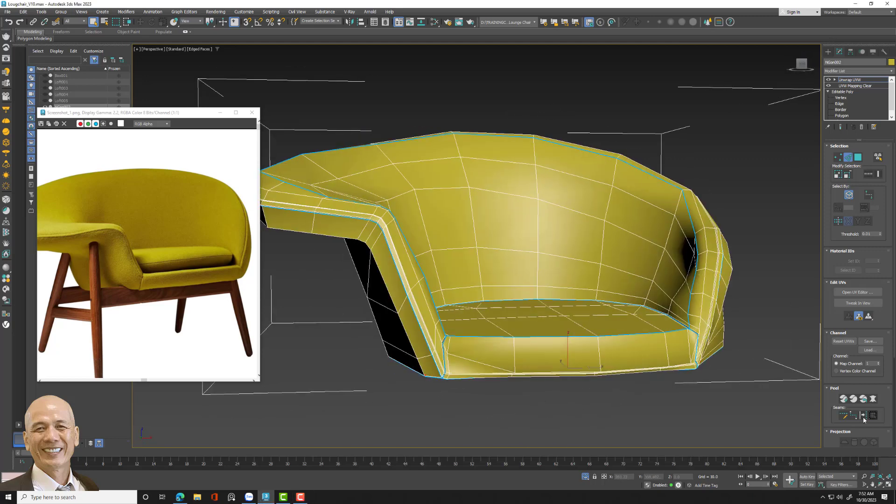
pyautogui.moveTo(620, 271)
pyautogui.keyDown('alt'); pyautogui.mouseDown(button='middle')
pyautogui.moveTo(681, 277)
pyautogui.moveTo(622, 269)
pyautogui.moveTo(812, 264)
pyautogui.mouseUp(button='middle'); pyautogui.keyUp('alt')
pyautogui.scroll(-3, 681, 277)
# - Pelt-map the inner back polygons and commit the layout
pyautogui.click(858, 158)
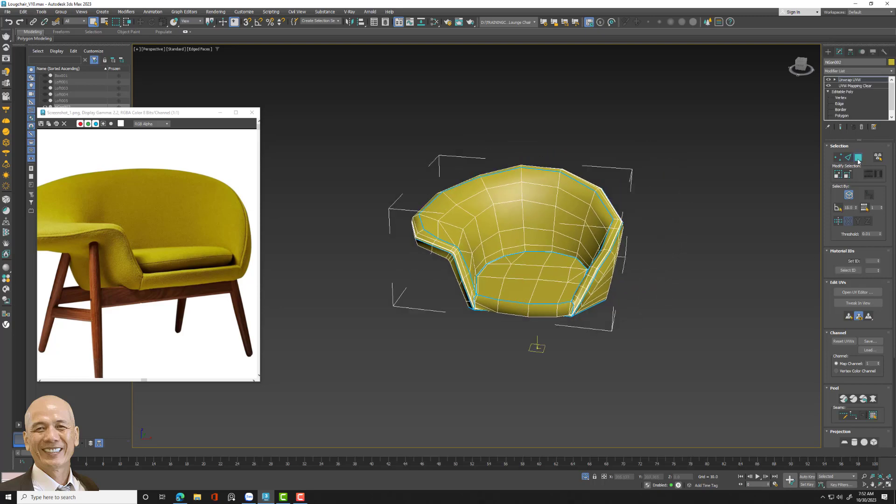
pyautogui.click(554, 215)
pyautogui.click(874, 416)
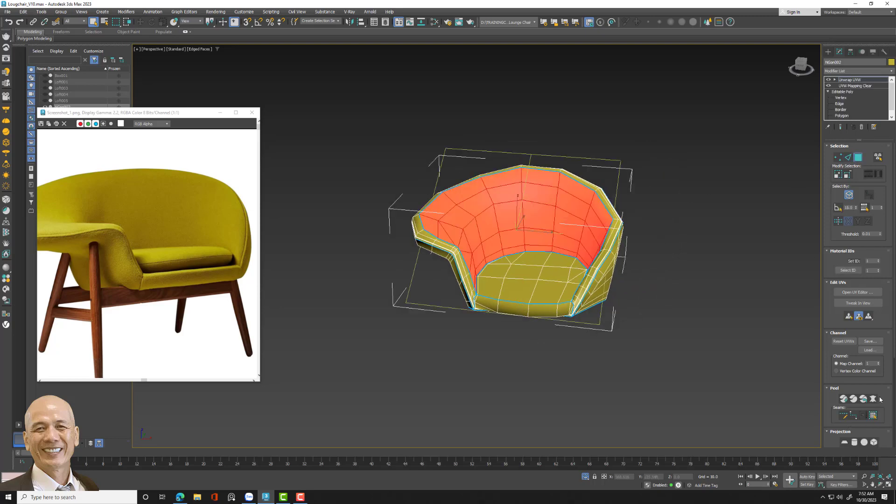
pyautogui.click(873, 398)
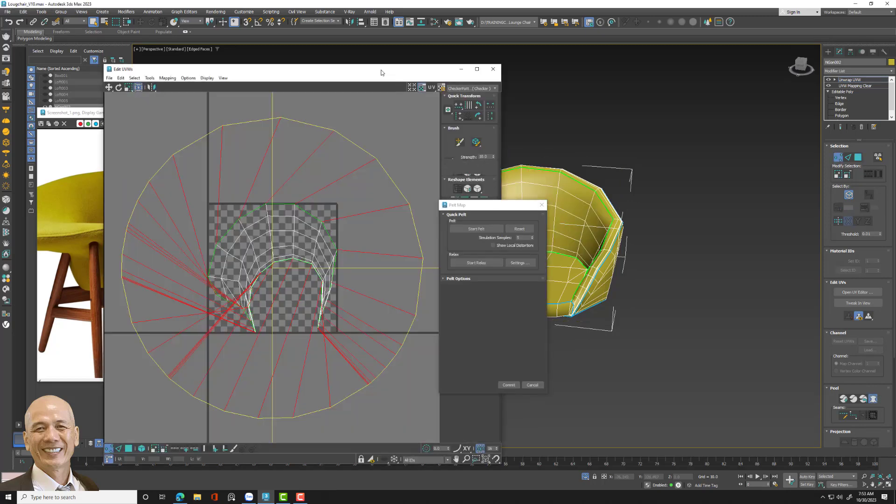
pyautogui.moveTo(377, 71); pyautogui.dragTo(365, 55)
pyautogui.click(476, 228)
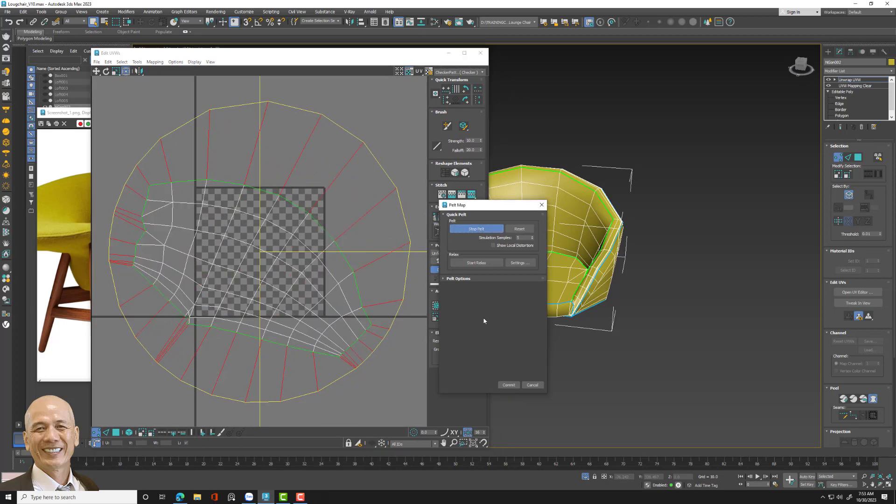
pyautogui.click(508, 385)
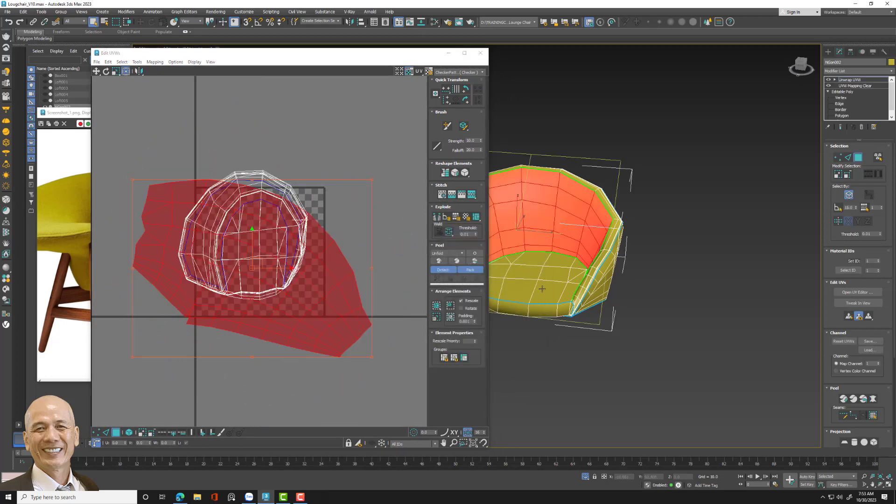
# - Pelt-map the seat faces and commit the layout
pyautogui.click(873, 416)
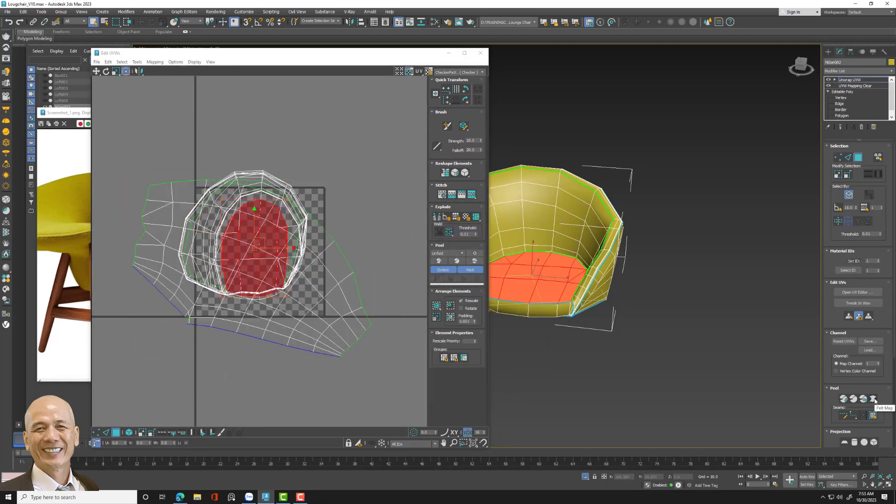
pyautogui.click(873, 399)
pyautogui.click(476, 229)
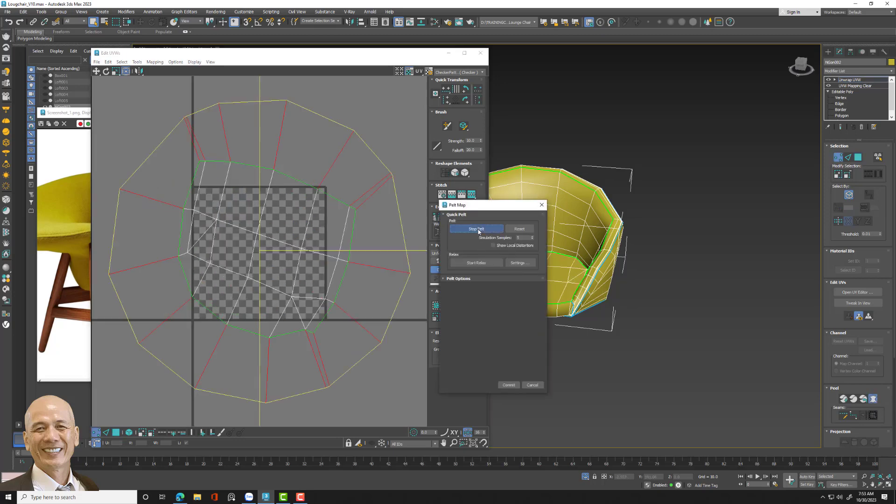
pyautogui.click(511, 387)
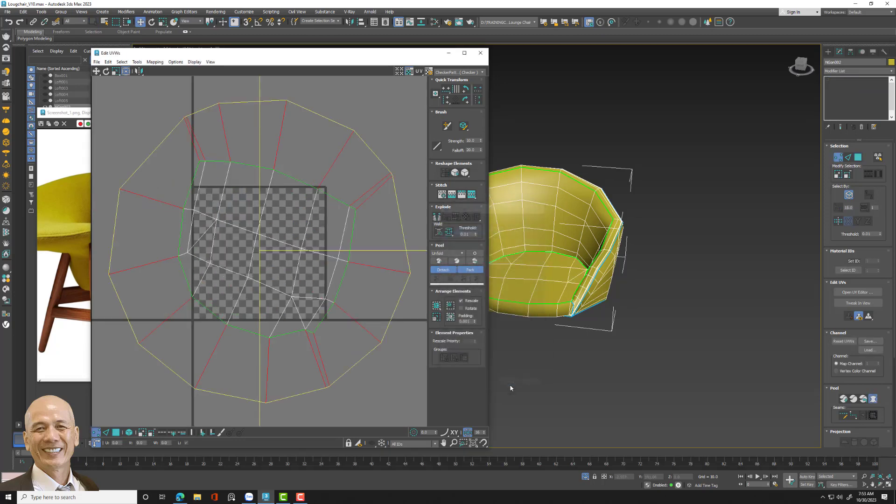
# - Pelt-map the side panel faces and commit the layout
pyautogui.click(597, 298)
pyautogui.click(874, 416)
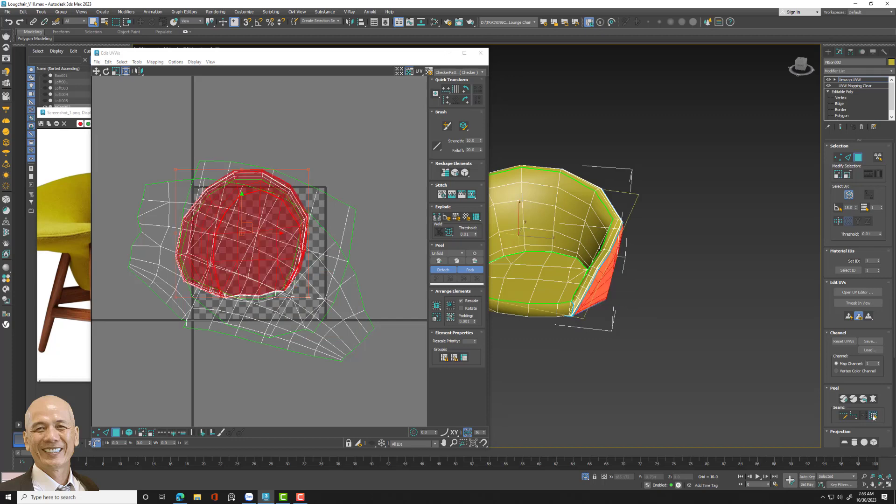
pyautogui.click(874, 400)
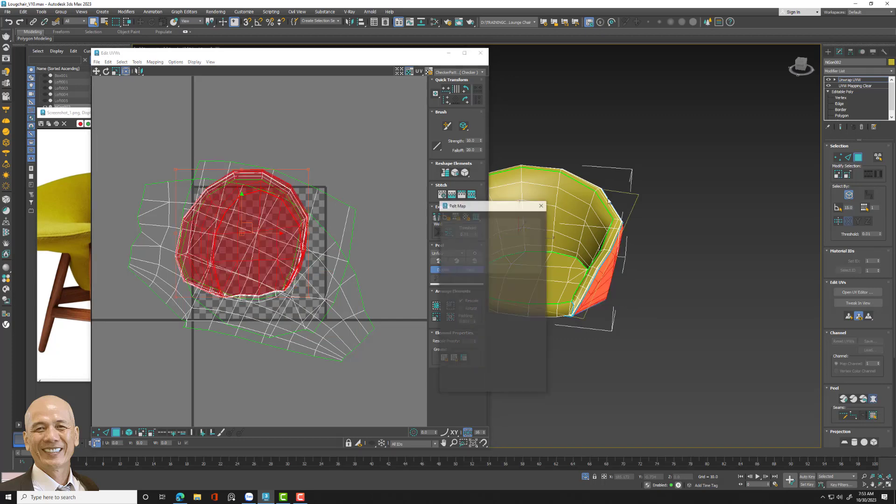
pyautogui.click(476, 229)
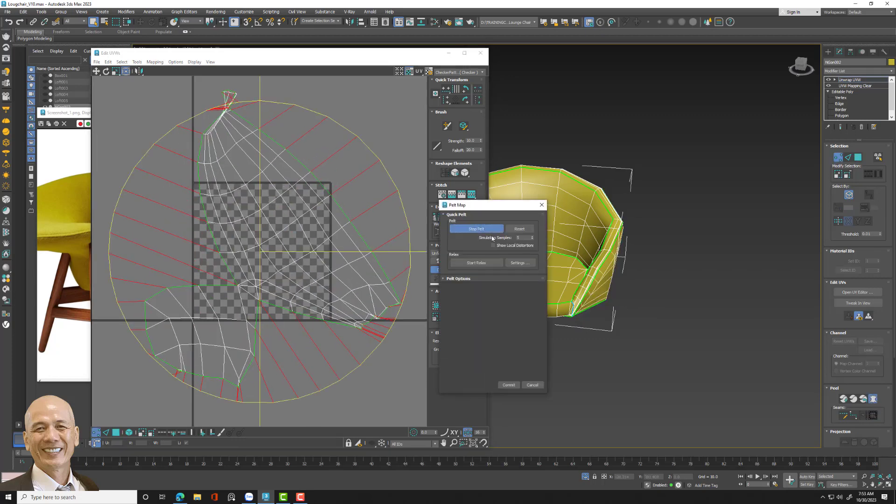
pyautogui.click(486, 230)
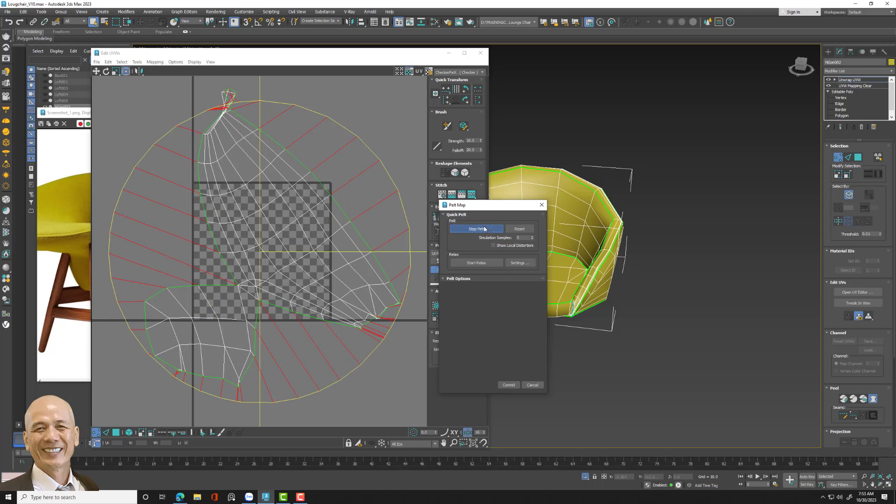
pyautogui.click(509, 385)
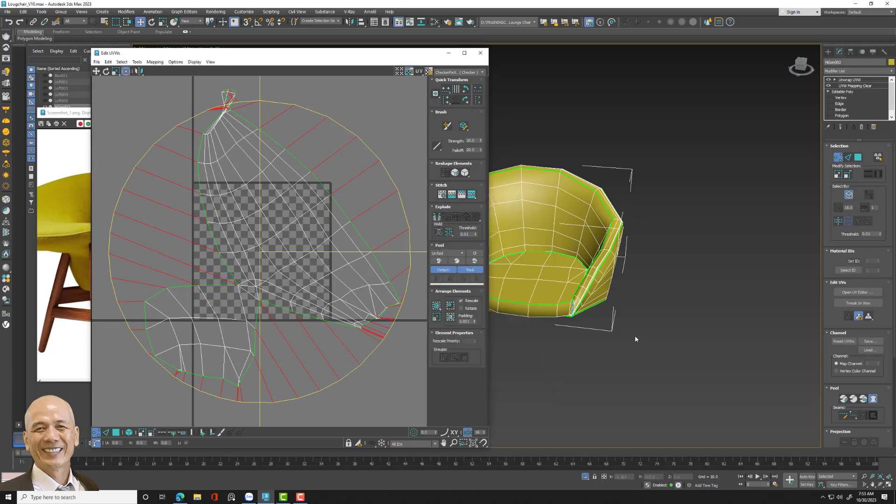
# - Pelt-map the small strip of rim faces
pyautogui.moveTo(635, 335)
pyautogui.keyDown('alt'); pyautogui.mouseDown(button='middle')
pyautogui.moveTo(558, 328)
pyautogui.moveTo(429, 340)
pyautogui.mouseUp(button='middle'); pyautogui.keyUp('alt')
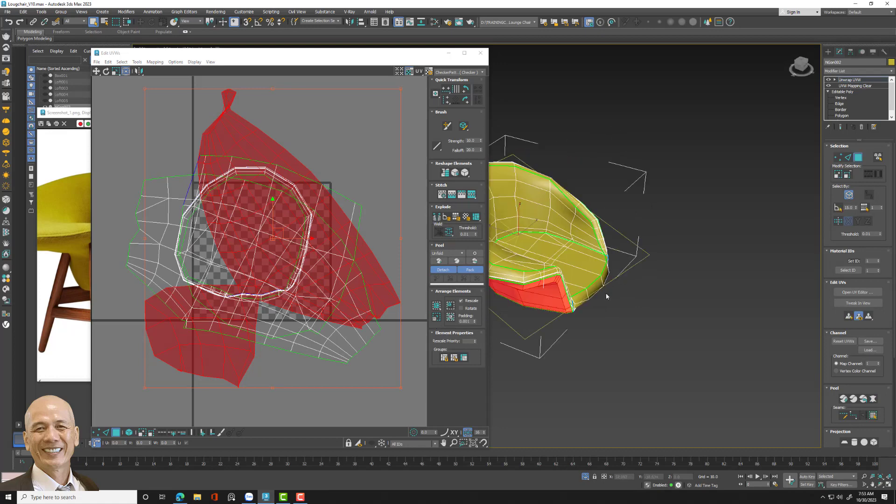
pyautogui.keyDown('alt'); pyautogui.moveTo(606, 295); pyautogui.dragTo(596, 318, button='middle'); pyautogui.keyUp('alt')
pyautogui.click(596, 318)
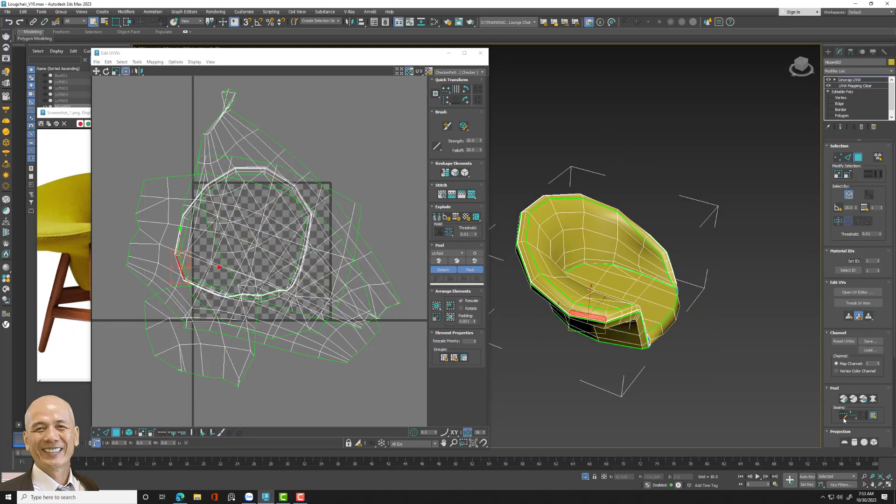
pyautogui.click(864, 399)
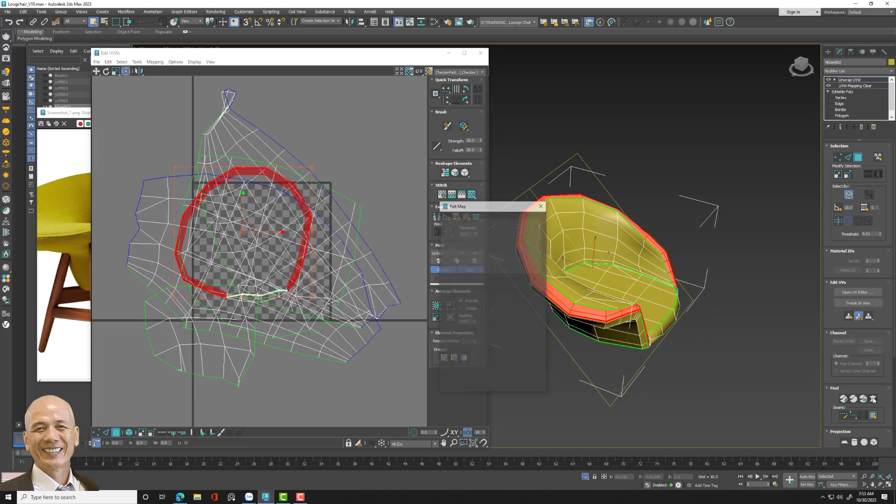
pyautogui.click(472, 229)
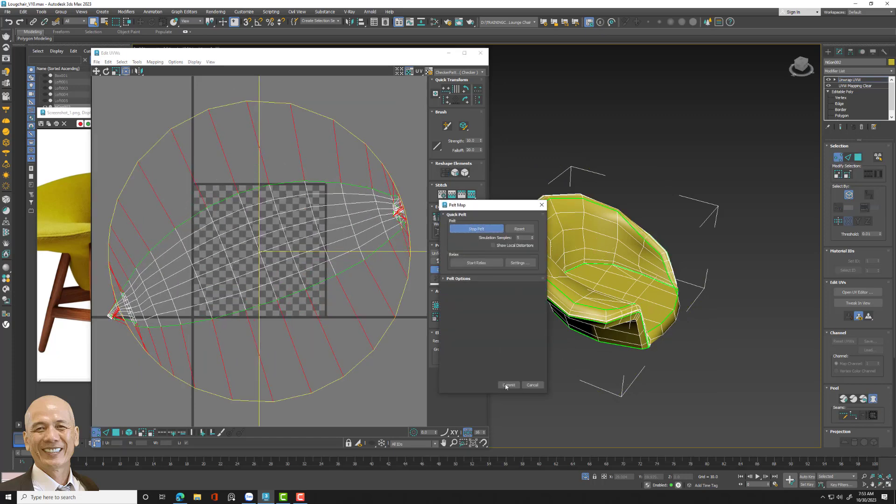
pyautogui.press('Escape')
# - Check the remaining seam-bounded region, clear the face selection and close the UV window
pyautogui.moveTo(654, 344)
pyautogui.keyDown('alt'); pyautogui.mouseDown(button='middle')
pyautogui.moveTo(603, 320)
pyautogui.moveTo(606, 308)
pyautogui.mouseUp(button='middle'); pyautogui.keyUp('alt')
pyautogui.click(639, 272)
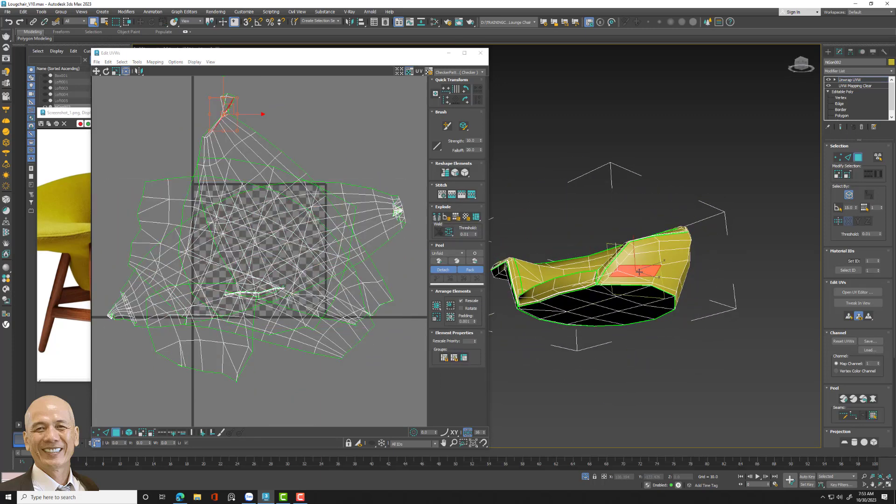
pyautogui.moveTo(641, 276)
pyautogui.keyDown('alt'); pyautogui.mouseDown(button='middle')
pyautogui.moveTo(682, 320)
pyautogui.moveTo(677, 327)
pyautogui.mouseUp(button='middle'); pyautogui.keyUp('alt')
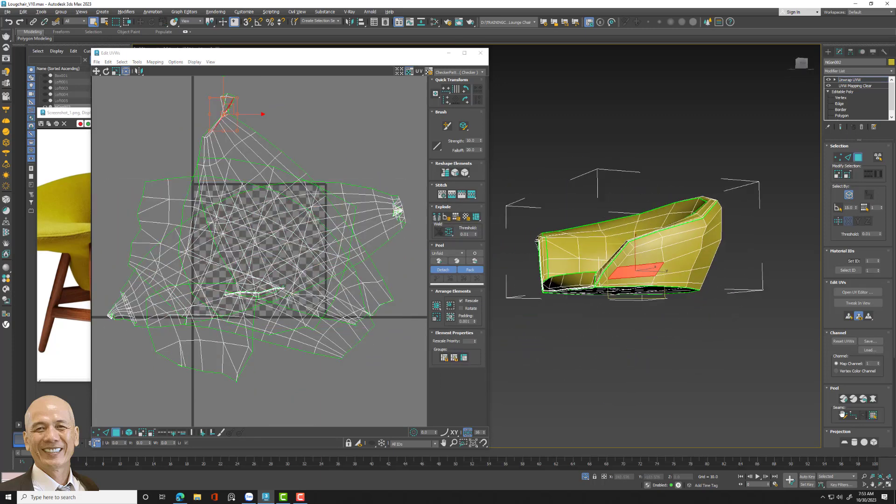
pyautogui.click(873, 415)
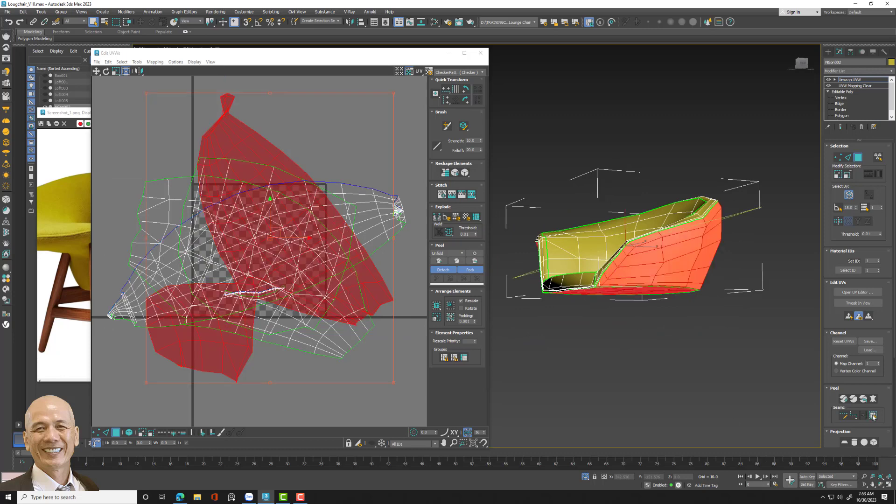
pyautogui.click(705, 425)
pyautogui.moveTo(690, 196)
pyautogui.keyDown('alt'); pyautogui.mouseDown(button='middle')
pyautogui.moveTo(691, 228)
pyautogui.moveTo(681, 219)
pyautogui.mouseUp(button='middle'); pyautogui.keyUp('alt')
pyautogui.hotkey('ctrl', 'b')
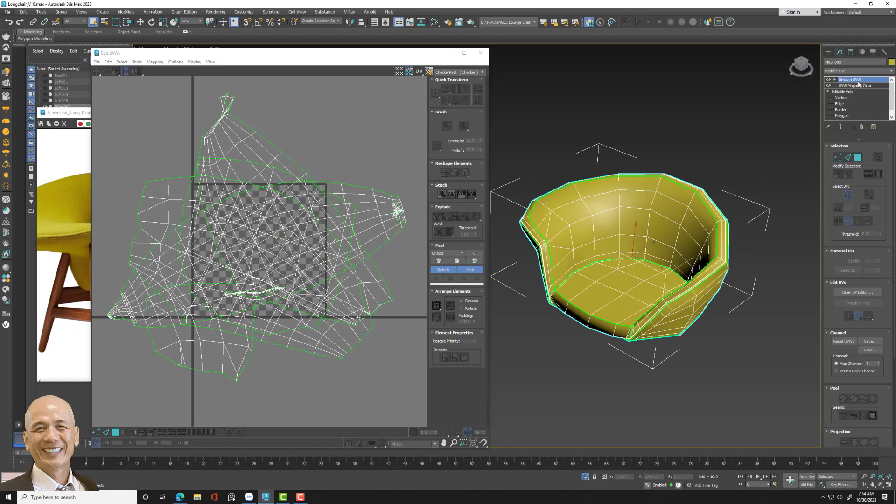
pyautogui.click(627, 357)
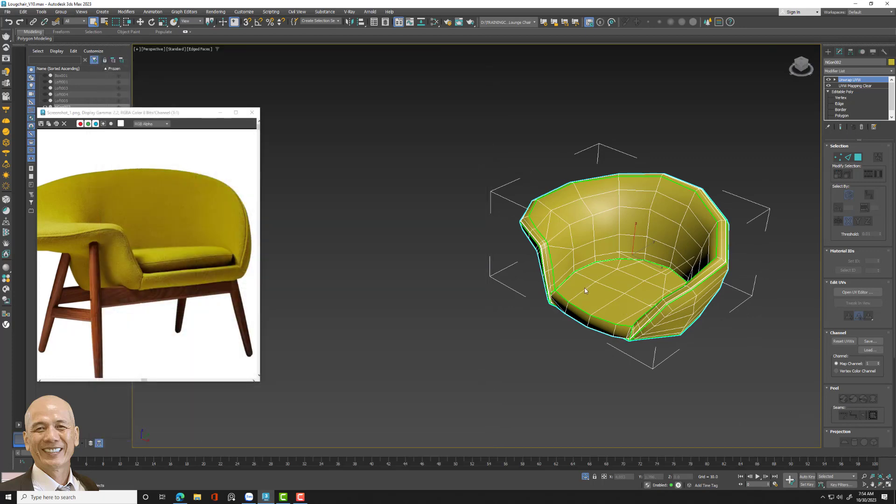
# - Reopen the chair shell's UV editor and pack the islands into the 0–1 square
pyautogui.click(630, 295)
pyautogui.click(858, 292)
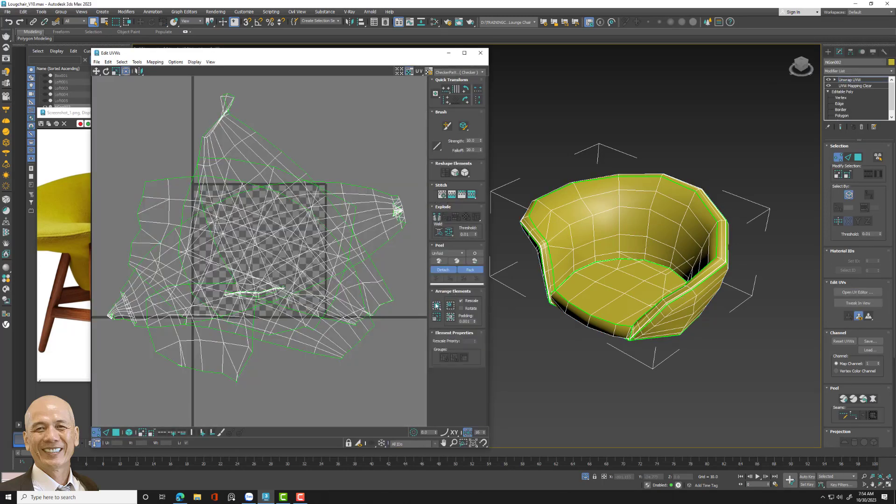
pyautogui.click(437, 306)
pyautogui.moveTo(332, 70); pyautogui.dragTo(554, 65)
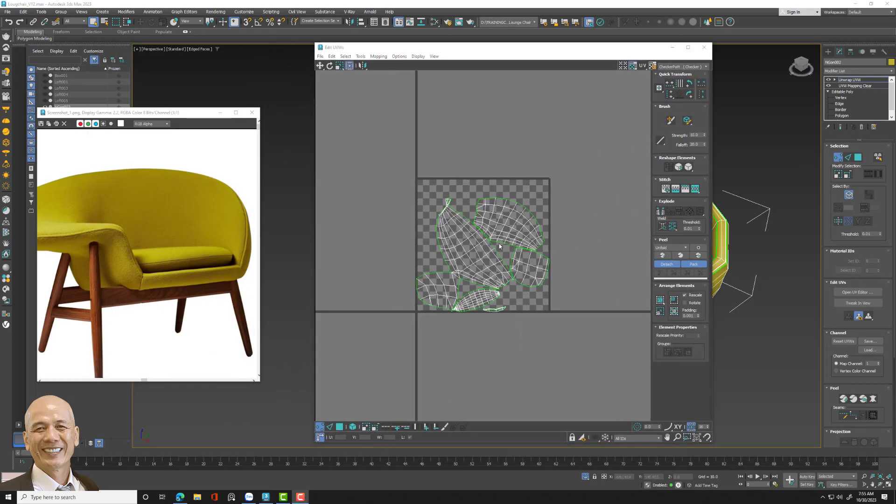
# - Zoom the UV view and select the lower-left island by element in Polygon mode
pyautogui.scroll(2, 447, 228)
pyautogui.scroll(2, 447, 227)
pyautogui.click(450, 215)
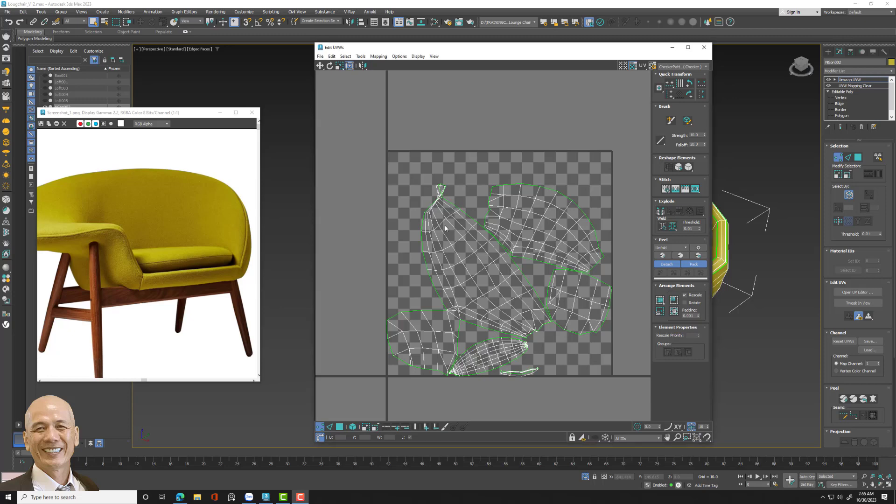
pyautogui.click(339, 427)
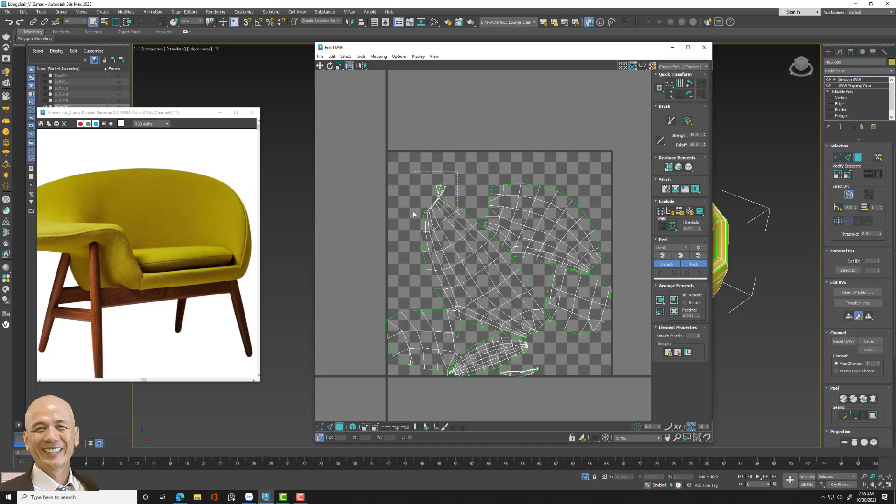
pyautogui.moveTo(413, 213); pyautogui.dragTo(409, 213)
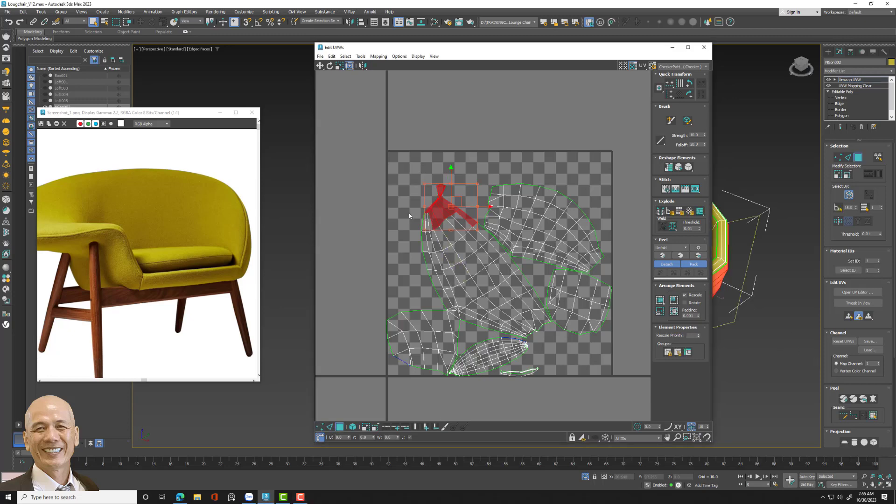
pyautogui.click(350, 427)
pyautogui.click(452, 302)
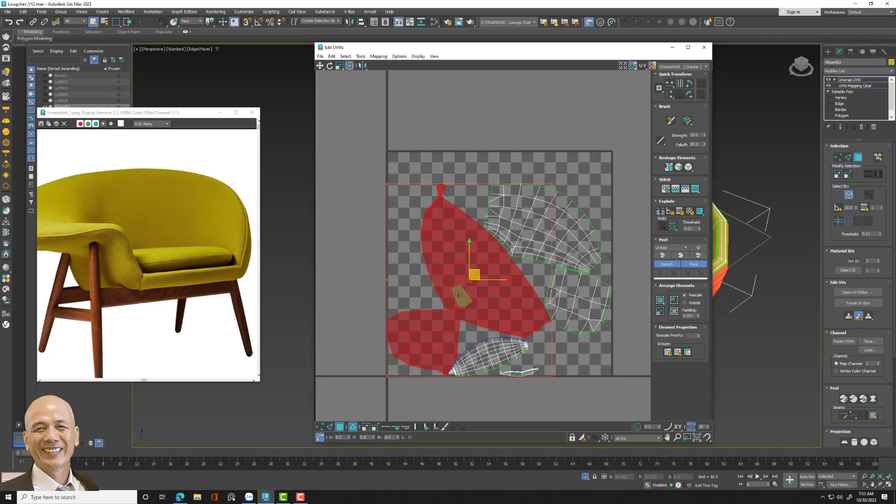
pyautogui.click(362, 56)
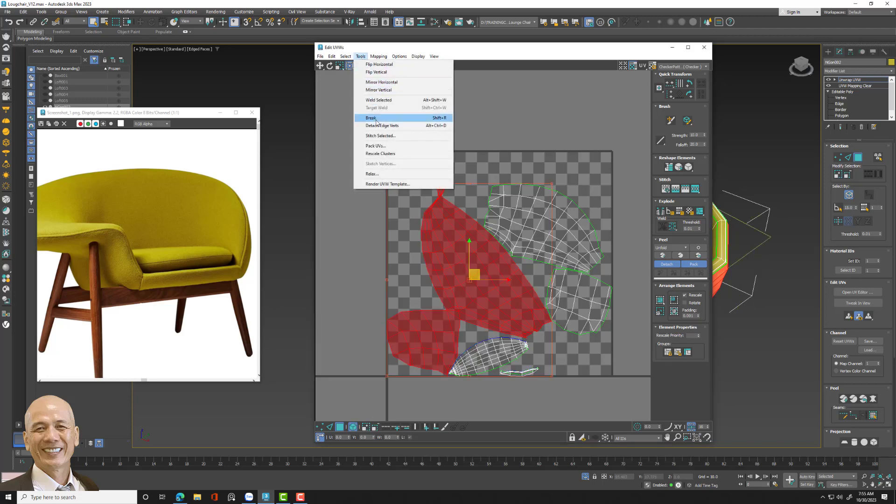
# - Relax the lower-left, upper-right and next UV islands with the Relax tool
pyautogui.click(379, 174)
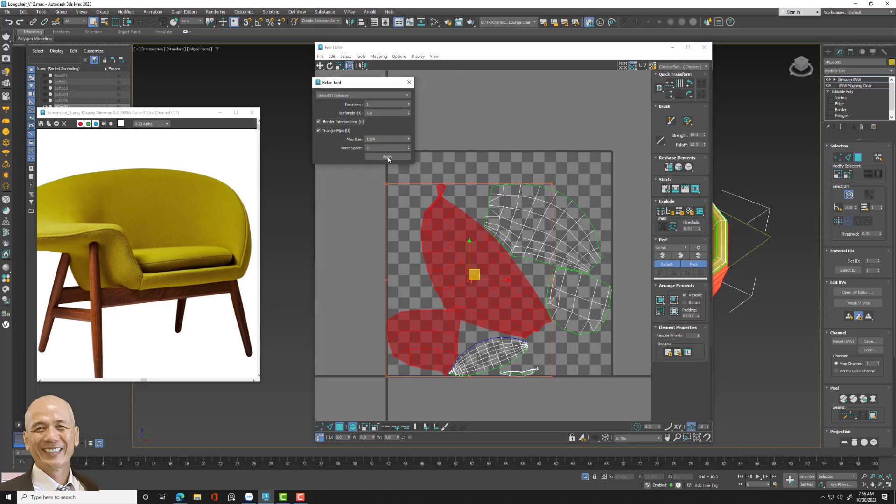
pyautogui.click(387, 157)
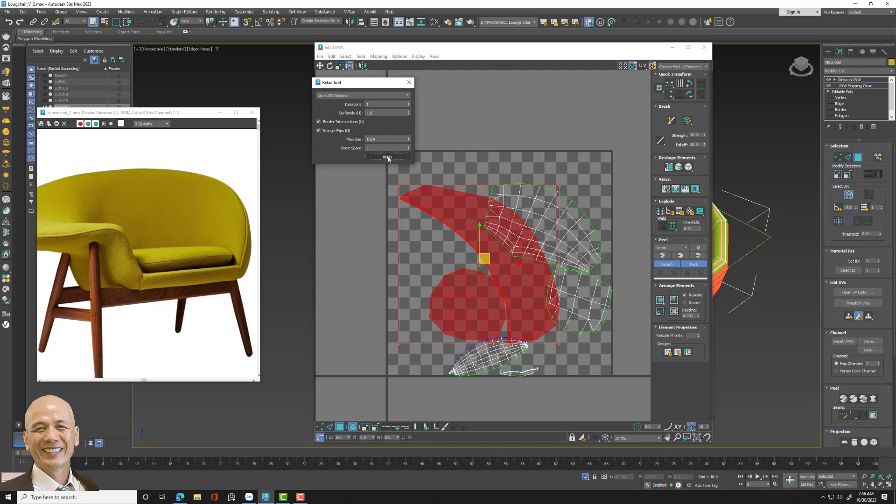
pyautogui.click(577, 214)
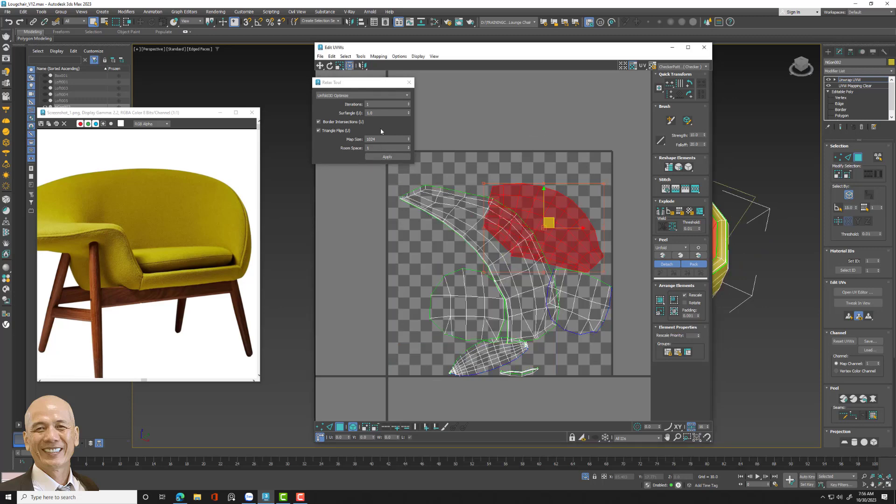
pyautogui.click(385, 156)
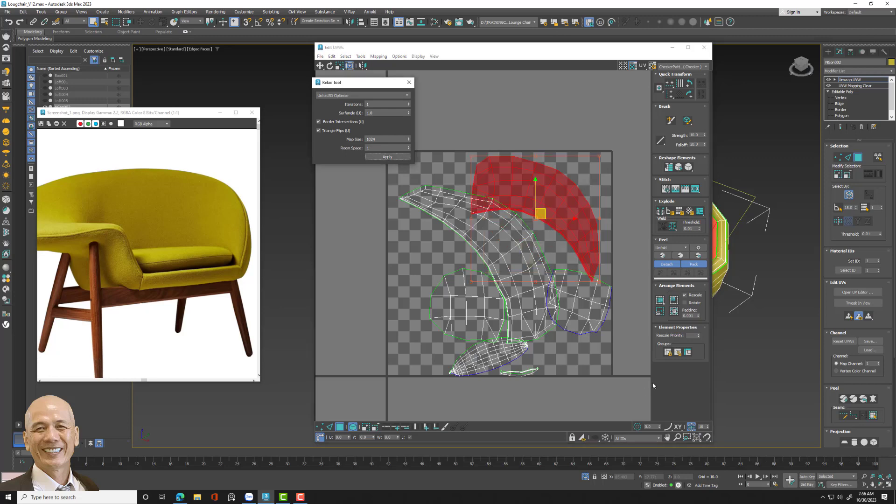
pyautogui.click(387, 323)
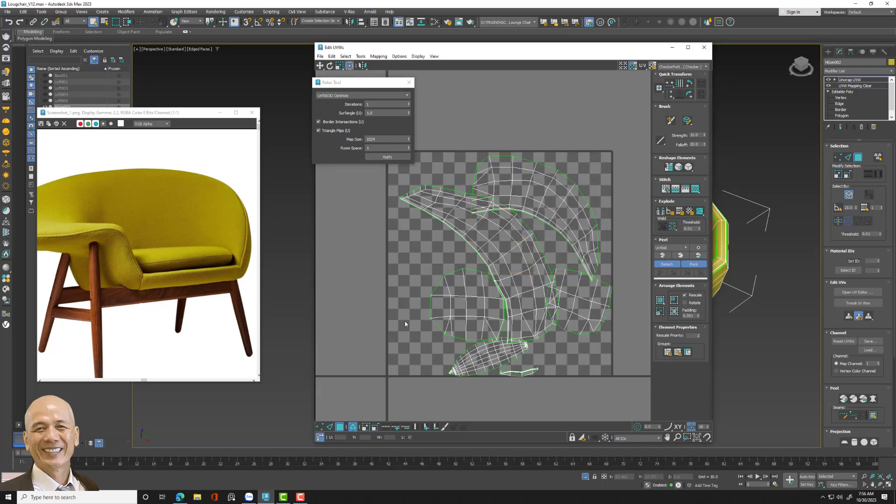
pyautogui.click(469, 363)
pyautogui.click(386, 158)
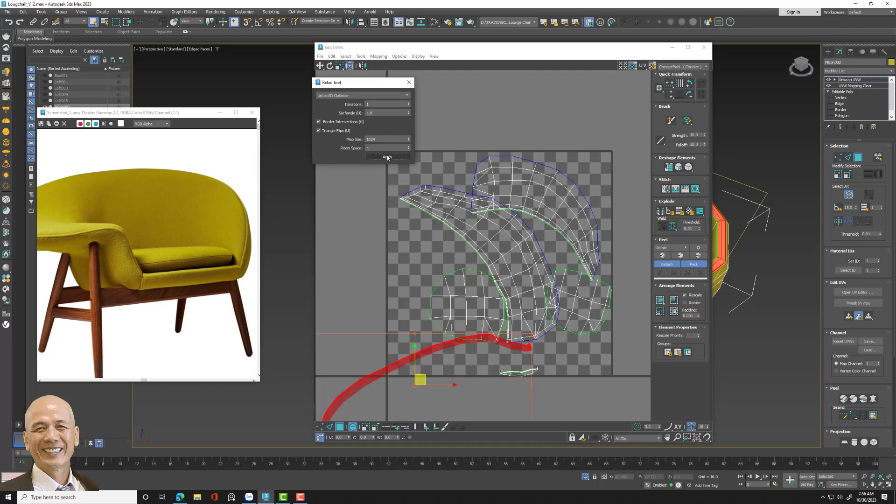
# - Clear the selection, pack the islands to fill the UV square and close Relax
pyautogui.moveTo(432, 362); pyautogui.dragTo(397, 330, button='middle')
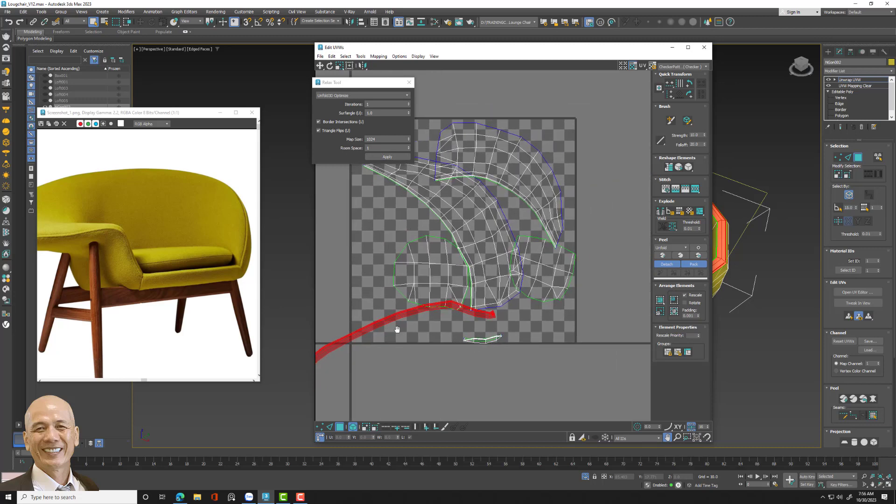
pyautogui.click(548, 286)
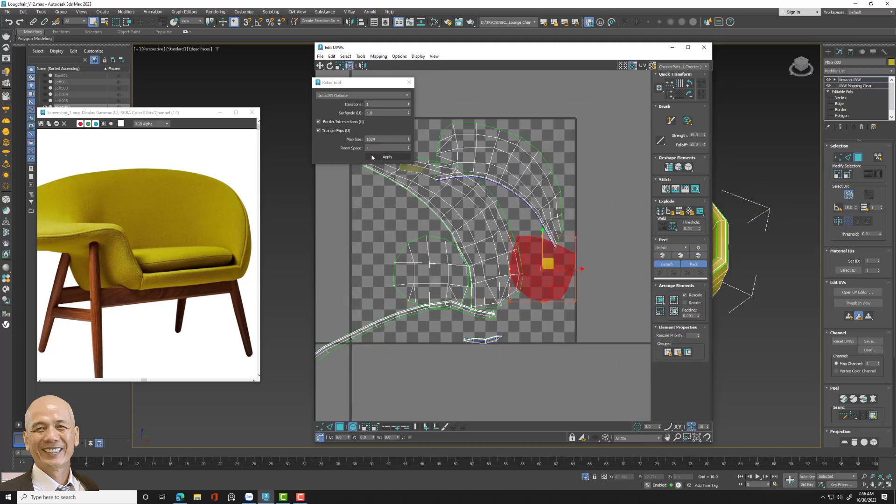
pyautogui.click(424, 254)
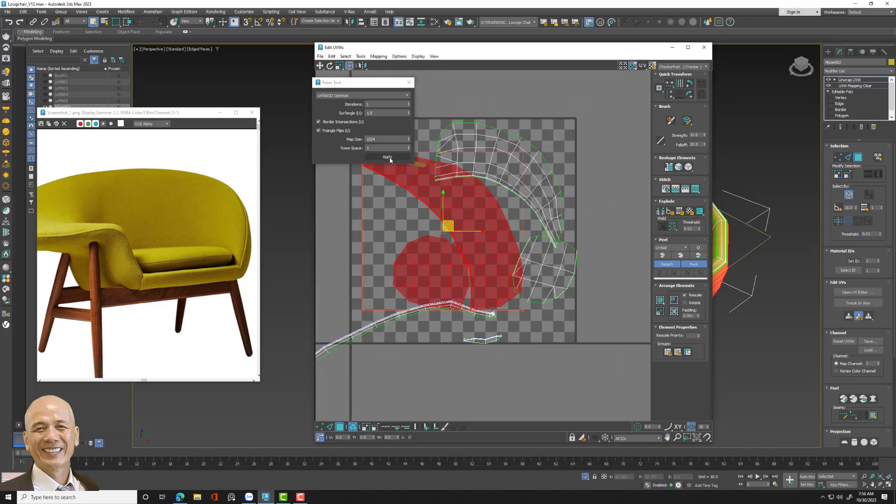
pyautogui.click(377, 214)
pyautogui.click(661, 301)
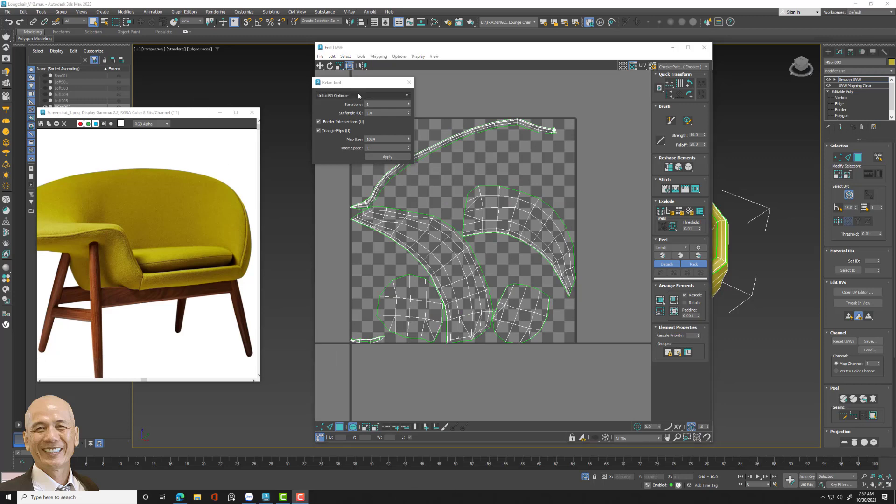
pyautogui.click(409, 82)
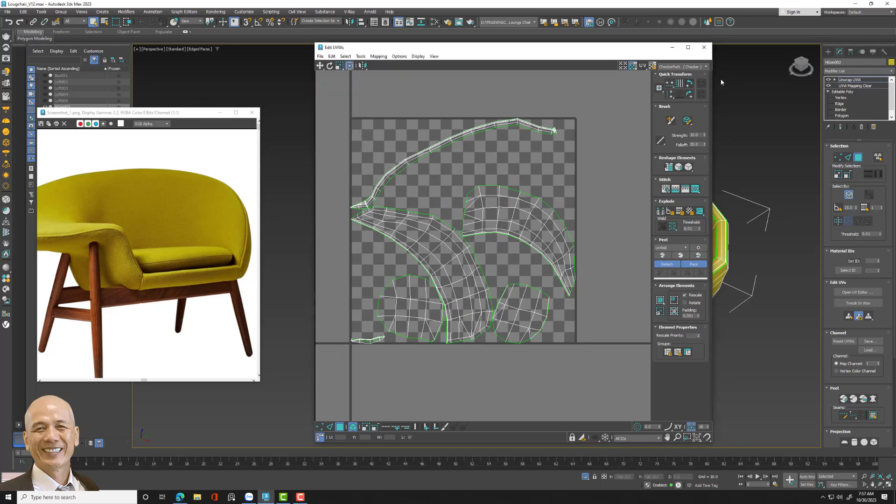
# - Close Edit UVWs, convert the shell to Editable Poly and add TurboSmooth
pyautogui.click(704, 48)
pyautogui.rightClick(671, 198)
pyautogui.moveTo(686, 284)
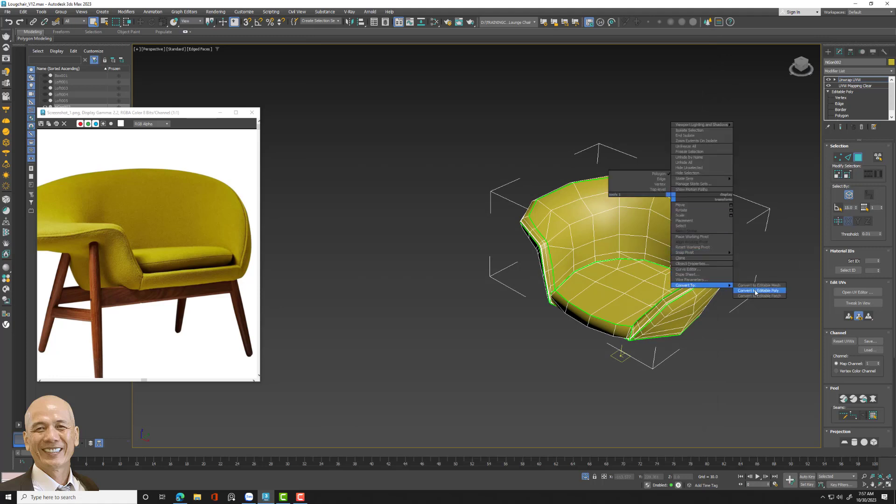
pyautogui.click(756, 293)
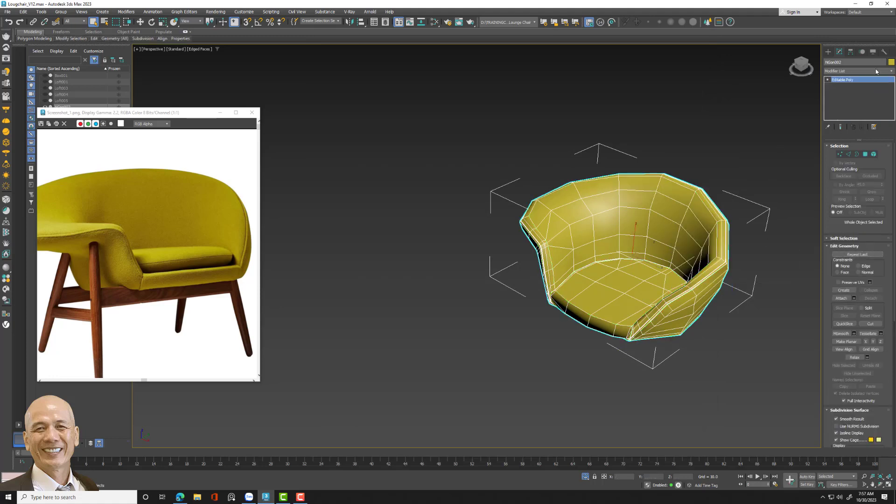
pyautogui.click(876, 71)
pyautogui.press('t')
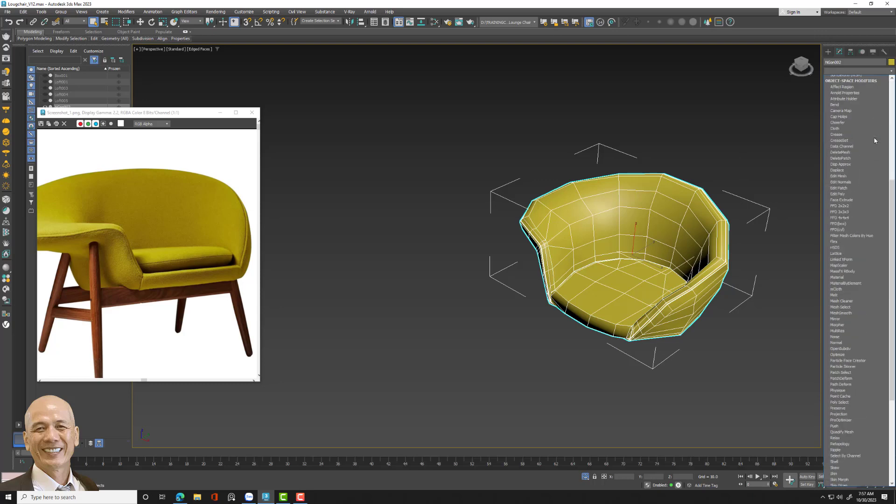
pyautogui.click(857, 347)
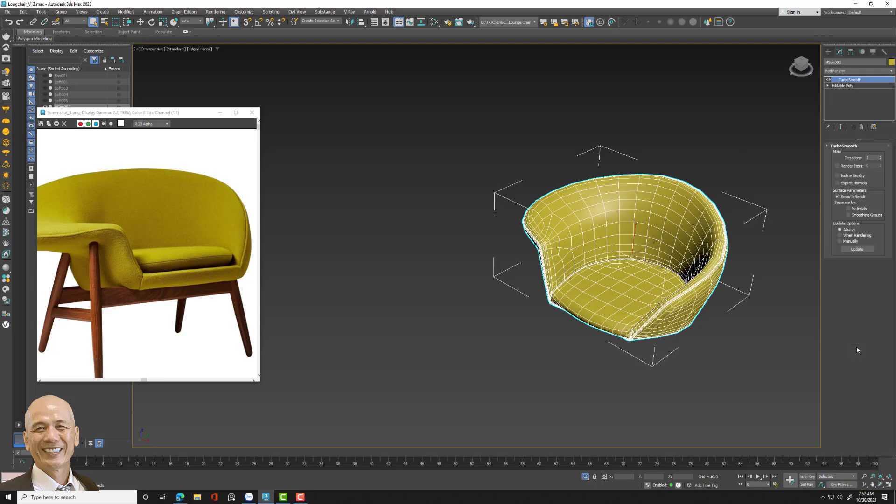
pyautogui.click(791, 352)
pyautogui.moveTo(743, 285)
pyautogui.mouseDown(button='middle')
pyautogui.moveTo(663, 291)
pyautogui.moveTo(621, 276)
pyautogui.mouseUp(button='middle')
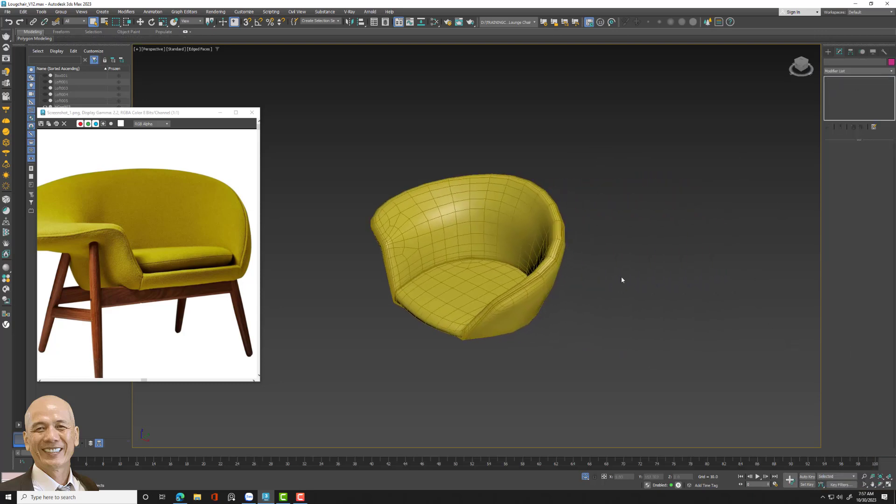
# - Isolate the wooden stretcher rail on its own and frame it in the viewport
pyautogui.click(583, 478)
pyautogui.click(487, 342)
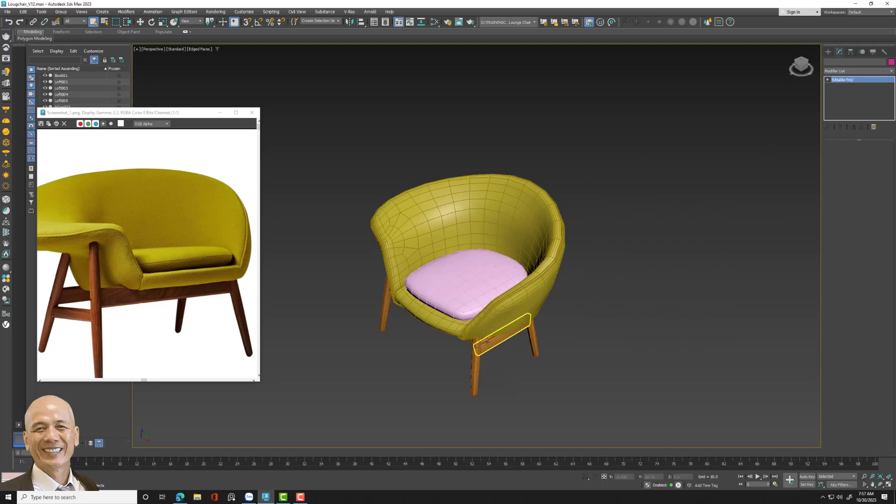
pyautogui.click(585, 476)
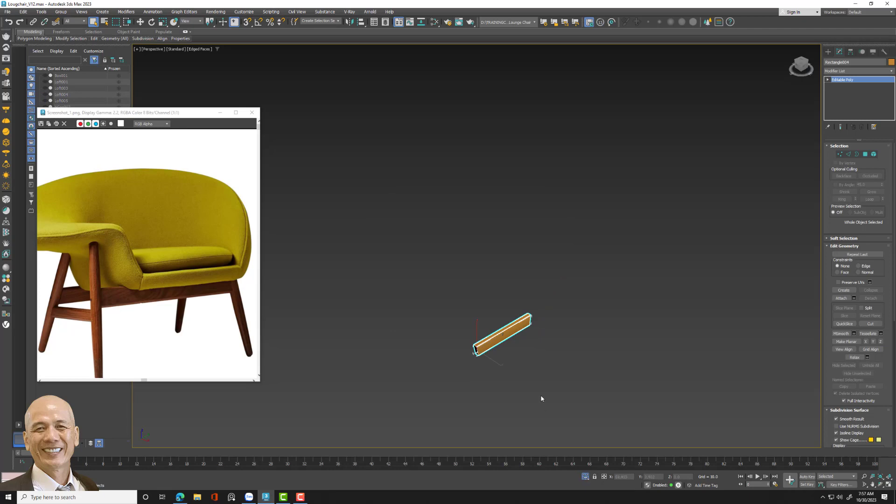
pyautogui.press('z')
pyautogui.moveTo(515, 327)
pyautogui.mouseDown(button='middle')
pyautogui.moveTo(622, 307)
pyautogui.moveTo(589, 332)
pyautogui.mouseUp(button='middle')
# - Add an Unwrap UVW modifier to the rail from the Modifier List
pyautogui.click(870, 71)
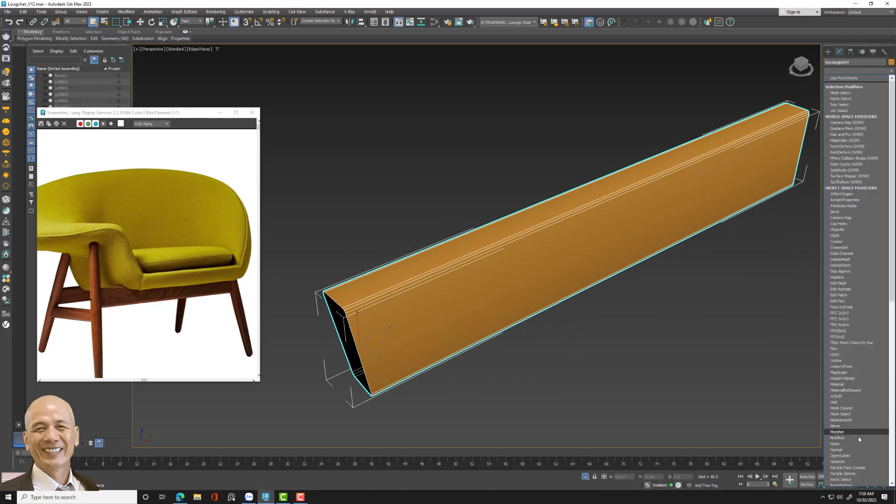
pyautogui.scroll(-2, 858, 439)
pyautogui.scroll(-5, 858, 441)
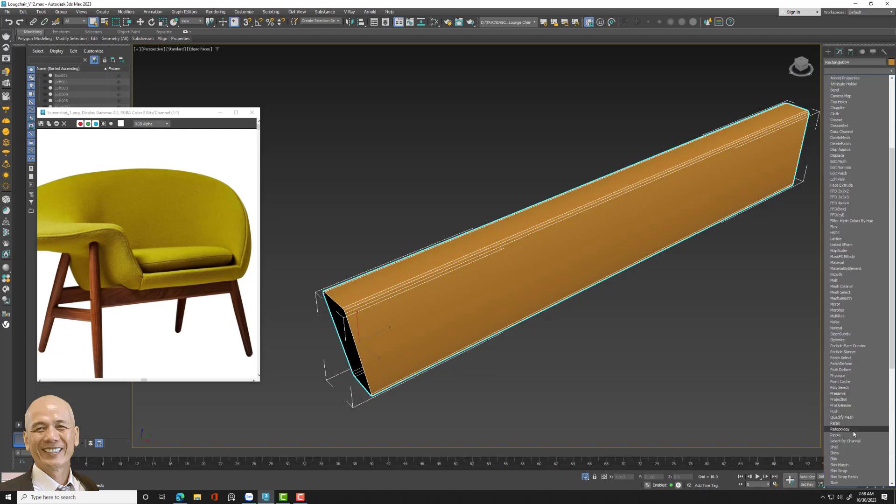
pyautogui.scroll(-3, 854, 434)
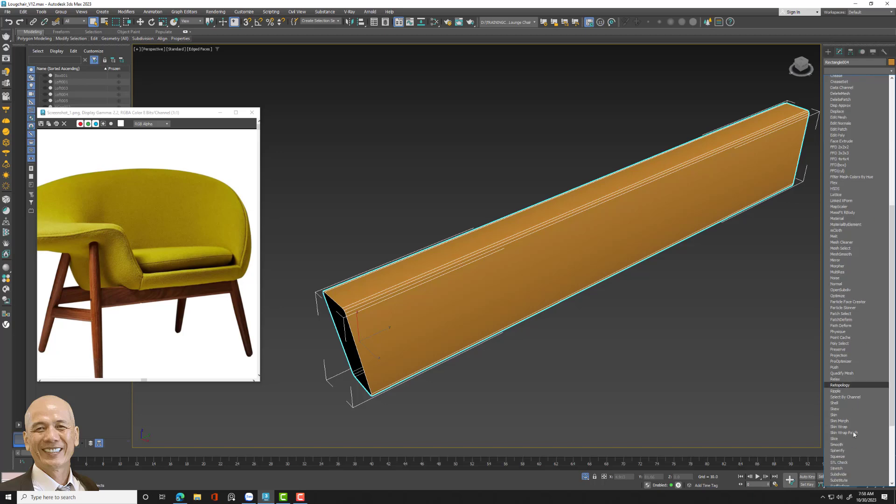
pyautogui.scroll(-3, 854, 434)
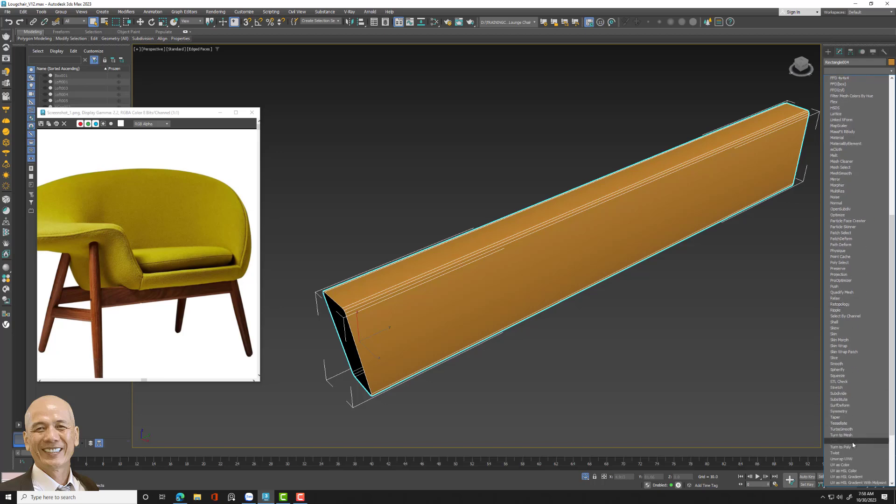
pyautogui.press('Escape')
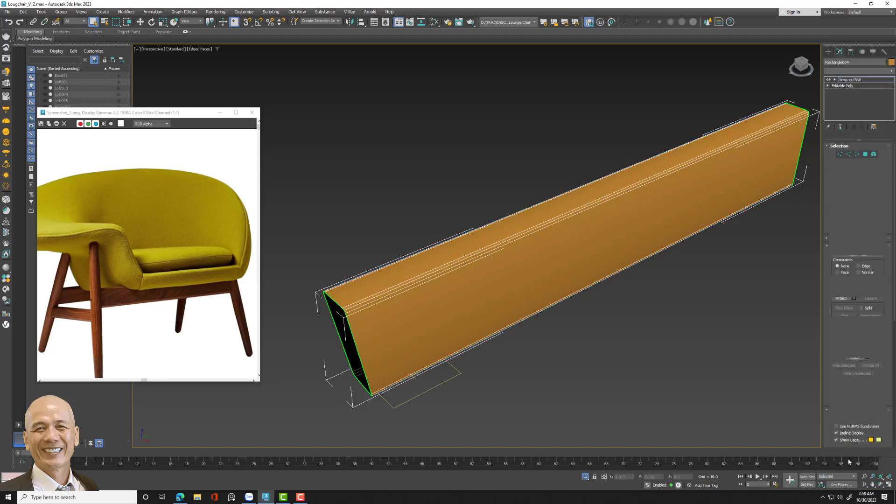
# - Select the rail's long top edge and convert it into a seam
pyautogui.moveTo(726, 368); pyautogui.dragTo(732, 354, button='middle')
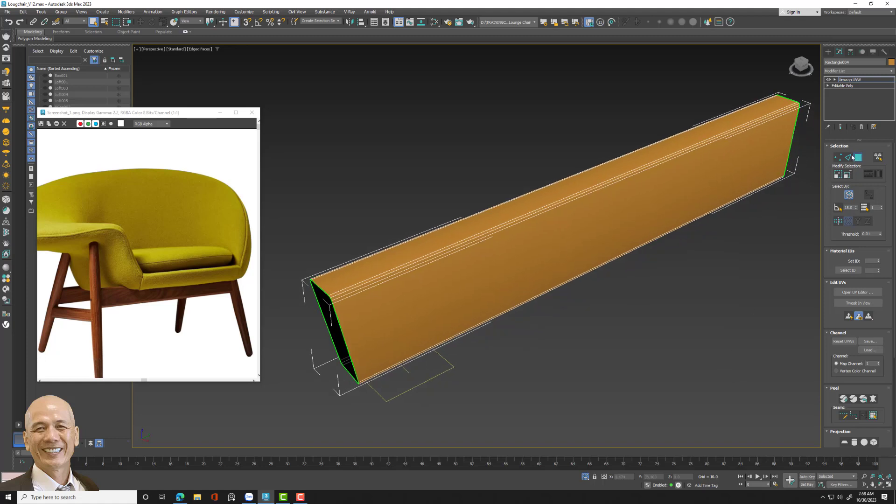
pyautogui.press('2')
pyautogui.click(529, 216)
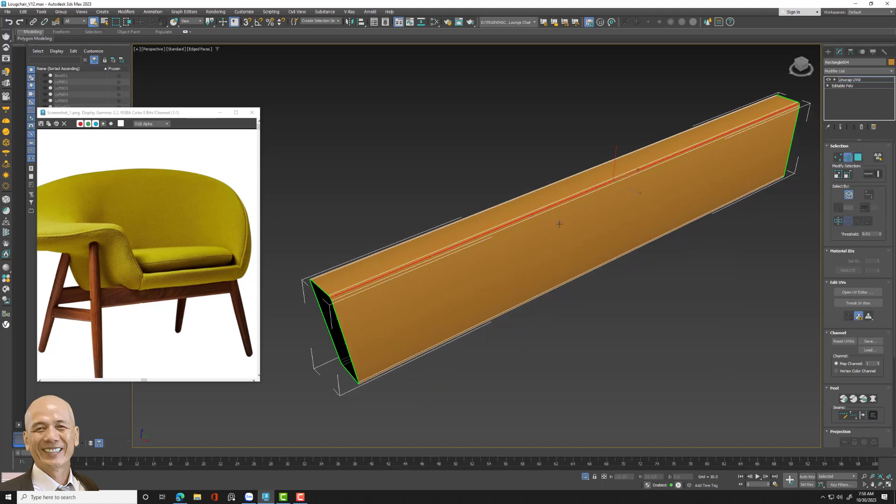
pyautogui.click(864, 415)
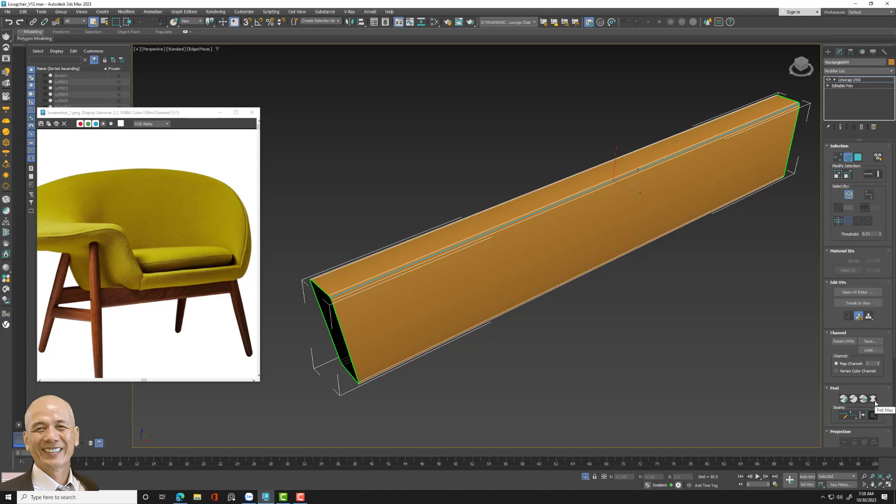
# - Select the rail's front and top faces and Pelt Map them flat in UV space
pyautogui.click(874, 400)
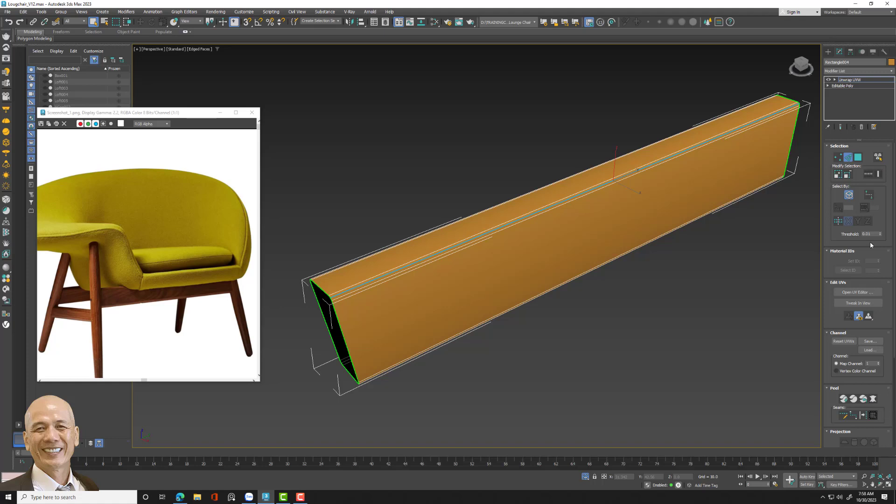
pyautogui.click(740, 156)
pyautogui.click(874, 417)
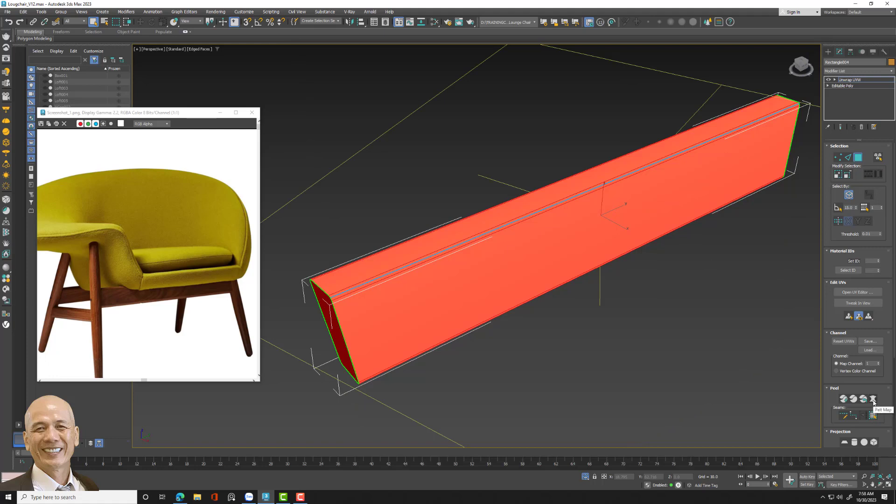
pyautogui.click(864, 399)
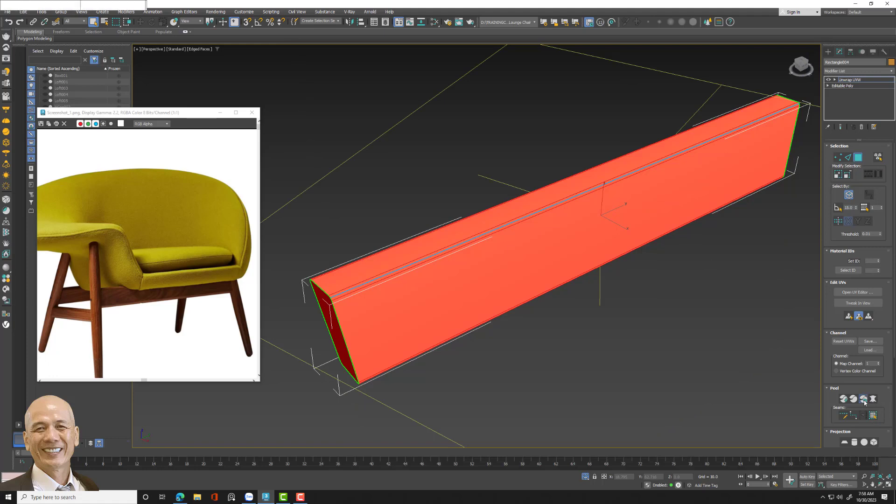
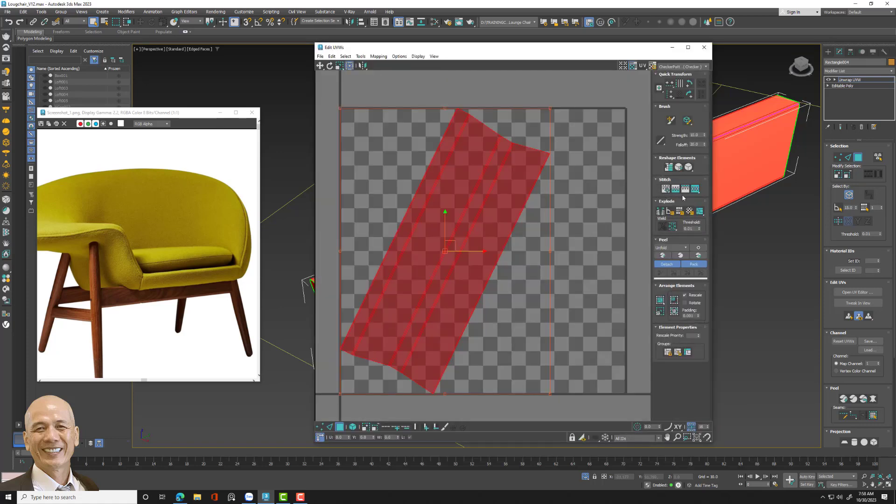
# - Rotate the rail's UV shell +90° twice, then rotate it upright, deselect, and close the UV editor
pyautogui.click(689, 94)
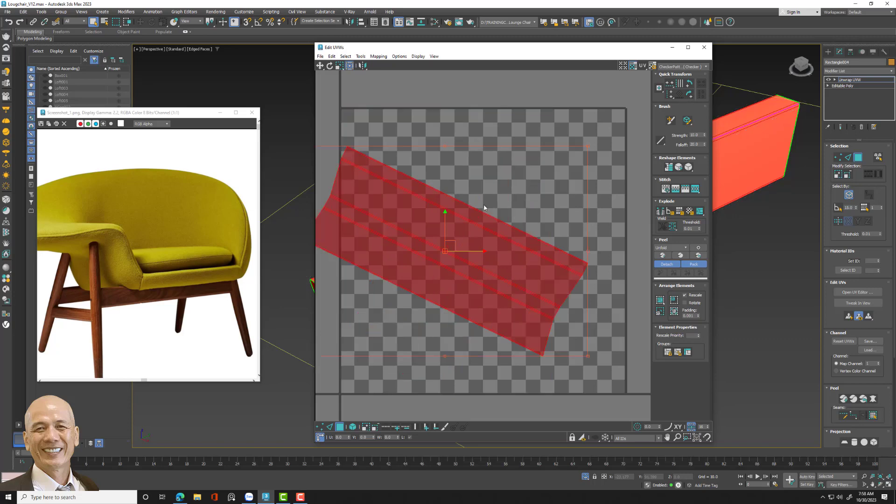
pyautogui.click(689, 95)
pyautogui.click(330, 66)
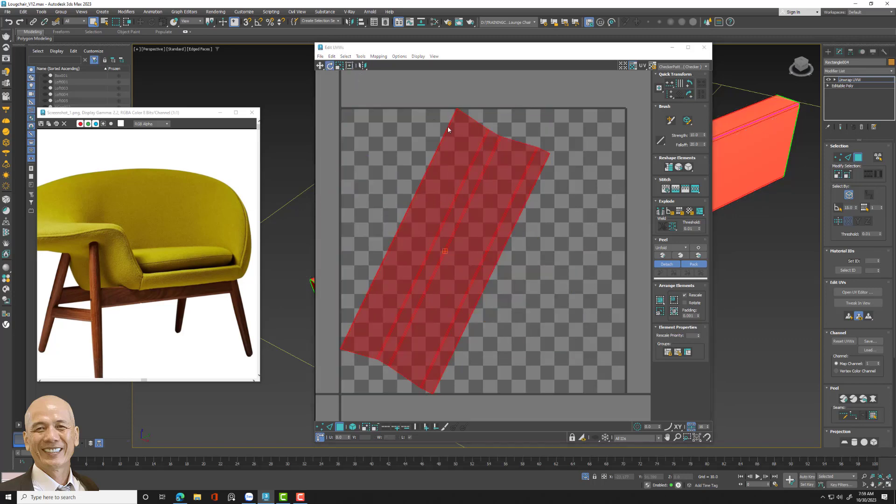
pyautogui.moveTo(447, 127); pyautogui.dragTo(388, 130)
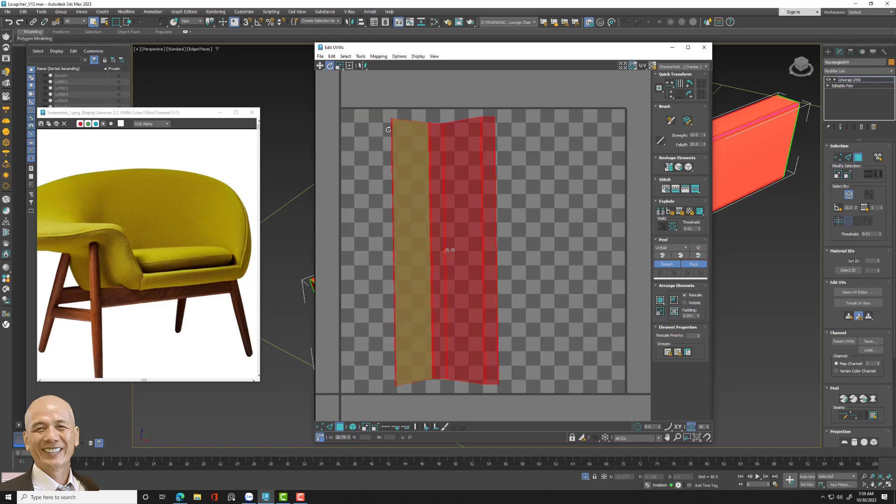
pyautogui.moveTo(388, 130); pyautogui.dragTo(514, 182)
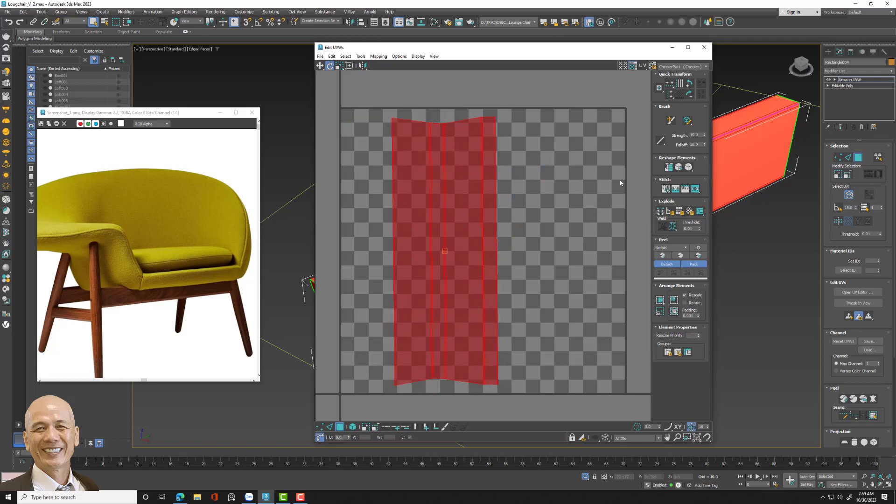
pyautogui.click(590, 189)
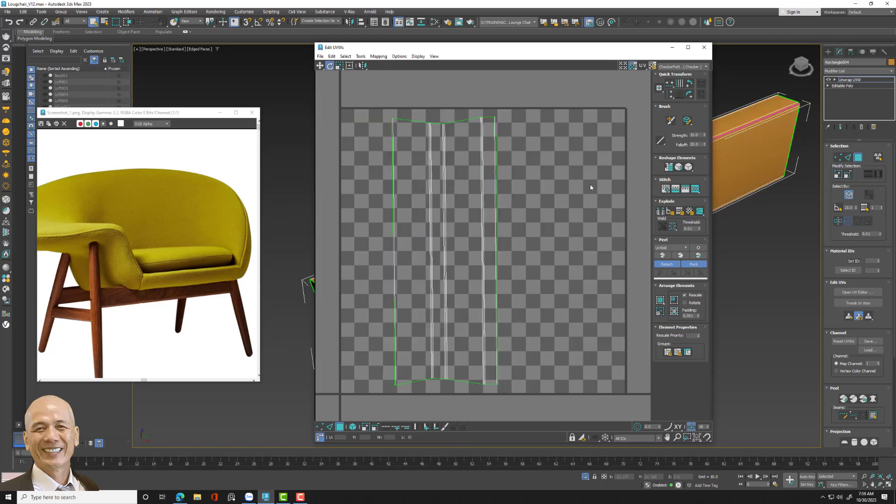
pyautogui.click(704, 47)
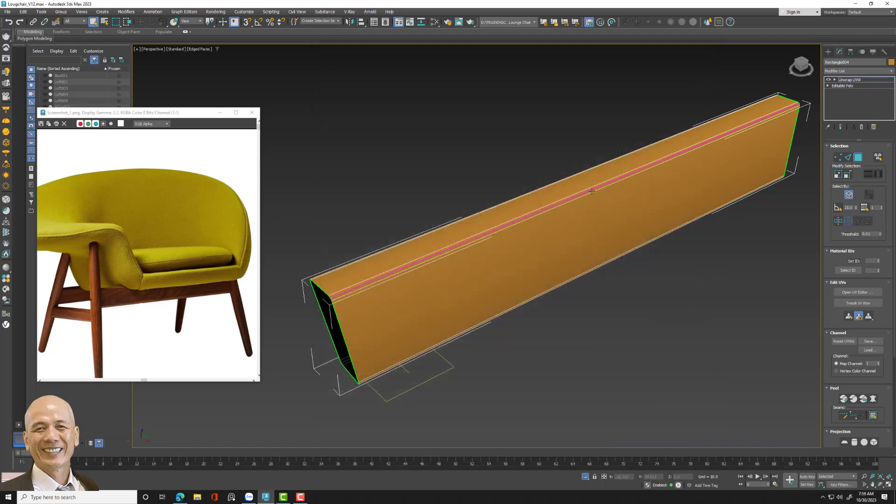
# - Save the rail's UV layout to a .uvw file
pyautogui.rightClick(590, 189)
pyautogui.click(869, 342)
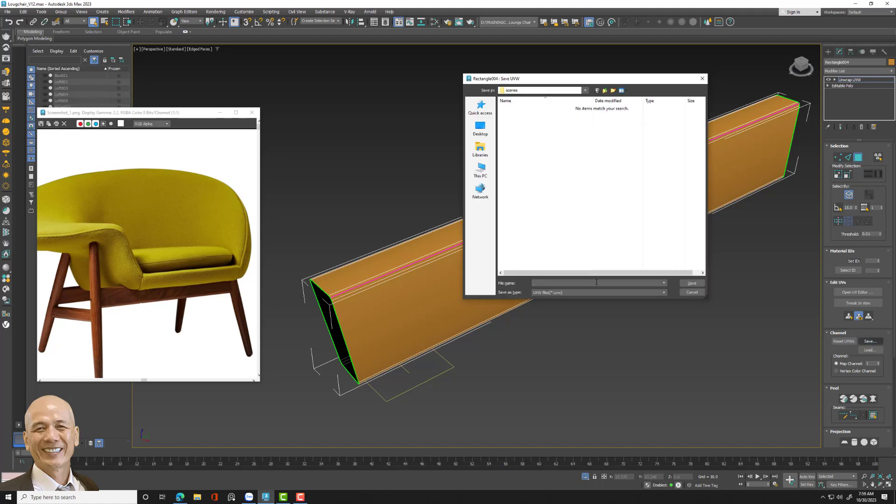
pyautogui.write('x_Wood')
pyautogui.click(687, 285)
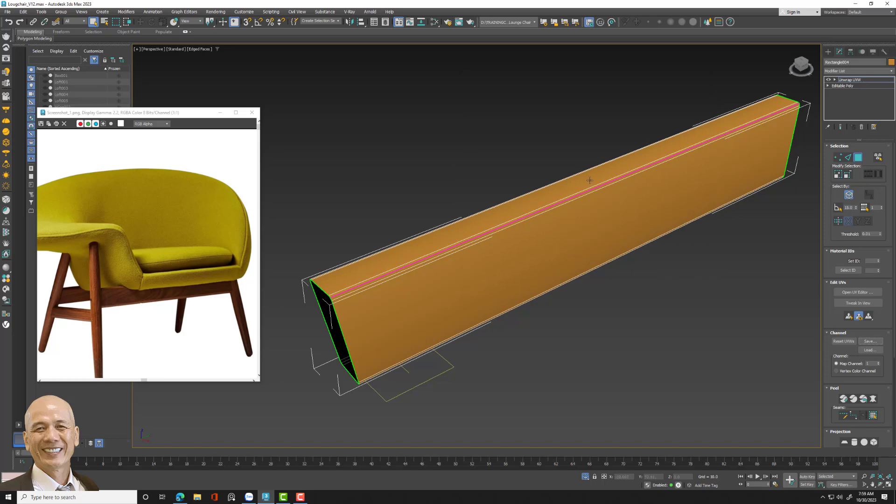
# - Collapse the rail's whole modifier stack into an Editable Poly
pyautogui.rightClick(867, 81)
pyautogui.click(851, 148)
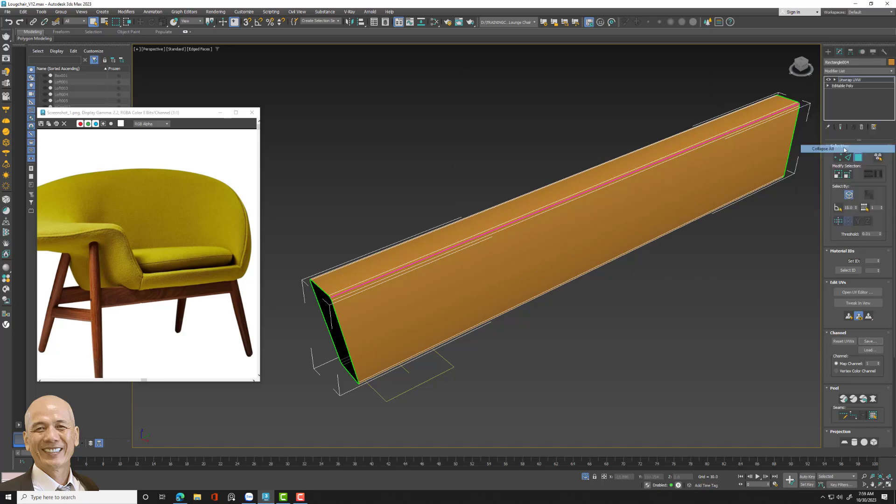
pyautogui.click(481, 269)
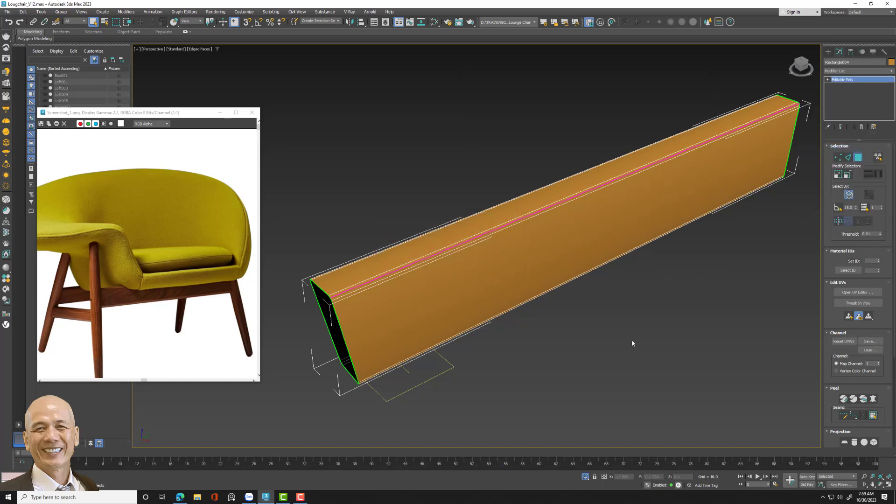
# - Exit isolation and isolate the lower rail Rectangle003 between the legs
pyautogui.click(585, 476)
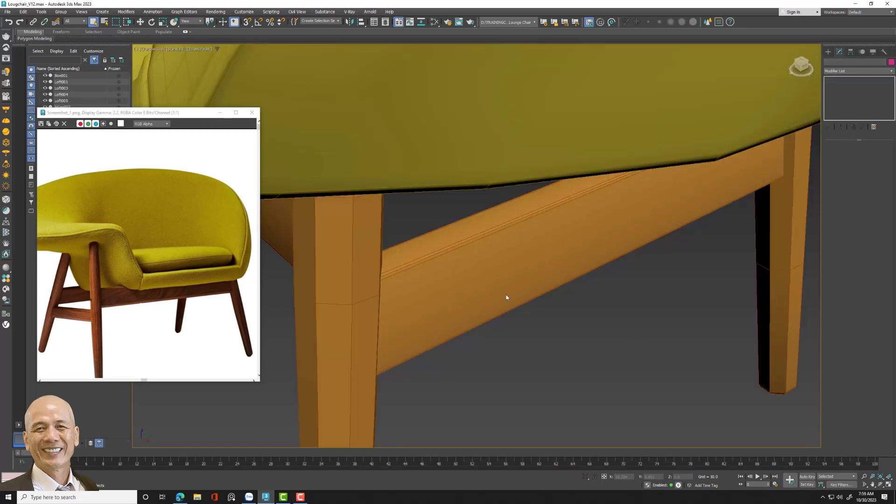
pyautogui.click(491, 251)
pyautogui.scroll(-3, 491, 251)
pyautogui.scroll(-3, 476, 255)
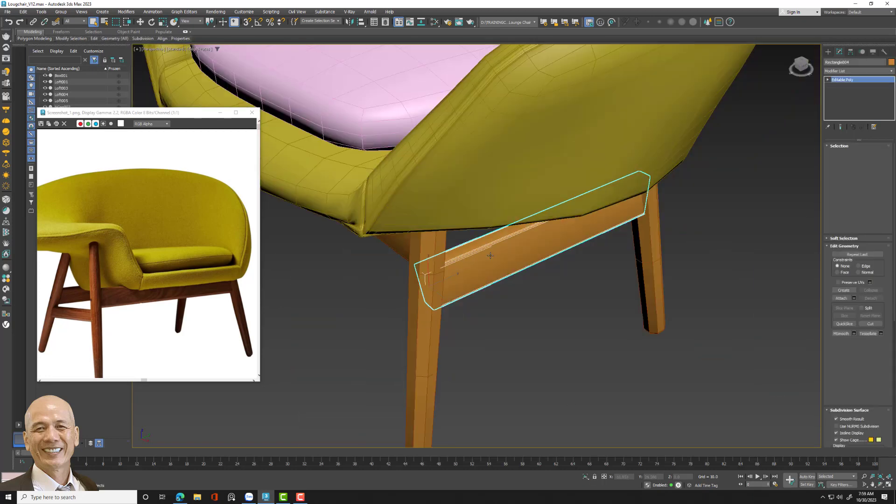
pyautogui.scroll(-5, 466, 256)
pyautogui.keyDown('alt'); pyautogui.moveTo(465, 256); pyautogui.dragTo(462, 295, button='middle'); pyautogui.keyUp('alt')
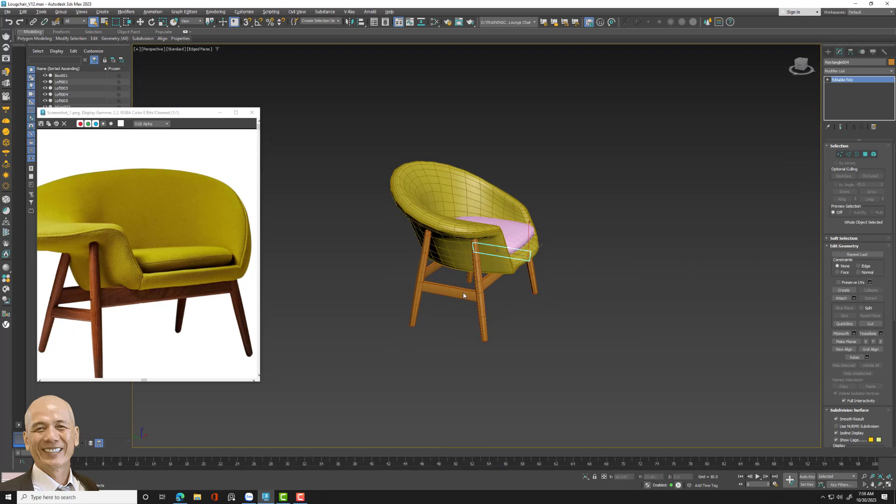
pyautogui.click(462, 295)
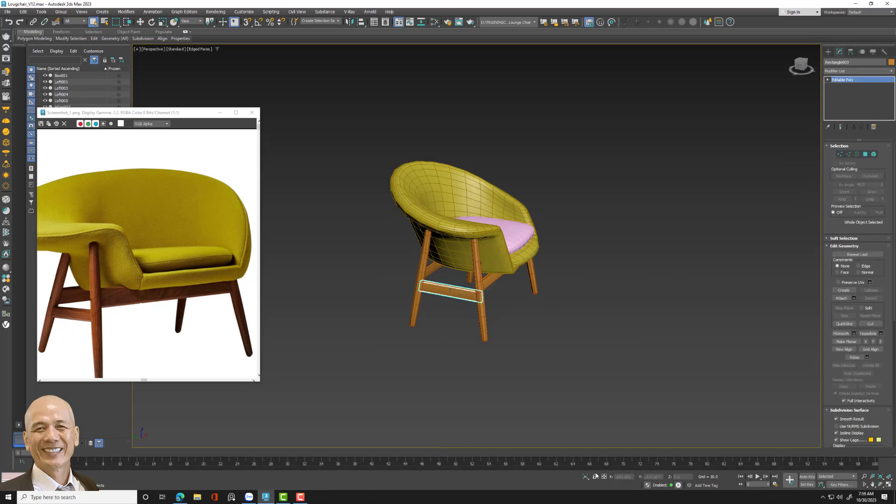
pyautogui.click(585, 476)
# - Add an Unwrap UVW modifier to the lower rail and load box_Wood.uvw onto it
pyautogui.press('z')
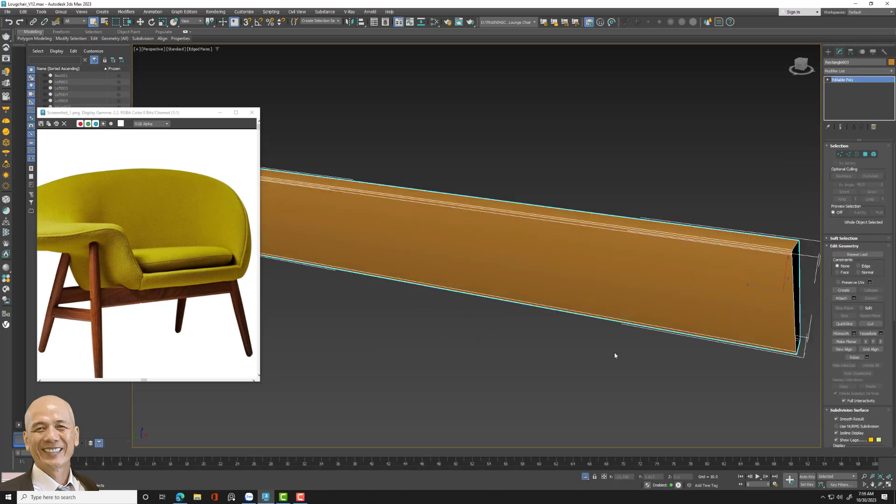
pyautogui.click(860, 70)
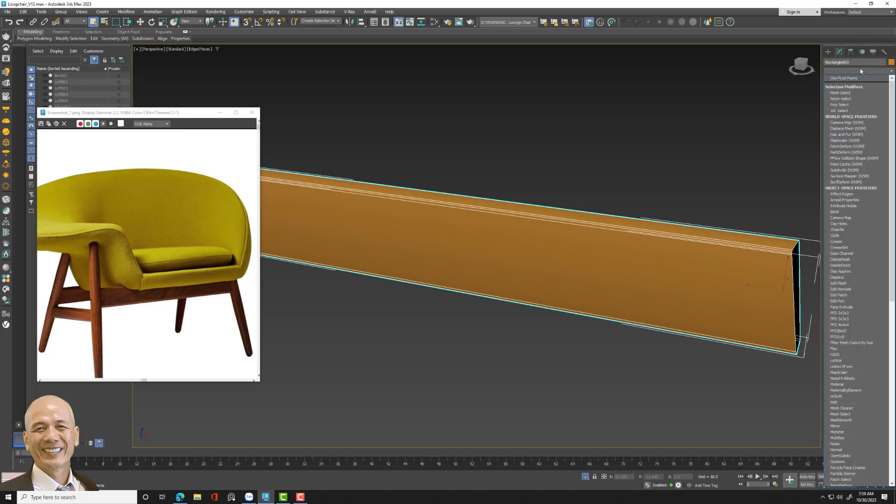
pyautogui.scroll(-1, 864, 276)
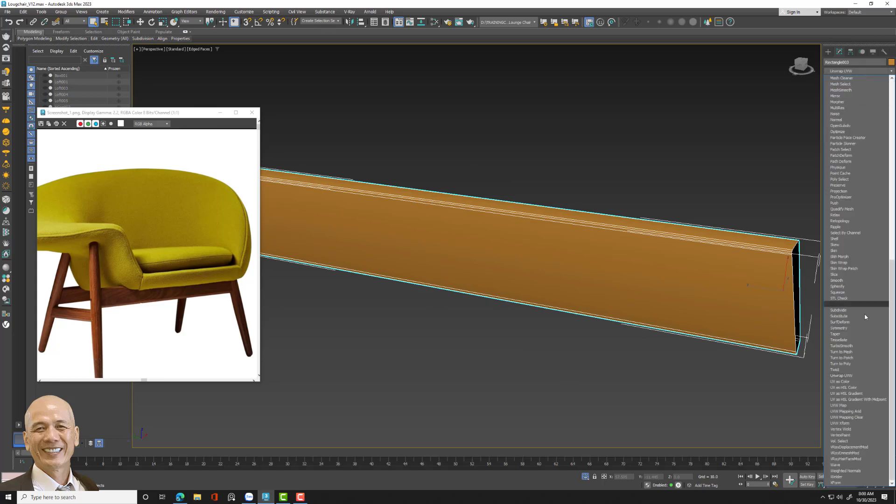
pyautogui.press('Escape')
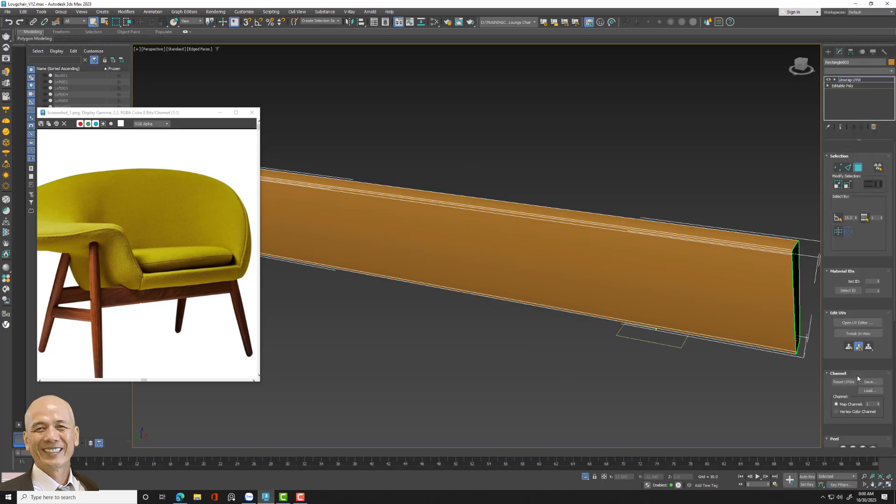
pyautogui.click(871, 350)
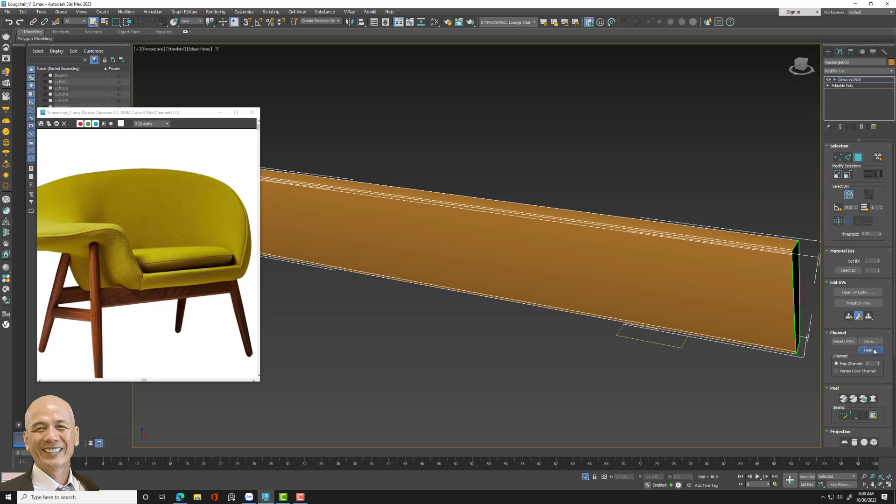
pyautogui.click(513, 108)
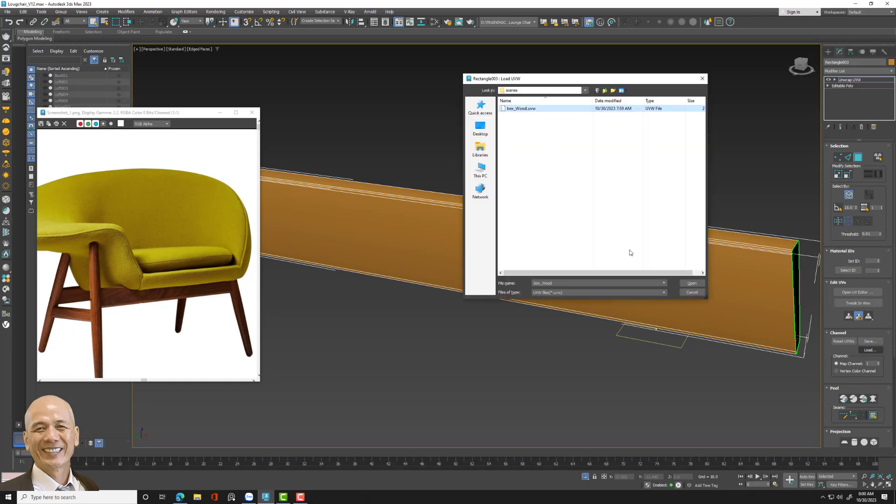
pyautogui.click(697, 284)
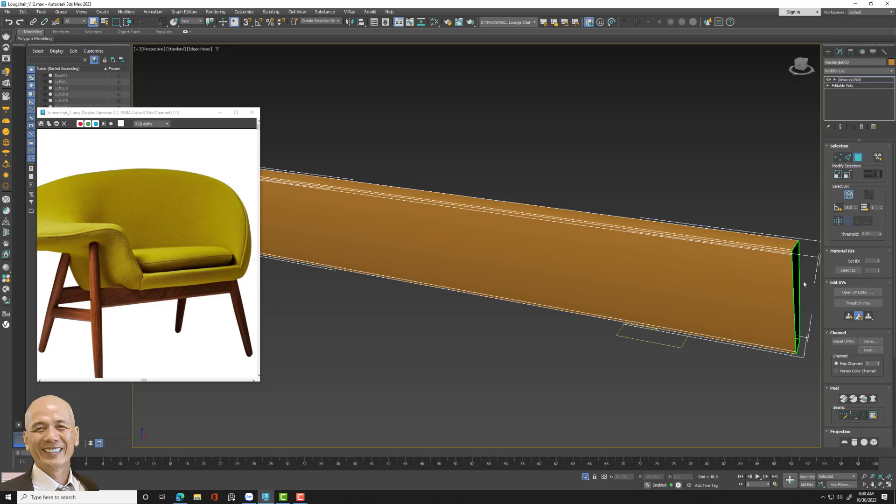
# - Check the loaded layout in the UV editor, close it, and end isolation
pyautogui.click(857, 294)
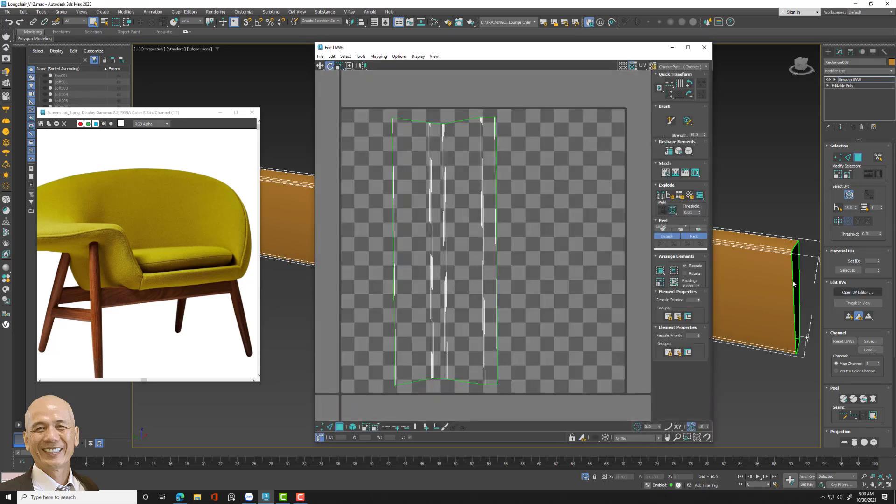
pyautogui.click(704, 47)
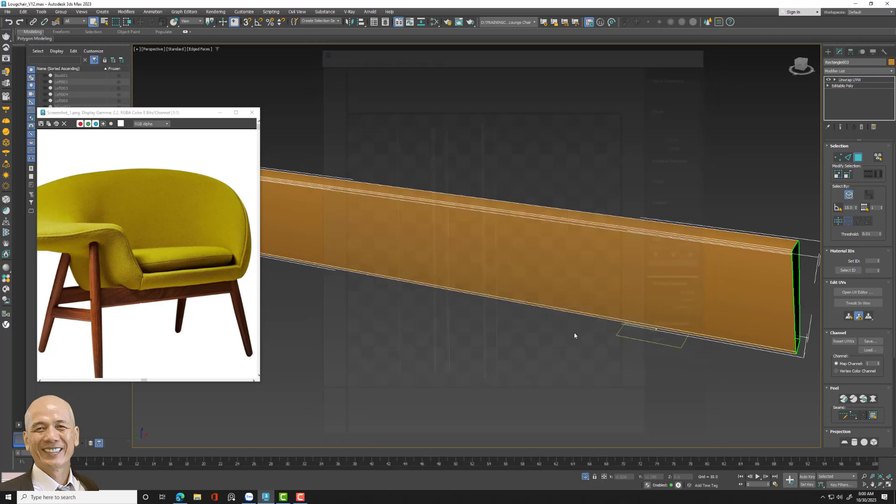
pyautogui.hotkey('alt', 'q')
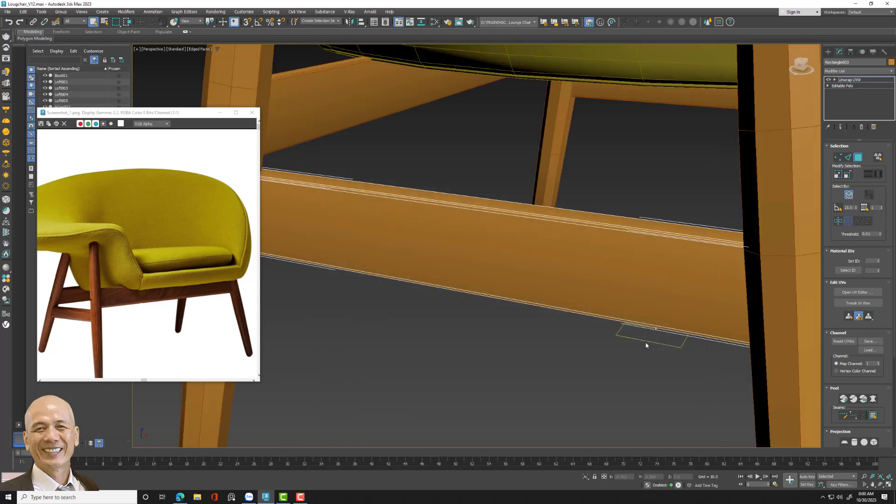
# - Collapse the lower rail's Unwrap UVW stack into its Editable Poly
pyautogui.scroll(-4, 645, 336)
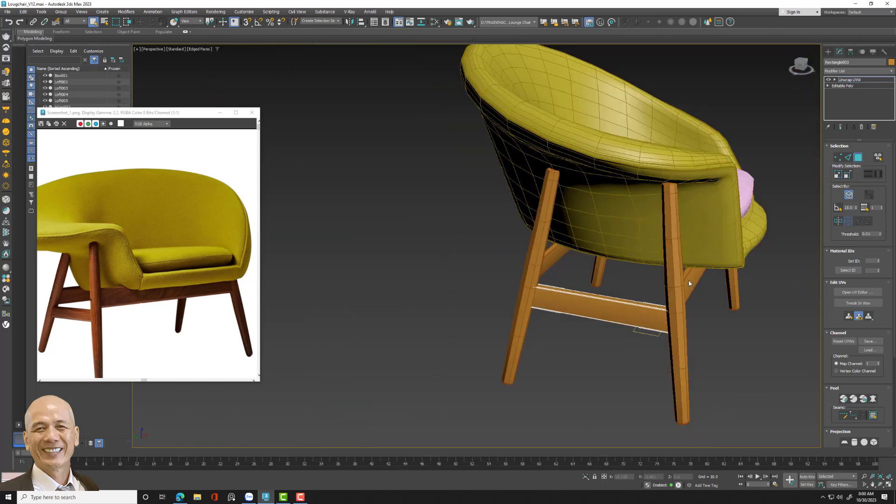
pyautogui.click(851, 80)
pyautogui.rightClick(850, 80)
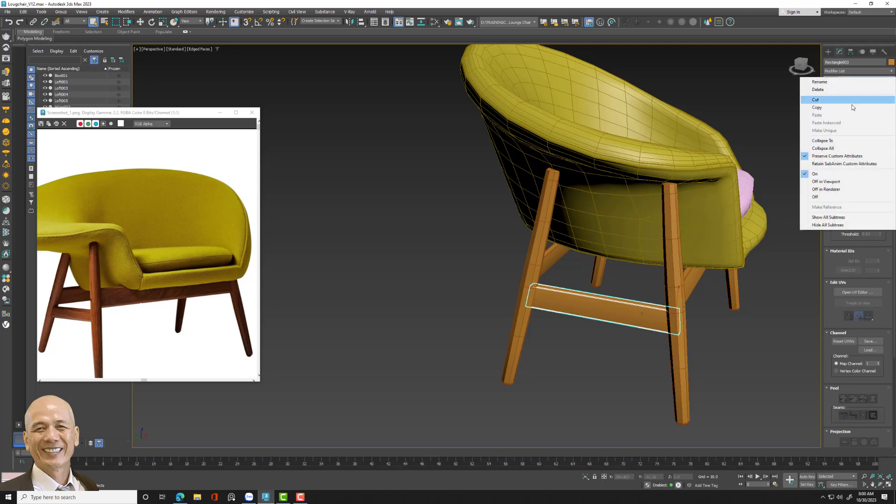
pyautogui.click(841, 148)
pyautogui.click(475, 270)
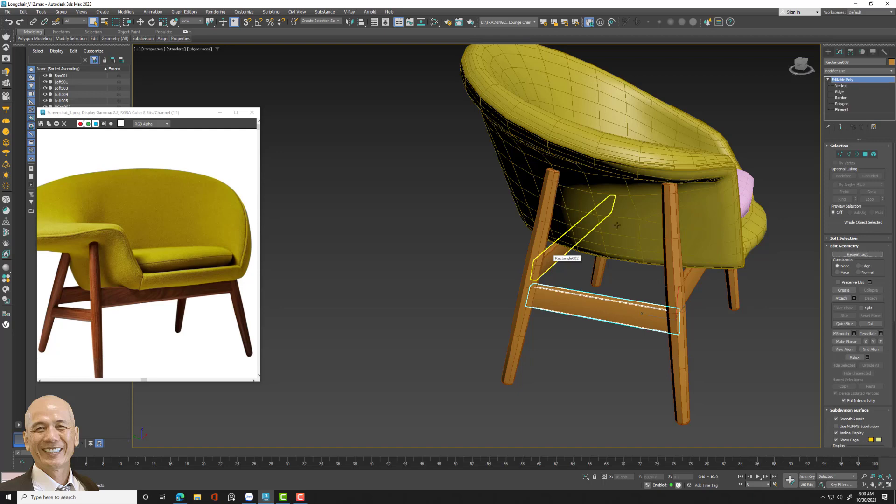
# - Select the diagonal side rail Rectangle002 and add an Unwrap UVW modifier
pyautogui.click(551, 252)
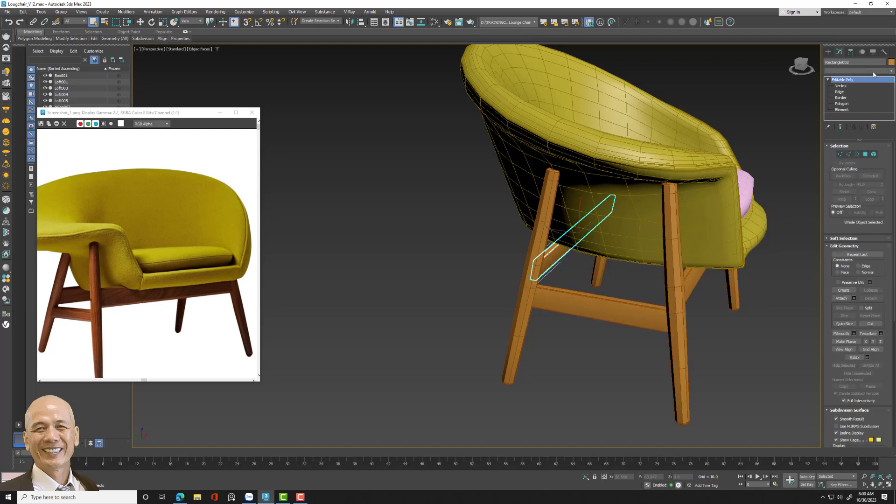
pyautogui.click(873, 70)
pyautogui.scroll(-3, 869, 421)
pyautogui.scroll(-2, 862, 449)
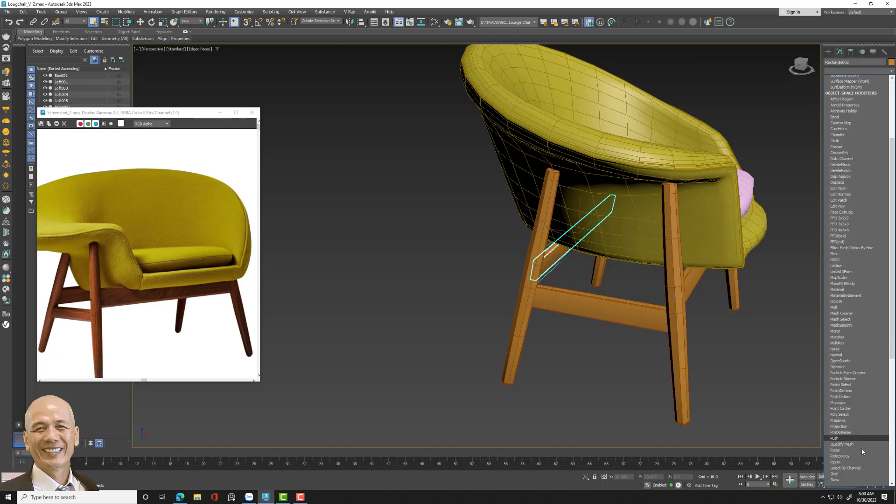
pyautogui.scroll(-3, 862, 448)
pyautogui.scroll(-3, 862, 448)
pyautogui.scroll(-3, 862, 451)
pyautogui.scroll(-2, 862, 450)
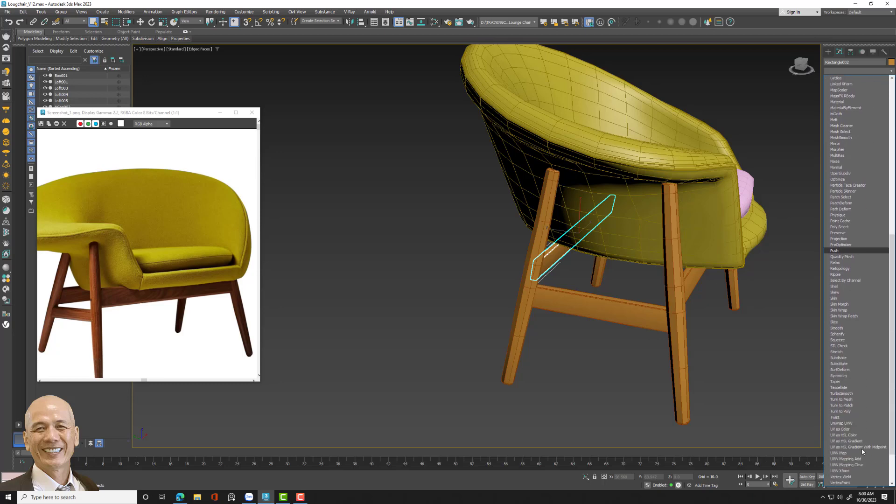
pyautogui.click(813, 307)
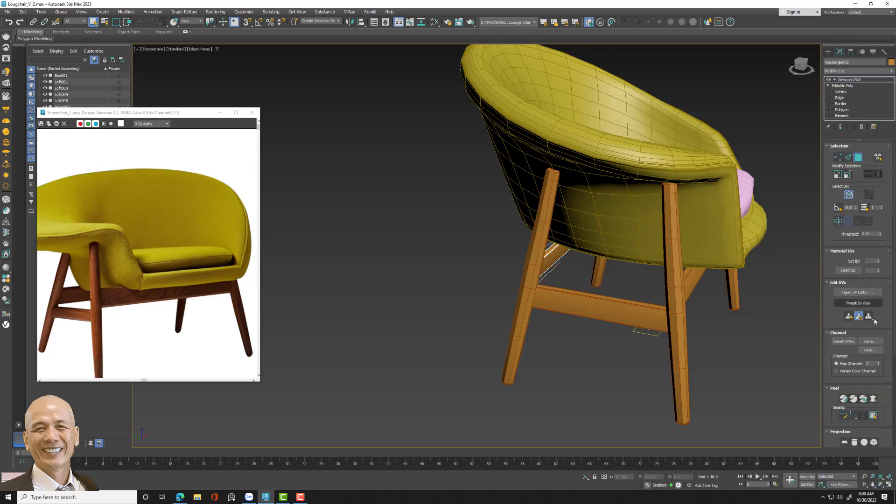
# - Load box_Wood.uvw onto Rectangle002 and check it in the UV editor
pyautogui.click(869, 349)
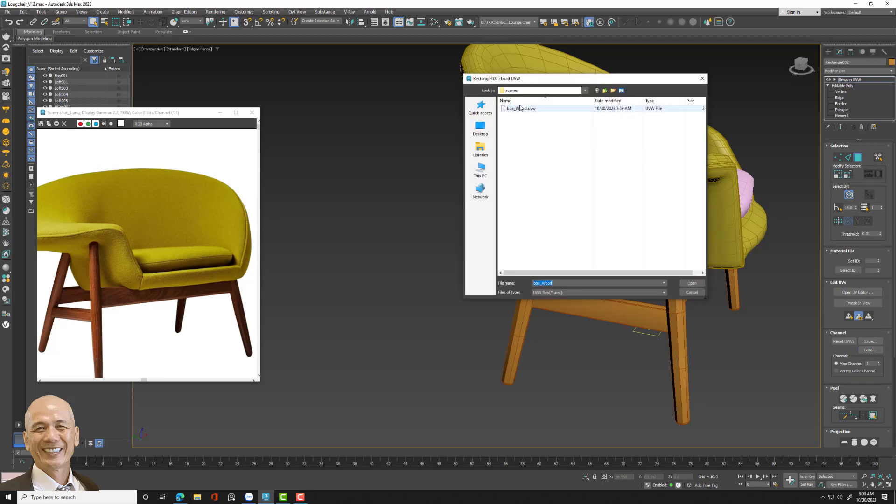
pyautogui.click(692, 283)
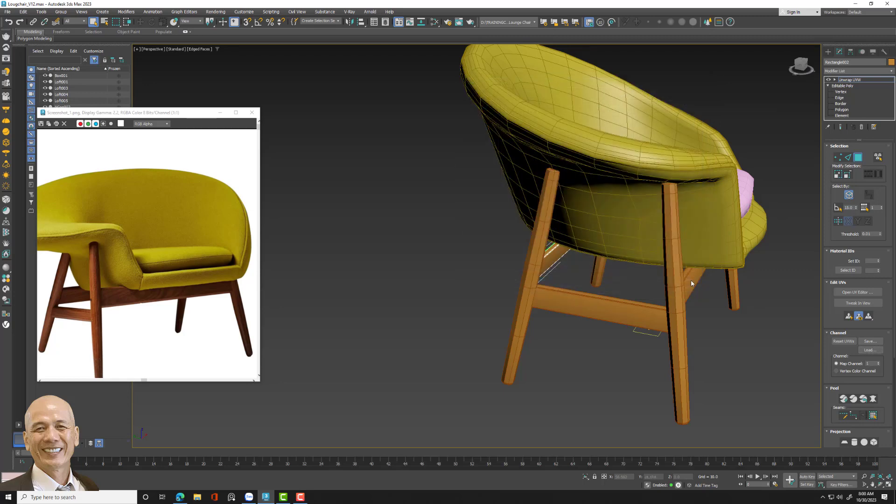
pyautogui.click(864, 293)
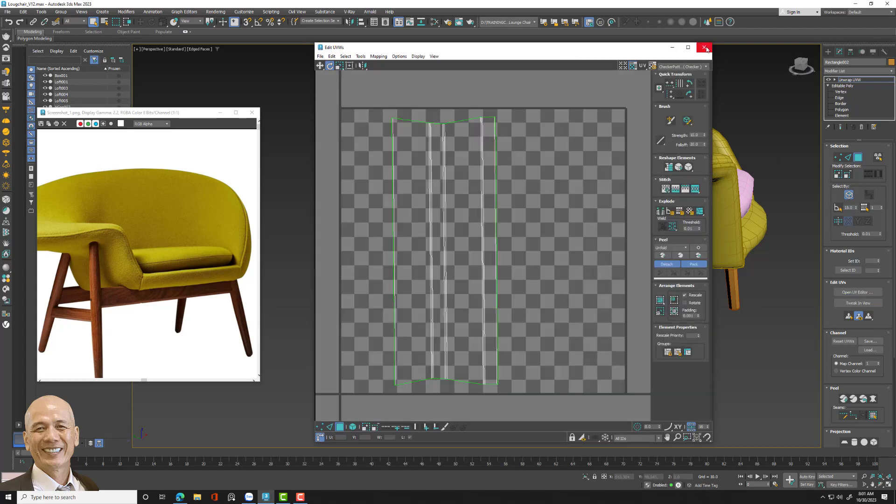
pyautogui.click(705, 47)
pyautogui.keyDown('alt'); pyautogui.moveTo(583, 261); pyautogui.dragTo(628, 285, button='middle'); pyautogui.keyUp('alt')
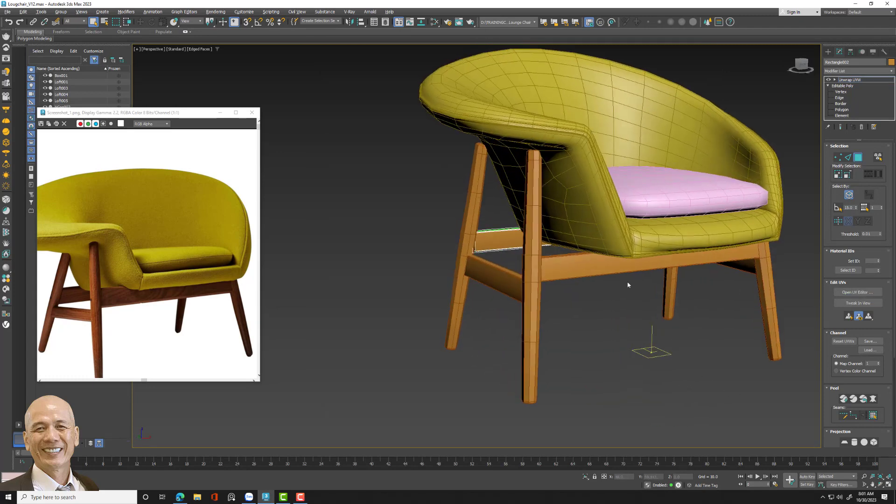
# - Collapse Rectangle002's Unwrap UVW stack into its mesh
pyautogui.click(856, 80)
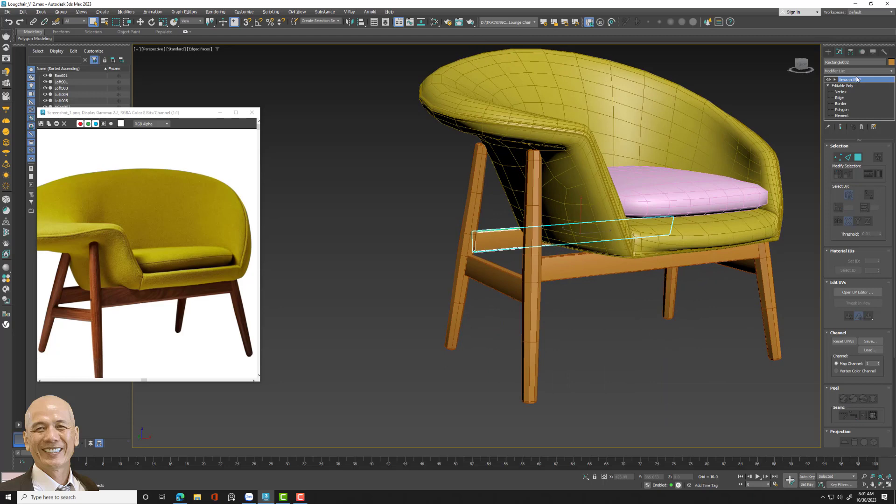
pyautogui.rightClick(857, 81)
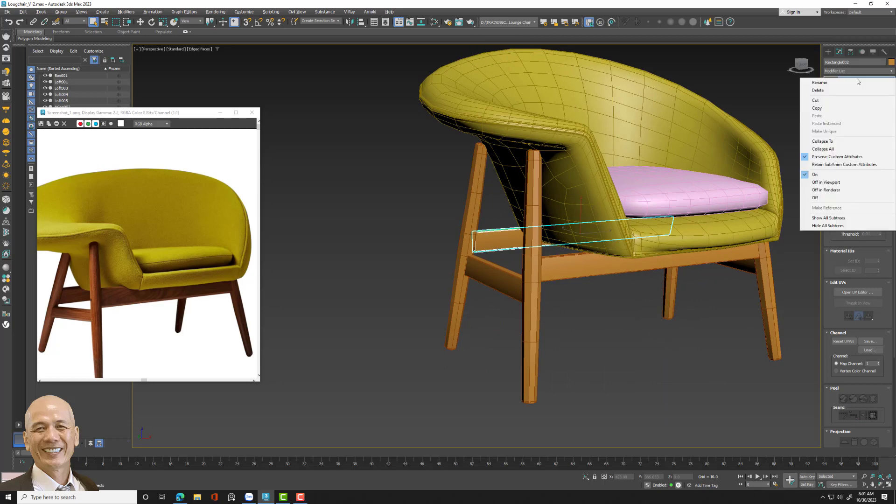
pyautogui.click(823, 149)
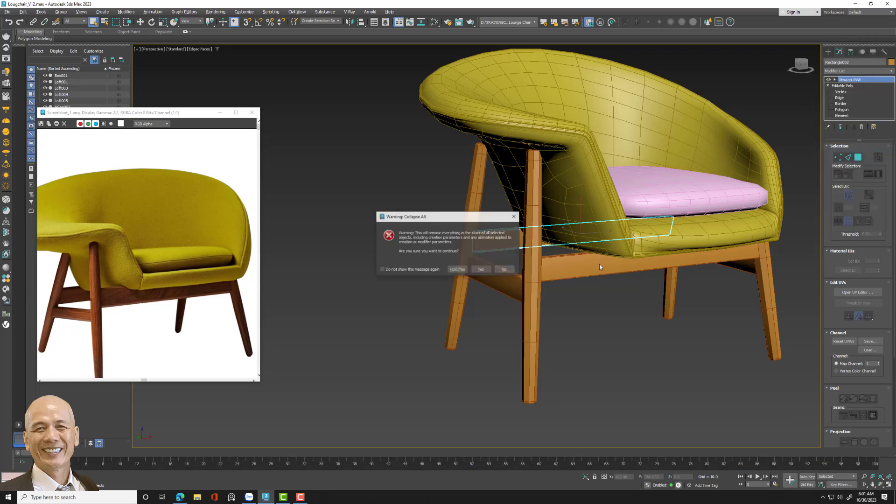
pyautogui.click(482, 270)
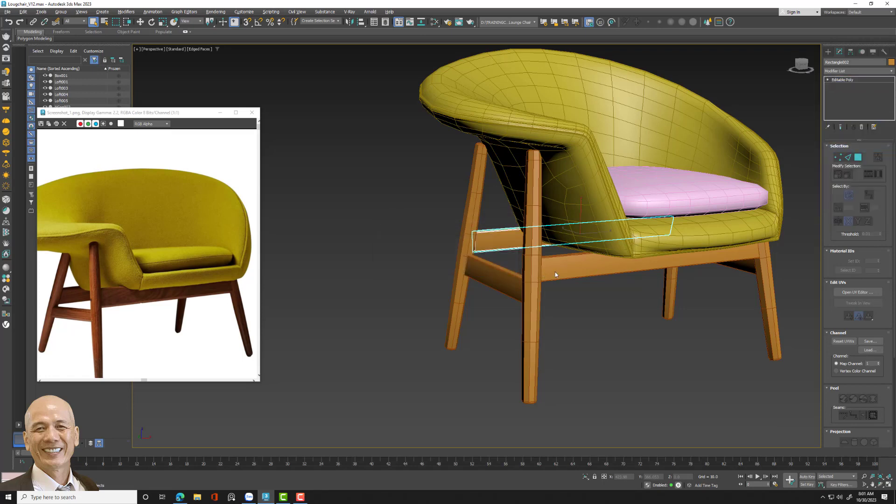
# - Add Unwrap UVW to the front rail Rectangle001 and load box_Wood.uvw onto it
pyautogui.click(863, 69)
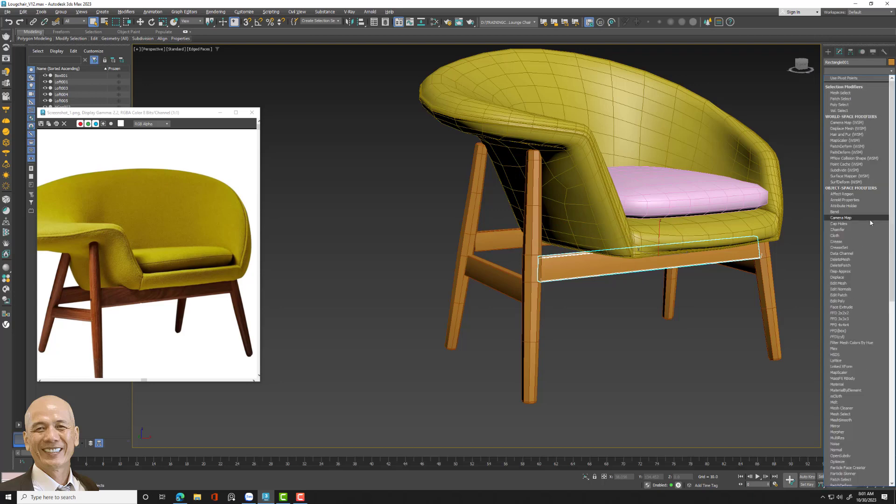
pyautogui.press('Escape')
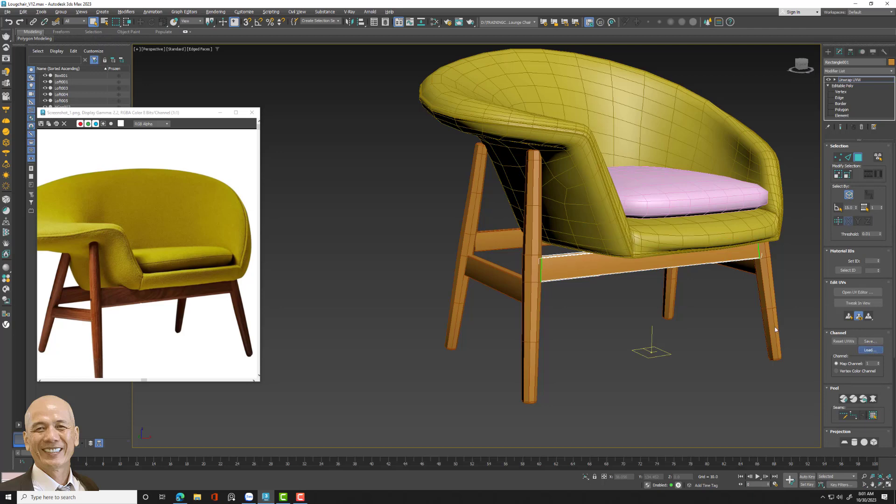
pyautogui.click(518, 110)
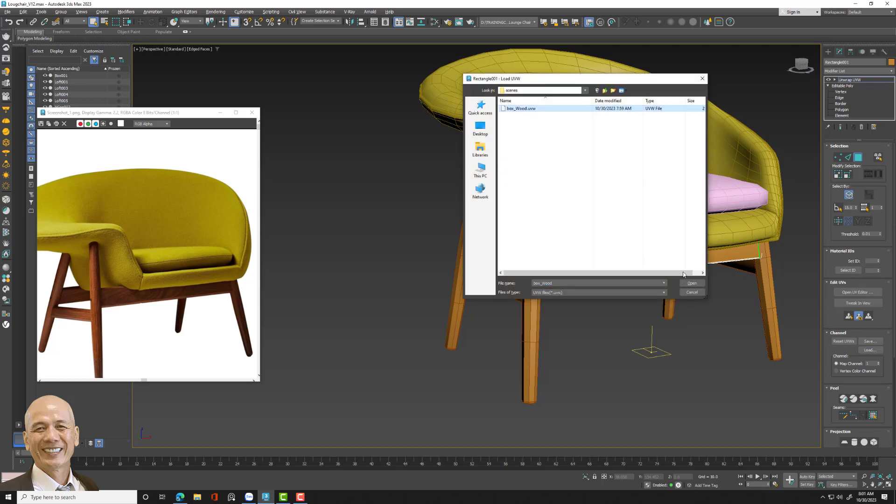
pyautogui.click(689, 280)
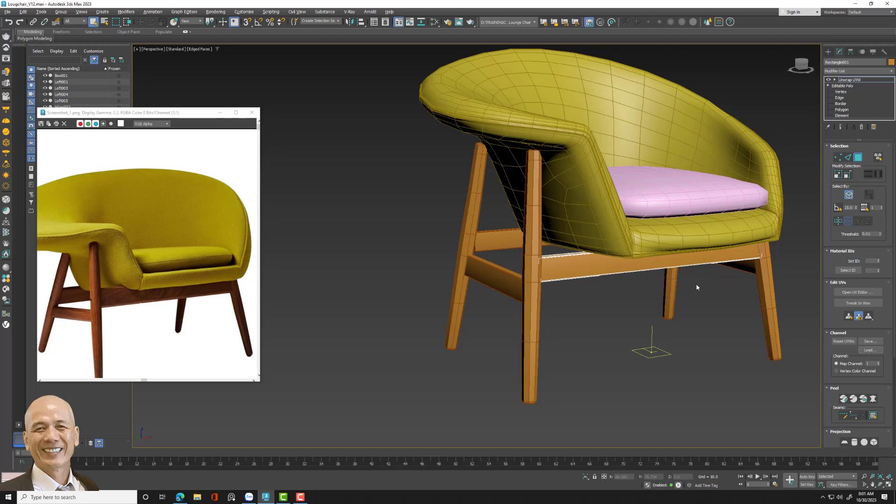
pyautogui.click(858, 292)
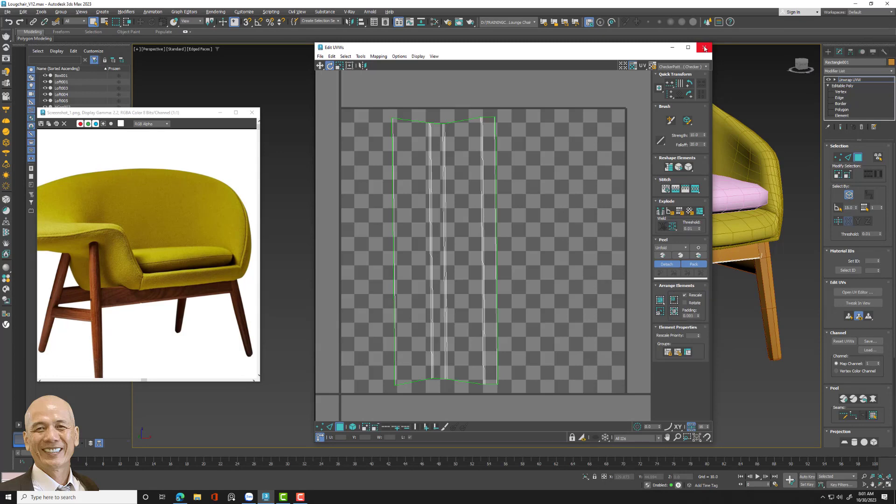
# - Close the UV editor and collapse the front rail's stack into an Editable Poly
pyautogui.click(705, 47)
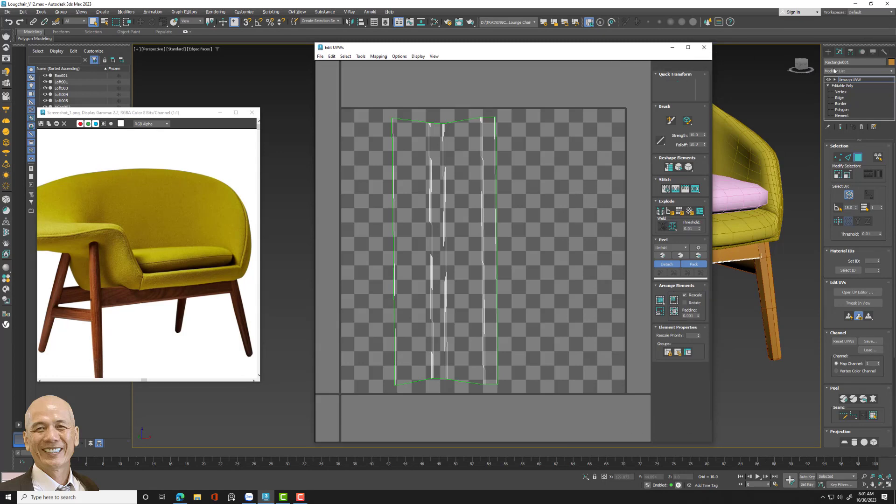
pyautogui.rightClick(857, 80)
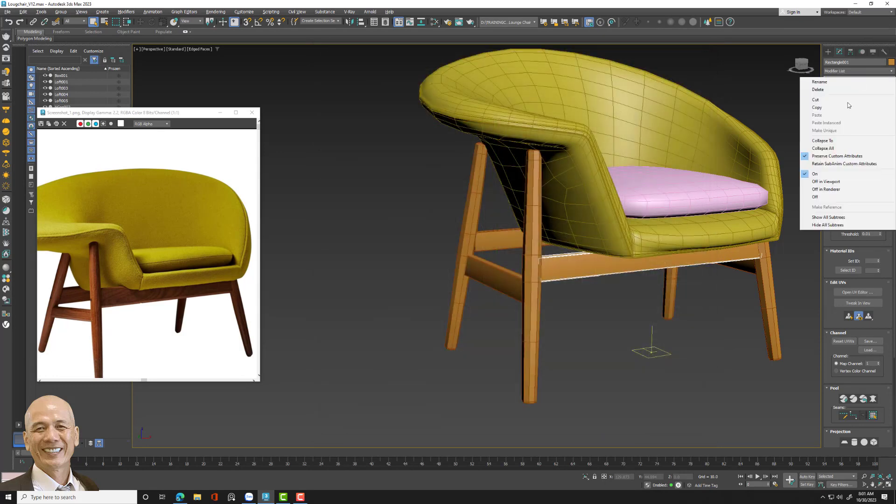
pyautogui.click(840, 150)
pyautogui.click(481, 270)
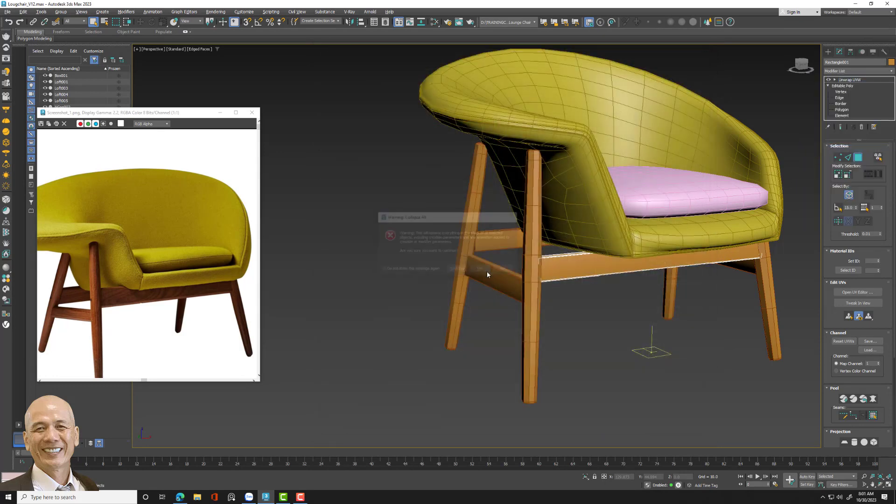
# - Attach the back rail and both side rails to the front rail, then deselect
pyautogui.click(634, 277)
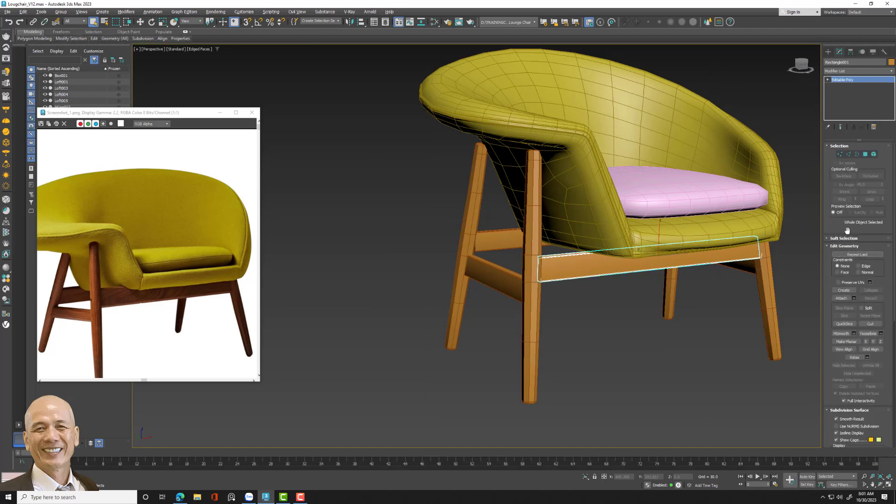
pyautogui.click(847, 300)
pyautogui.click(495, 243)
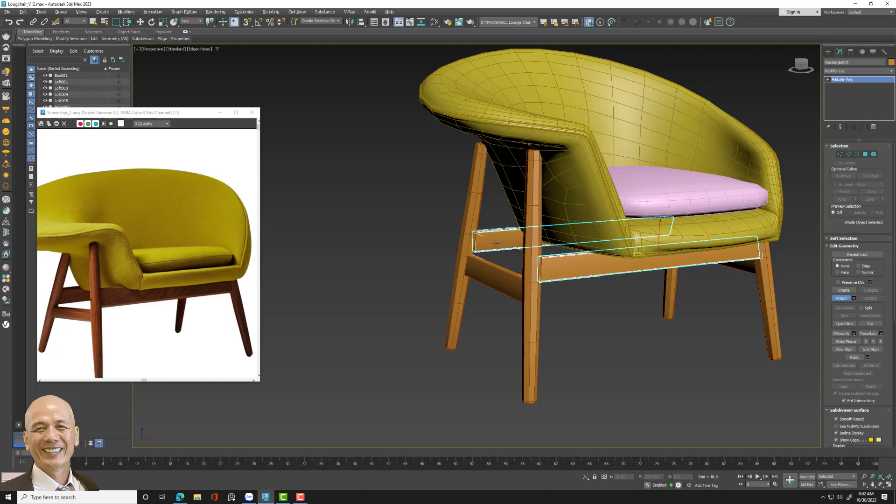
pyautogui.click(498, 272)
pyautogui.click(753, 271)
pyautogui.rightClick(660, 350)
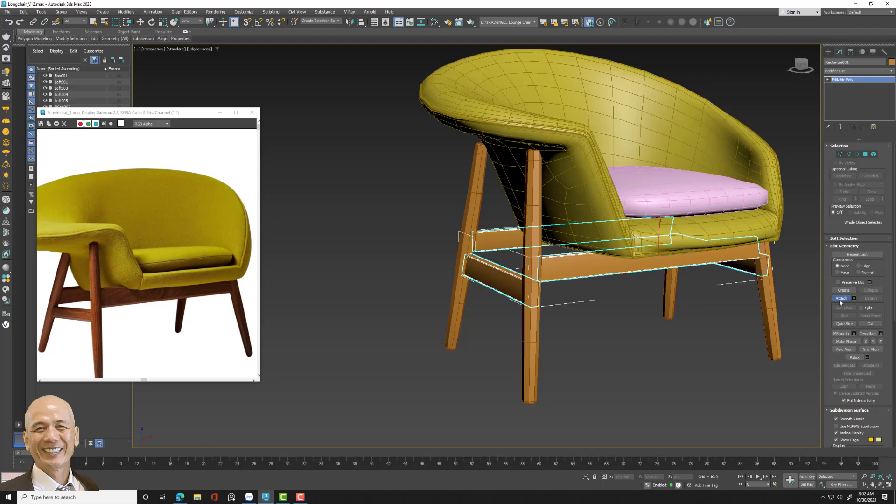
pyautogui.press('w')
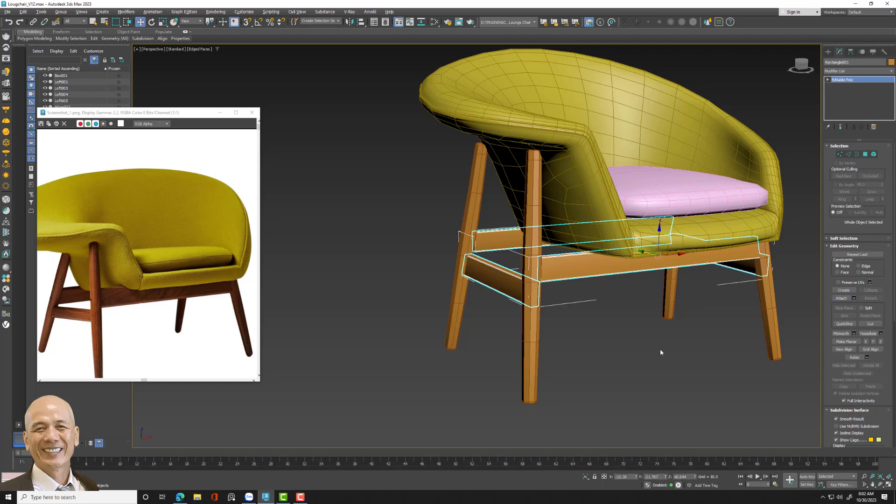
pyautogui.click(612, 358)
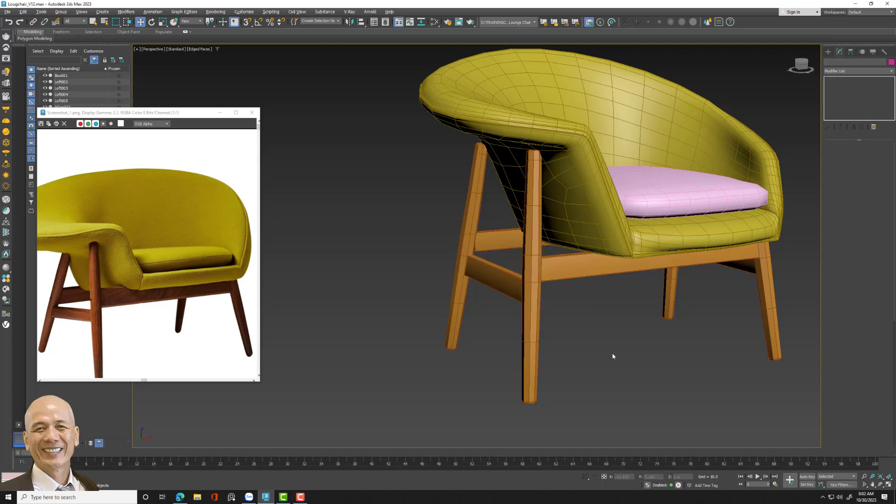
# - Select the front leg Loft001 and convert it to Editable Poly
pyautogui.click(534, 348)
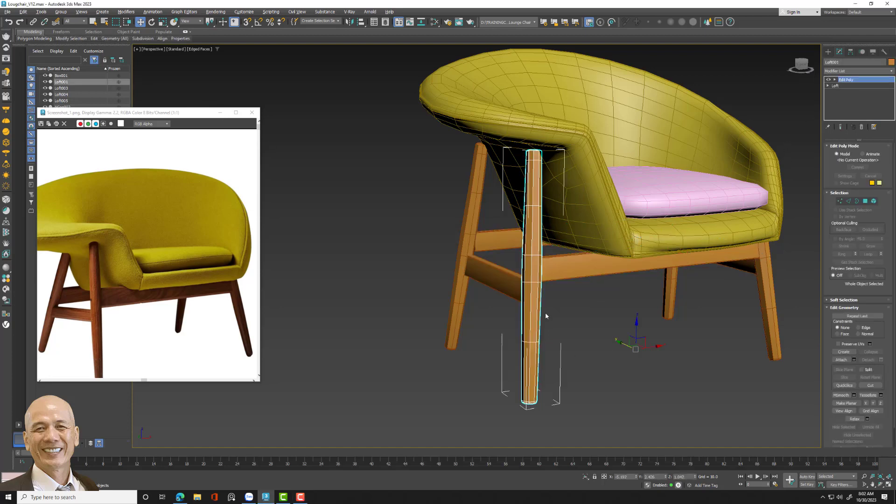
pyautogui.rightClick(528, 325)
pyautogui.moveTo(553, 413)
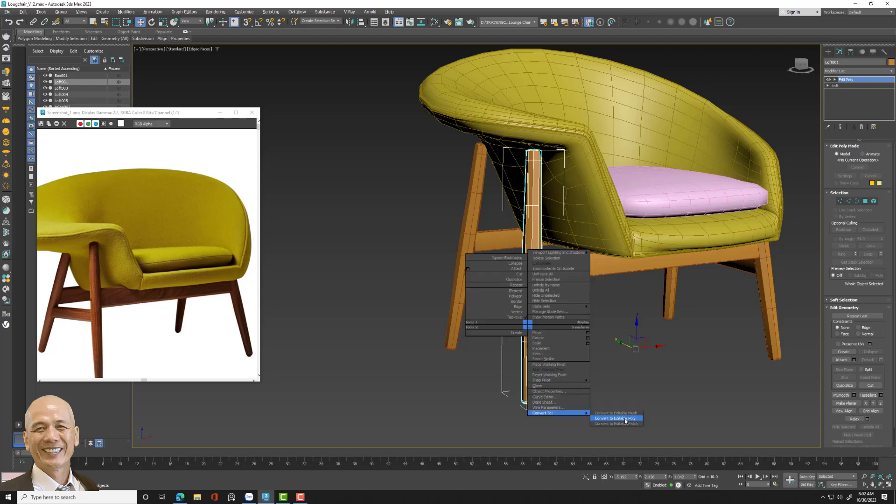
pyautogui.click(635, 420)
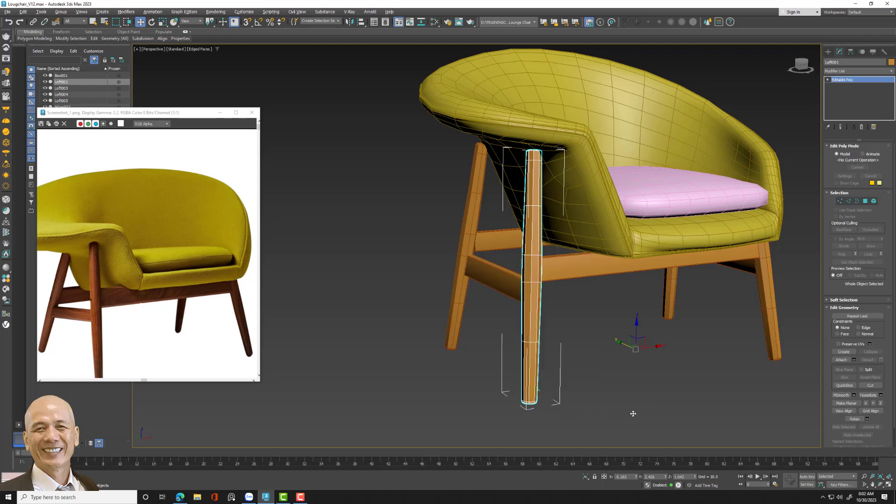
pyautogui.scroll(-2, 858, 146)
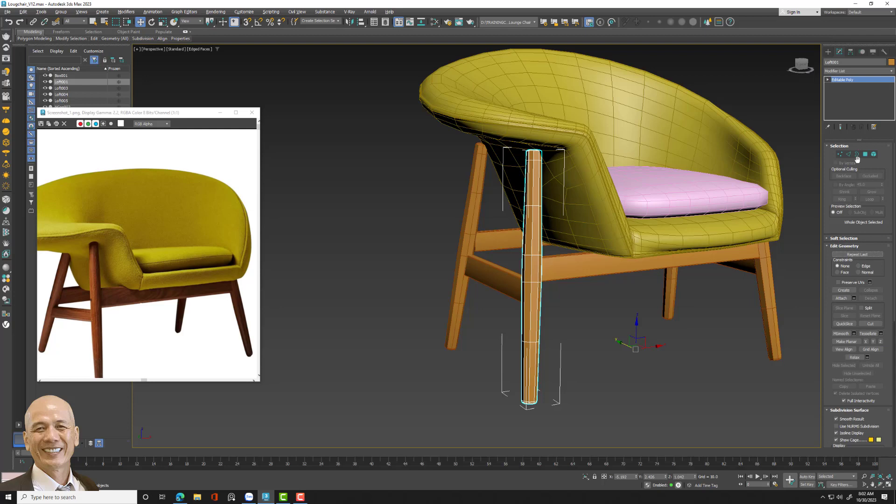
# - Add an Unwrap UVW modifier to the leg from the Modifier List
pyautogui.click(858, 71)
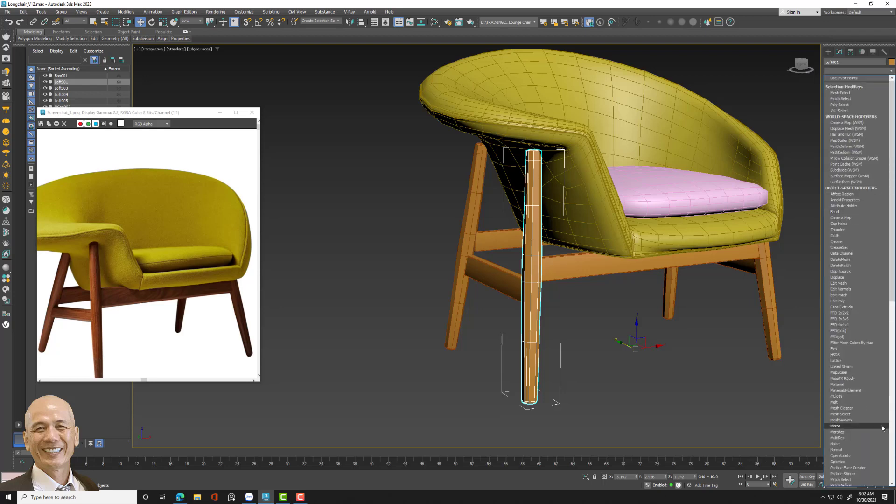
pyautogui.scroll(-5, 881, 425)
pyautogui.scroll(-5, 875, 428)
pyautogui.scroll(-5, 875, 428)
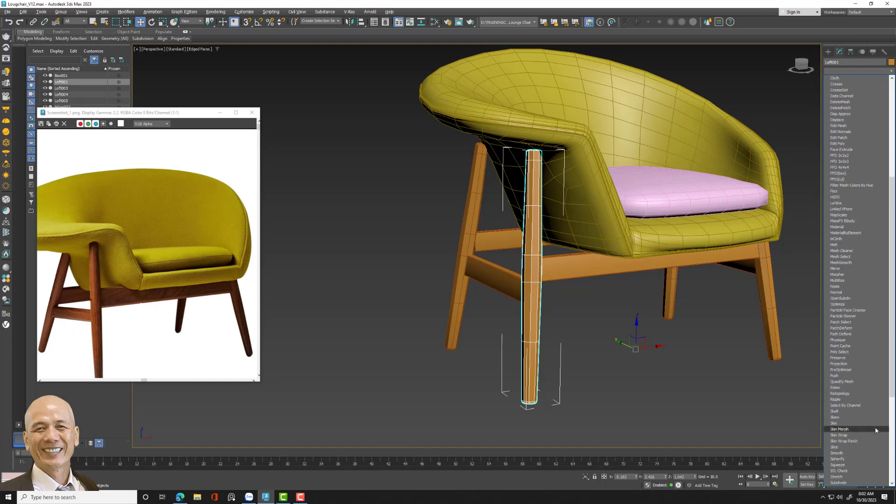
pyautogui.scroll(-4, 875, 427)
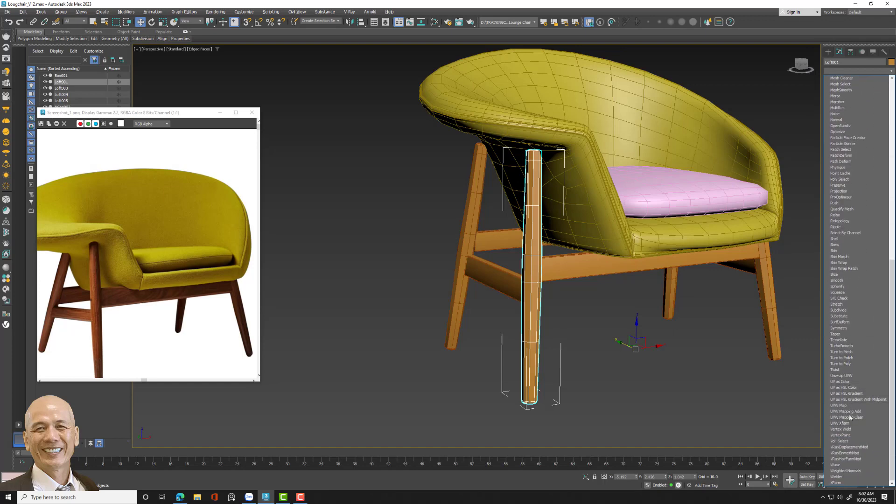
pyautogui.click(847, 376)
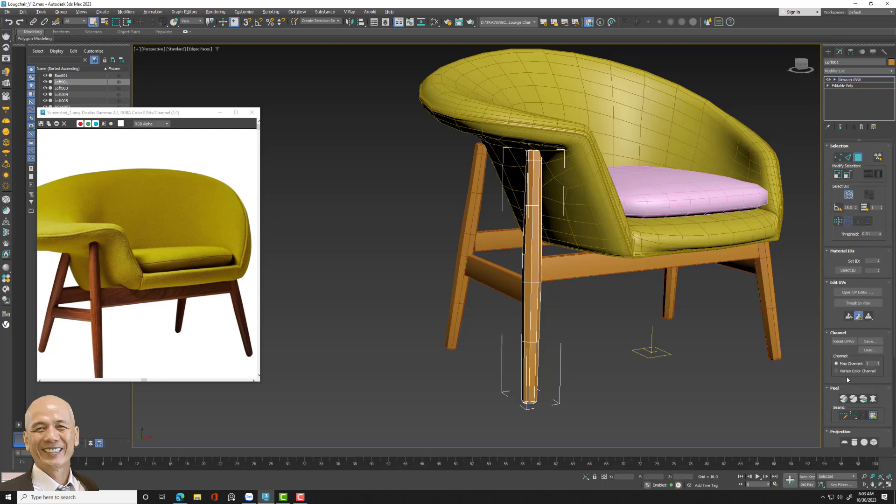
# - Isolate the leg and turn the edge loop around its bottom rim into a seam
pyautogui.click(585, 476)
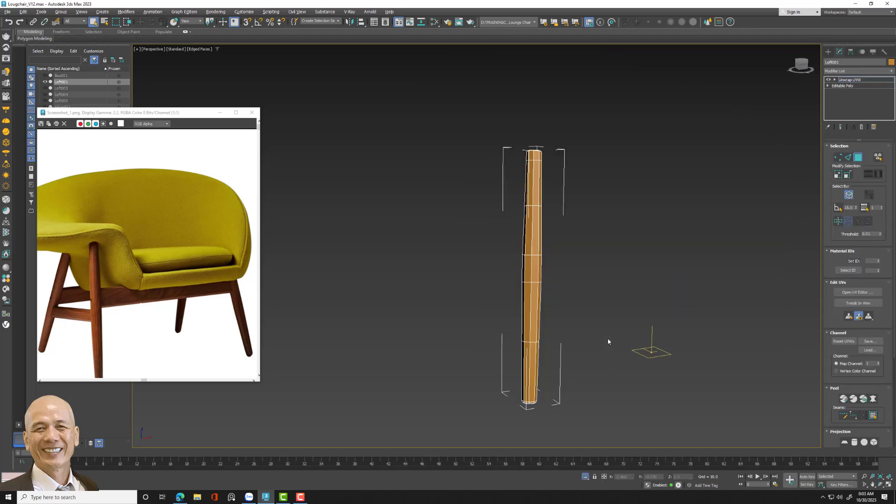
pyautogui.keyDown('alt'); pyautogui.moveTo(604, 304); pyautogui.dragTo(537, 392, button='middle'); pyautogui.keyUp('alt')
pyautogui.scroll(5, 537, 392)
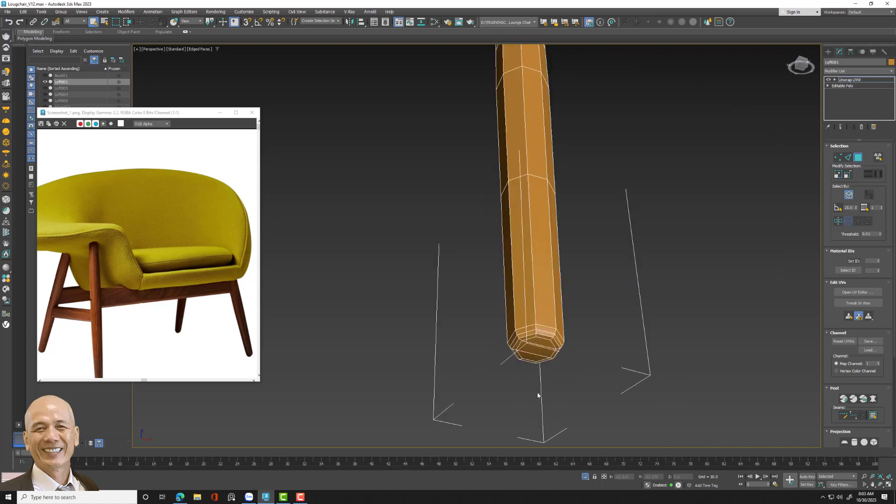
pyautogui.click(846, 159)
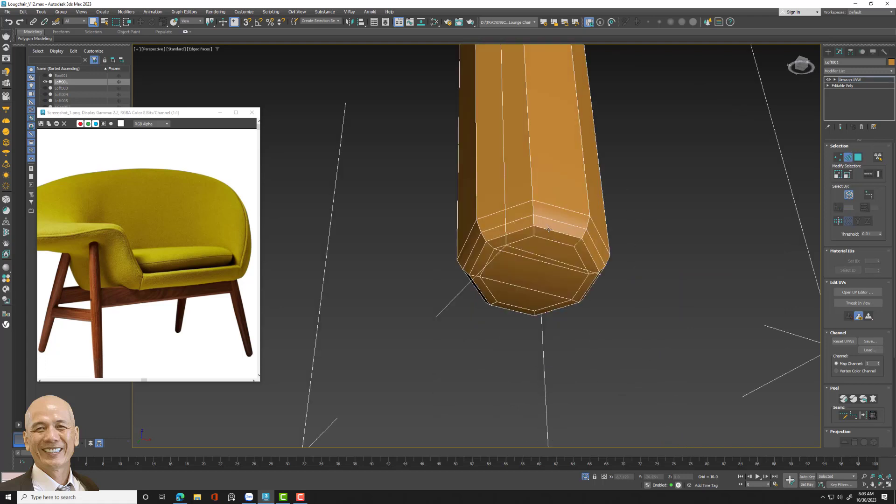
pyautogui.click(549, 229)
pyautogui.click(870, 176)
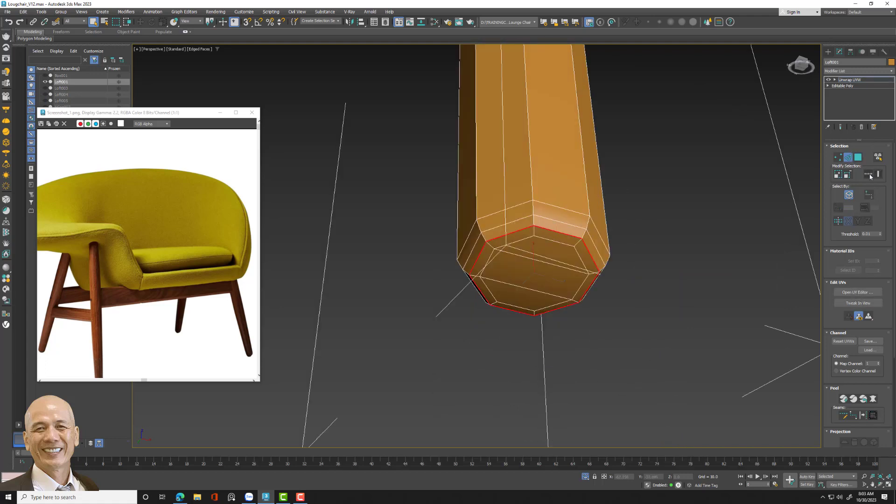
pyautogui.click(864, 414)
# - Turn the edge loop around the leg's top cap into a seam
pyautogui.scroll(-3, 546, 206)
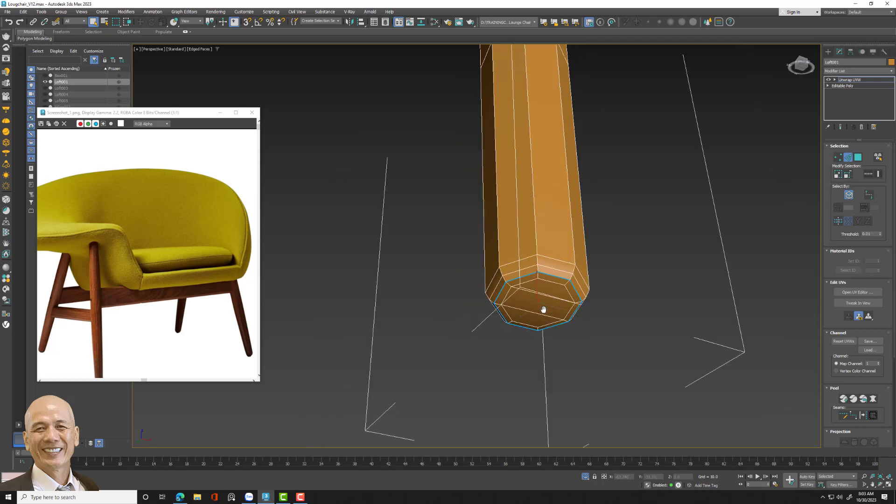
pyautogui.scroll(-2, 530, 239)
pyautogui.scroll(-2, 530, 240)
pyautogui.keyDown('alt'); pyautogui.moveTo(528, 366); pyautogui.dragTo(545, 156, button='middle'); pyautogui.keyUp('alt')
pyautogui.scroll(2, 559, 174)
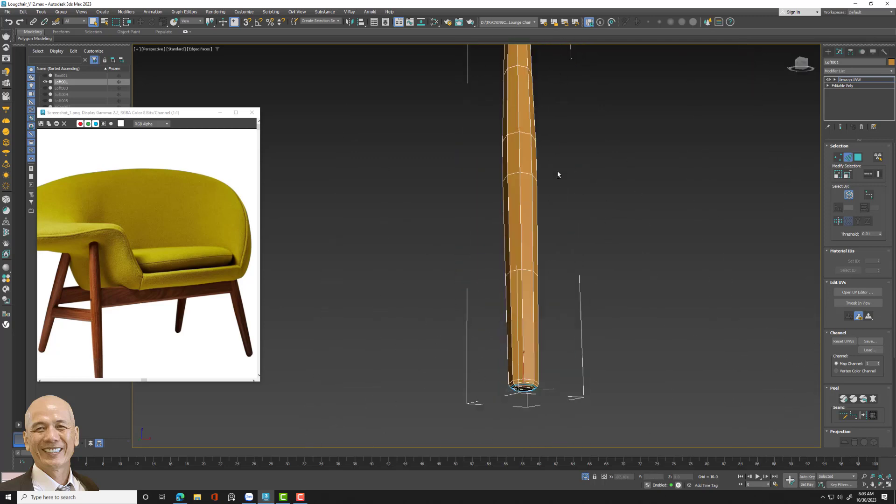
pyautogui.scroll(3, 555, 222)
pyautogui.moveTo(555, 222)
pyautogui.keyDown('alt'); pyautogui.mouseDown(button='middle')
pyautogui.moveTo(596, 184)
pyautogui.moveTo(525, 194)
pyautogui.mouseUp(button='middle'); pyautogui.keyUp('alt')
pyautogui.scroll(2, 522, 243)
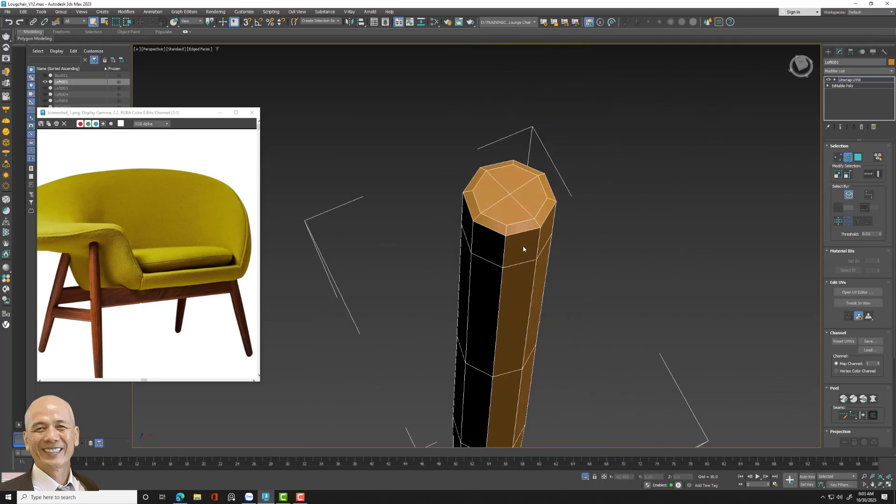
pyautogui.click(523, 232)
pyautogui.click(876, 173)
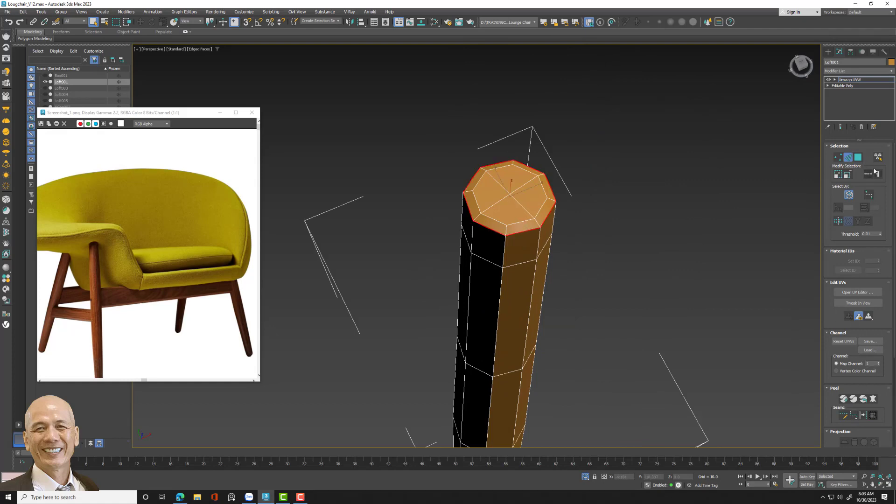
pyautogui.click(864, 416)
# - Mark a lengthwise edge loop down the leg's side as a seam
pyautogui.keyDown('alt'); pyautogui.moveTo(648, 302); pyautogui.dragTo(634, 256, button='middle'); pyautogui.keyUp('alt')
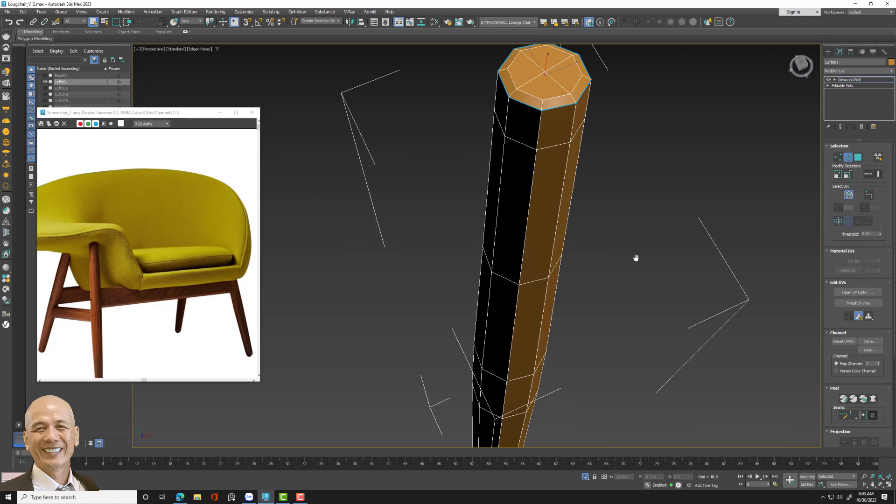
pyautogui.click(523, 234)
pyautogui.click(868, 175)
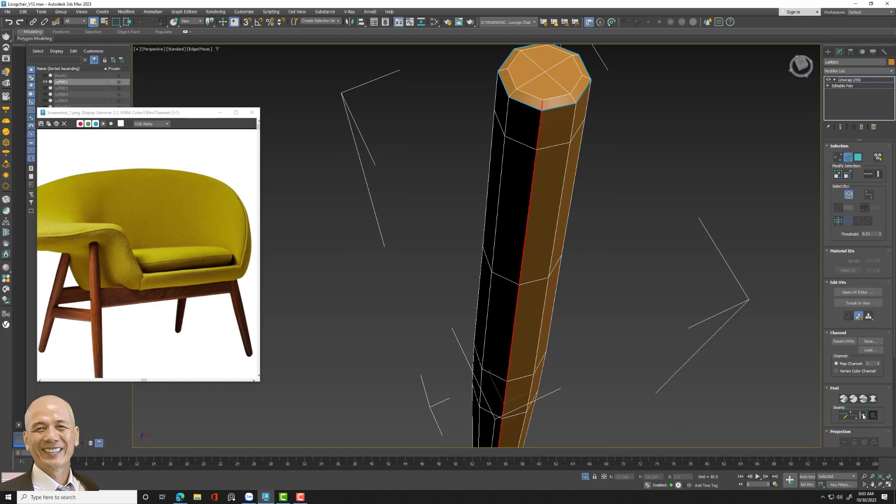
pyautogui.click(863, 415)
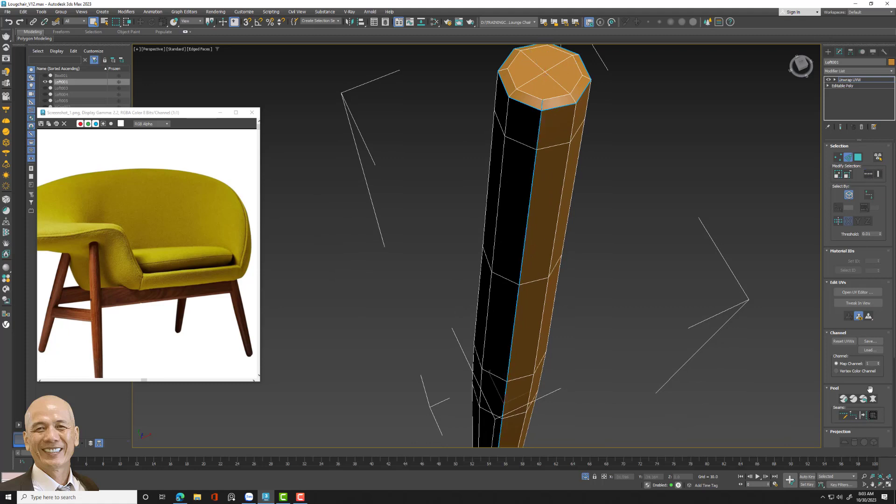
# - Select the leg's polygons within the seams and peel its UVs flat
pyautogui.click(859, 158)
pyautogui.scroll(-4, 686, 216)
pyautogui.scroll(-2, 682, 216)
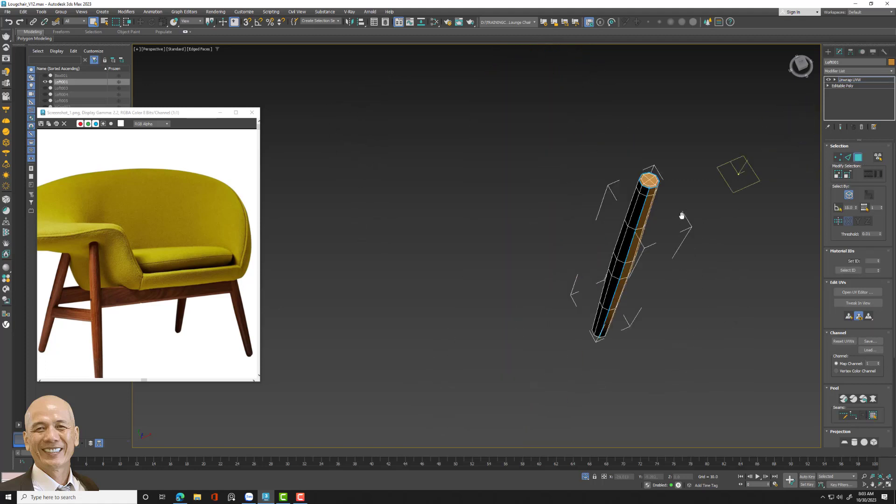
pyautogui.scroll(4, 682, 215)
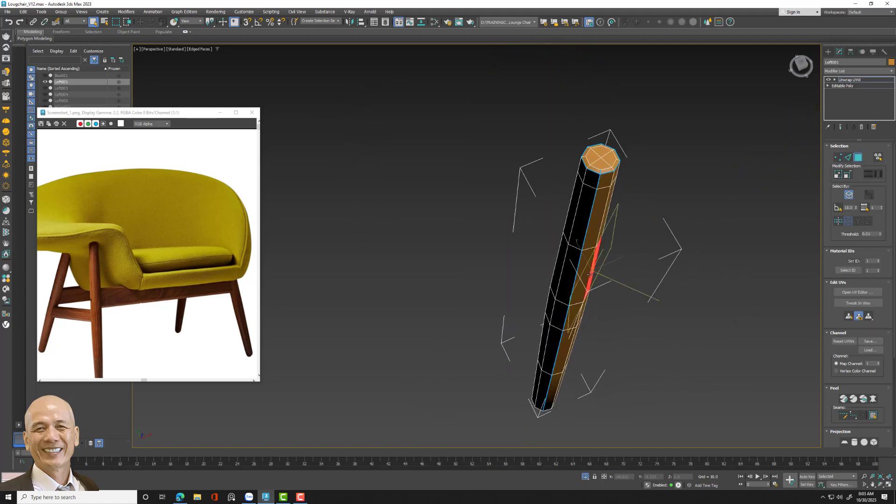
pyautogui.click(874, 415)
pyautogui.click(863, 399)
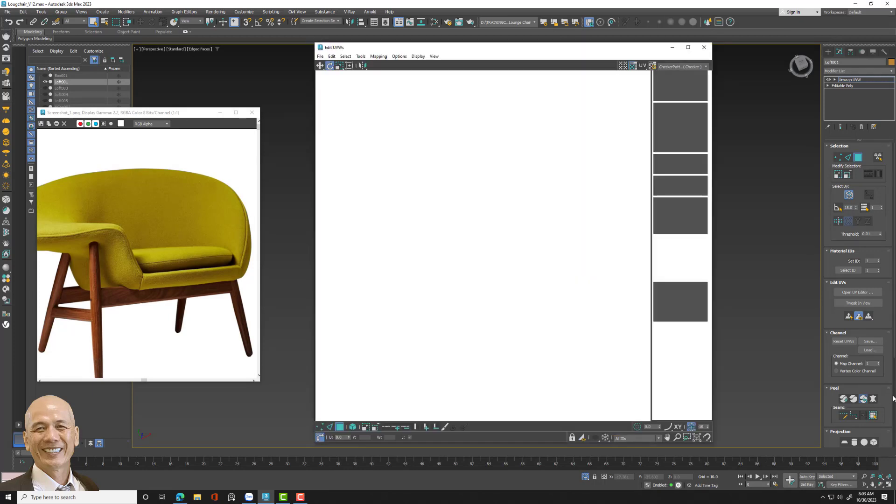
# - Deselect the peeled UVs, leave sub-object mode, and save the layout as Cyl_Wood.uvw
pyautogui.moveTo(544, 47); pyautogui.dragTo(321, 36)
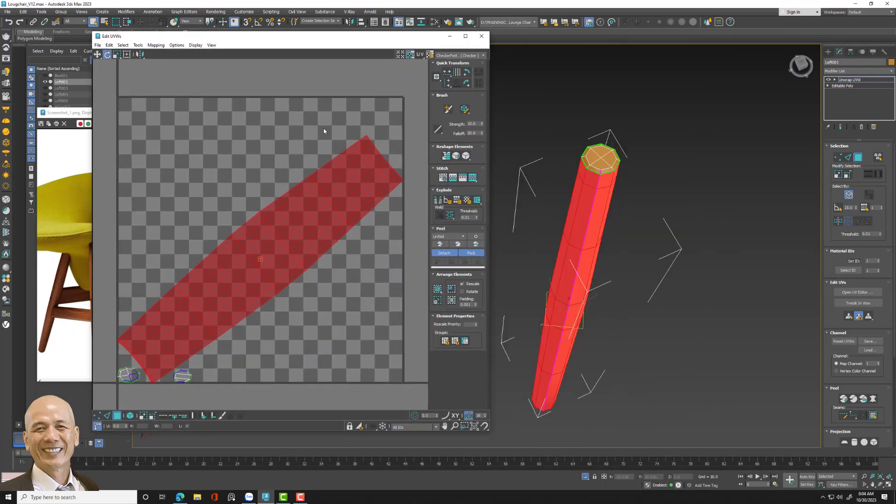
pyautogui.click(342, 121)
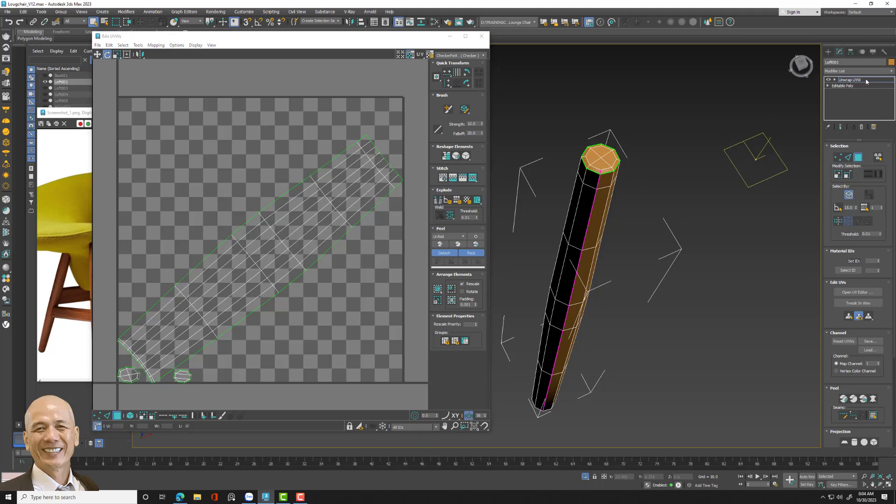
pyautogui.click(849, 79)
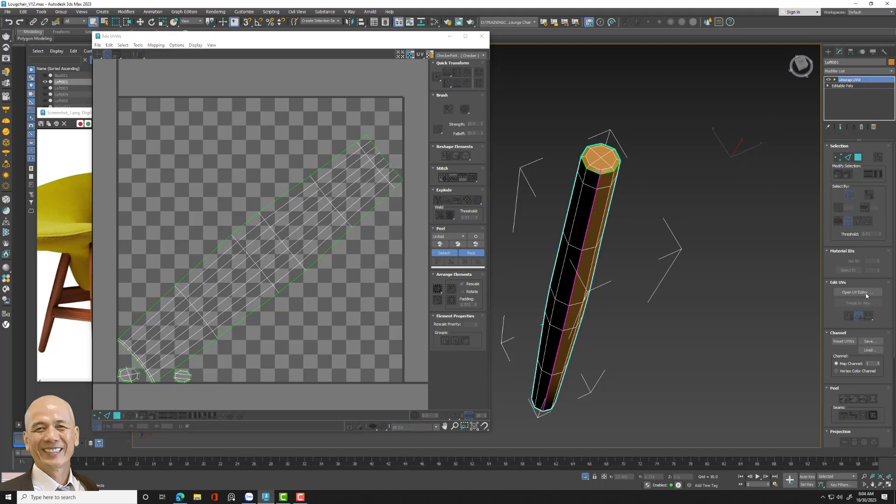
pyautogui.click(869, 341)
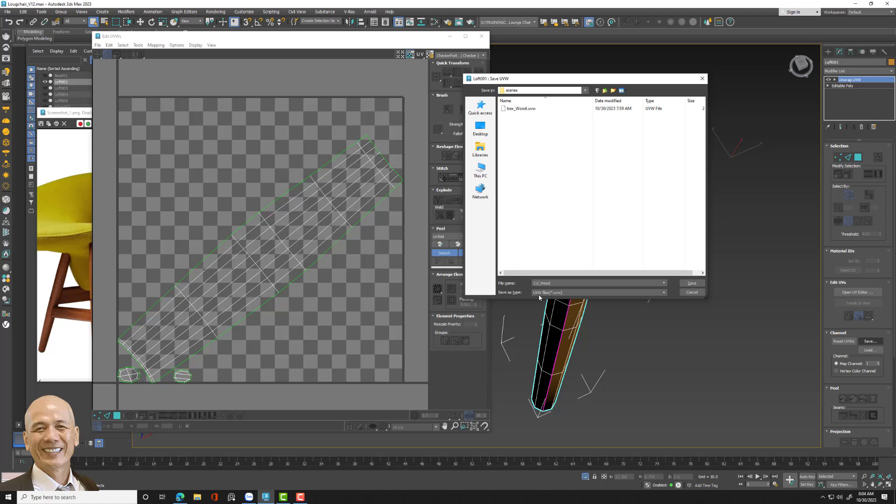
pyautogui.click(691, 283)
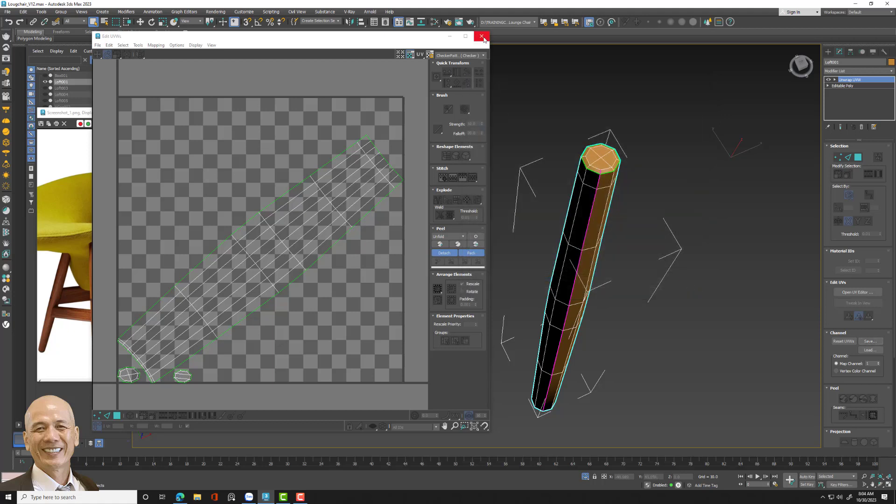
# - Collapse the leg Loft001 into an Editable Poly and end isolation
pyautogui.rightClick(598, 186)
pyautogui.moveTo(626, 271)
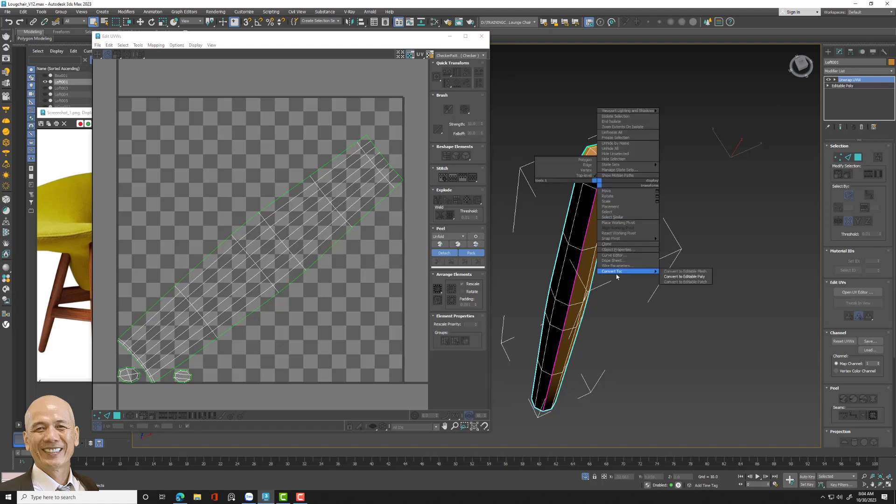
pyautogui.click(682, 275)
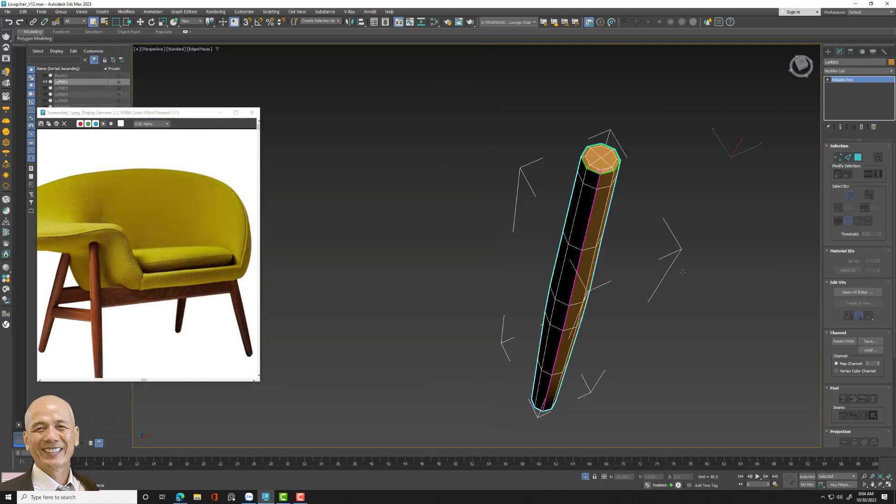
pyautogui.click(683, 271)
pyautogui.click(586, 476)
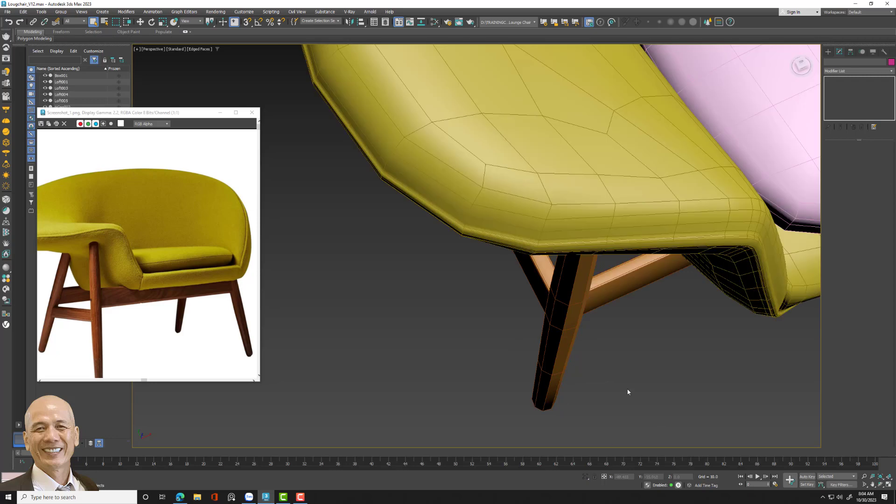
pyautogui.moveTo(511, 296); pyautogui.dragTo(508, 259, button='middle')
# - Add Unwrap UVW to leg Loft003, load Cyl_Wood.uvw, and check it in the UV editor
pyautogui.click(419, 113)
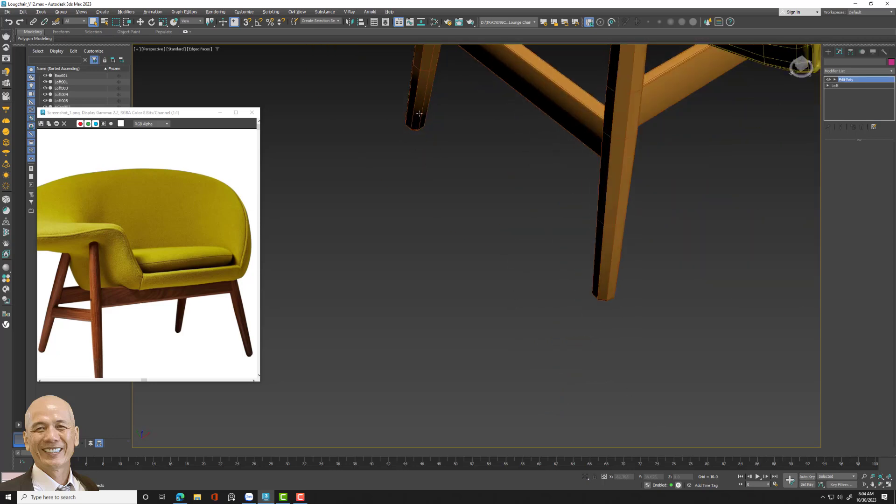
pyautogui.click(860, 70)
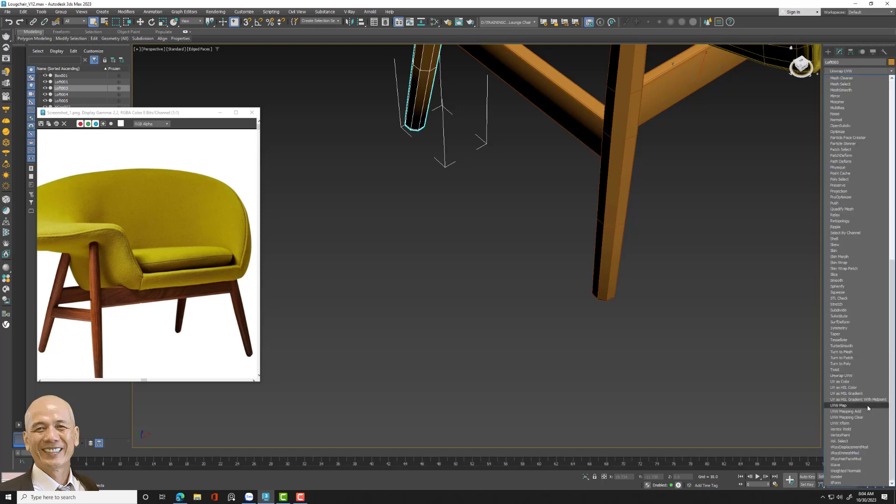
pyautogui.press('Escape')
pyautogui.press('u')
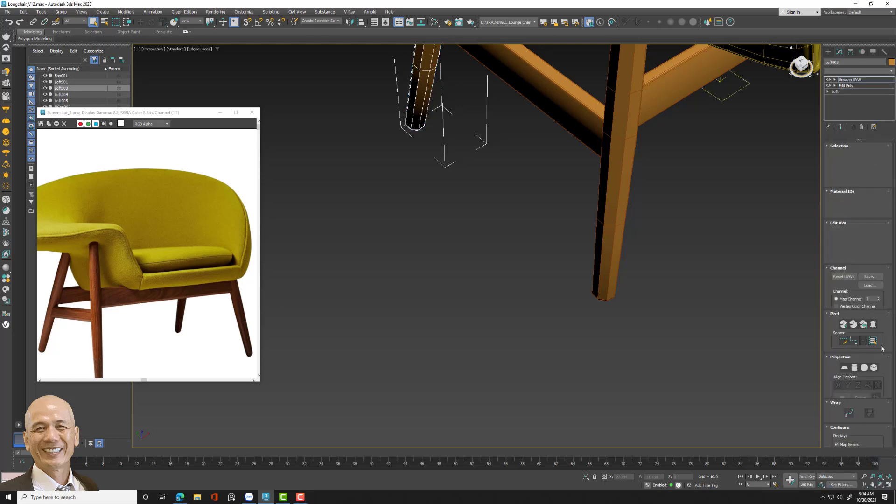
pyautogui.click(870, 350)
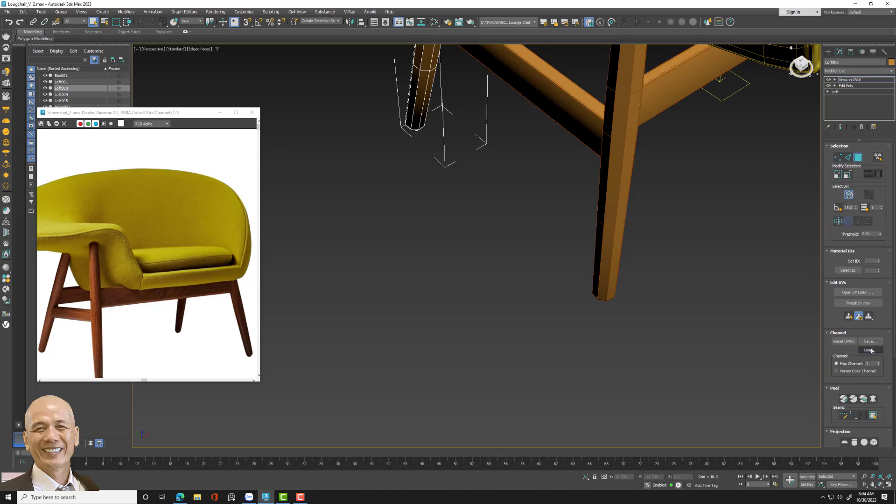
pyautogui.click(521, 114)
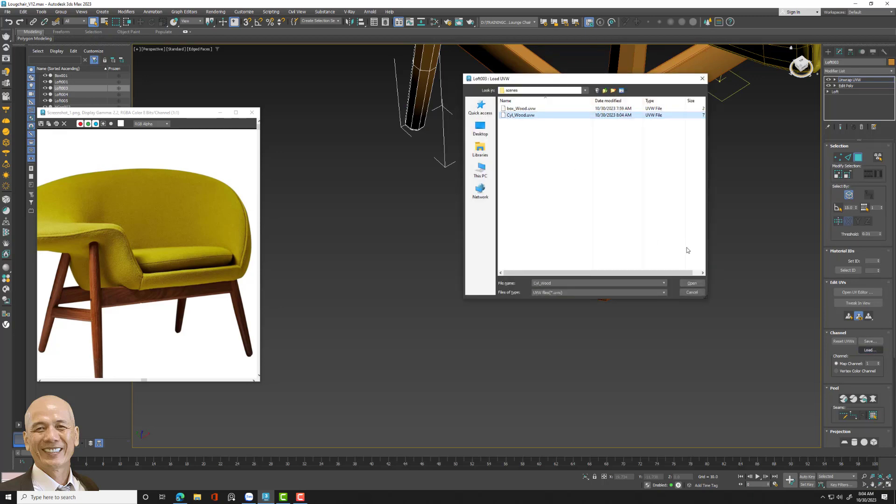
pyautogui.click(692, 283)
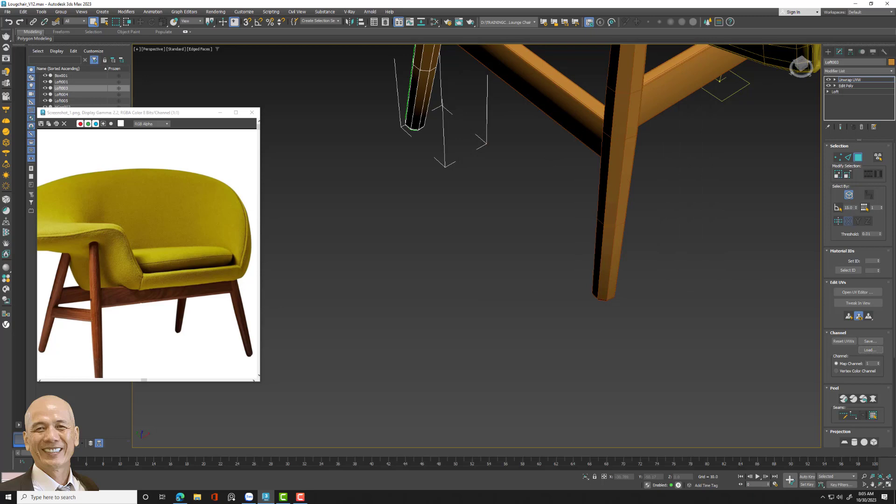
pyautogui.click(856, 293)
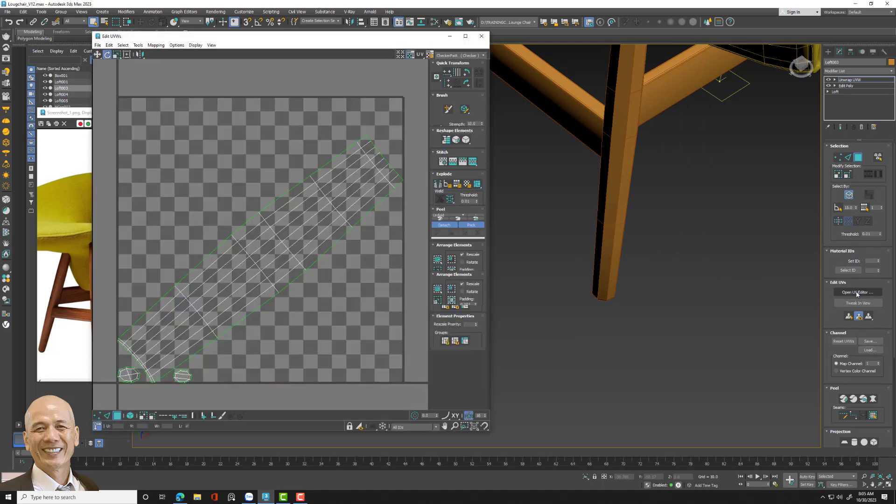
pyautogui.click(481, 36)
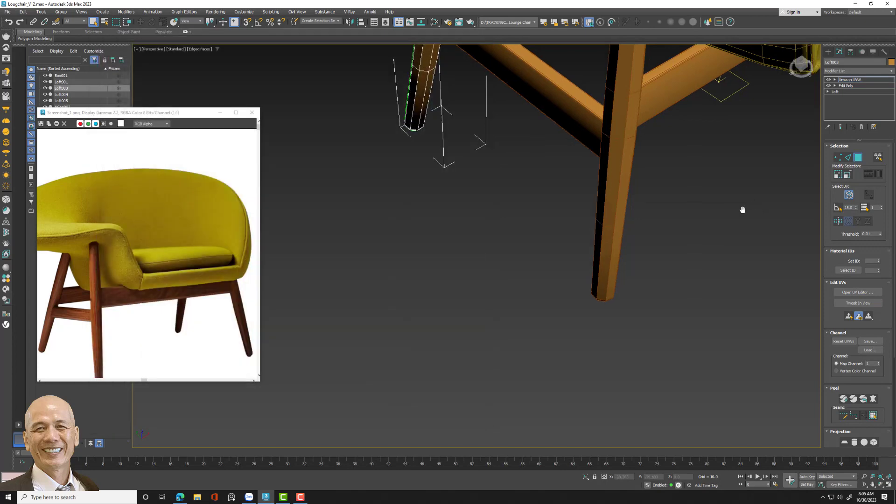
# - Collapse Loft003's modifier stack into a single Editable Poly
pyautogui.moveTo(742, 208)
pyautogui.mouseDown(button='middle')
pyautogui.moveTo(607, 329)
pyautogui.moveTo(583, 332)
pyautogui.mouseUp(button='middle')
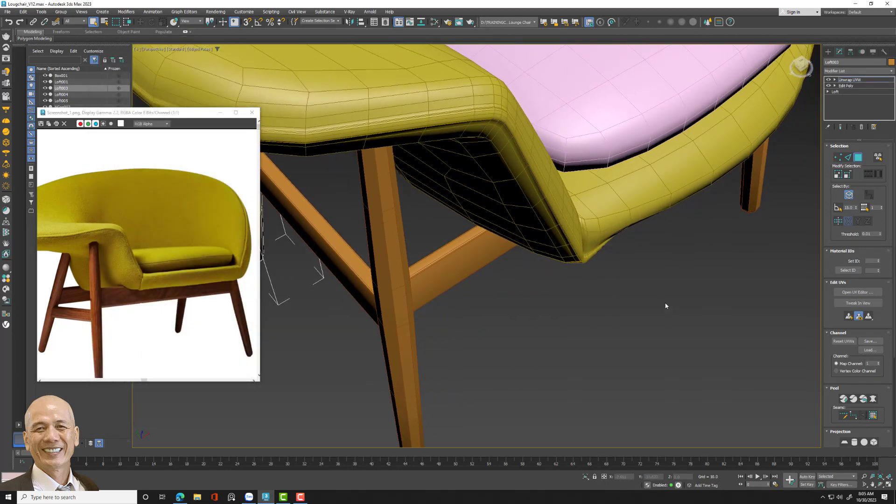
pyautogui.keyDown('alt'); pyautogui.moveTo(666, 306); pyautogui.dragTo(594, 330, button='middle'); pyautogui.keyUp('alt')
pyautogui.scroll(3, 638, 274)
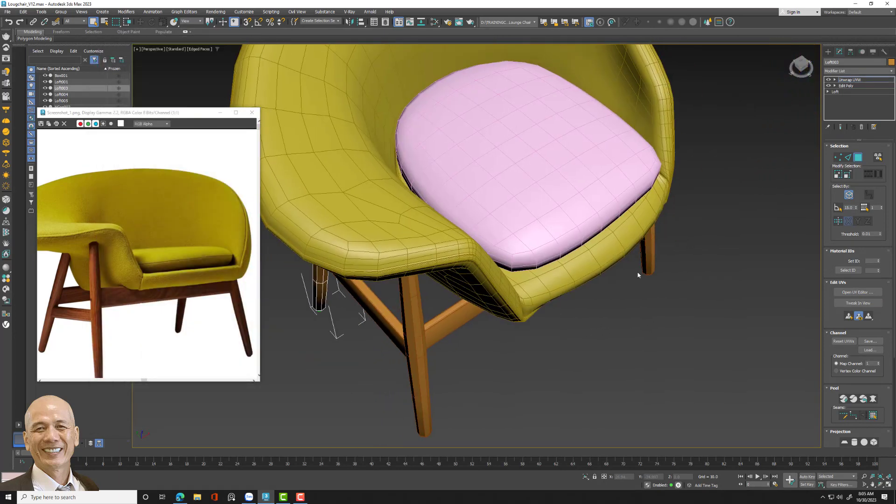
pyautogui.rightClick(858, 83)
pyautogui.click(845, 150)
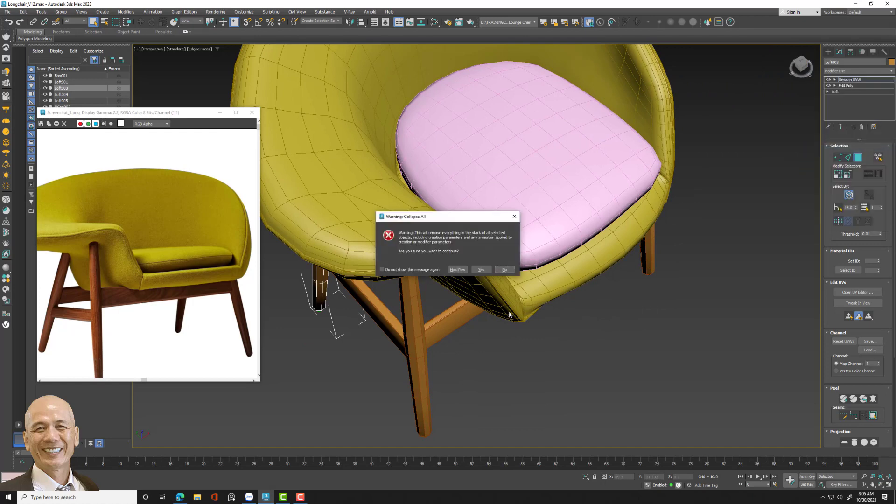
pyautogui.click(481, 270)
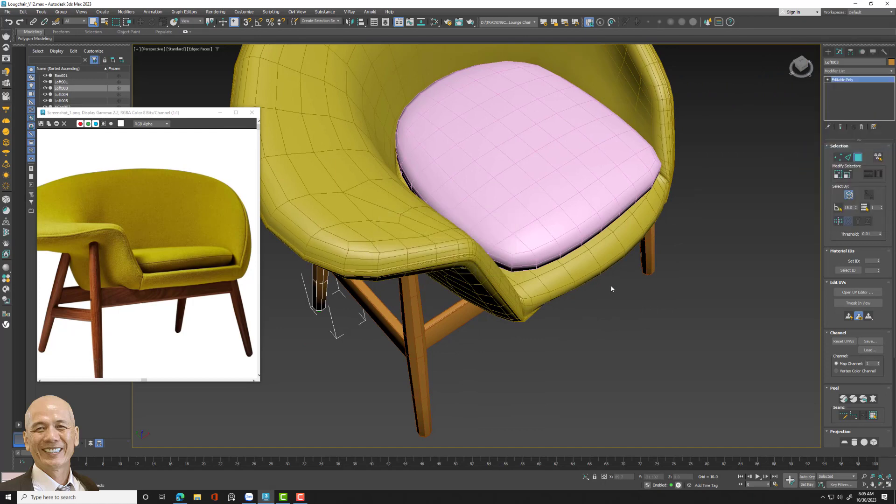
pyautogui.scroll(-5, 610, 289)
pyautogui.keyDown('alt'); pyautogui.moveTo(611, 288); pyautogui.dragTo(559, 256, button='middle'); pyautogui.keyUp('alt')
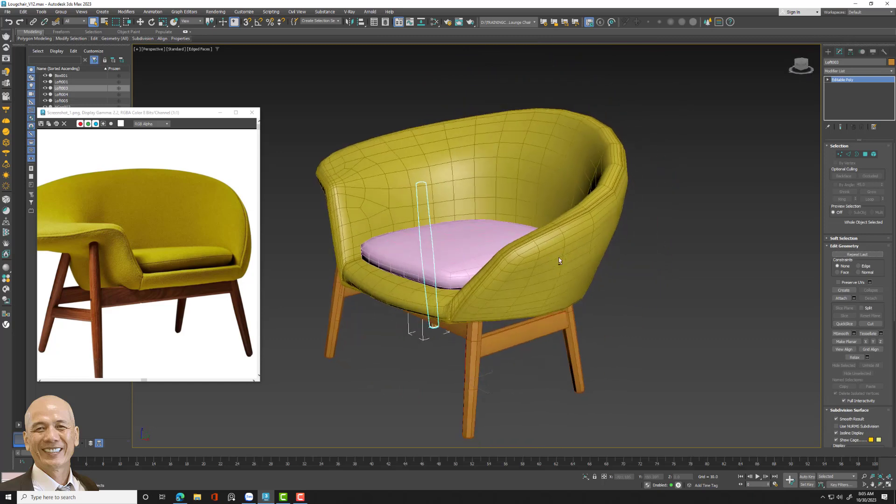
# - Add an Unwrap UVW modifier to the front leg Loft004 and isolate it
pyautogui.hotkey('ctrl', 'z')
pyautogui.click(465, 362)
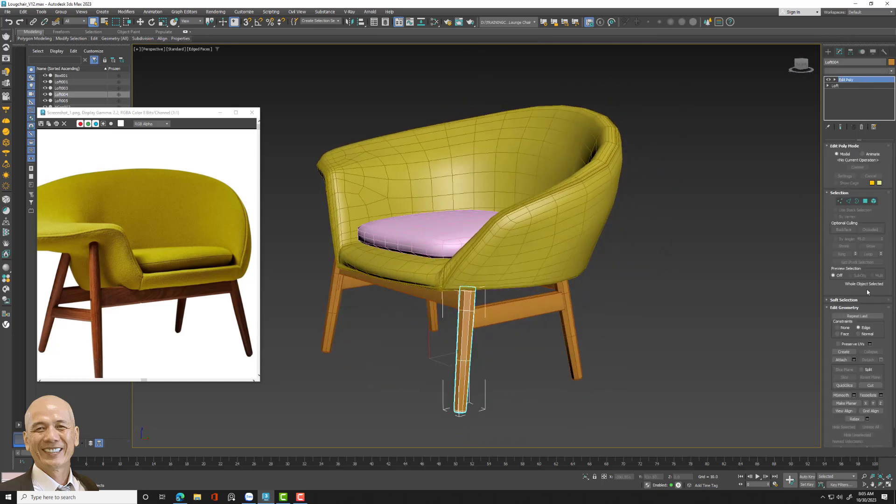
pyautogui.click(864, 72)
pyautogui.scroll(-5, 863, 280)
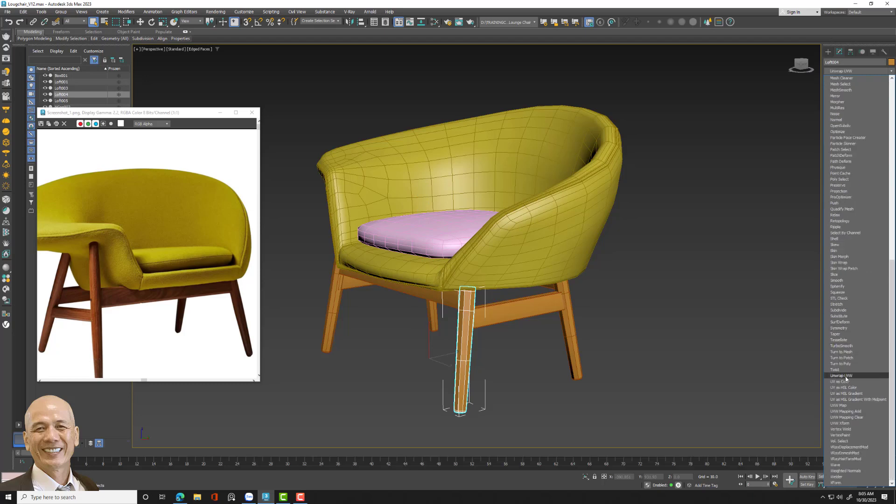
pyautogui.press('Escape')
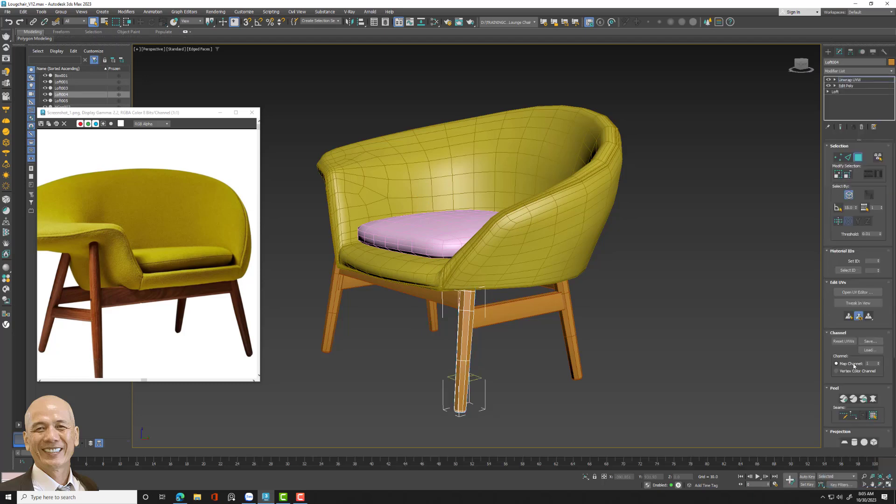
pyautogui.click(586, 477)
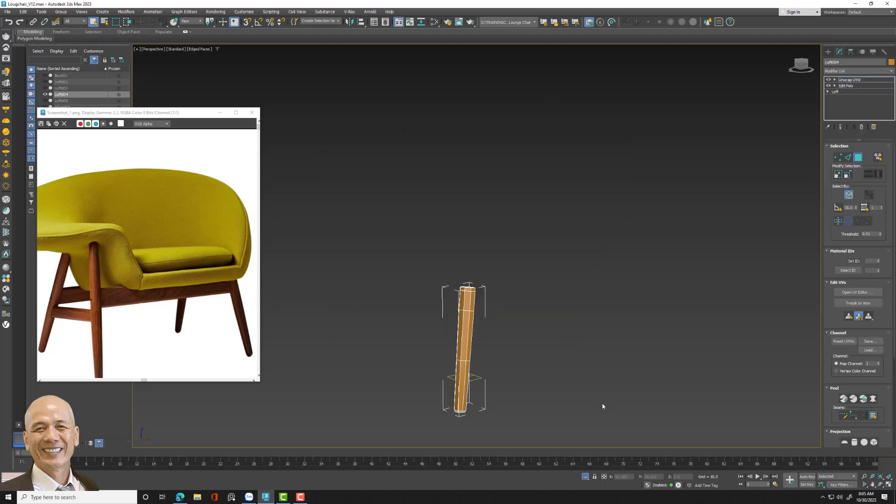
# - In Edge mode, convert the edge loop around the bottom of the leg into a seam
pyautogui.moveTo(567, 339)
pyautogui.keyDown('alt'); pyautogui.mouseDown(button='middle')
pyautogui.moveTo(631, 266)
pyautogui.moveTo(629, 288)
pyautogui.moveTo(614, 257)
pyautogui.mouseUp(button='middle'); pyautogui.keyUp('alt')
pyautogui.scroll(2, 565, 294)
pyautogui.scroll(3, 561, 296)
pyautogui.scroll(1, 583, 275)
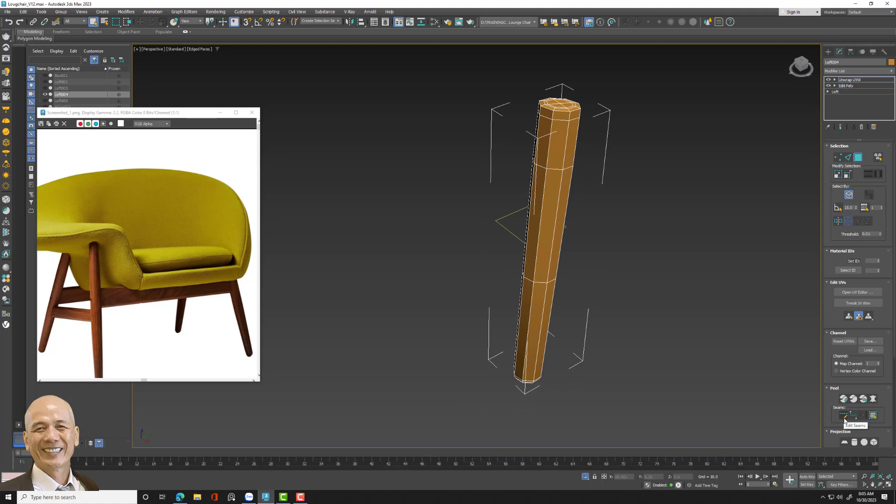
pyautogui.click(848, 158)
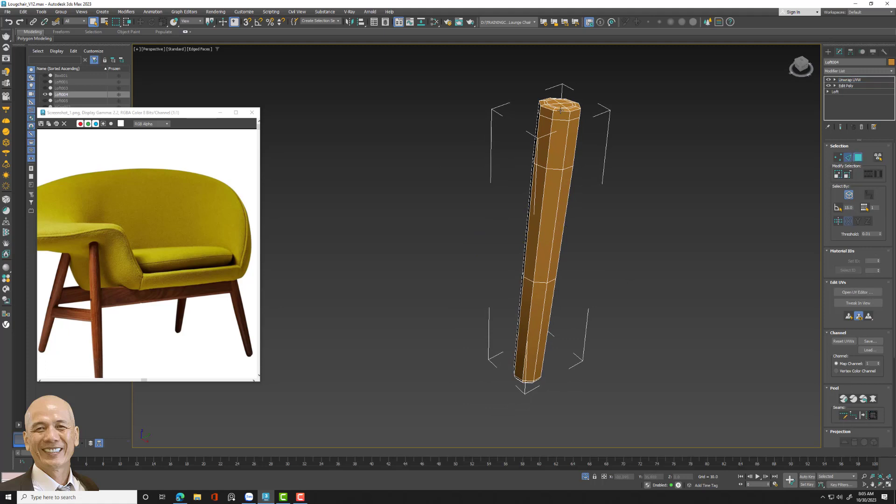
pyautogui.scroll(5, 526, 390)
pyautogui.scroll(2, 484, 285)
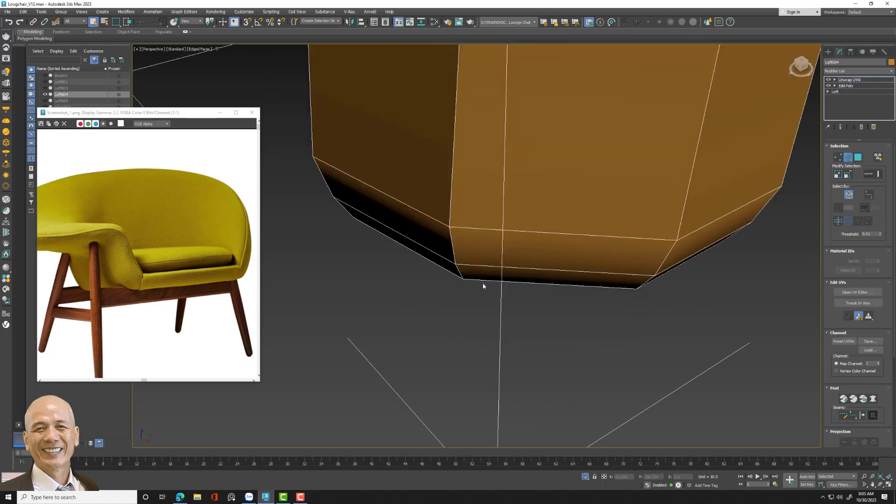
pyautogui.click(465, 264)
pyautogui.click(868, 173)
pyautogui.click(862, 415)
# - Mark a vertical edge line along the leg as a seam and peel the UVs flat
pyautogui.scroll(-3, 494, 296)
pyautogui.scroll(-4, 480, 214)
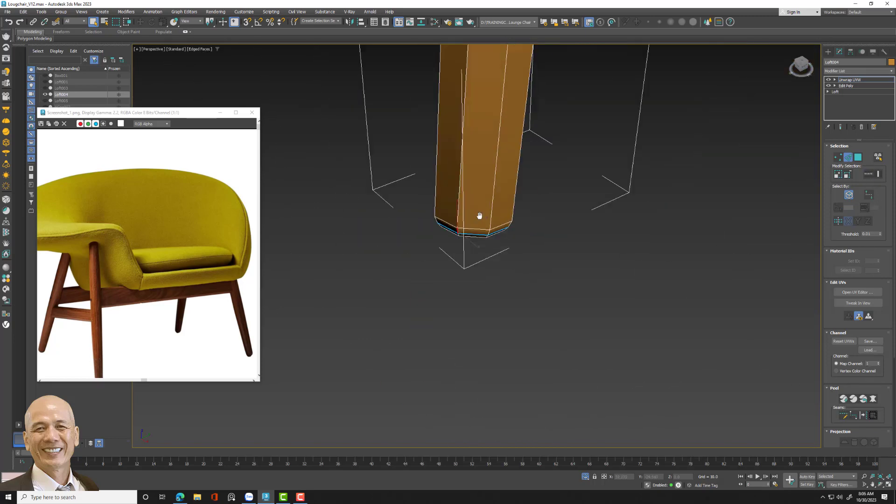
pyautogui.moveTo(480, 214); pyautogui.dragTo(487, 331, button='middle')
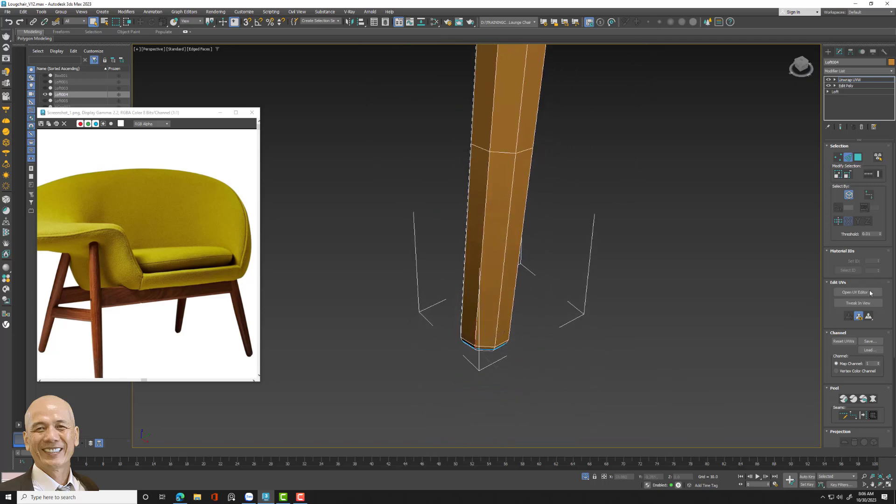
pyautogui.click(869, 176)
pyautogui.click(864, 415)
pyautogui.scroll(-3, 566, 270)
pyautogui.scroll(-3, 560, 310)
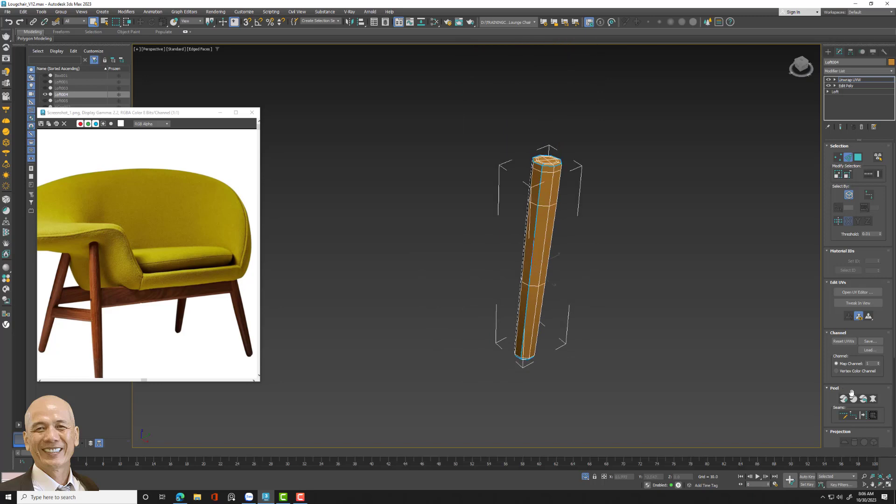
pyautogui.click(864, 399)
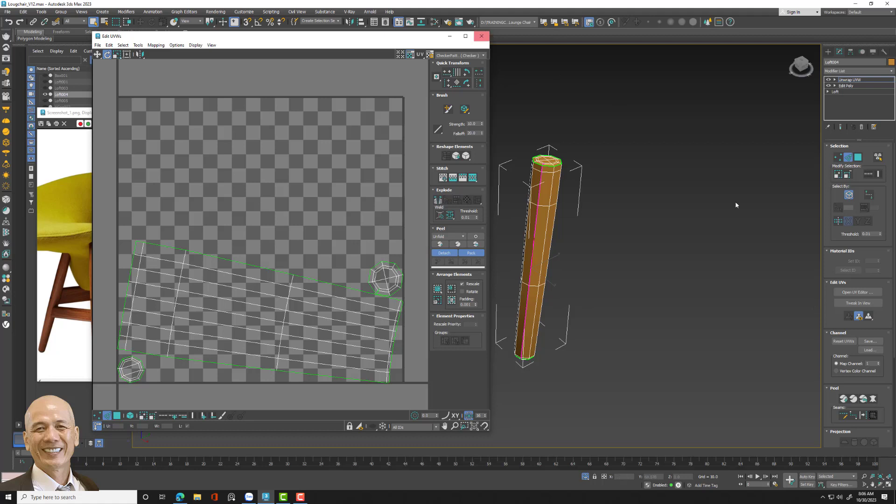
# - Save the leg's UV layout over Cyl_Wood.uvw and close the UV editor
pyautogui.click(869, 341)
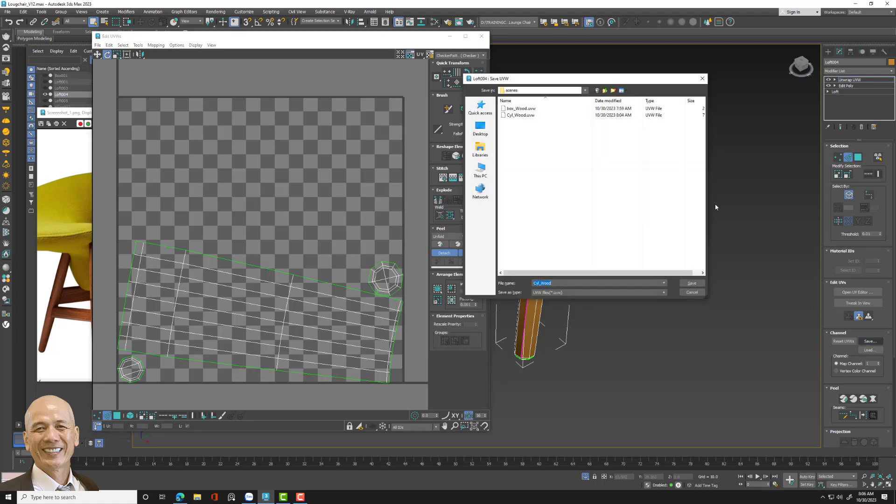
pyautogui.doubleClick(520, 115)
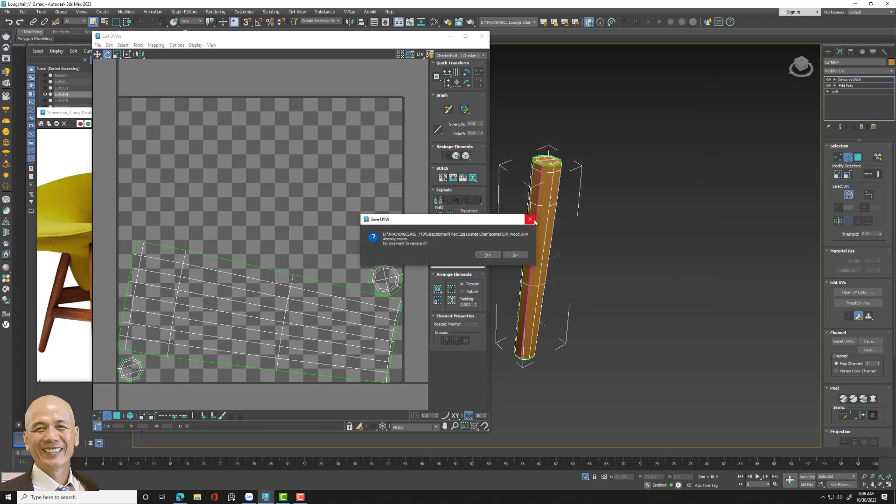
pyautogui.click(495, 254)
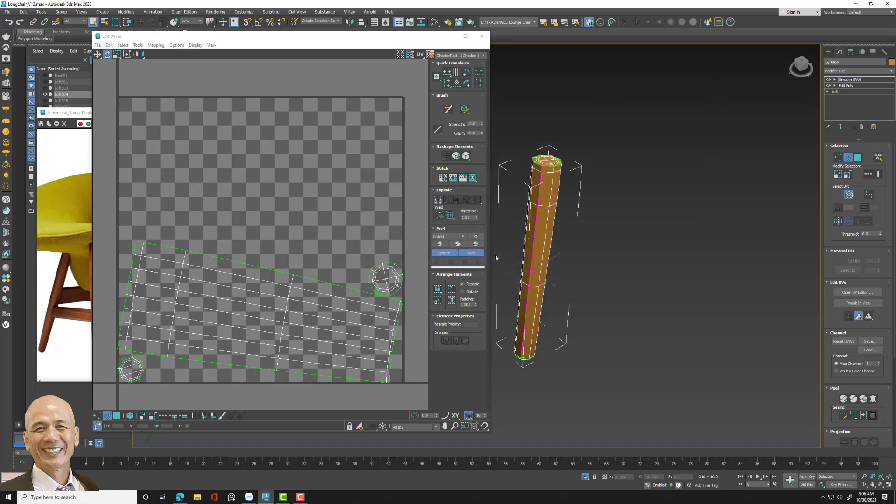
pyautogui.click(482, 36)
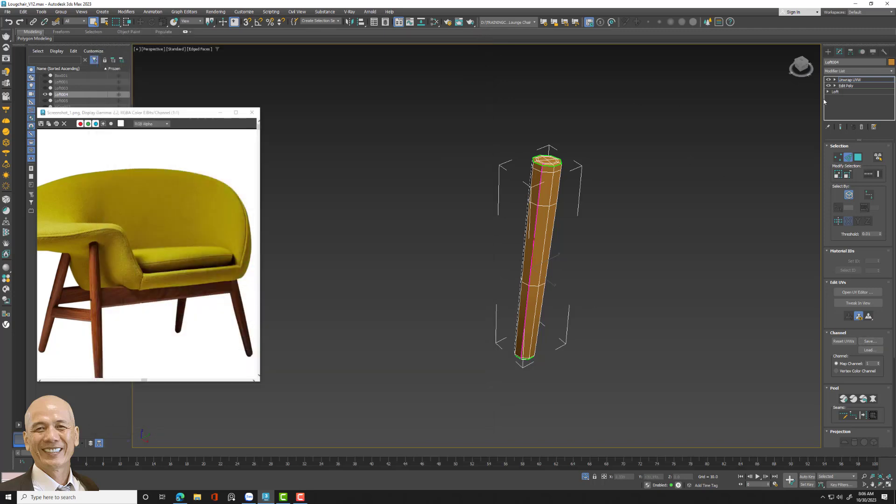
# - Turn off isolation to show the whole chair and collapse the leg to Editable Poly
pyautogui.moveTo(696, 185); pyautogui.dragTo(687, 197, button='middle')
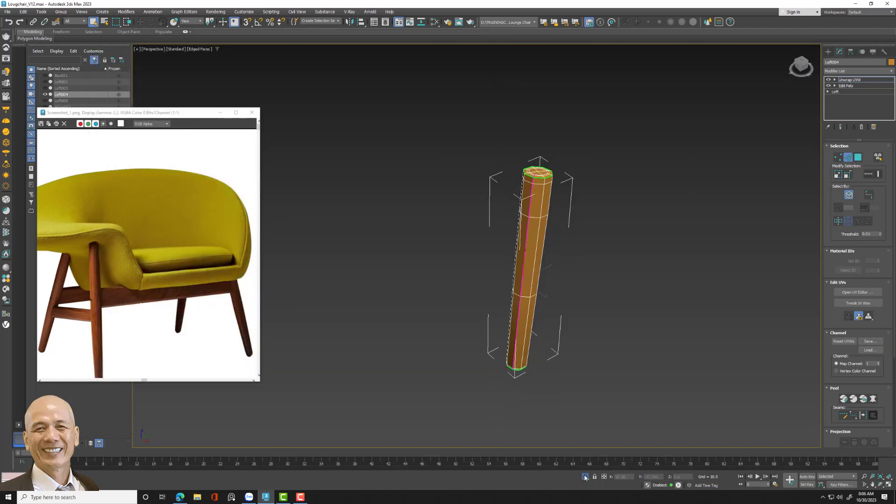
pyautogui.click(585, 477)
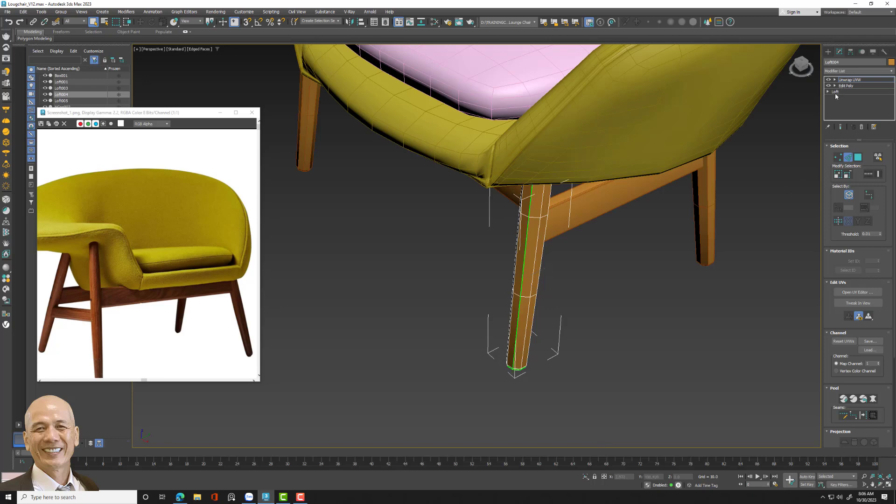
pyautogui.rightClick(850, 79)
pyautogui.click(830, 148)
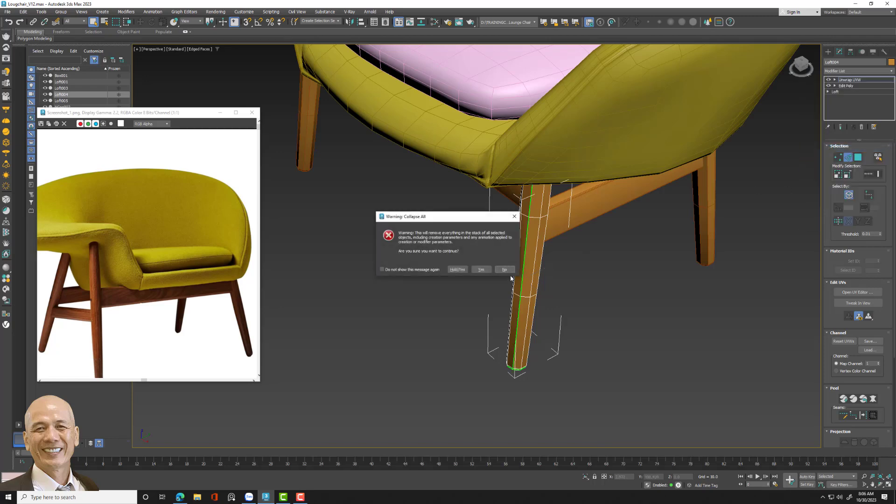
pyautogui.press('Return')
pyautogui.click(699, 250)
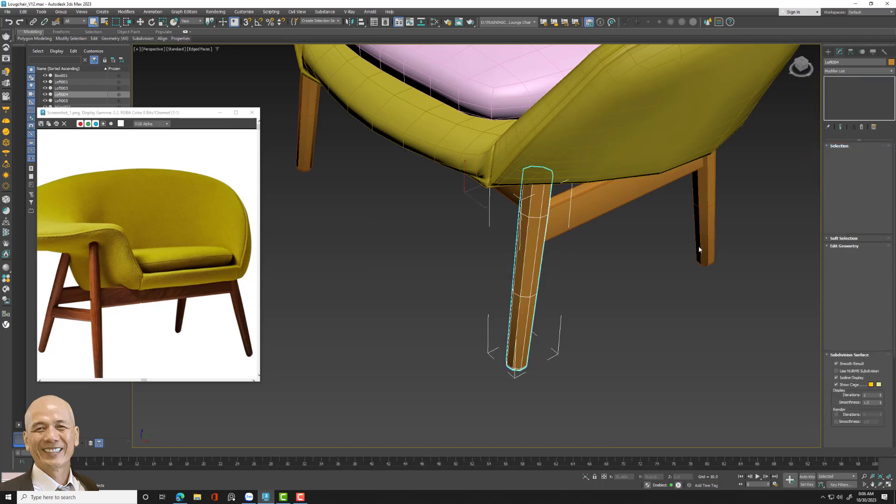
# - Add Edit Poly and Unwrap UVW to Loft005 and load the Cyl_Wood.uvw layout
pyautogui.click(862, 70)
pyautogui.scroll(-1, 873, 284)
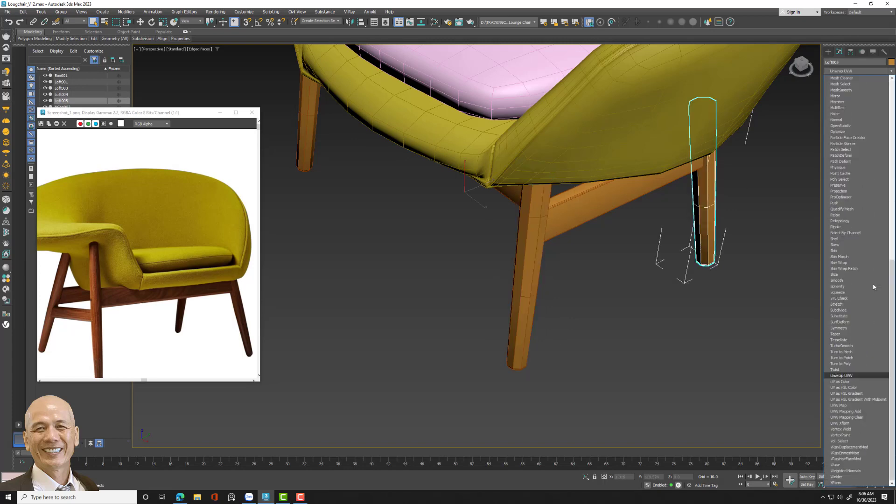
pyautogui.click(858, 376)
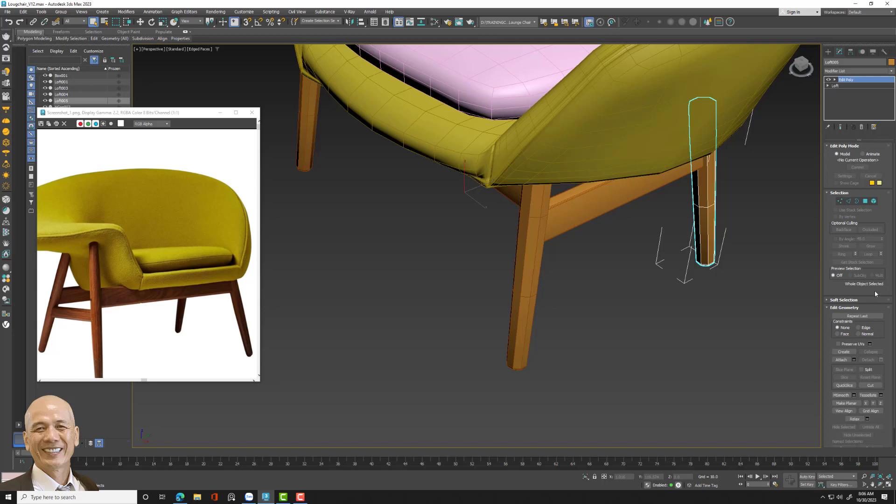
pyautogui.press('u')
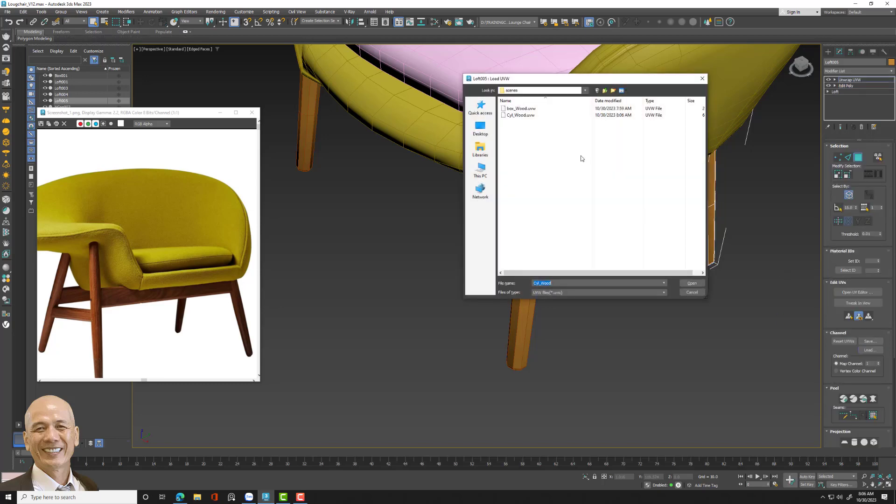
pyautogui.click(521, 116)
pyautogui.click(694, 283)
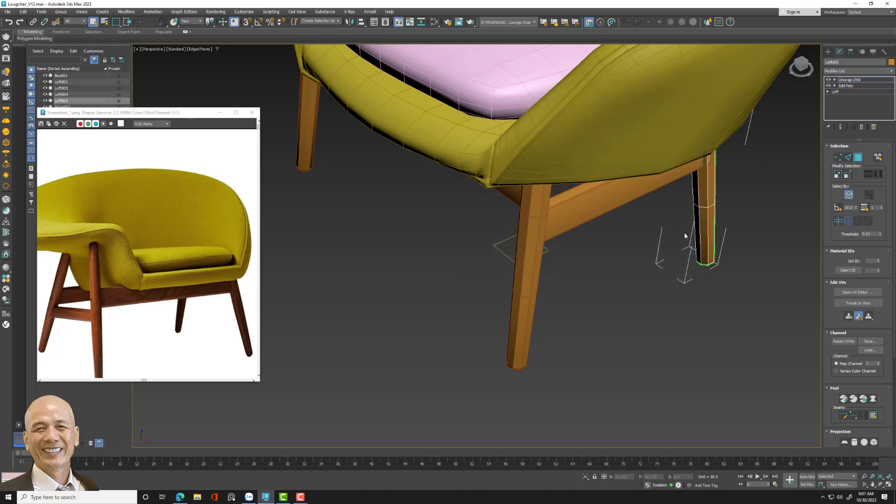
# - Collapse the back-right leg's modifier stack to Editable Poly
pyautogui.rightClick(849, 81)
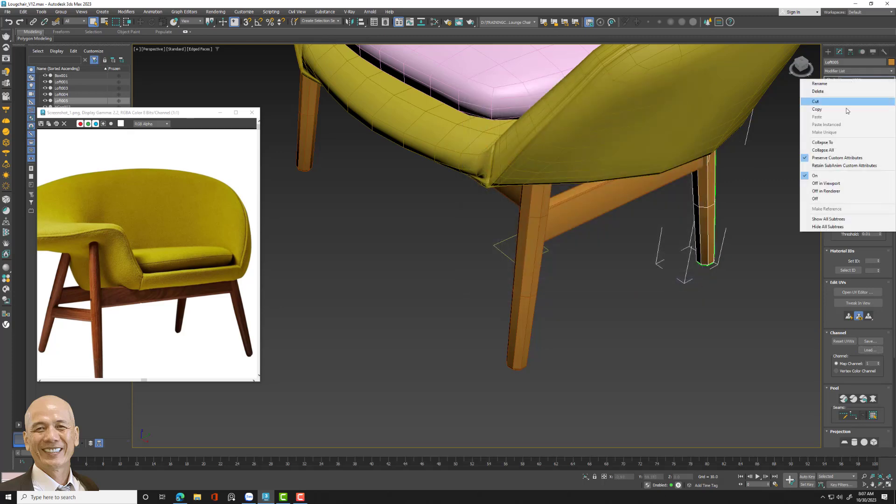
pyautogui.click(847, 150)
pyautogui.press('Return')
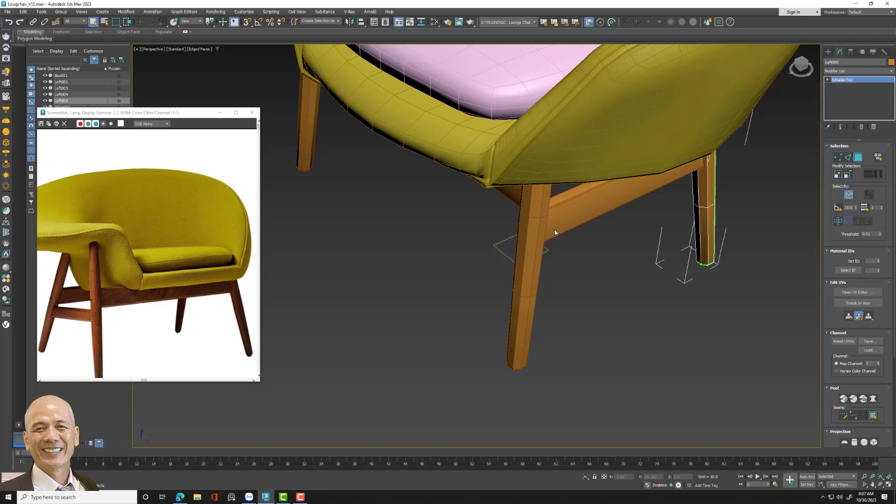
# - Attach the right, front and back-left legs to the Rectangle001 frame
pyautogui.click(626, 203)
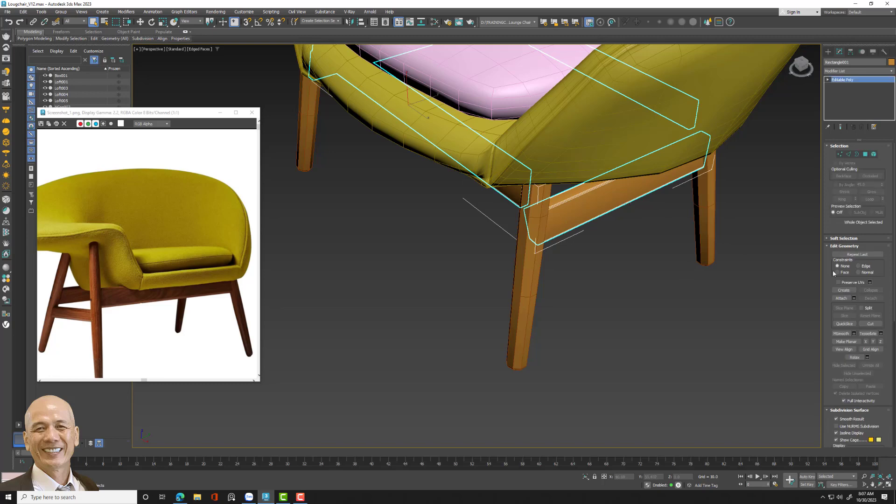
pyautogui.click(843, 299)
pyautogui.click(705, 210)
pyautogui.click(530, 280)
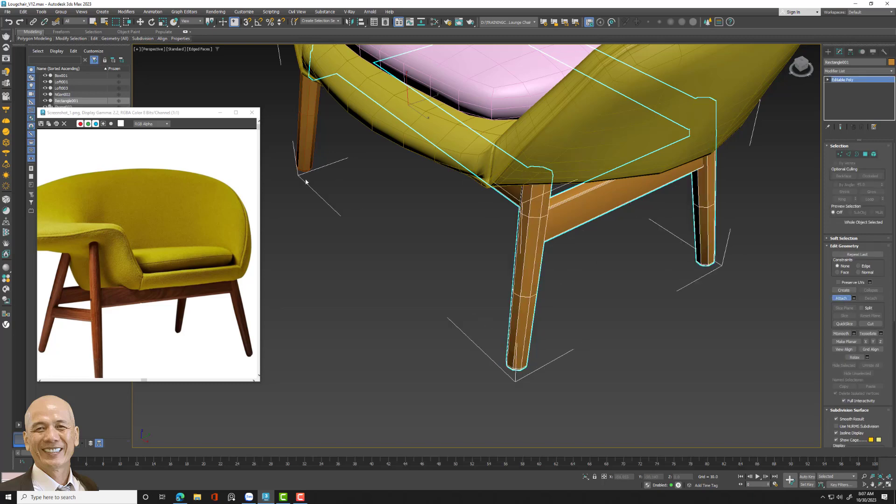
pyautogui.click(310, 140)
# - Zoom out and briefly inspect the combined base in Vertex mode
pyautogui.moveTo(363, 226)
pyautogui.keyDown('alt'); pyautogui.mouseDown(button='middle')
pyautogui.moveTo(410, 280)
pyautogui.moveTo(462, 266)
pyautogui.moveTo(365, 277)
pyautogui.mouseUp(button='middle'); pyautogui.keyUp('alt')
pyautogui.scroll(-5, 508, 215)
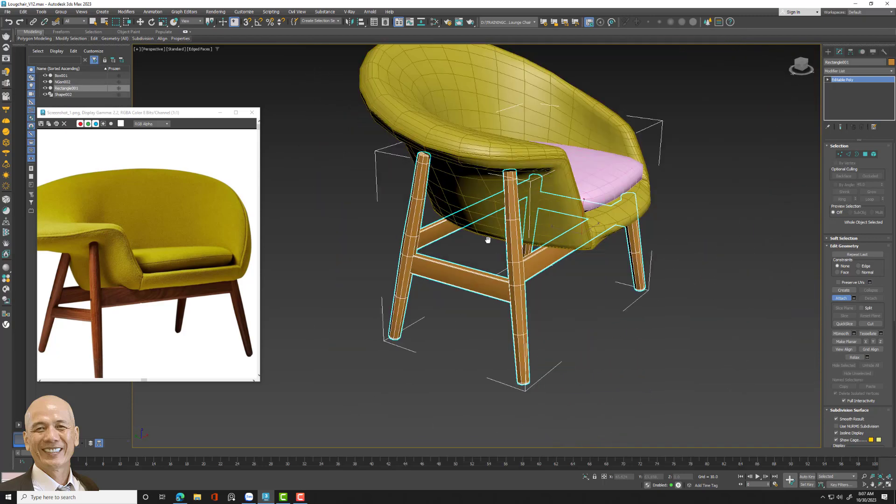
pyautogui.scroll(-2, 486, 240)
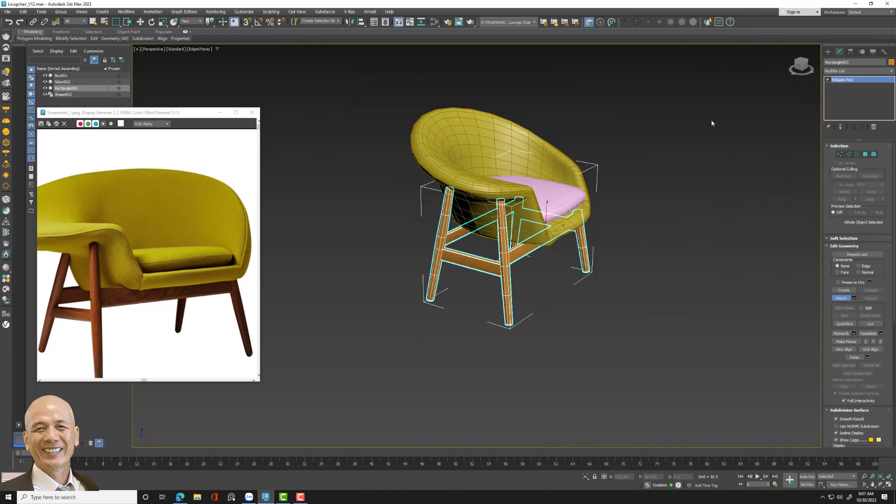
pyautogui.press('1')
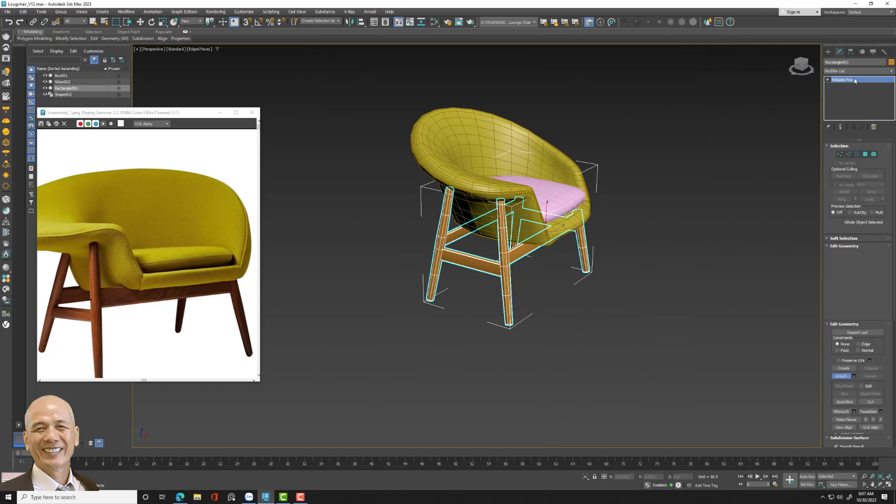
pyautogui.rightClick(506, 298)
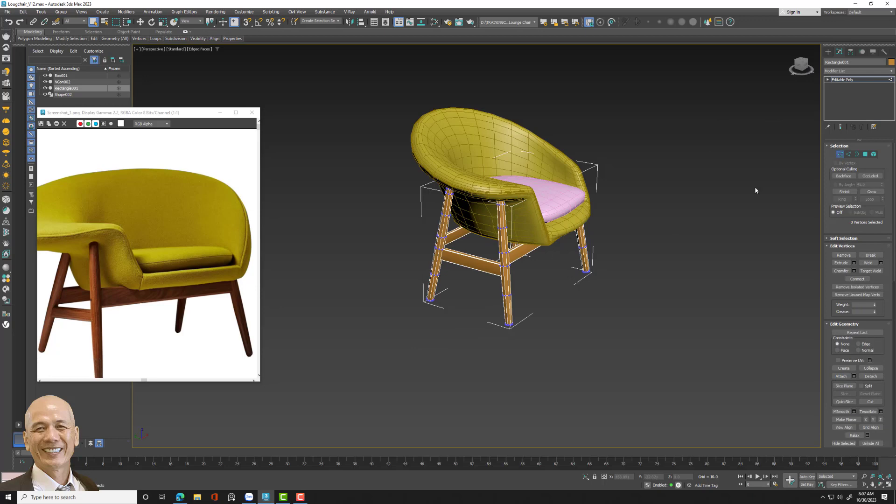
pyautogui.press('1')
pyautogui.moveTo(664, 200)
pyautogui.keyDown('alt'); pyautogui.mouseDown(button='middle')
pyautogui.moveTo(681, 196)
pyautogui.moveTo(583, 200)
pyautogui.mouseUp(button='middle'); pyautogui.keyUp('alt')
# - Add Unwrap UVW to the combined base and open its UV editor
pyautogui.click(858, 71)
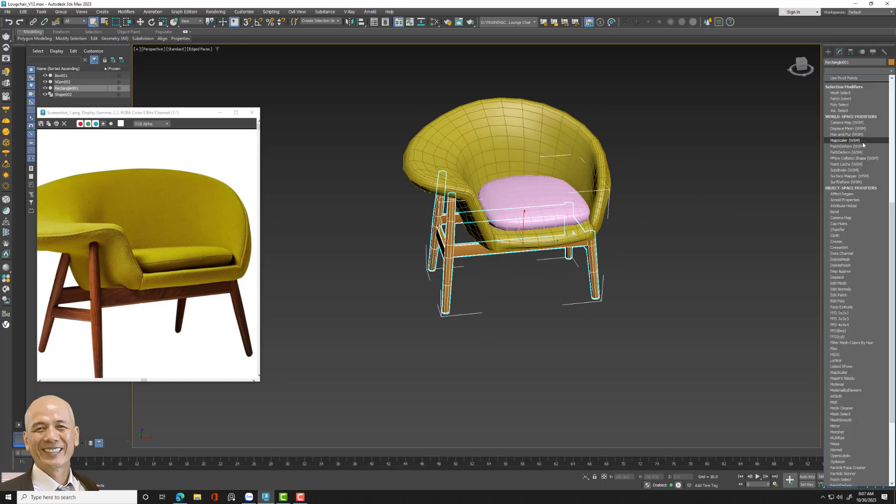
pyautogui.press('Escape')
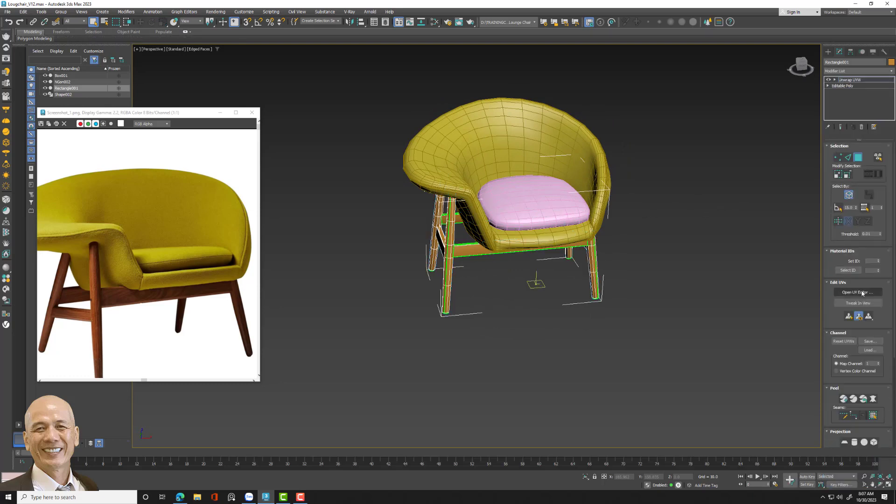
pyautogui.click(863, 292)
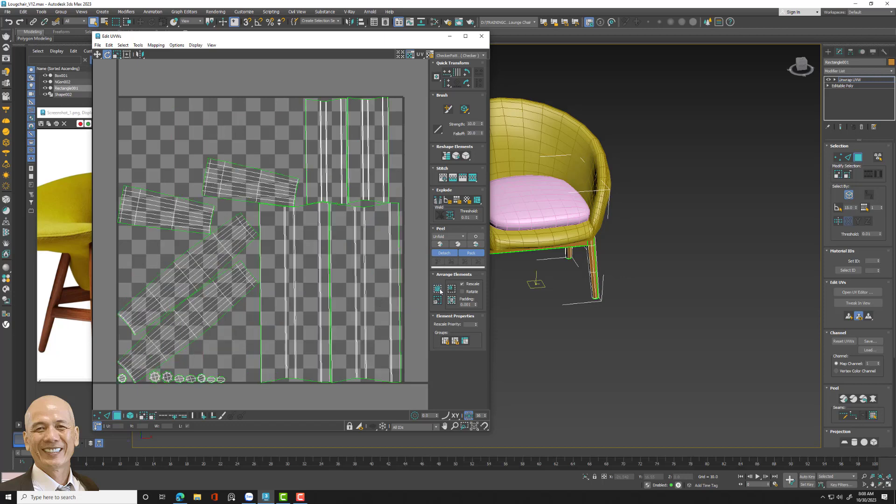
pyautogui.moveTo(362, 43); pyautogui.dragTo(570, 45)
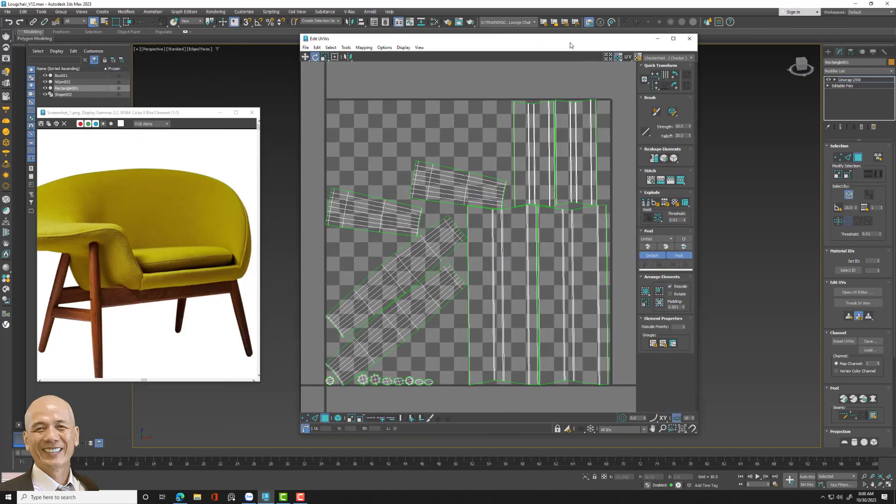
pyautogui.moveTo(455, 40); pyautogui.dragTo(244, 57)
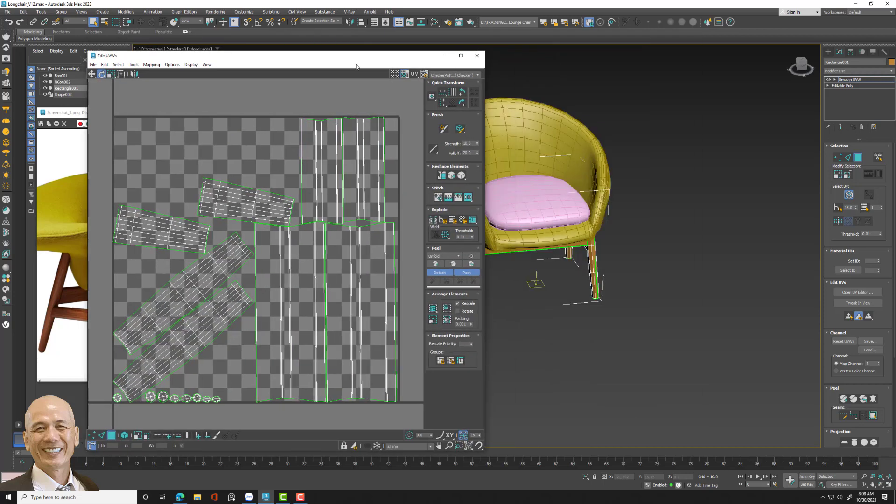
pyautogui.keyDown('alt'); pyautogui.moveTo(642, 279); pyautogui.dragTo(721, 301, button='middle'); pyautogui.keyUp('alt')
pyautogui.scroll(3, 722, 301)
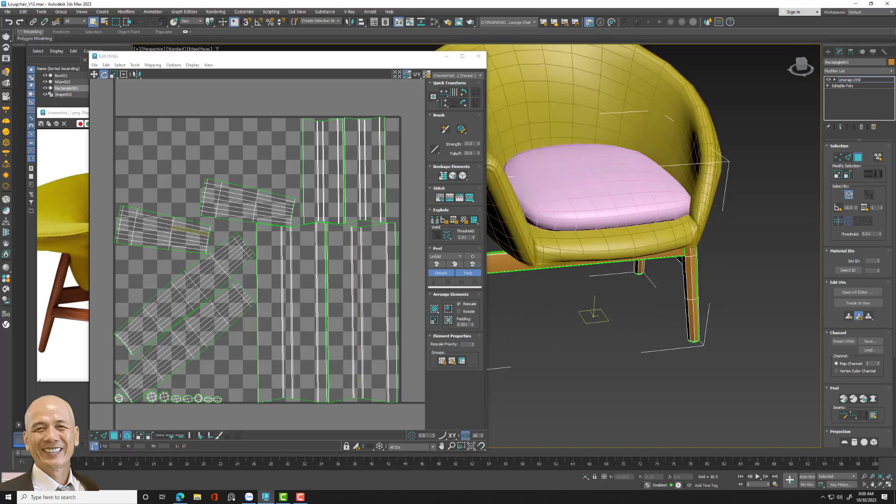
# - Rotate the left-side leg UV shells upright
pyautogui.click(229, 198)
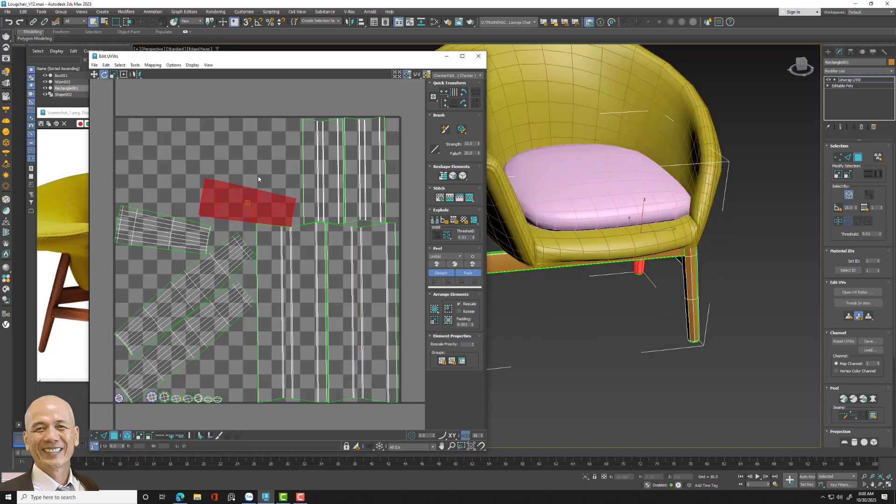
pyautogui.moveTo(260, 176); pyautogui.dragTo(270, 180, button='middle')
pyautogui.moveTo(166, 107); pyautogui.dragTo(251, 195)
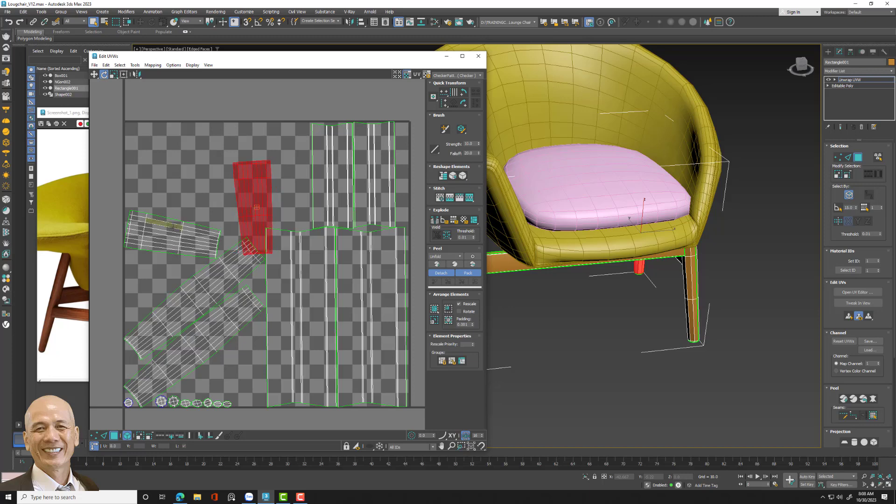
pyautogui.moveTo(173, 227); pyautogui.dragTo(178, 234)
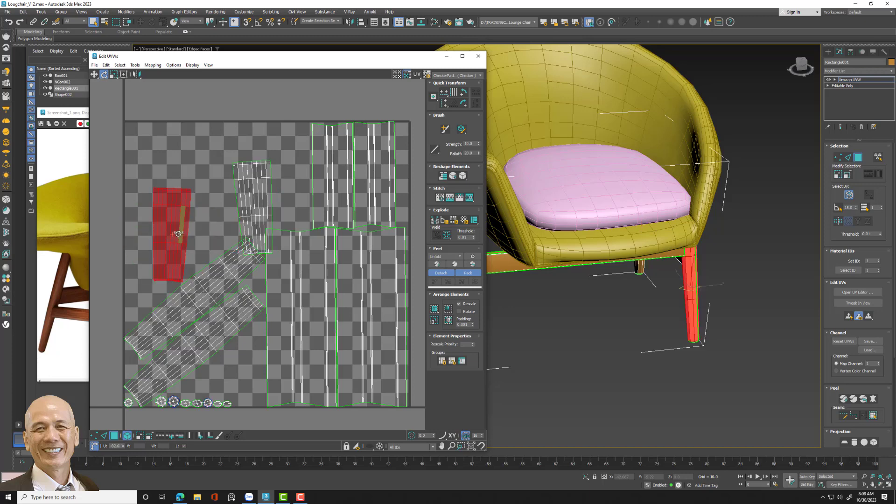
pyautogui.moveTo(209, 264)
pyautogui.mouseDown()
pyautogui.moveTo(172, 220)
pyautogui.moveTo(267, 371)
pyautogui.mouseUp()
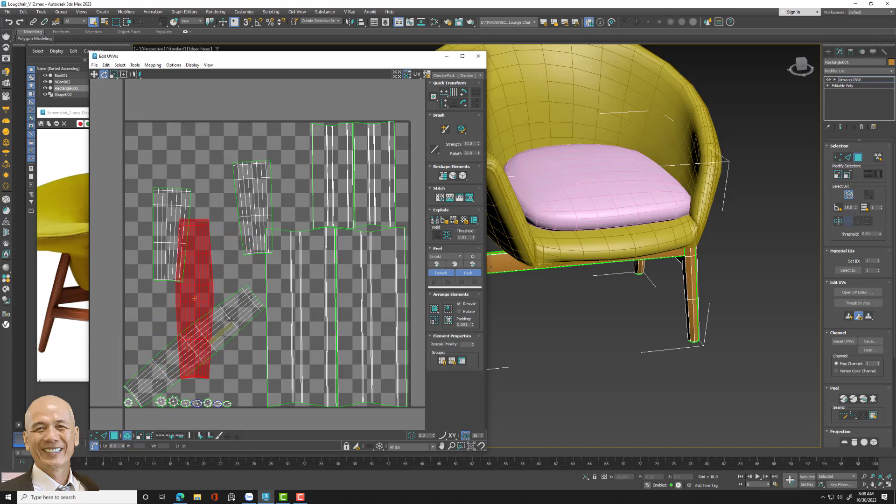
pyautogui.click(230, 320)
pyautogui.moveTo(230, 320); pyautogui.dragTo(249, 290)
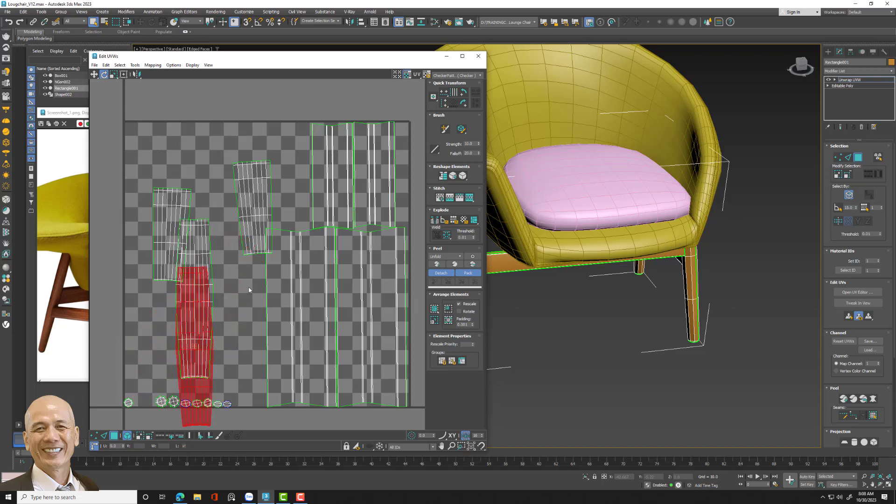
# - Rotate the right-hand UV strips and the stretcher strip by 90 degrees
pyautogui.click(501, 266)
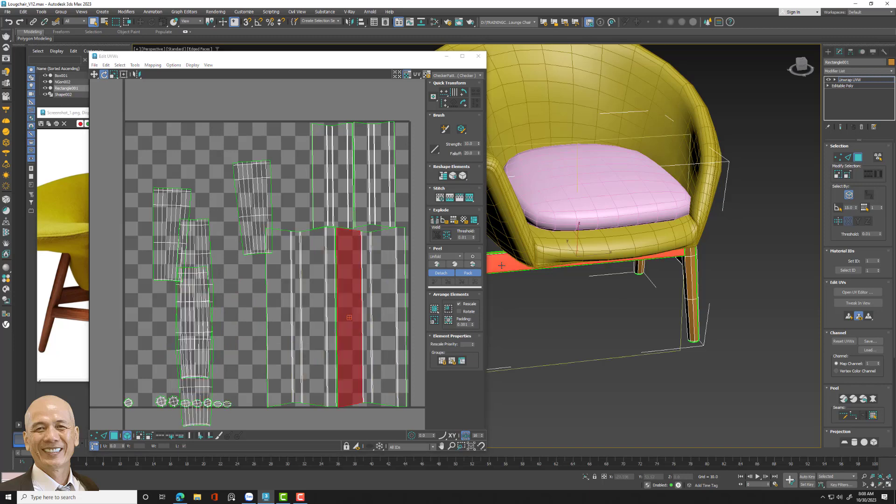
pyautogui.hotkey('ctrl', 'a')
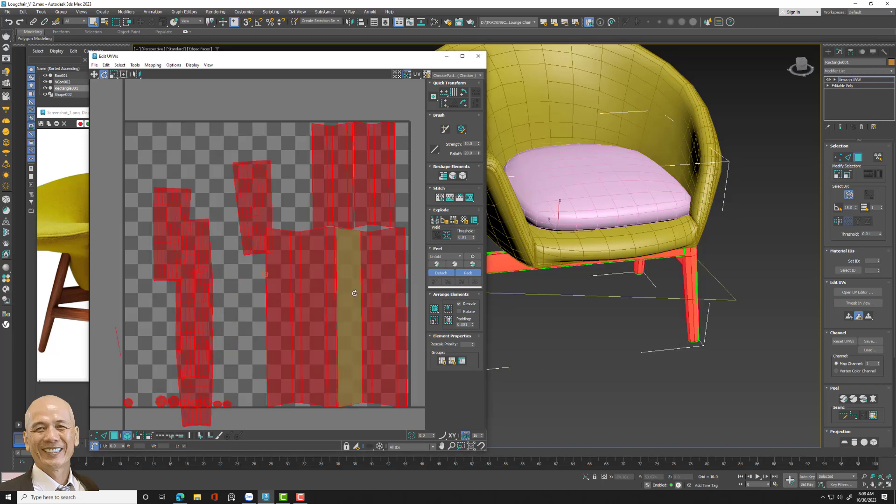
pyautogui.click(260, 340)
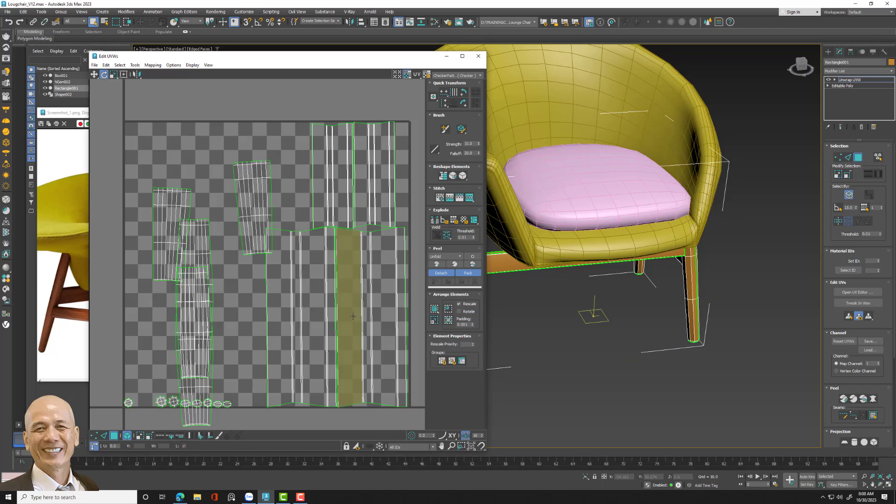
pyautogui.click(362, 316)
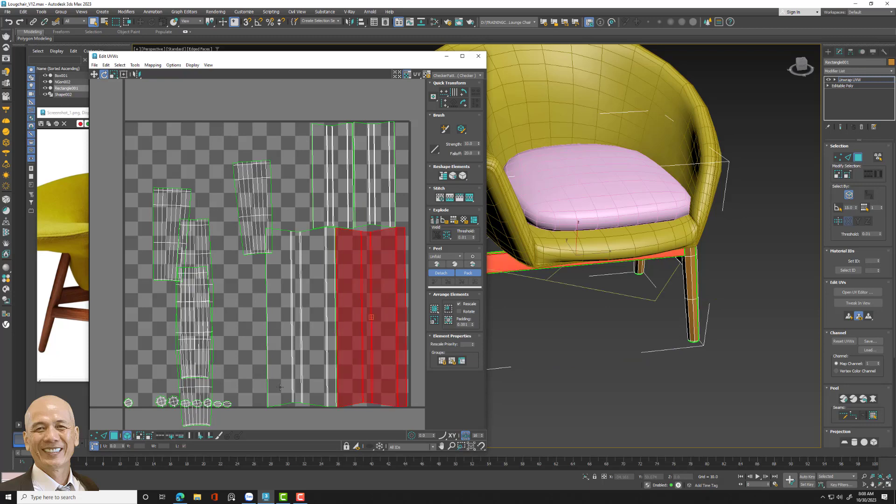
pyautogui.click(462, 104)
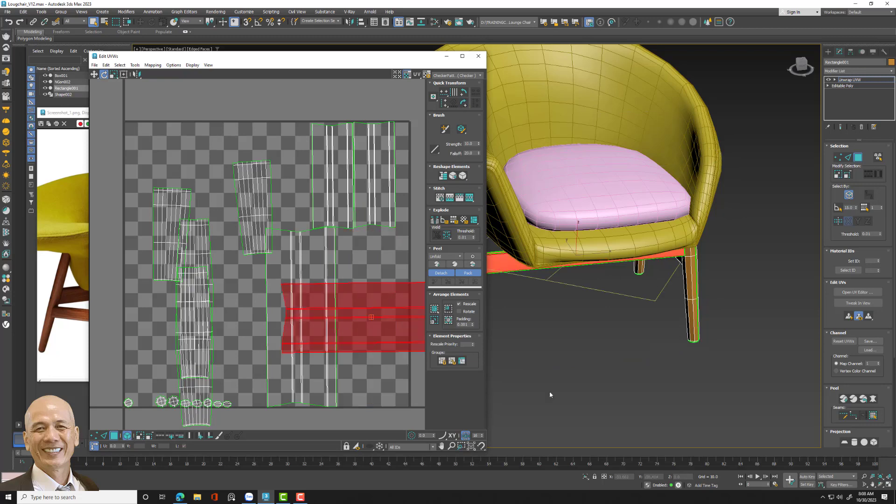
pyautogui.keyDown('alt'); pyautogui.moveTo(549, 395); pyautogui.dragTo(646, 386, button='middle'); pyautogui.keyUp('alt')
pyautogui.click(579, 238)
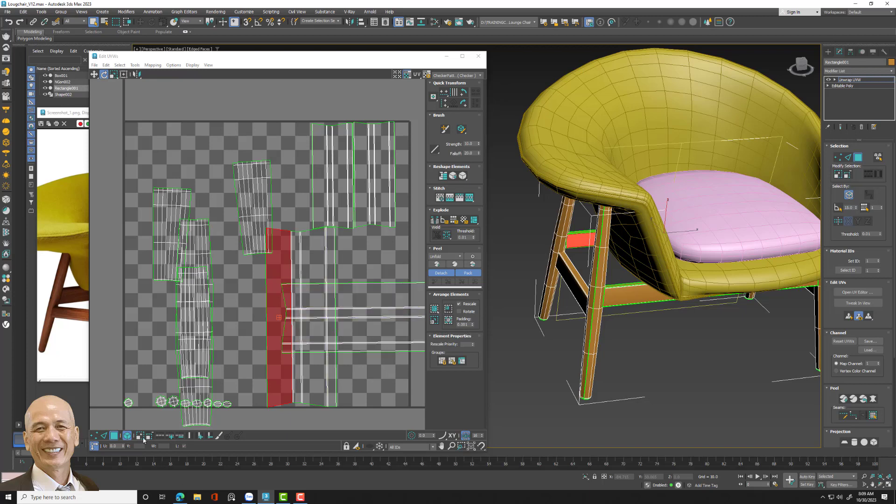
pyautogui.click(464, 104)
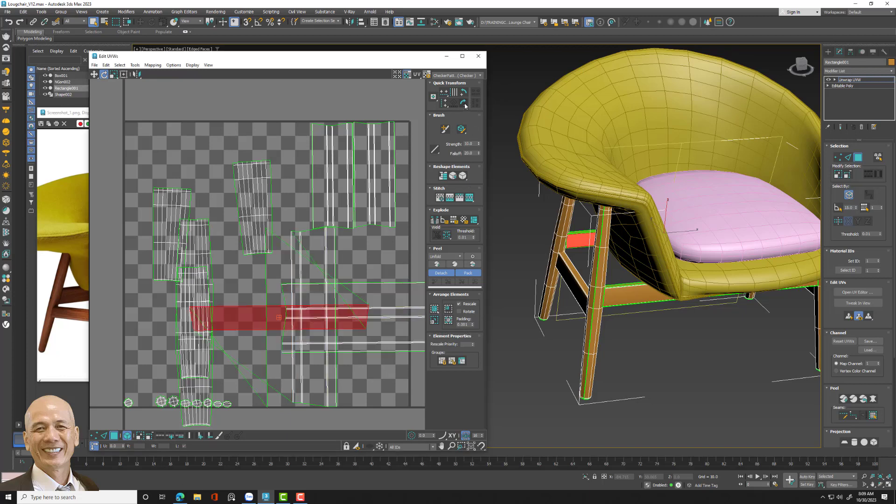
pyautogui.click(465, 105)
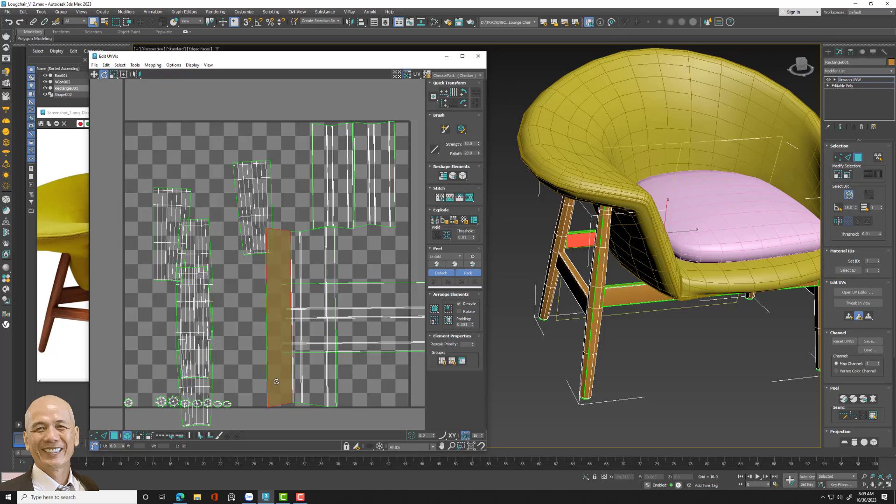
# - Turn another vertical leg UV strip horizontal with a 90-degree rotation
pyautogui.hotkey('ctrl', 'a')
pyautogui.click(343, 249)
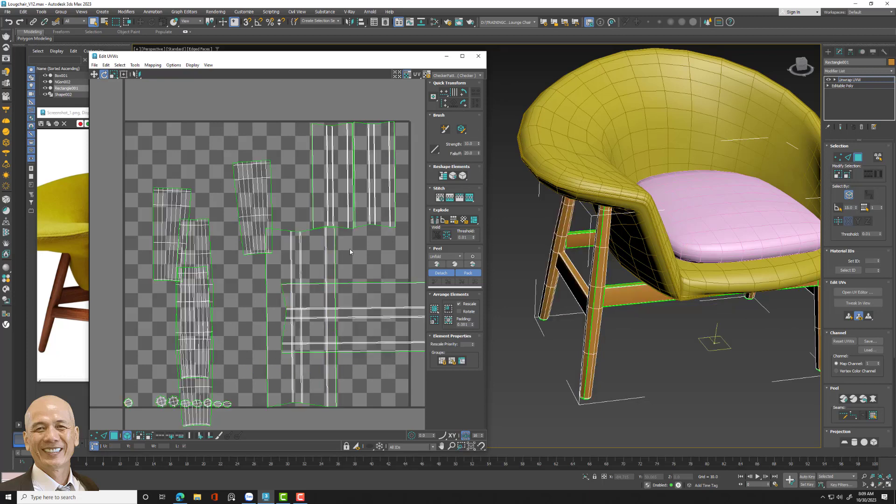
pyautogui.click(306, 261)
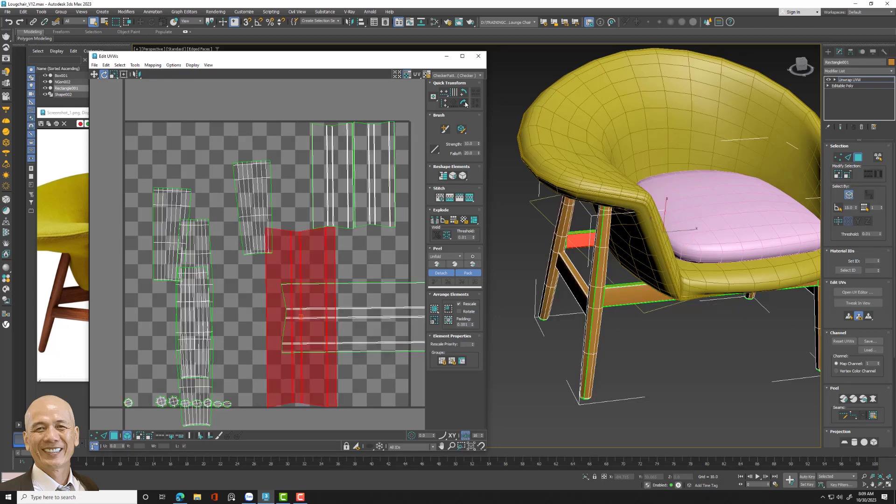
pyautogui.click(464, 104)
pyautogui.click(354, 264)
pyautogui.rightClick(370, 211)
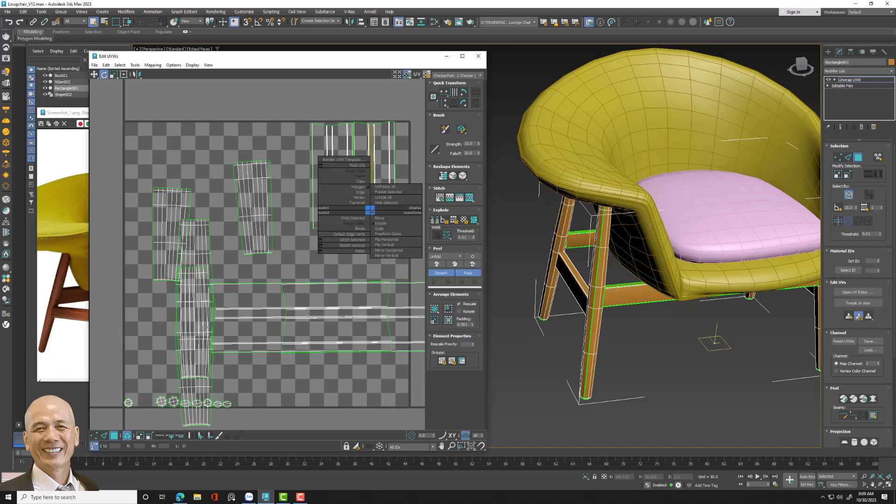
pyautogui.click(589, 290)
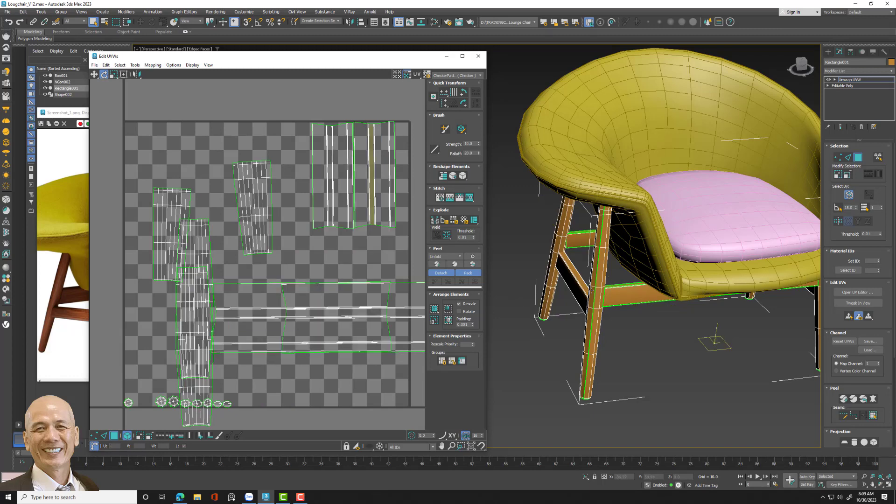
# - Re-enter UV sub-object editing and pack the islands to fill the tile
pyautogui.rightClick(589, 290)
pyautogui.click(659, 198)
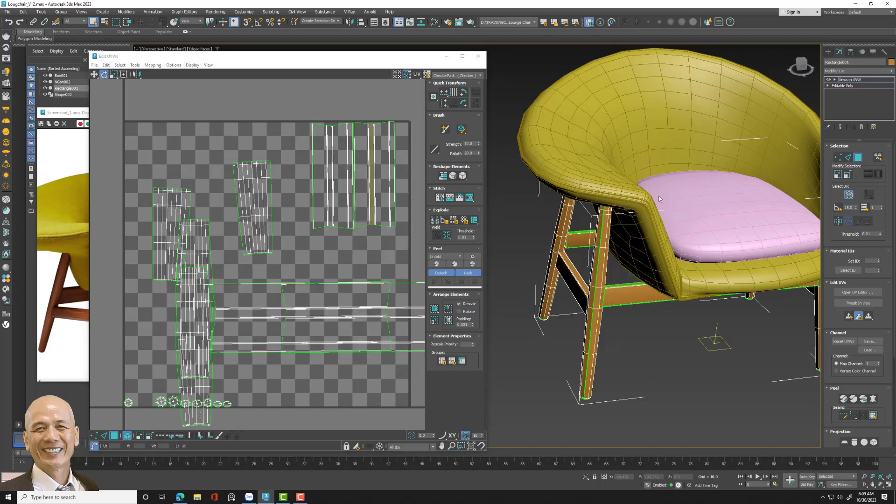
pyautogui.click(858, 80)
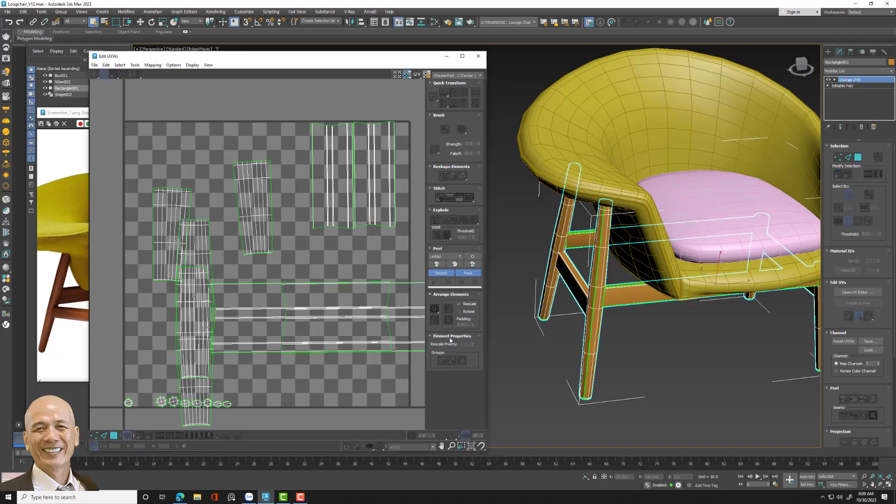
pyautogui.click(861, 80)
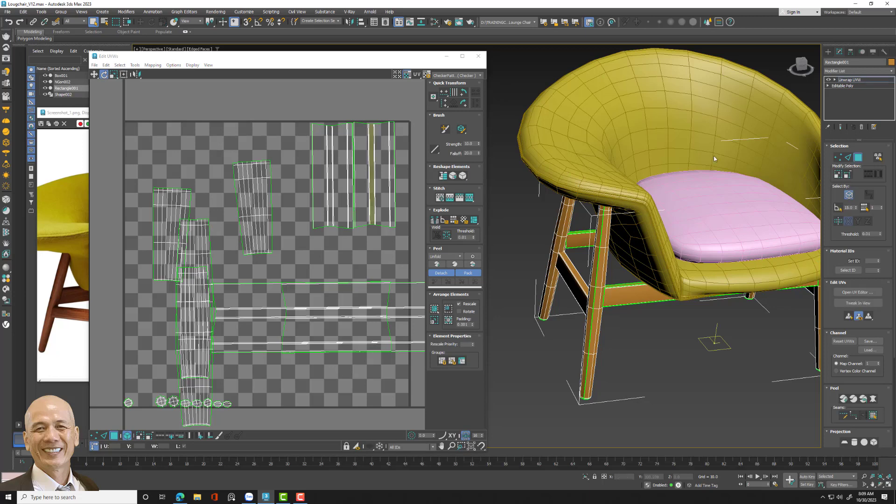
pyautogui.click(435, 309)
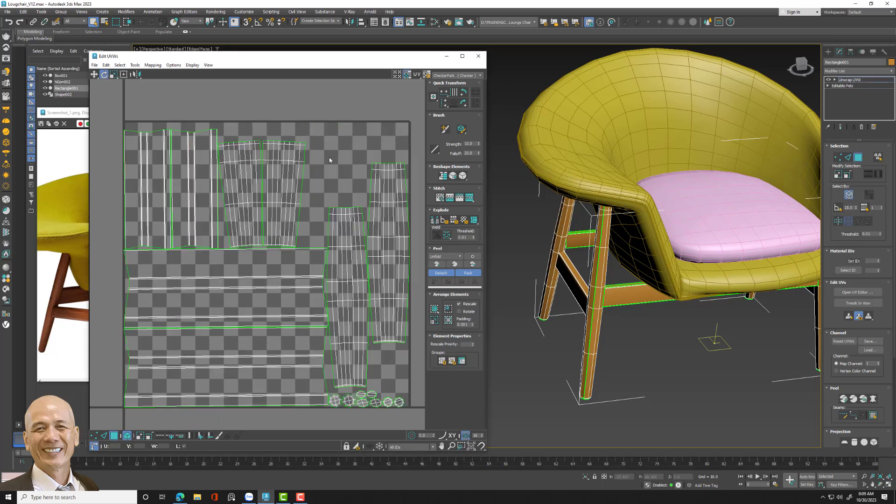
# - Close the UV editor and convert the legs to Editable Poly
pyautogui.click(478, 56)
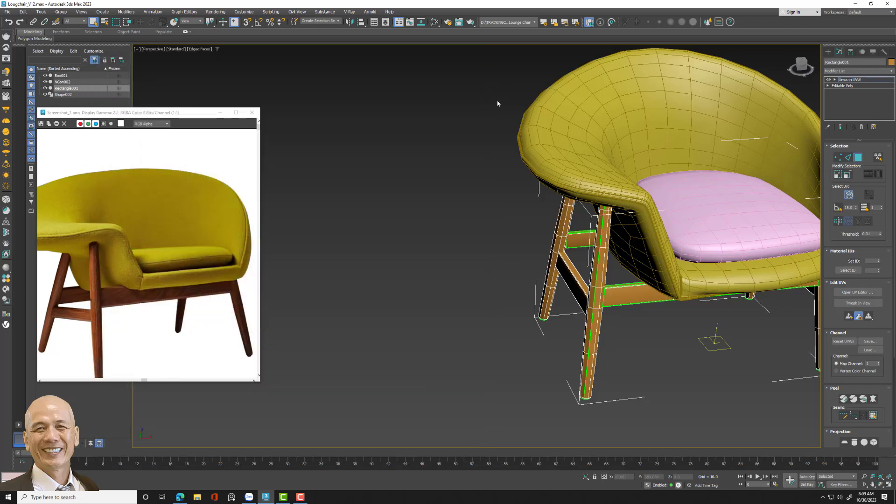
pyautogui.rightClick(597, 276)
pyautogui.click(680, 365)
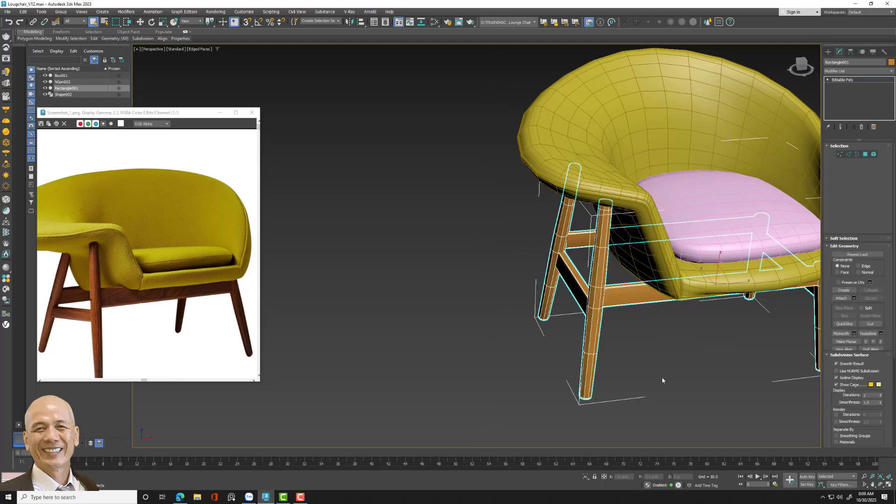
pyautogui.moveTo(650, 370); pyautogui.dragTo(508, 390, button='middle')
# - Remove TurboSmooth from the shell NGon002 and attach the seat cushion to it
pyautogui.click(601, 153)
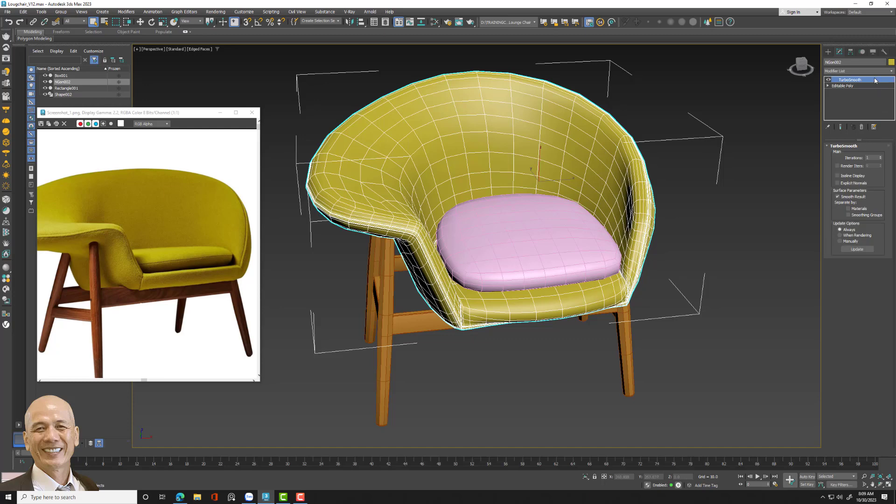
pyautogui.click(861, 127)
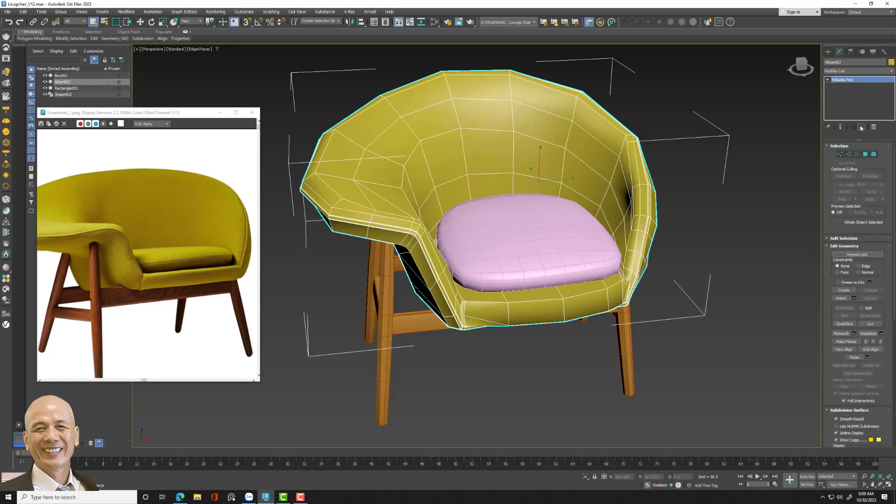
pyautogui.click(841, 297)
pyautogui.click(513, 261)
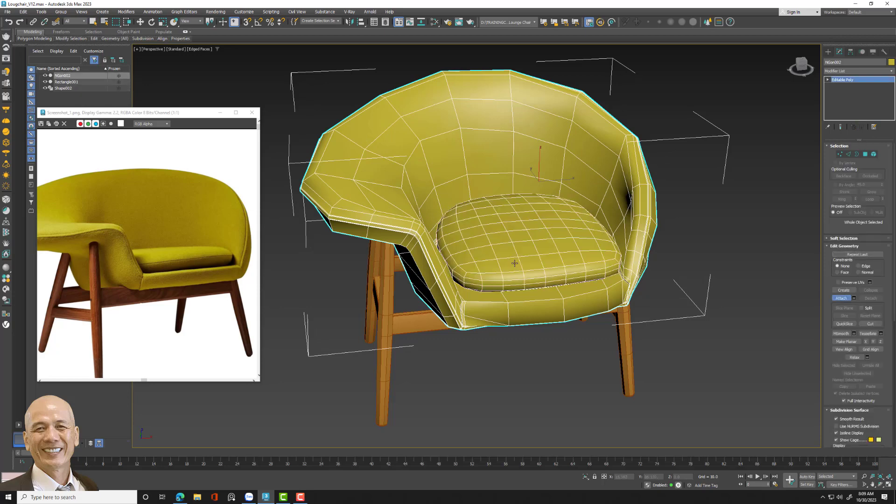
pyautogui.press('w')
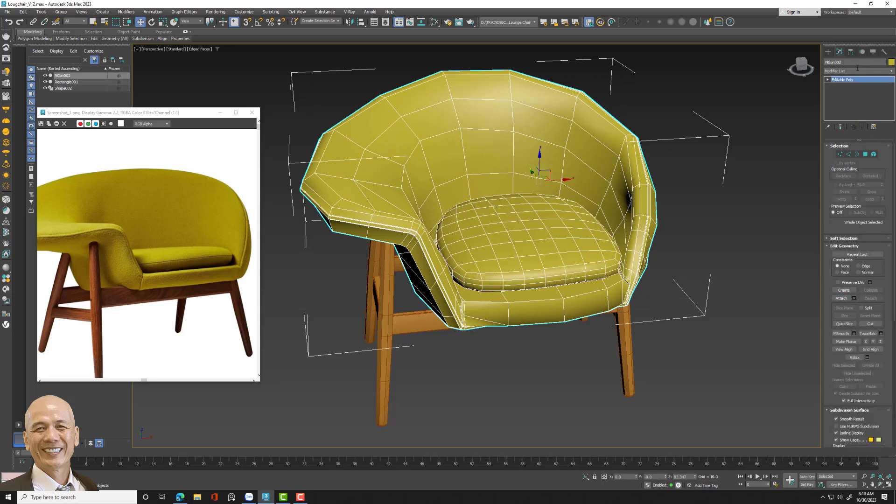
pyautogui.click(860, 73)
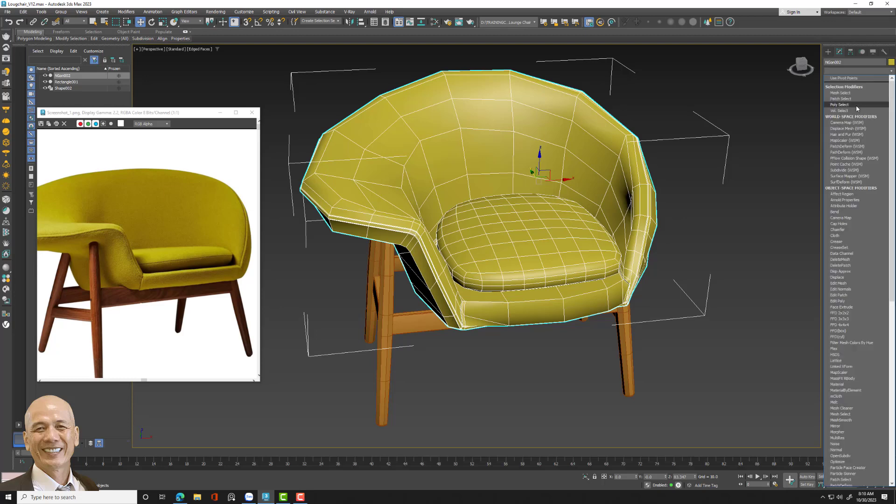
pyautogui.click(634, 125)
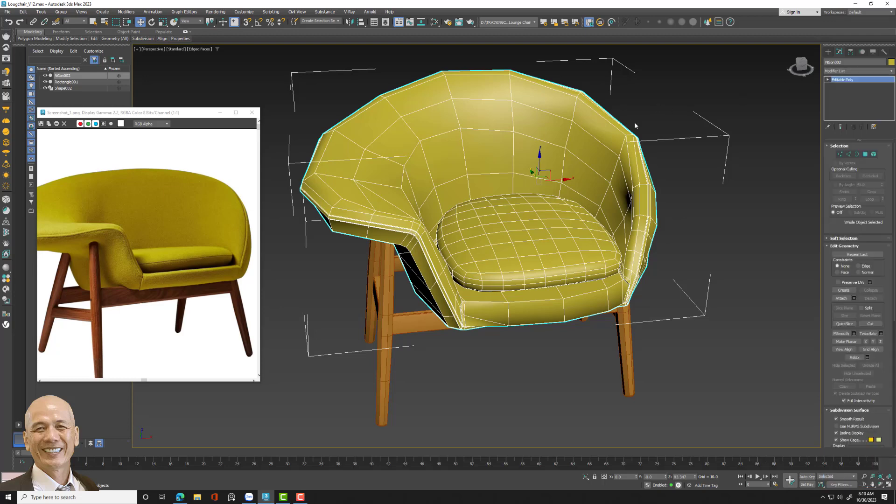
pyautogui.click(870, 71)
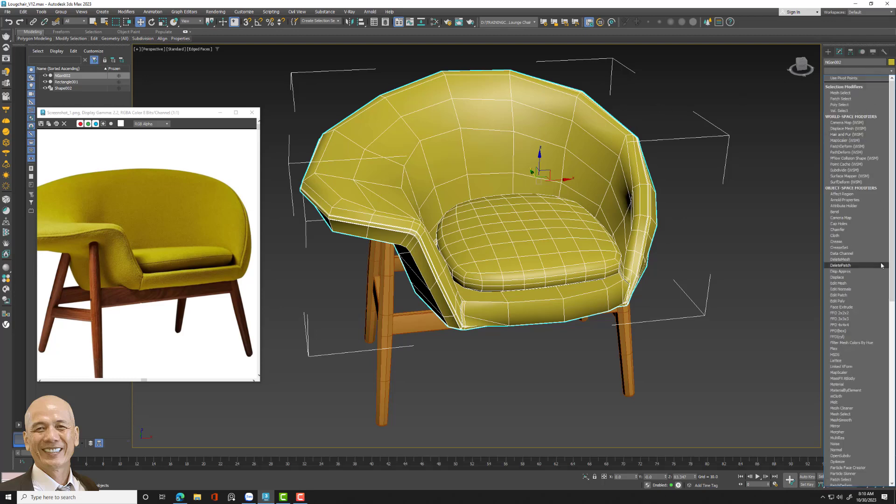
pyautogui.press('Escape')
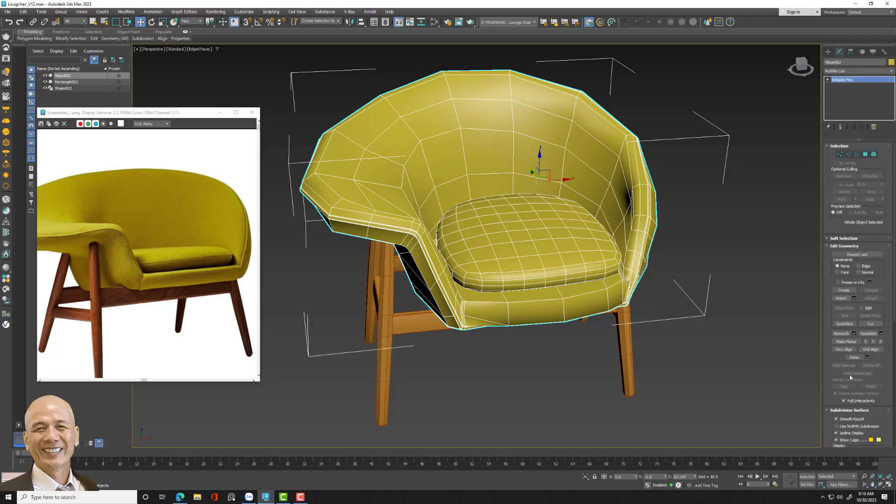
# - Add Unwrap UVW to NGon002, Pack Normalize its UVs, and convert it to Editable Poly
pyautogui.press('u')
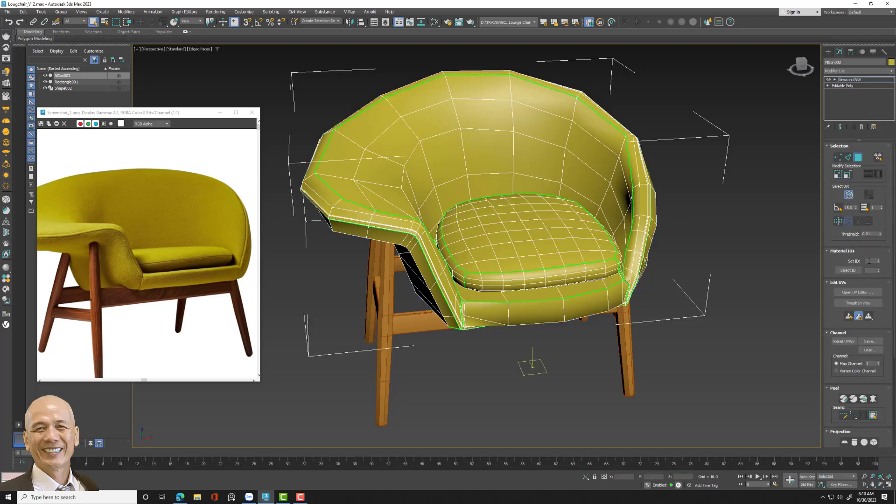
pyautogui.click(861, 293)
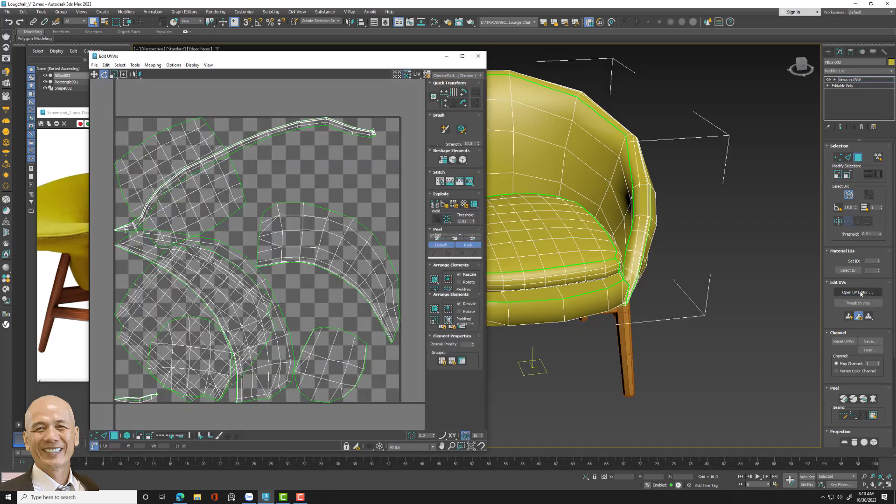
pyautogui.click(434, 309)
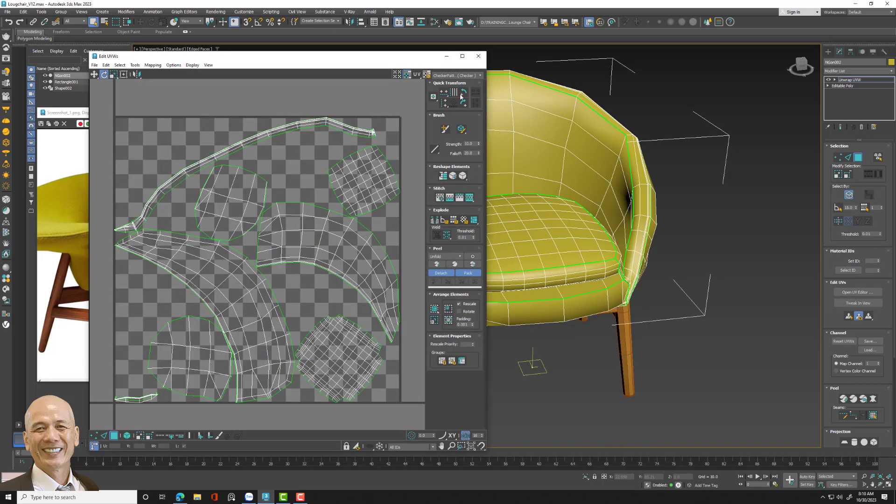
pyautogui.click(479, 56)
pyautogui.rightClick(543, 249)
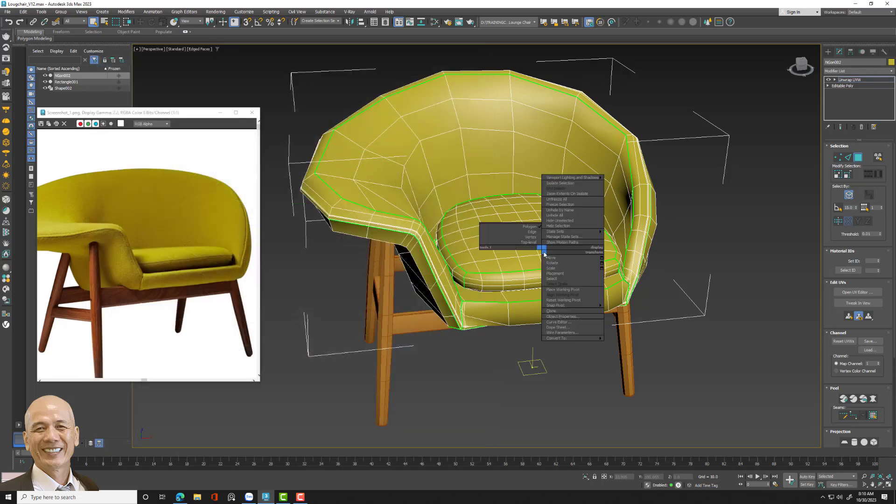
pyautogui.click(614, 343)
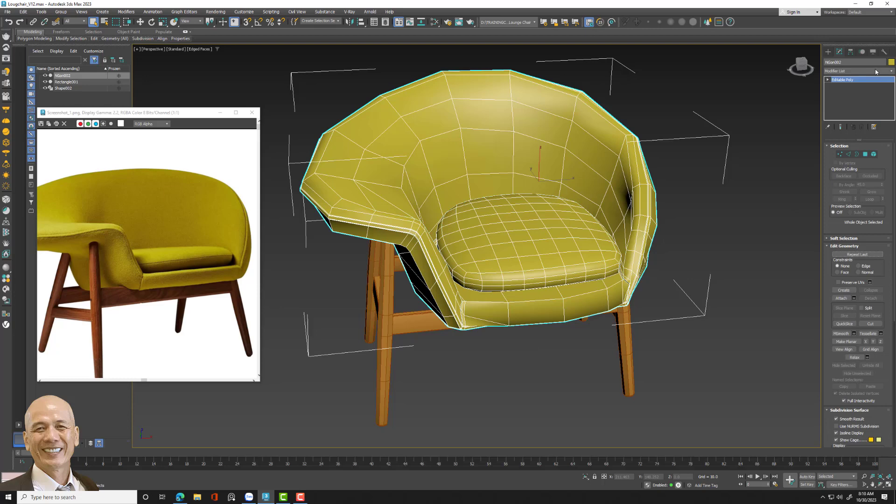
# - Add a TurboSmooth modifier to the chair shell NGon002
pyautogui.click(875, 69)
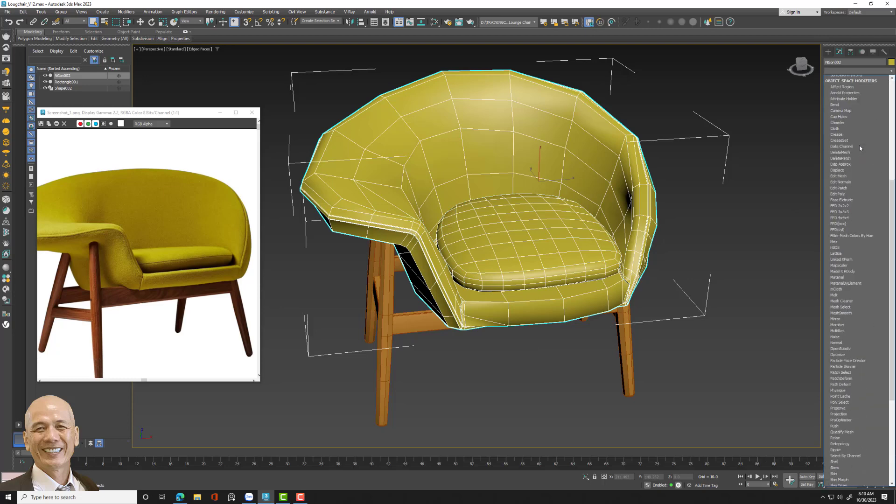
pyautogui.scroll(-3, 858, 144)
pyautogui.click(843, 348)
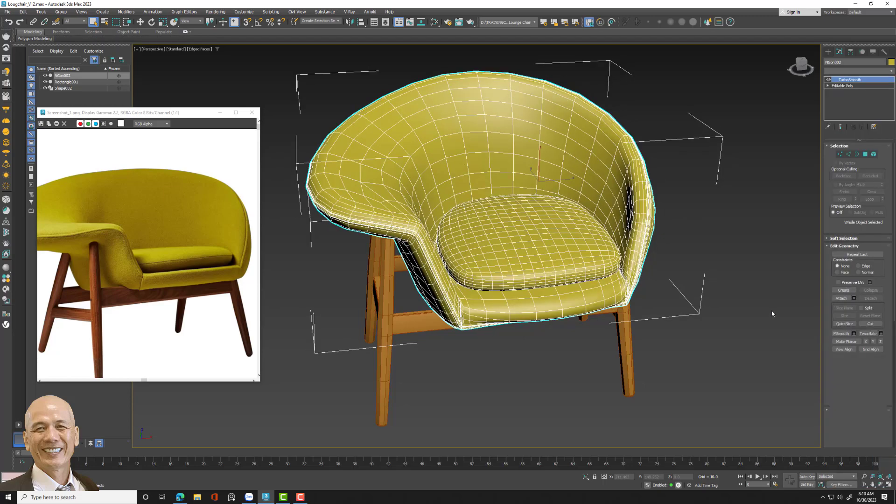
pyautogui.click(773, 303)
pyautogui.click(551, 262)
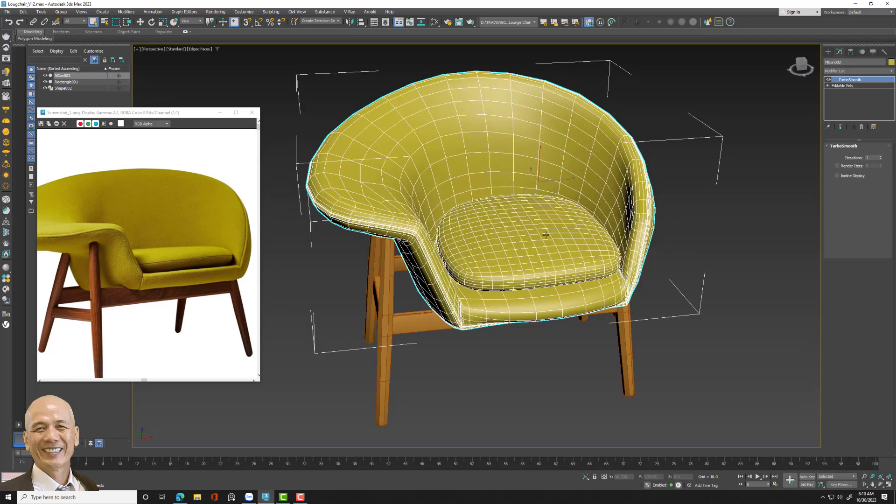
pyautogui.keyDown('alt'); pyautogui.moveTo(546, 235); pyautogui.dragTo(709, 236, button='middle'); pyautogui.keyUp('alt')
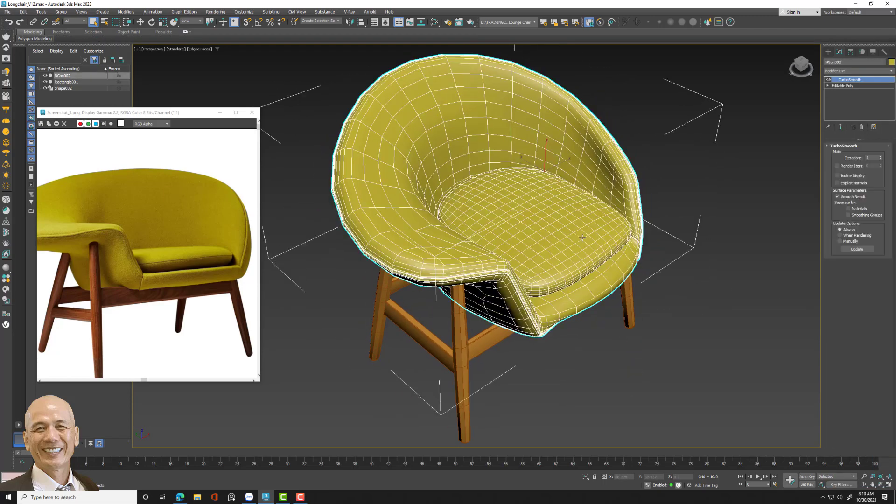
# - In Element mode, move the seat cushion slightly right and down
pyautogui.click(828, 86)
pyautogui.click(846, 116)
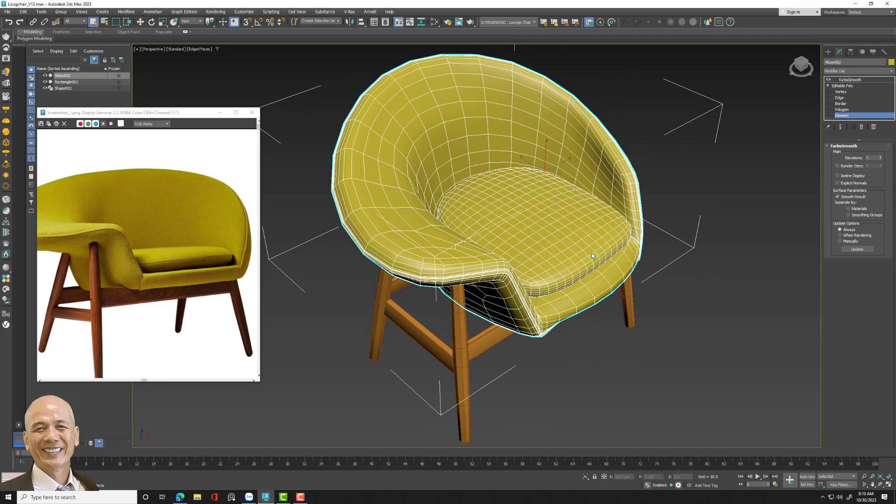
pyautogui.click(591, 255)
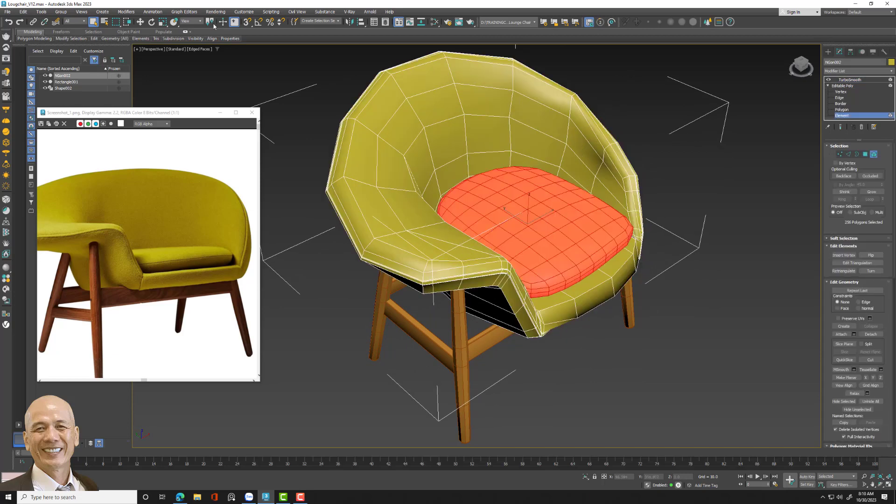
pyautogui.click(140, 22)
pyautogui.moveTo(507, 214); pyautogui.dragTo(519, 220)
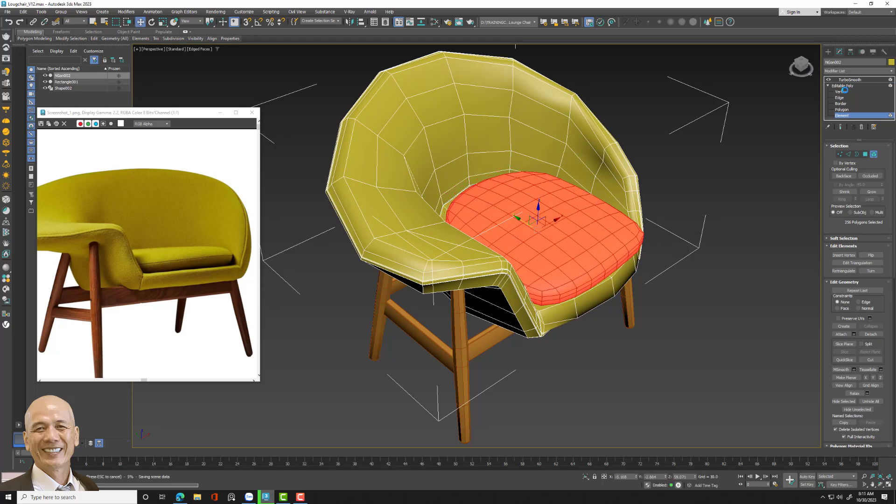
pyautogui.click(848, 80)
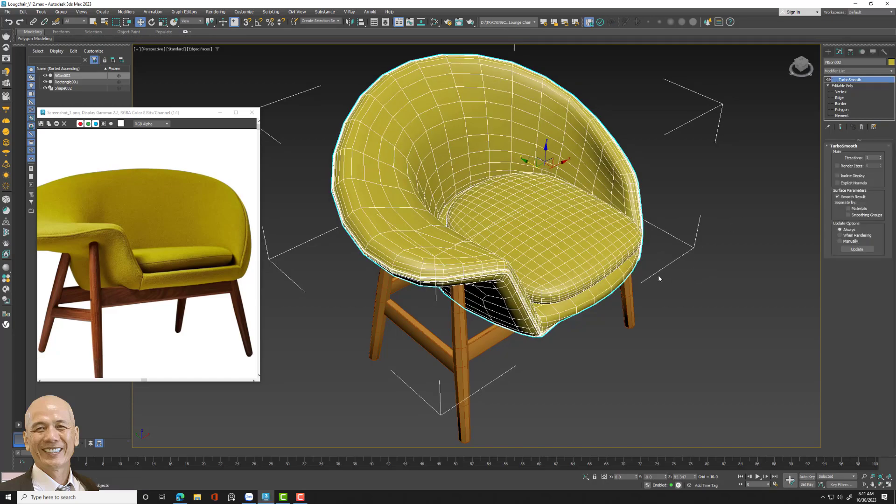
pyautogui.moveTo(659, 279)
pyautogui.keyDown('alt'); pyautogui.mouseDown(button='middle')
pyautogui.moveTo(619, 264)
pyautogui.moveTo(620, 274)
pyautogui.mouseUp(button='middle'); pyautogui.keyUp('alt')
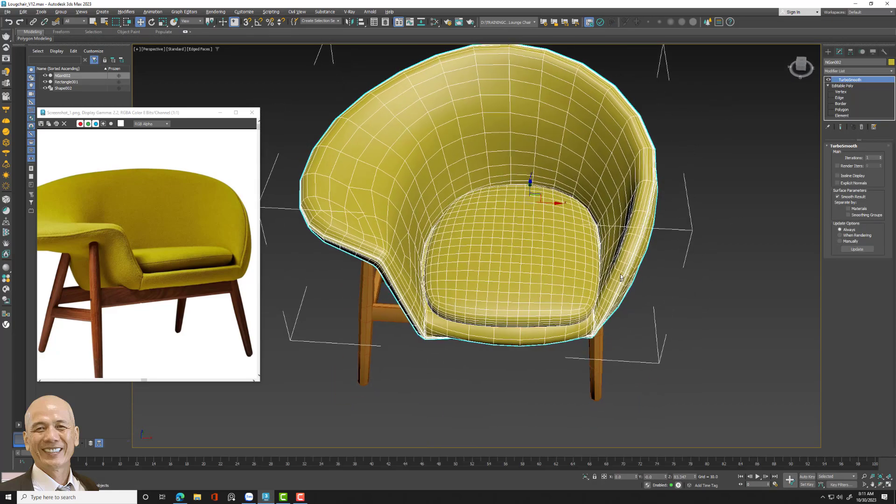
# - Scale the seat cushion element up slightly
pyautogui.click(840, 116)
pyautogui.click(519, 260)
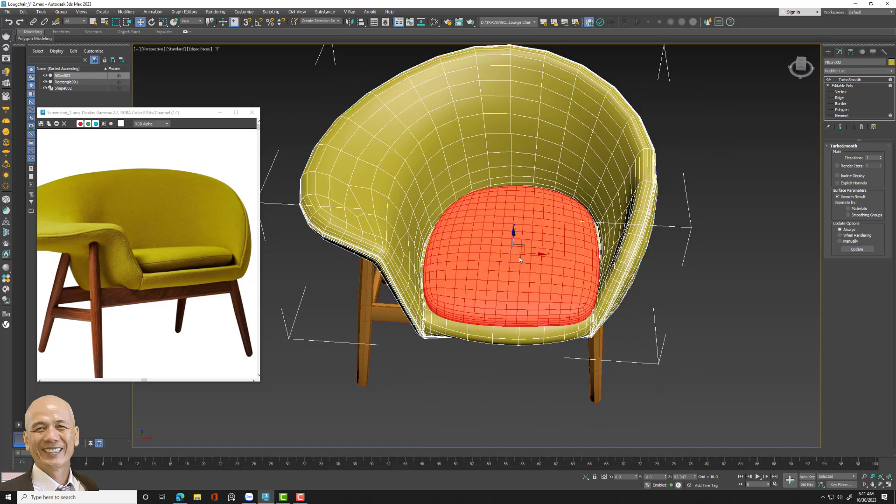
pyautogui.press('r')
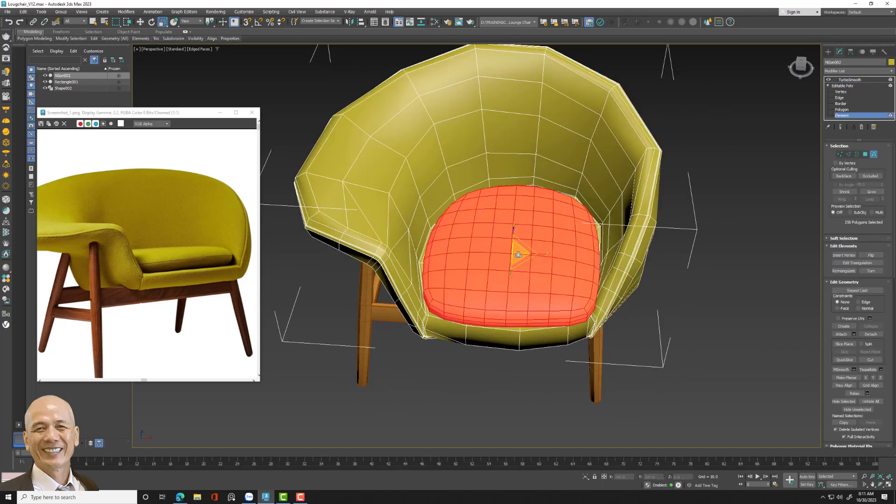
pyautogui.moveTo(518, 254); pyautogui.dragTo(519, 252)
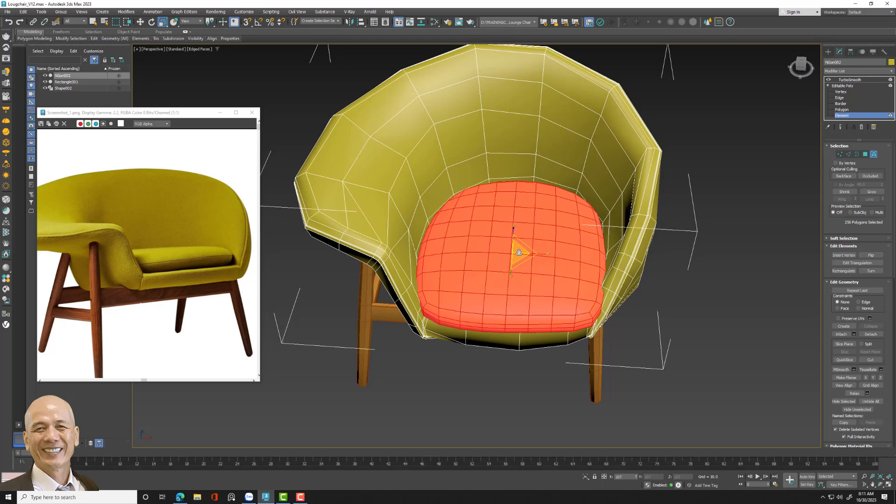
pyautogui.click(854, 86)
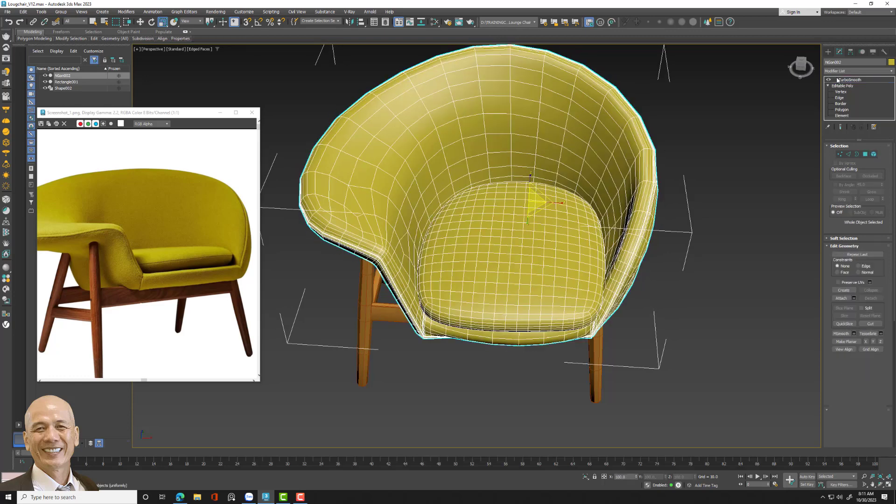
pyautogui.moveTo(578, 308)
pyautogui.keyDown('alt'); pyautogui.mouseDown(button='middle')
pyautogui.moveTo(575, 236)
pyautogui.moveTo(568, 248)
pyautogui.moveTo(593, 233)
pyautogui.mouseUp(button='middle'); pyautogui.keyUp('alt')
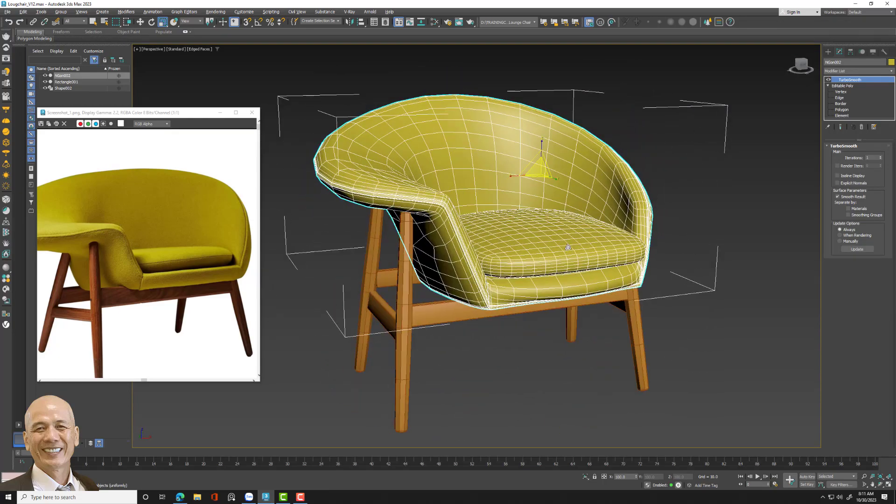
# - Lower the seat cushion inside the shell and shift it slightly back
pyautogui.click(843, 116)
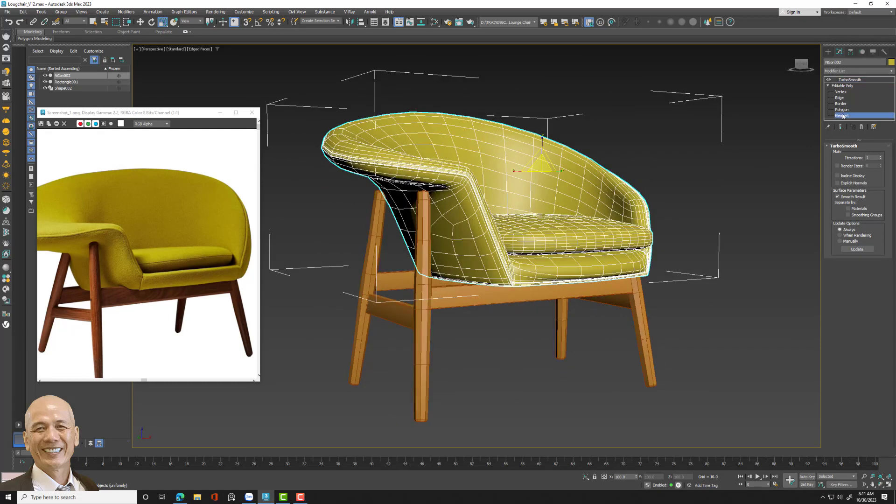
pyautogui.click(572, 238)
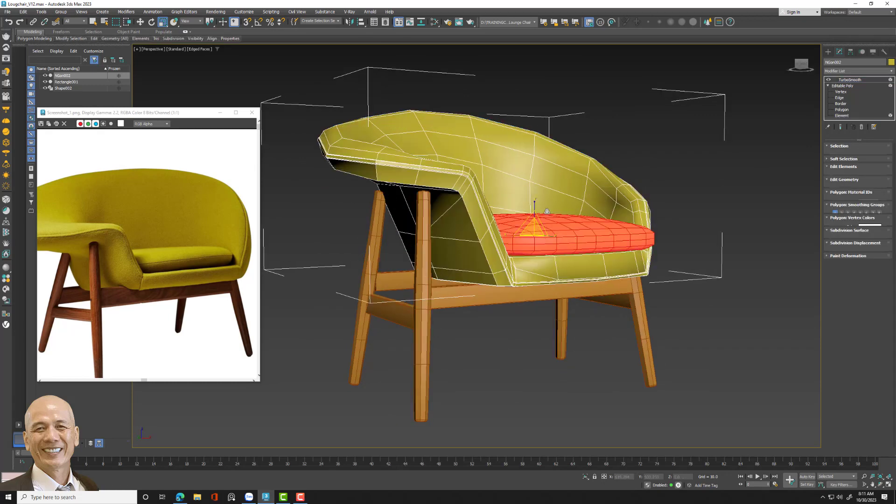
pyautogui.press('w')
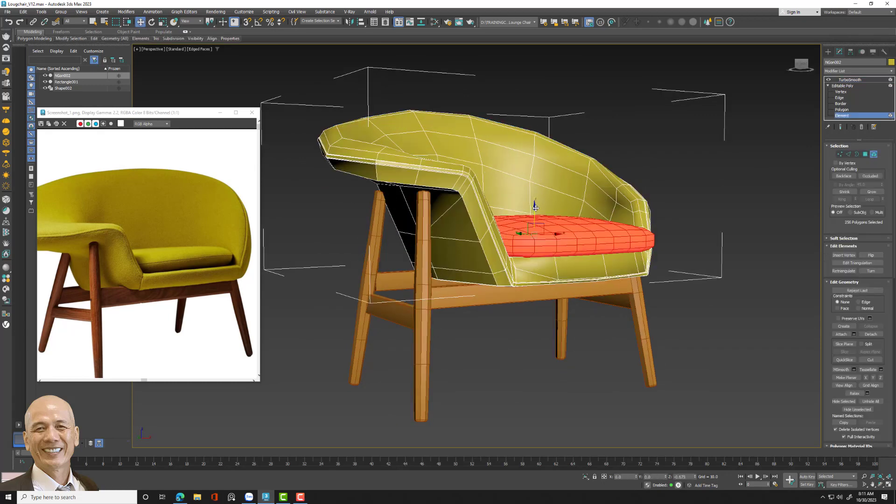
pyautogui.moveTo(535, 206); pyautogui.dragTo(535, 211)
pyautogui.moveTo(536, 211)
pyautogui.keyDown('alt'); pyautogui.mouseDown(button='middle')
pyautogui.moveTo(577, 205)
pyautogui.moveTo(521, 239)
pyautogui.mouseUp(button='middle'); pyautogui.keyUp('alt')
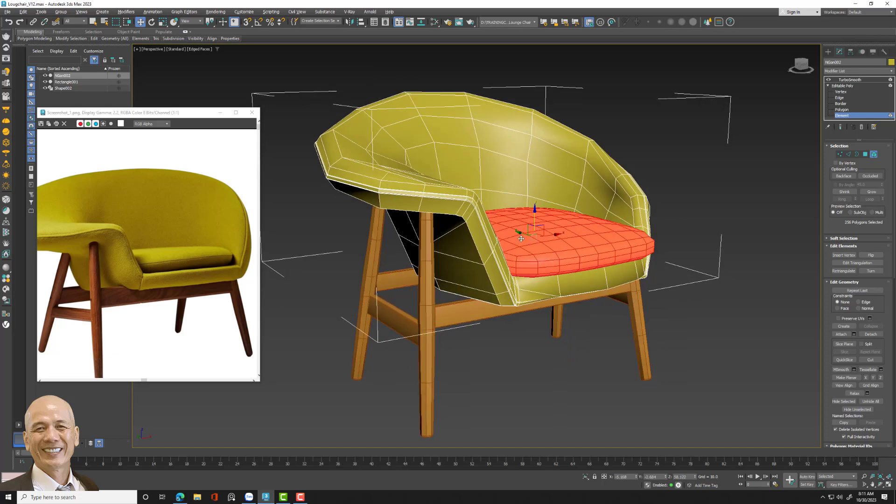
pyautogui.moveTo(519, 232); pyautogui.dragTo(514, 230)
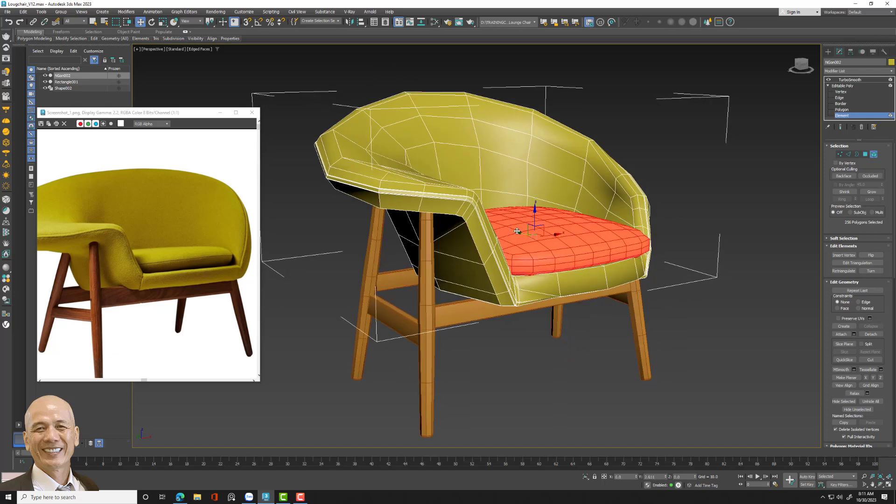
# - Return to the smoothed result, deselect, and show four viewports with Alt+W
pyautogui.click(855, 87)
pyautogui.click(849, 80)
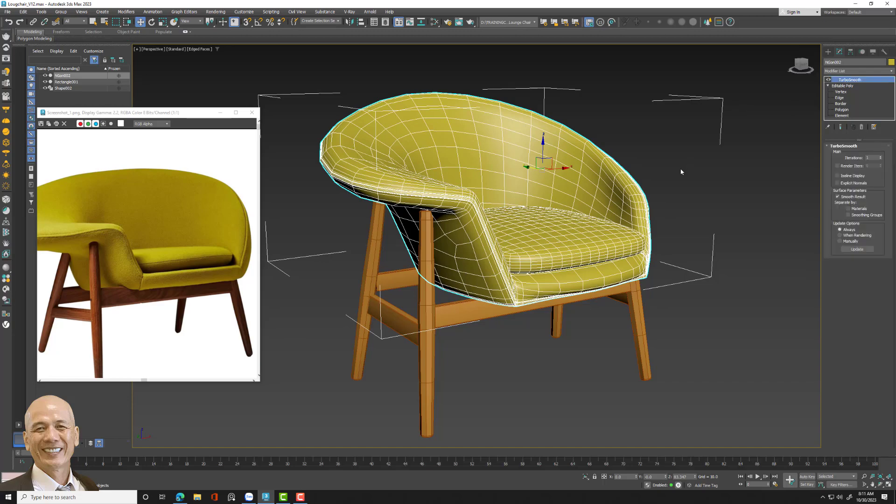
pyautogui.moveTo(698, 159)
pyautogui.mouseDown(button='middle')
pyautogui.moveTo(651, 201)
pyautogui.moveTo(671, 186)
pyautogui.mouseUp(button='middle')
pyautogui.scroll(-3, 651, 202)
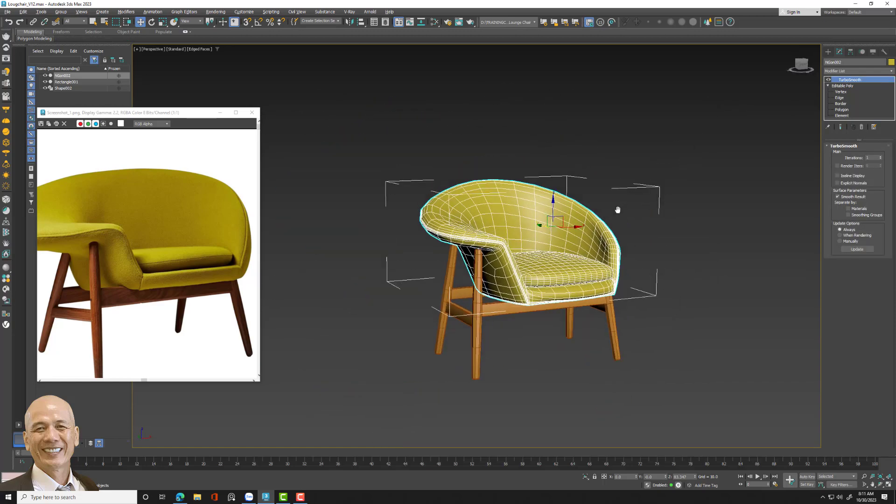
pyautogui.click(673, 185)
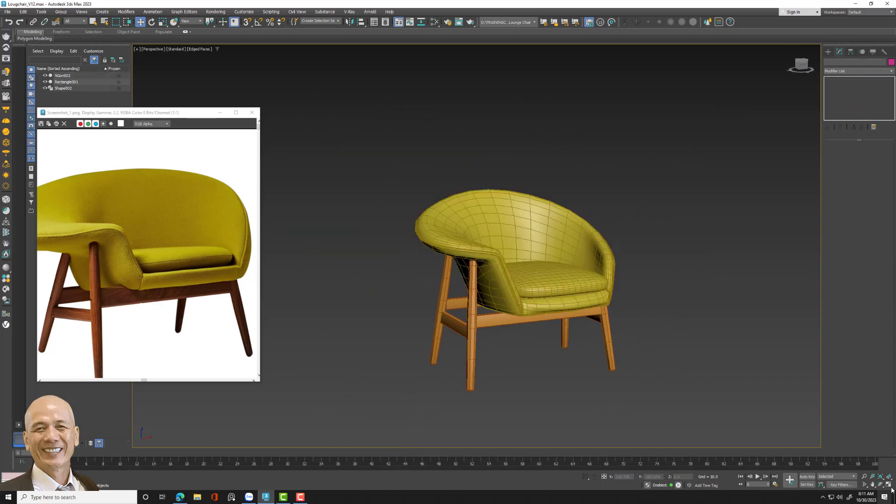
pyautogui.hotkey('alt', 'w')
# - Select the whole chair in the Left view and add an FFD 2x2x2 modifier
pyautogui.moveTo(393, 330); pyautogui.dragTo(413, 338, button='middle')
pyautogui.scroll(-2, 413, 338)
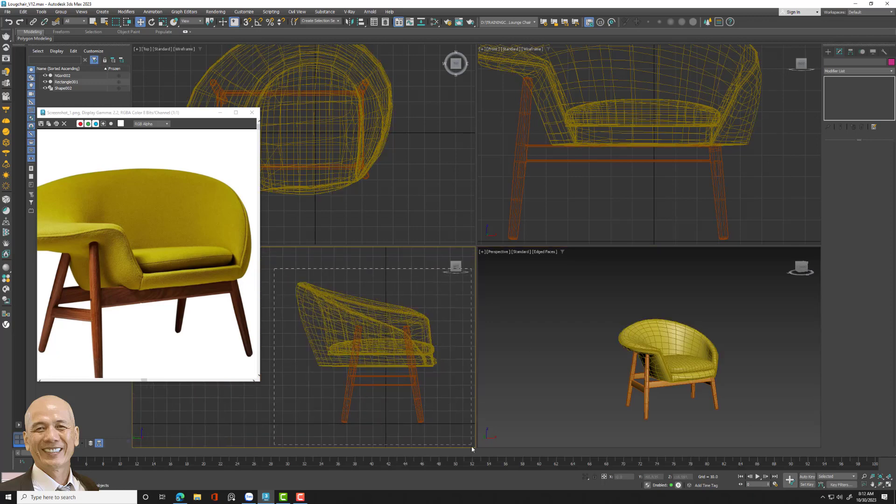
pyautogui.moveTo(471, 446); pyautogui.dragTo(472, 449)
pyautogui.click(865, 71)
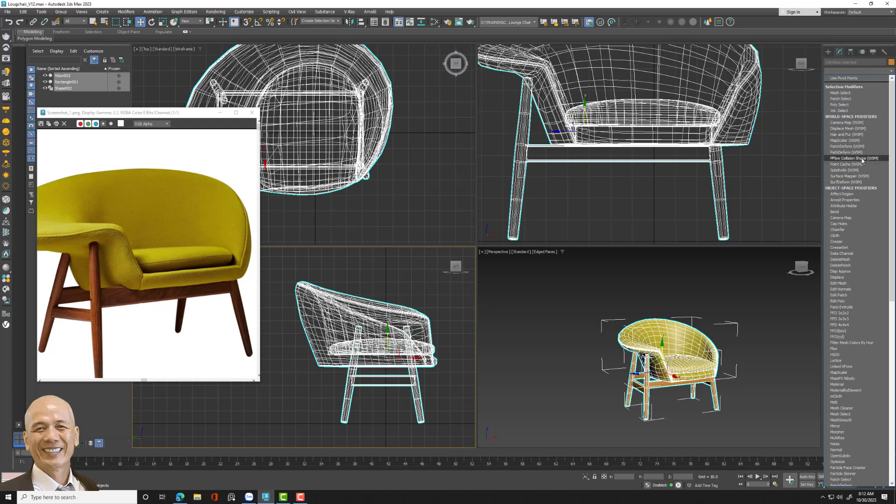
pyautogui.press('f')
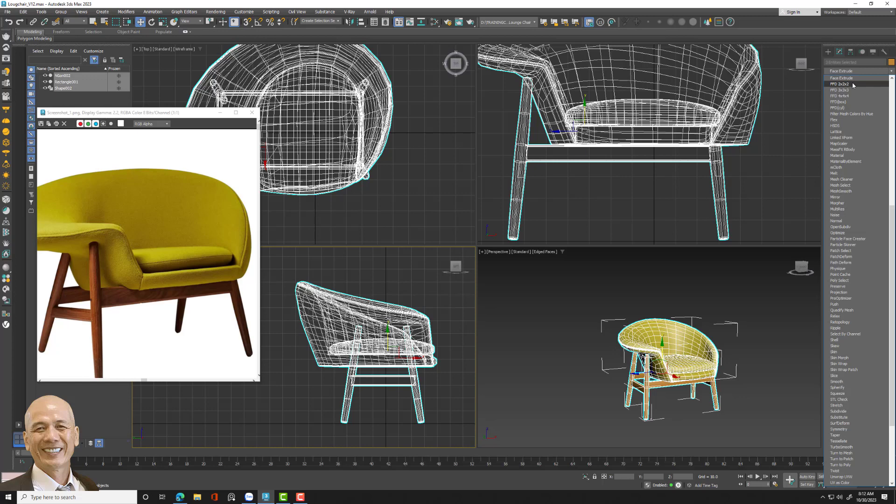
pyautogui.click(852, 84)
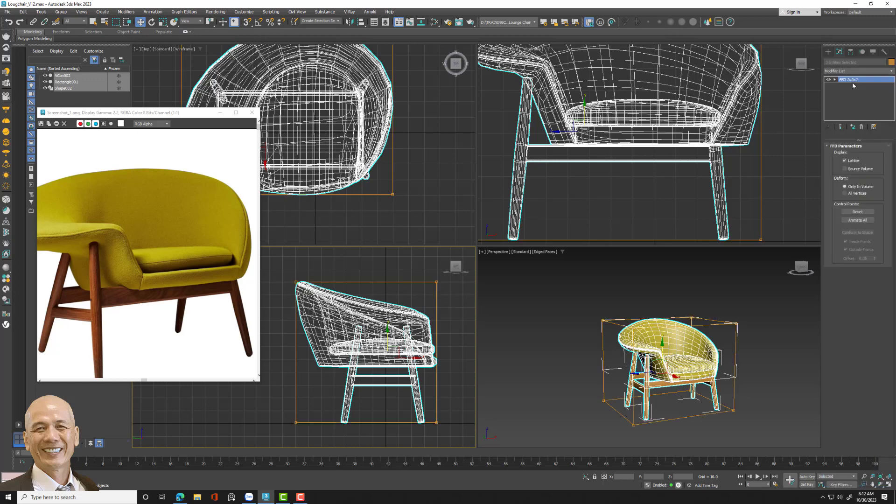
# - Pull the lattice's top-left control point down in the Left viewport
pyautogui.click(834, 80)
pyautogui.click(854, 86)
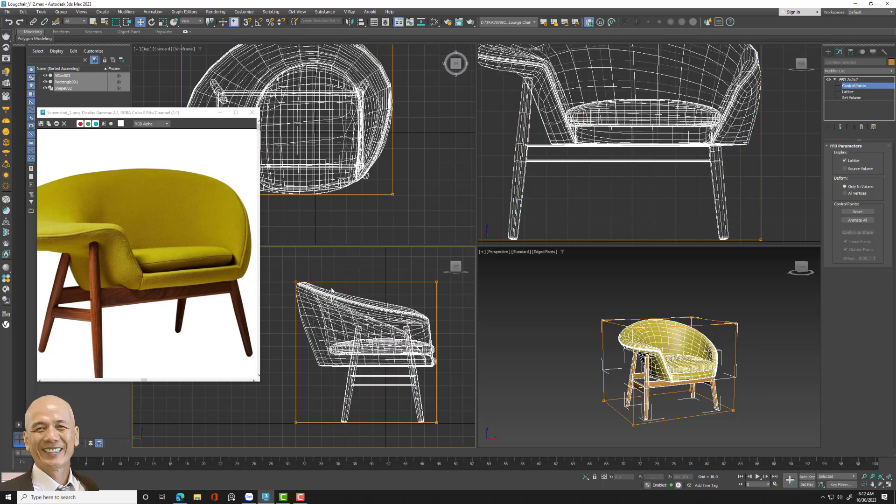
pyautogui.moveTo(286, 273); pyautogui.dragTo(319, 314)
pyautogui.moveTo(298, 270); pyautogui.dragTo(299, 274)
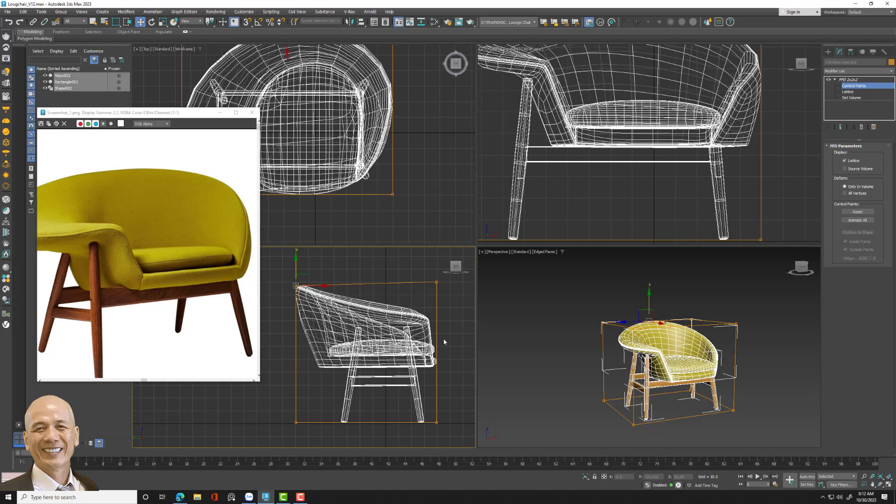
pyautogui.moveTo(415, 291)
pyautogui.mouseDown()
pyautogui.moveTo(449, 275)
pyautogui.moveTo(446, 282)
pyautogui.mouseUp()
pyautogui.rightClick(445, 282)
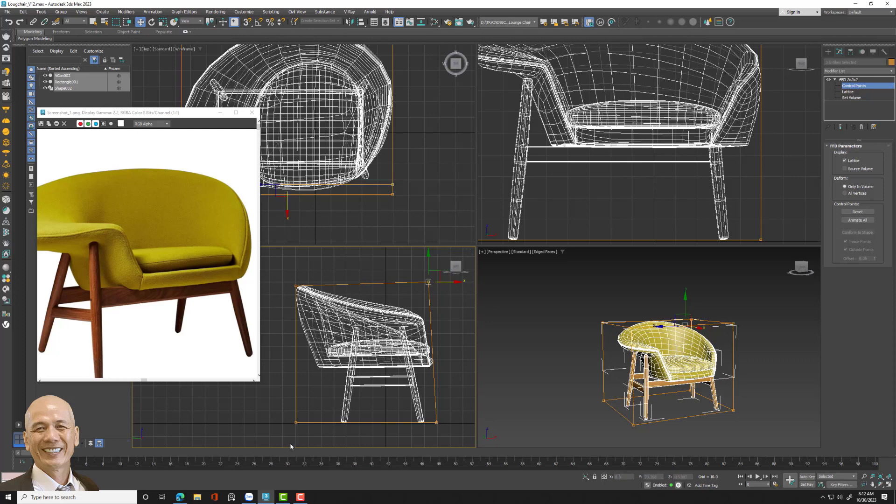
pyautogui.click(318, 383)
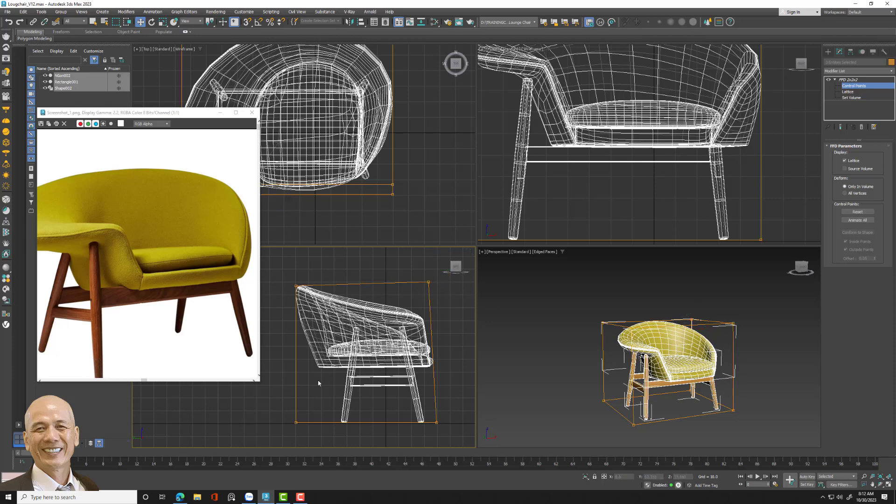
pyautogui.click(860, 87)
# - Push the bottom-left lattice control point outward to the left, then leave Control Points
pyautogui.click(727, 265)
pyautogui.click(669, 336)
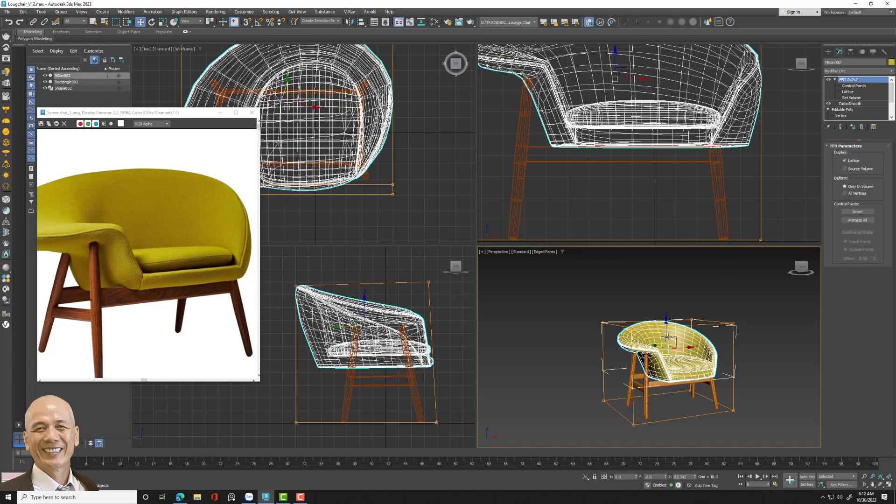
pyautogui.click(870, 86)
pyautogui.click(277, 404)
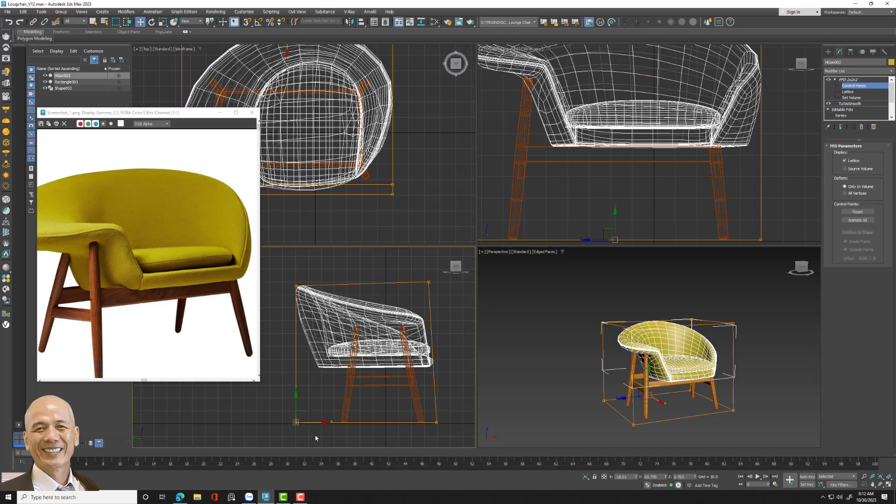
pyautogui.click(315, 434)
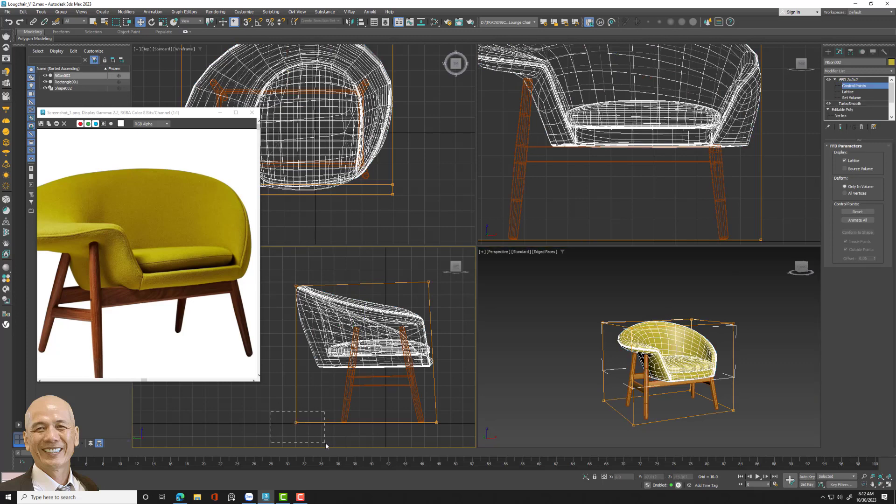
pyautogui.moveTo(325, 442); pyautogui.dragTo(314, 419)
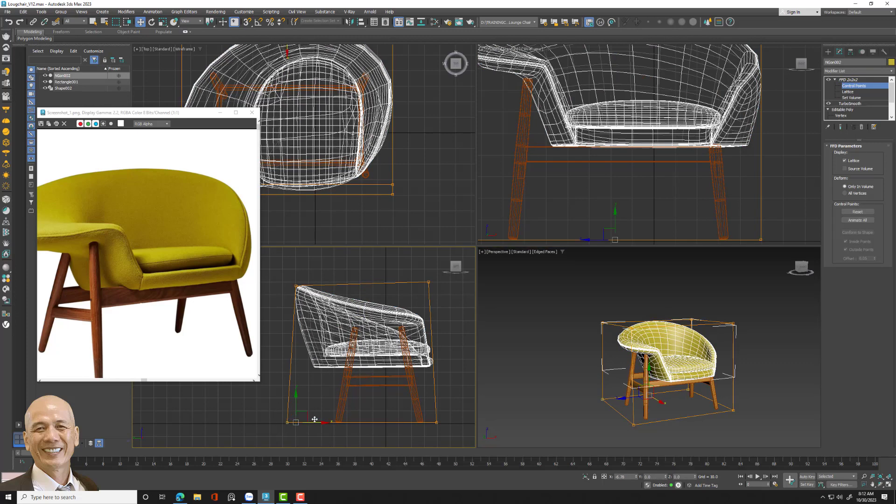
pyautogui.moveTo(433, 435)
pyautogui.mouseDown()
pyautogui.moveTo(455, 417)
pyautogui.moveTo(464, 423)
pyautogui.mouseUp()
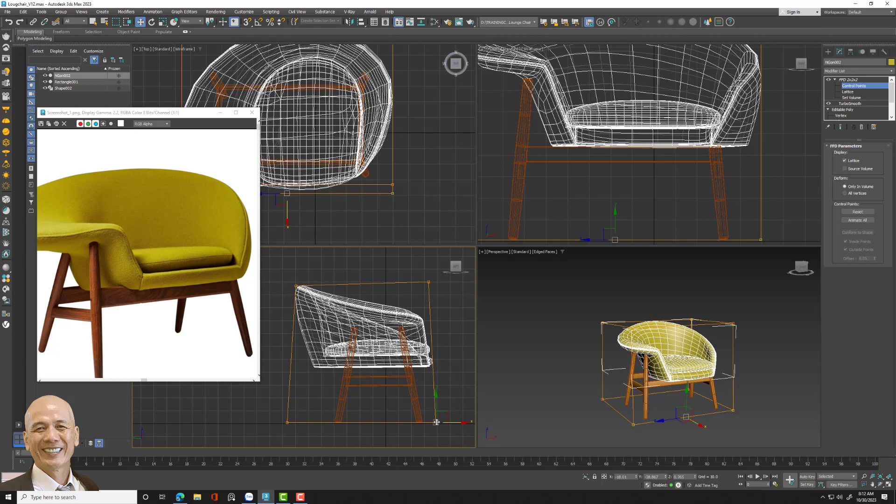
pyautogui.click(847, 80)
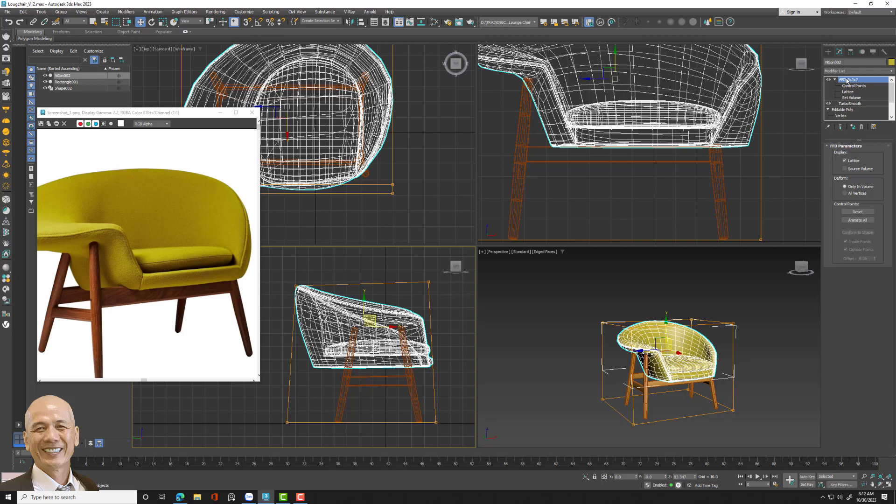
# - Collapse the FFD and TurboSmooth stack into an editable mesh and reselect the shell
pyautogui.rightClick(847, 80)
pyautogui.click(840, 146)
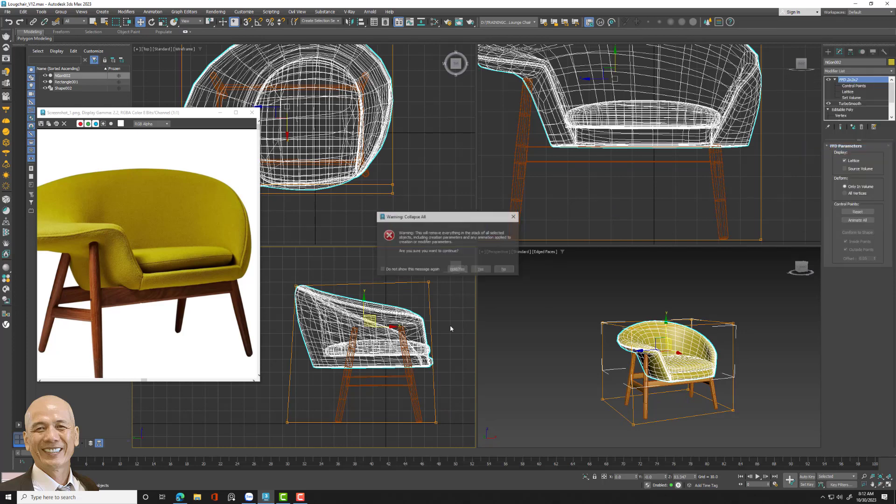
pyautogui.click(481, 270)
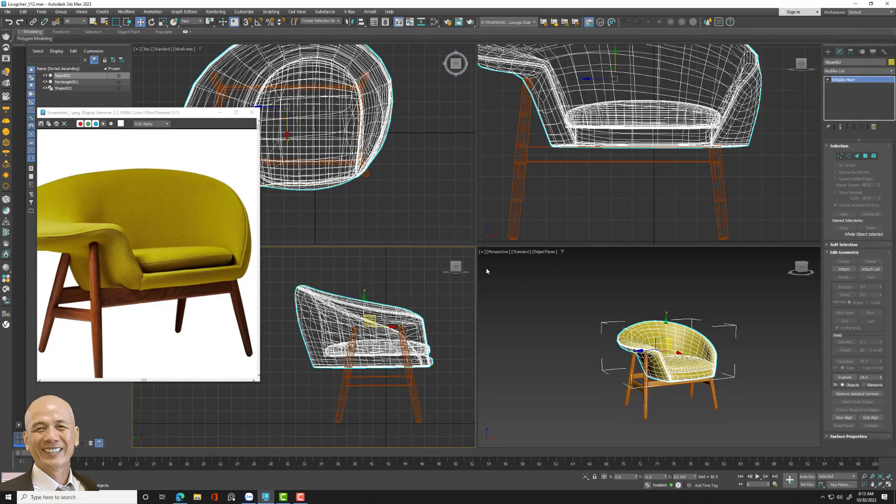
pyautogui.hotkey('ctrl', 'd')
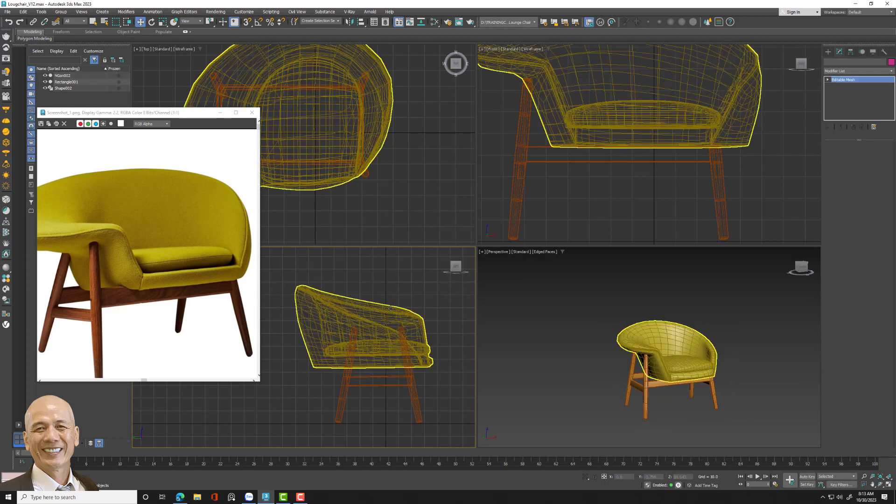
pyautogui.click(391, 308)
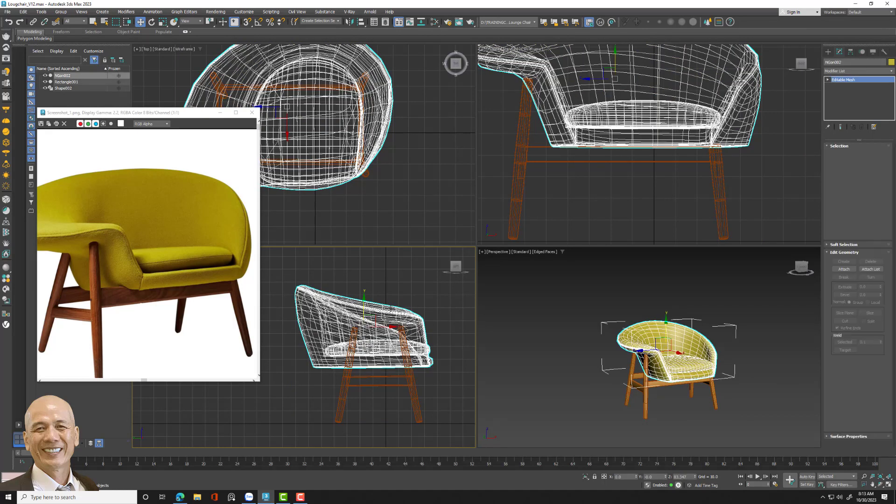
# - Add a fresh FFD 2x2x2, raising the right-side and lowering the left-side lattice points slightly
pyautogui.click(865, 71)
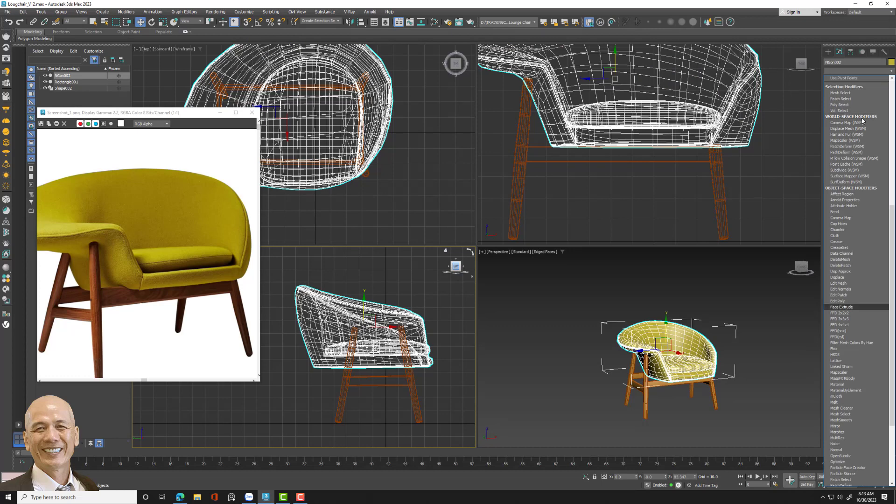
pyautogui.press('f')
pyautogui.press('f')
pyautogui.click(859, 85)
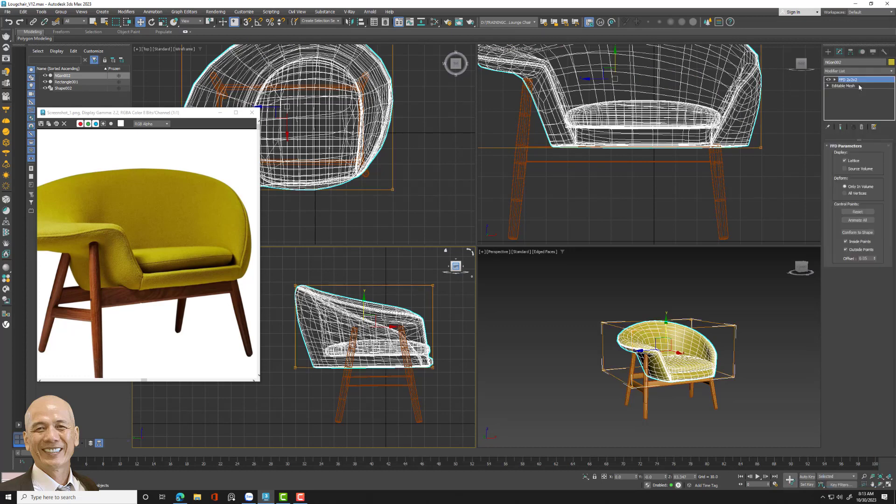
pyautogui.click(835, 80)
pyautogui.click(854, 86)
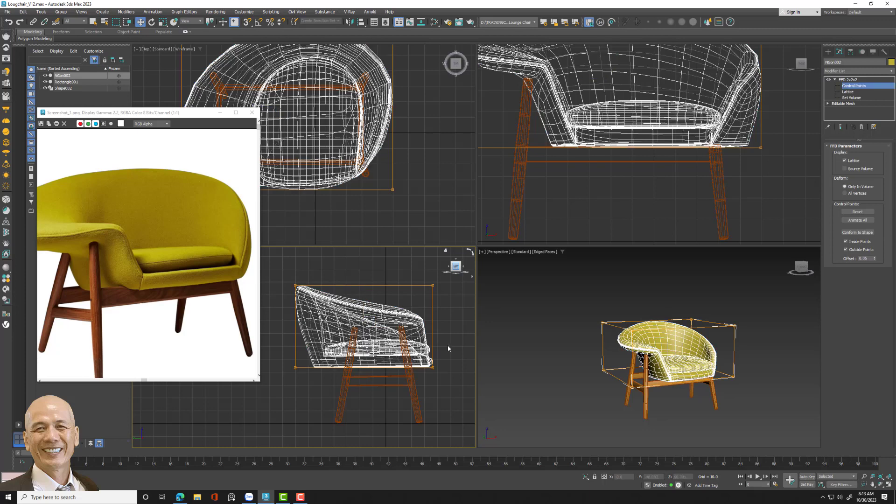
pyautogui.moveTo(413, 281); pyautogui.dragTo(444, 373)
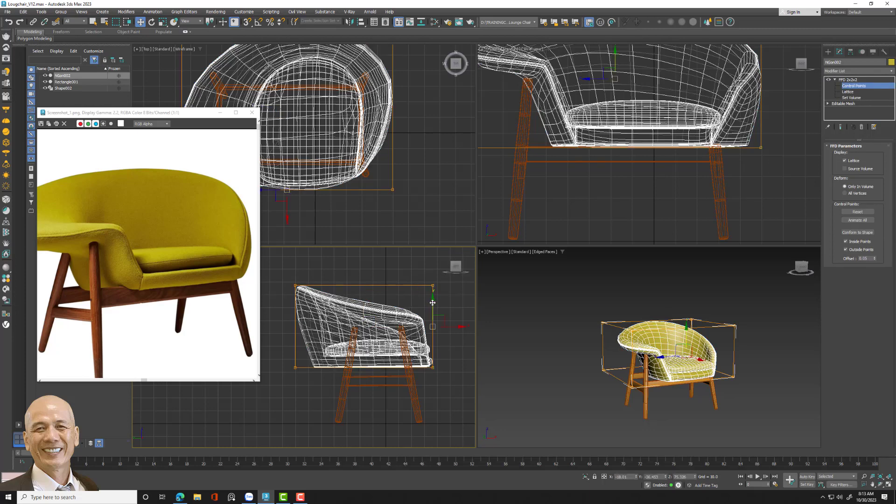
pyautogui.moveTo(432, 304); pyautogui.dragTo(433, 300)
pyautogui.moveTo(289, 283); pyautogui.dragTo(326, 388)
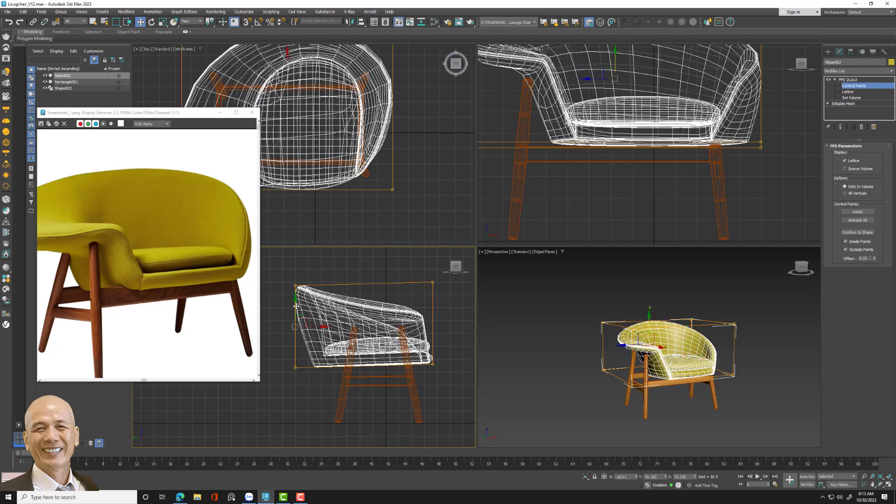
pyautogui.moveTo(295, 307); pyautogui.dragTo(329, 329)
pyautogui.click(324, 395)
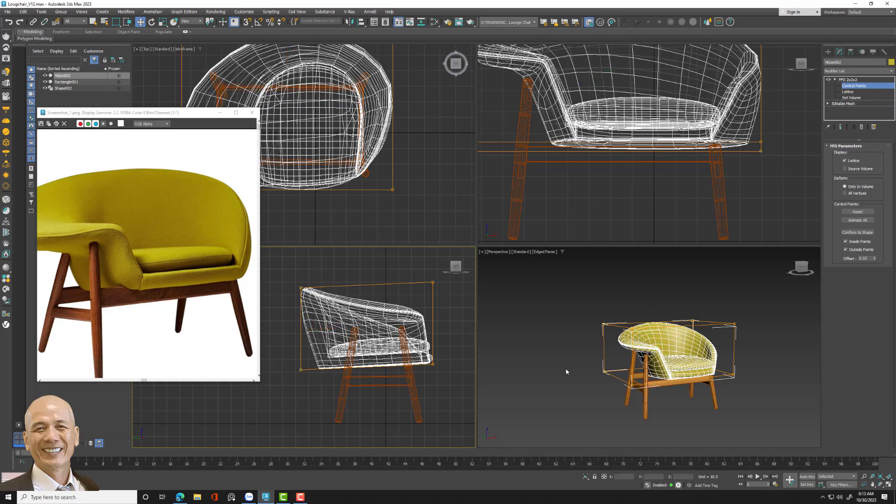
pyautogui.moveTo(741, 362)
pyautogui.keyDown('alt'); pyautogui.mouseDown(button='middle')
pyautogui.moveTo(646, 334)
pyautogui.moveTo(737, 359)
pyautogui.mouseUp(button='middle'); pyautogui.keyUp('alt')
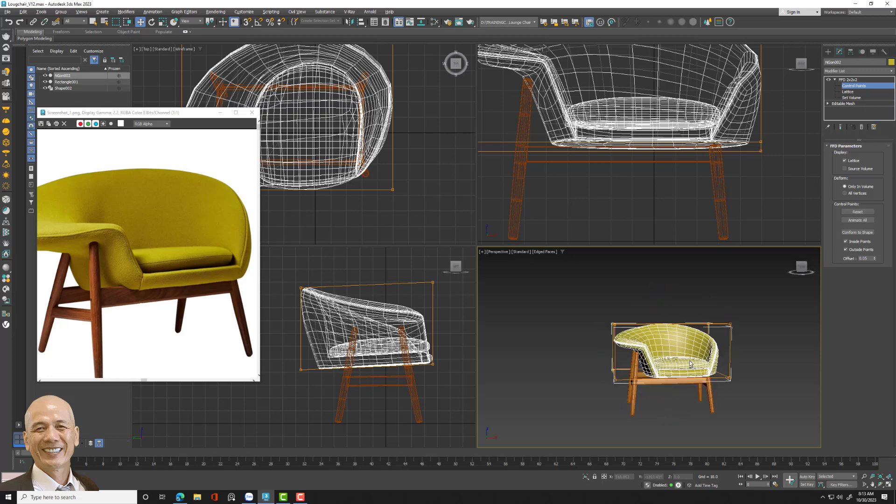
# - Collapse the new lattice into the chair shell mesh
pyautogui.click(861, 82)
pyautogui.rightClick(854, 80)
pyautogui.click(831, 148)
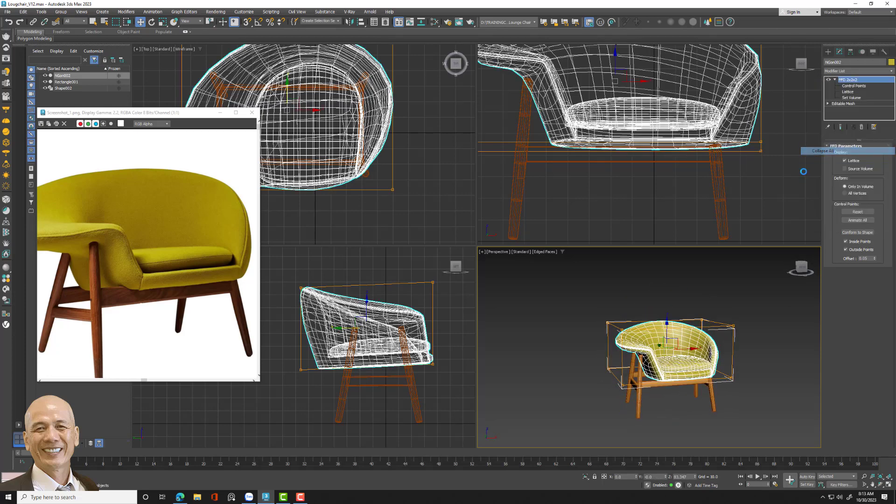
pyautogui.click(481, 270)
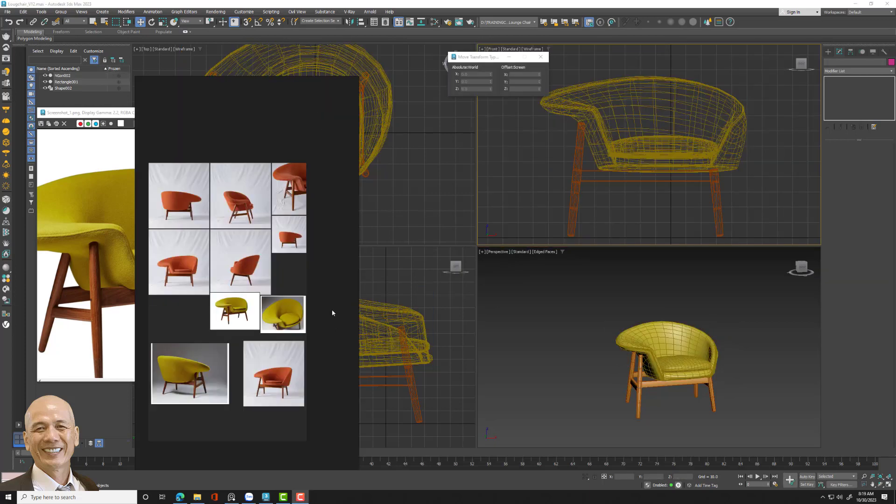
# - Move the reference image board aside and close the Screenshot_1.png window
pyautogui.moveTo(332, 313)
pyautogui.mouseDown()
pyautogui.moveTo(330, 270)
pyautogui.moveTo(262, 343)
pyautogui.moveTo(305, 302)
pyautogui.mouseUp()
pyautogui.scroll(-3, 289, 299)
pyautogui.scroll(4, 288, 300)
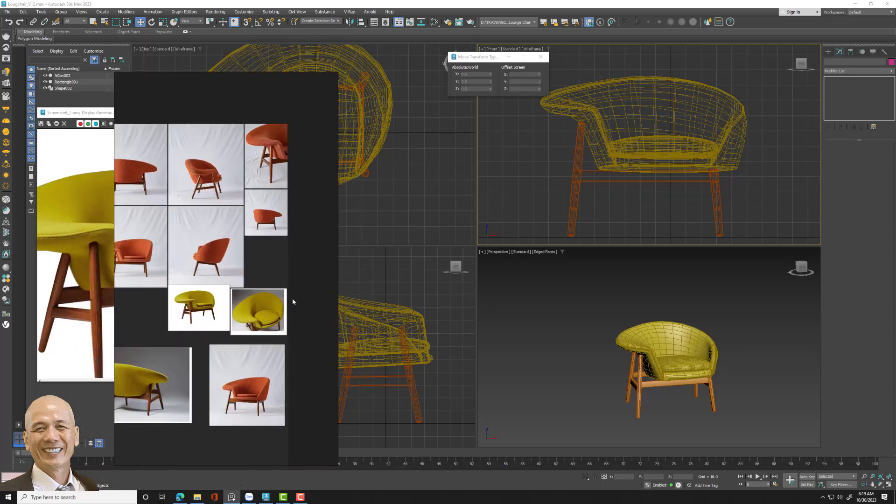
pyautogui.scroll(2, 293, 301)
pyautogui.scroll(1, 327, 287)
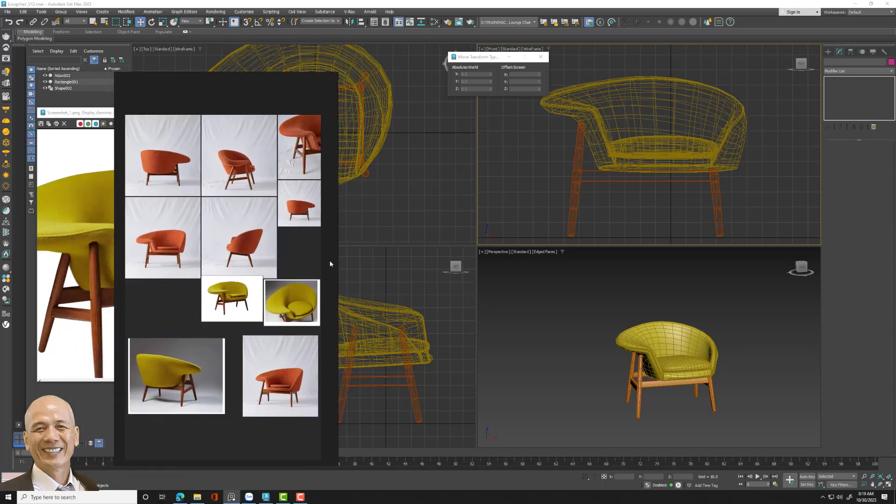
pyautogui.hotkey('alt', 'Tab')
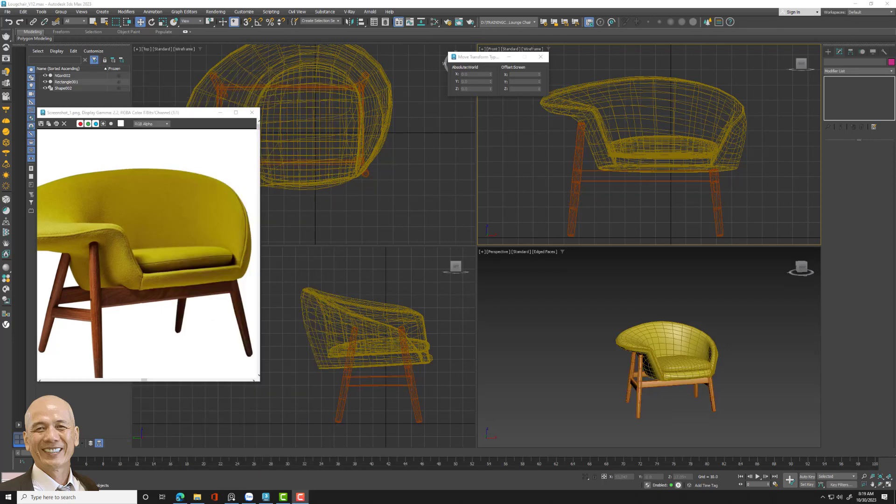
pyautogui.click(252, 112)
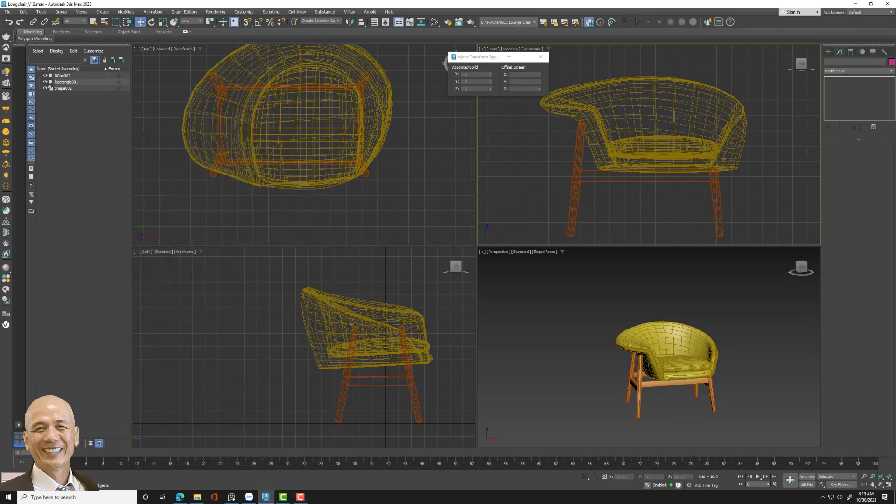
pyautogui.hotkey('alt', 'Tab')
pyautogui.scroll(-1, 303, 359)
pyautogui.scroll(-1, 280, 327)
pyautogui.scroll(2, 234, 272)
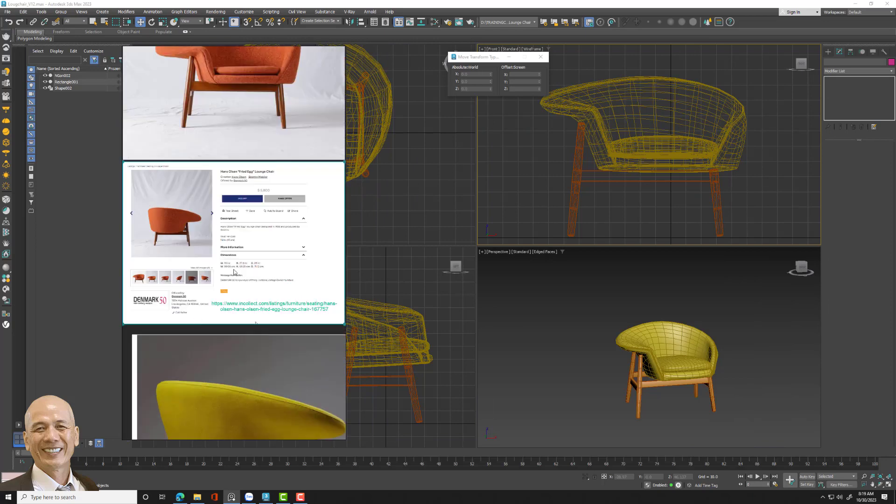
pyautogui.scroll(2, 265, 280)
pyautogui.scroll(2, 265, 281)
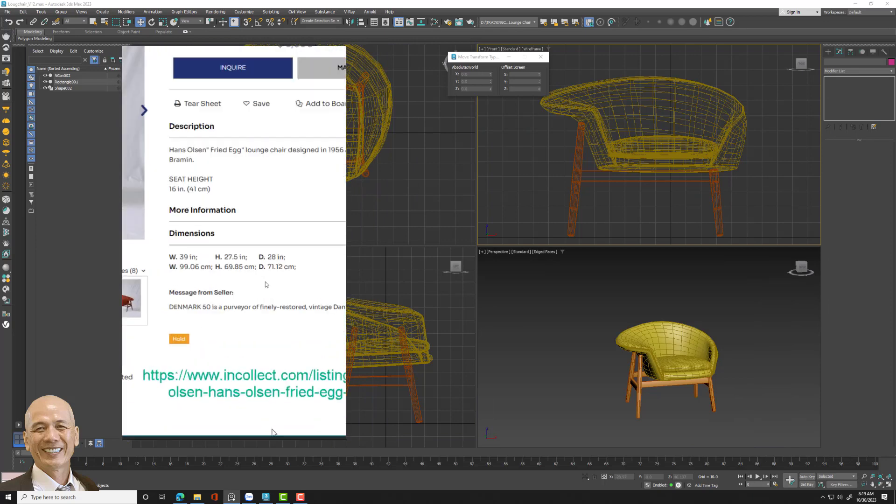
# - Draw a standard-primitive Box in the Top view
pyautogui.click(828, 51)
pyautogui.click(841, 98)
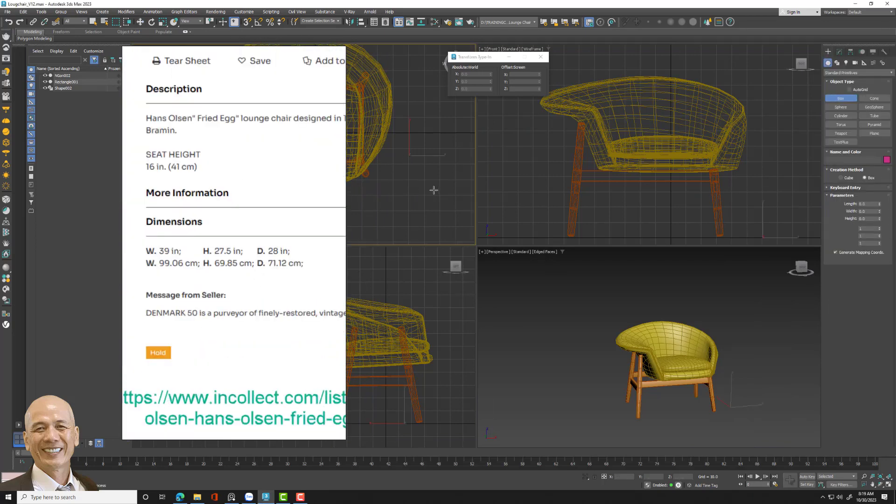
pyautogui.moveTo(410, 154); pyautogui.dragTo(463, 210)
pyautogui.rightClick(464, 210)
pyautogui.moveTo(415, 159); pyautogui.dragTo(450, 186)
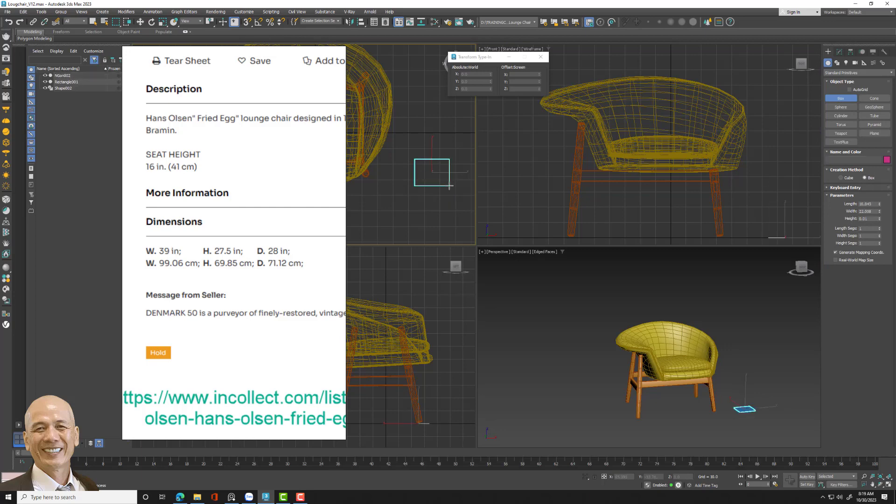
pyautogui.click(450, 168)
pyautogui.press('w')
# - Size the box to width 100, height 70, length 72 and reset its X position to 0
pyautogui.click(839, 51)
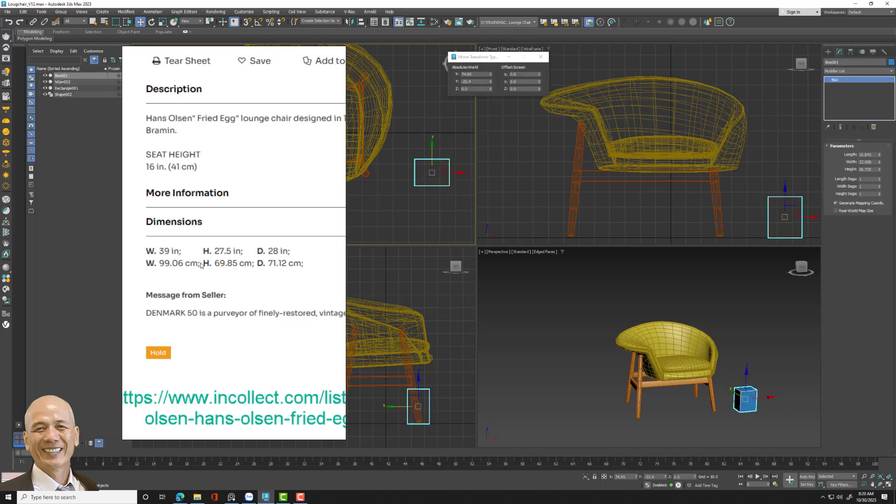
pyautogui.doubleClick(867, 162)
pyautogui.write('100')
pyautogui.press('Return')
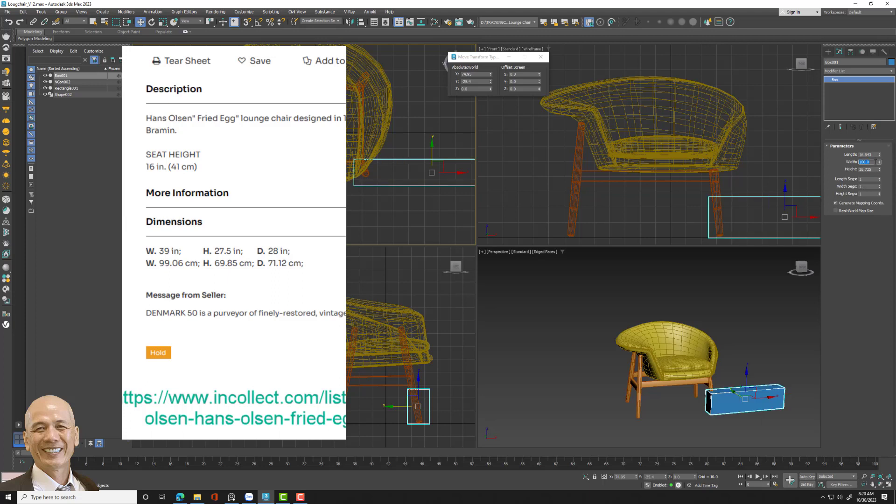
pyautogui.doubleClick(875, 170)
pyautogui.write('75')
pyautogui.press('Return')
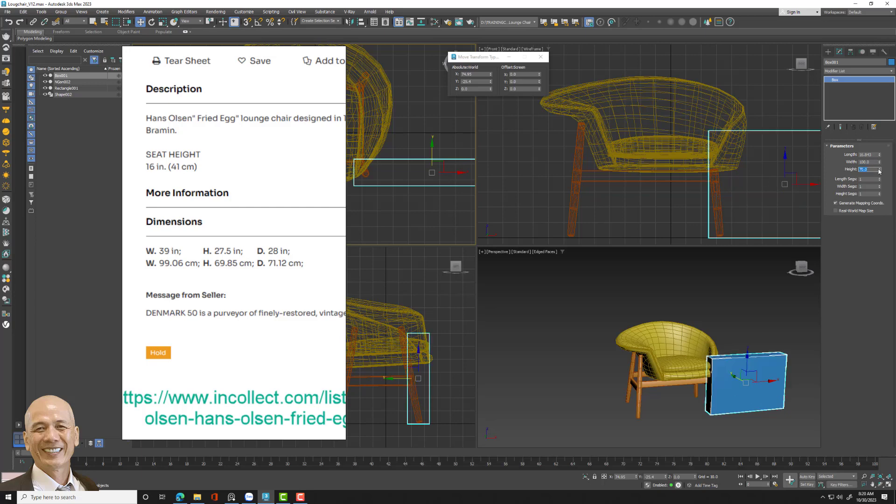
pyautogui.doubleClick(874, 156)
pyautogui.write('72')
pyautogui.press('Return')
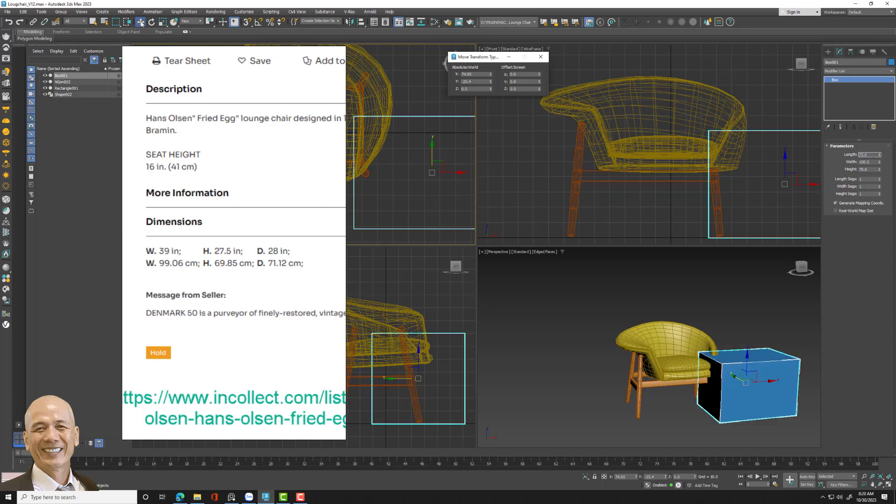
pyautogui.rightClick(491, 74)
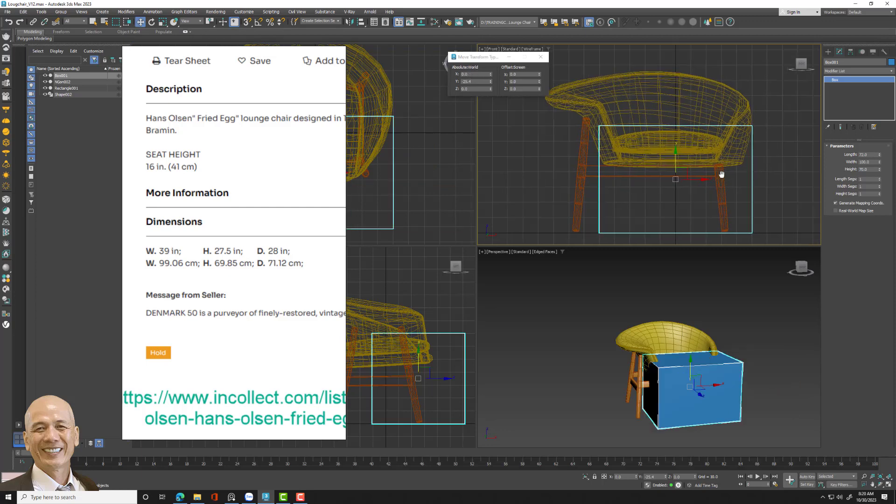
pyautogui.click(725, 87)
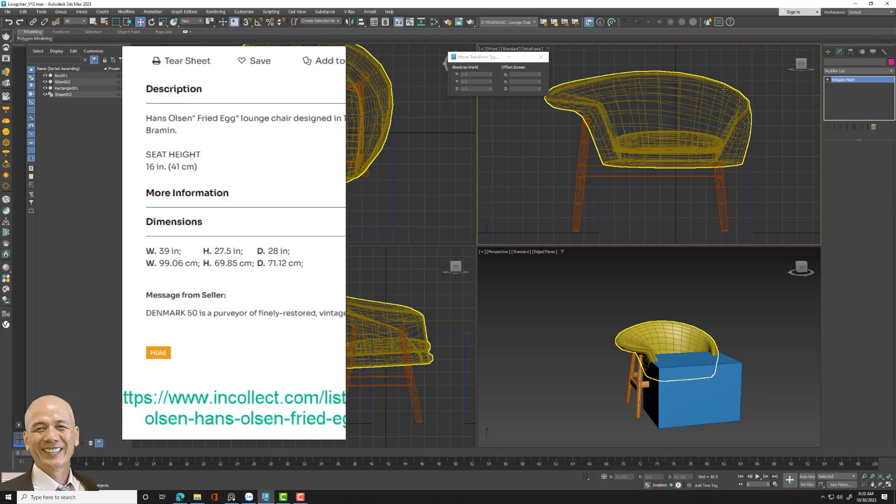
# - Select the chair shell and legs and apply one FFD 2x2x2 modifier to them
pyautogui.click(724, 88)
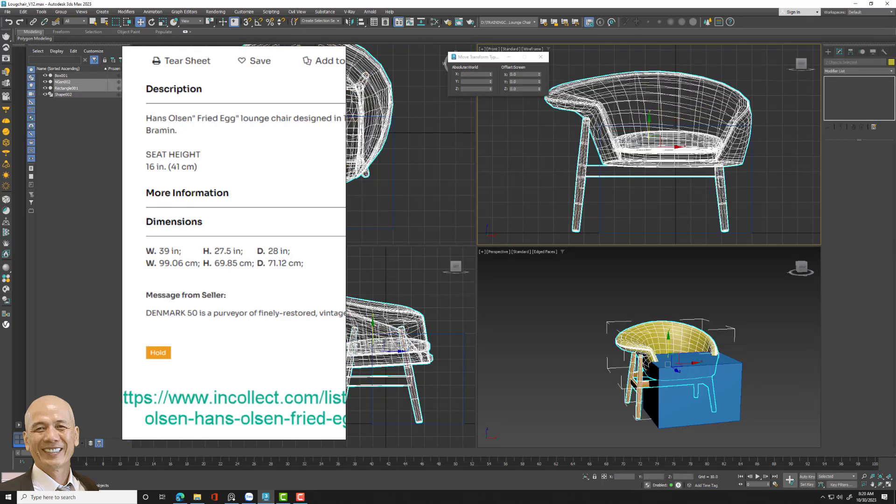
pyautogui.click(865, 71)
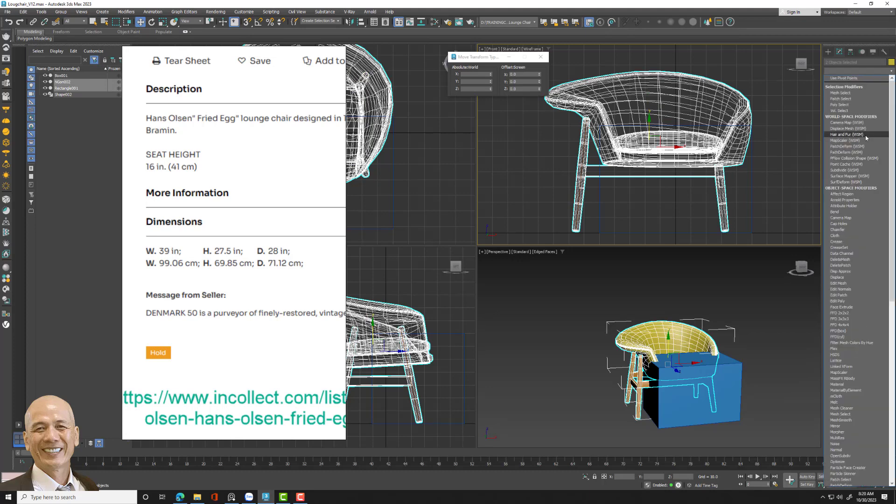
pyautogui.scroll(-10, 866, 137)
pyautogui.click(847, 91)
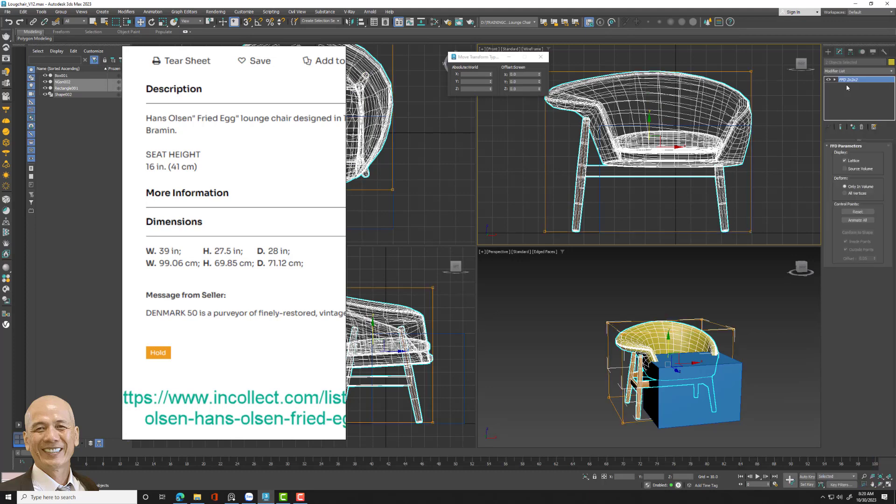
pyautogui.moveTo(493, 57); pyautogui.dragTo(429, 59)
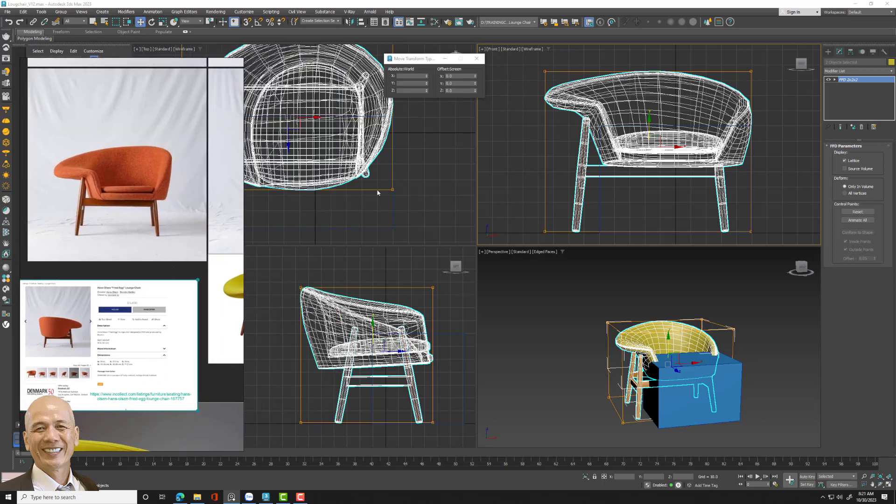
pyautogui.scroll(-3, 378, 194)
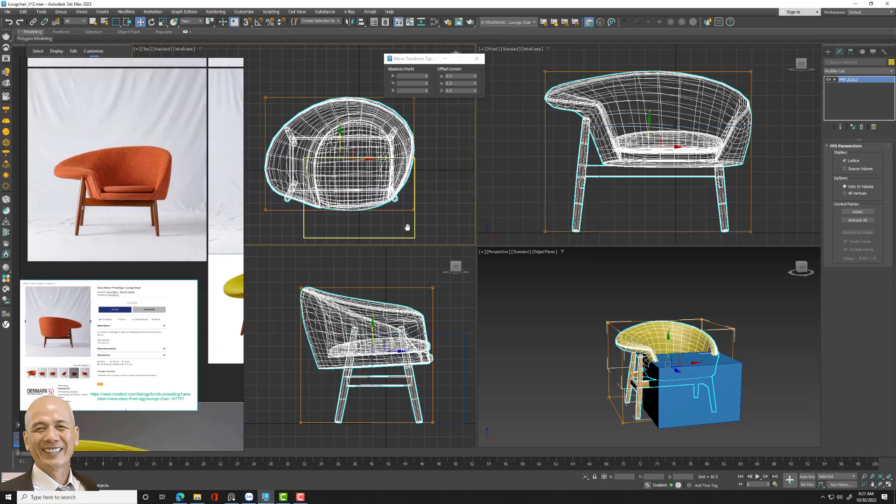
pyautogui.click(738, 381)
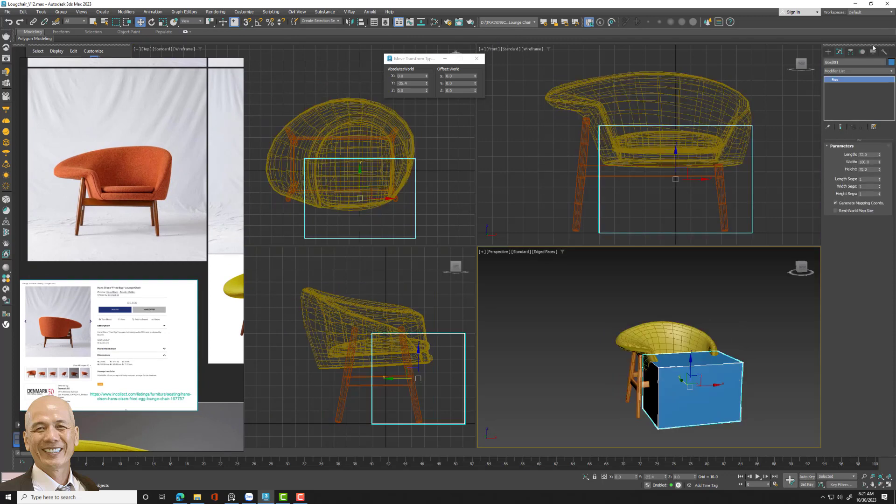
# - Colour Box001 yellow from the AutoCAD ACI palette
pyautogui.click(891, 62)
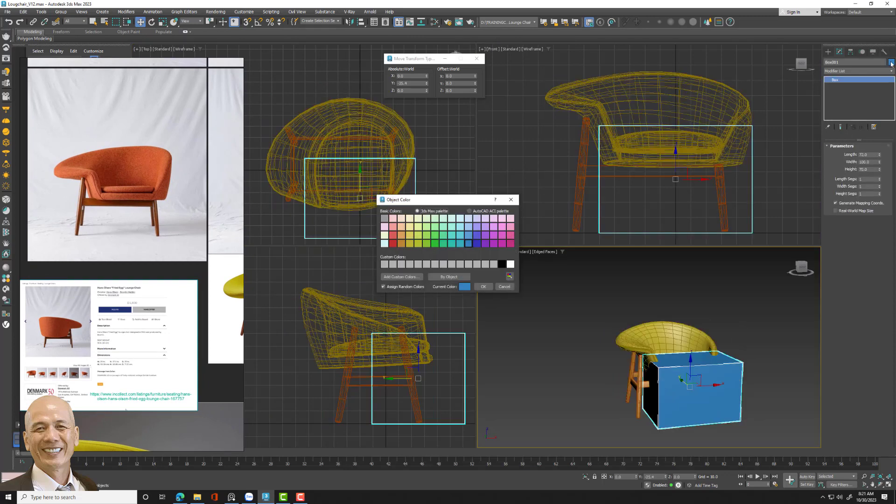
pyautogui.click(470, 211)
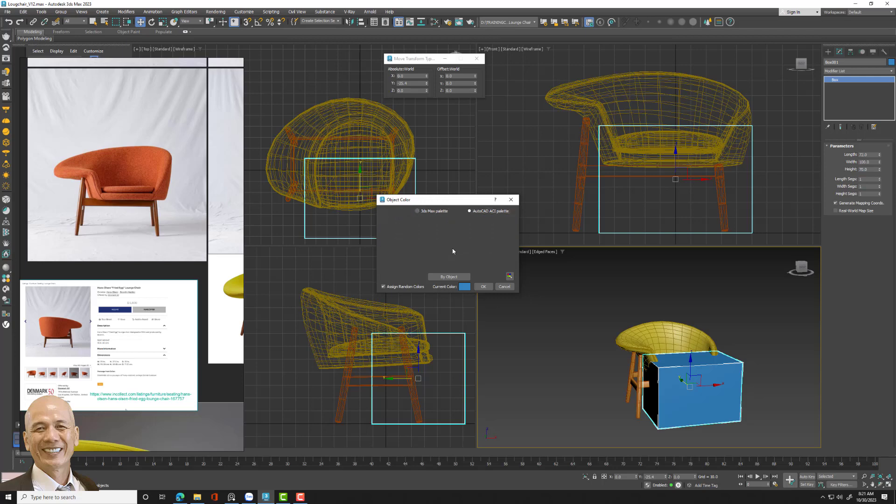
pyautogui.click(389, 269)
pyautogui.click(484, 287)
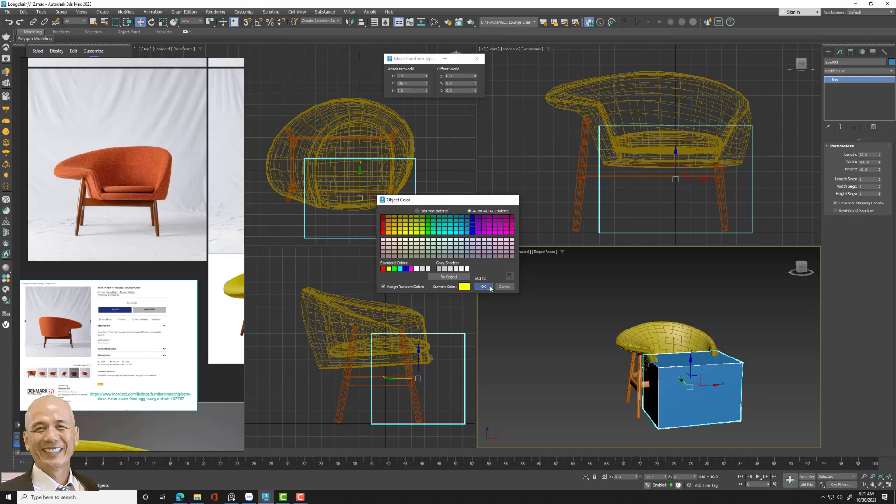
pyautogui.click(555, 295)
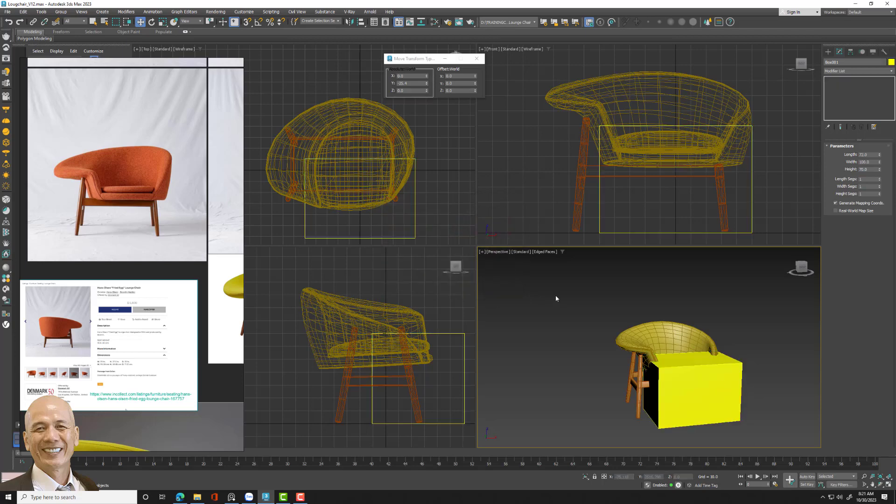
pyautogui.click(407, 129)
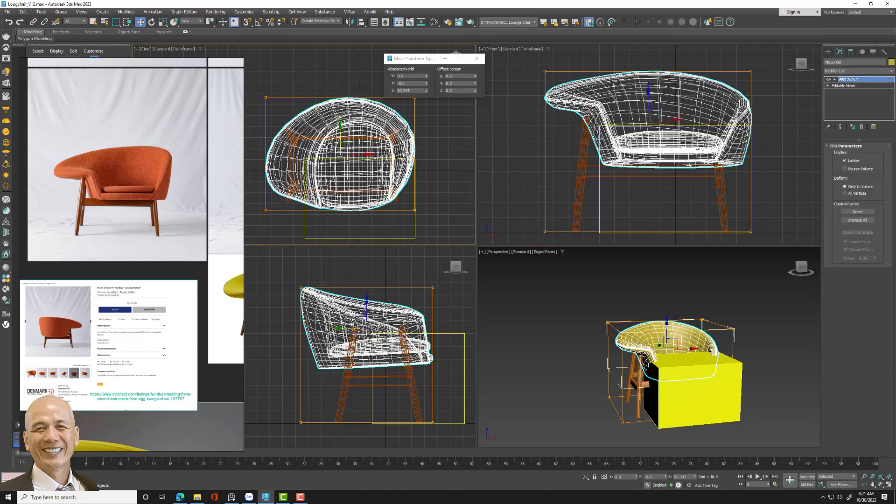
# - Scale down all FFD control points and move the lattice onto the yellow box
pyautogui.click(835, 80)
pyautogui.click(854, 86)
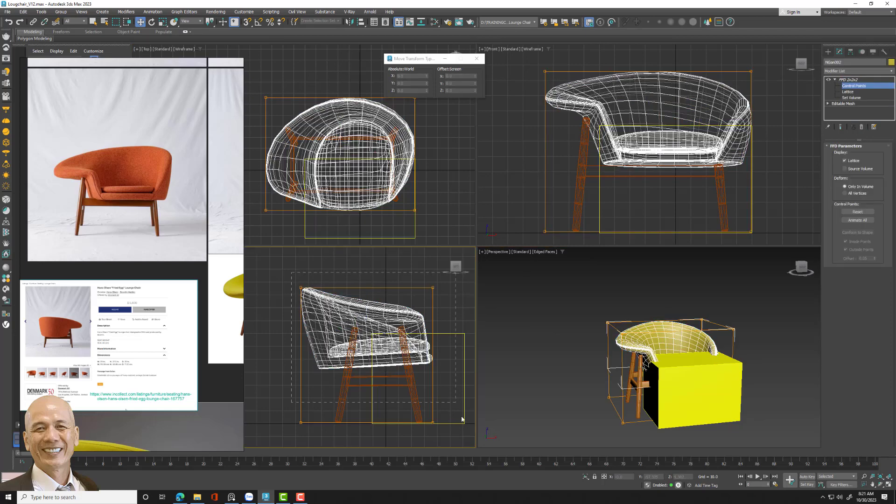
pyautogui.moveTo(299, 276); pyautogui.dragTo(430, 420)
pyautogui.press('r')
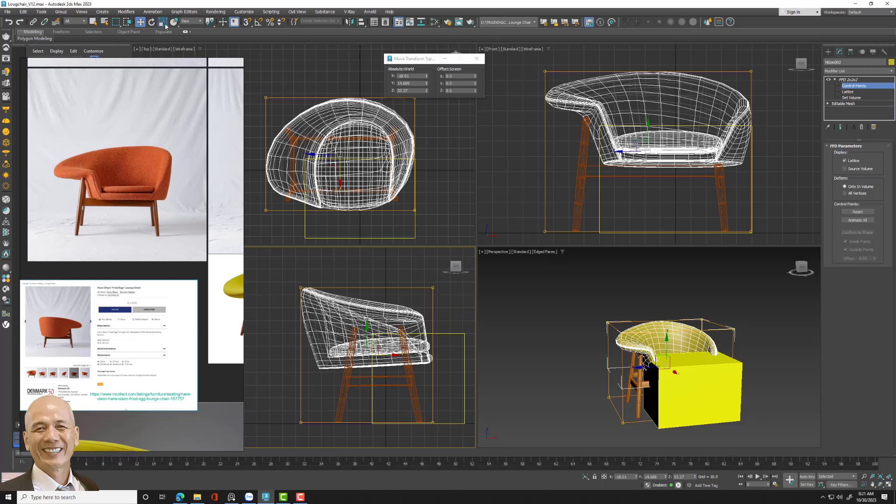
pyautogui.moveTo(369, 347)
pyautogui.mouseDown()
pyautogui.moveTo(362, 363)
pyautogui.moveTo(420, 366)
pyautogui.mouseUp()
pyautogui.press('w')
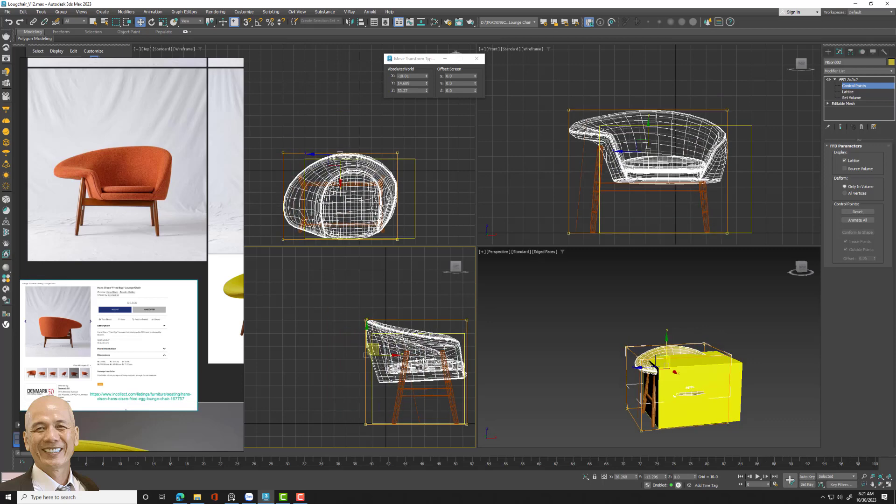
pyautogui.moveTo(368, 354); pyautogui.dragTo(417, 371)
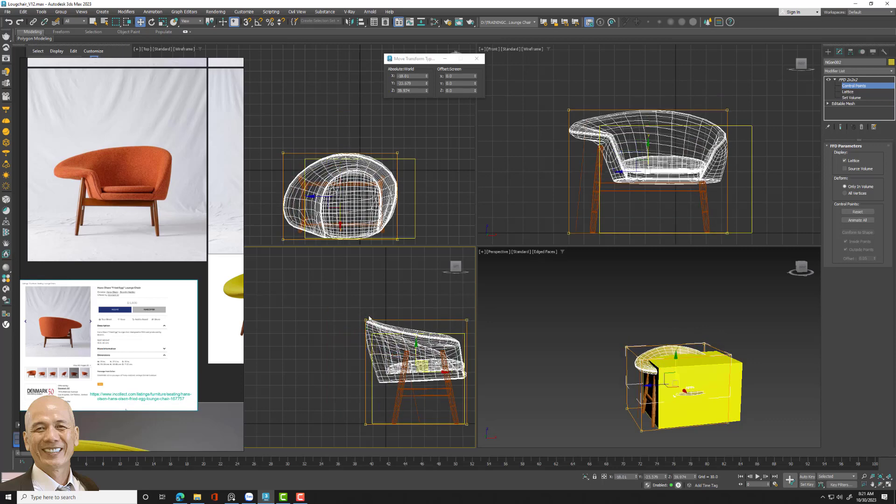
pyautogui.press('r')
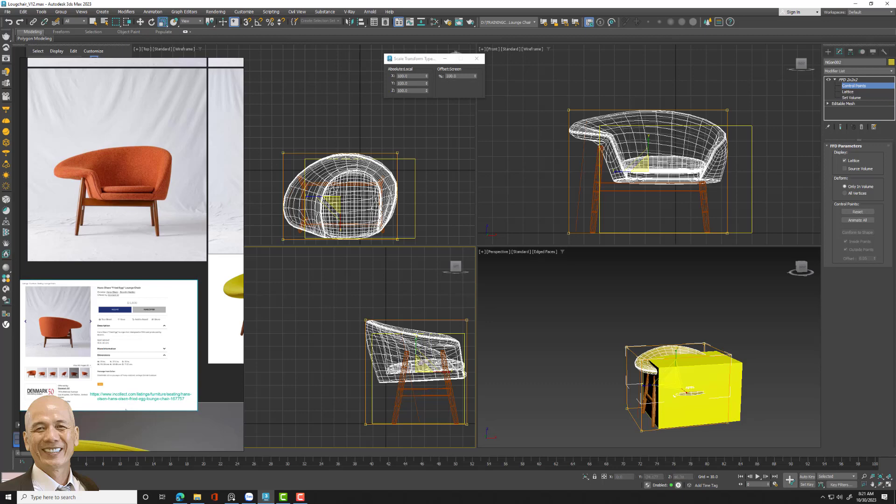
pyautogui.moveTo(419, 365); pyautogui.dragTo(422, 376)
pyautogui.press('w')
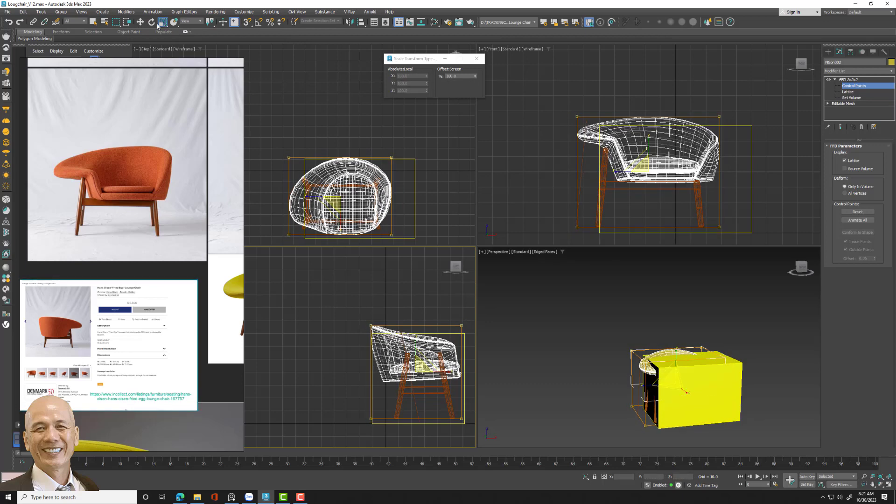
pyautogui.moveTo(426, 330); pyautogui.dragTo(426, 336)
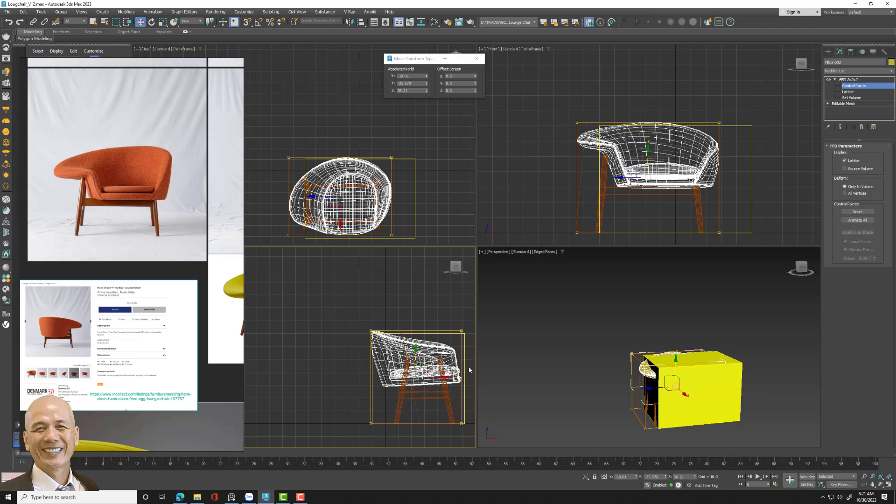
# - Move the left lattice points inward to the box edge and adjust the top row
pyautogui.moveTo(426, 298); pyautogui.dragTo(367, 281, button='middle')
pyautogui.moveTo(581, 206); pyautogui.dragTo(571, 185, button='middle')
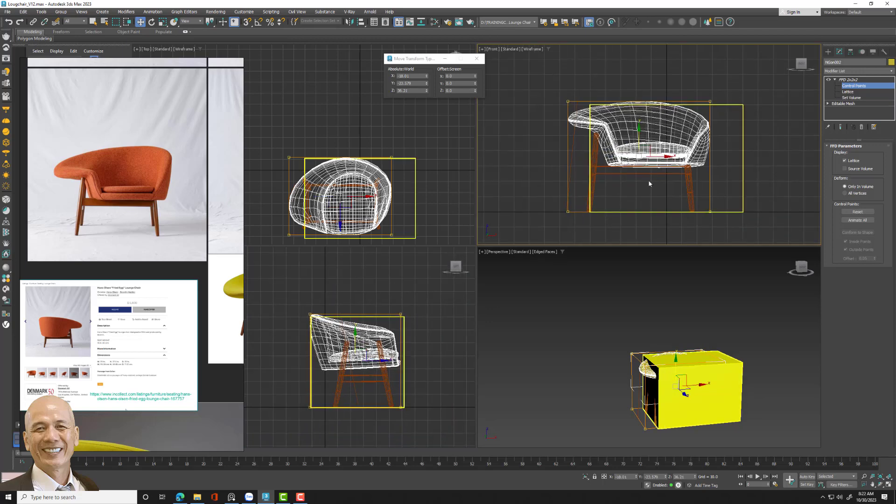
pyautogui.moveTo(666, 156); pyautogui.dragTo(687, 156)
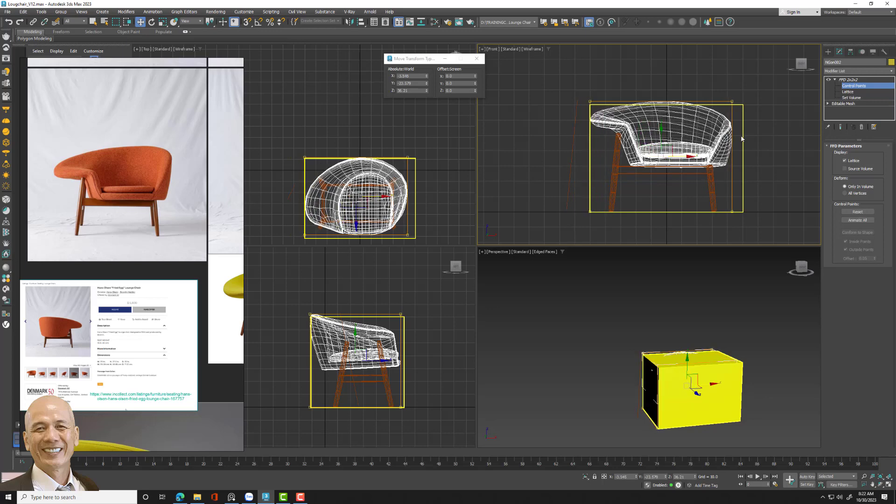
pyautogui.moveTo(688, 156); pyautogui.dragTo(691, 156)
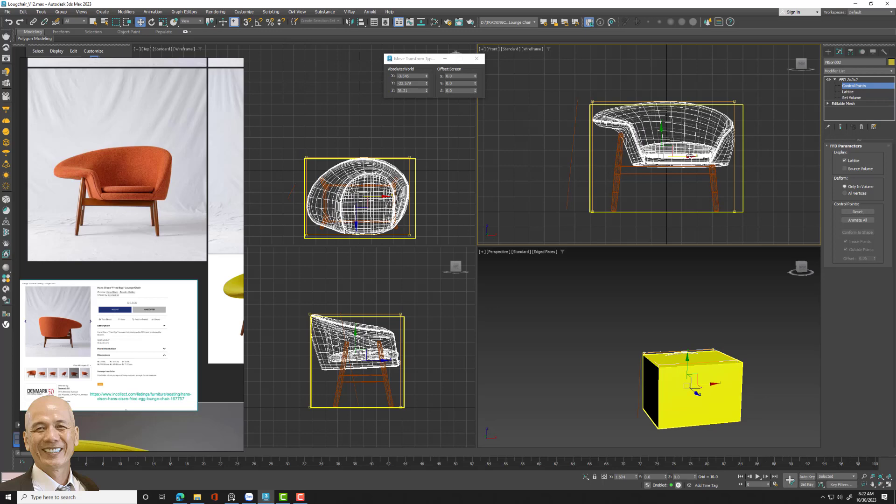
pyautogui.moveTo(785, 119); pyautogui.dragTo(780, 112)
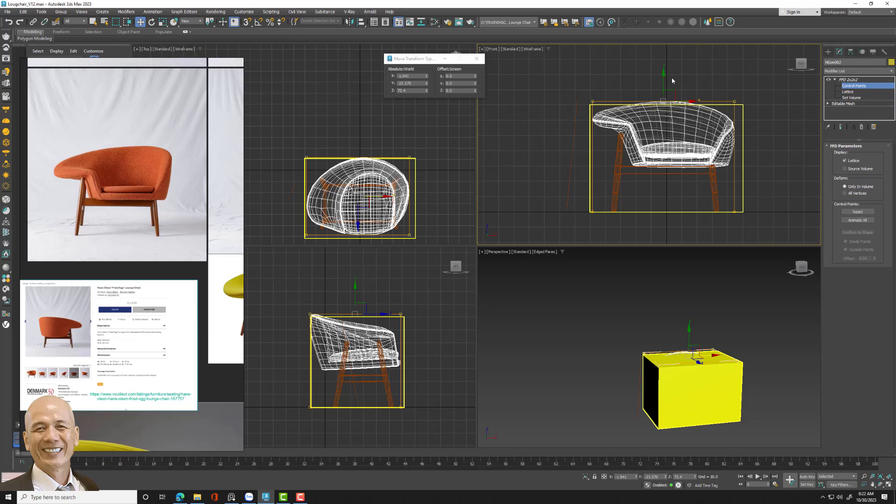
pyautogui.click(682, 64)
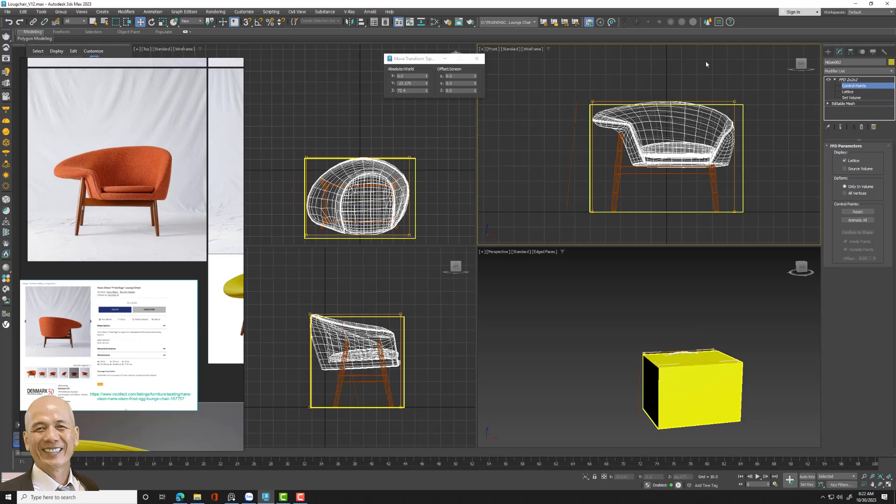
pyautogui.click(847, 81)
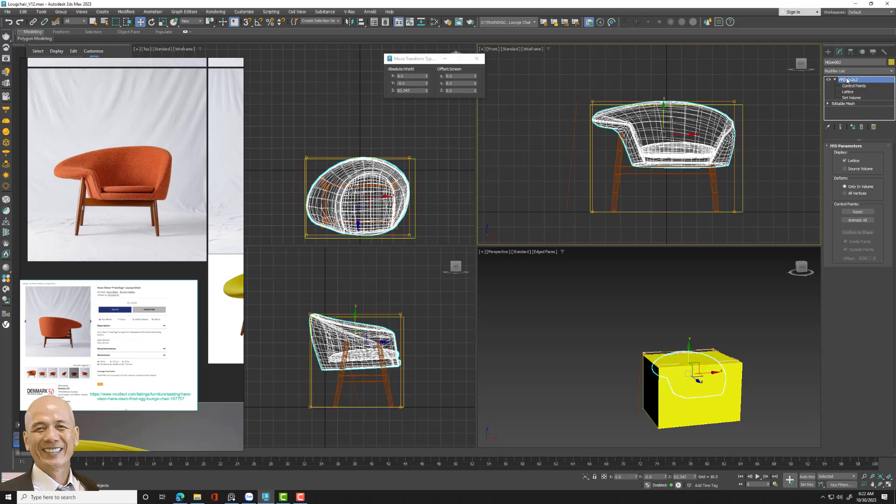
# - Collapse the FFD lattice into the chair mesh
pyautogui.rightClick(847, 80)
pyautogui.click(842, 148)
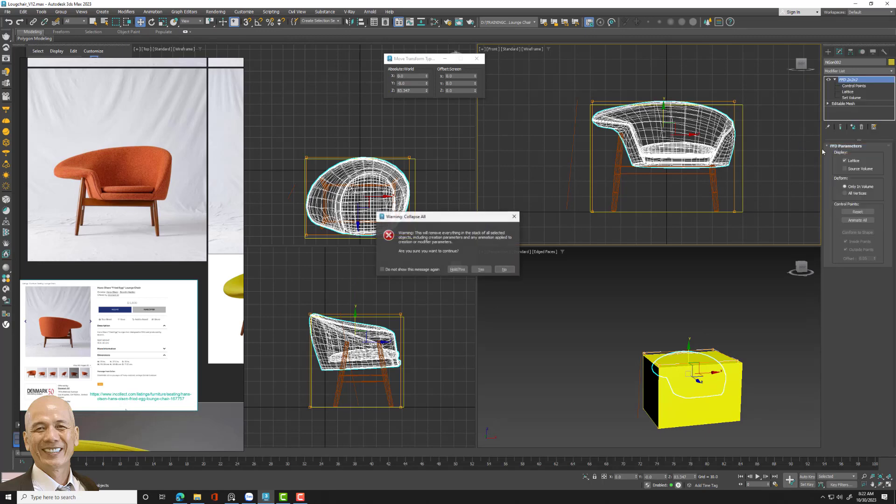
pyautogui.click(480, 271)
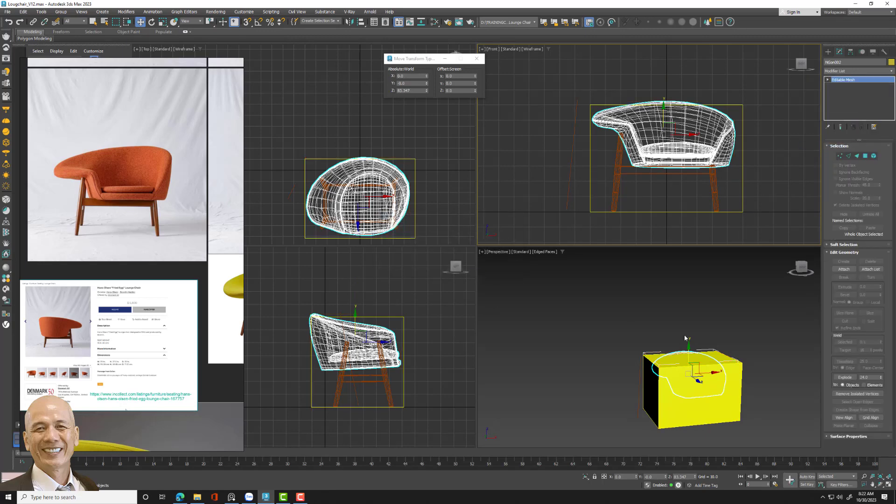
# - Delete the yellow dimension box and reframe the chair in the Perspective view
pyautogui.click(729, 364)
pyautogui.press('Delete')
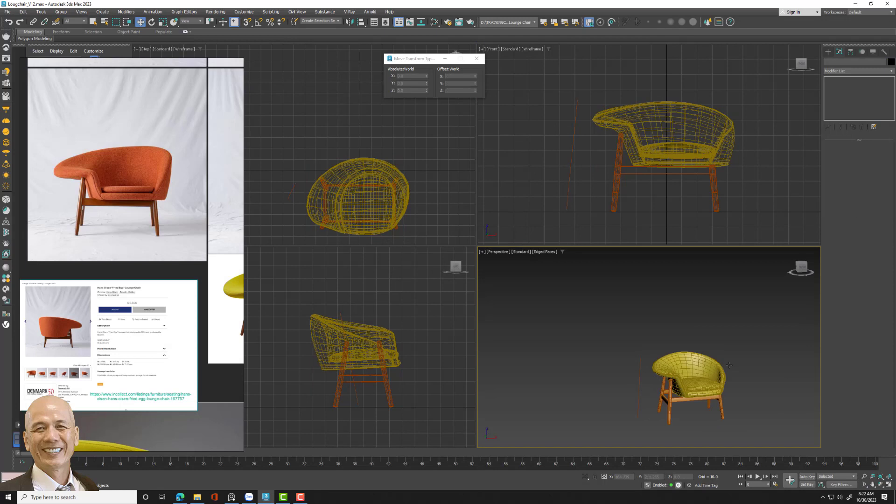
pyautogui.click(587, 183)
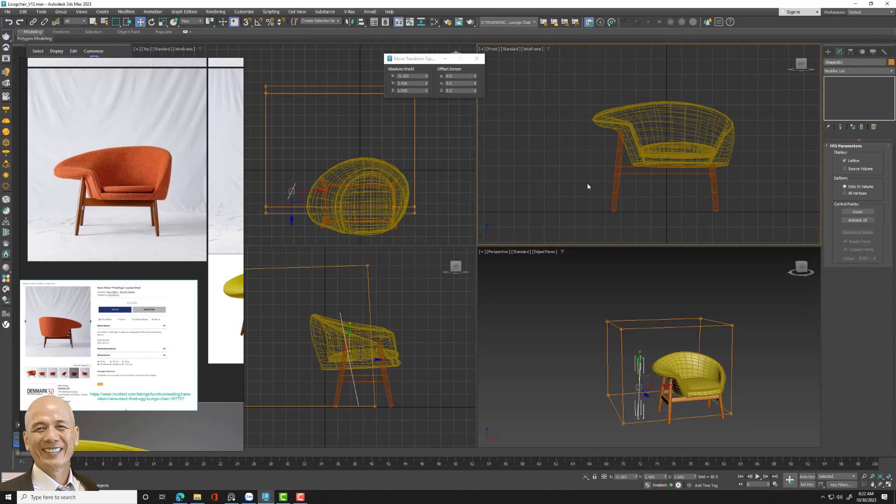
pyautogui.click(449, 337)
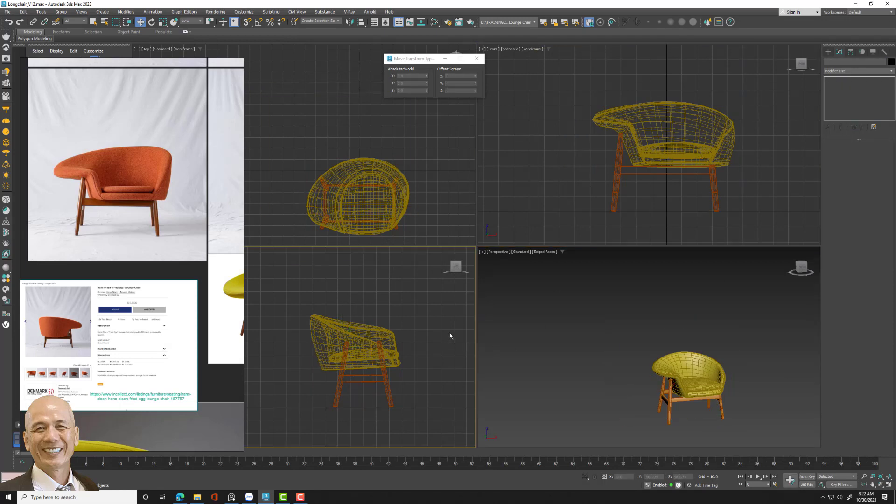
pyautogui.moveTo(691, 350); pyautogui.dragTo(665, 331, button='middle')
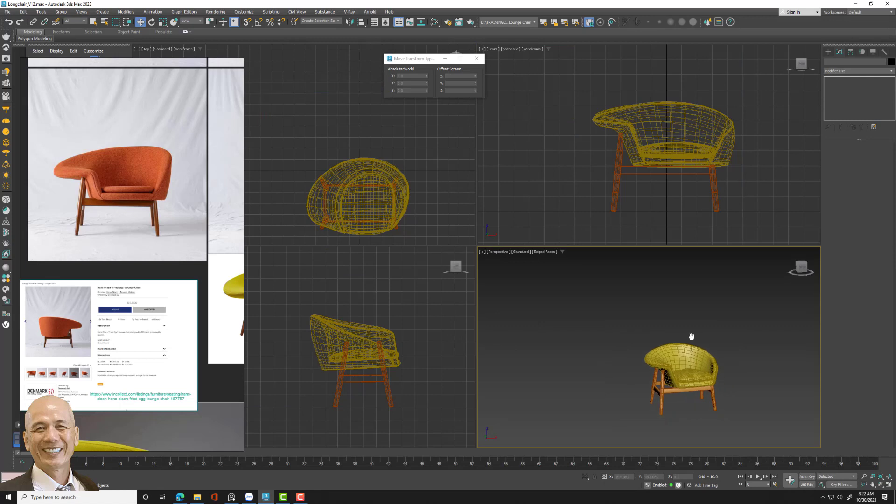
pyautogui.click(864, 476)
pyautogui.scroll(2, 644, 344)
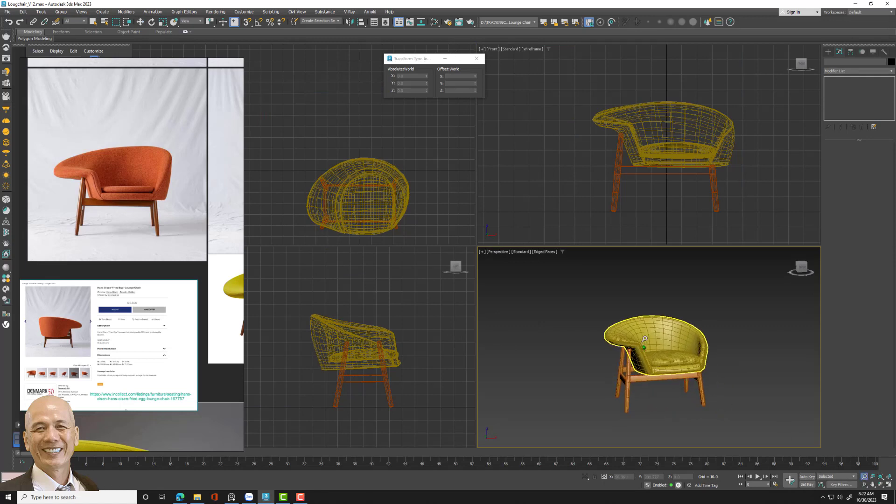
pyautogui.scroll(2, 644, 344)
pyautogui.press('w')
pyautogui.click(550, 308)
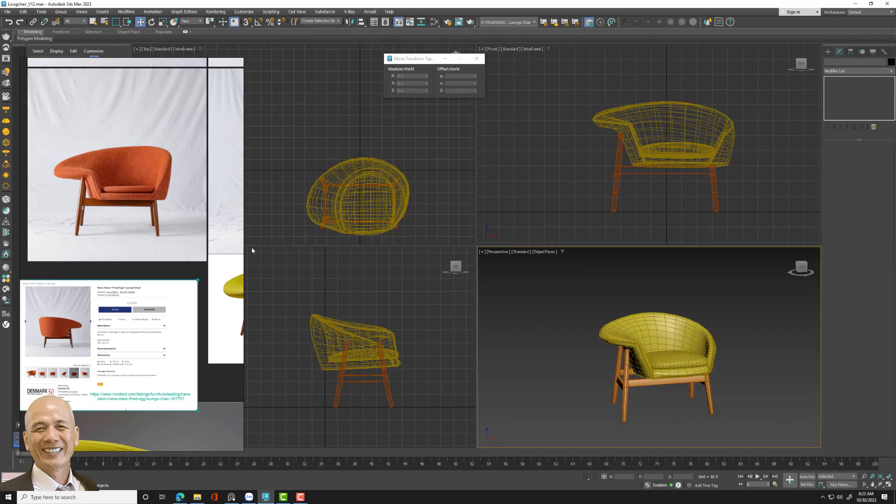
# - Close the reference image viewer without saving changes
pyautogui.rightClick(218, 396)
pyautogui.click(247, 388)
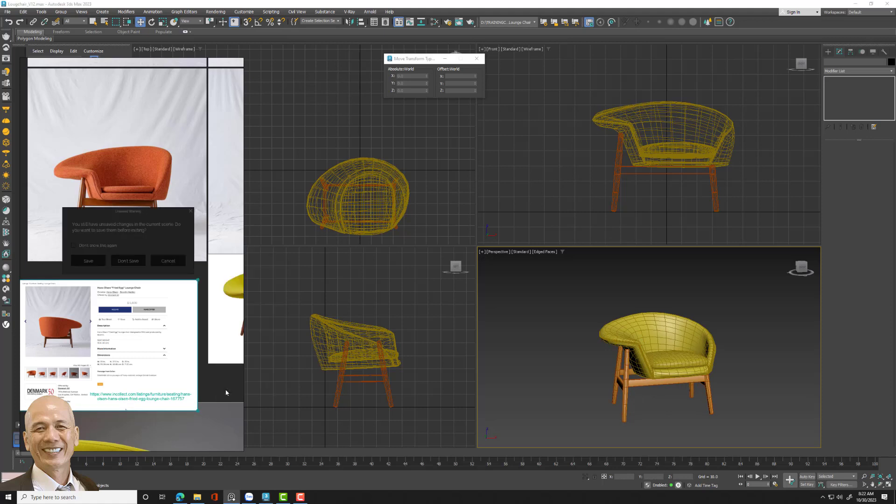
pyautogui.click(126, 261)
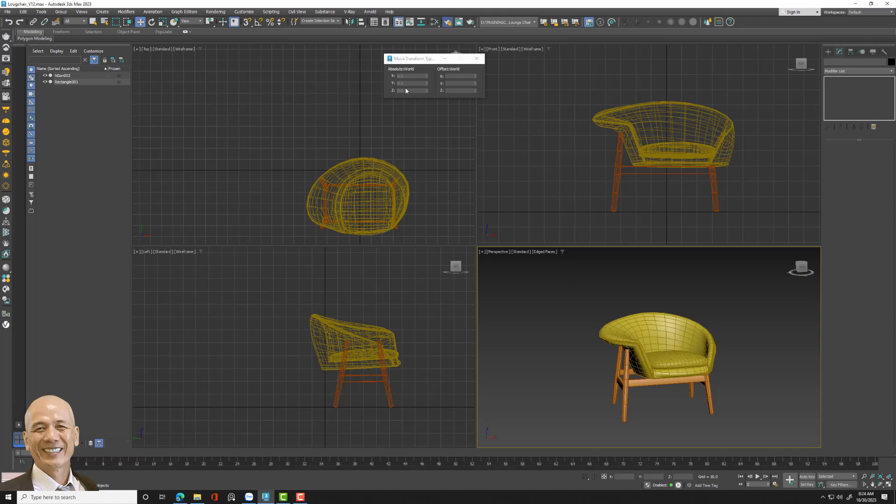
# - In Render Setup, keep Perspective as the view to render and choose V-Ray 6 Hotfix 1
pyautogui.press('F10')
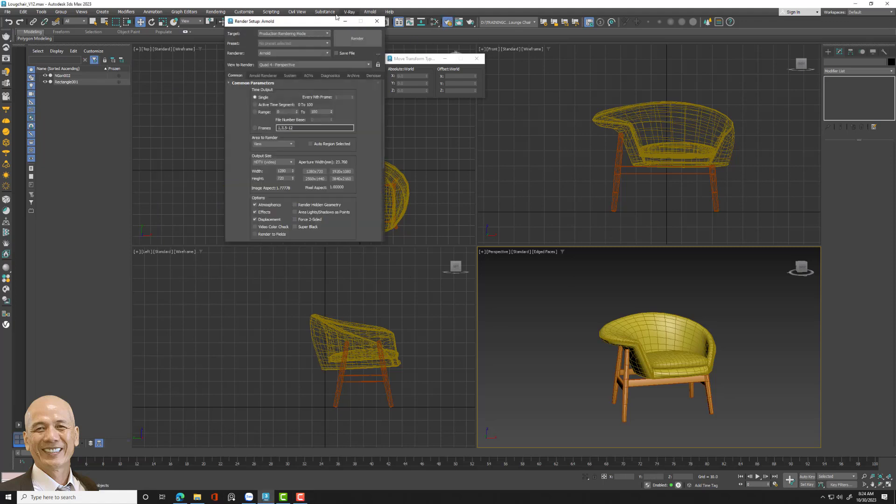
pyautogui.moveTo(316, 25); pyautogui.dragTo(381, 160)
pyautogui.click(376, 199)
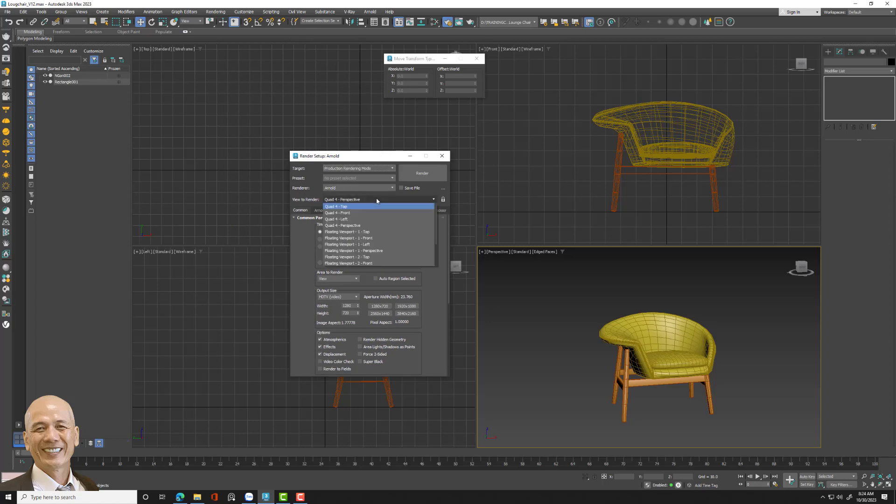
pyautogui.click(377, 199)
pyautogui.moveTo(367, 158); pyautogui.dragTo(300, 160)
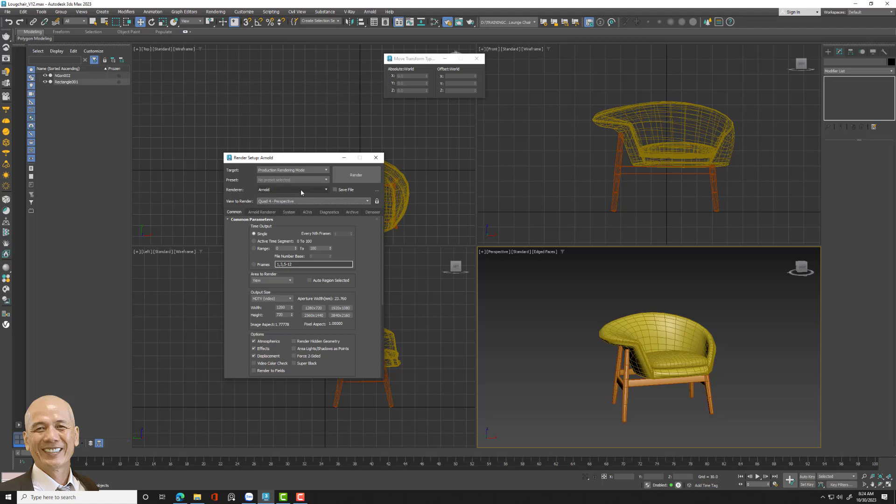
pyautogui.click(302, 189)
pyautogui.click(281, 222)
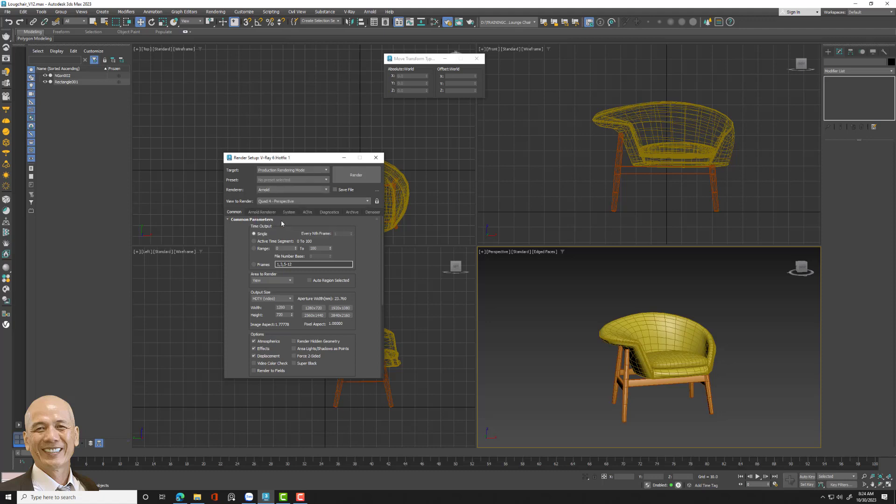
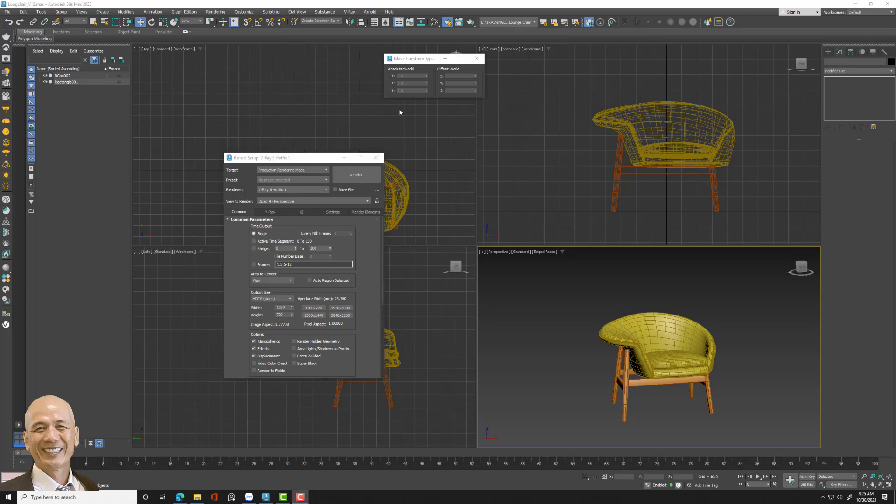
# - Lock rendering to the Perspective view, start V-Ray IPR, close Render Setup and move the frame buffer left
pyautogui.click(377, 201)
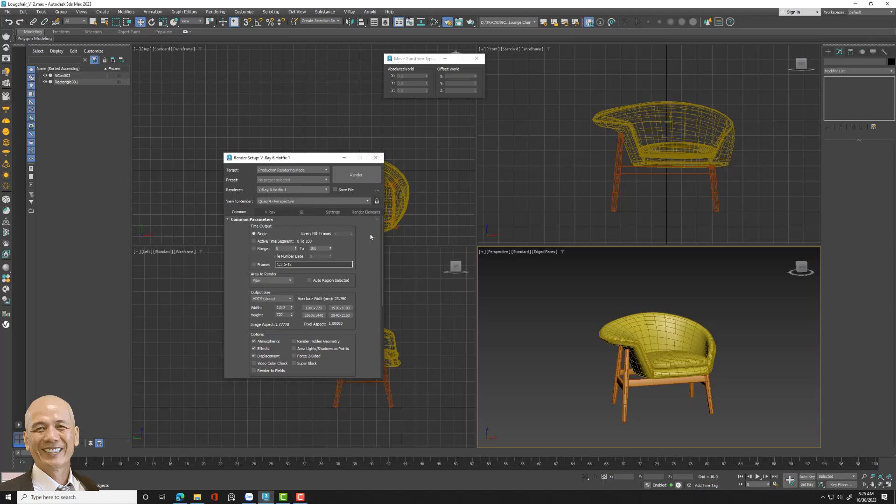
pyautogui.moveTo(306, 161); pyautogui.dragTo(288, 135)
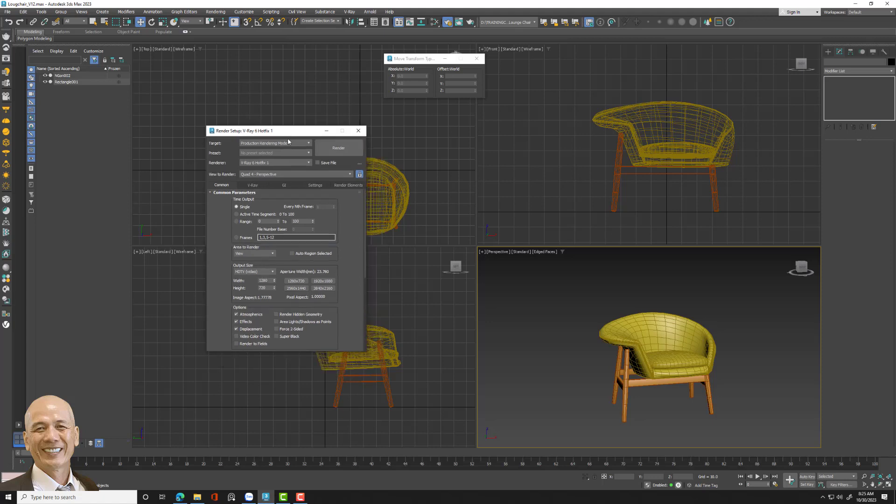
pyautogui.click(253, 185)
pyautogui.click(285, 215)
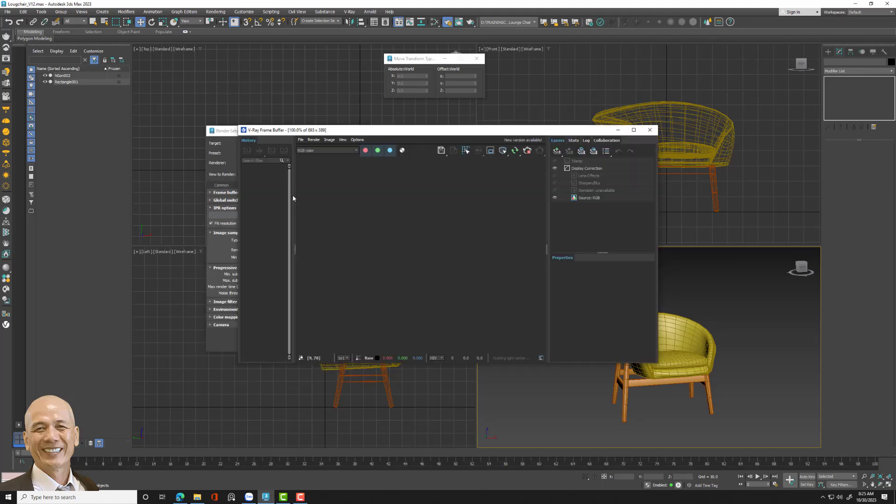
pyautogui.moveTo(219, 131); pyautogui.dragTo(65, 180)
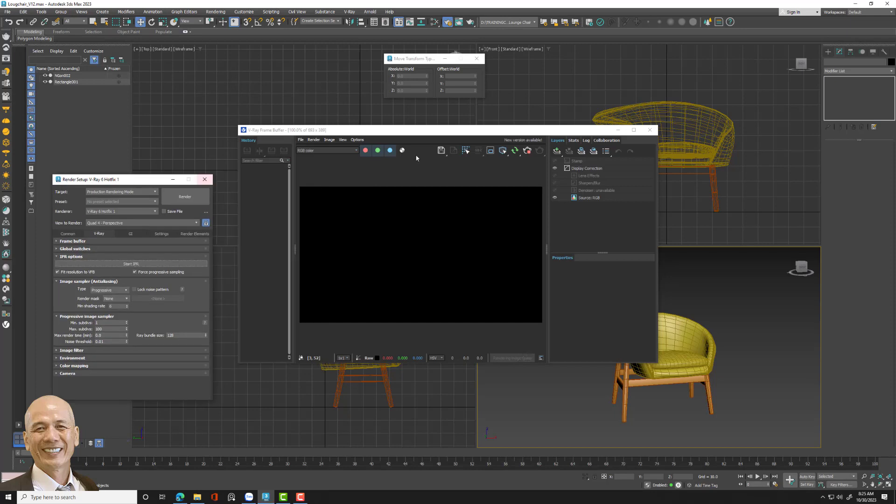
pyautogui.click(206, 180)
pyautogui.moveTo(425, 134); pyautogui.dragTo(276, 170)
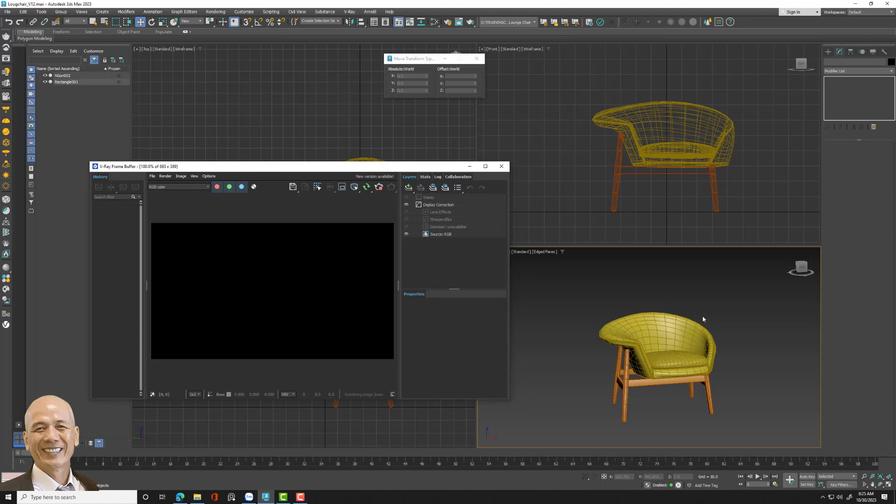
# - Place a VRayPlane in the Top viewport and open the Compact Material Editor
pyautogui.click(828, 52)
pyautogui.click(847, 64)
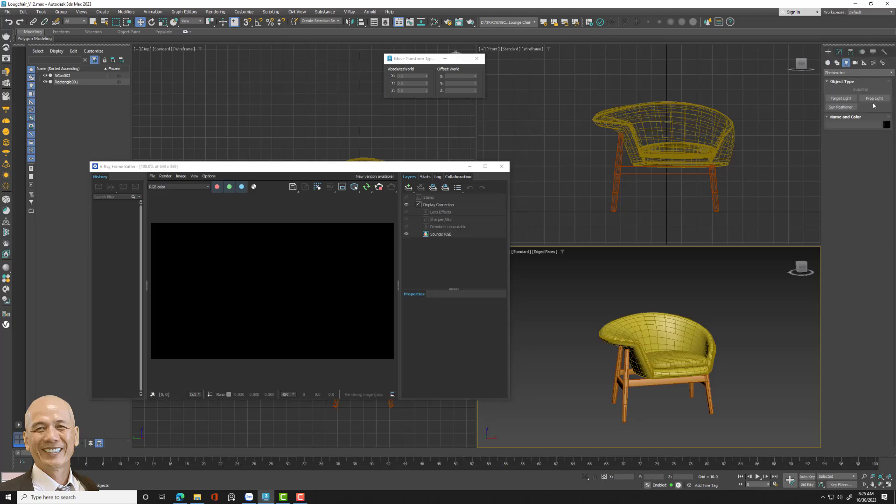
pyautogui.click(858, 73)
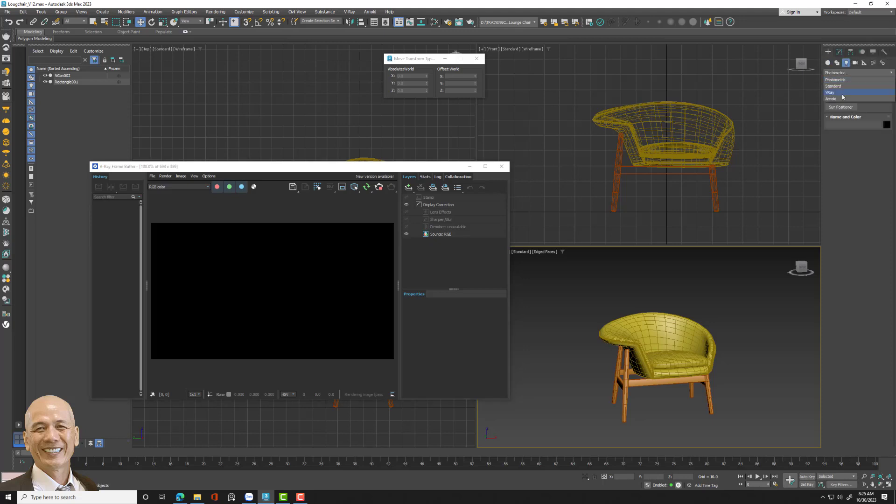
pyautogui.click(843, 97)
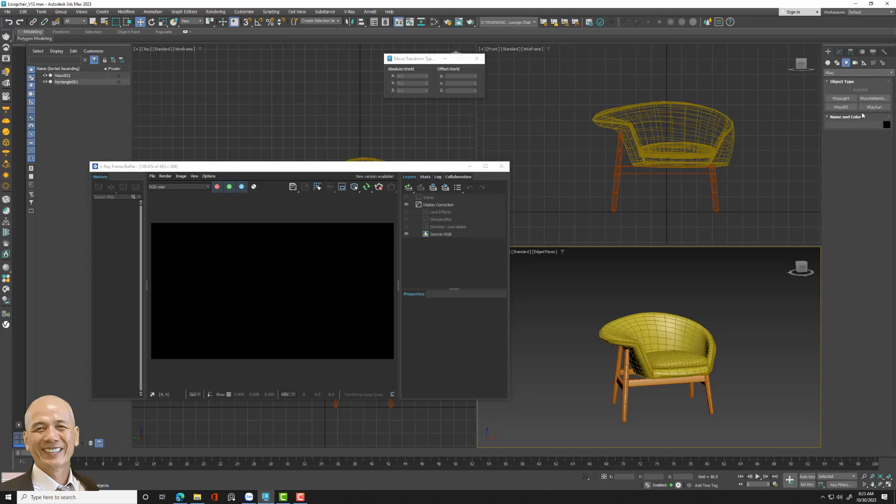
pyautogui.click(860, 73)
pyautogui.click(861, 73)
pyautogui.click(829, 64)
pyautogui.click(843, 73)
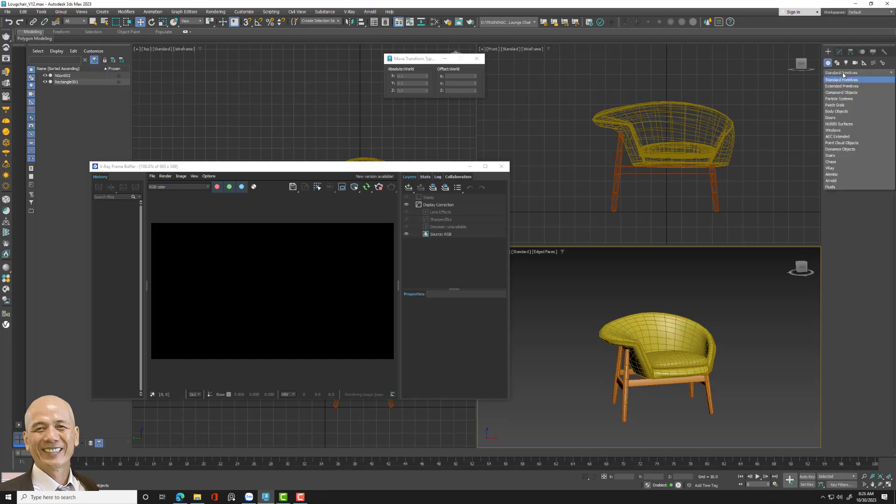
pyautogui.click(834, 168)
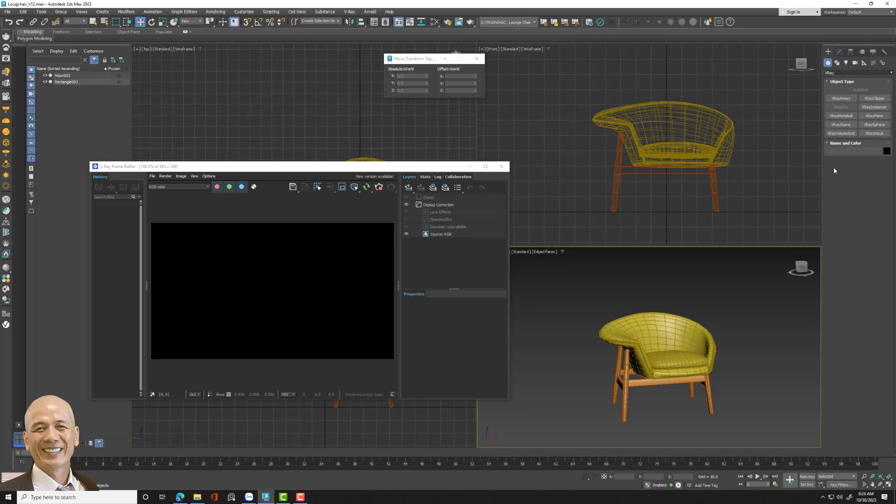
pyautogui.click(874, 115)
pyautogui.click(265, 127)
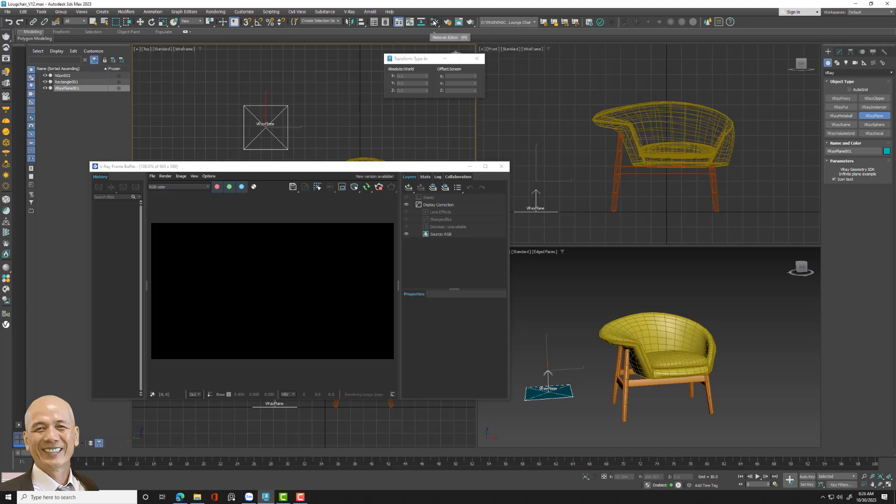
pyautogui.moveTo(434, 23); pyautogui.dragTo(434, 36)
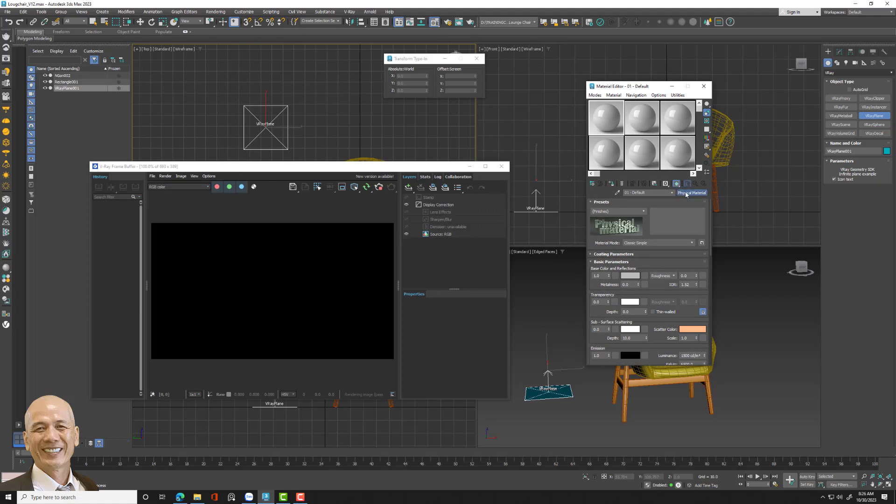
# - Change the first sample slot's Physical Material to a VRayMtl
pyautogui.click(686, 194)
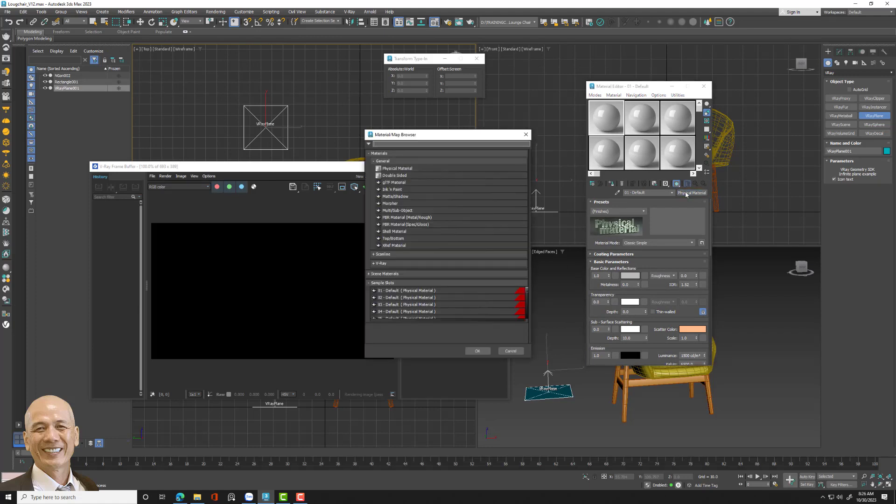
pyautogui.click(443, 263)
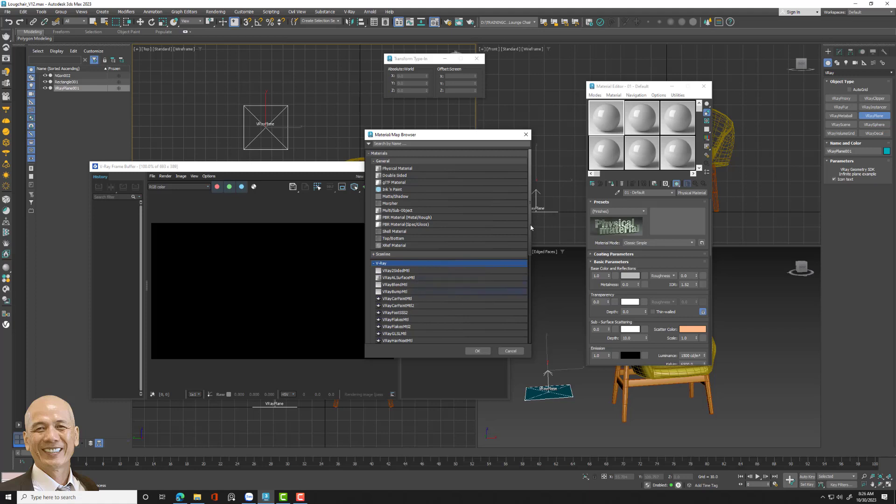
pyautogui.scroll(-2, 528, 248)
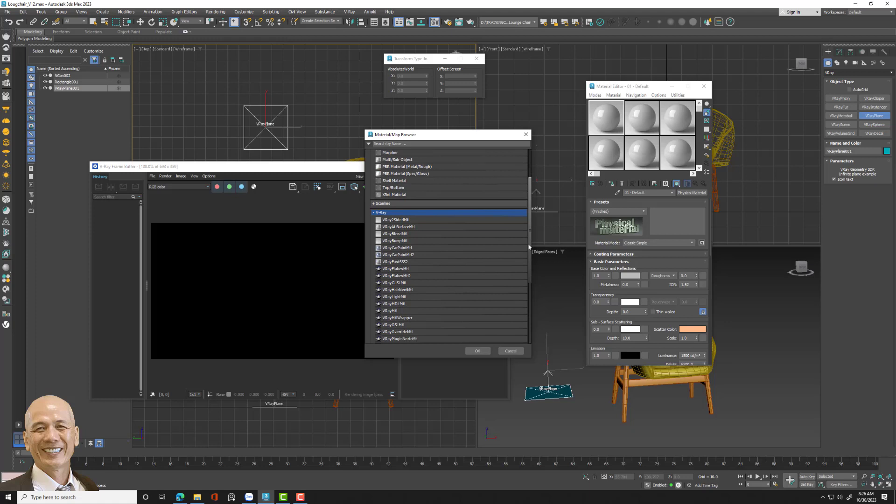
pyautogui.click(394, 315)
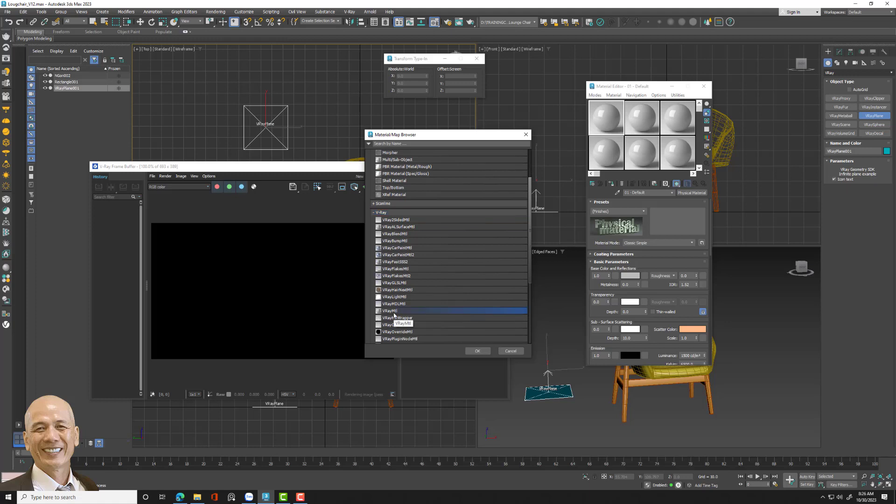
pyautogui.click(474, 351)
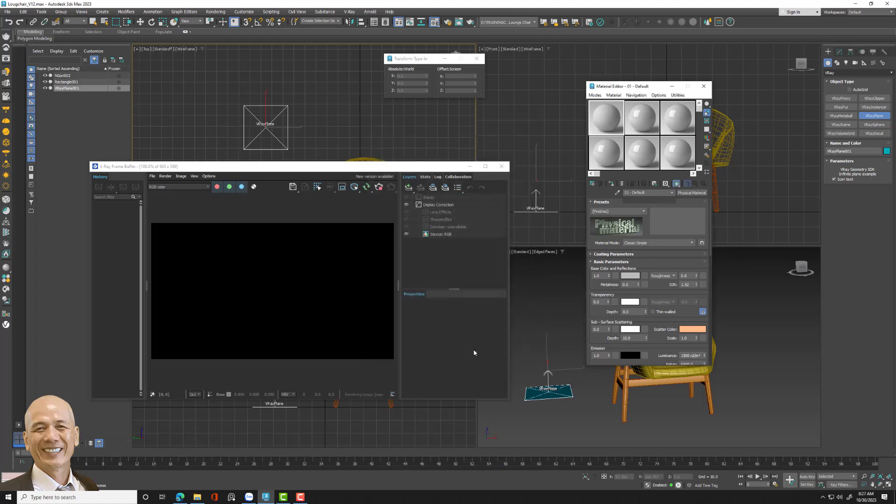
# - Preview the third, eighth and ninth sample slots, returning to the first material
pyautogui.click(637, 122)
pyautogui.click(674, 122)
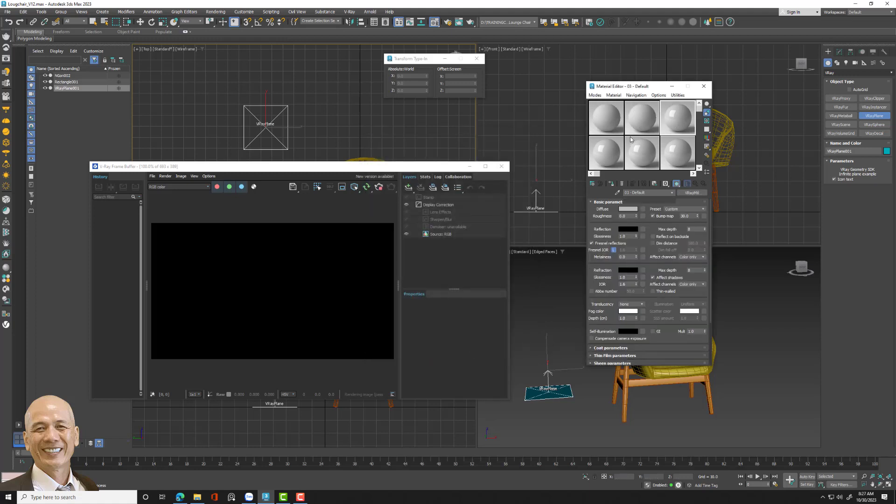
pyautogui.click(609, 126)
pyautogui.click(644, 152)
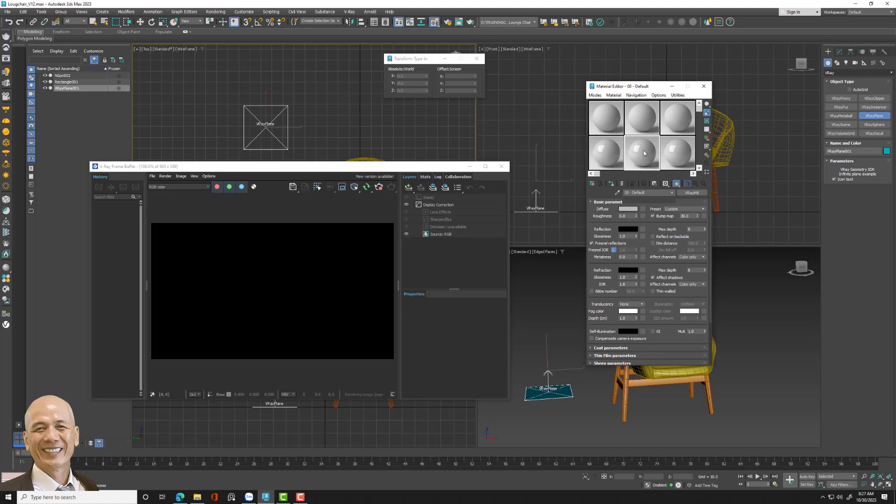
pyautogui.click(603, 120)
pyautogui.click(680, 147)
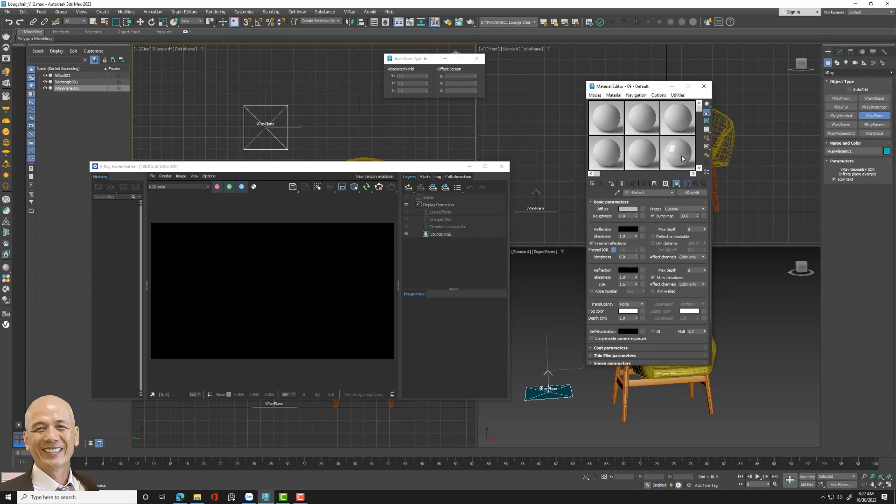
pyautogui.click(618, 122)
# - Pick the second sample slot and undo an accidentally created extra V-Ray plane
pyautogui.click(641, 122)
pyautogui.moveTo(662, 89); pyautogui.dragTo(544, 103)
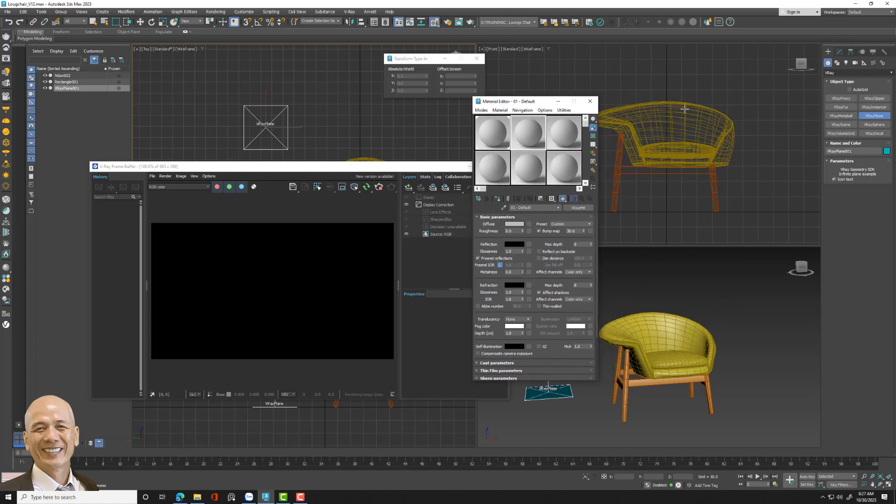
pyautogui.click(685, 108)
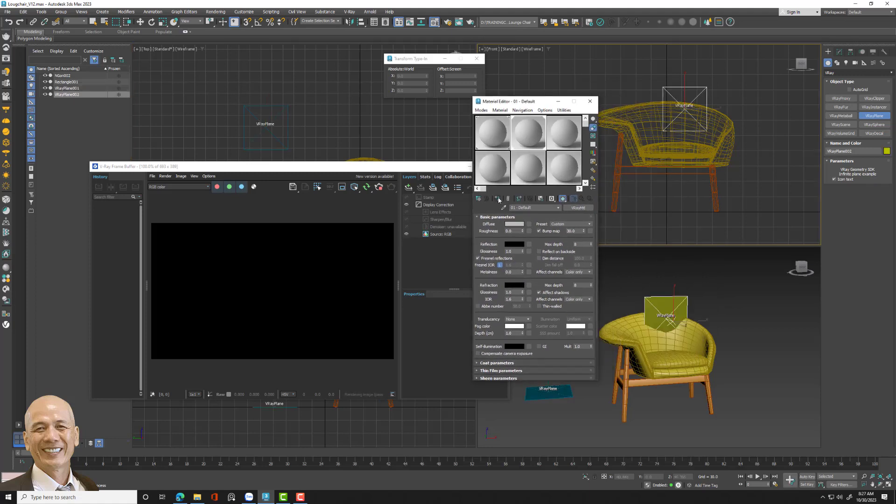
pyautogui.click(140, 22)
pyautogui.hotkey('ctrl', 'z')
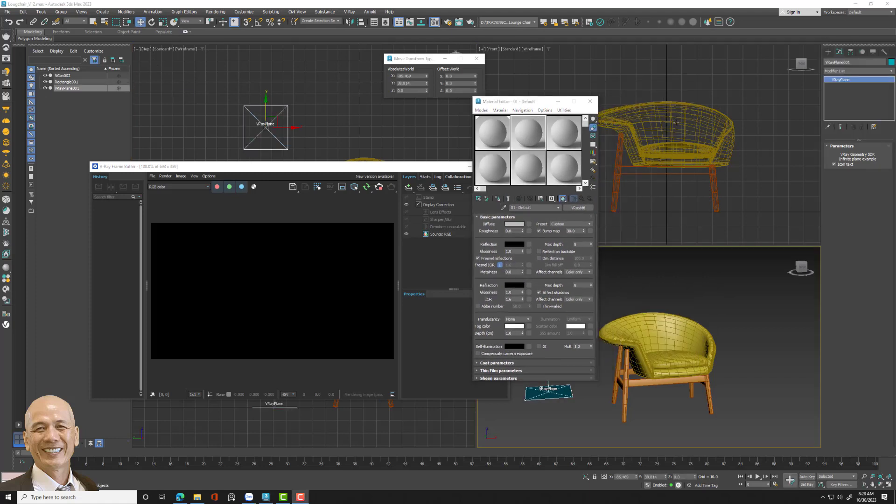
# - Assign the white V-Ray materials to the chair seat (Chair) and the chair legs (Leg)
pyautogui.click(676, 122)
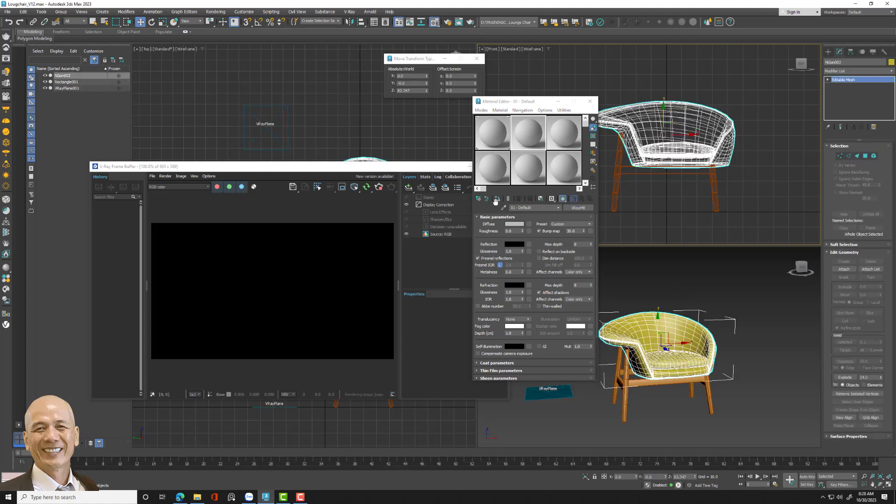
pyautogui.click(531, 206)
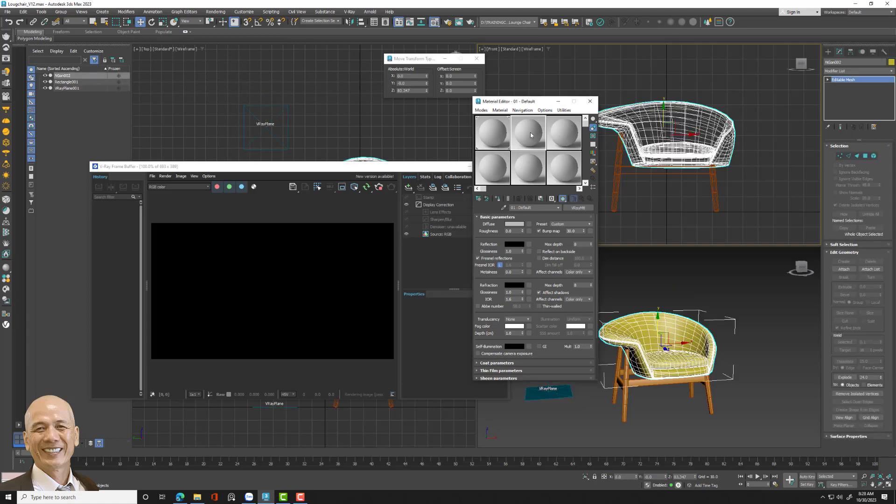
pyautogui.click(498, 198)
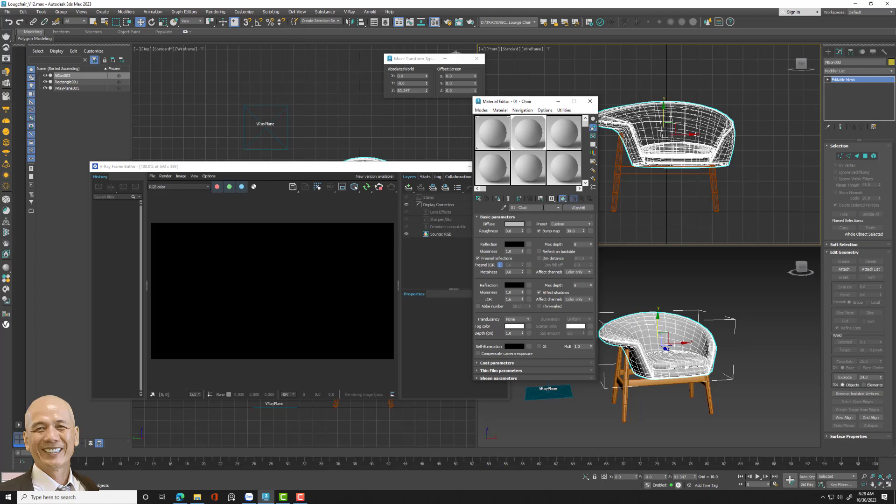
pyautogui.click(712, 403)
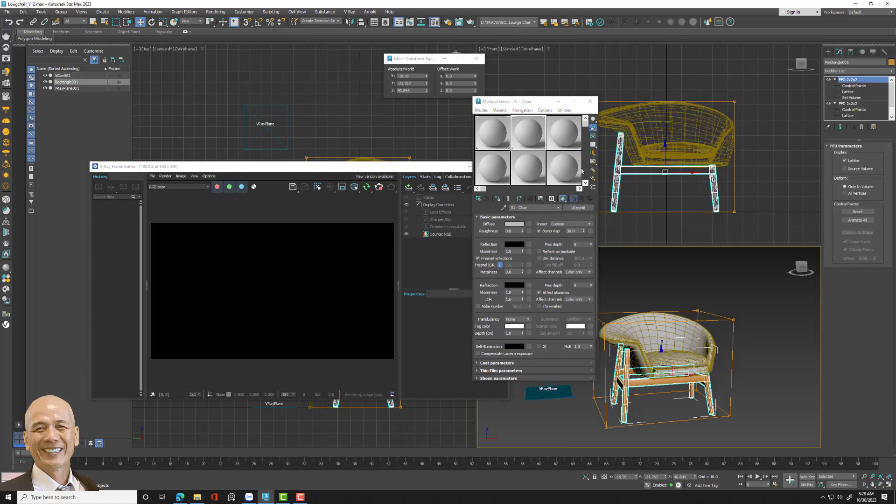
pyautogui.click(498, 199)
pyautogui.write('Leg')
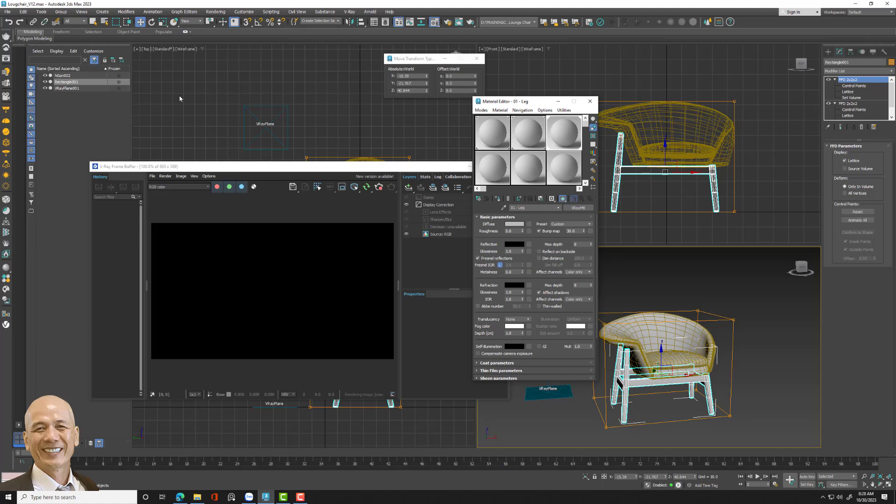
# - Draw a VRayLight plane over the chair in the Top view and raise it above the chair
pyautogui.click(8, 110)
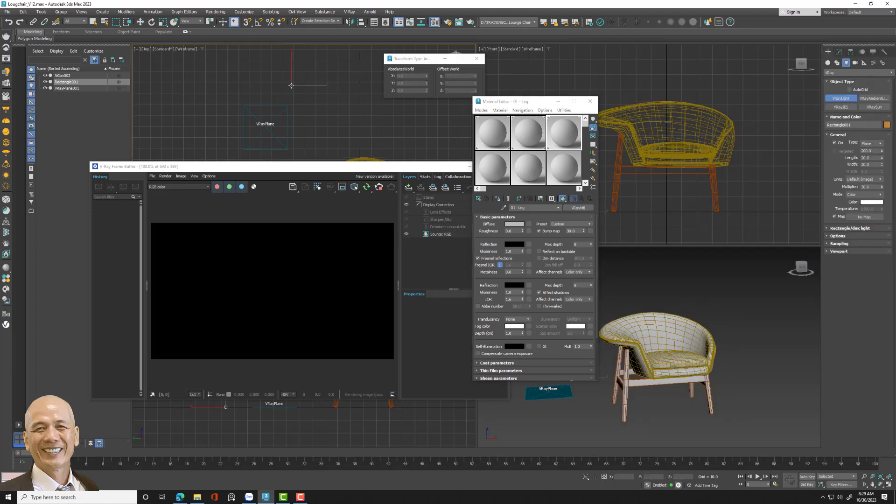
pyautogui.moveTo(291, 85); pyautogui.dragTo(355, 123)
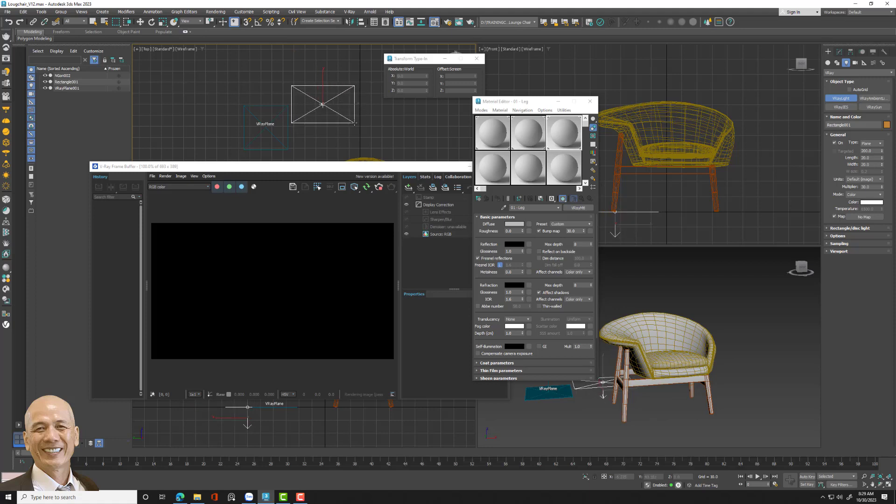
pyautogui.press('w')
pyautogui.scroll(2, 743, 153)
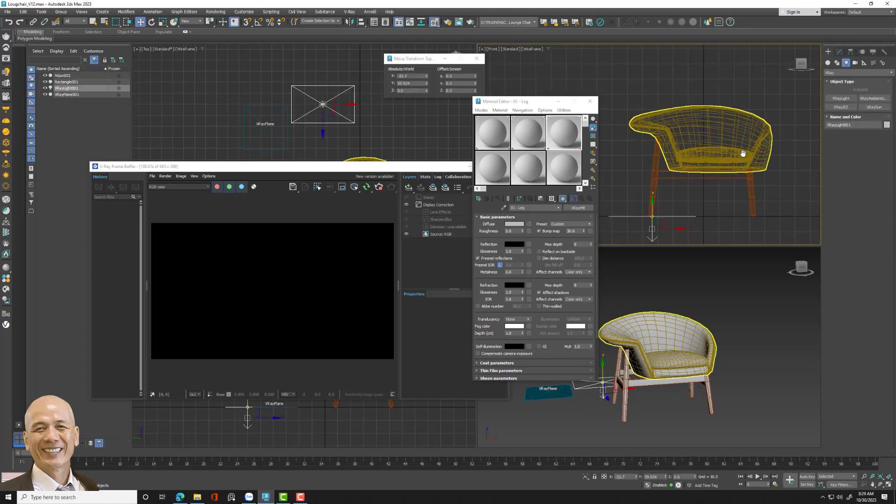
pyautogui.scroll(-3, 743, 153)
pyautogui.moveTo(688, 179); pyautogui.dragTo(689, 44)
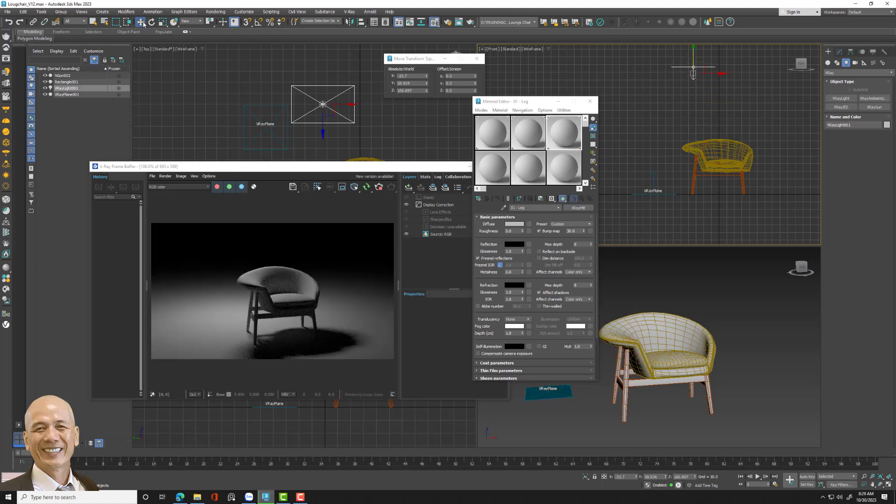
# - Zero the light's X and Y position and scale it up to about 169%
pyautogui.rightClick(427, 77)
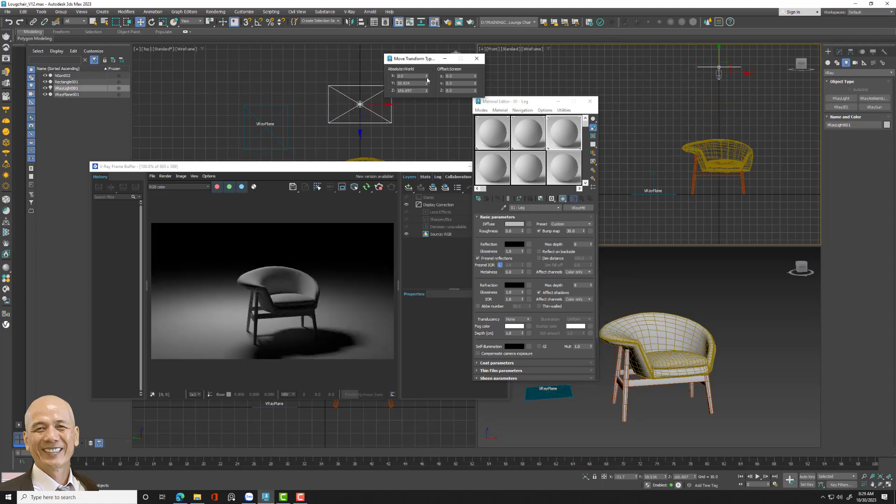
pyautogui.rightClick(427, 83)
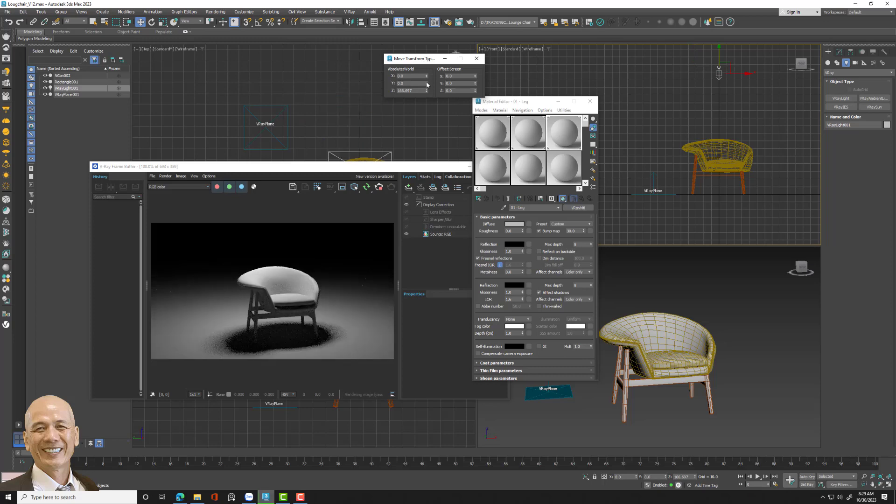
pyautogui.click(476, 58)
pyautogui.click(162, 22)
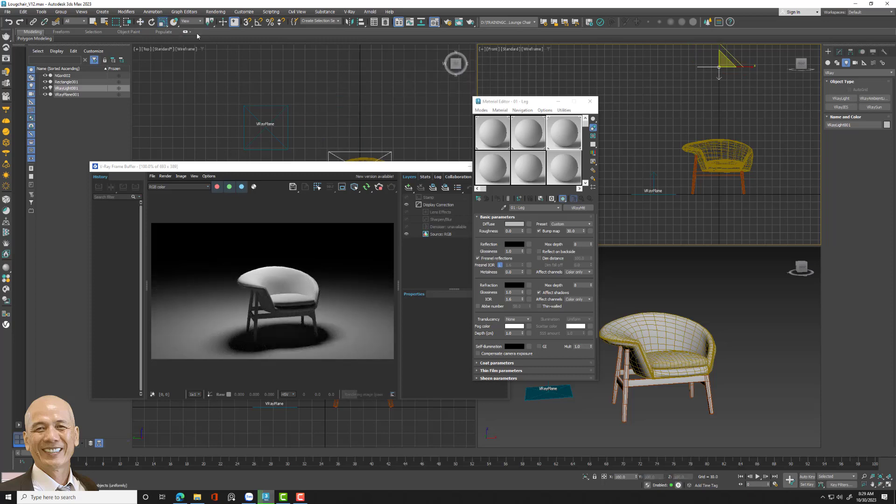
pyautogui.moveTo(364, 159); pyautogui.dragTo(353, 105, button='middle')
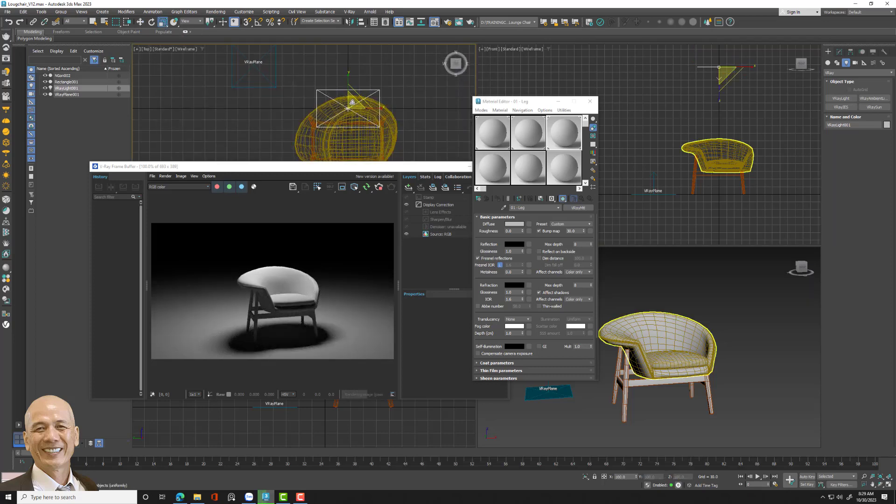
pyautogui.moveTo(352, 103); pyautogui.dragTo(402, 82)
pyautogui.scroll(-5, 413, 79)
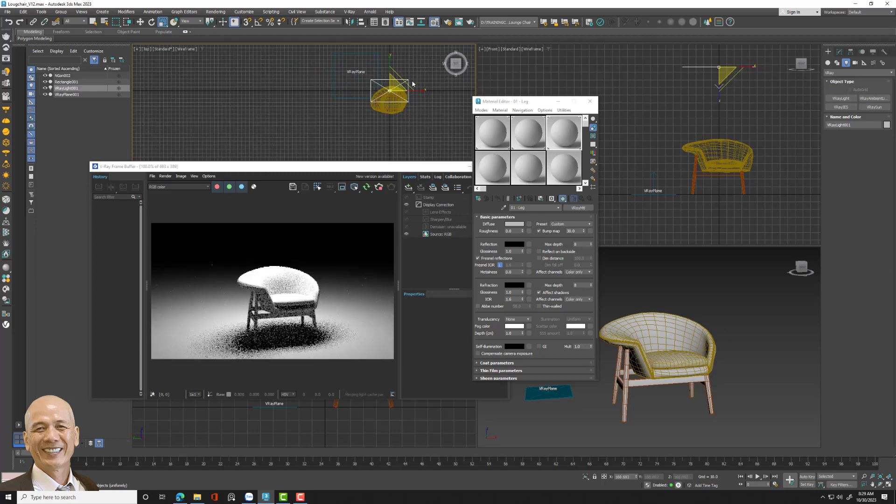
# - Shift the light down in the Top view and tilt it 20° about X
pyautogui.click(140, 21)
pyautogui.moveTo(389, 90); pyautogui.dragTo(390, 125)
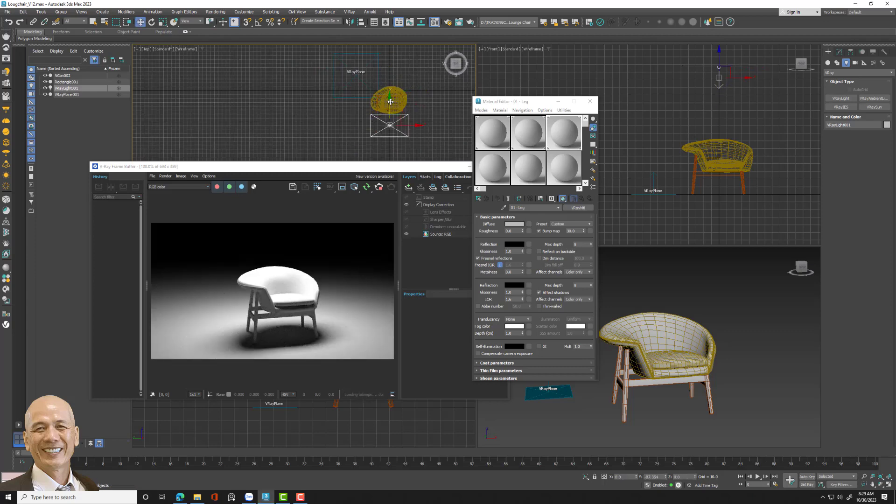
pyautogui.press('e')
pyautogui.moveTo(386, 114); pyautogui.dragTo(388, 126)
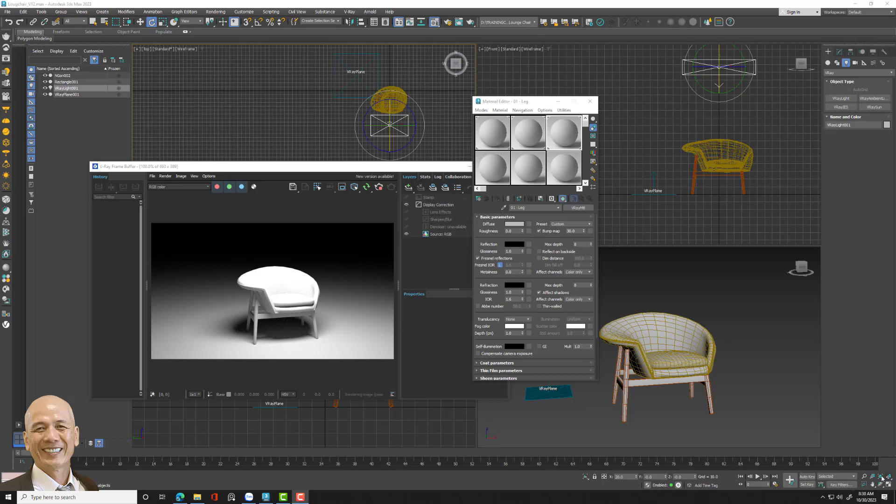
pyautogui.click(864, 476)
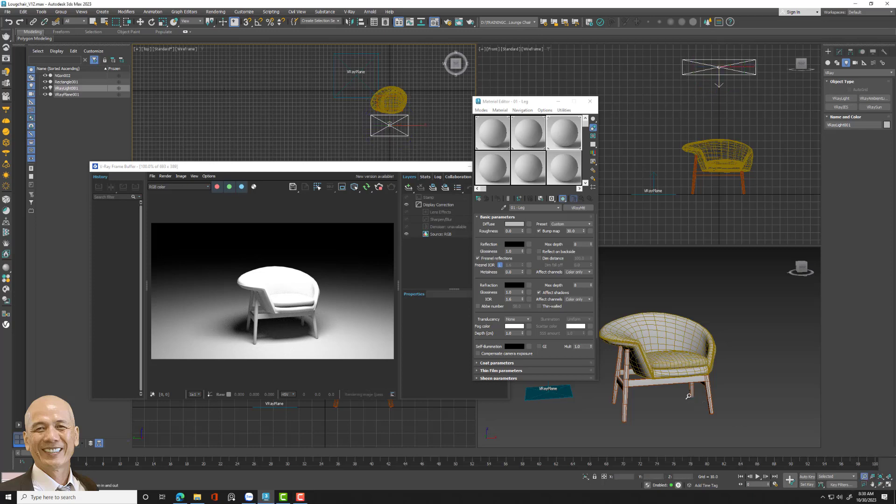
pyautogui.moveTo(688, 396); pyautogui.dragTo(675, 378)
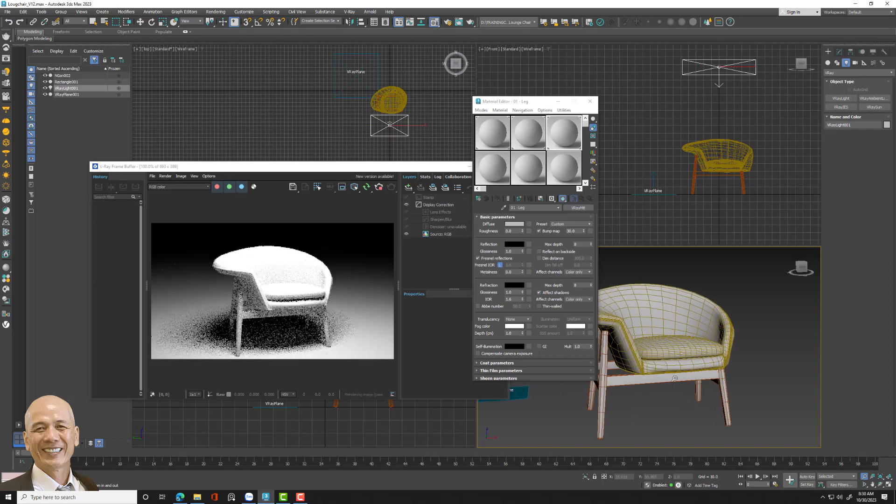
pyautogui.moveTo(675, 378)
pyautogui.keyDown('alt'); pyautogui.mouseDown(button='middle')
pyautogui.moveTo(710, 344)
pyautogui.moveTo(772, 354)
pyautogui.mouseUp(button='middle'); pyautogui.keyUp('alt')
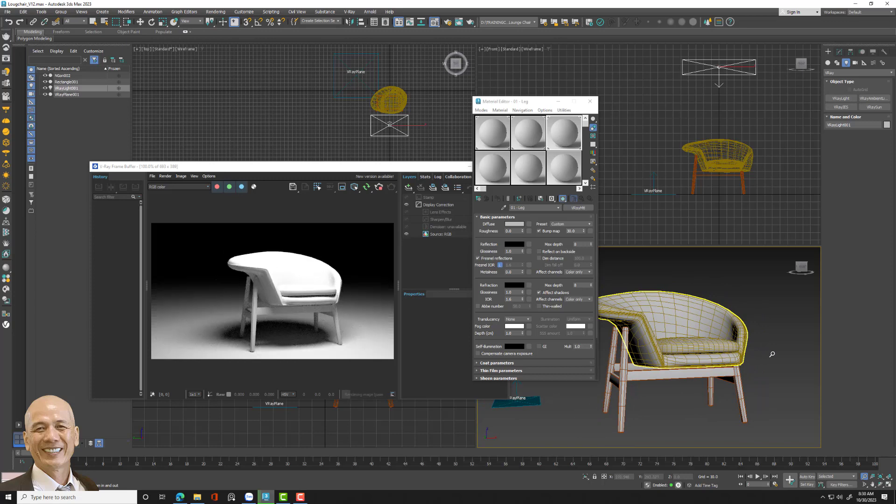
pyautogui.press('e')
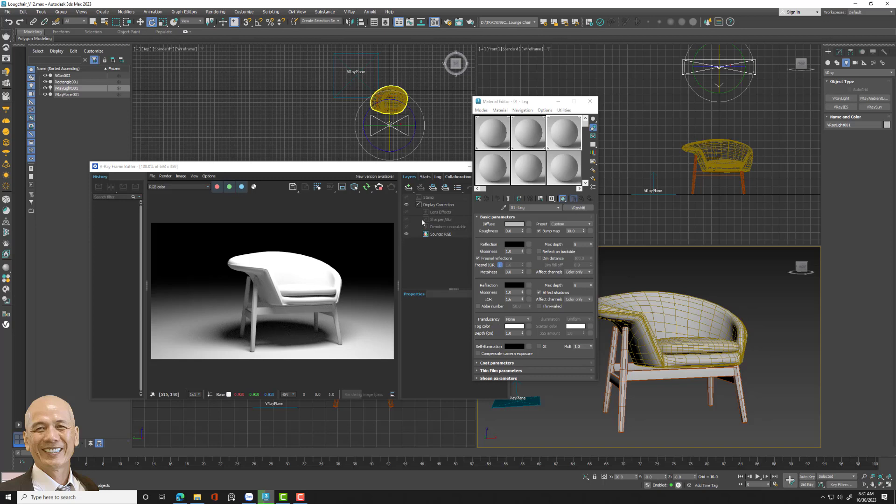
# - Make the 01 - Chair material active and tint its diffuse colour a warm tan
pyautogui.click(542, 160)
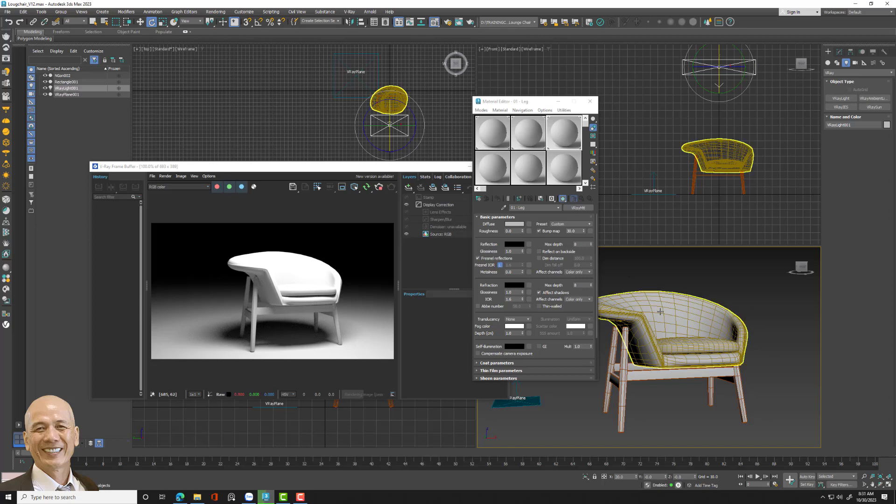
pyautogui.click(536, 139)
pyautogui.click(504, 208)
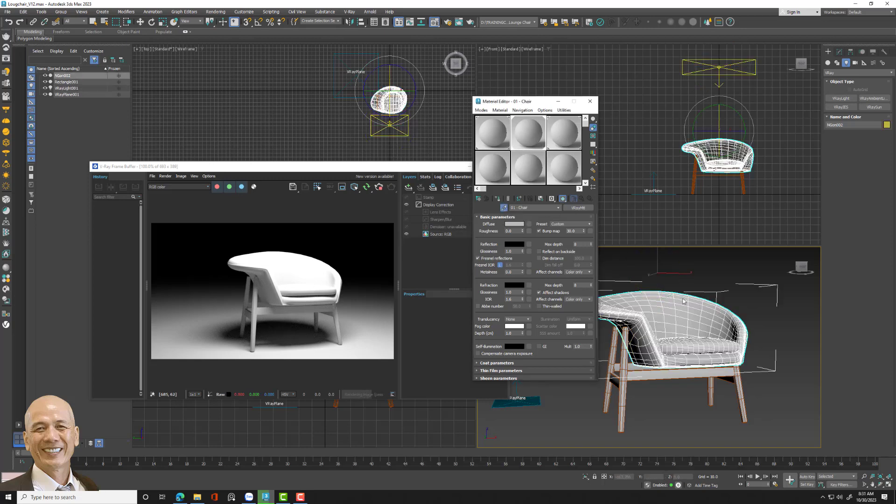
pyautogui.press('e')
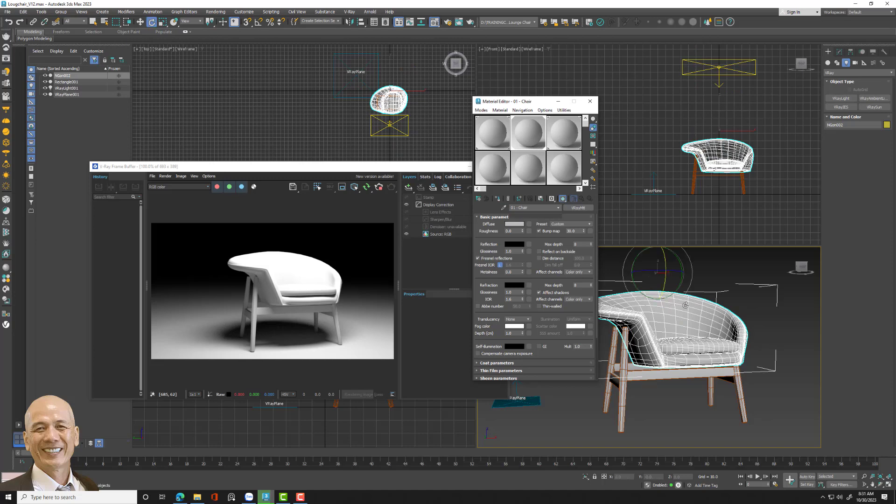
pyautogui.click(518, 225)
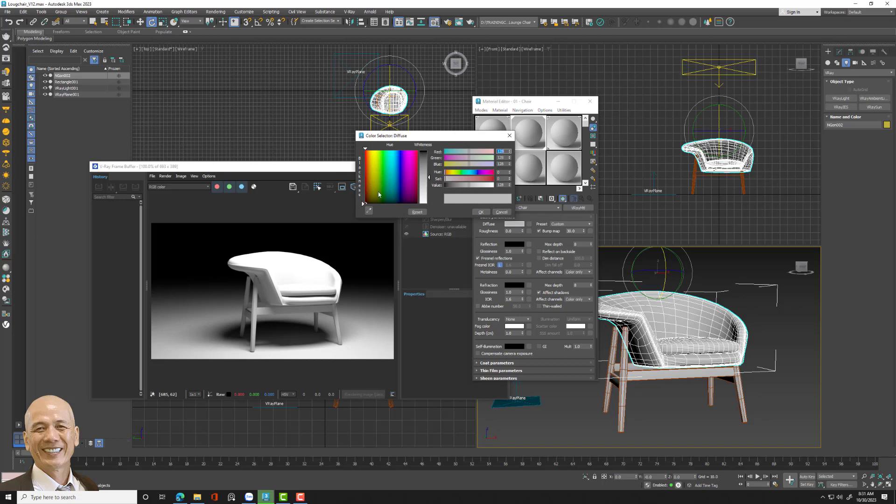
pyautogui.moveTo(379, 194); pyautogui.dragTo(369, 193)
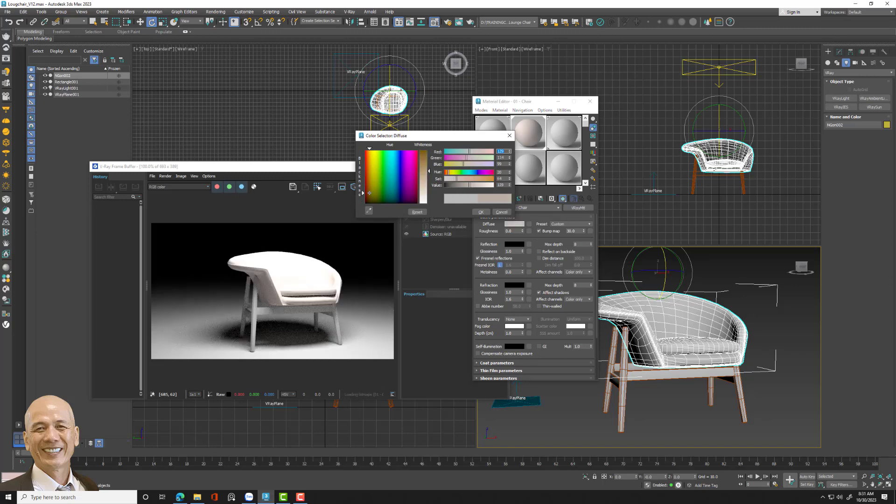
pyautogui.moveTo(429, 171); pyautogui.dragTo(429, 158)
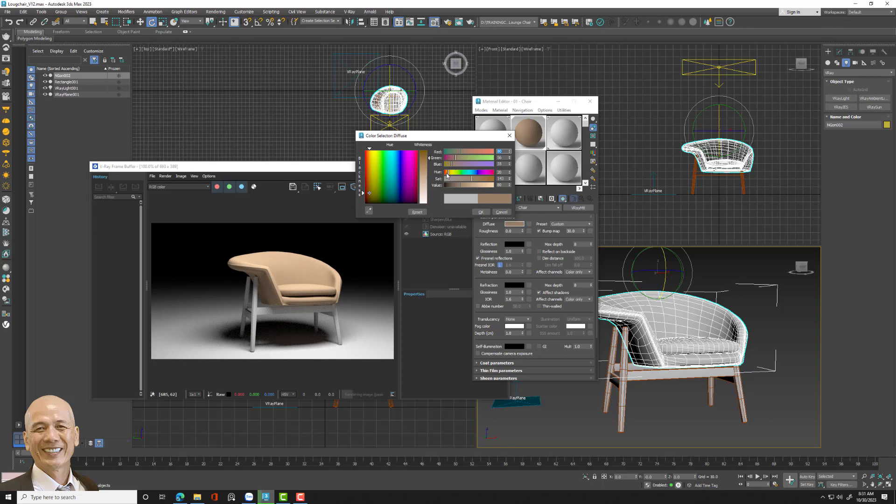
pyautogui.moveTo(460, 152); pyautogui.dragTo(464, 152)
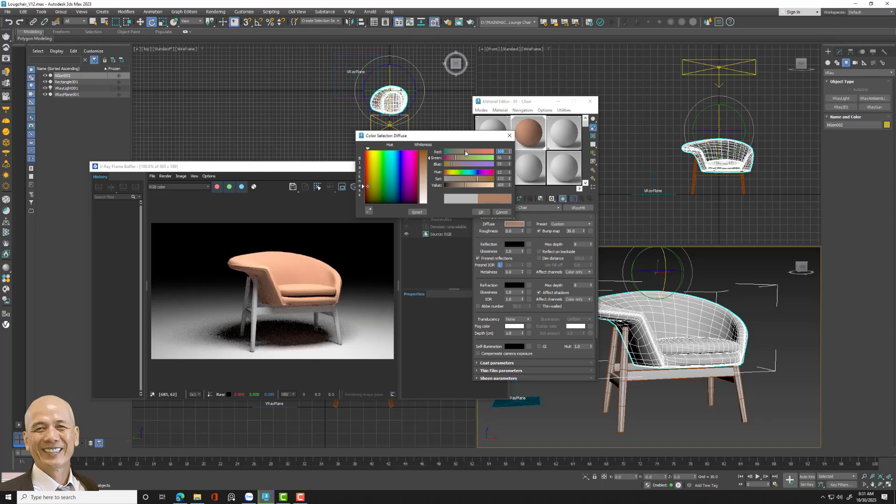
# - Enlarge and frame the render window, then lighten the chair's diffuse colour slightly
pyautogui.moveTo(271, 175); pyautogui.dragTo(215, 148)
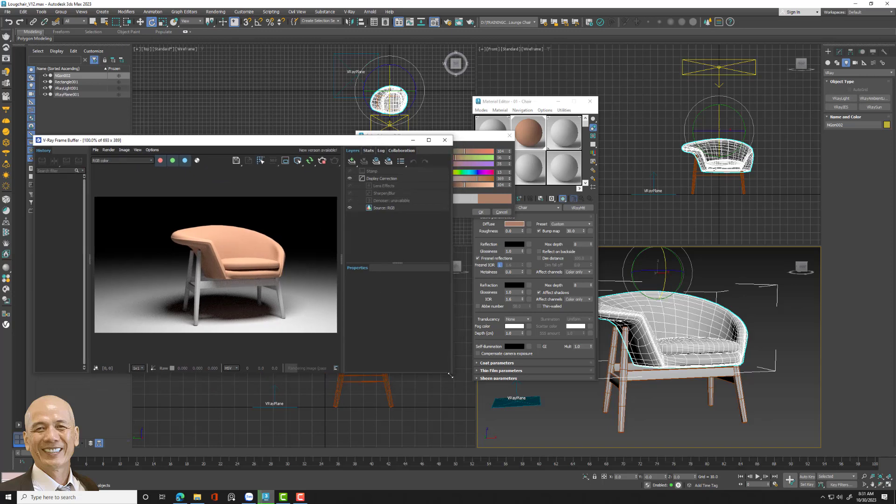
pyautogui.moveTo(450, 375); pyautogui.dragTo(476, 423)
pyautogui.scroll(2, 366, 311)
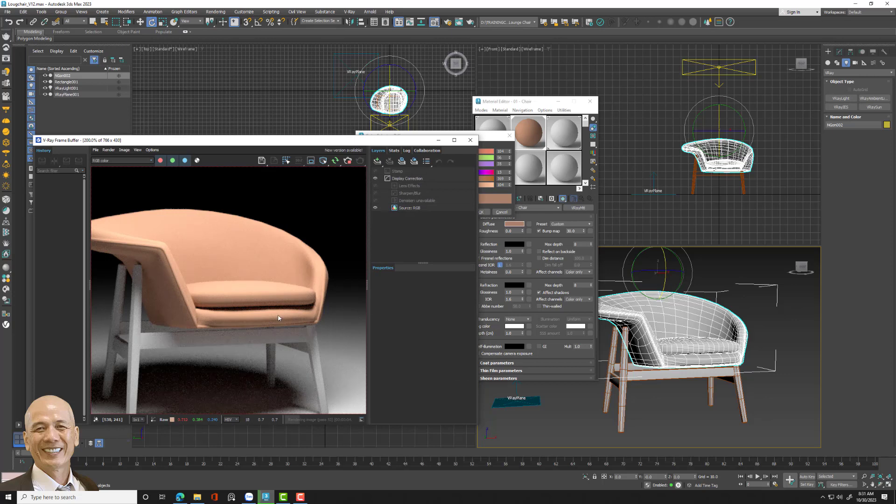
pyautogui.moveTo(283, 321); pyautogui.dragTo(299, 299, button='middle')
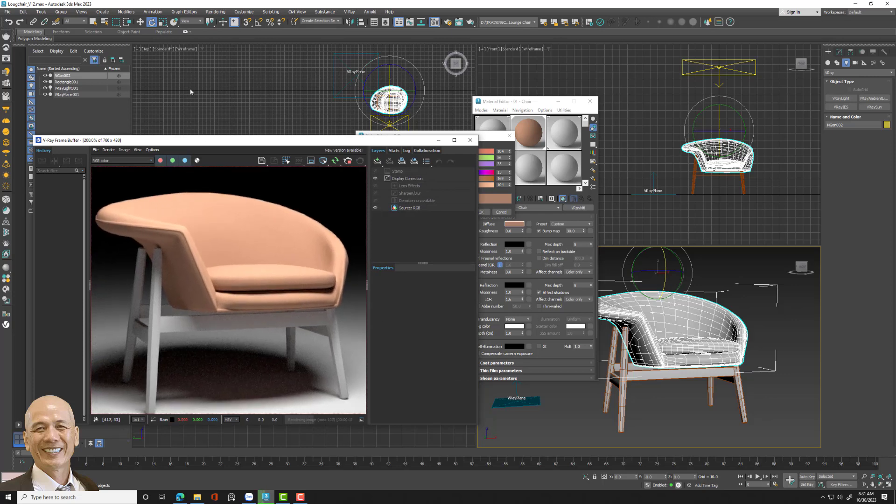
pyautogui.click(484, 155)
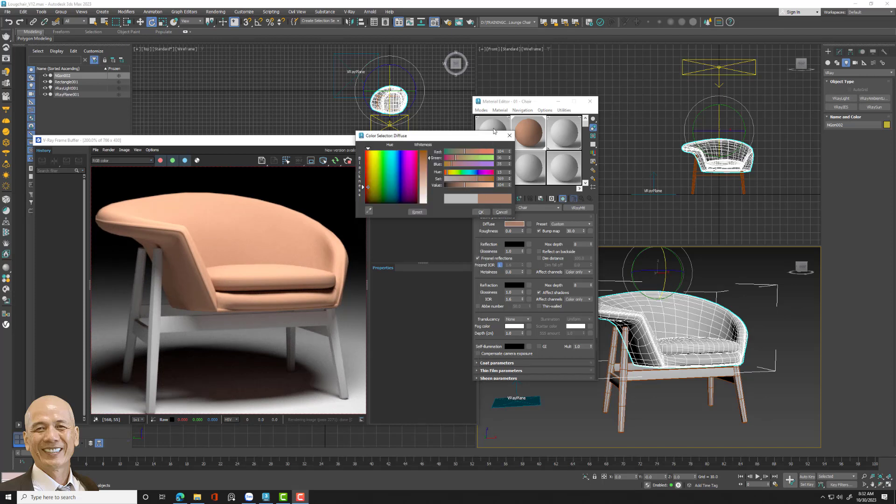
pyautogui.moveTo(467, 135); pyautogui.dragTo(537, 122)
pyautogui.moveTo(432, 174); pyautogui.dragTo(438, 145)
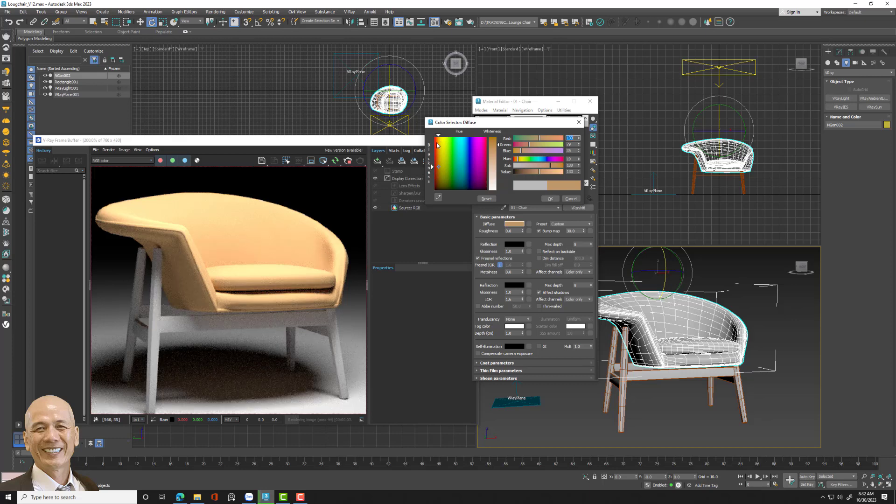
# - Accept the tan diffuse colour and set the Chair material's reflection colour to grey
pyautogui.click(550, 199)
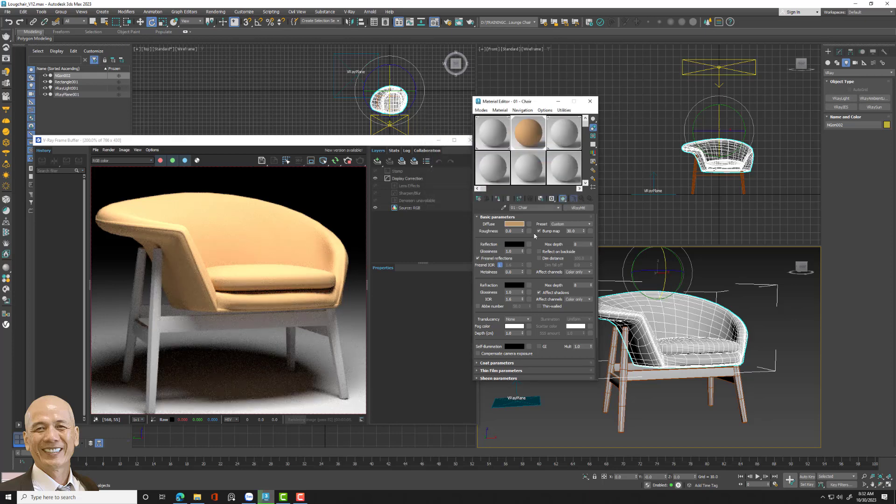
pyautogui.doubleClick(511, 251)
pyautogui.click(514, 244)
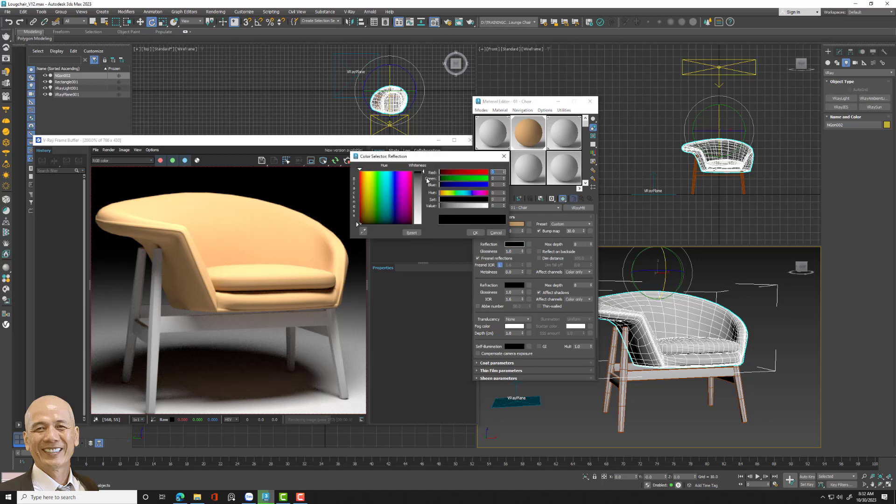
pyautogui.moveTo(426, 179); pyautogui.dragTo(426, 201)
pyautogui.click(475, 233)
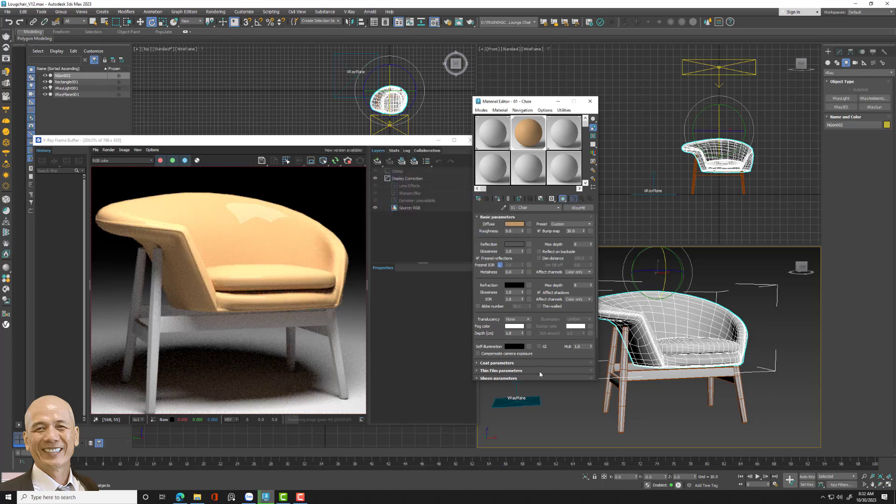
# - Expand the Chair material's Maps rollout and browse map types for the Bump slot
pyautogui.scroll(-2, 540, 374)
pyautogui.scroll(-2, 540, 371)
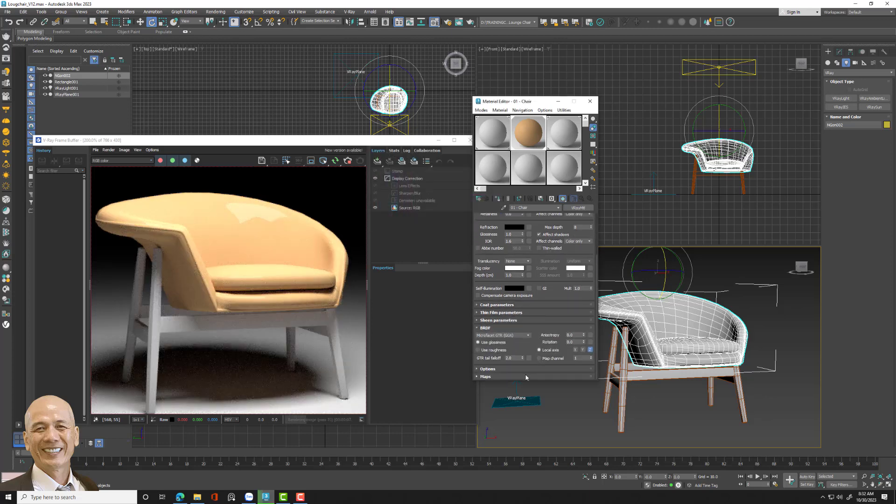
pyautogui.click(529, 376)
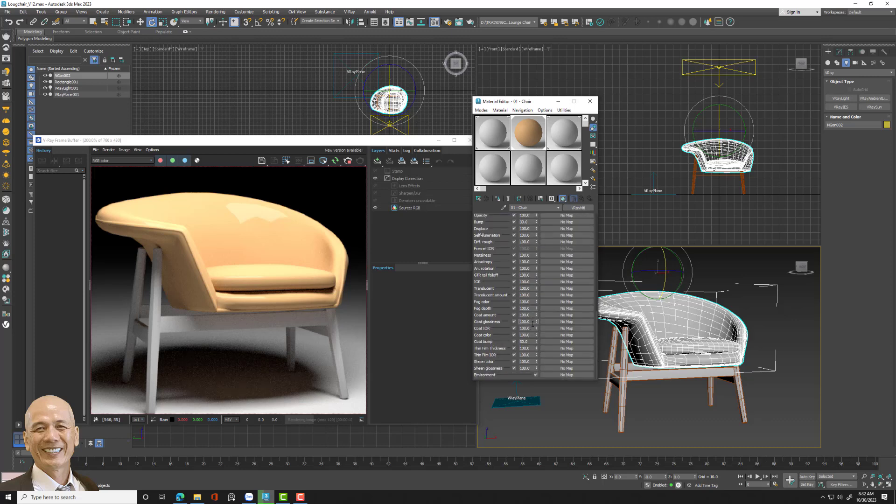
pyautogui.click(533, 345)
pyautogui.scroll(1, 538, 339)
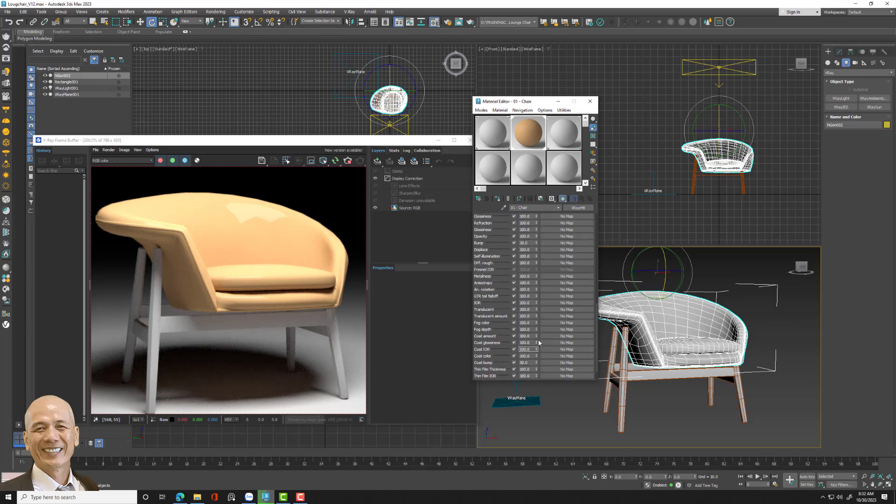
pyautogui.click(562, 242)
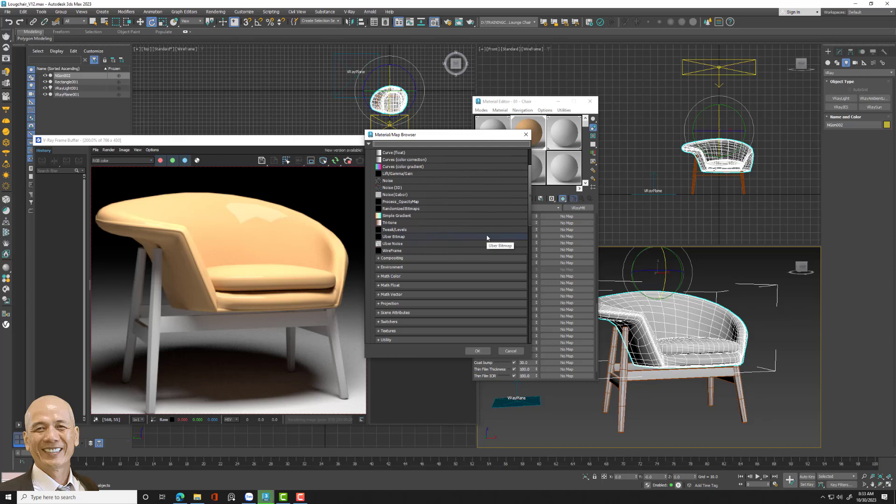
# - Search the map browser for 'cel' and assign the Cellular map to the Bump slot
pyautogui.scroll(3, 448, 210)
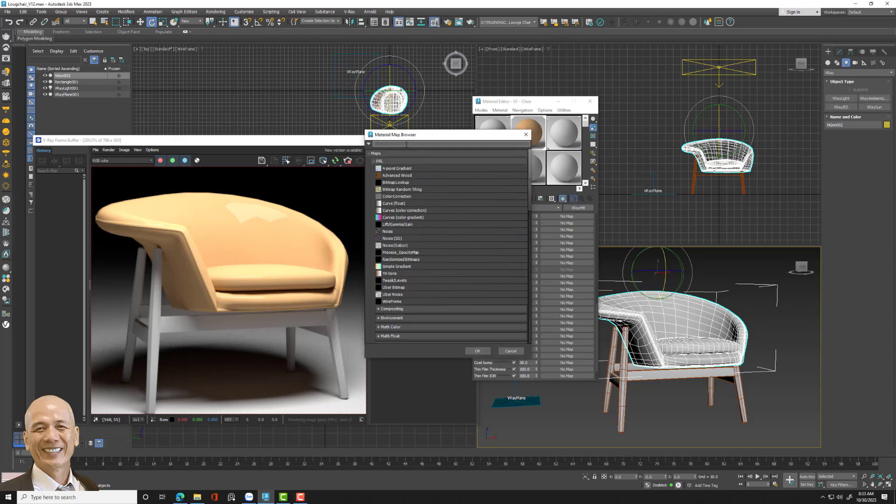
pyautogui.write('ca')
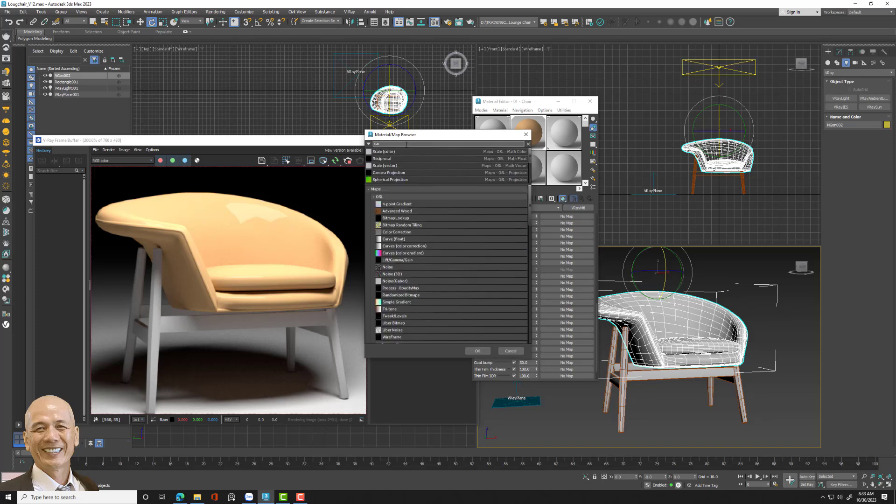
pyautogui.write('cu')
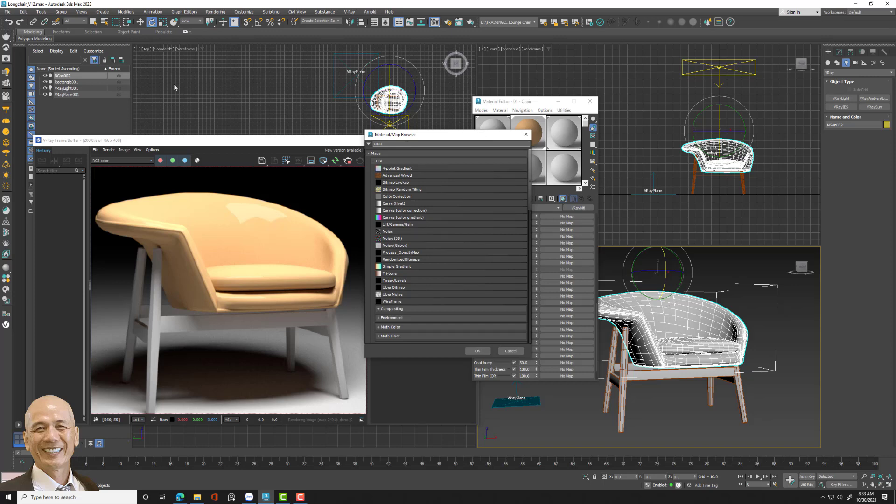
pyautogui.scroll(-2, 448, 234)
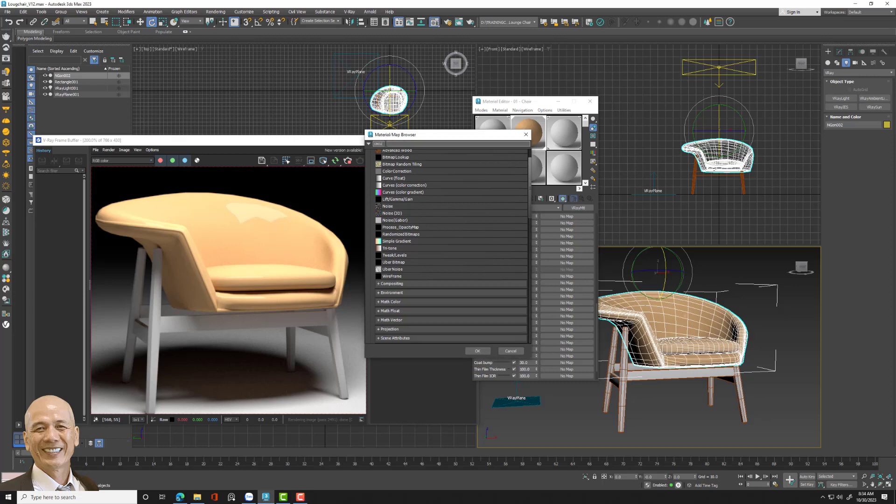
pyautogui.press('BackSpace')
pyautogui.press('BackSpace')
pyautogui.press('BackSpace')
pyautogui.write('el')
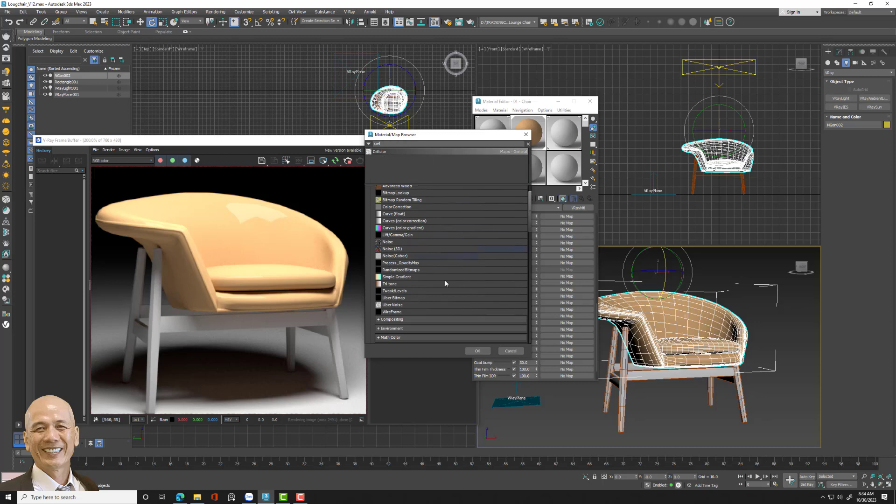
pyautogui.doubleClick(382, 155)
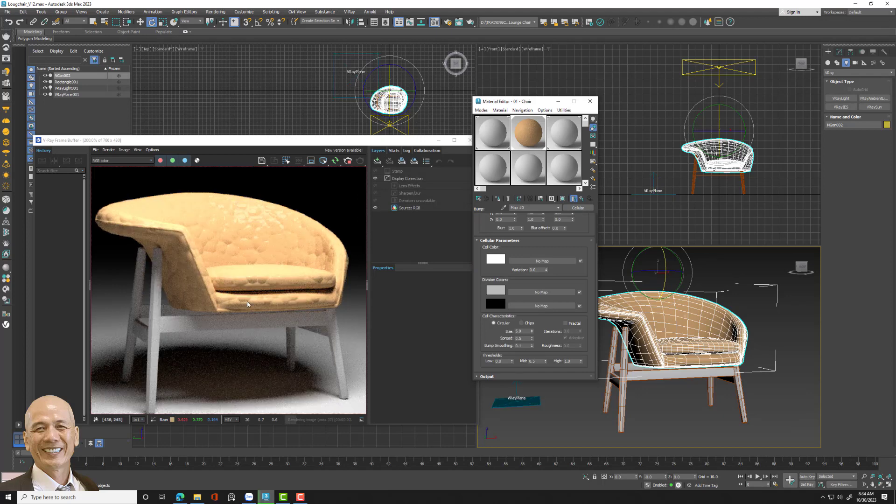
# - Set the Cellular cell size to 0.1 and Division Color1 Value to 42, then return to Chair
pyautogui.doubleClick(524, 331)
pyautogui.press('Return')
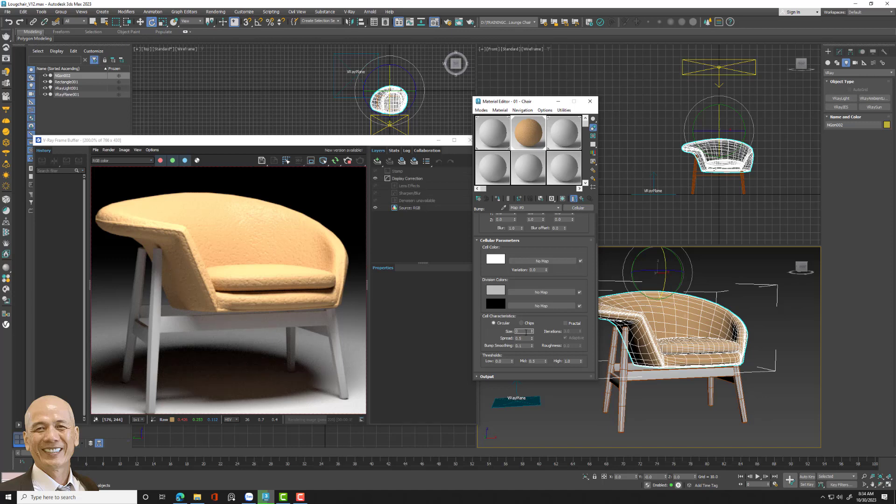
pyautogui.doubleClick(523, 332)
pyautogui.click(498, 291)
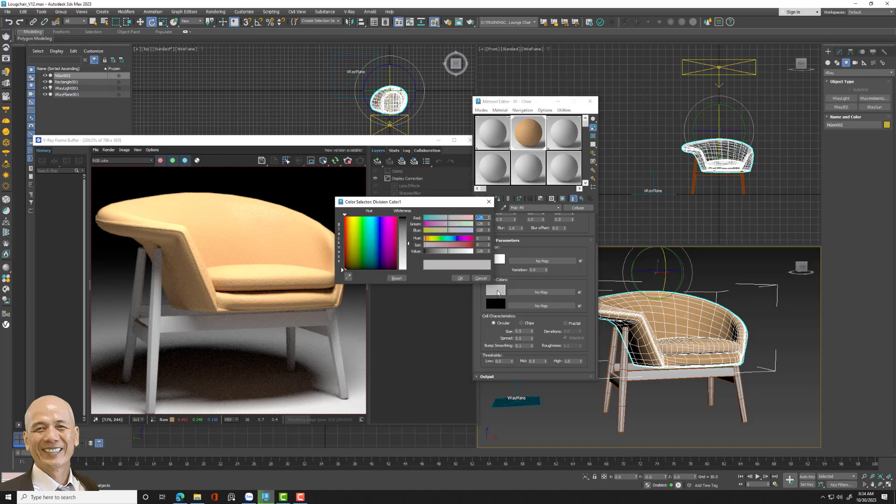
pyautogui.moveTo(448, 252); pyautogui.dragTo(424, 253)
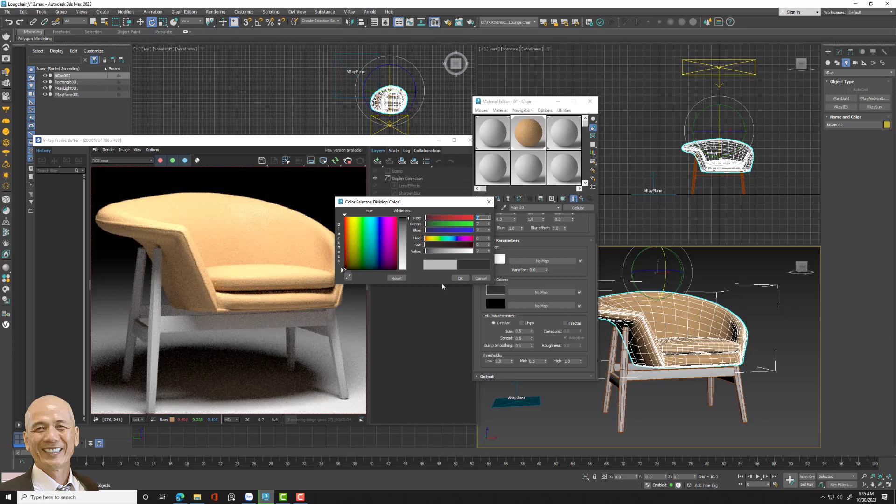
pyautogui.click(460, 278)
pyautogui.doubleClick(520, 331)
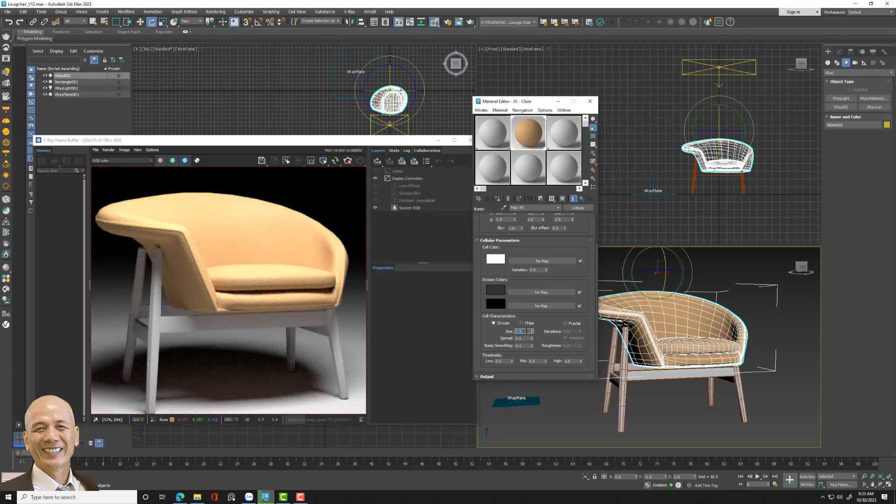
pyautogui.write('0.1')
pyautogui.press('Return')
pyautogui.click(582, 199)
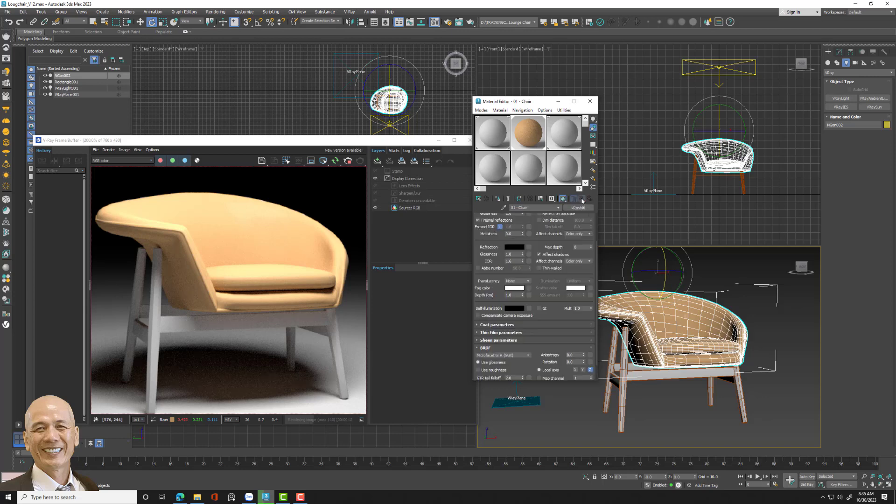
# - Lower the Chair material's Bump amount, then select the leg frame and its Leg material
pyautogui.scroll(-2, 553, 307)
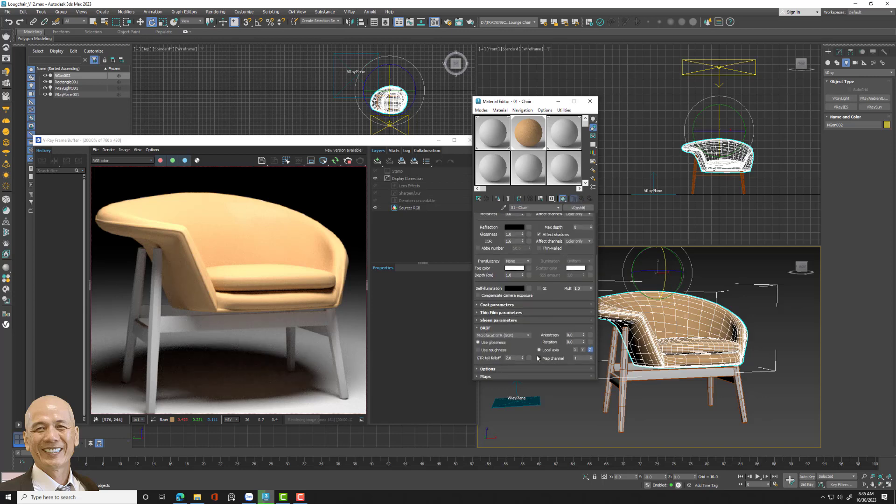
pyautogui.click(534, 376)
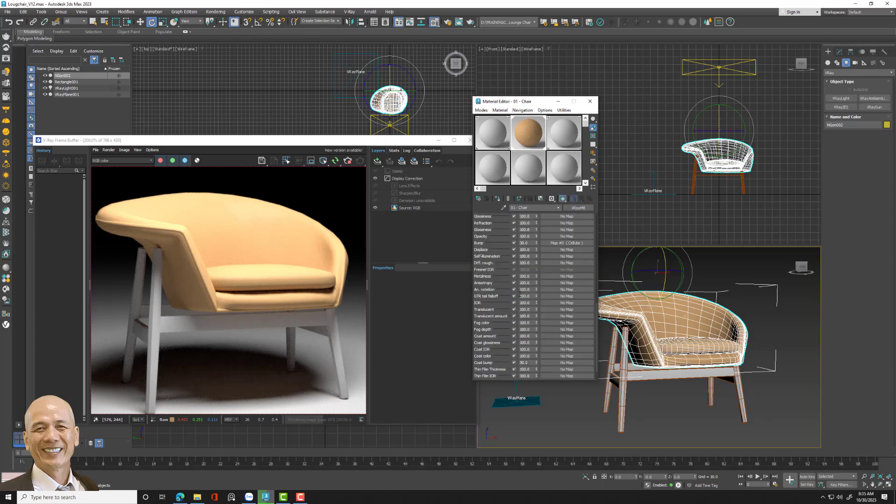
pyautogui.doubleClick(524, 243)
pyautogui.press('Return')
pyautogui.press('Return')
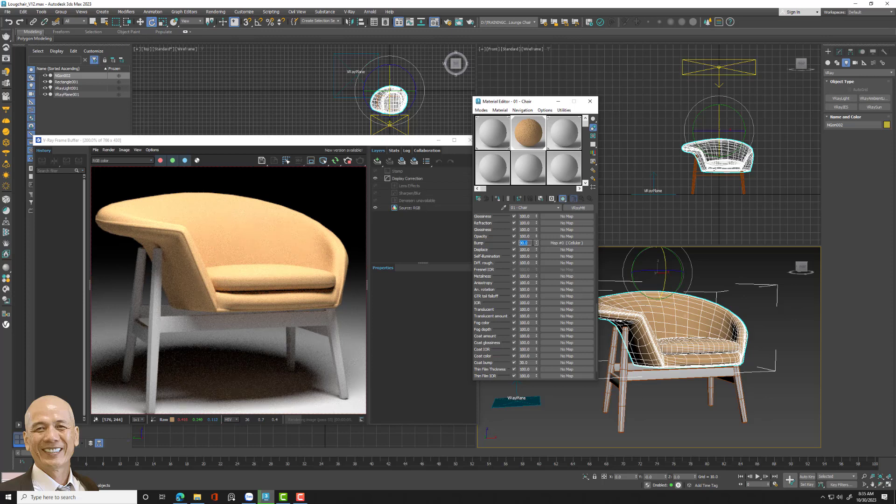
pyautogui.click(622, 400)
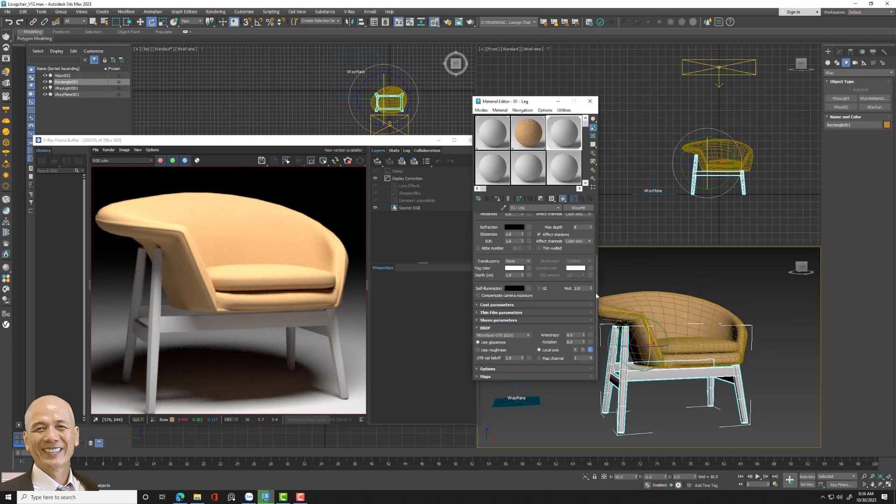
# - Add a General > Bitmap map to the 01 - Leg material's diffuse colour slot
pyautogui.moveTo(596, 295); pyautogui.dragTo(595, 245)
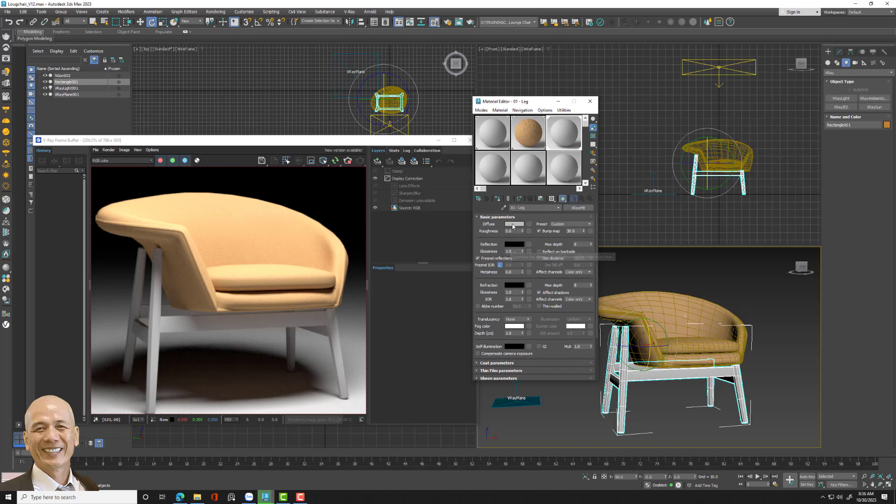
pyautogui.click(186, 83)
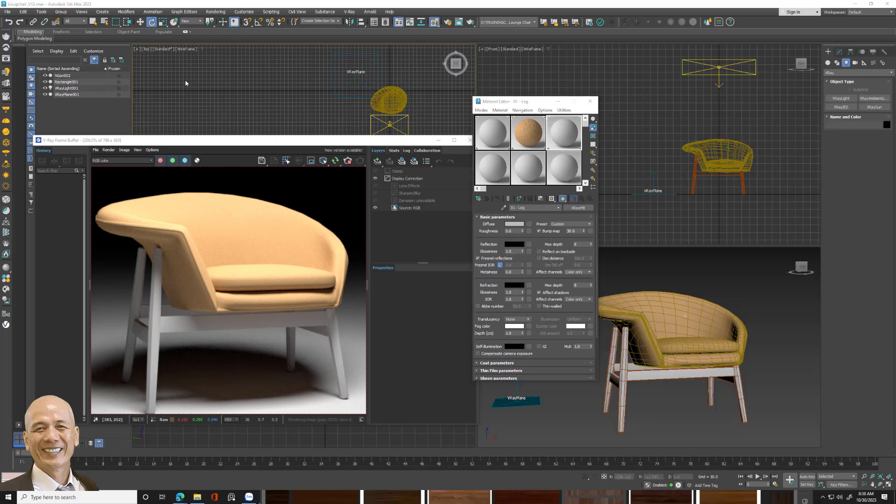
pyautogui.click(529, 225)
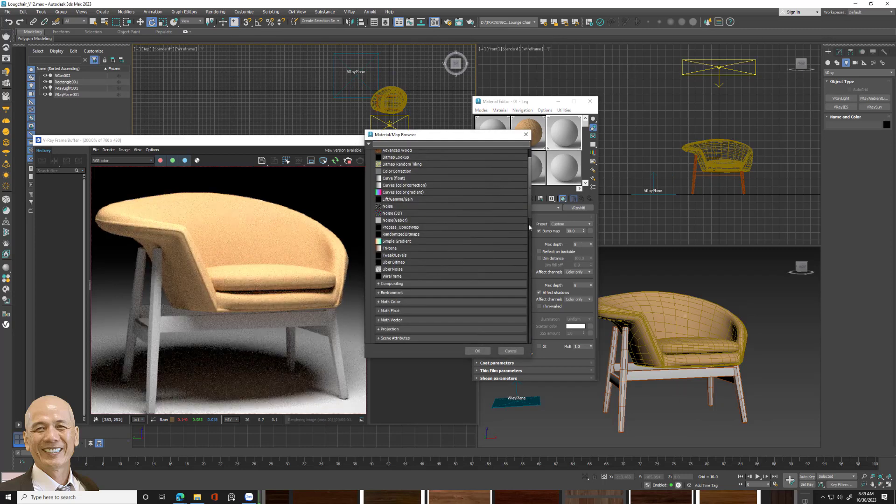
pyautogui.scroll(-1, 475, 220)
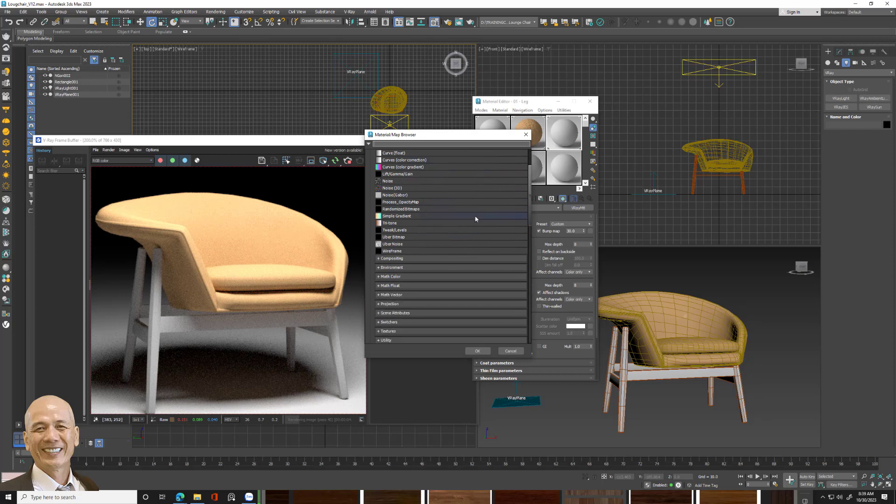
pyautogui.scroll(-2, 475, 219)
pyautogui.scroll(-2, 475, 220)
pyautogui.click(389, 291)
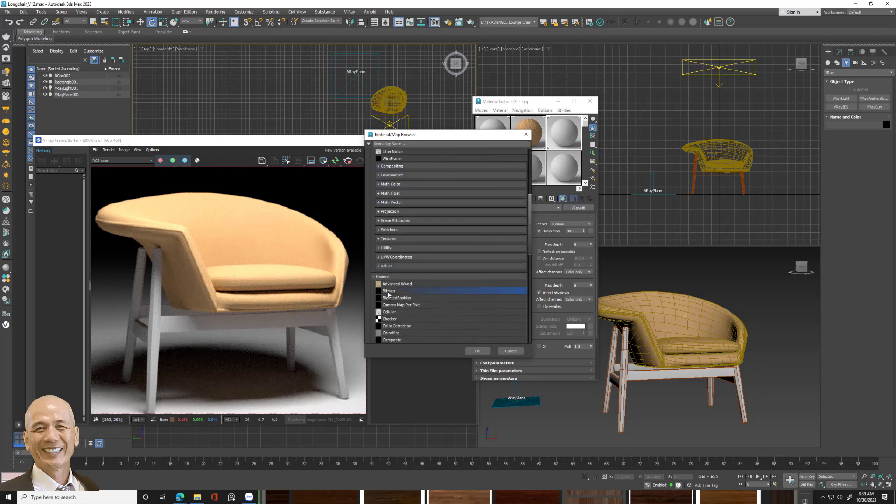
pyautogui.click(476, 350)
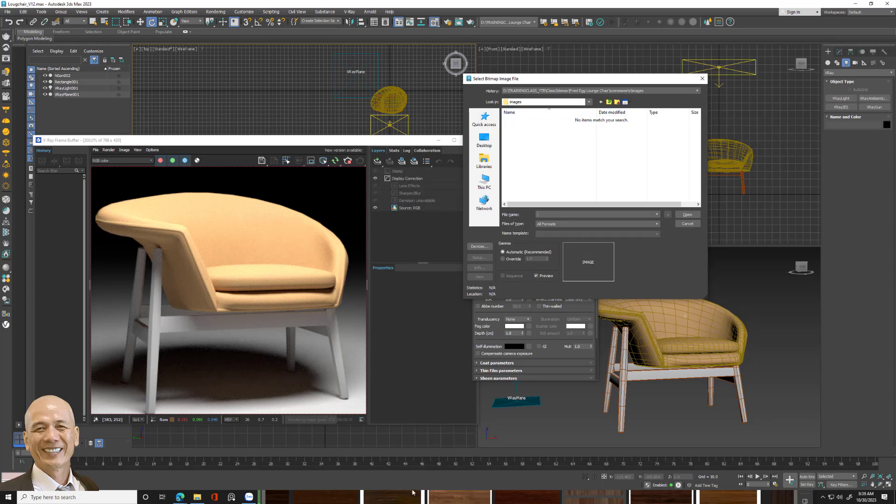
# - Start saving the dark wood texture from Edge's image search with Save image as
pyautogui.moveTo(180, 497)
pyautogui.click(223, 475)
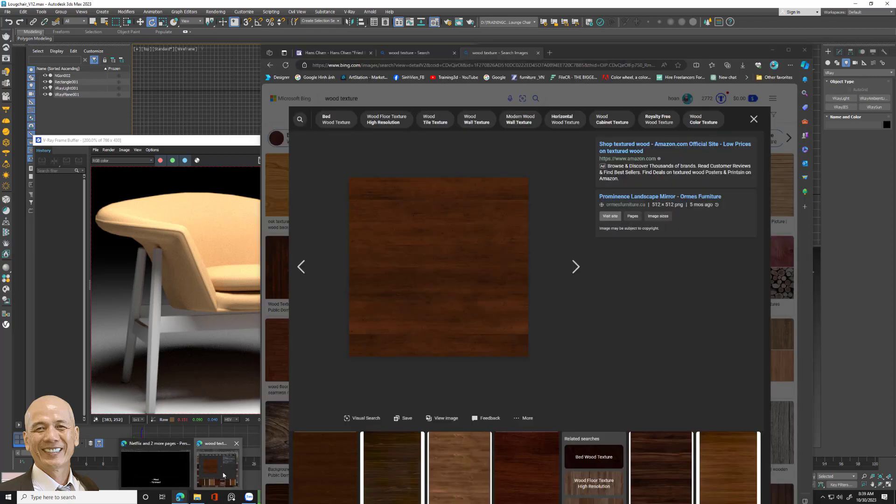
pyautogui.click(224, 476)
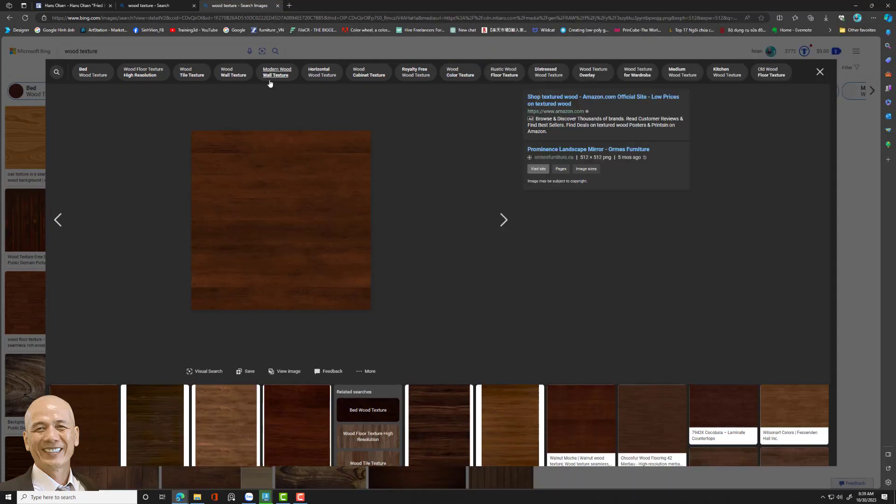
pyautogui.moveTo(281, 220)
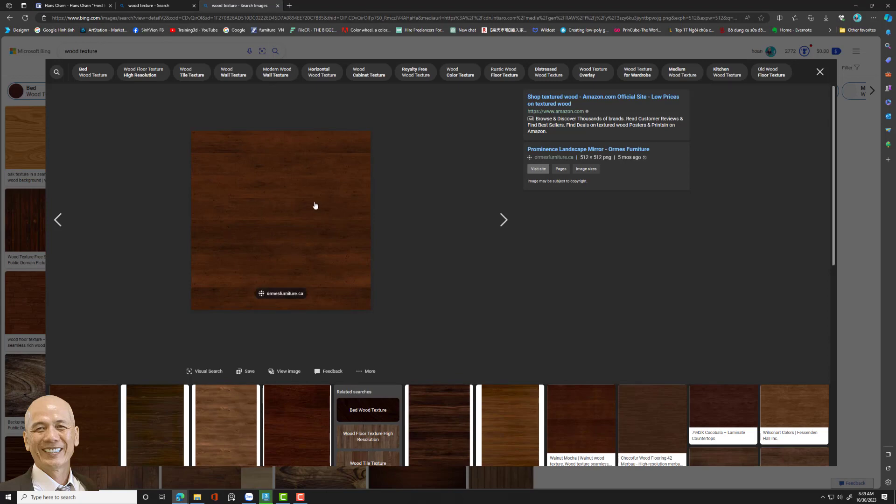
pyautogui.rightClick(315, 206)
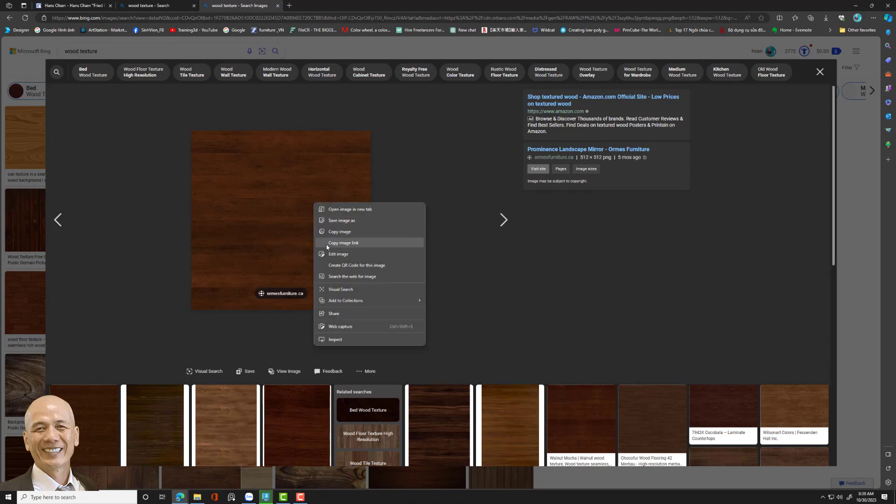
pyautogui.click(339, 220)
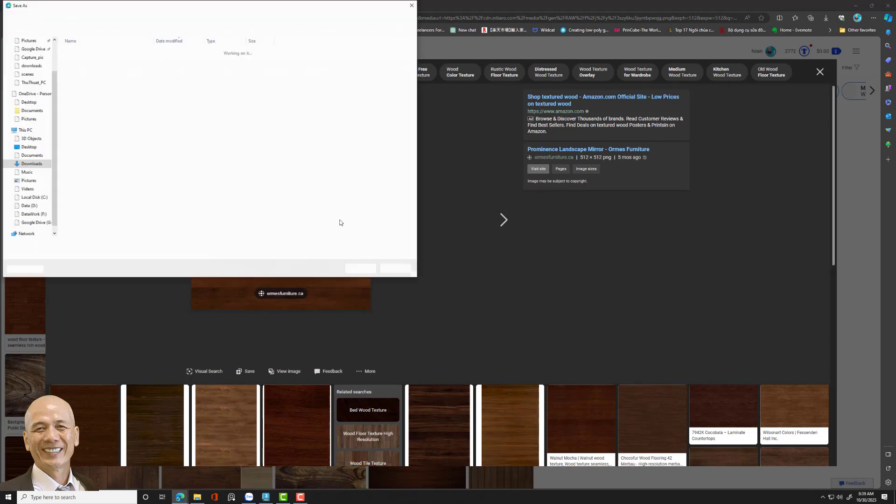
pyautogui.moveTo(361, 9); pyautogui.dragTo(670, 89)
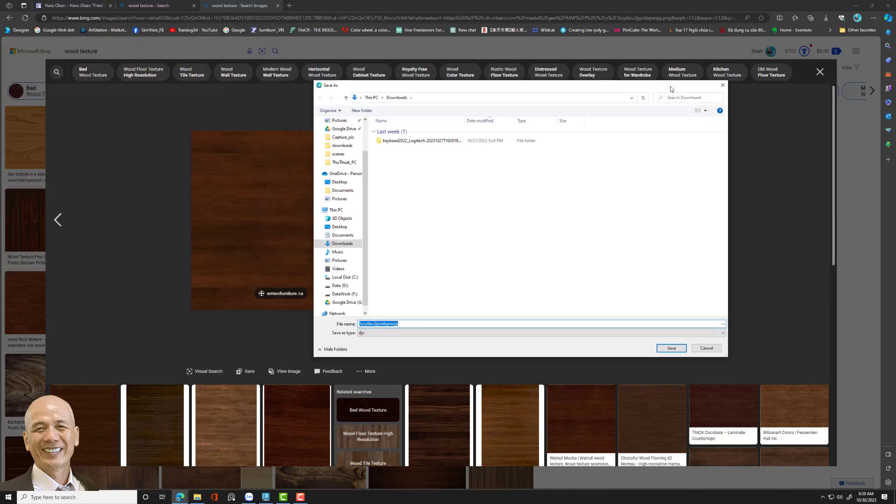
# - Save it as wood.png in D:\TRAININGCLASS_YTB\Class3dsmax\Fried Egg Lounge Chair\materiallibraries
pyautogui.click(345, 293)
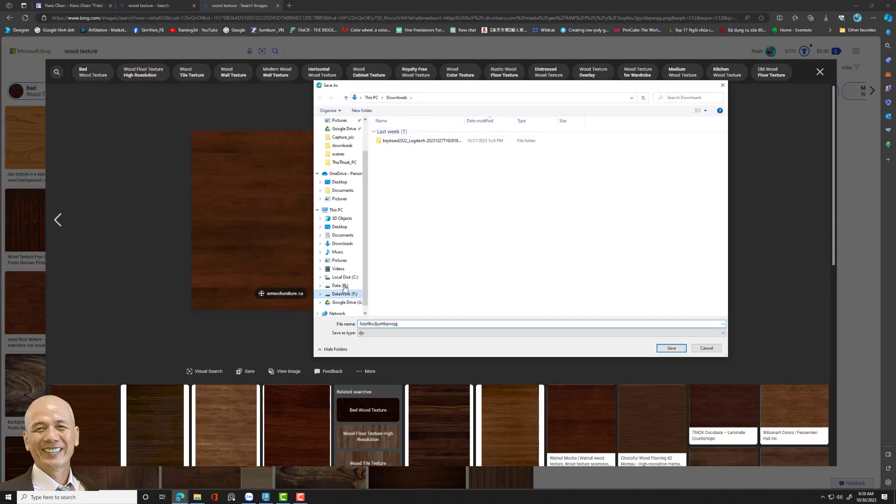
pyautogui.click(344, 287)
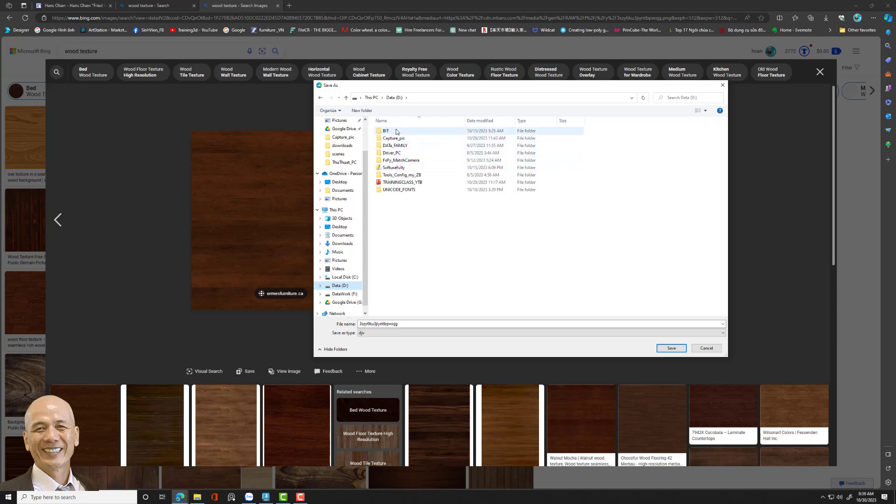
pyautogui.doubleClick(396, 182)
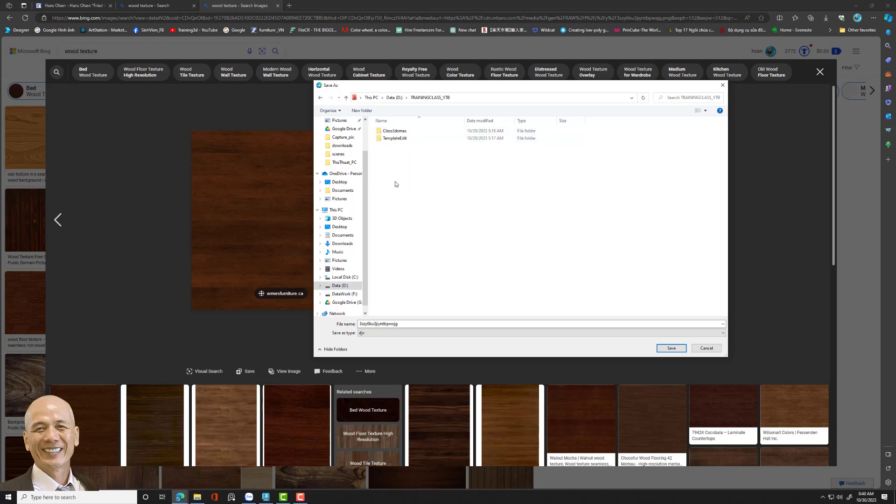
pyautogui.doubleClick(395, 131)
pyautogui.doubleClick(399, 131)
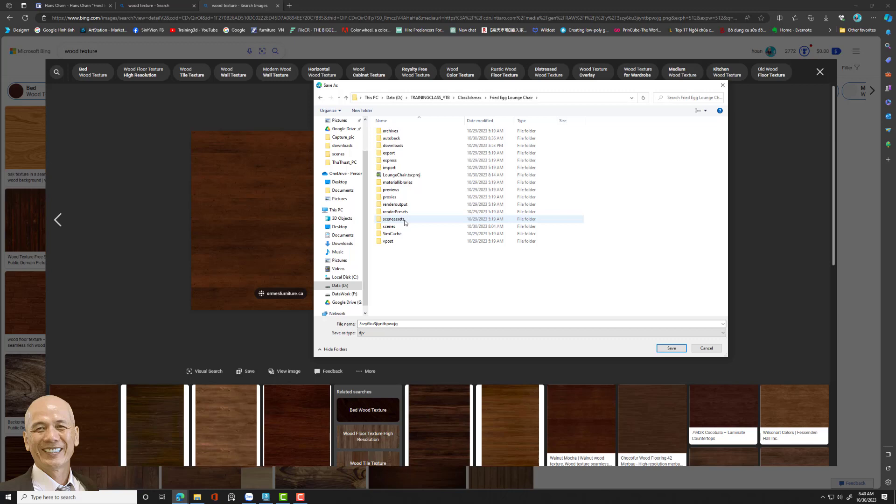
pyautogui.click(405, 183)
pyautogui.doubleClick(405, 184)
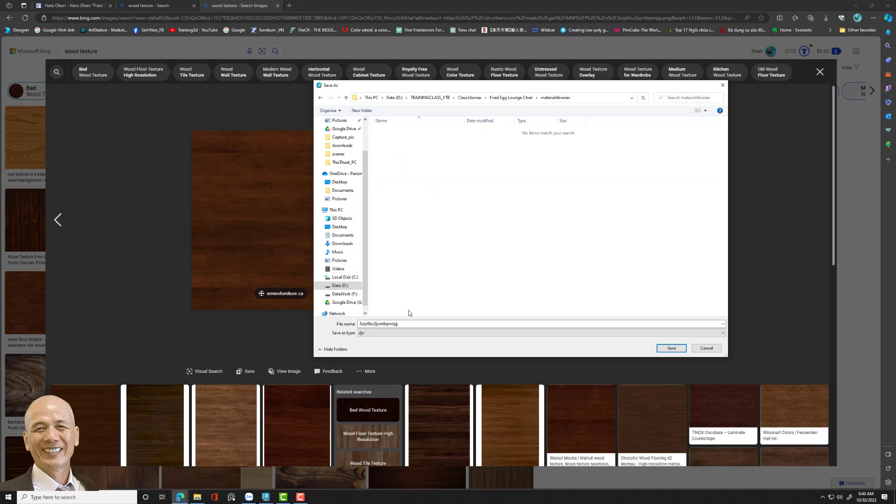
pyautogui.doubleClick(419, 324)
pyautogui.write('w')
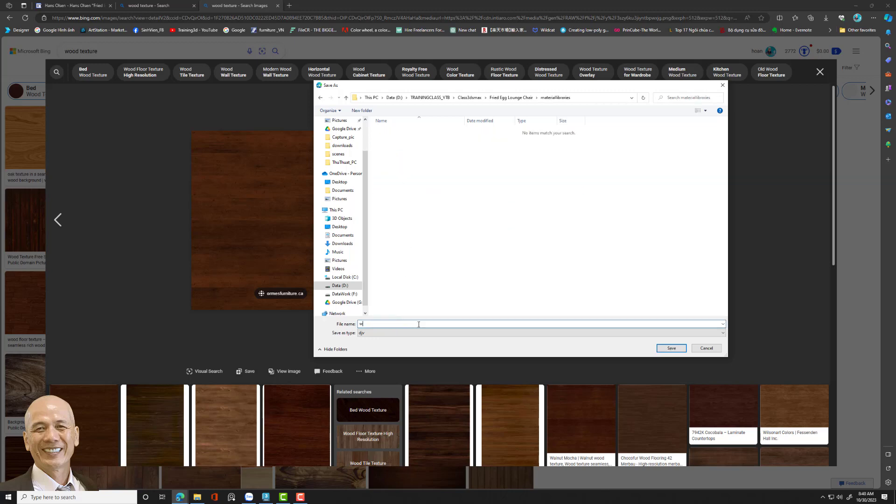
pyautogui.write('ood')
pyautogui.click(674, 349)
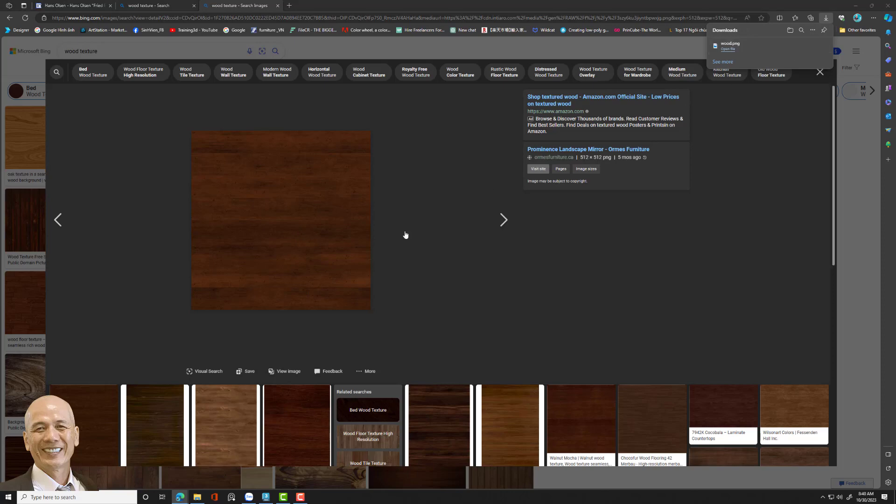
pyautogui.hotkey('alt', 'Tab')
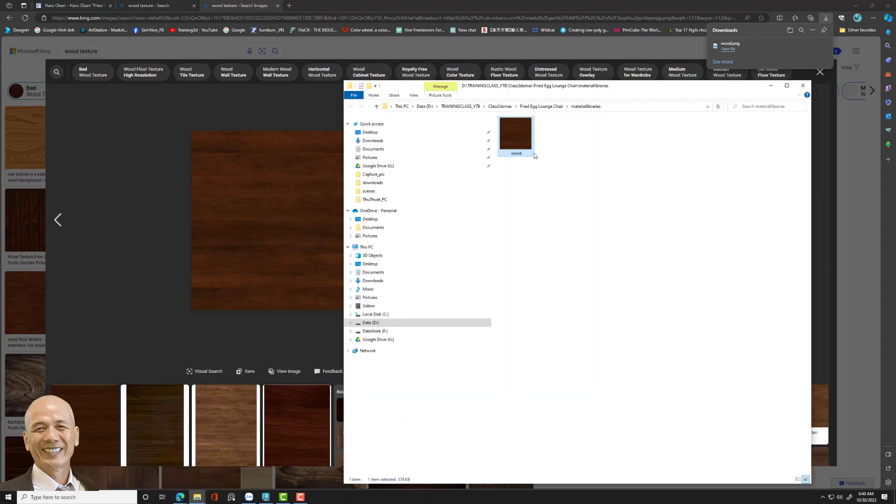
pyautogui.click(748, 54)
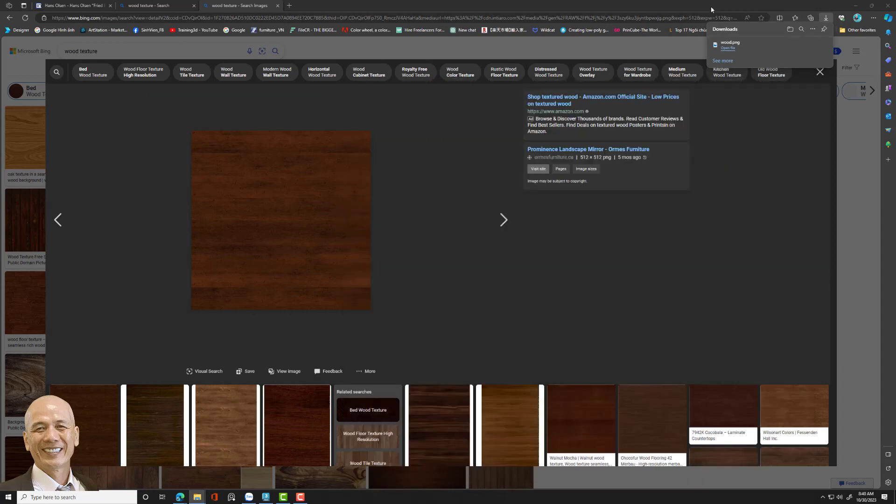
# - Load wood.png from materiallibraries as the Leg material's diffuse bitmap
pyautogui.click(266, 497)
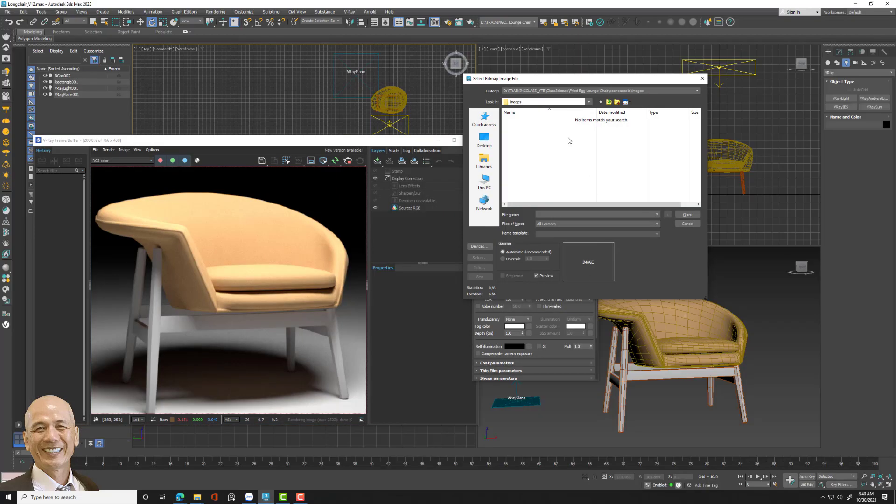
pyautogui.click(610, 102)
pyautogui.click(610, 102)
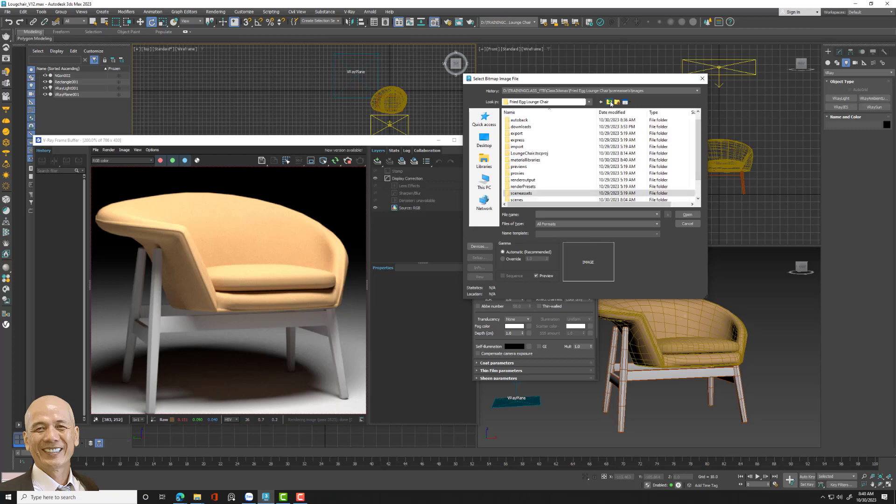
pyautogui.doubleClick(536, 160)
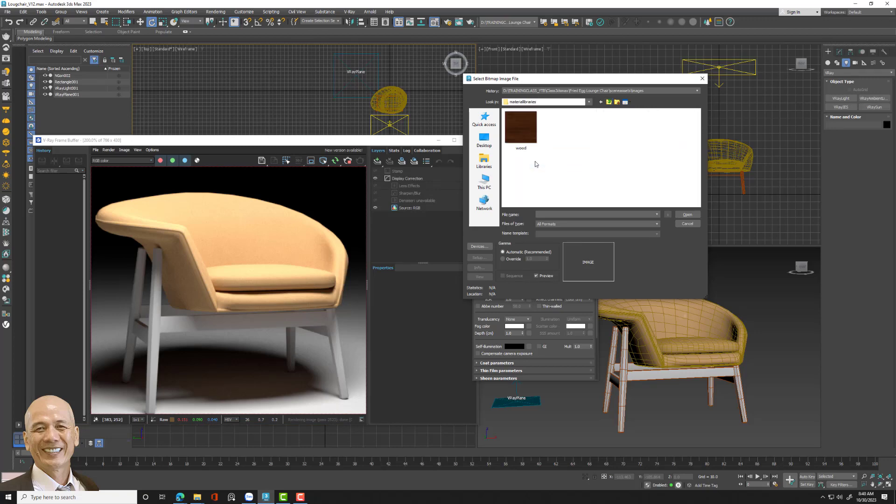
pyautogui.click(531, 136)
pyautogui.press('Return')
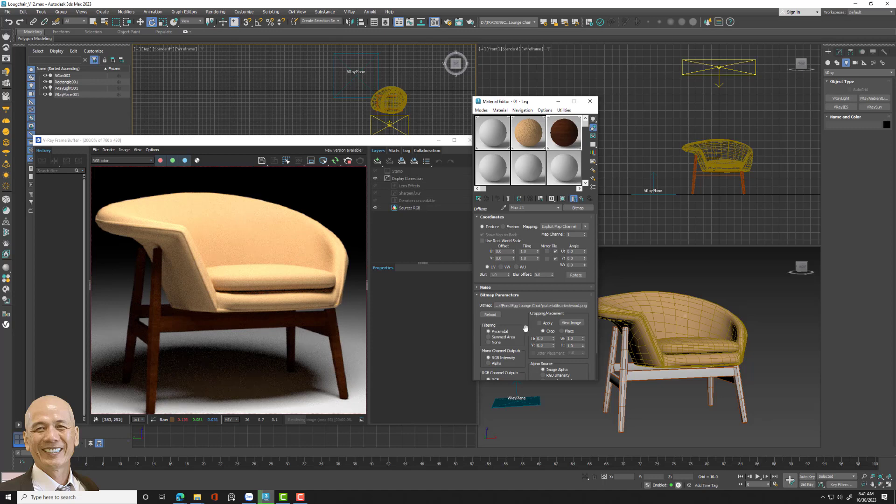
# - Lower the 01 - Leg material's reflection glossiness to 0.95
pyautogui.click(582, 199)
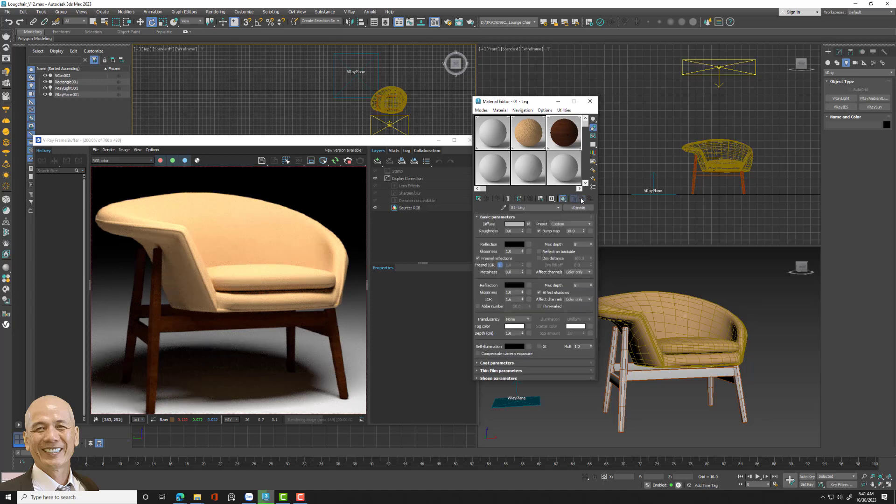
pyautogui.click(514, 252)
pyautogui.moveTo(522, 251); pyautogui.dragTo(524, 256)
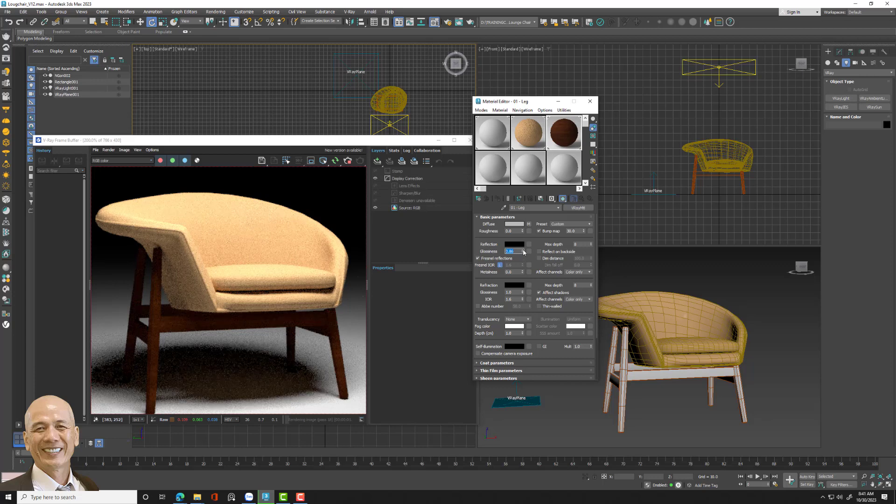
# - Set the leg material's reflection colour to dark grey with value 18
pyautogui.click(515, 246)
pyautogui.click(423, 196)
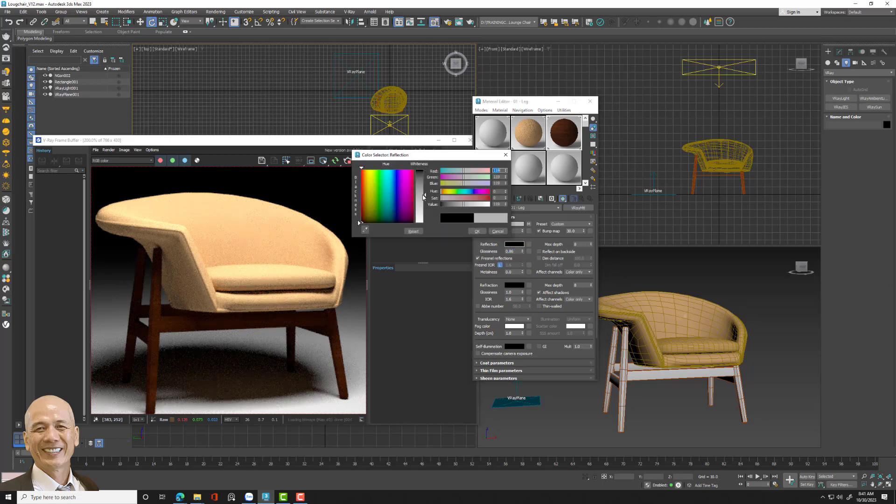
pyautogui.moveTo(423, 196); pyautogui.dragTo(425, 172)
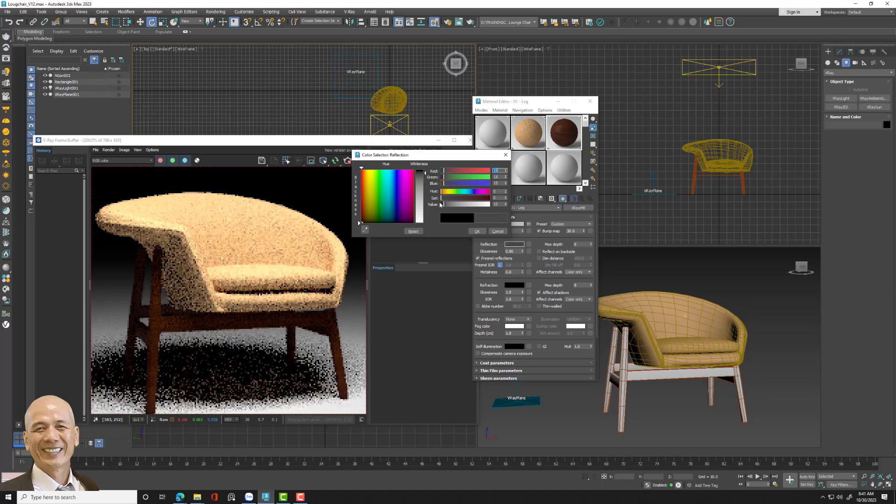
pyautogui.click(477, 231)
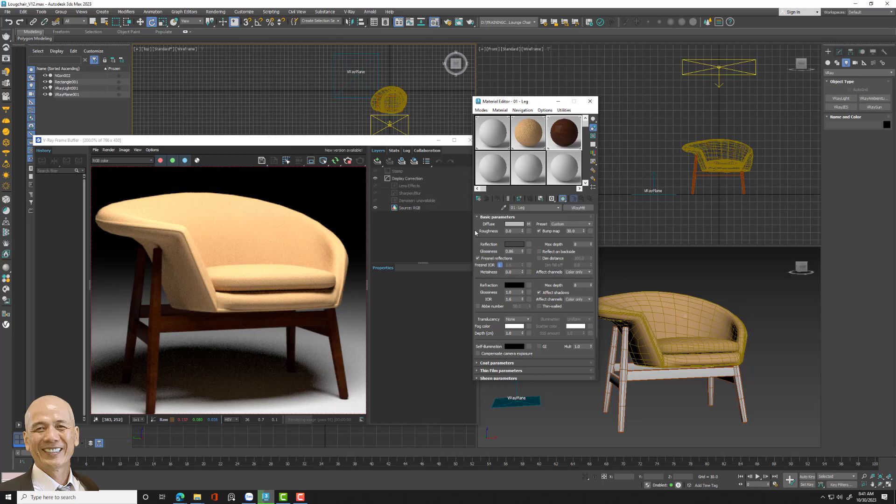
pyautogui.click(522, 232)
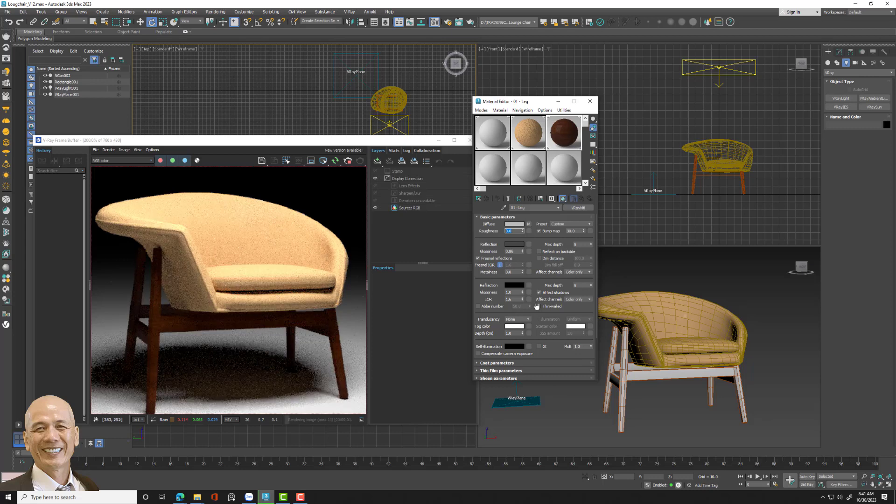
# - Collapse the chair base Rectangle001's FFD modifier stack into an Editable Poly
pyautogui.click(593, 103)
pyautogui.click(744, 188)
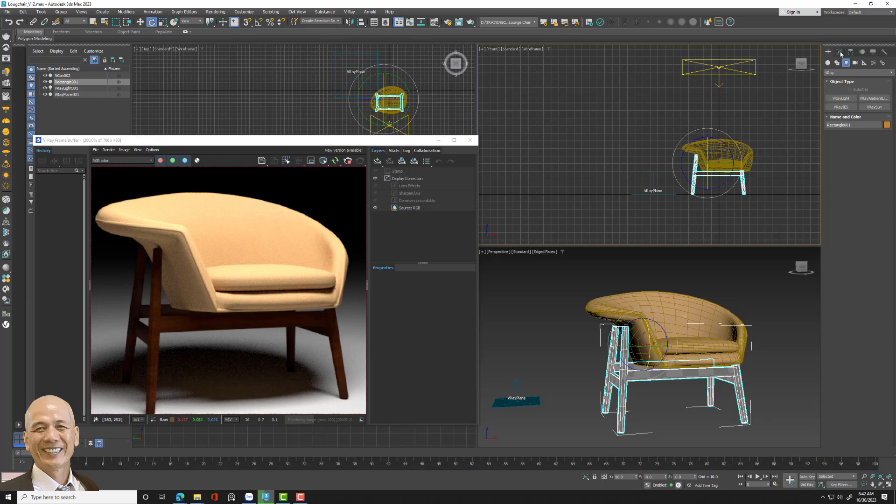
pyautogui.click(840, 52)
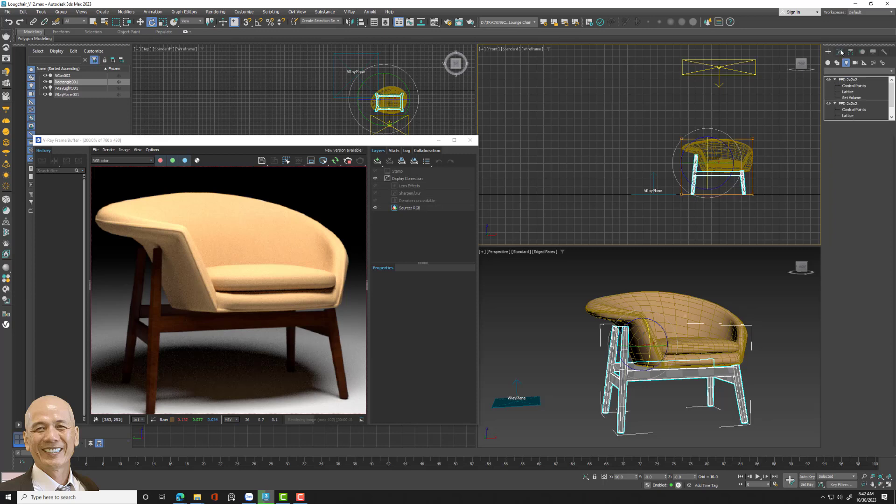
pyautogui.rightClick(854, 82)
pyautogui.click(823, 148)
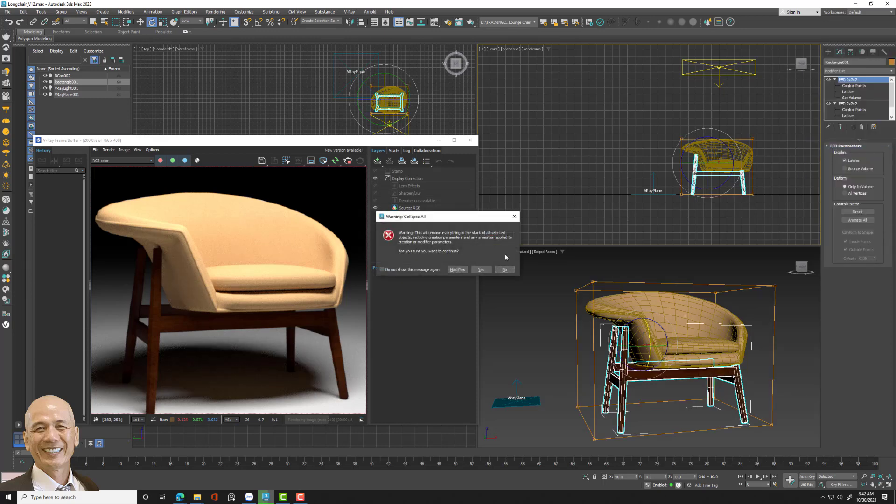
pyautogui.click(483, 270)
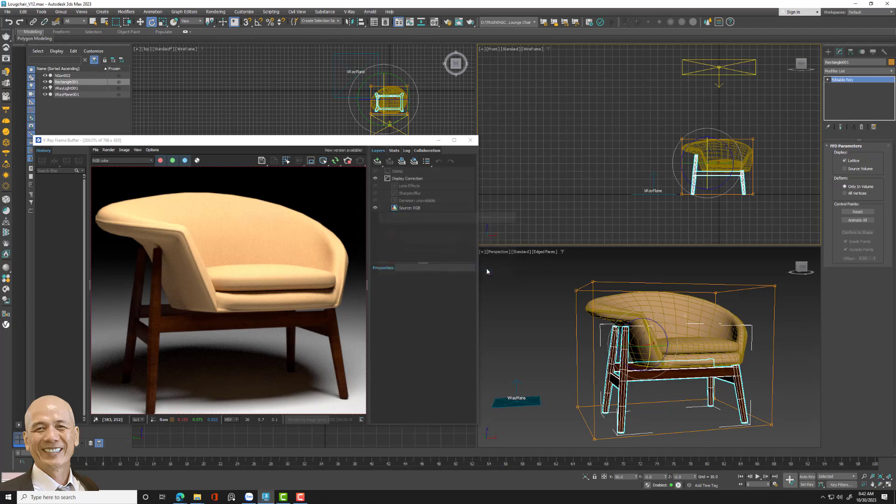
# - Add a TurboSmooth modifier on top of the Editable Poly chair shell
pyautogui.click(872, 71)
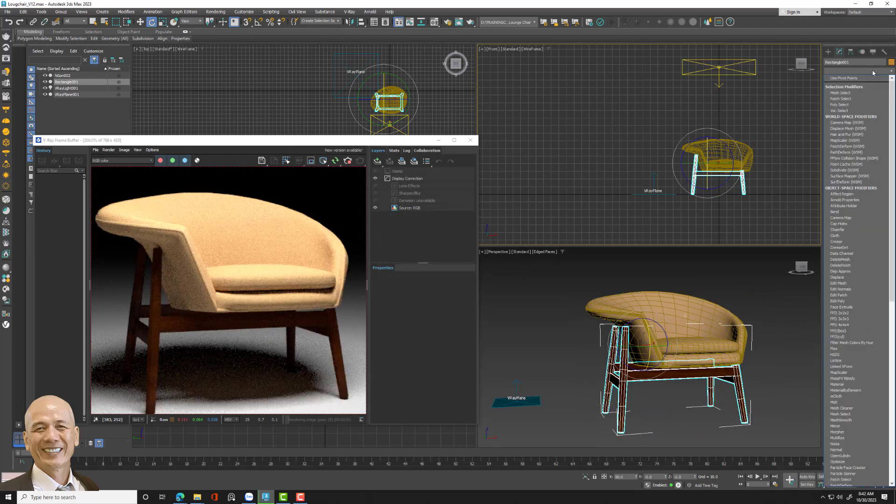
pyautogui.press('t')
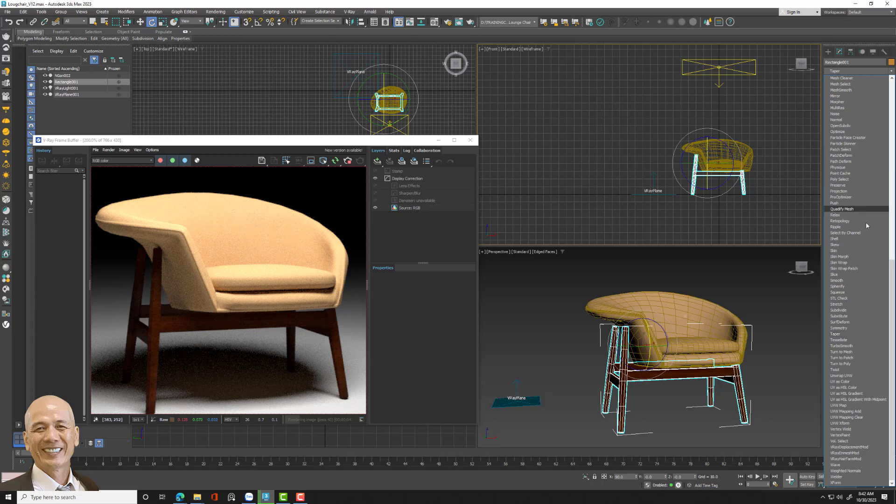
pyautogui.click(847, 346)
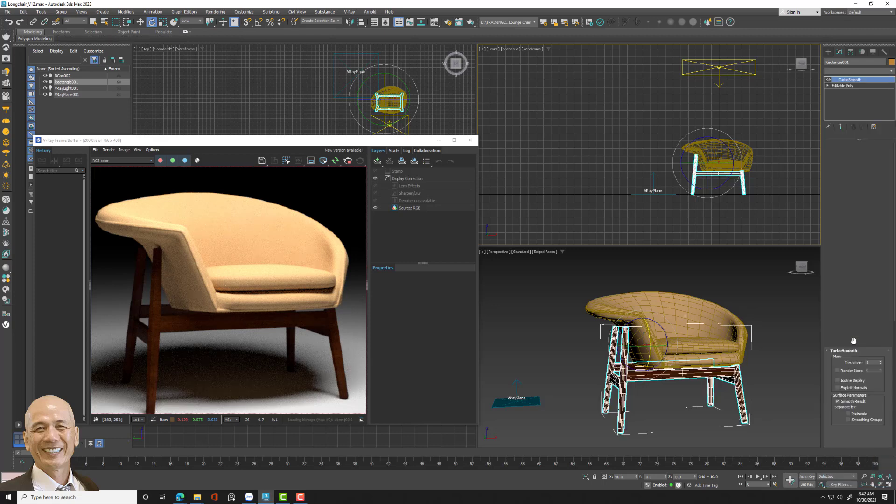
pyautogui.click(772, 313)
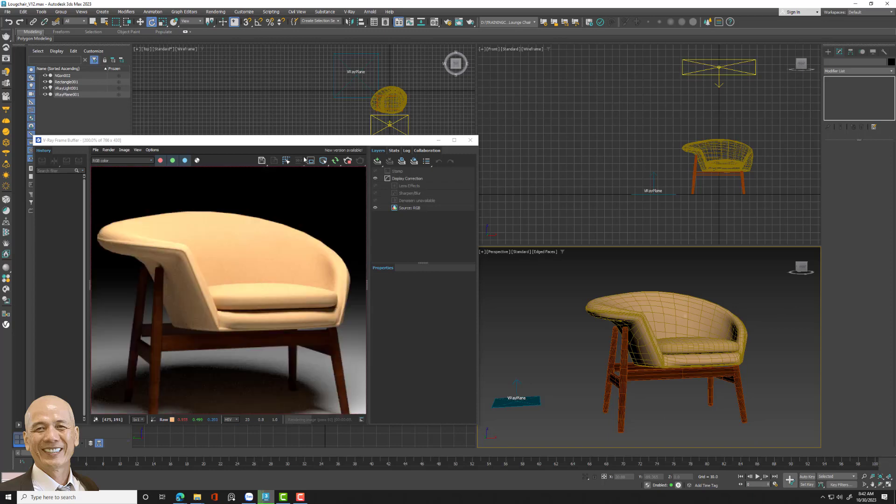
# - Set VRayLight001's multiplier to 20 and enlarge the V-Ray render preview window
pyautogui.click(718, 63)
pyautogui.click(718, 65)
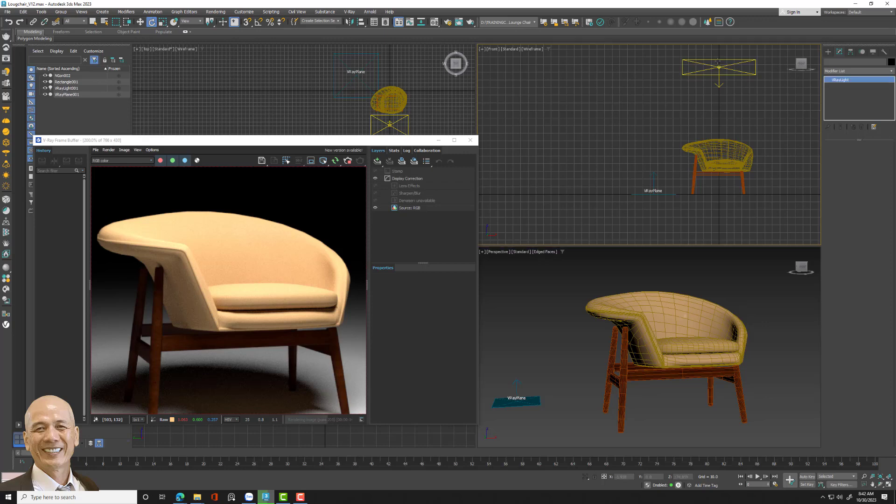
pyautogui.click(841, 52)
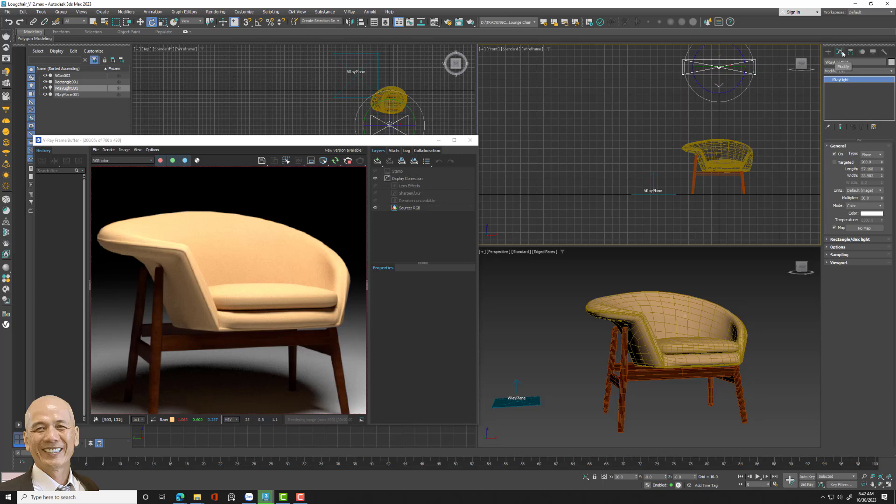
pyautogui.doubleClick(867, 198)
pyautogui.write('20')
pyautogui.press('Return')
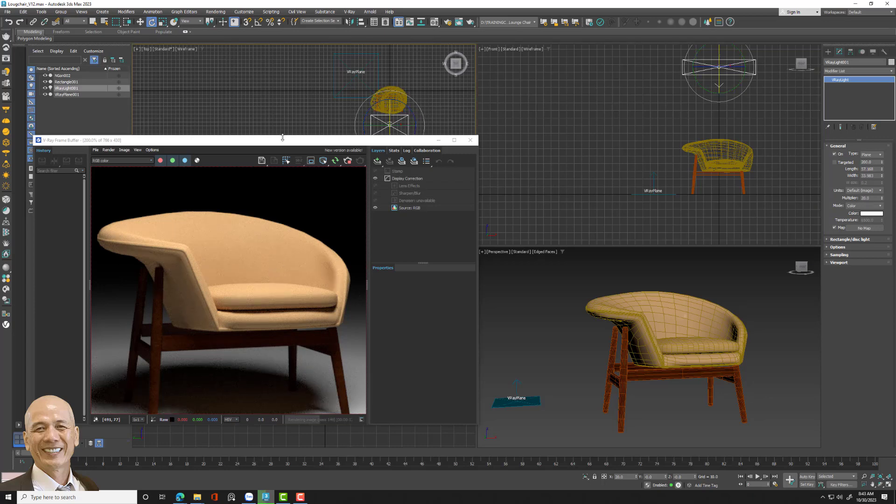
pyautogui.moveTo(479, 305); pyautogui.dragTo(574, 304)
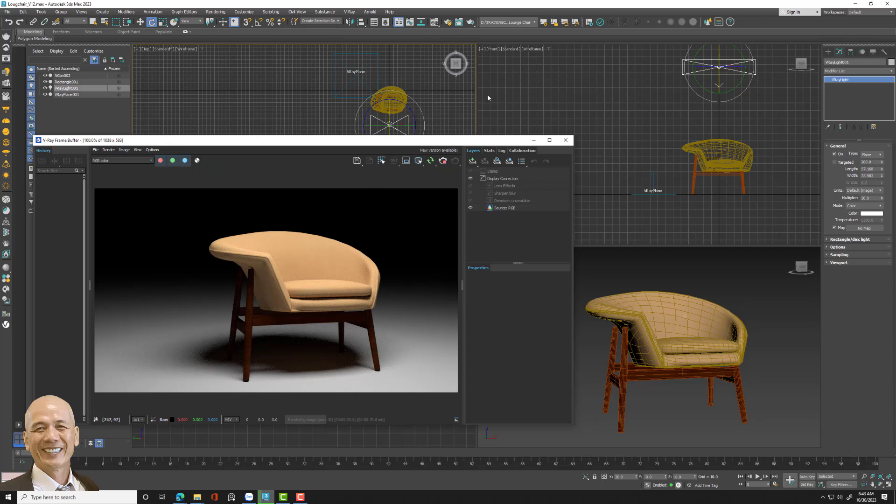
pyautogui.moveTo(468, 141); pyautogui.dragTo(488, 181)
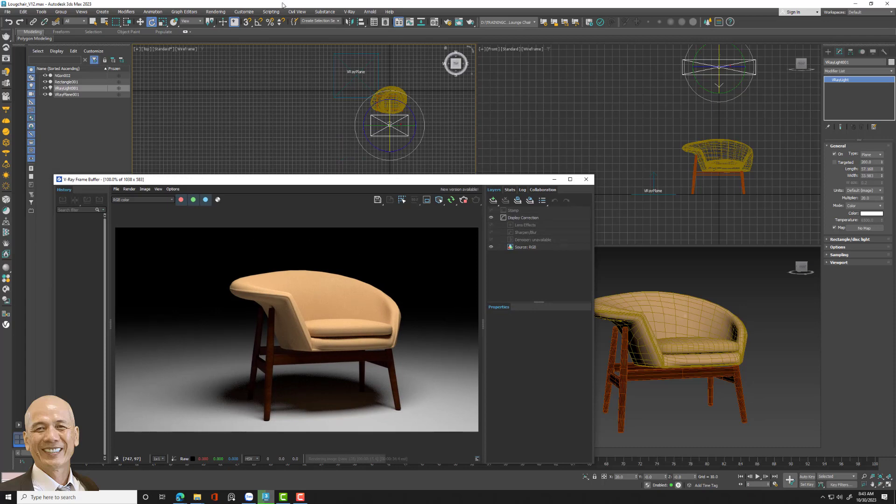
# - Change the Environment background colour from black to light grey
pyautogui.click(220, 13)
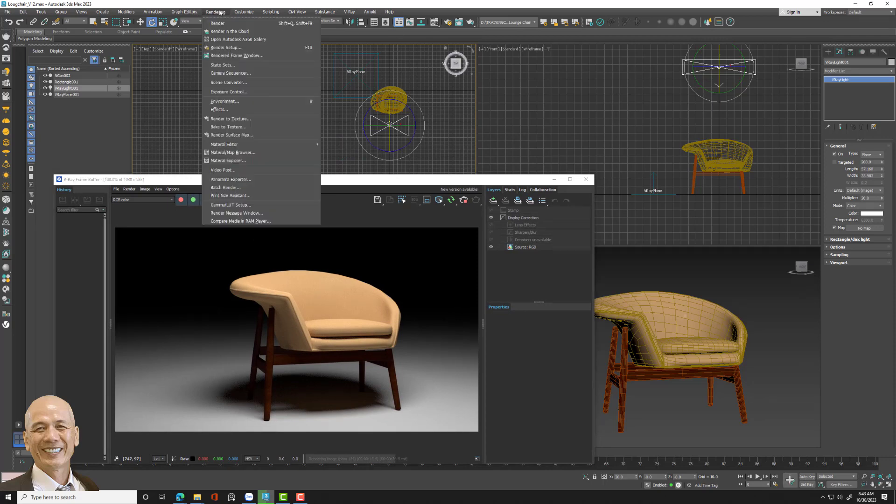
pyautogui.click(277, 103)
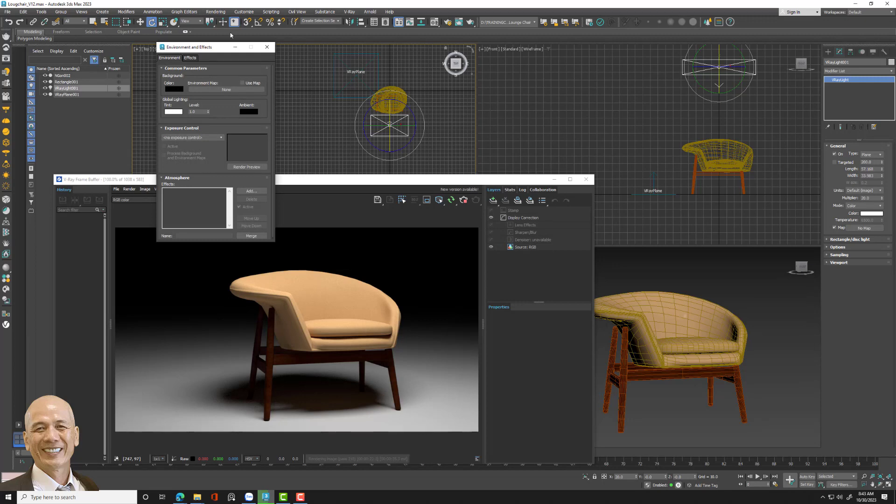
pyautogui.moveTo(210, 47); pyautogui.dragTo(361, 62)
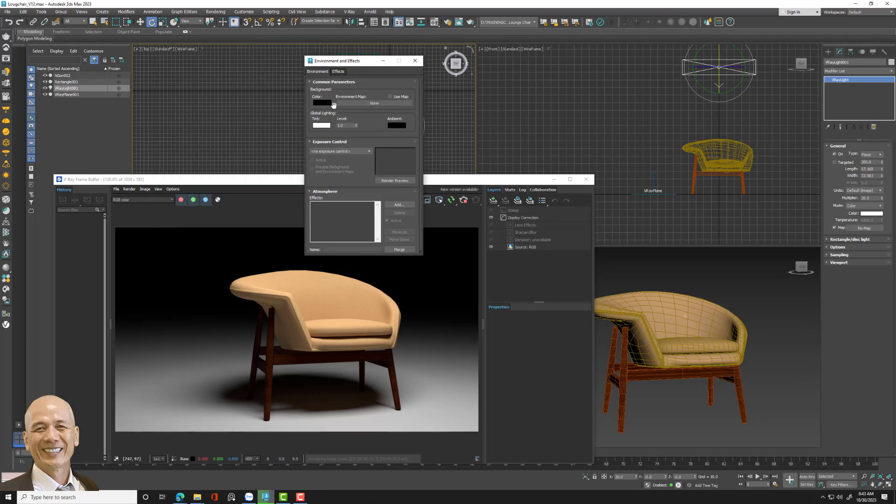
pyautogui.click(326, 105)
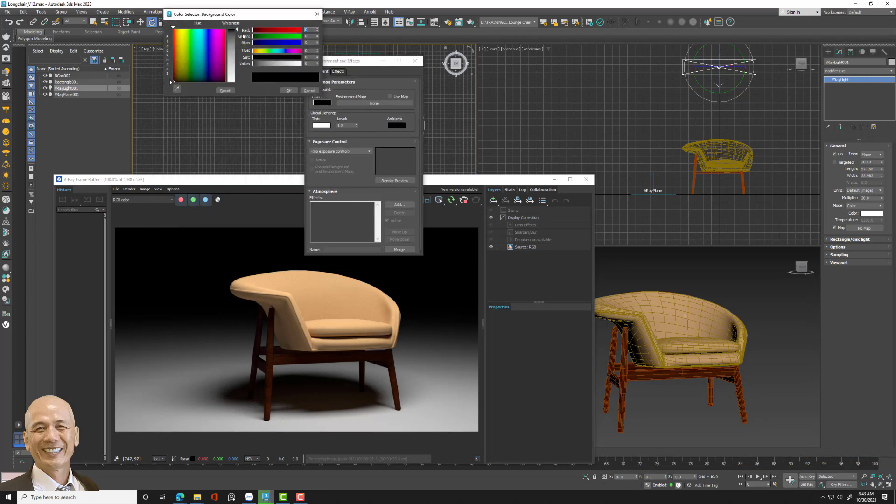
pyautogui.moveTo(318, 63); pyautogui.dragTo(317, 57)
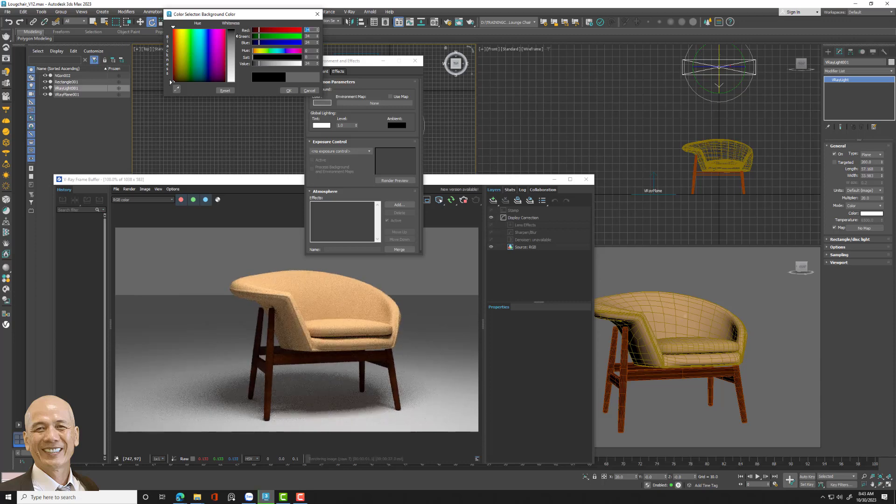
pyautogui.click(289, 91)
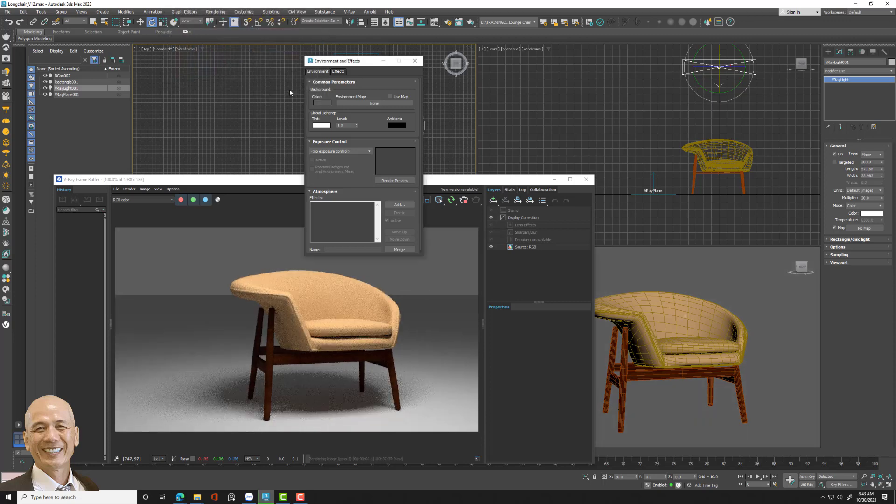
pyautogui.click(415, 61)
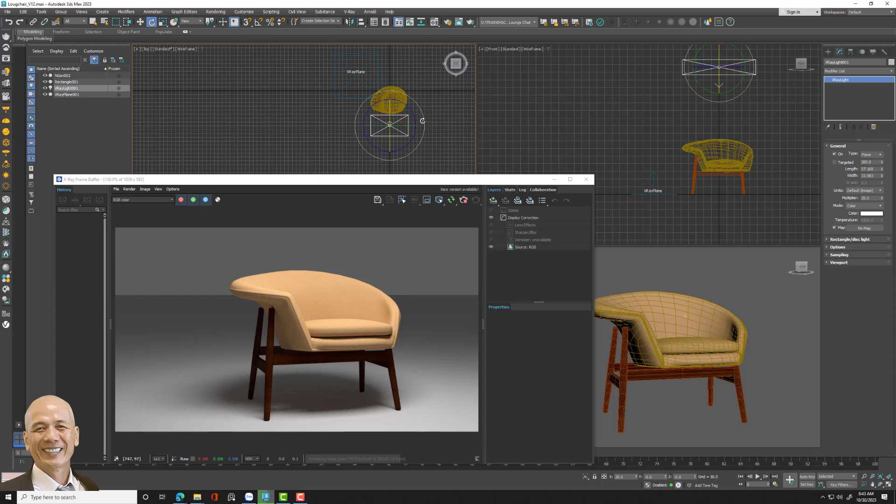
# - Rotate VRayLight001 in the Top view and shift it right and down in plan
pyautogui.moveTo(425, 121); pyautogui.dragTo(427, 112)
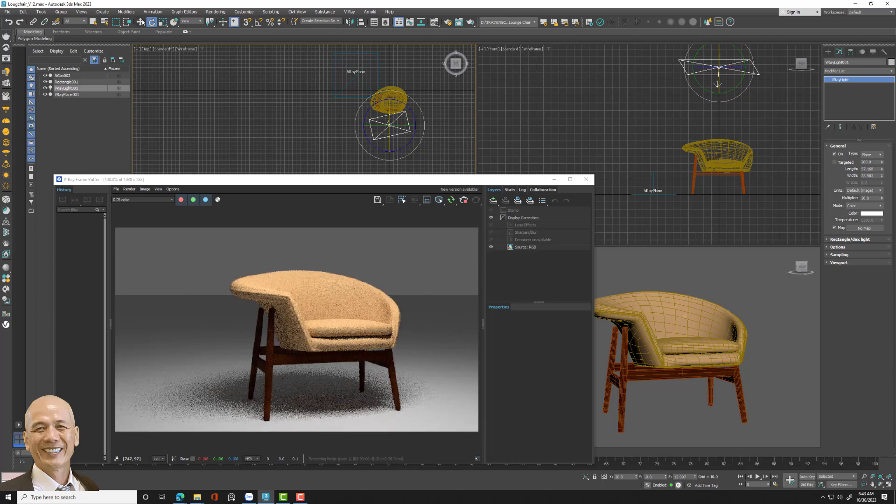
pyautogui.press('w')
pyautogui.moveTo(402, 115); pyautogui.dragTo(413, 121)
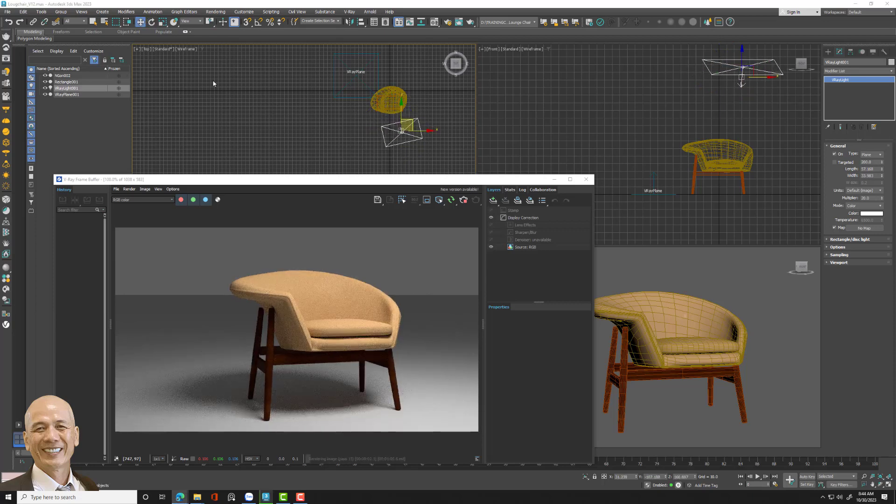
pyautogui.click(303, 96)
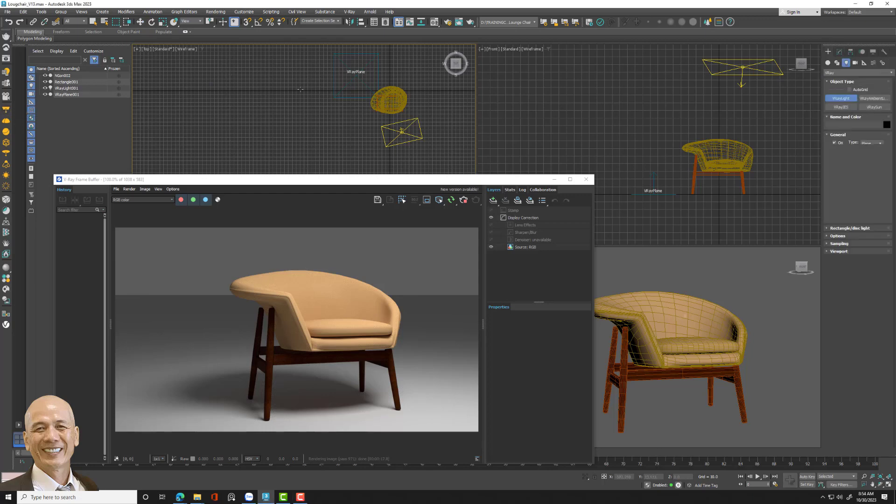
# - Draw a second VRay plane light left of the chair and rotate it toward the chair
pyautogui.moveTo(286, 69); pyautogui.dragTo(334, 111)
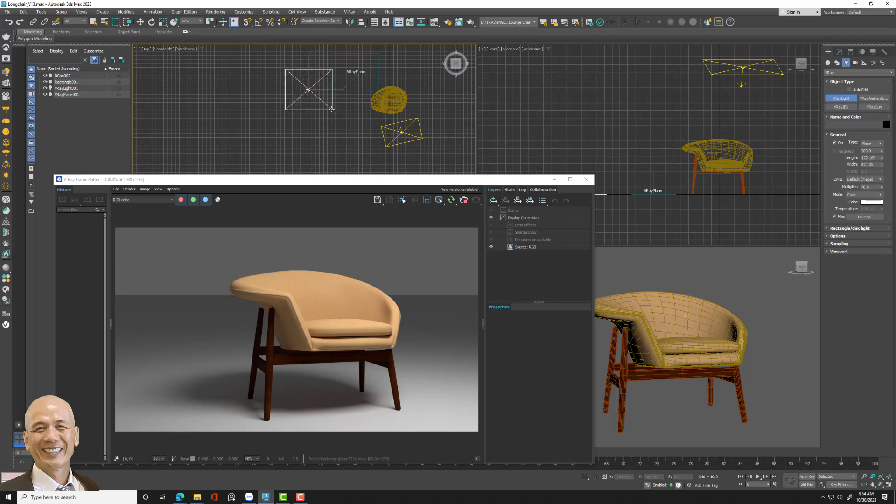
pyautogui.press('e')
pyautogui.moveTo(322, 80); pyautogui.dragTo(290, 86)
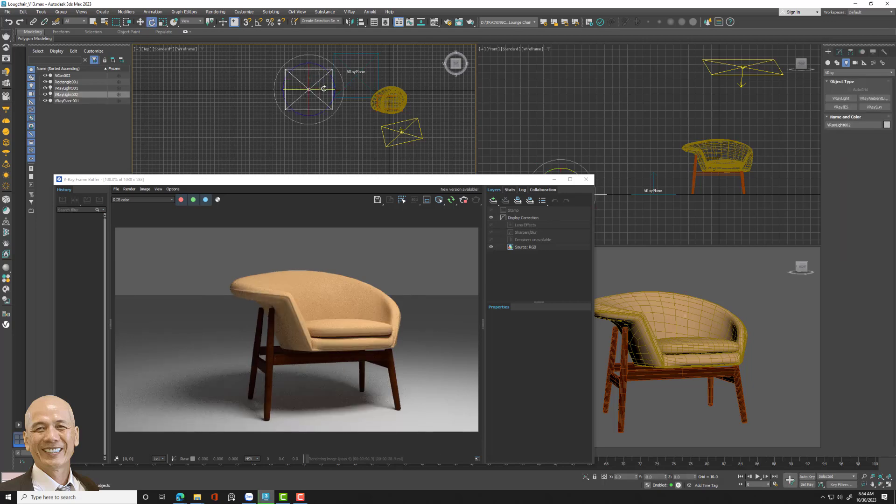
pyautogui.moveTo(283, 87); pyautogui.dragTo(298, 125)
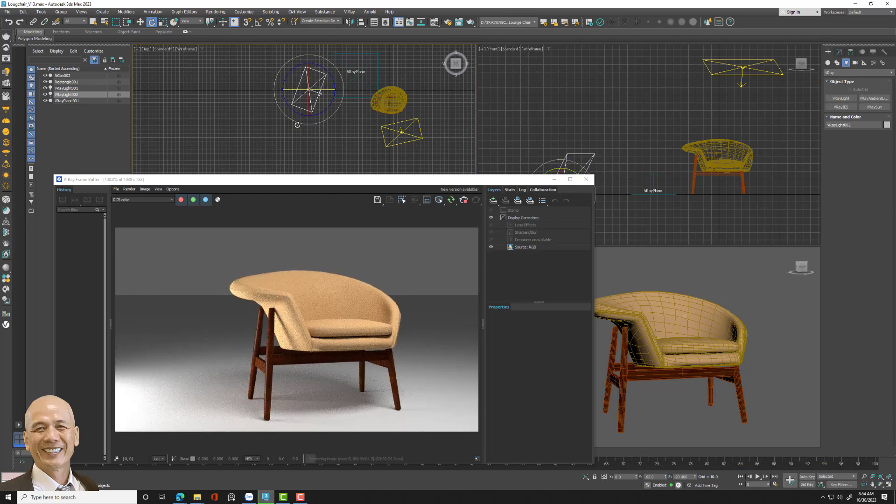
# - Raise VRayLight002 to about 120 units and move it back and closer to the chair
pyautogui.press('w')
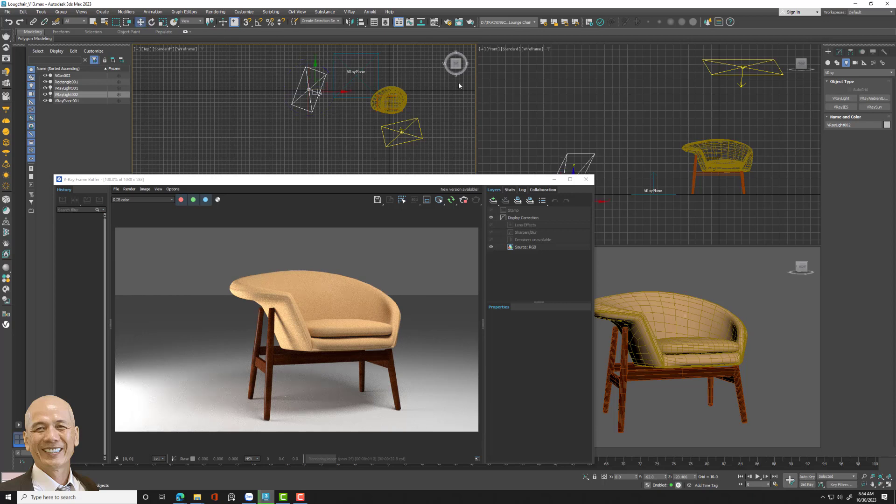
pyautogui.moveTo(559, 138); pyautogui.dragTo(588, 115, button='middle')
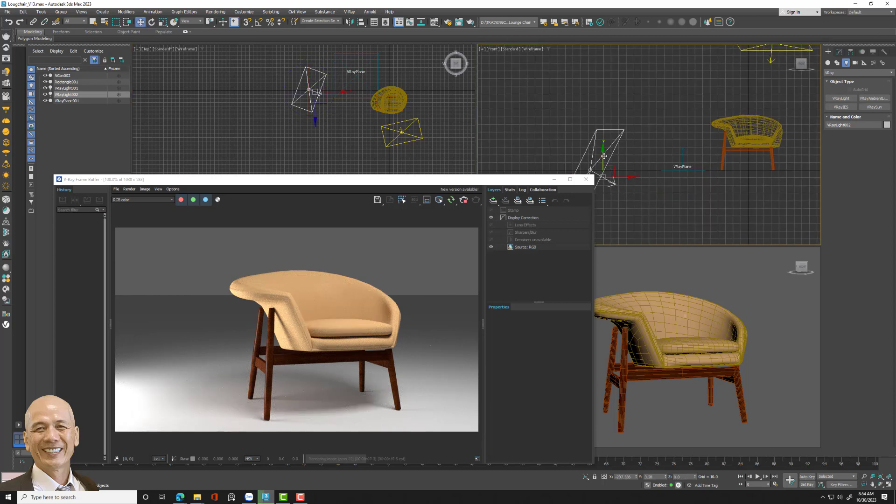
pyautogui.moveTo(602, 140); pyautogui.dragTo(458, 200)
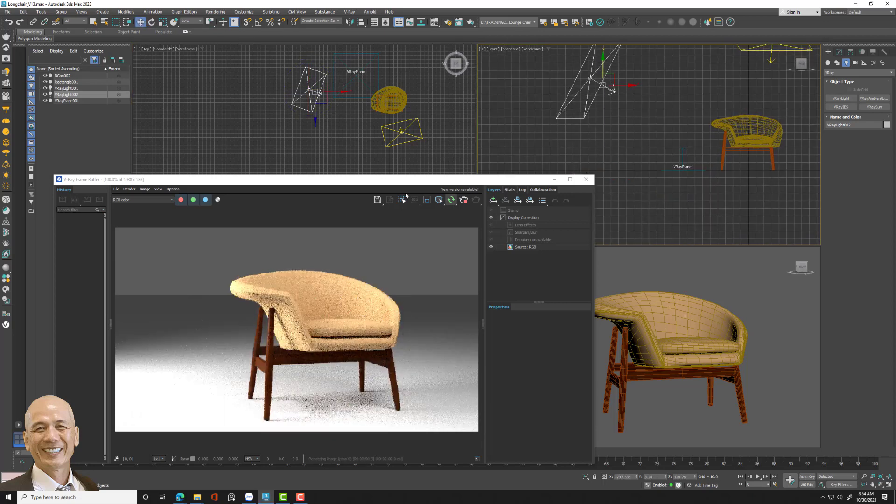
pyautogui.rightClick(318, 158)
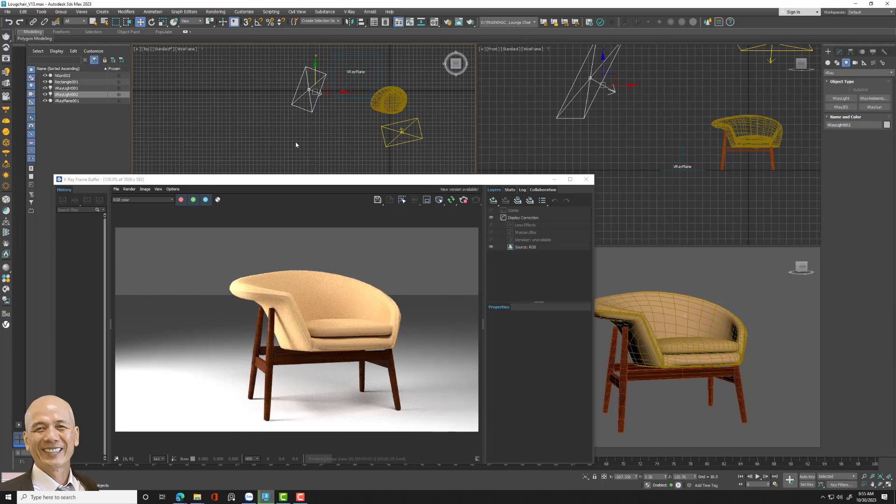
pyautogui.moveTo(314, 106); pyautogui.dragTo(314, 84)
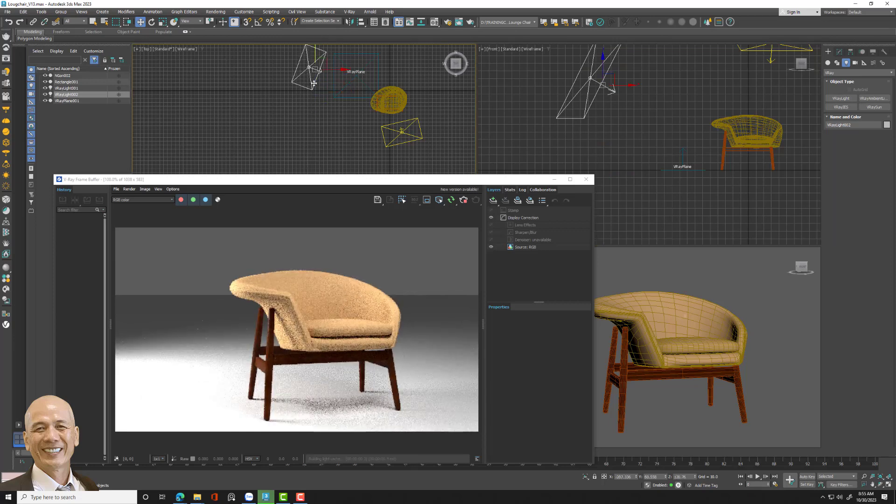
pyautogui.moveTo(331, 63); pyautogui.dragTo(322, 112, button='middle')
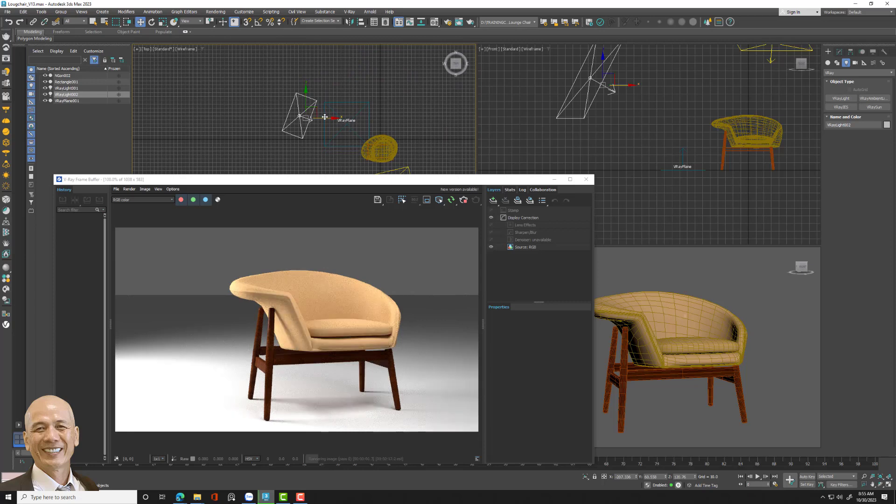
pyautogui.moveTo(322, 112); pyautogui.dragTo(343, 117)
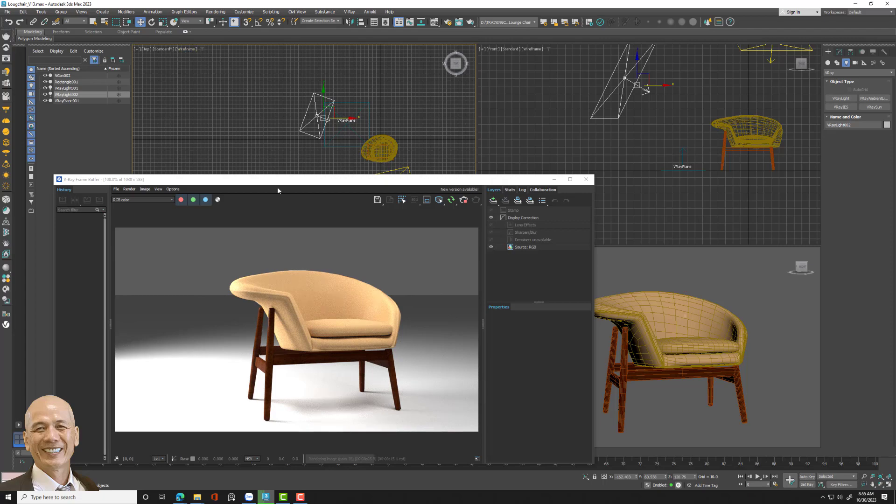
pyautogui.moveTo(284, 183); pyautogui.dragTo(288, 164)
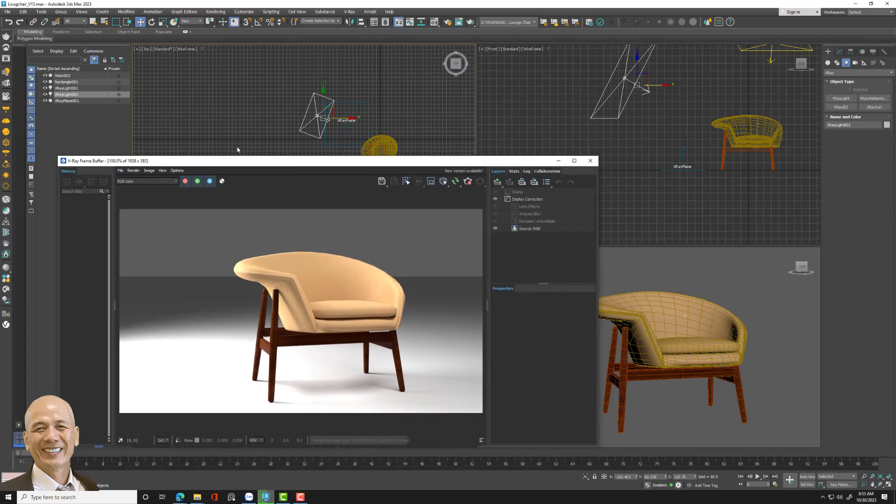